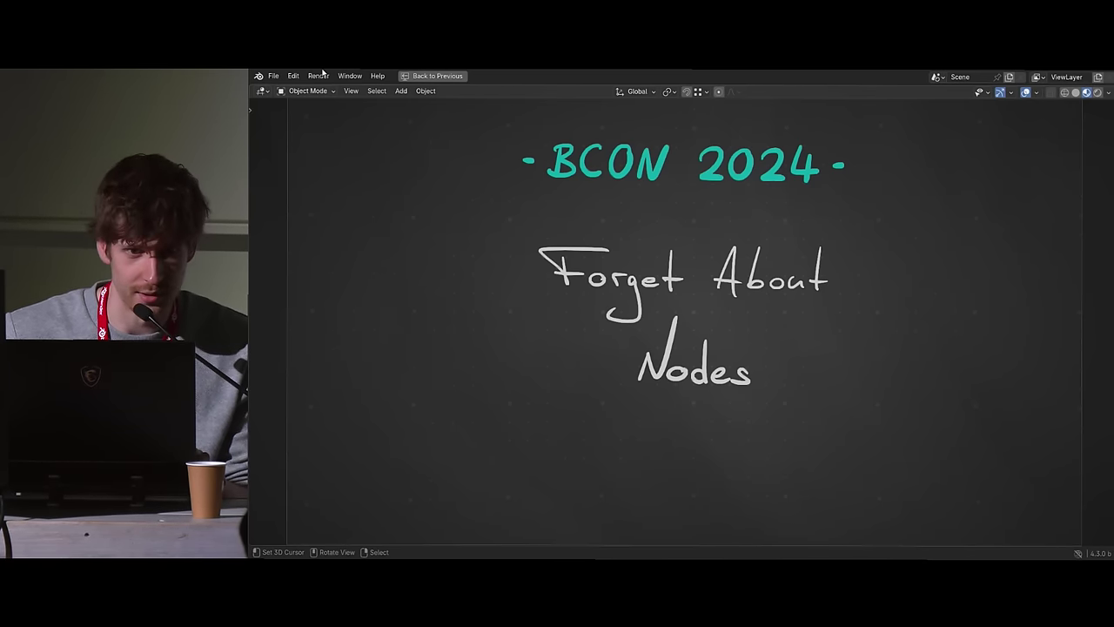
key(alt+Tab)
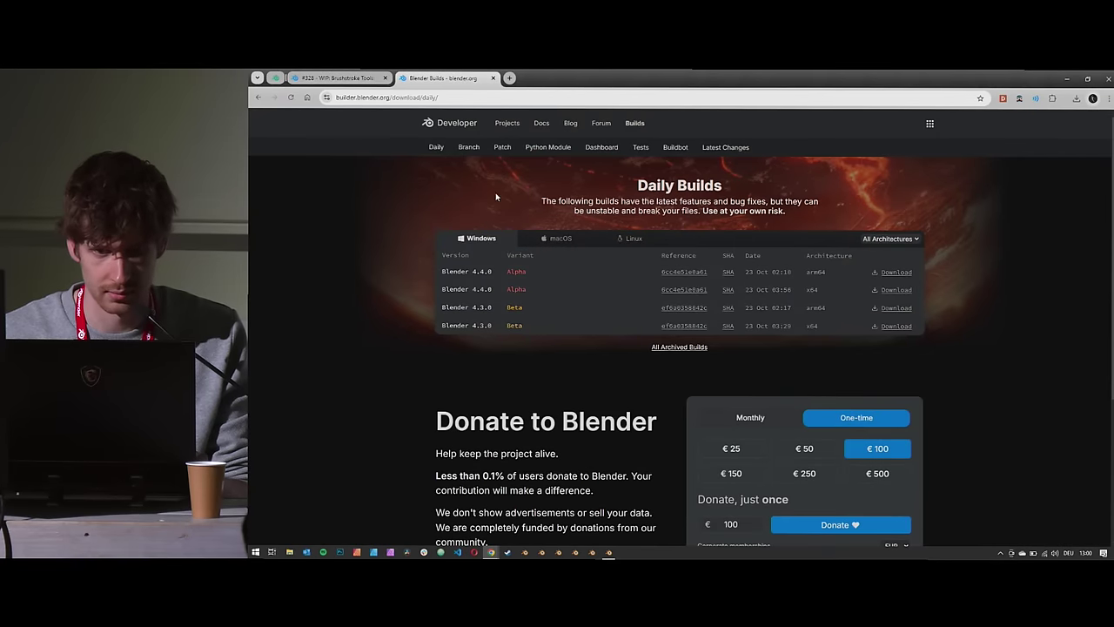
mouse_move(610, 554)
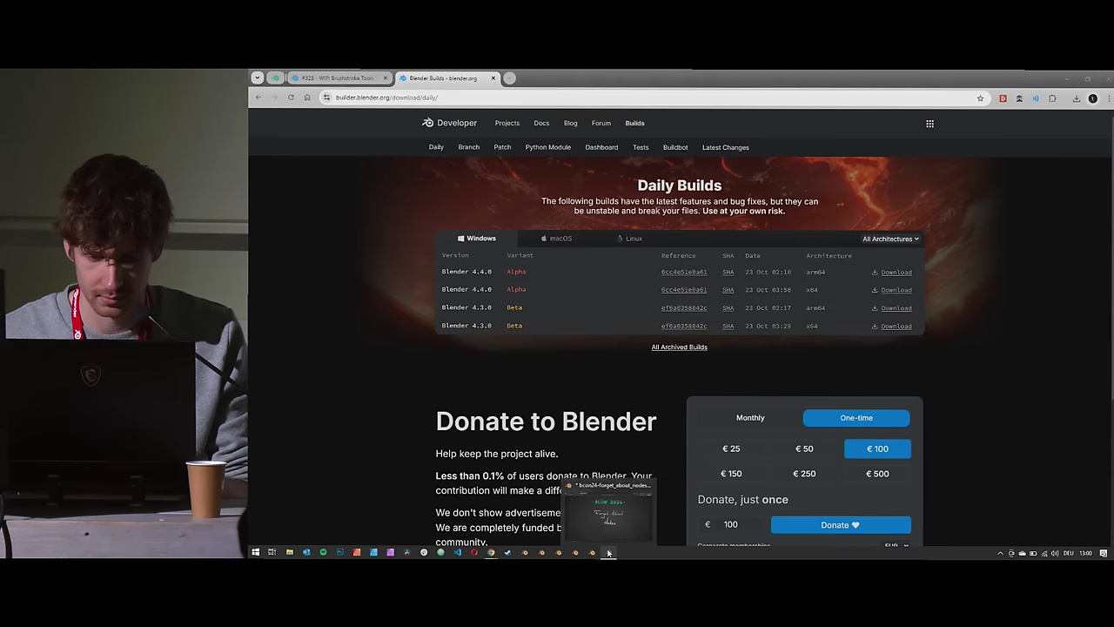
click(630, 508)
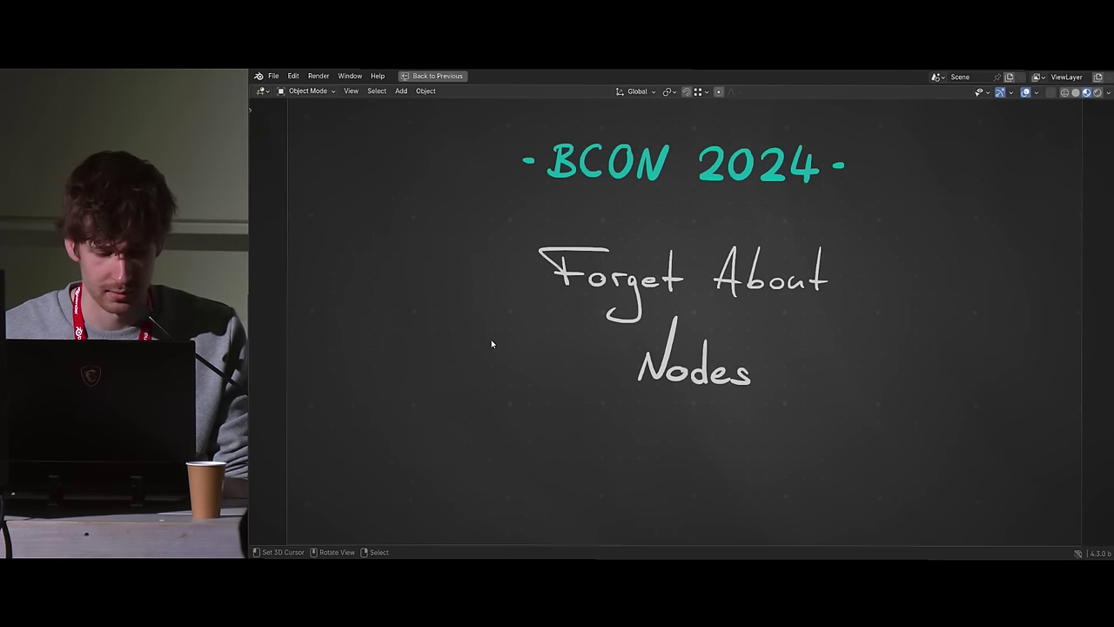
key(alt+Tab)
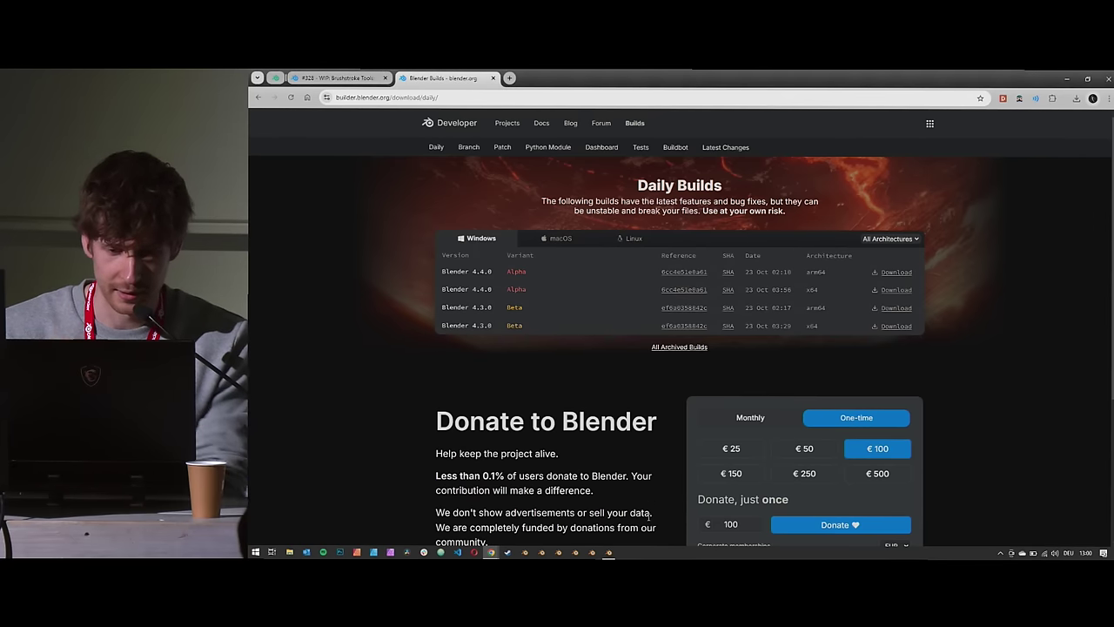
Switch to the new unsaved Blender window and open the most recent file, bcon24-forget_about_nodes-presentation.blend
mouse_move(610, 553)
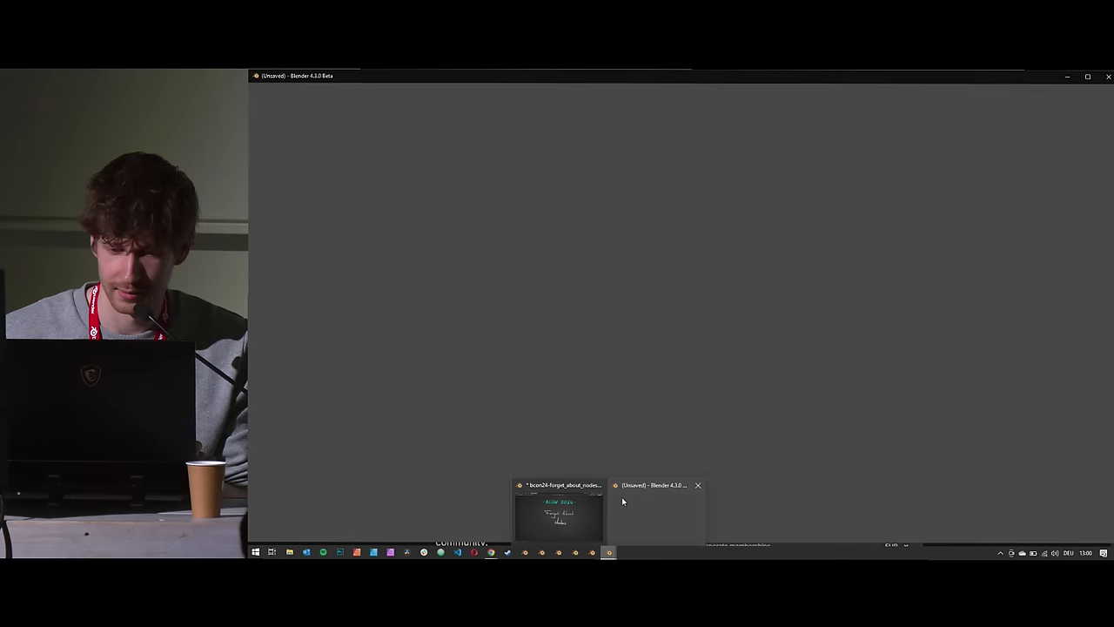
click(631, 505)
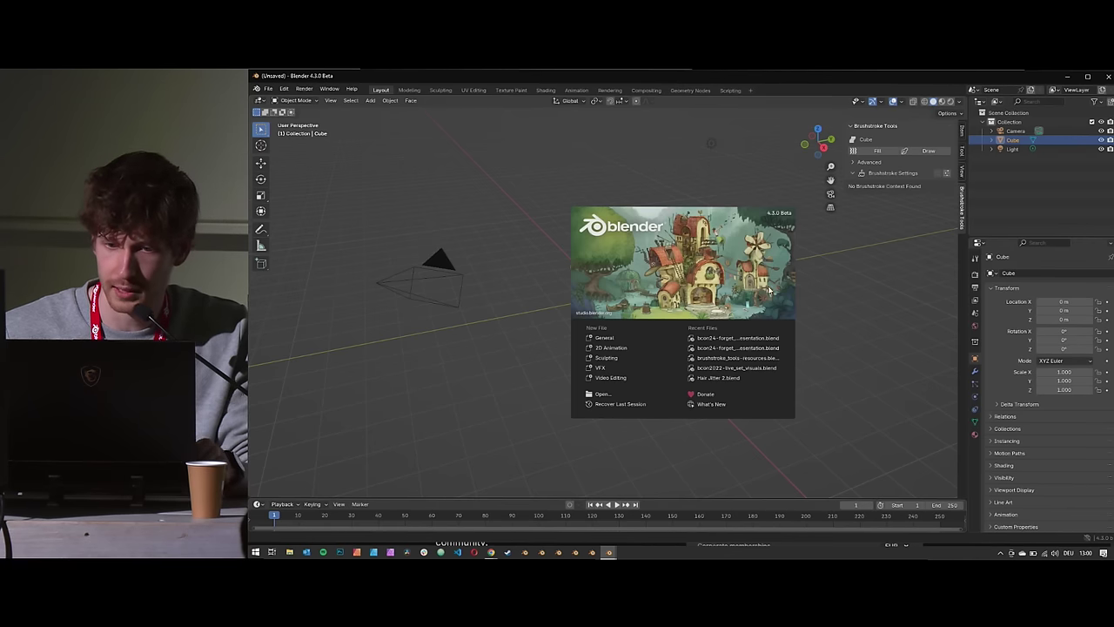
click(747, 338)
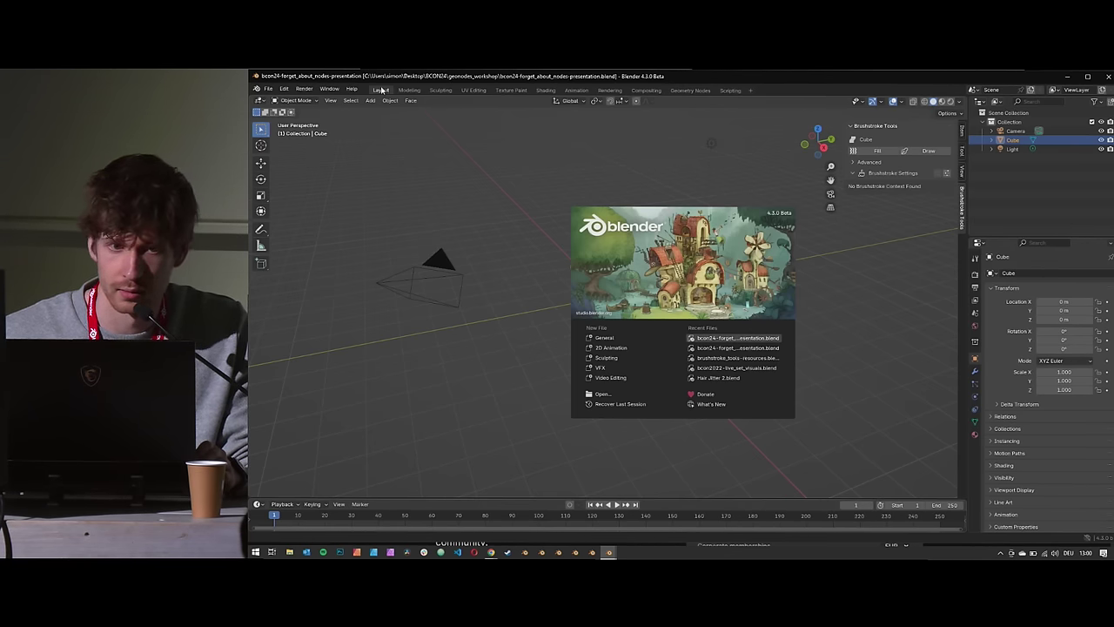
Check the two open presentation windows and select the Blender process in Task Manager
mouse_move(609, 552)
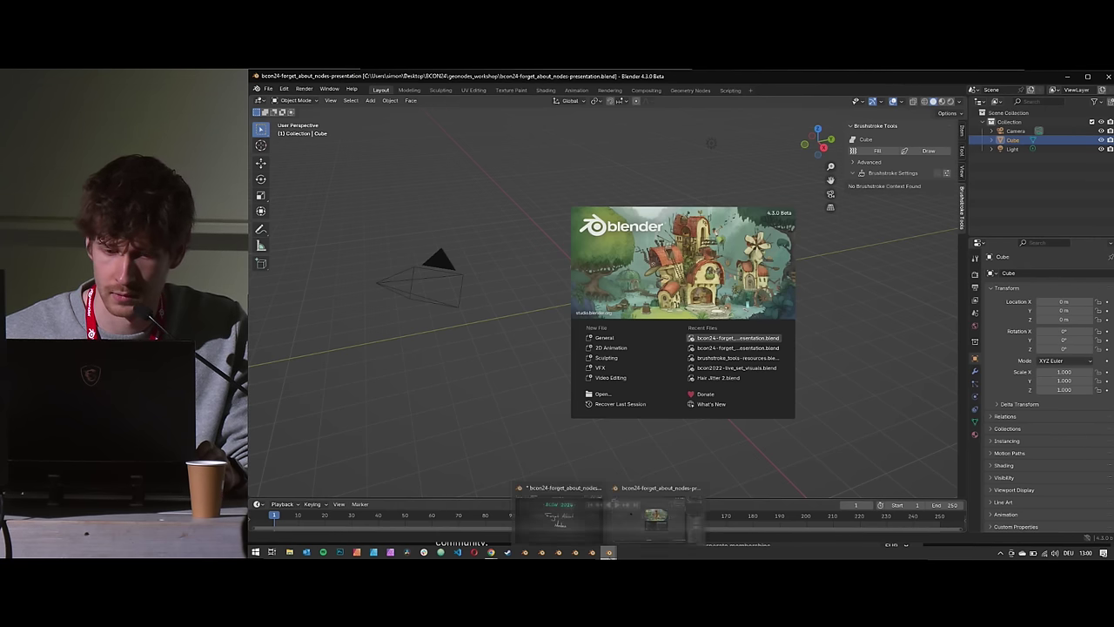
mouse_move(598, 493)
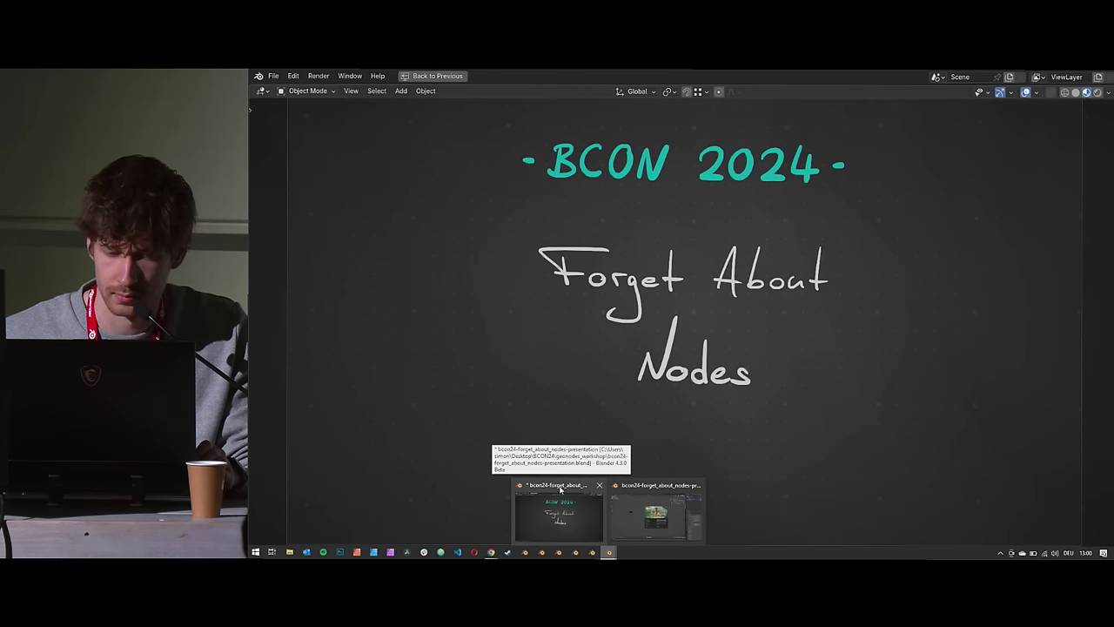
click(555, 488)
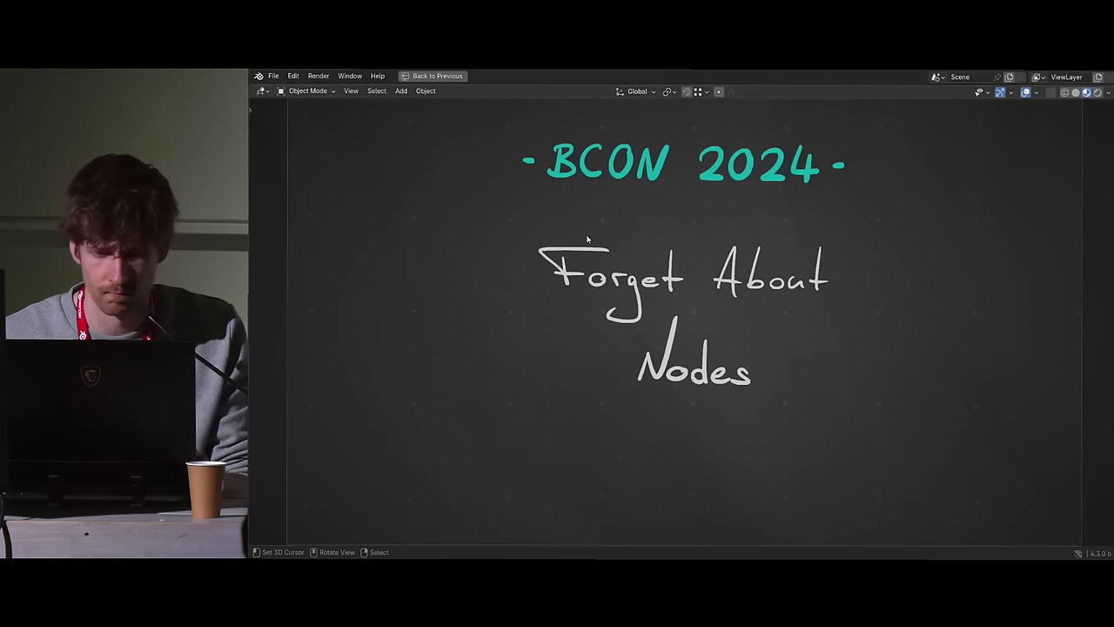
key(alt+Tab)
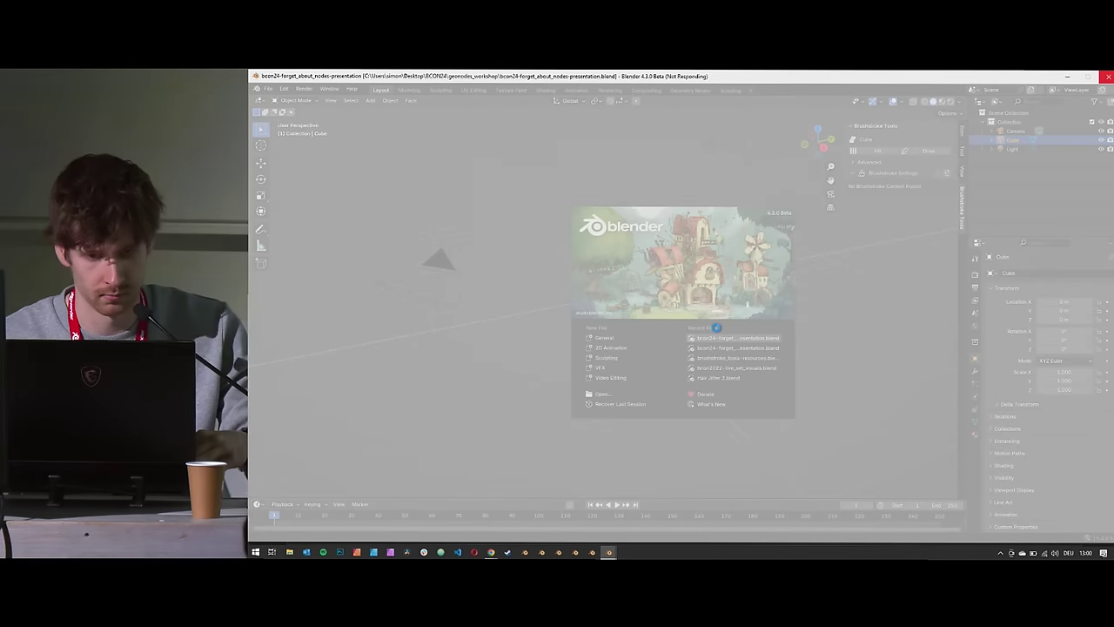
key(ctrl+shift+Escape)
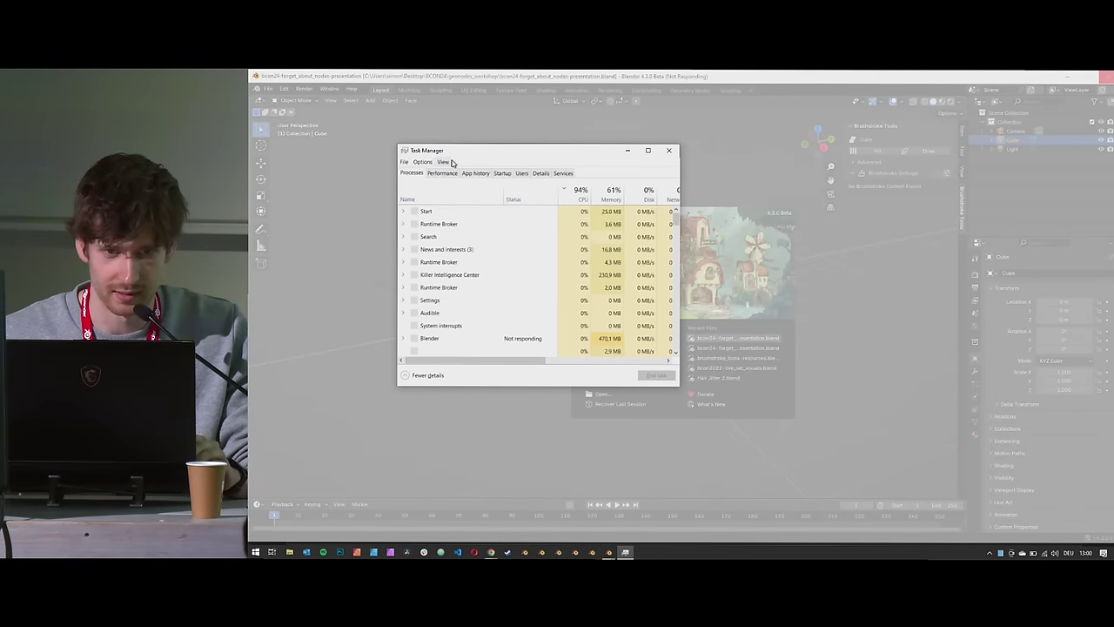
click(460, 210)
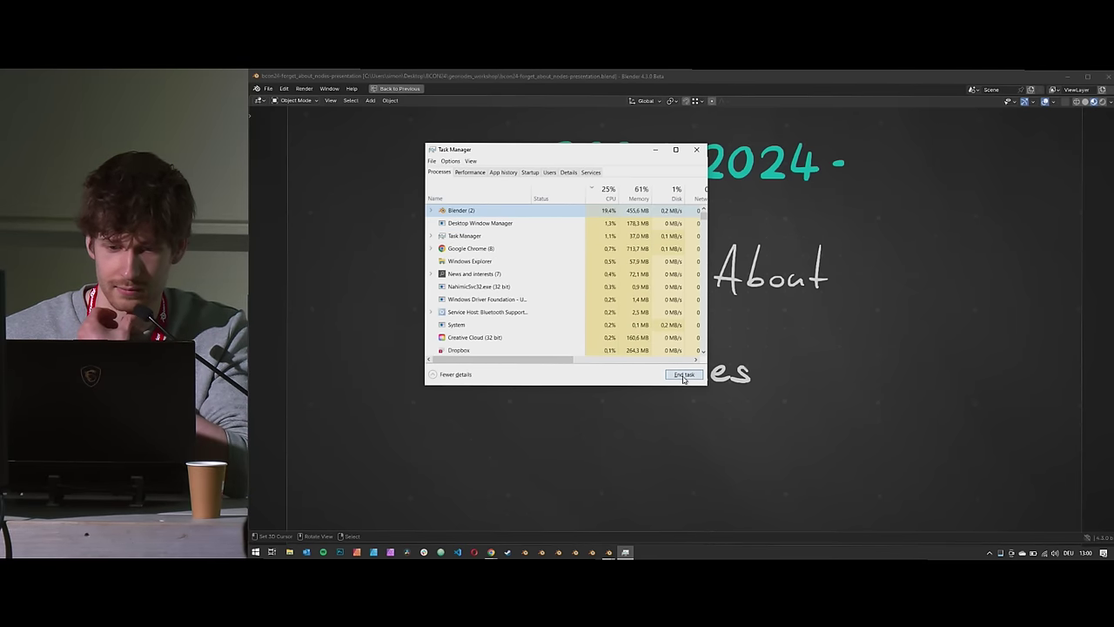
Switch to the newly loaded presentation window and display it in fullscreen
mouse_move(610, 552)
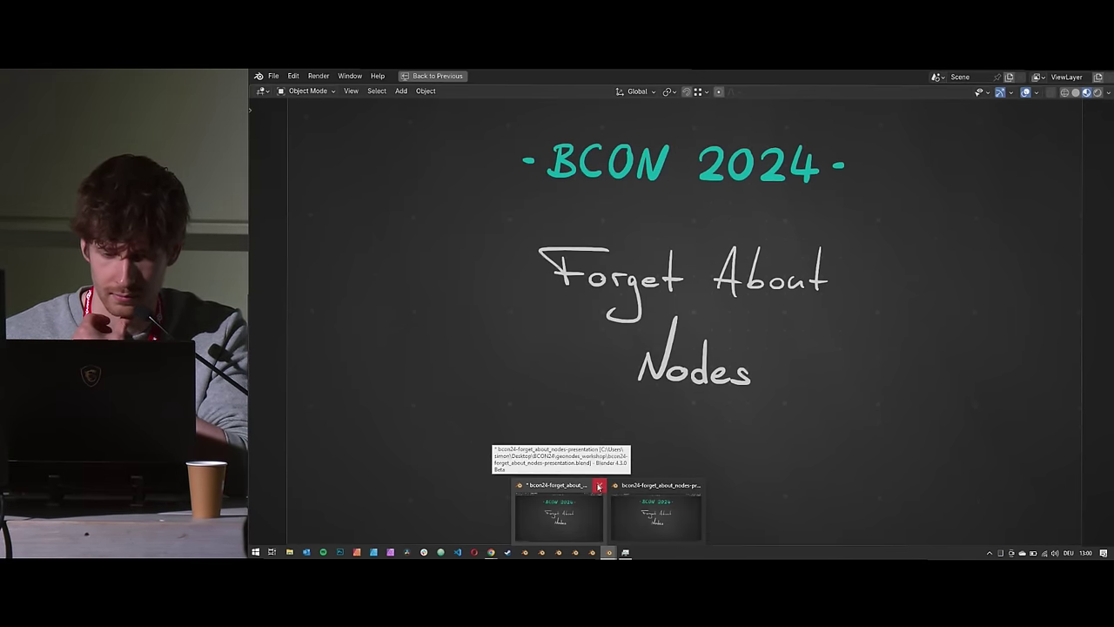
click(639, 496)
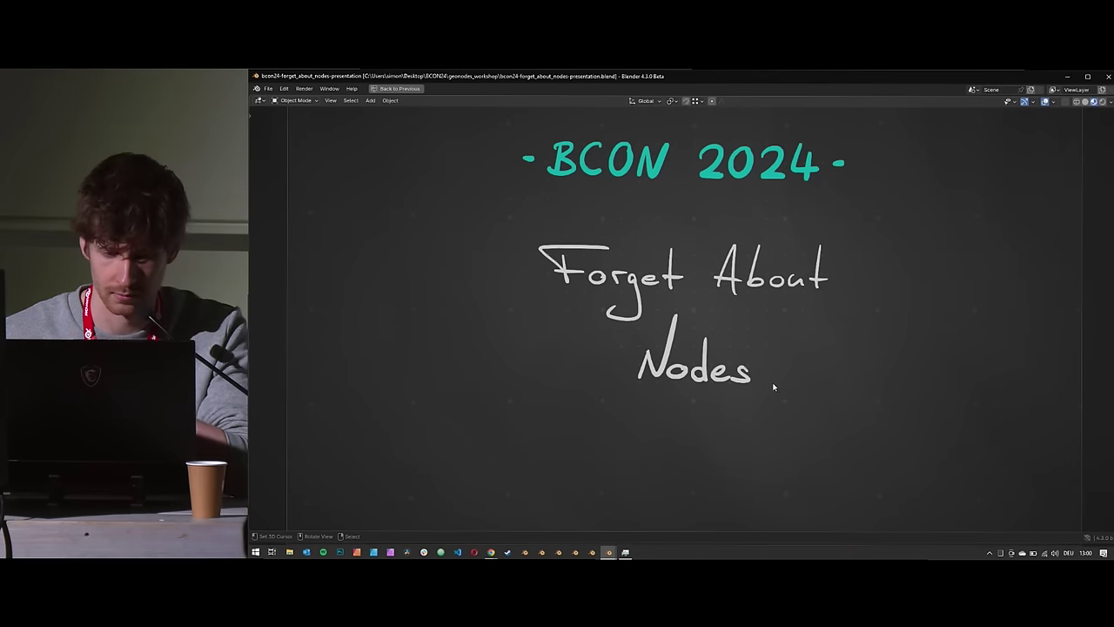
key(ctrl+space)
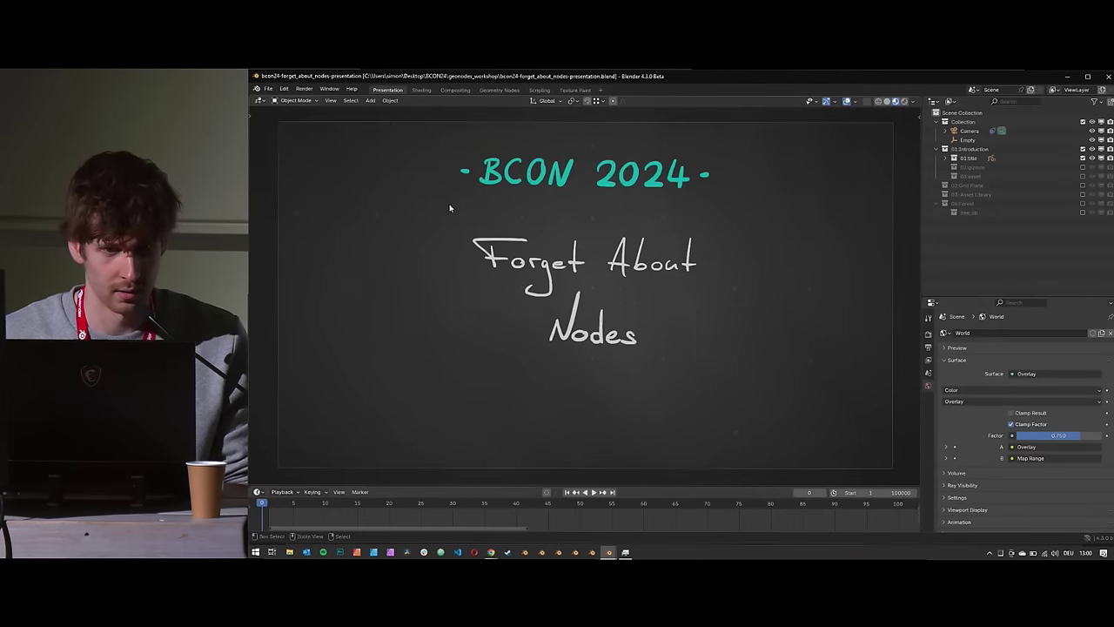
key(ctrl+space)
click(329, 88)
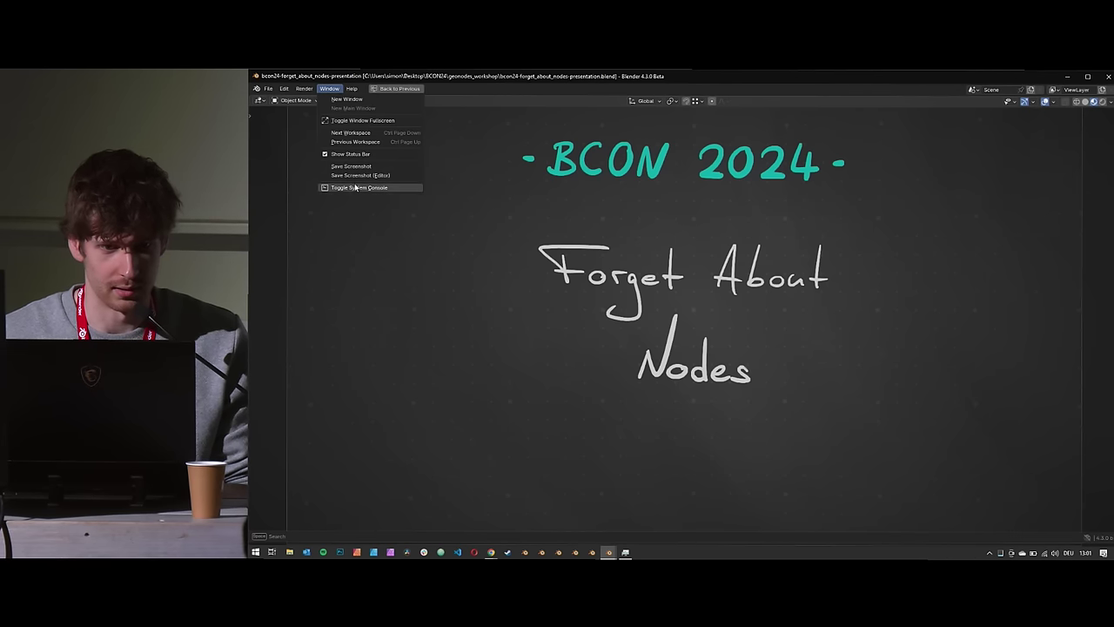
click(346, 121)
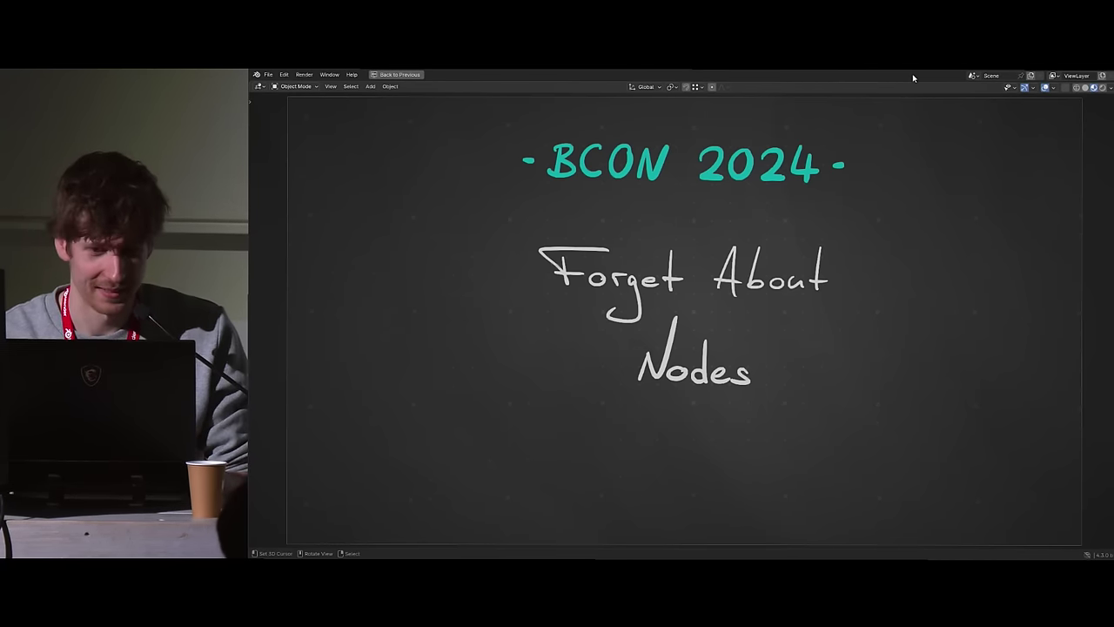
Return from the maximized viewport to the full Presentation workspace and advance the title slide to frame 2
click(391, 74)
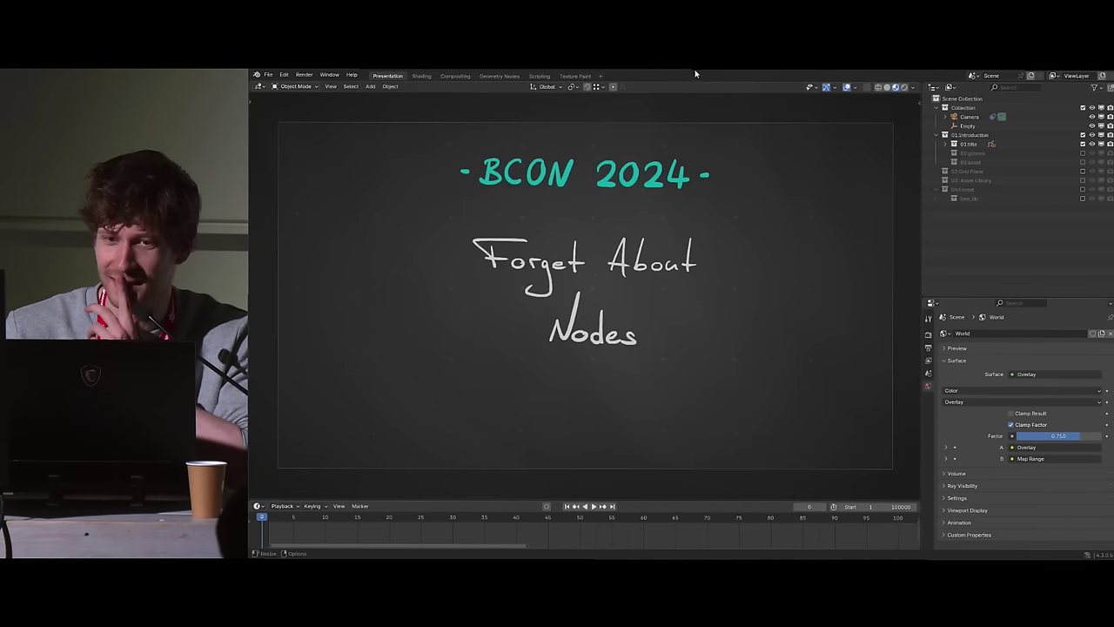
key(Right)
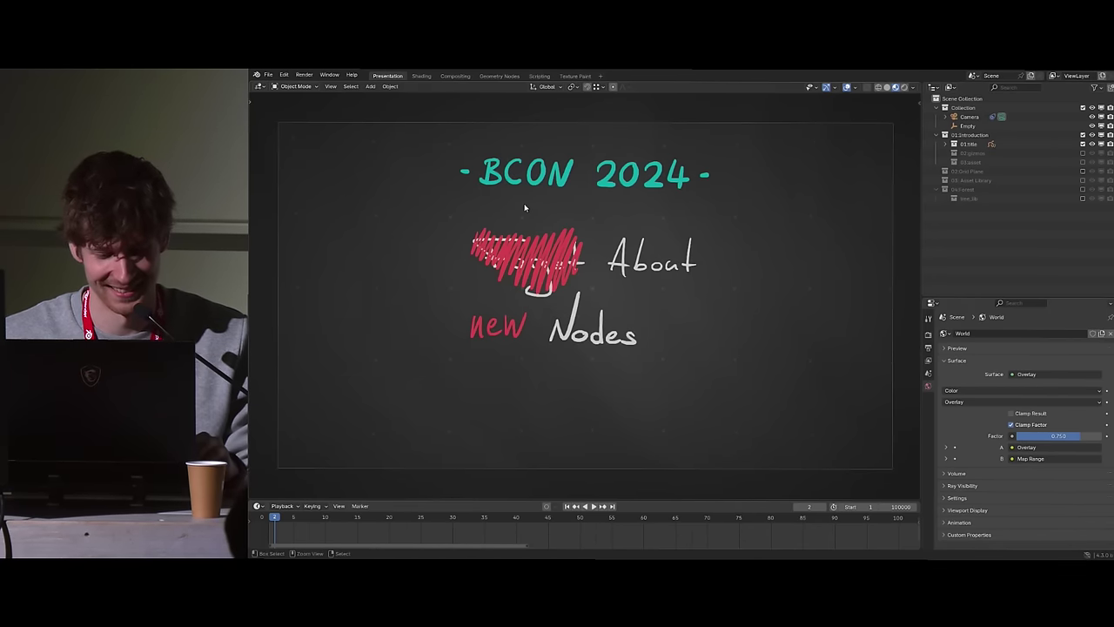
key(ctrl+shift+Escape)
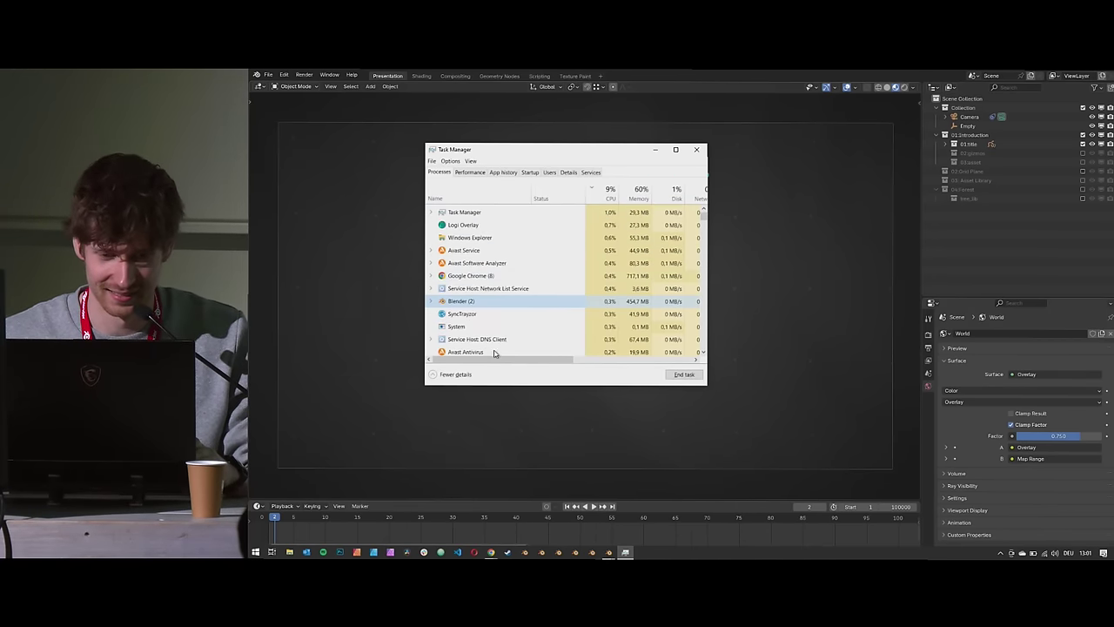
mouse_move(609, 550)
mouse_move(580, 502)
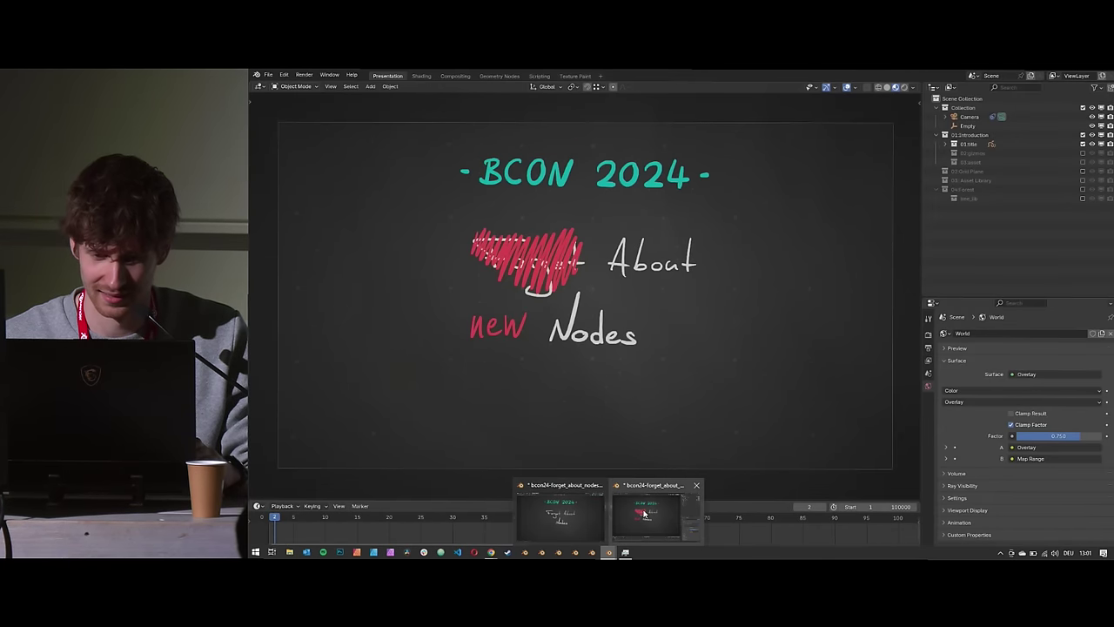
click(658, 514)
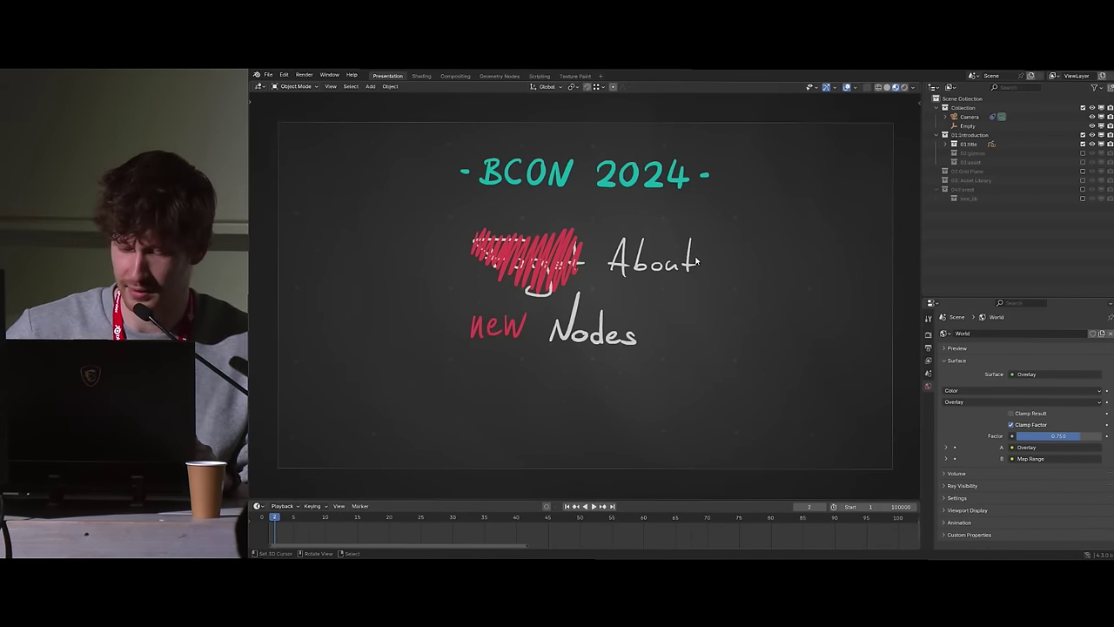
Advance the title slide to frame 5, then exclude the title collection inside the Introduction collection
key(Left)
key(Right)
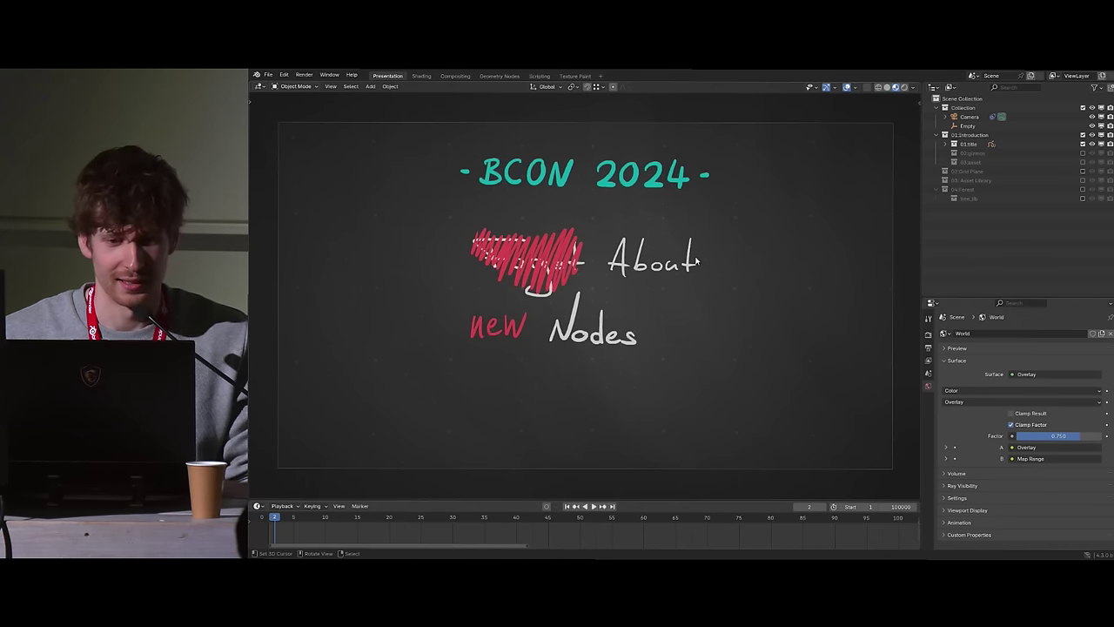
key(Right)
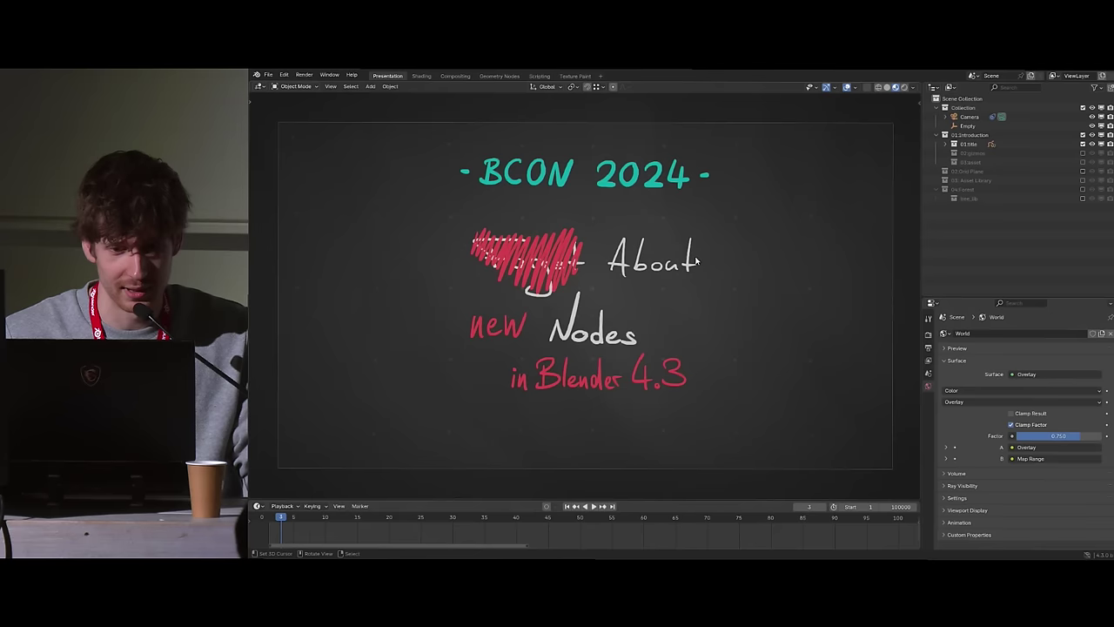
key(Right)
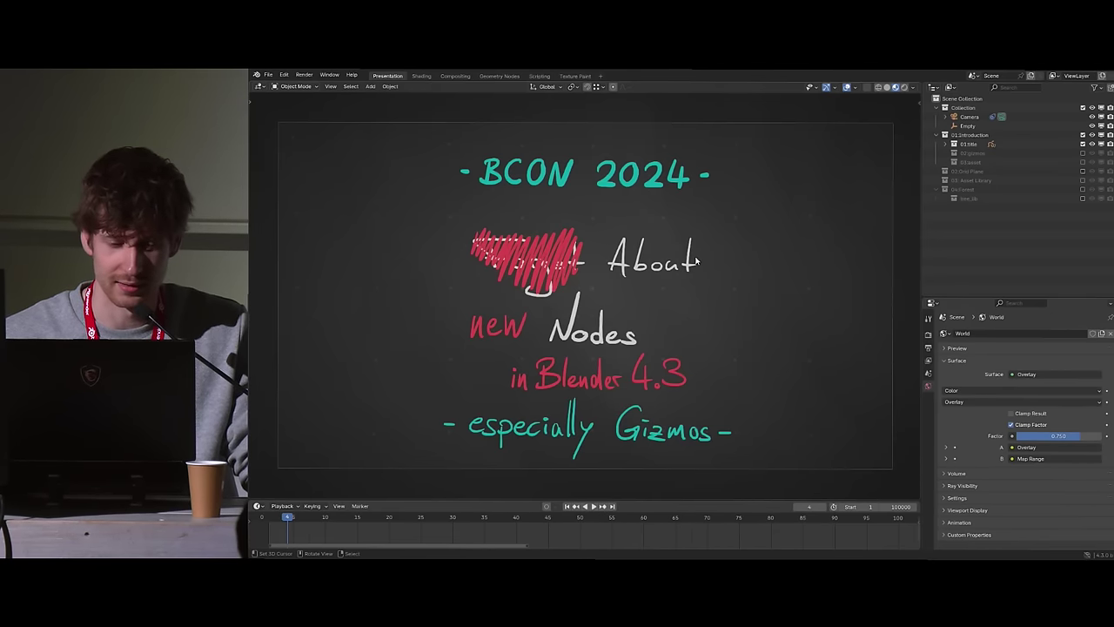
key(Right)
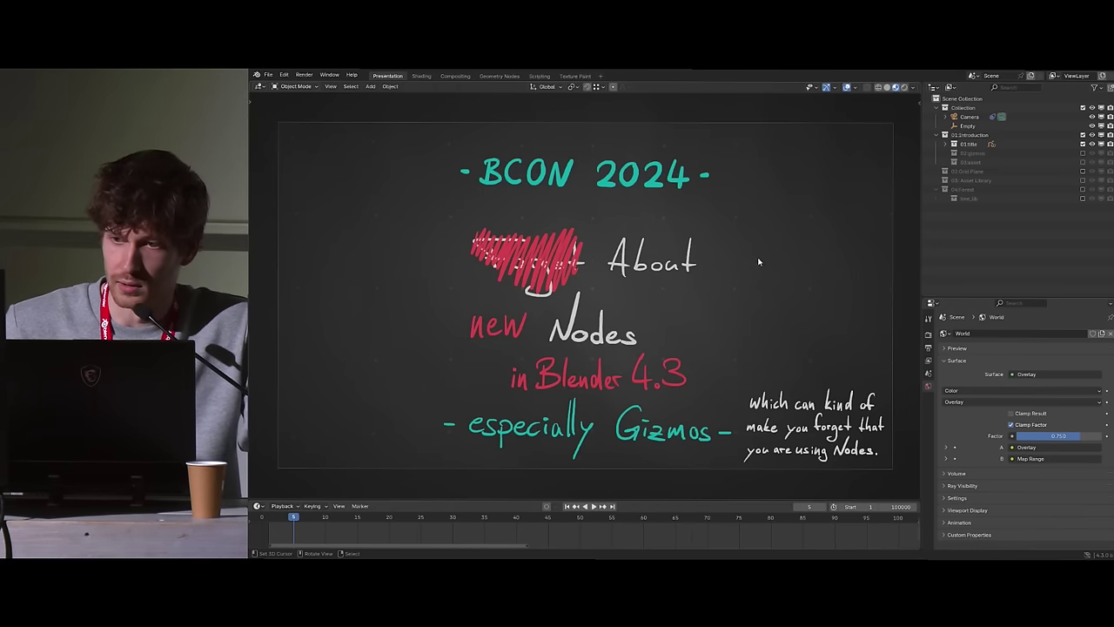
click(1083, 144)
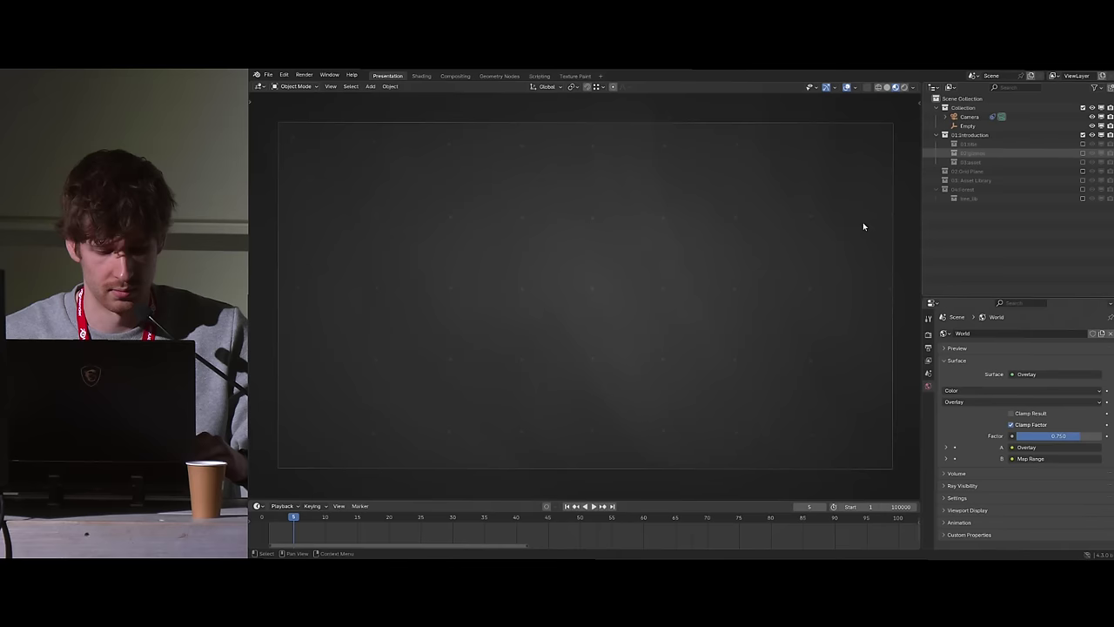
End both running Blender processes from Task Manager
key(ctrl+shift+Escape)
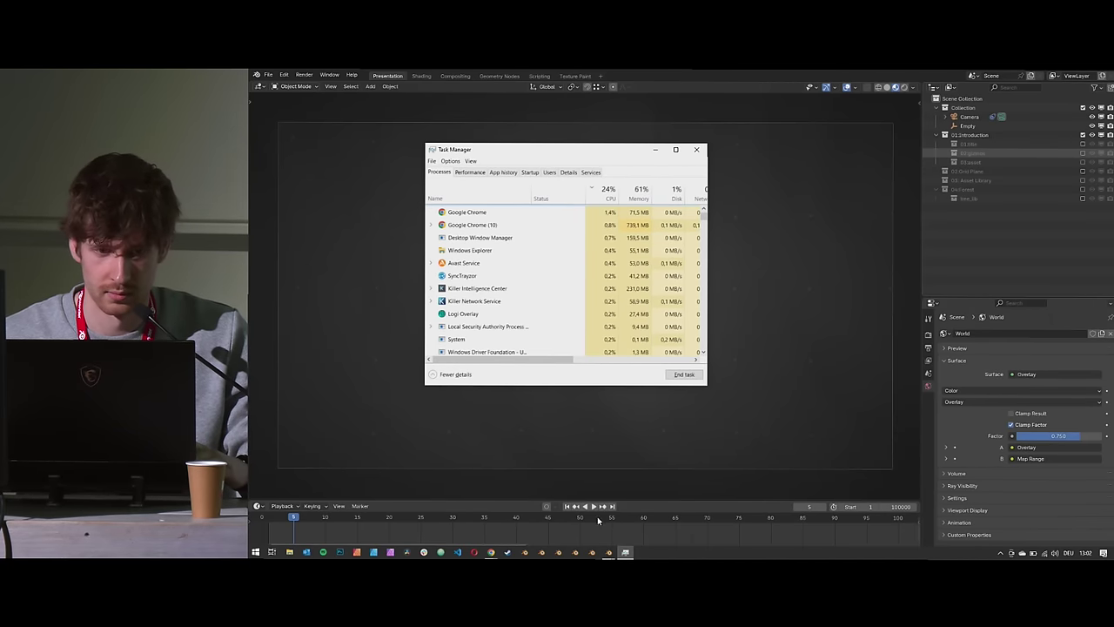
scroll(524, 292, up, 1)
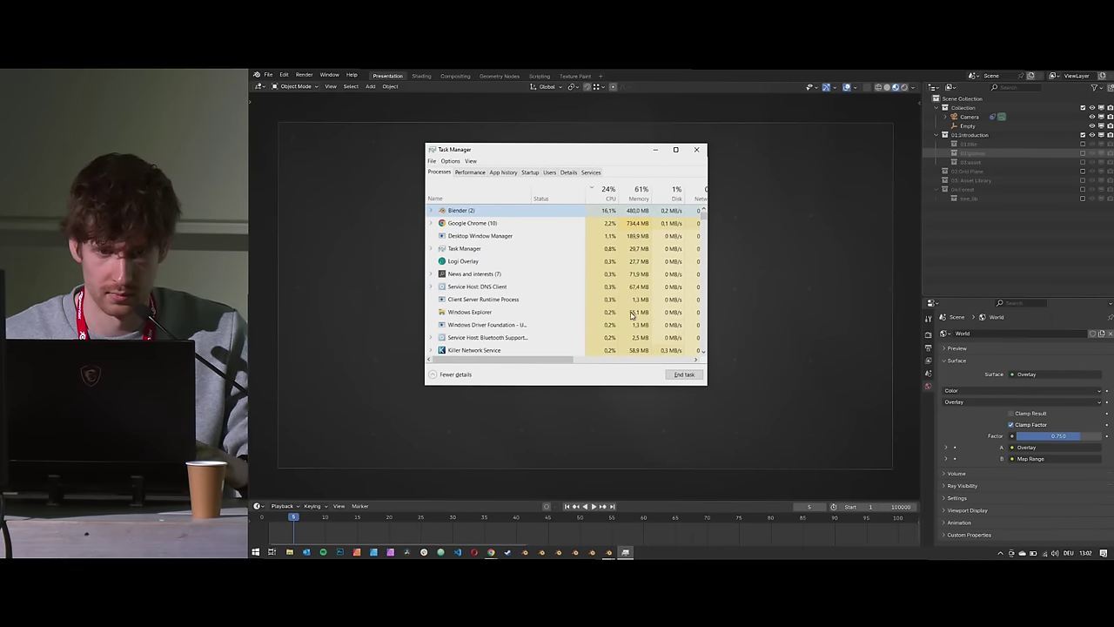
click(679, 375)
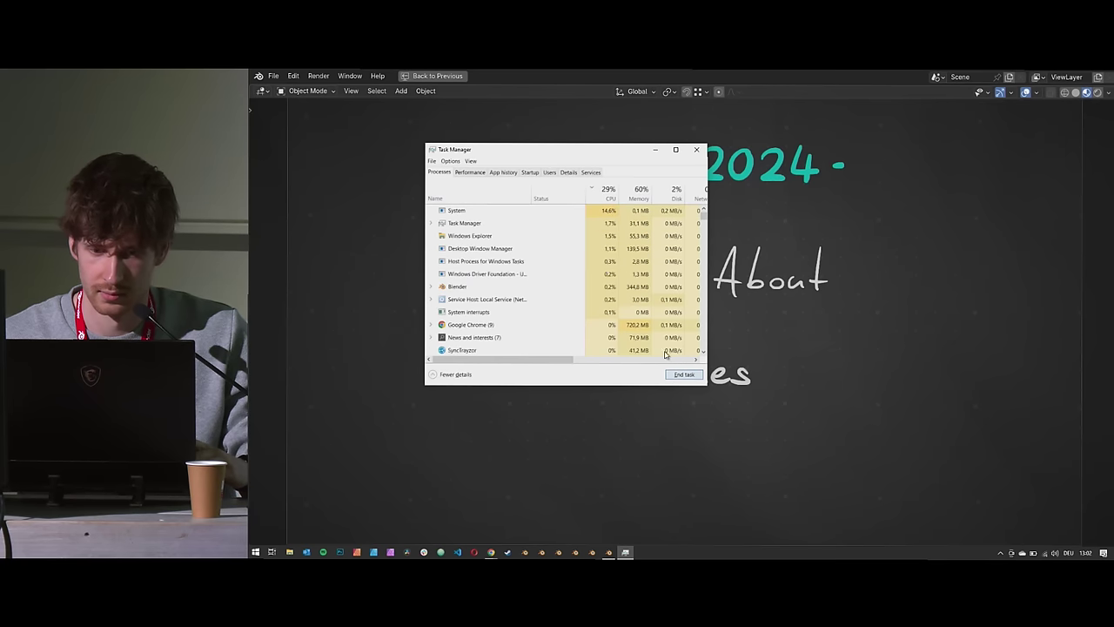
click(499, 275)
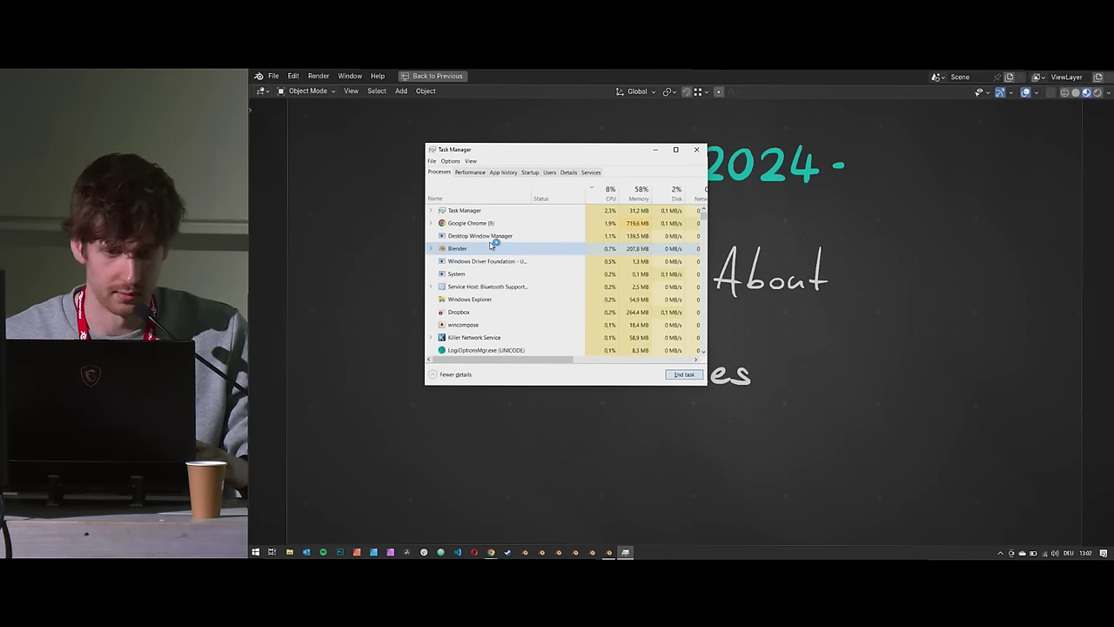
key(Delete)
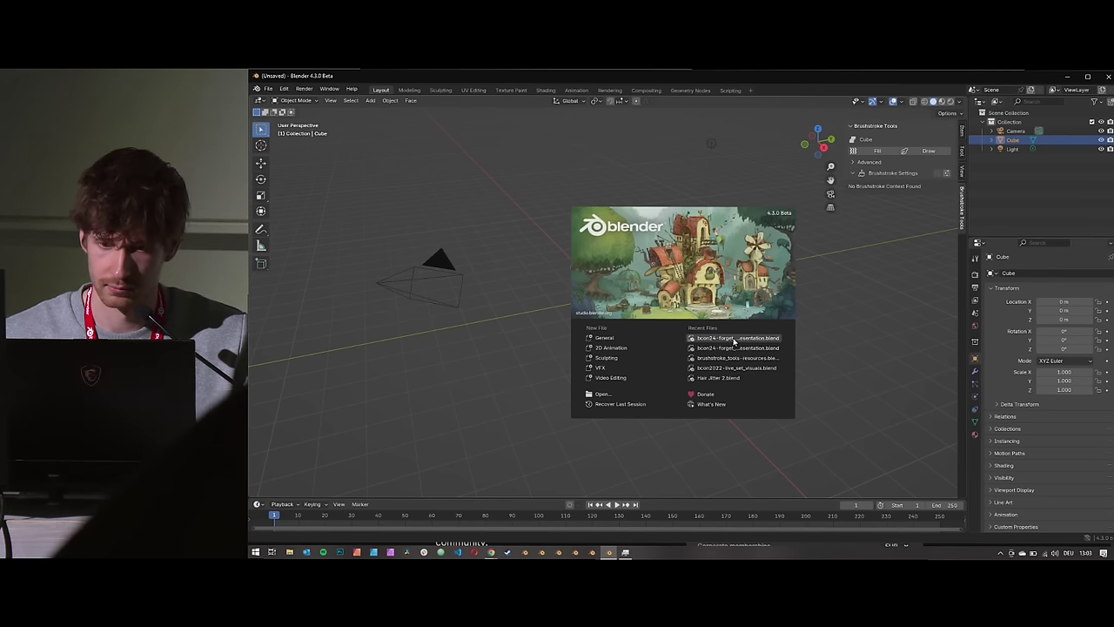
Reopen the recent file bcon24-forget_about_nodes-presentation.blend in the fresh Blender window and display it in fullscreen
click(740, 337)
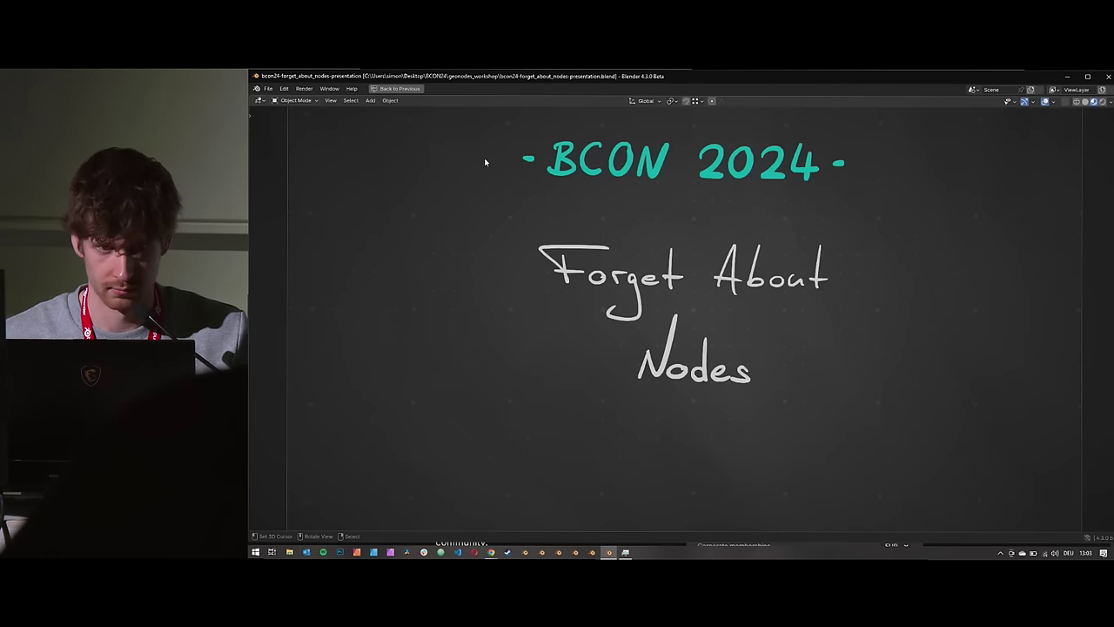
click(329, 88)
click(344, 122)
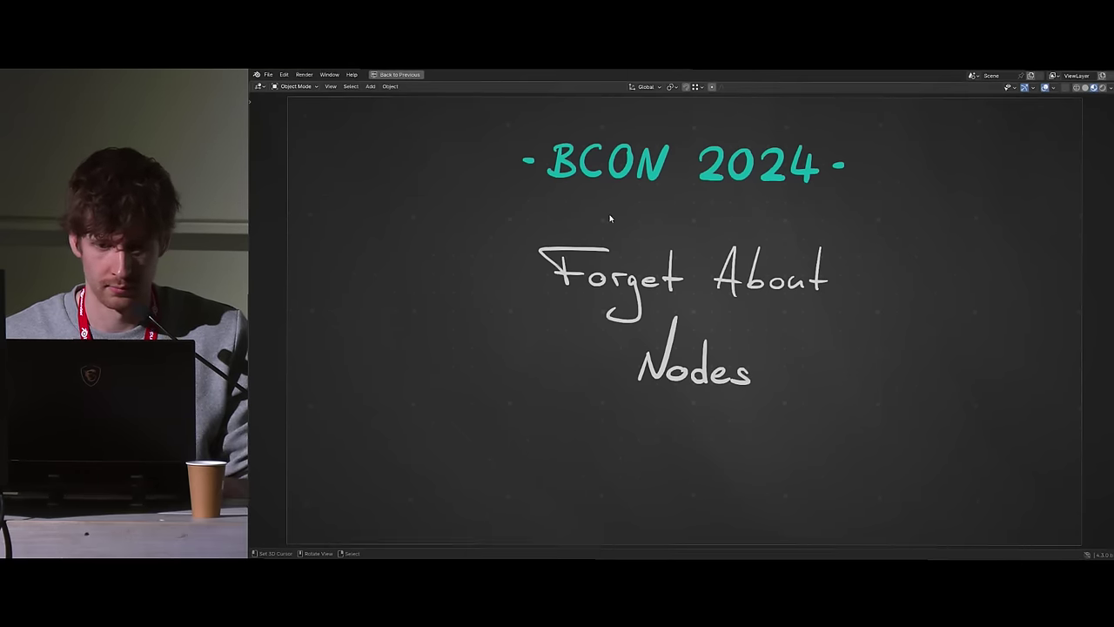
Leave the fullscreen viewport, exclude the title collection inside Introduction and enable the 02.gizmos collection with the cube
key(ctrl+space)
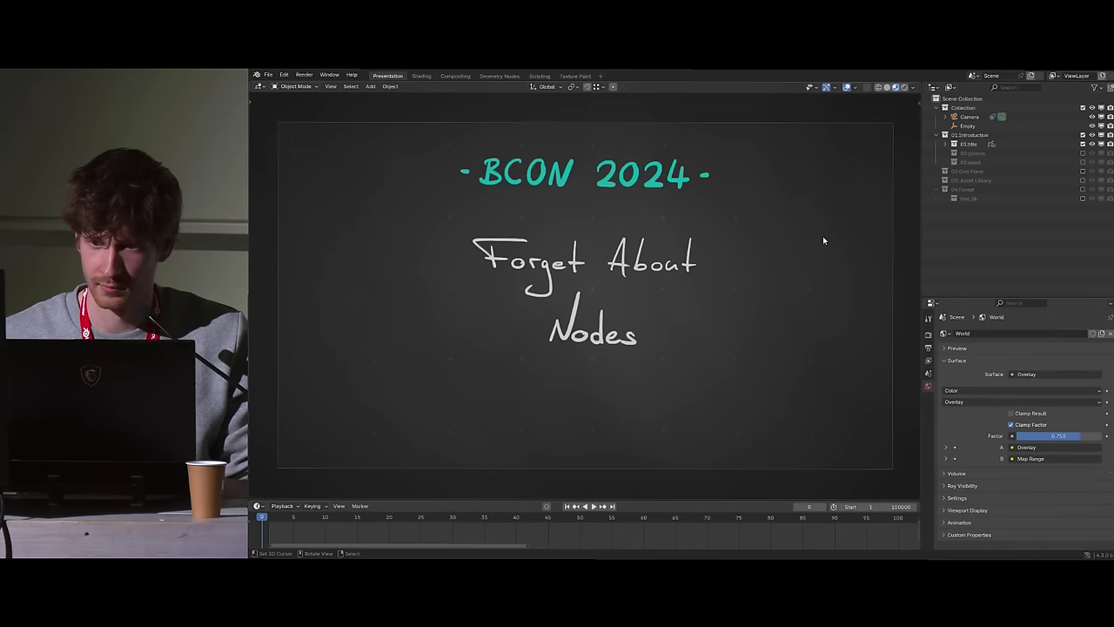
click(1084, 144)
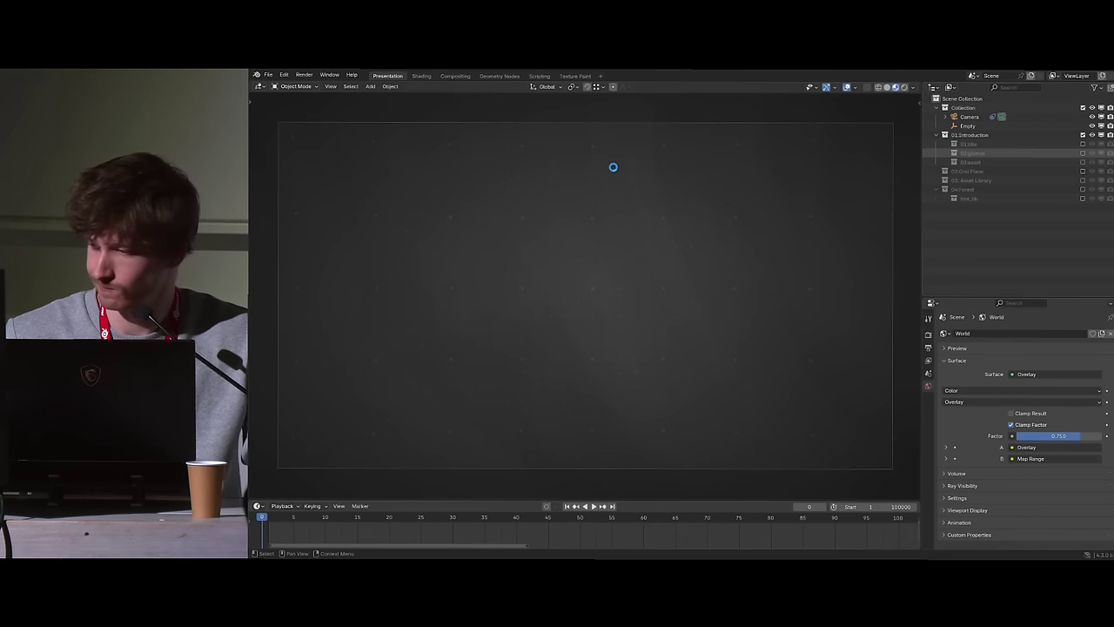
key(Right)
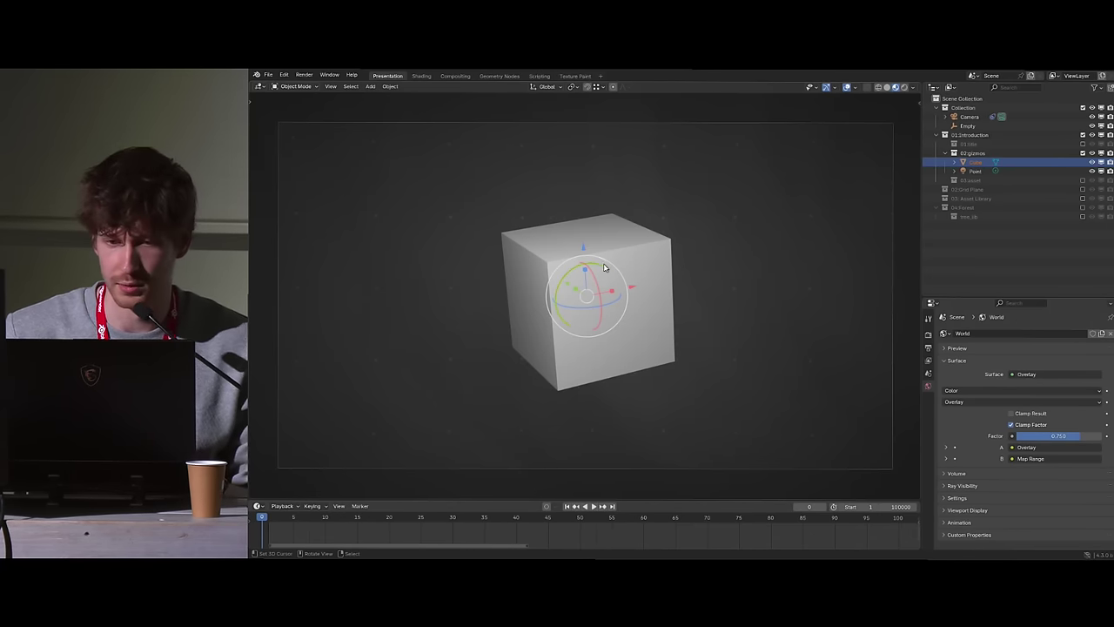
Try rotating and moving the cube with its transform gizmos, cancelling the changes
drag(615, 263, 484, 310)
right_click(483, 310)
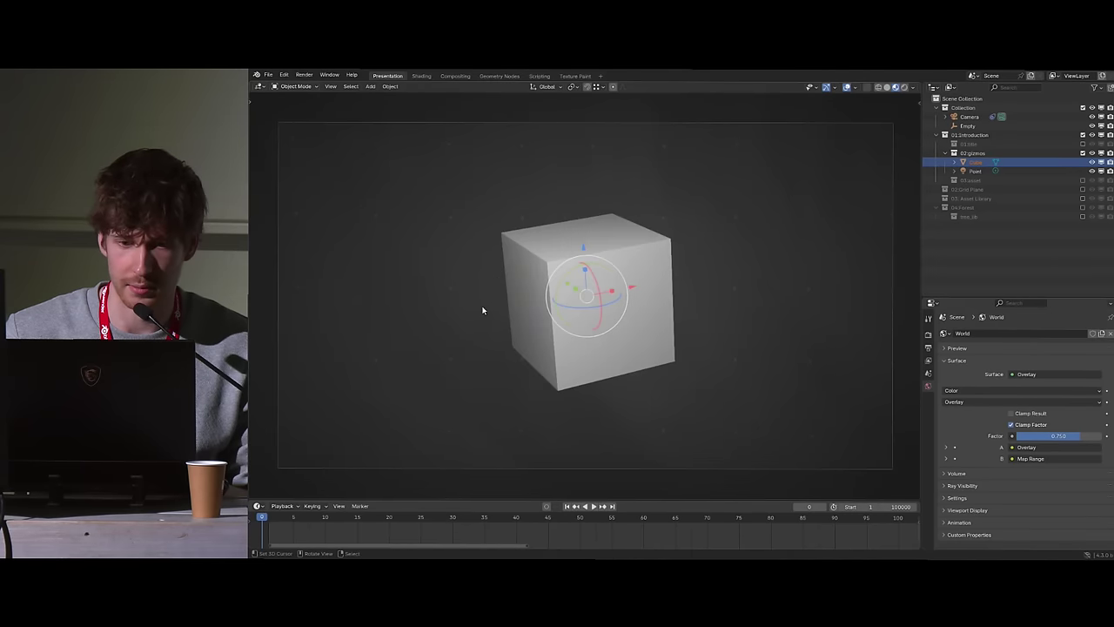
drag(632, 288, 682, 281)
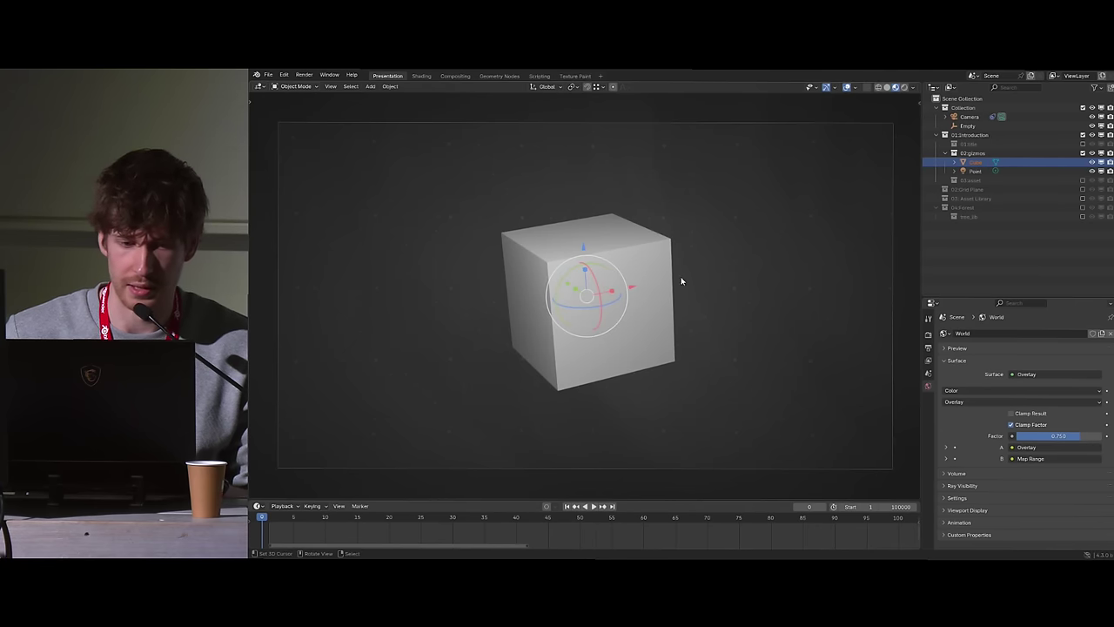
drag(586, 274, 609, 258)
right_click(609, 258)
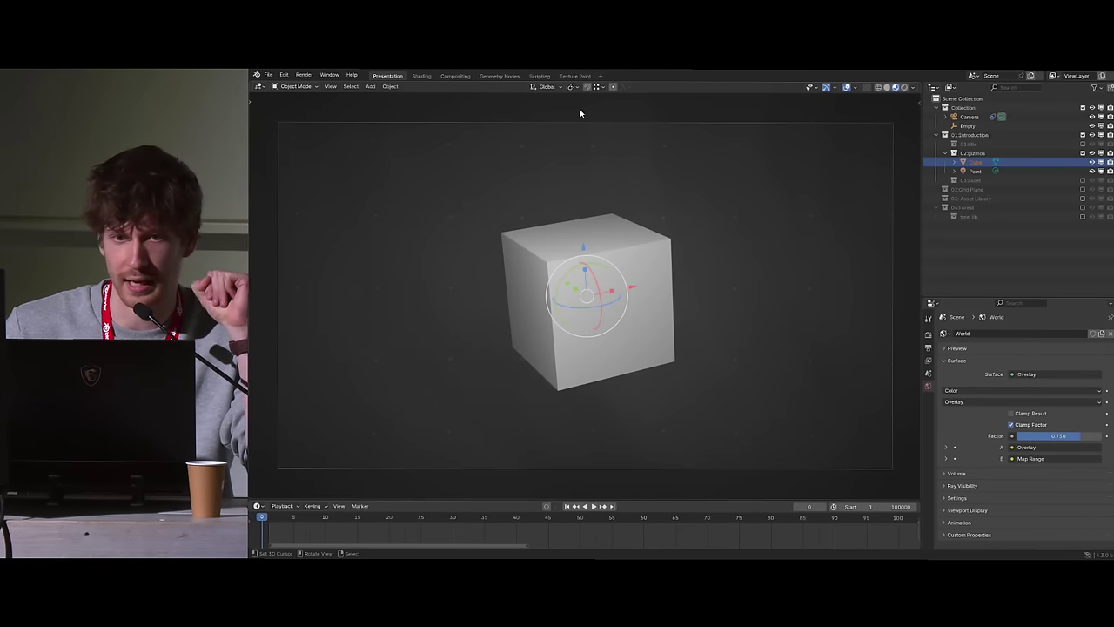
Switch to the Geometry Nodes workspace, then exclude the gizmos collection and enable the 03.asset collection inside Introduction
click(508, 77)
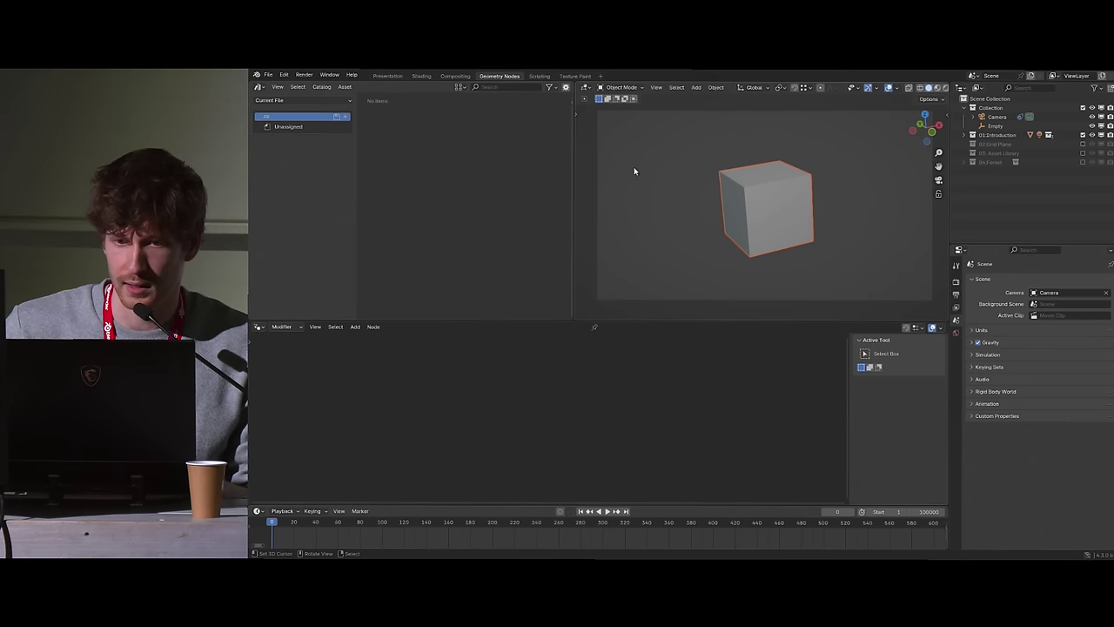
click(773, 211)
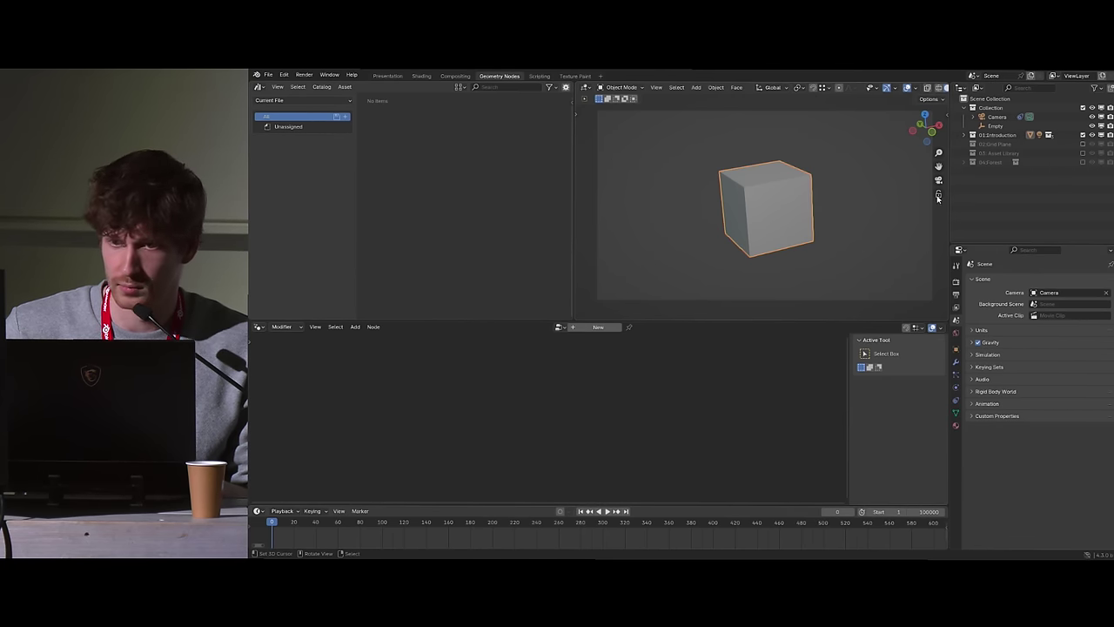
click(965, 135)
click(1083, 153)
click(1083, 162)
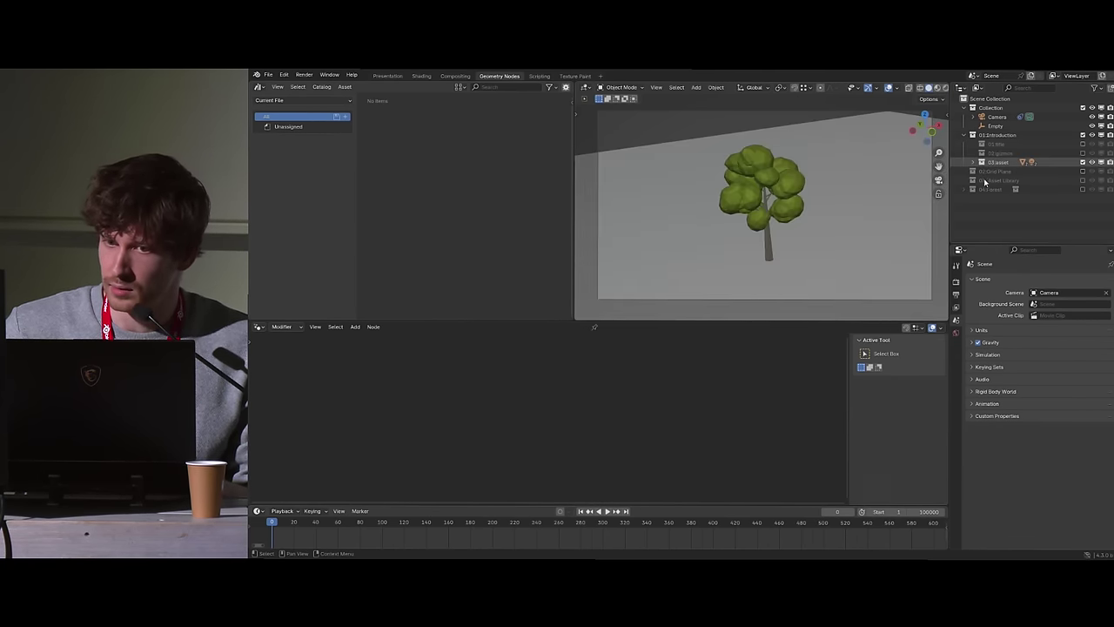
Select the birch tree, set the viewport to Material Preview shading and try the height gizmo above the crown
click(932, 88)
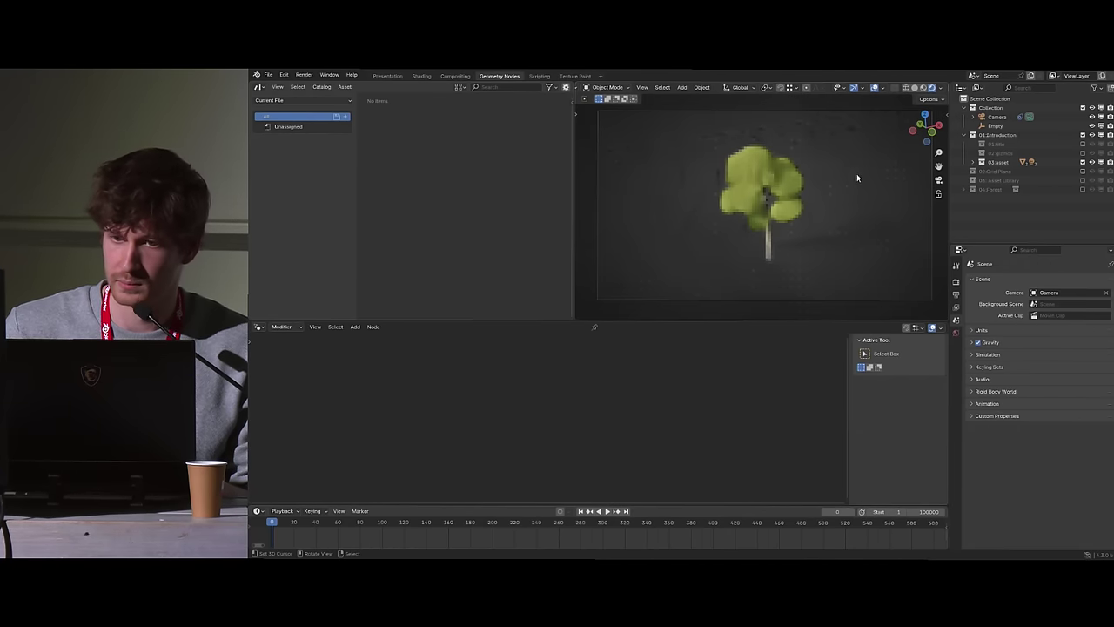
click(776, 183)
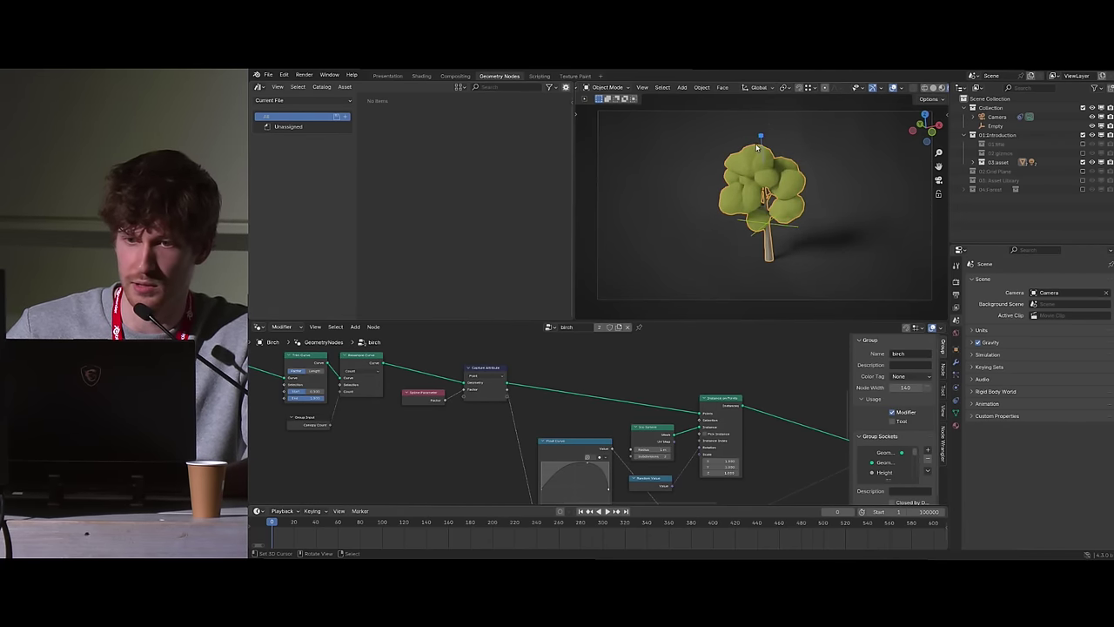
scroll(794, 206, up, 2)
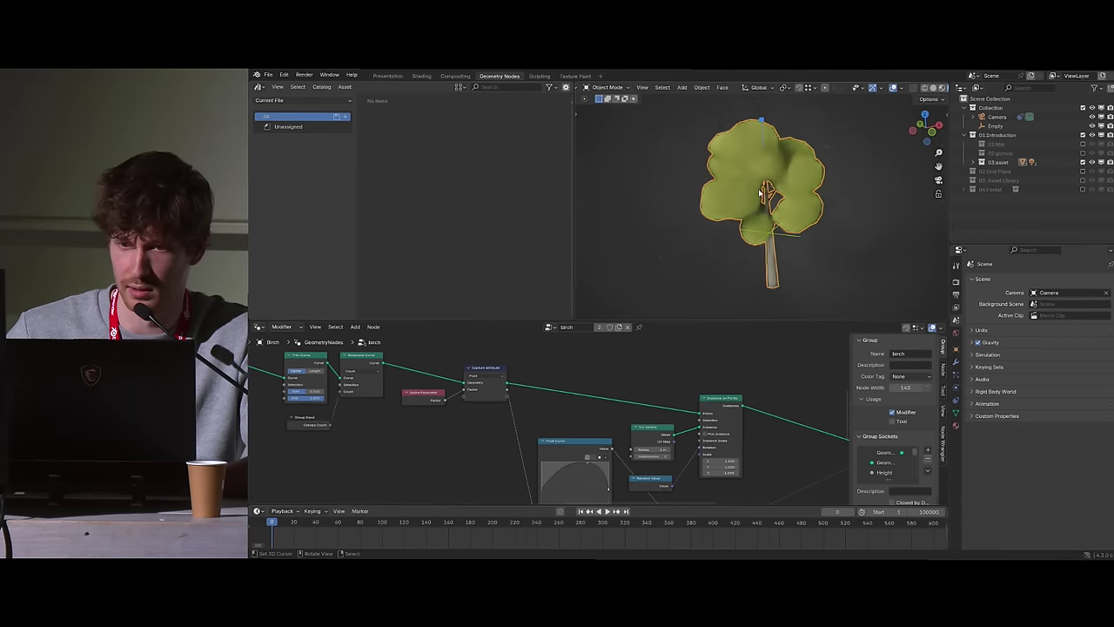
click(942, 89)
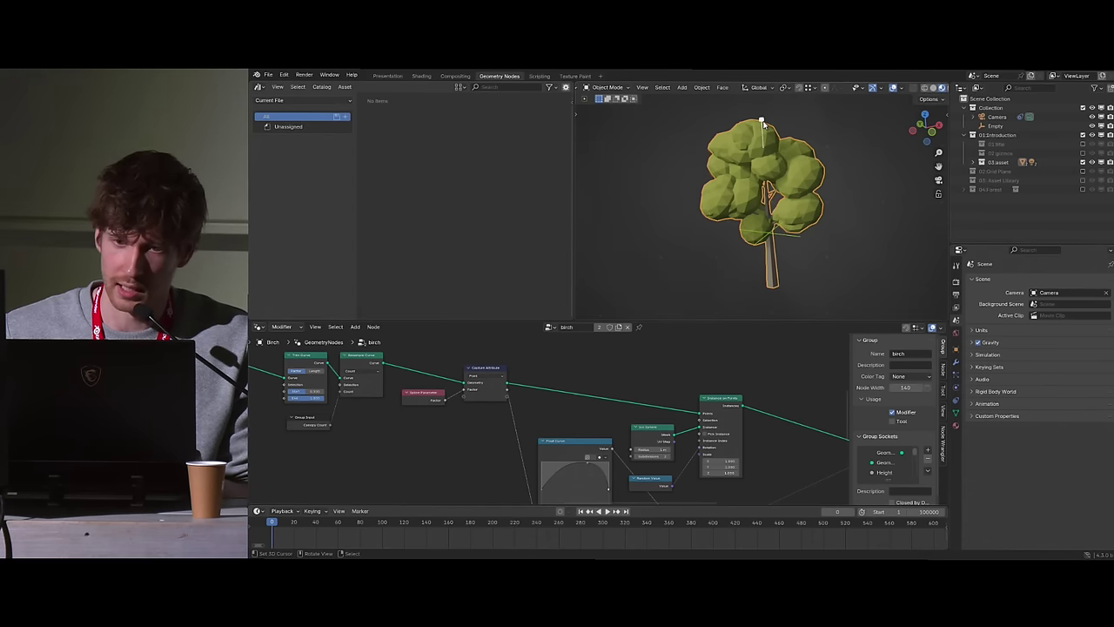
drag(762, 121, 763, 126)
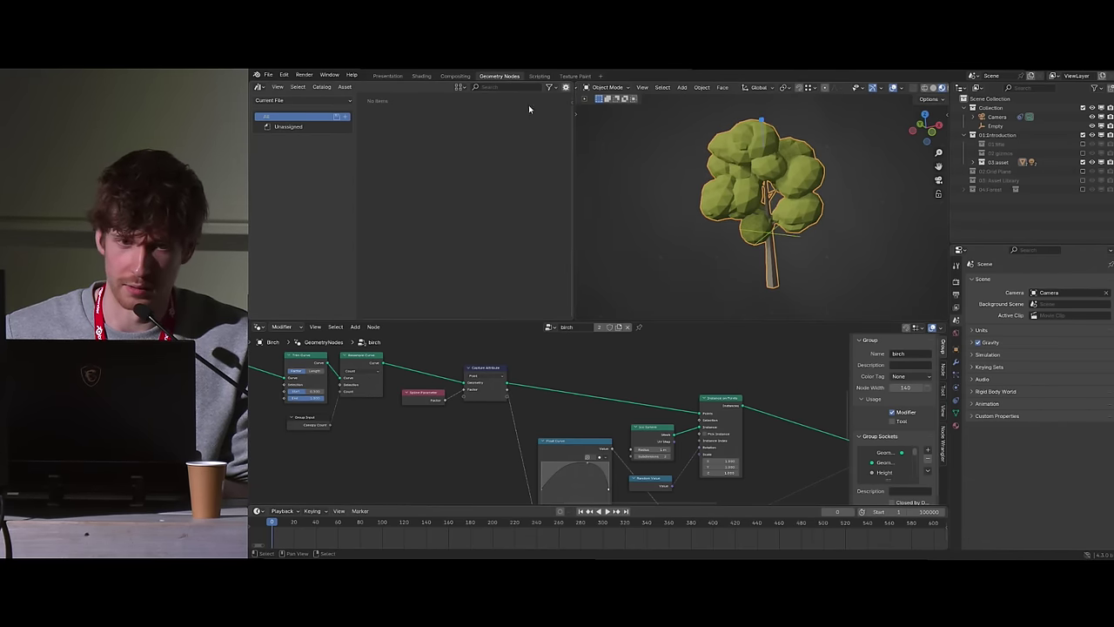
Switch to the Presentation workspace and replace the Transform tool with the selection tool
click(389, 76)
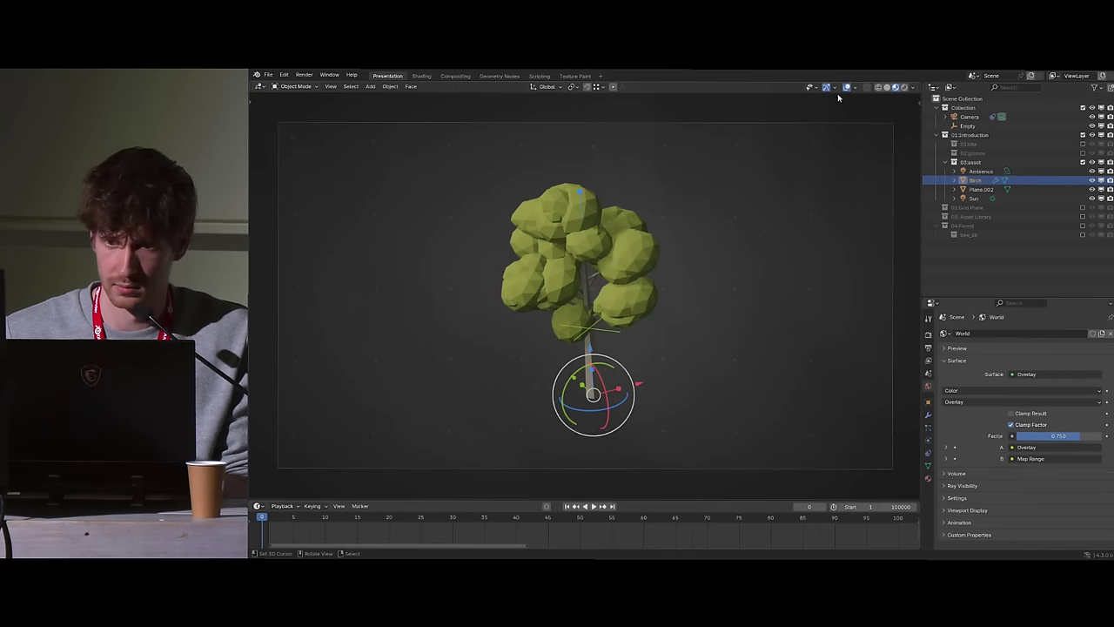
key(t)
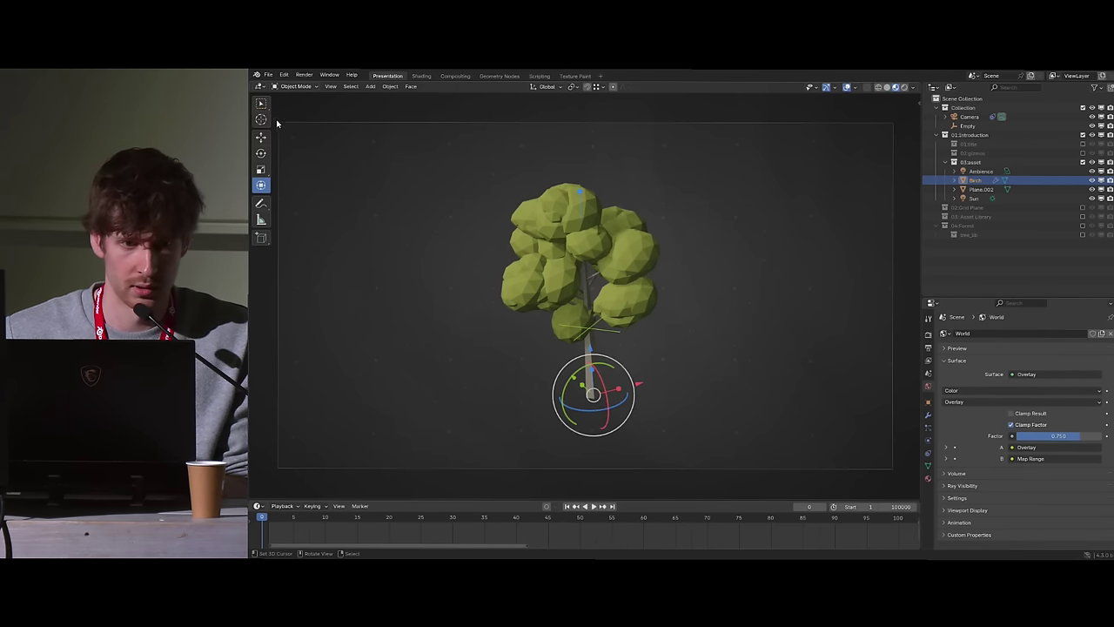
click(261, 105)
key(t)
Adjust the birch's height and branch start using the gizmos at its crown and trunk
mouse_move(581, 194)
mouse_down()
mouse_move(584, 243)
mouse_move(582, 182)
mouse_move(585, 242)
mouse_move(584, 192)
mouse_up()
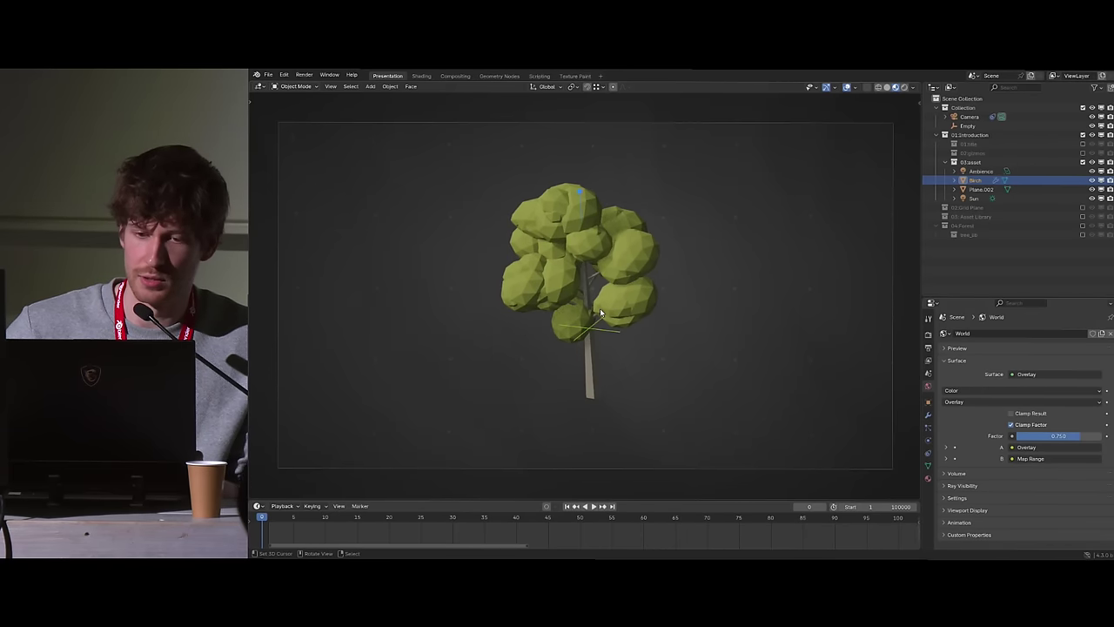
mouse_move(598, 326)
mouse_down()
mouse_move(591, 289)
mouse_move(601, 346)
mouse_up()
middle_drag(693, 317, 659, 296)
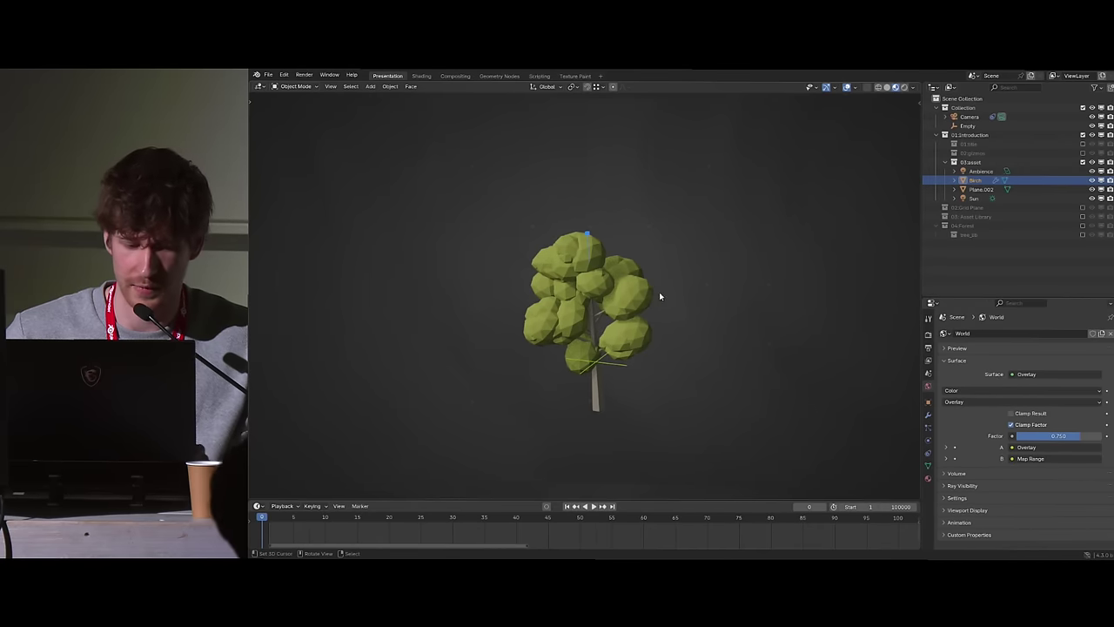
Return to the Geometry Nodes workspace and select the nodes that generate the tree in the birch node group
click(500, 76)
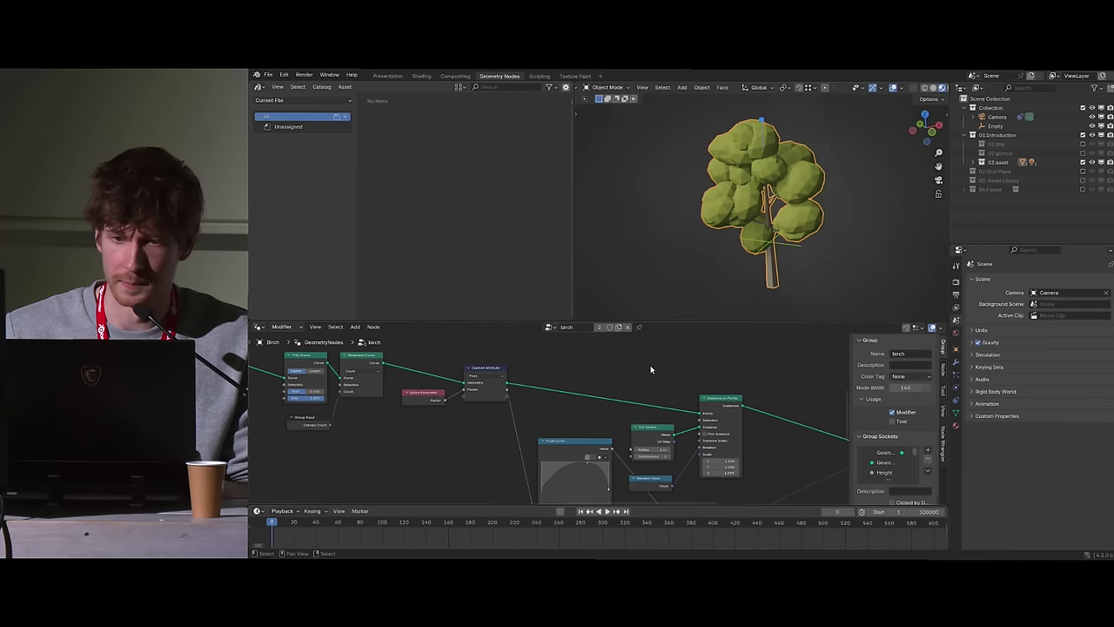
scroll(650, 374, down, 18)
middle_drag(565, 401, 645, 391)
scroll(575, 402, down, 1)
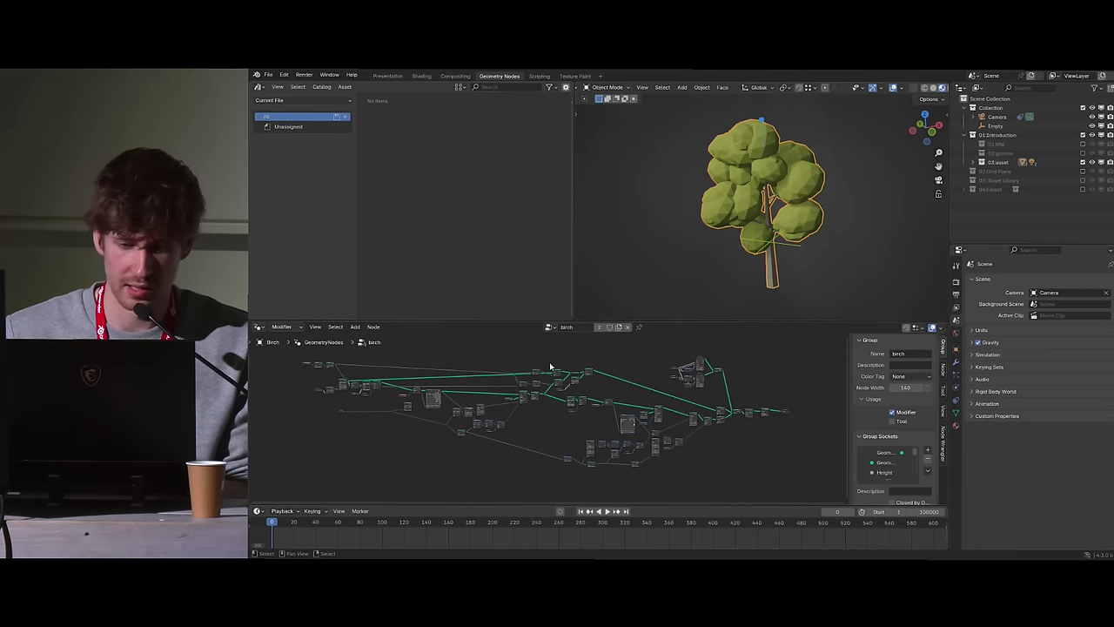
drag(295, 353, 666, 486)
shift+drag(676, 405, 769, 452)
key(g)
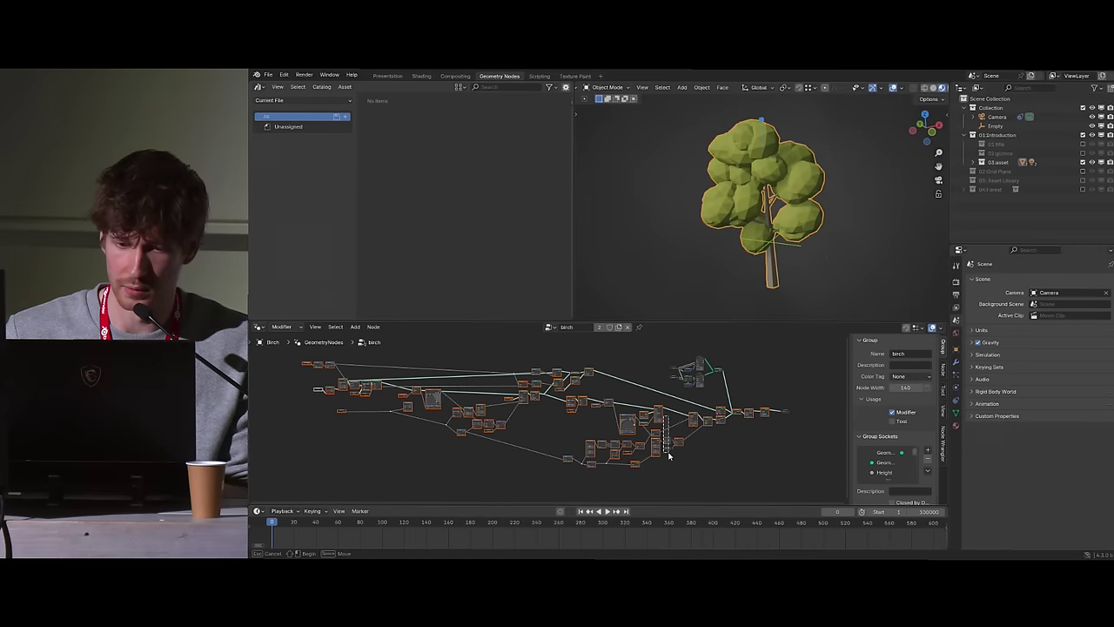
click(671, 423)
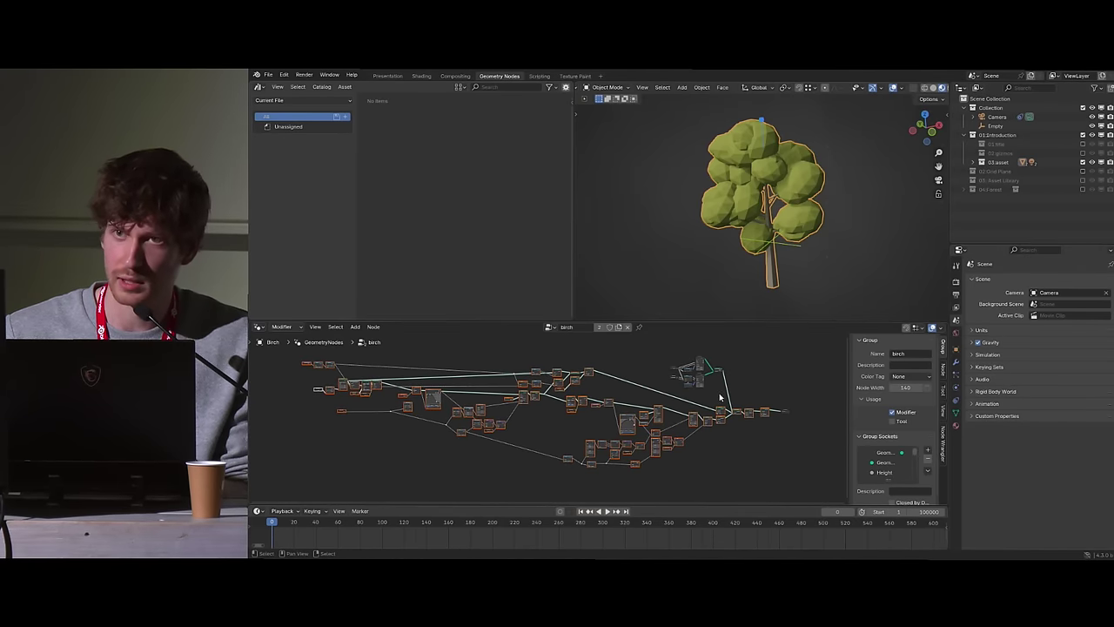
Select the small cluster of Linear Gizmo nodes in the maximized node editor, then restore the full workspace layout
key(ctrl+space)
middle_drag(832, 305, 717, 356)
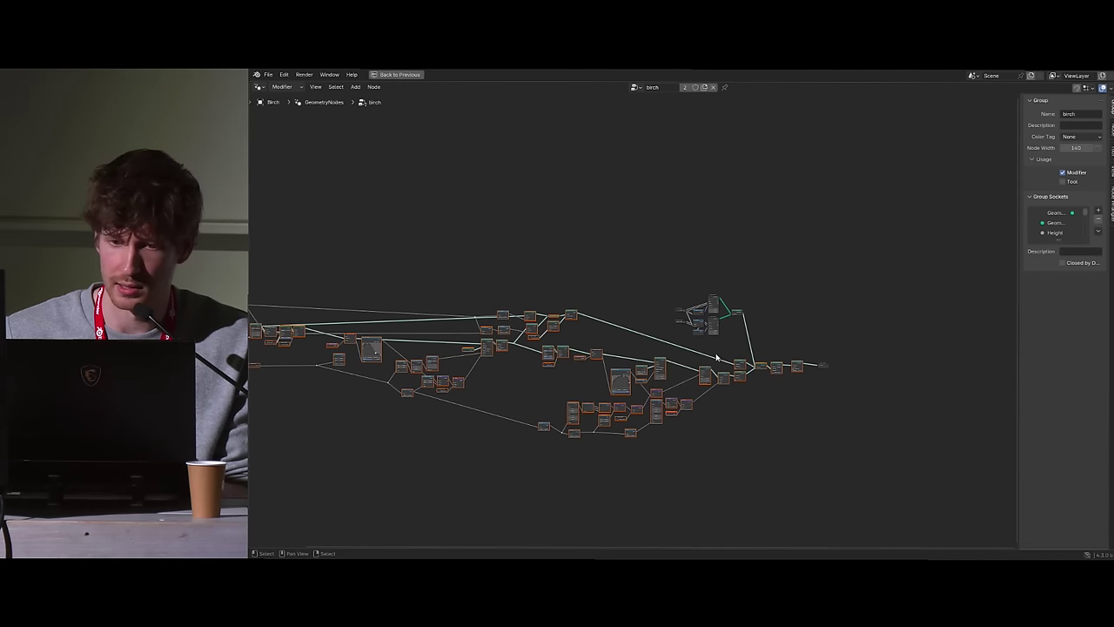
scroll(716, 356, up, 4)
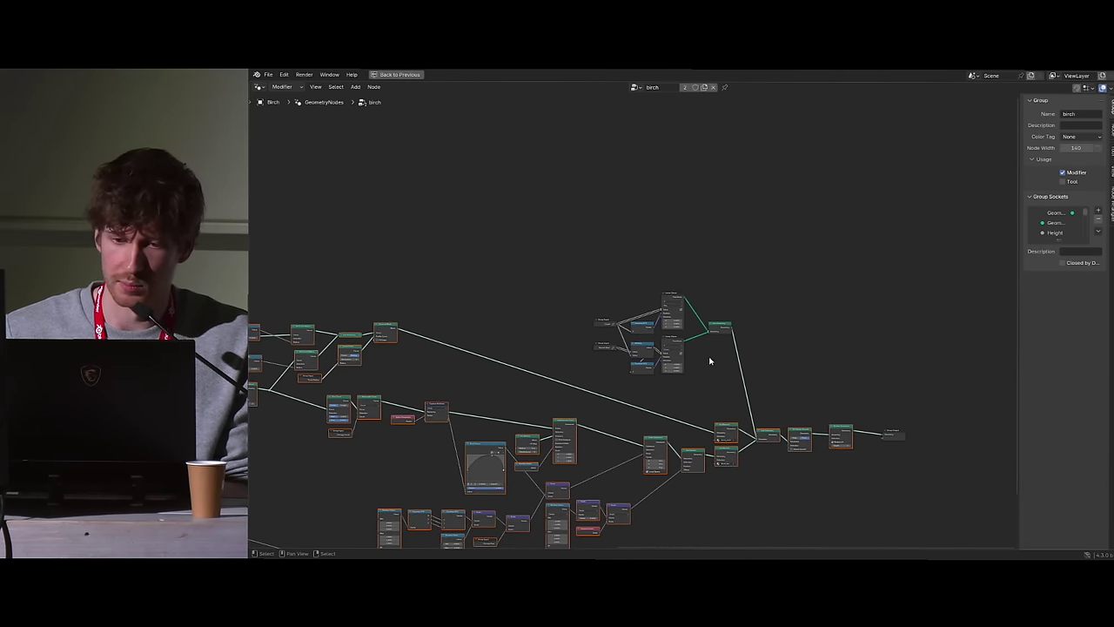
scroll(710, 360, up, 5)
drag(513, 231, 855, 426)
key(g)
right_click(735, 350)
scroll(755, 368, down, 1)
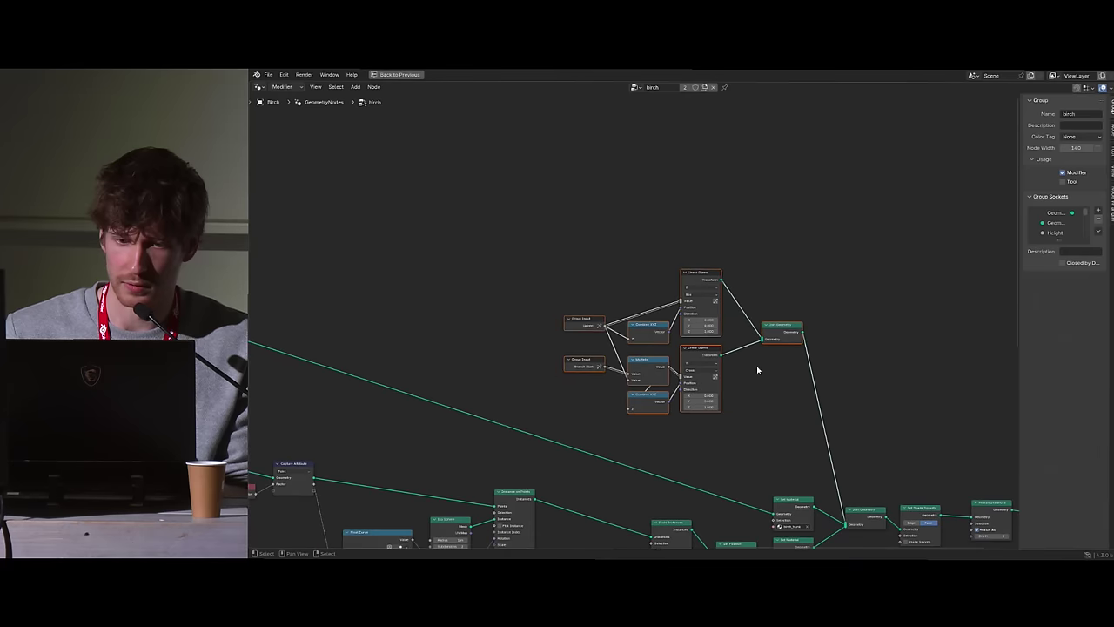
key(ctrl+space)
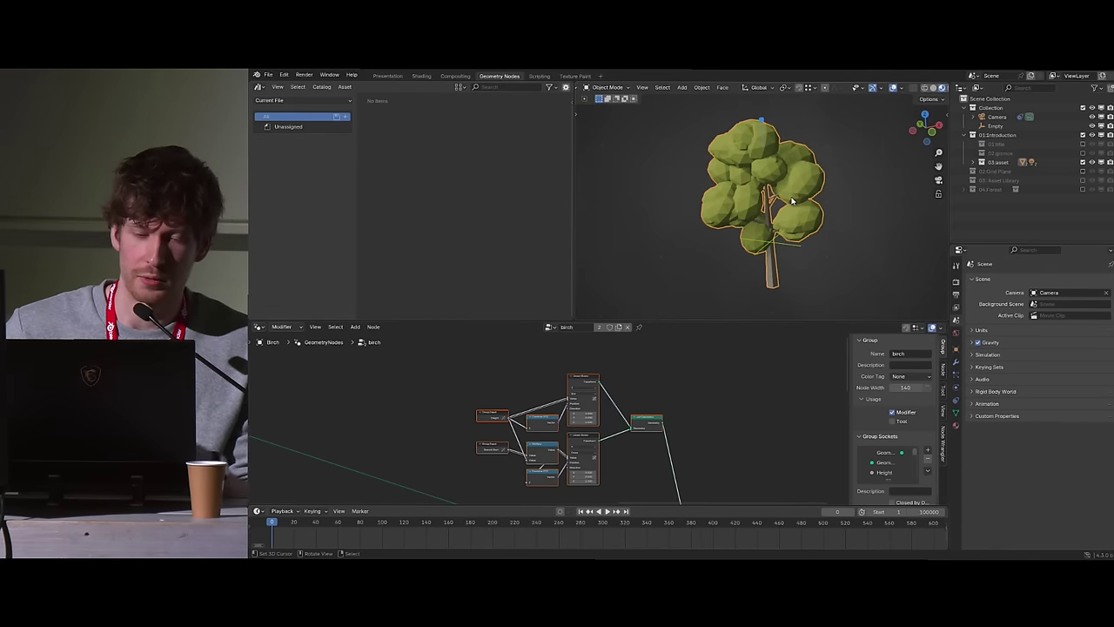
Clear the node selection and select the Linear Gizmo node connected to the Height input
scroll(679, 369, up, 4)
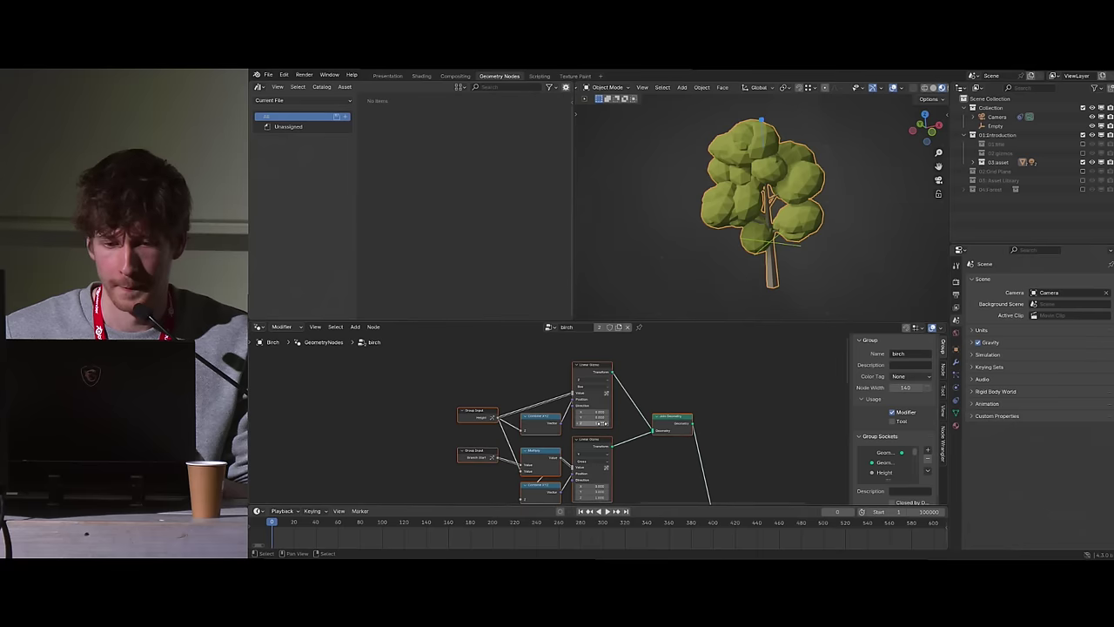
scroll(660, 396, down, 3)
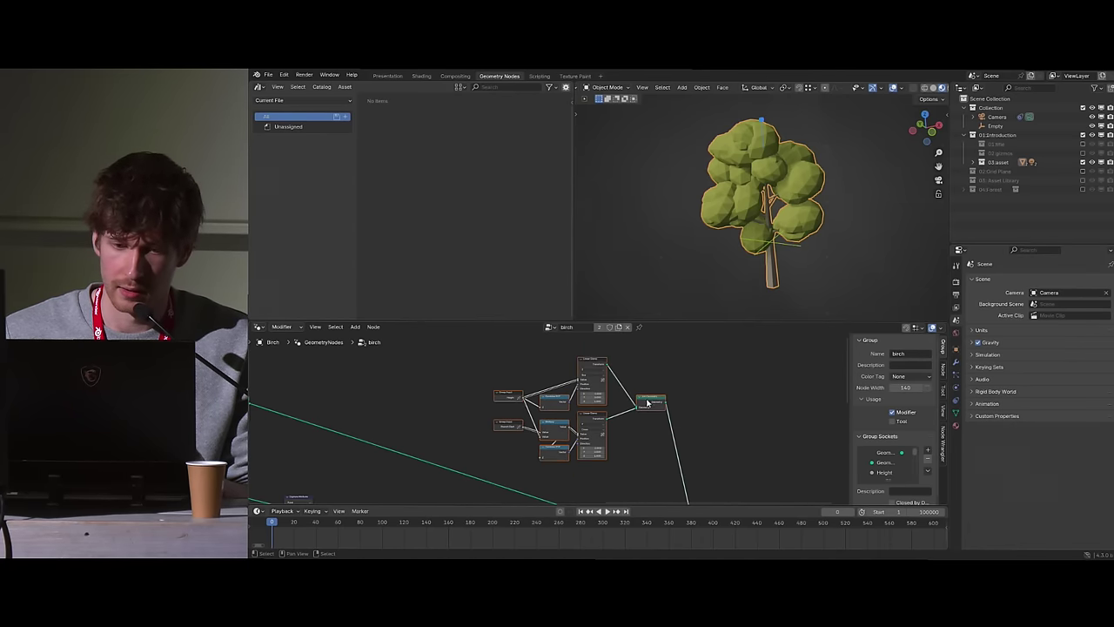
scroll(648, 403, up, 2)
click(703, 355)
scroll(657, 350, down, 1)
middle_drag(629, 349, 606, 382)
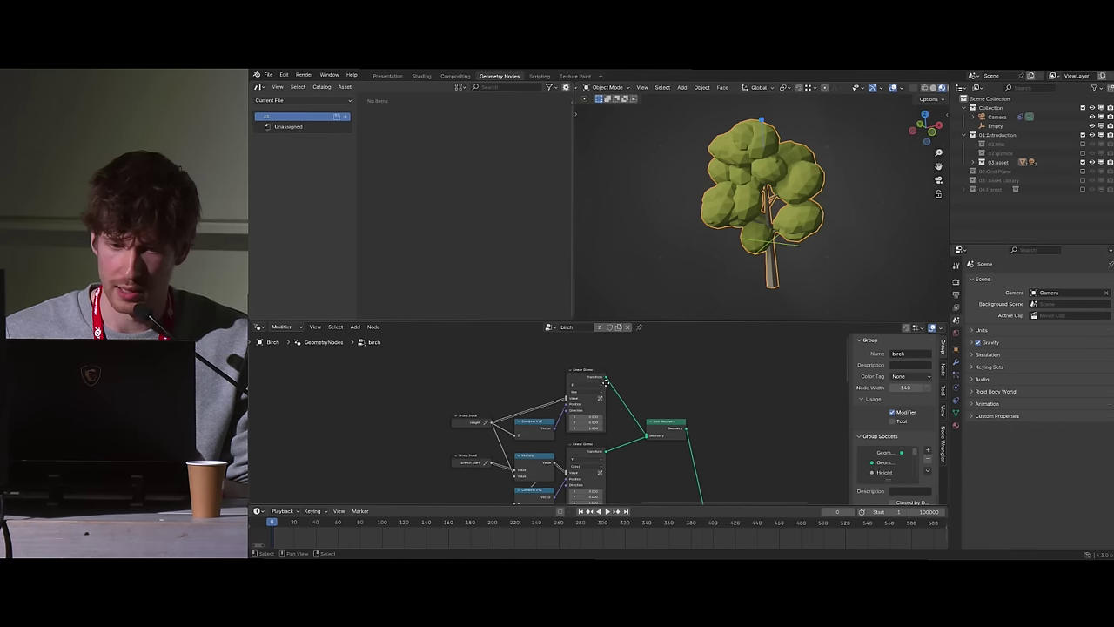
click(589, 373)
scroll(632, 367, up, 3)
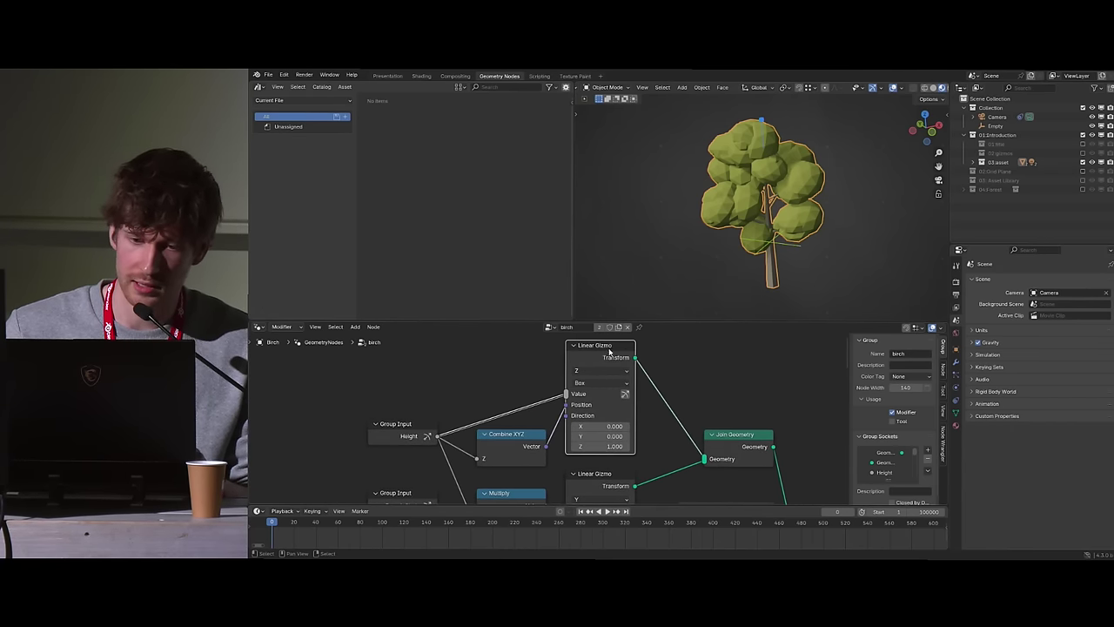
Try the birch's height gizmo in the viewport and enlarge the node editor to show both Linear Gizmo nodes
drag(647, 319, 648, 310)
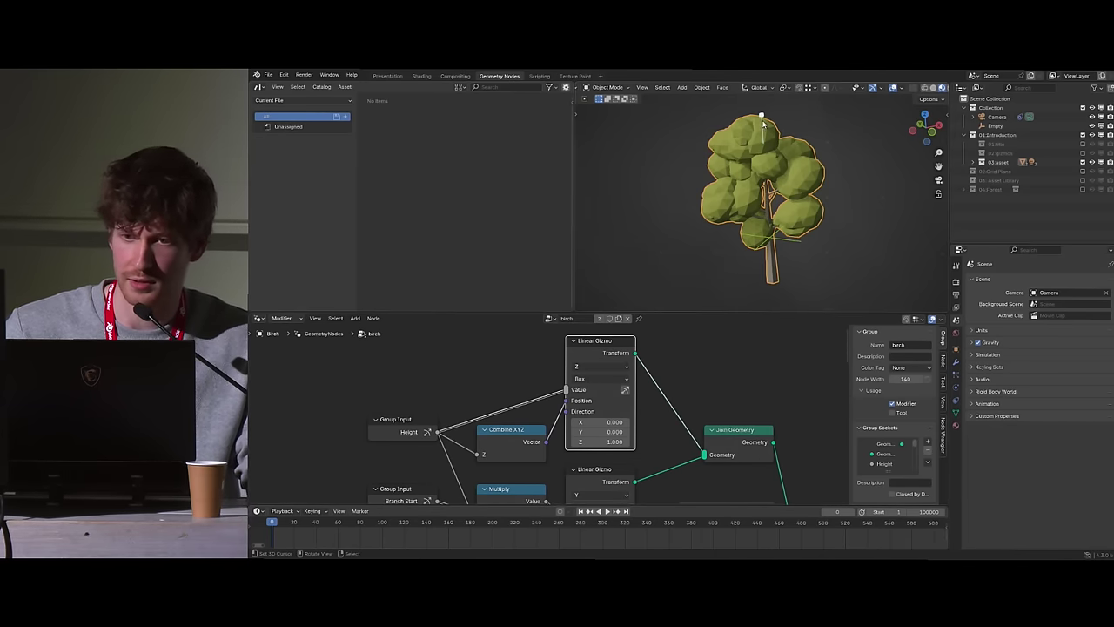
drag(762, 115, 768, 157)
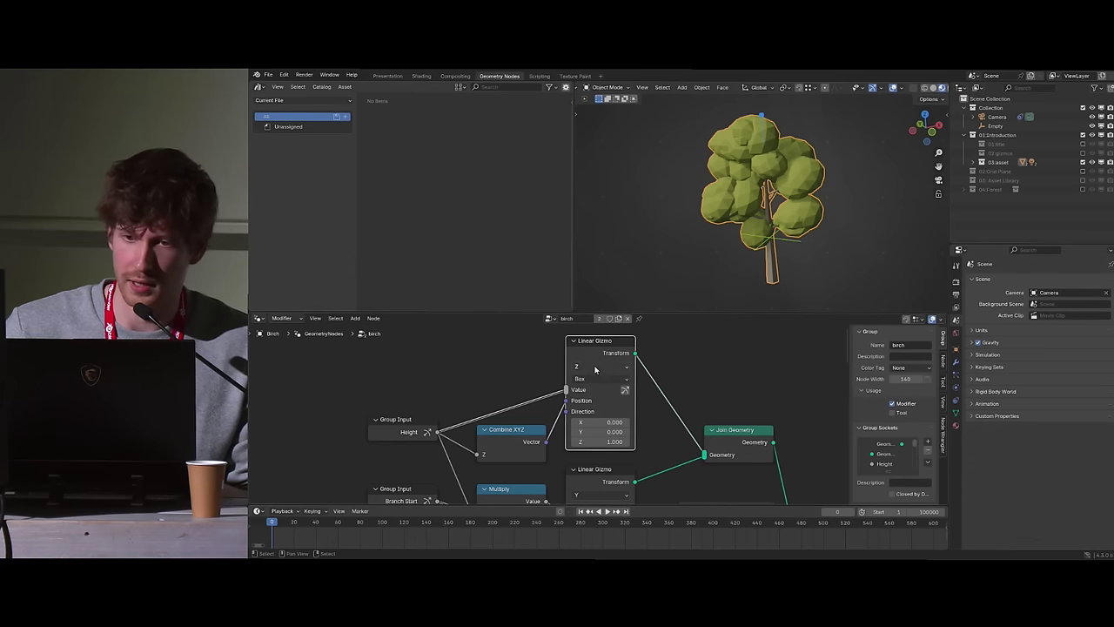
scroll(635, 365, down, 3)
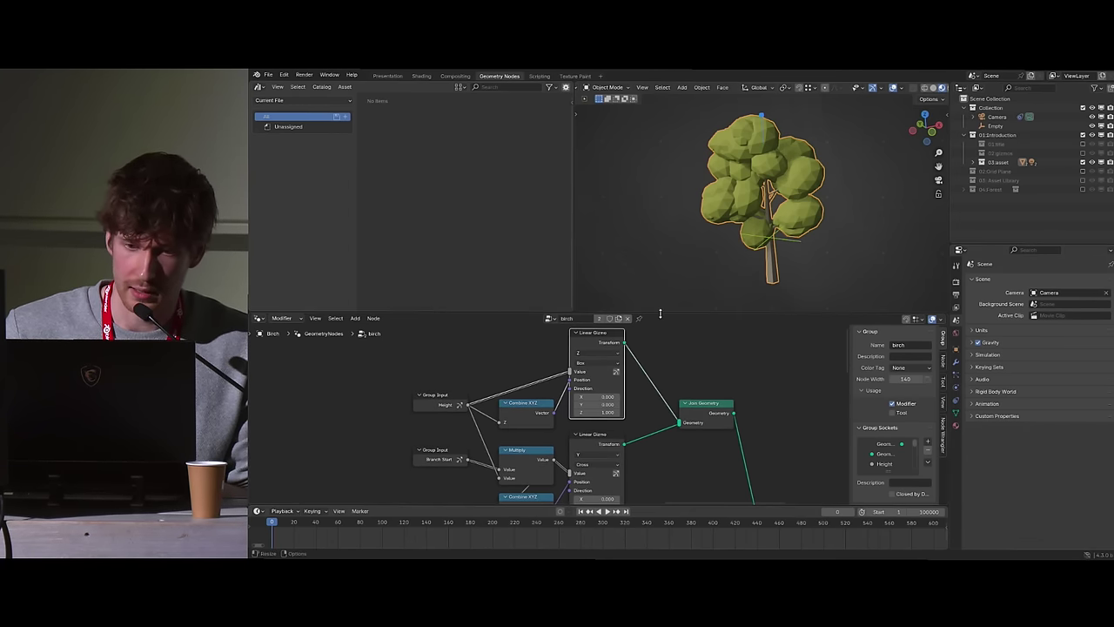
drag(662, 313, 664, 288)
middle_drag(653, 342, 674, 339)
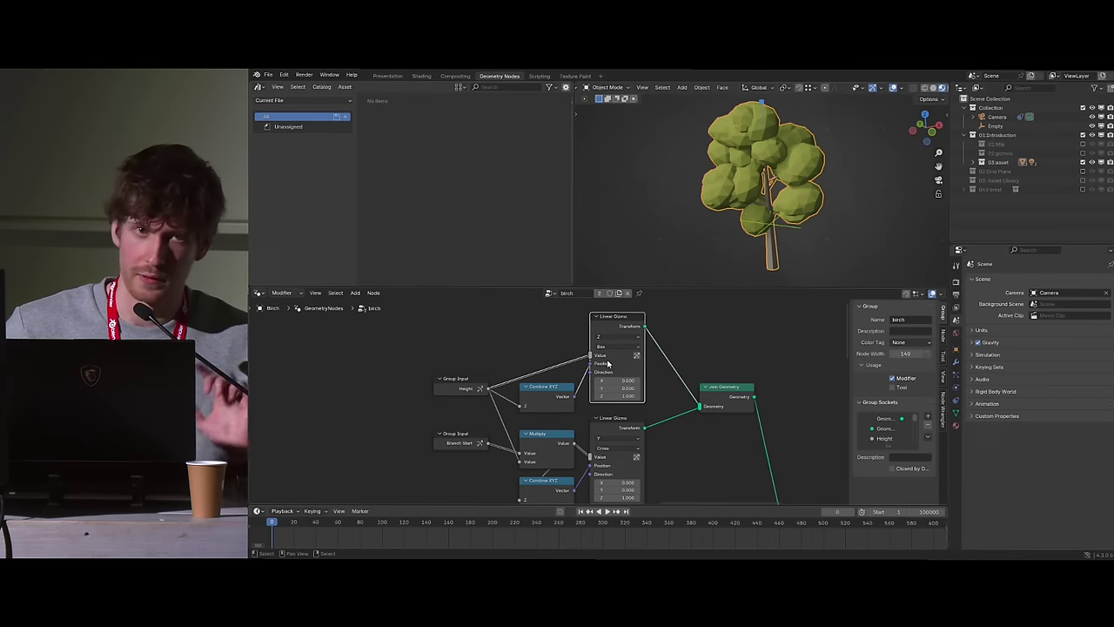
mouse_move(607, 363)
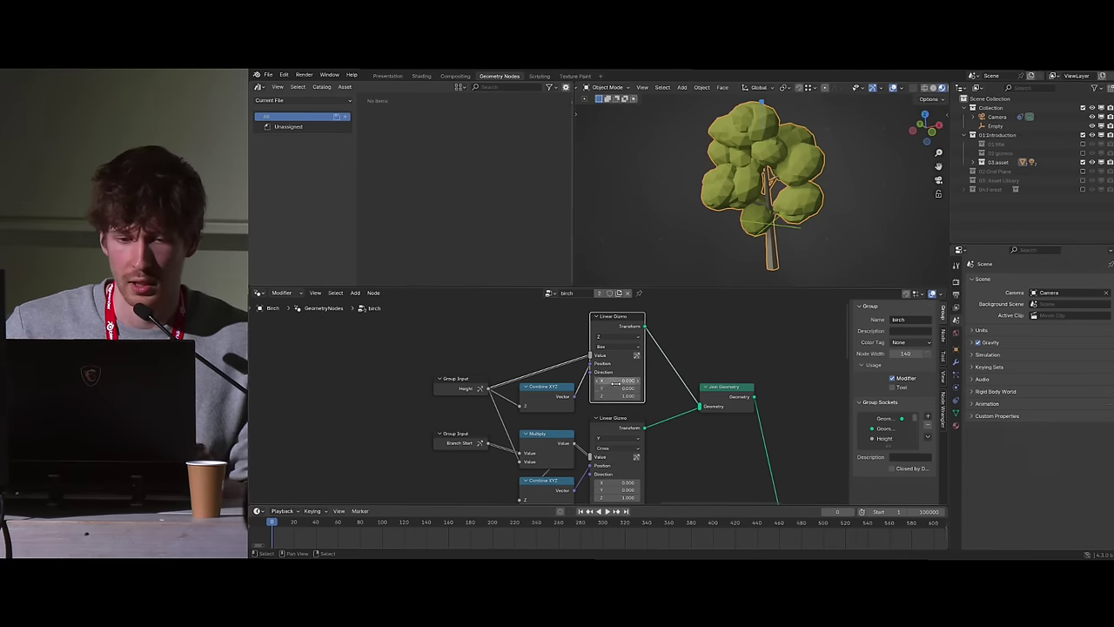
Select the Height group input and then the Linear Gizmo node it feeds to highlight their connections
scroll(629, 372, up, 2)
middle_drag(643, 364, 637, 374)
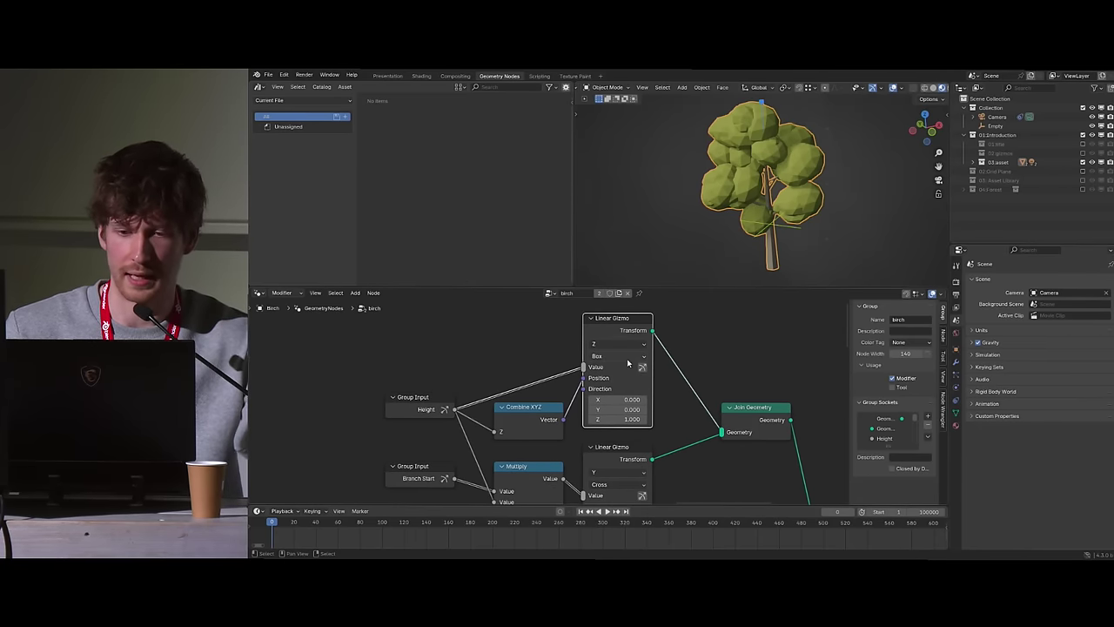
drag(642, 330, 717, 334)
right_click(717, 334)
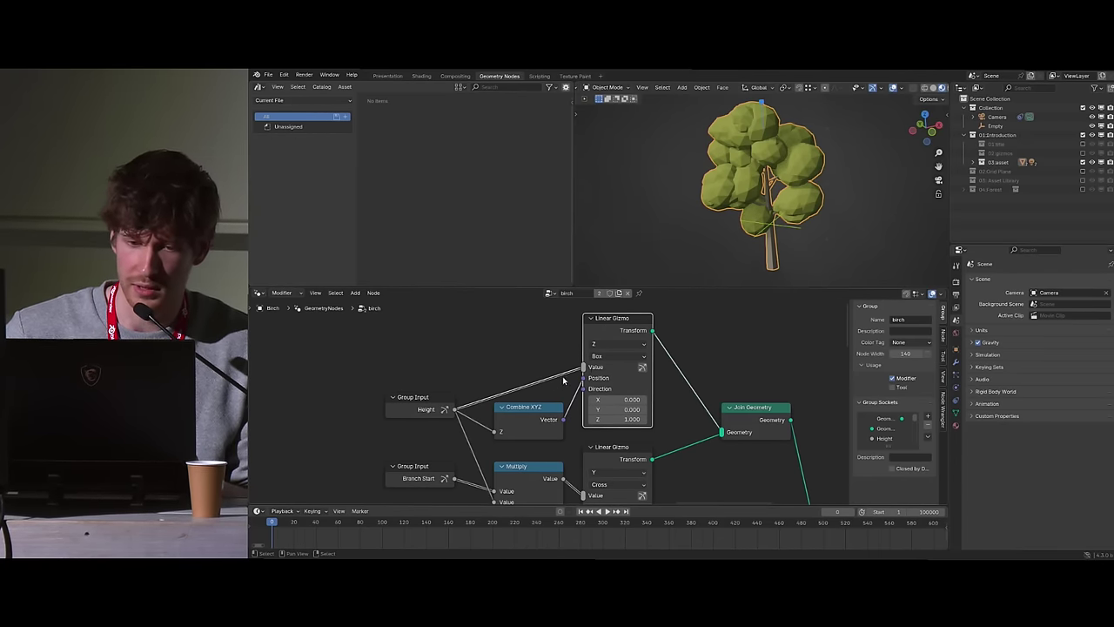
scroll(605, 362, up, 2)
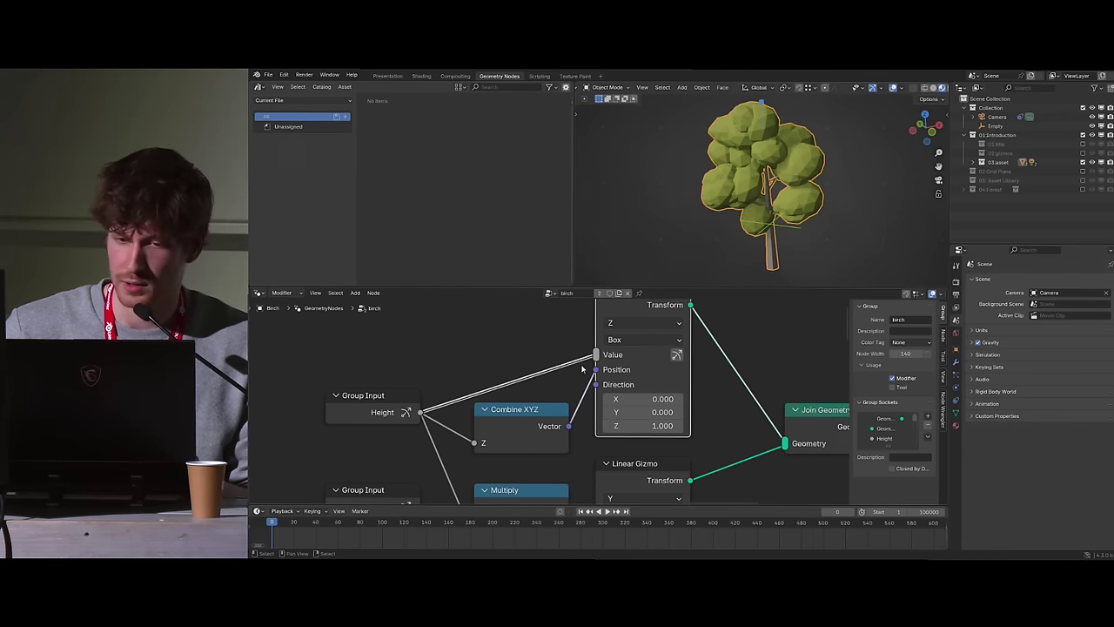
click(369, 408)
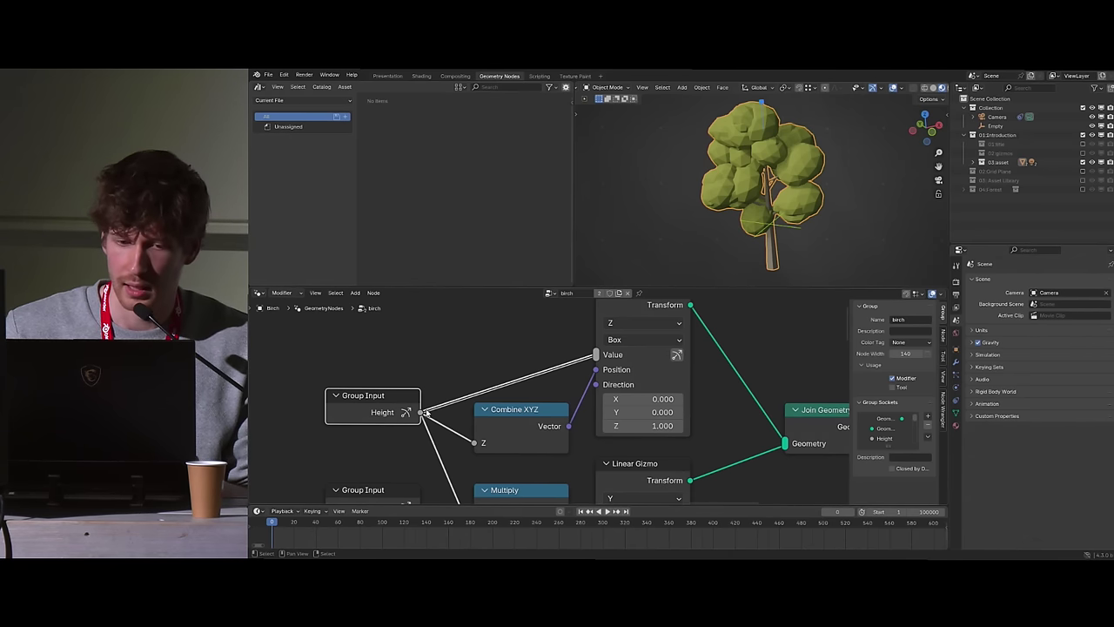
middle_drag(592, 339, 547, 379)
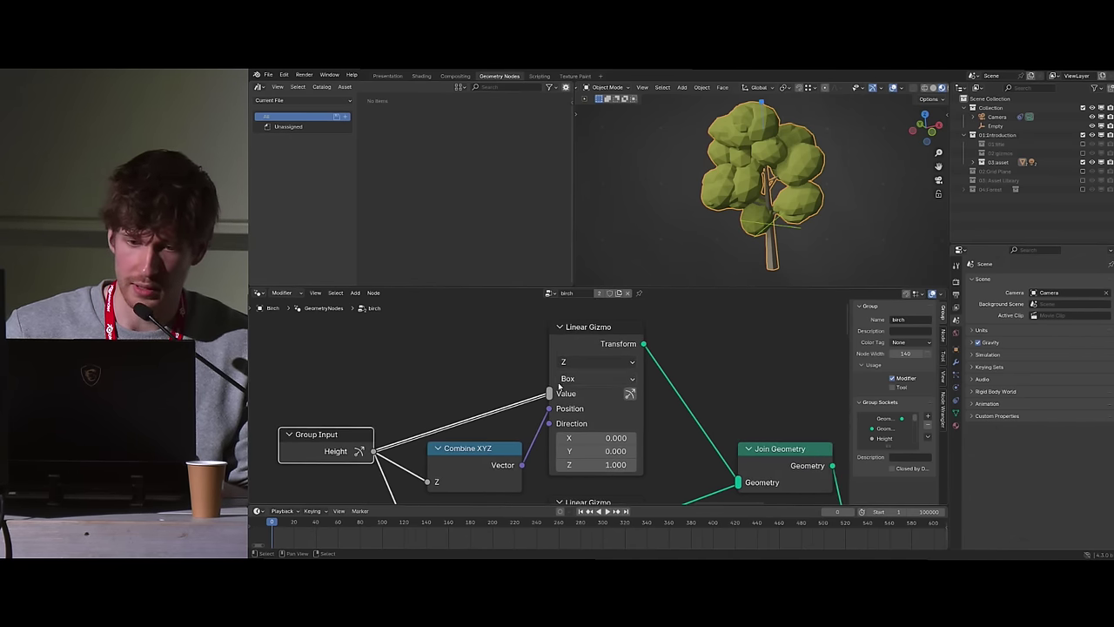
click(599, 342)
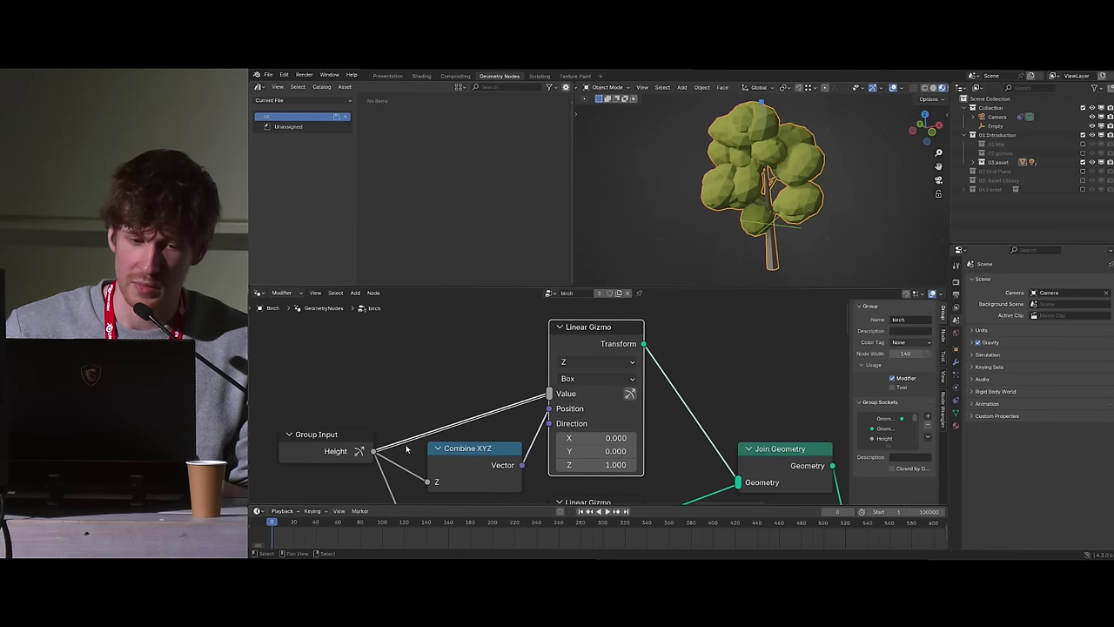
Cut the link between the Height input and the Linear Gizmo's Value socket, then reconnect the two sockets
middle_drag(471, 397, 494, 386)
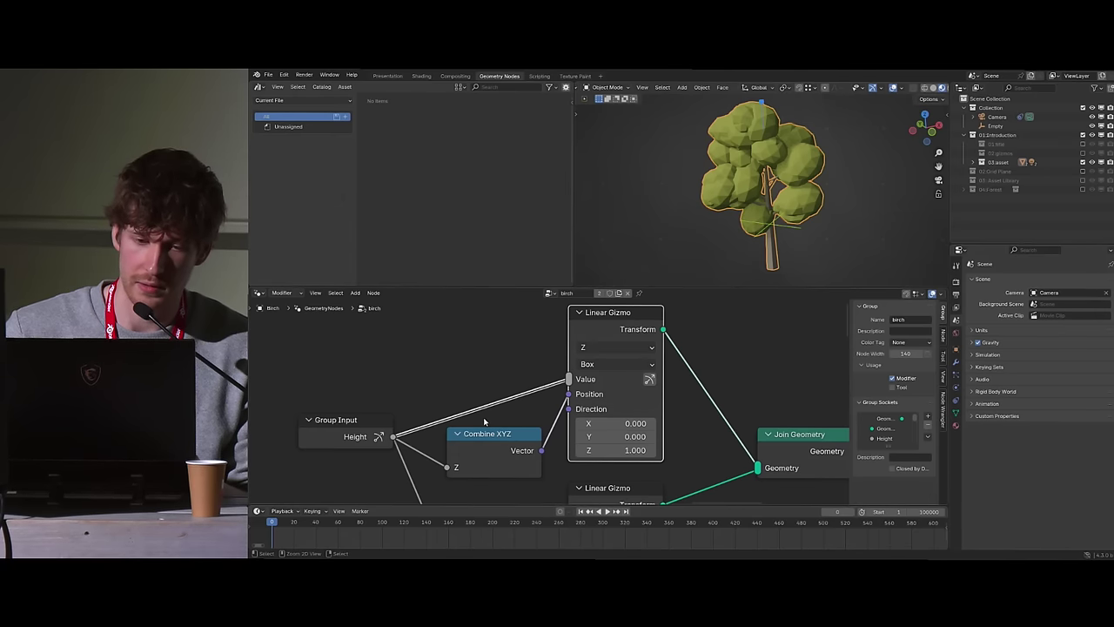
ctrl+right_drag(485, 421, 487, 381)
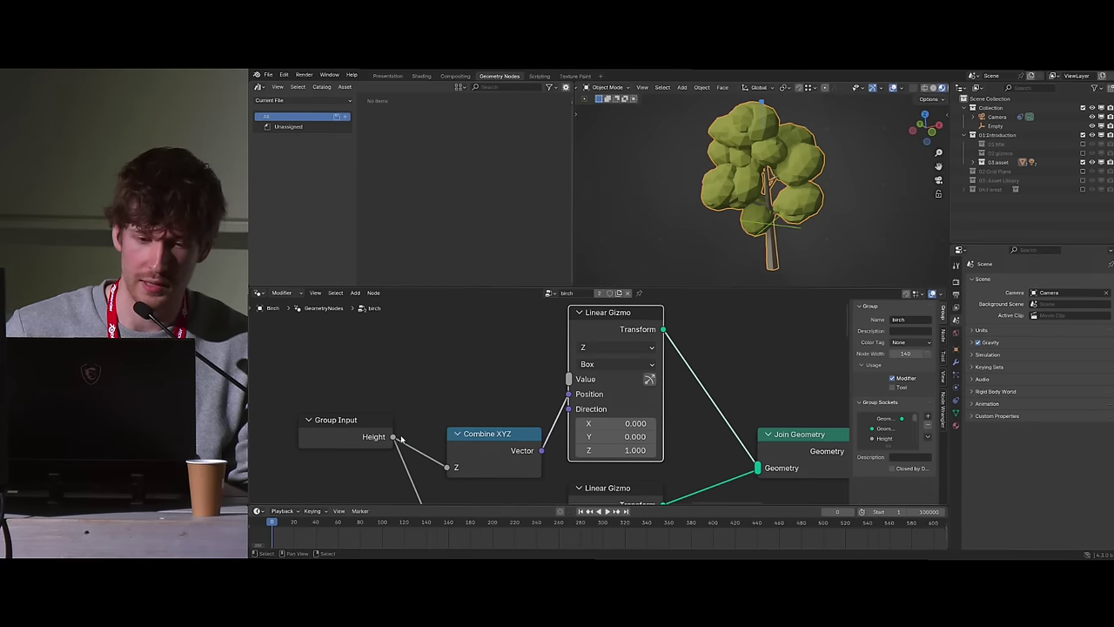
drag(395, 440, 569, 380)
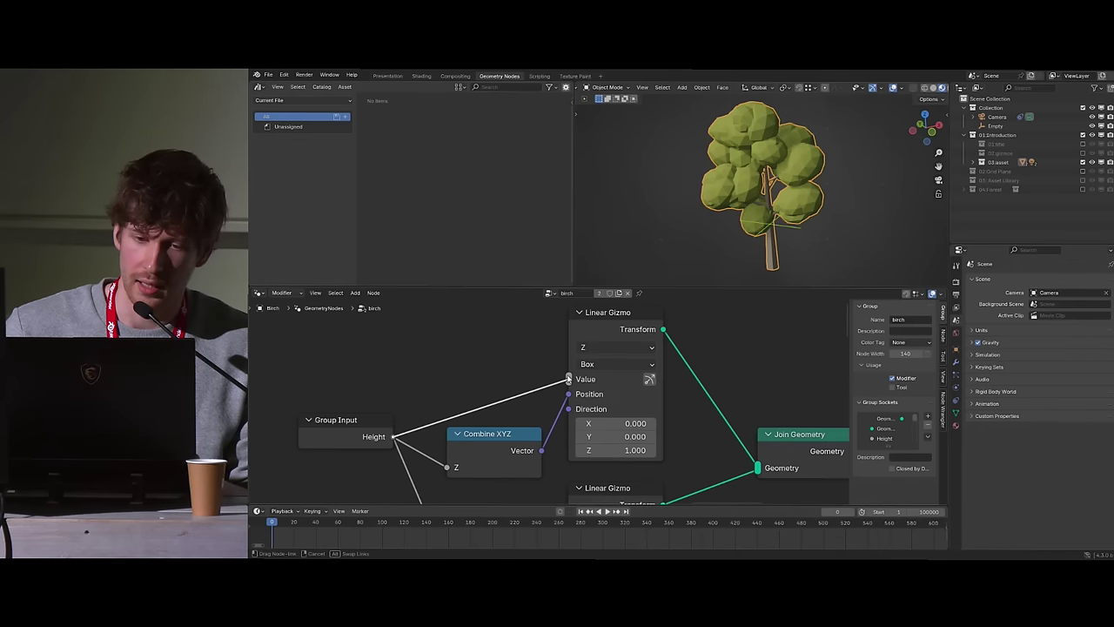
Duplicate the Height Group Input node into the empty area beside the node cluster, then delete the copy
click(380, 435)
middle_drag(374, 451, 444, 381)
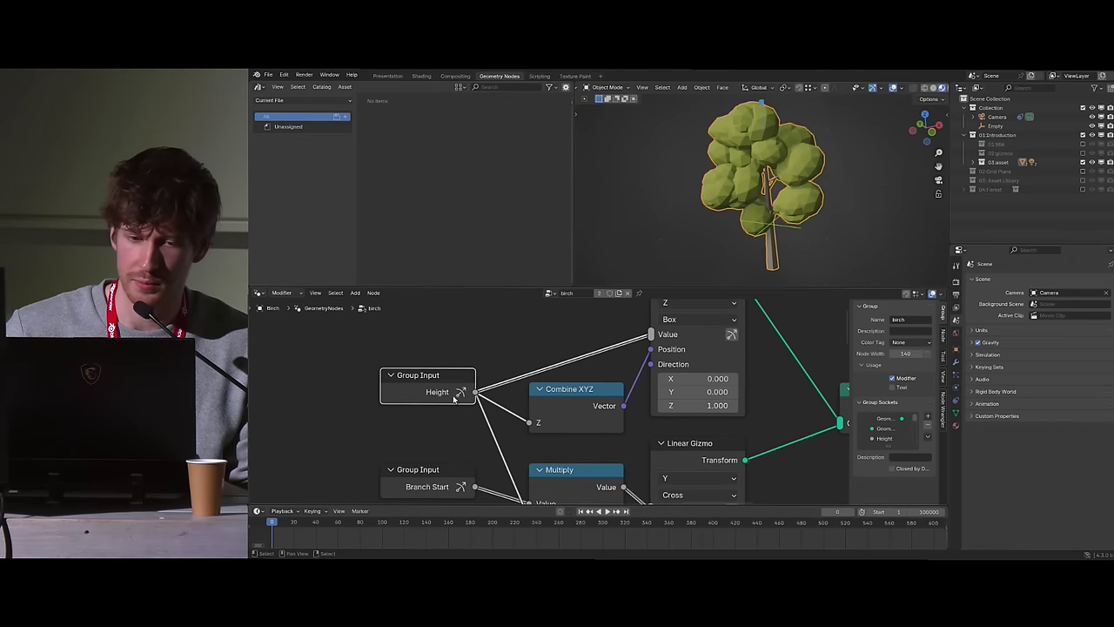
key(shift+d)
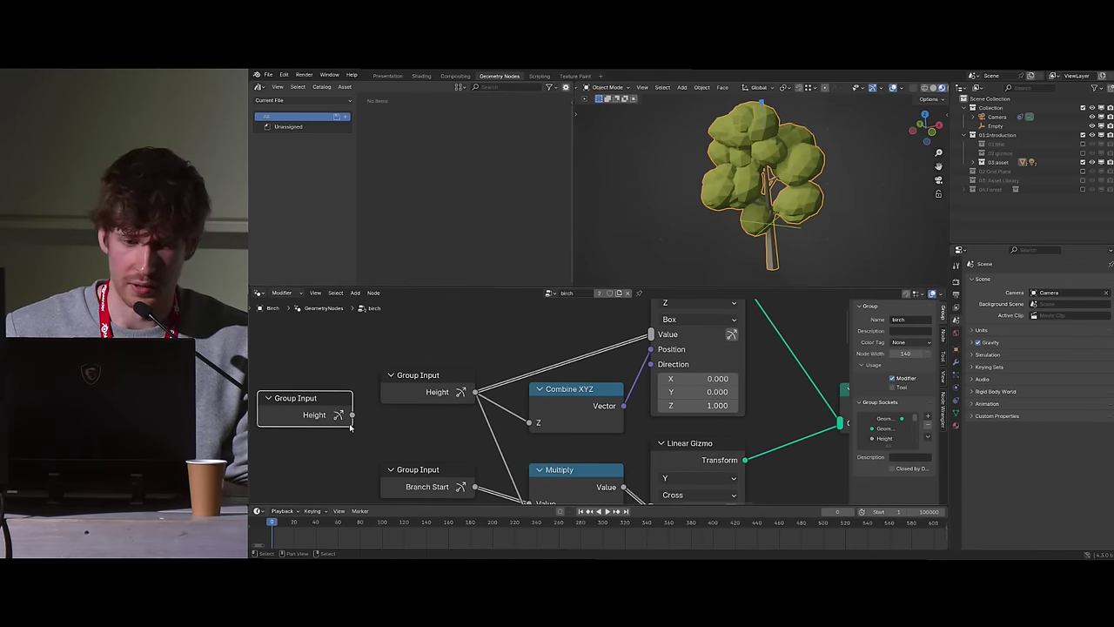
drag(511, 395, 366, 415)
middle_drag(366, 403, 494, 374)
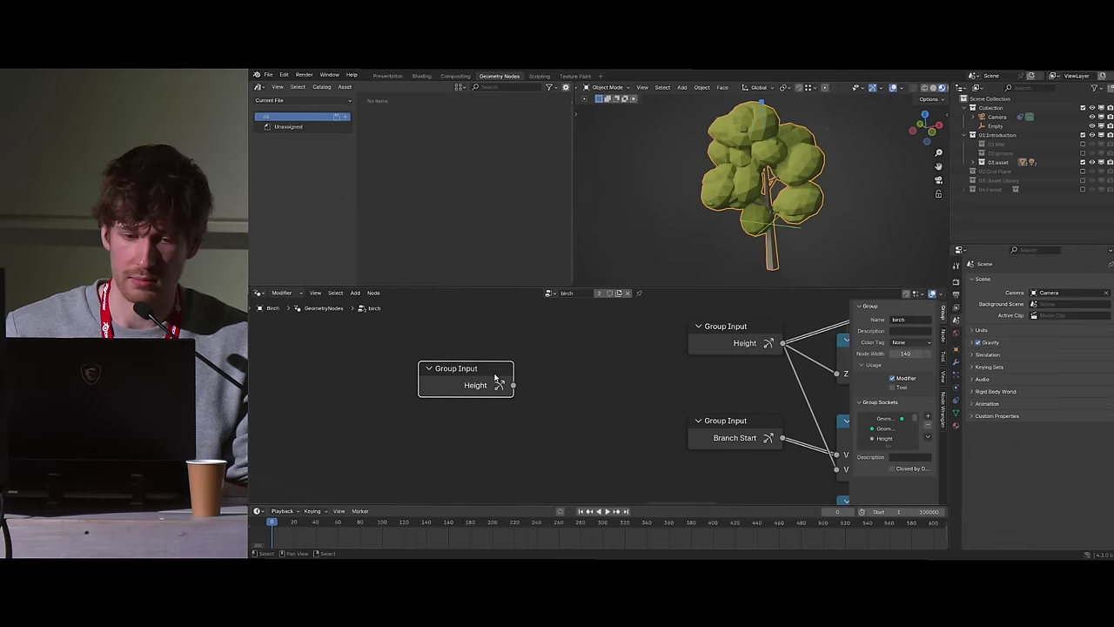
drag(438, 384, 403, 422)
click(405, 420)
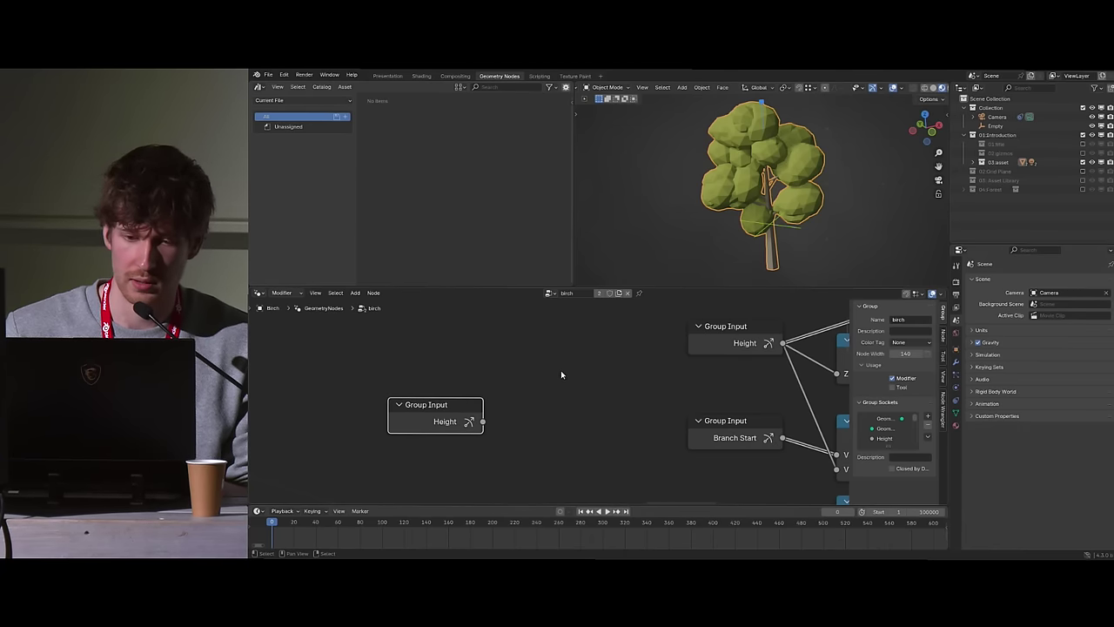
key(x)
Examine how the Height and Branch Start inputs connect to the two Linear Gizmo nodes and Join Geometry
middle_drag(575, 363, 344, 419)
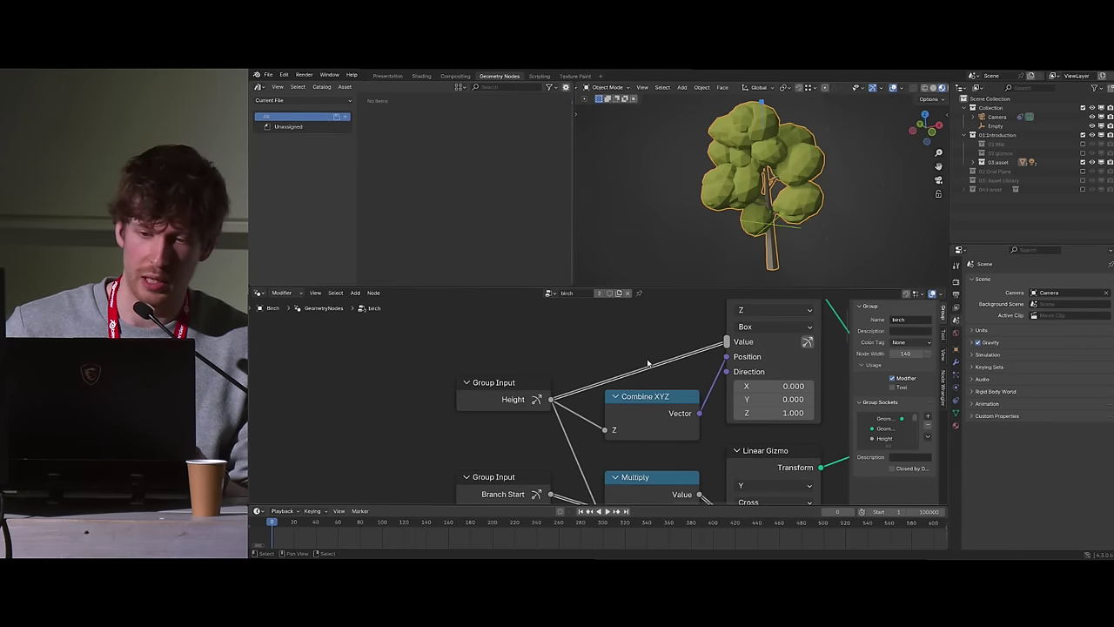
middle_drag(730, 343, 650, 366)
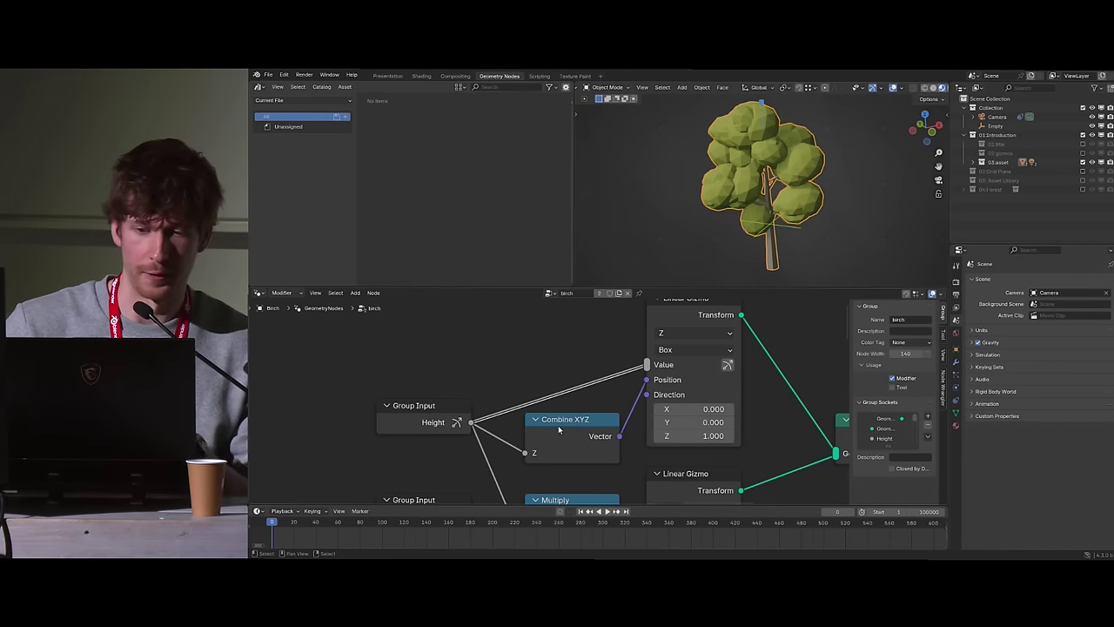
scroll(558, 425, down, 3)
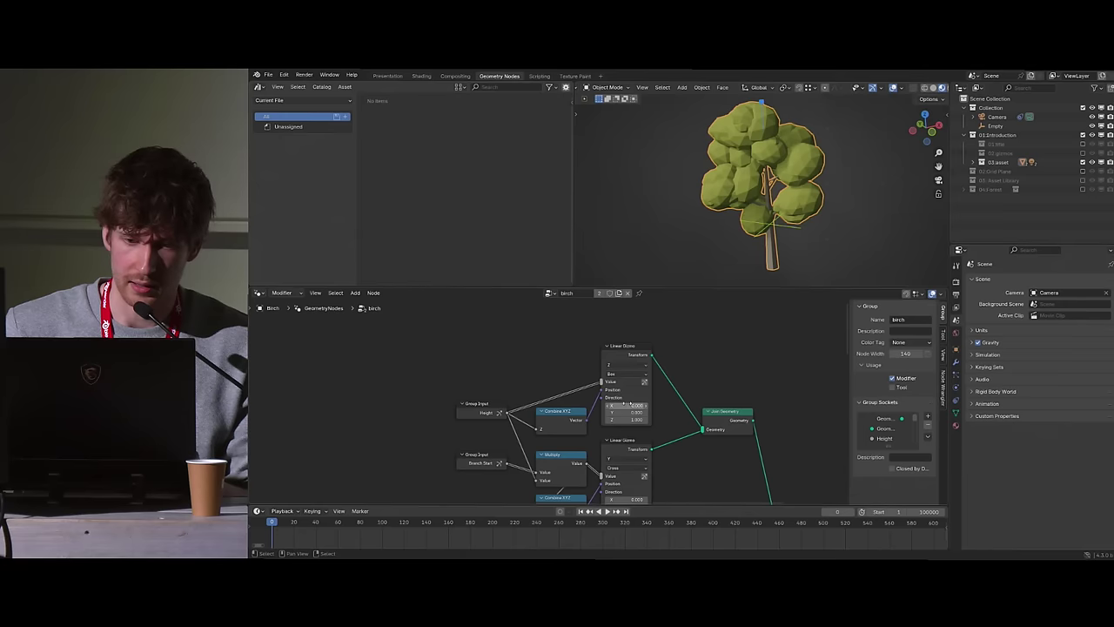
scroll(629, 406, up, 2)
scroll(679, 370, up, 2)
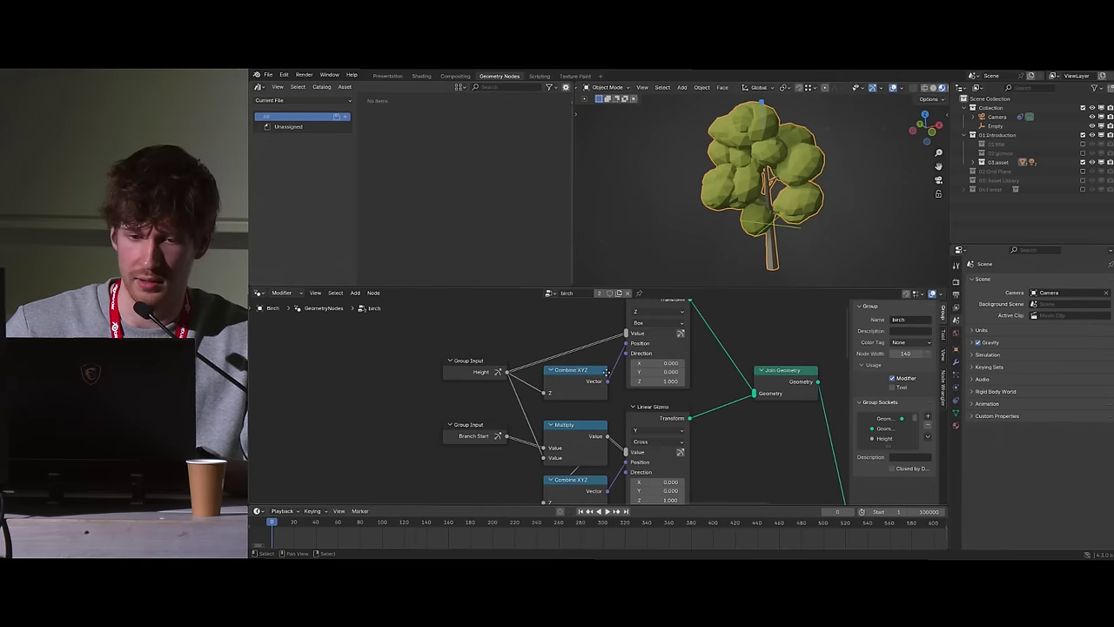
middle_drag(607, 372, 597, 389)
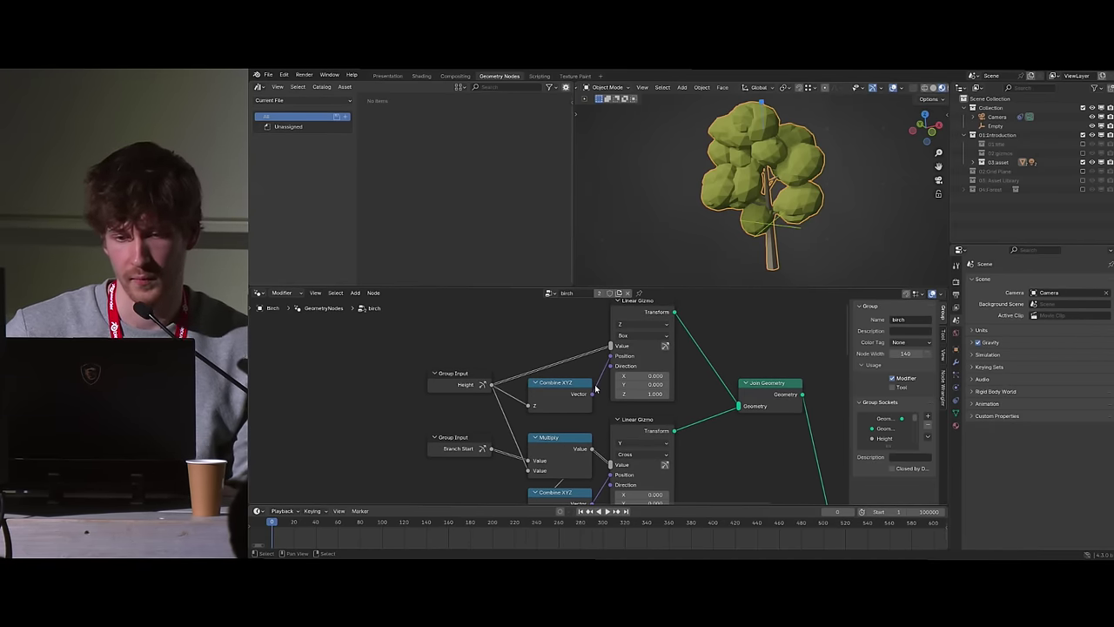
scroll(646, 399, down, 2)
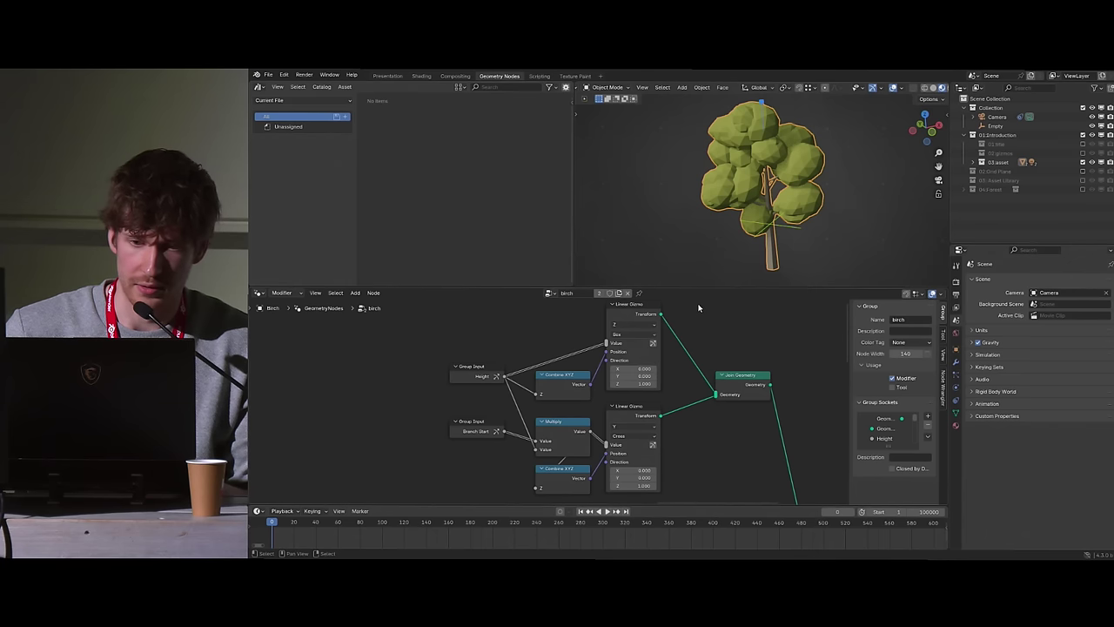
Enlarge the node editor slightly and select the Linear Gizmo node driven by the Height input
drag(702, 287, 702, 274)
scroll(640, 325, up, 3)
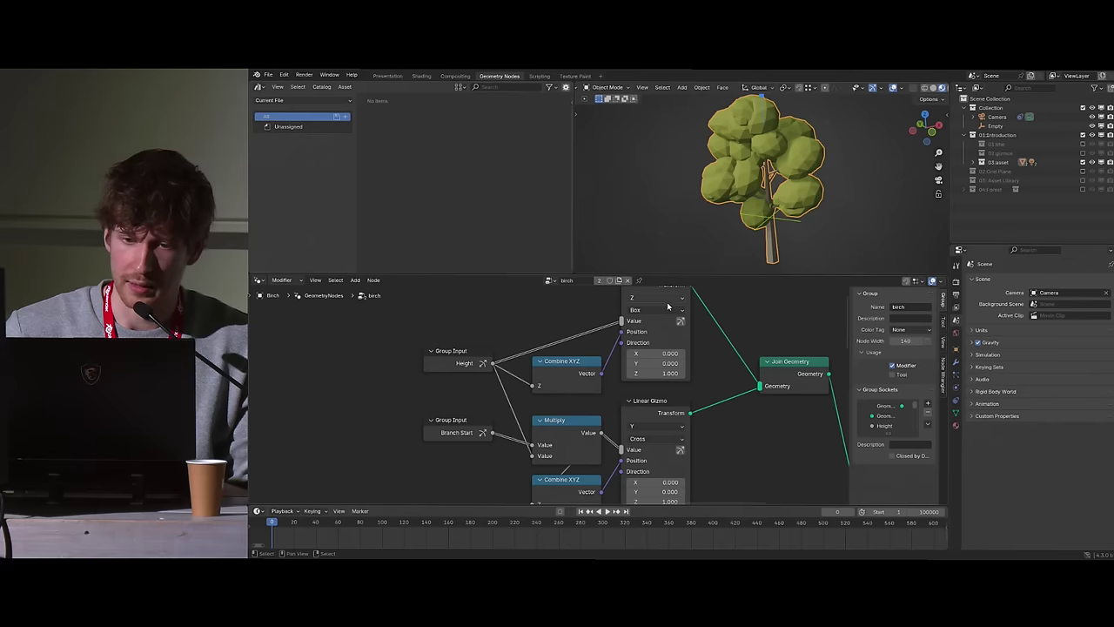
scroll(668, 307, up, 1)
click(668, 307)
scroll(658, 330, up, 2)
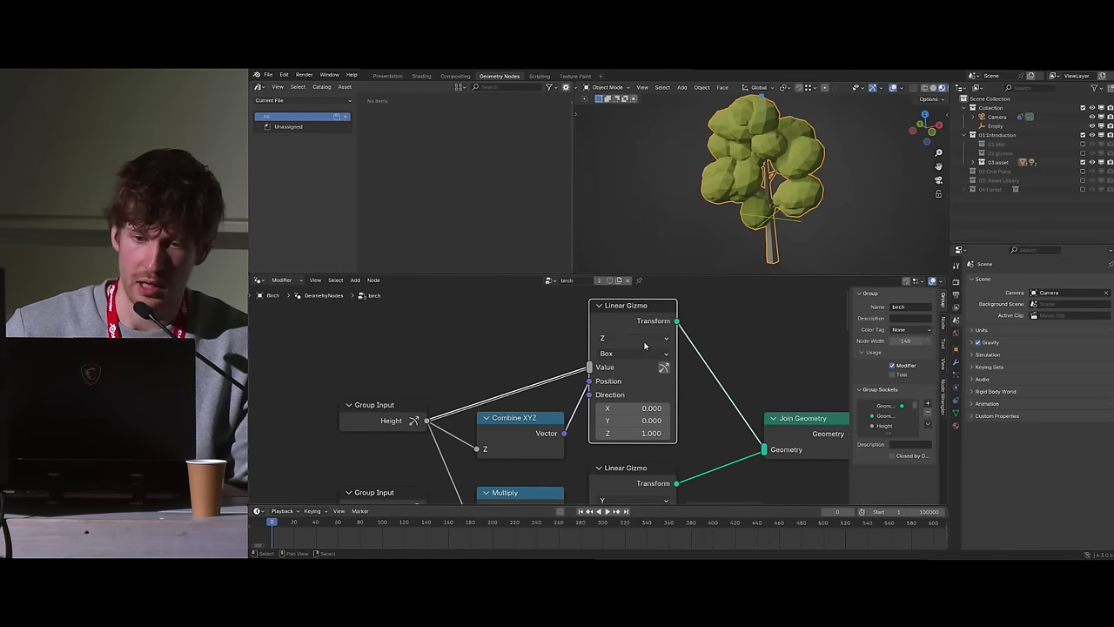
Try the Primary color on the height Linear Gizmo, then set its color back to Z
click(642, 338)
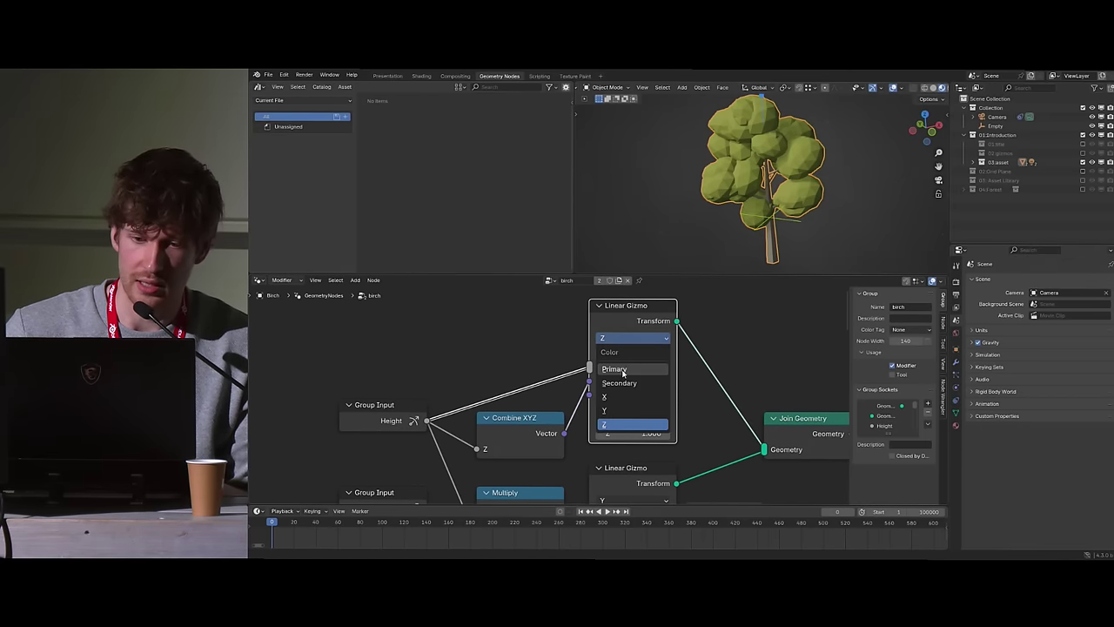
click(623, 370)
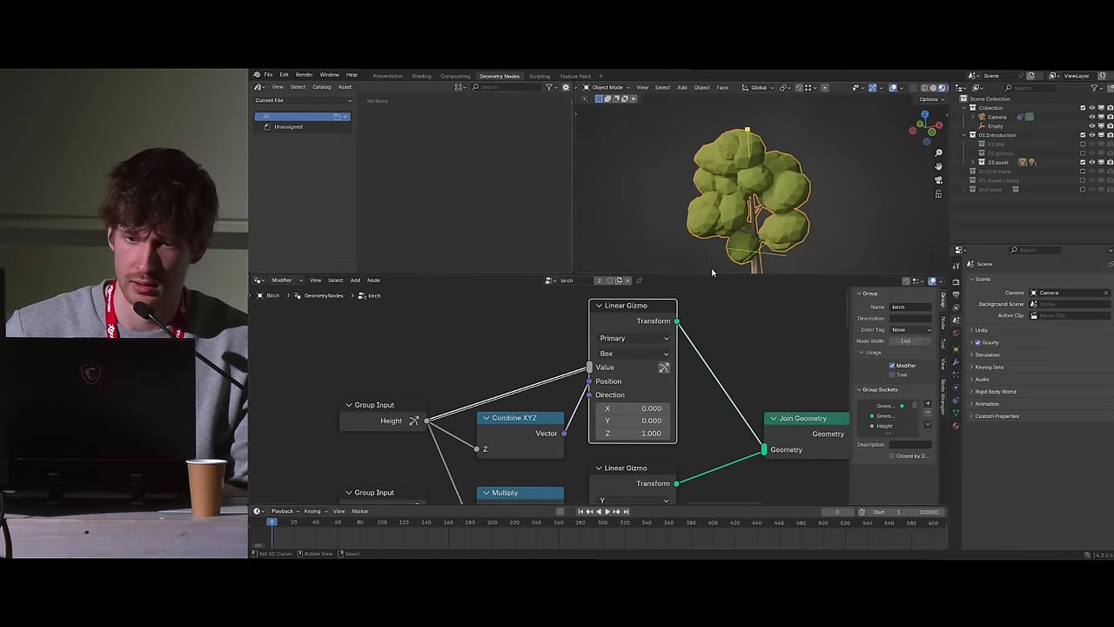
click(636, 340)
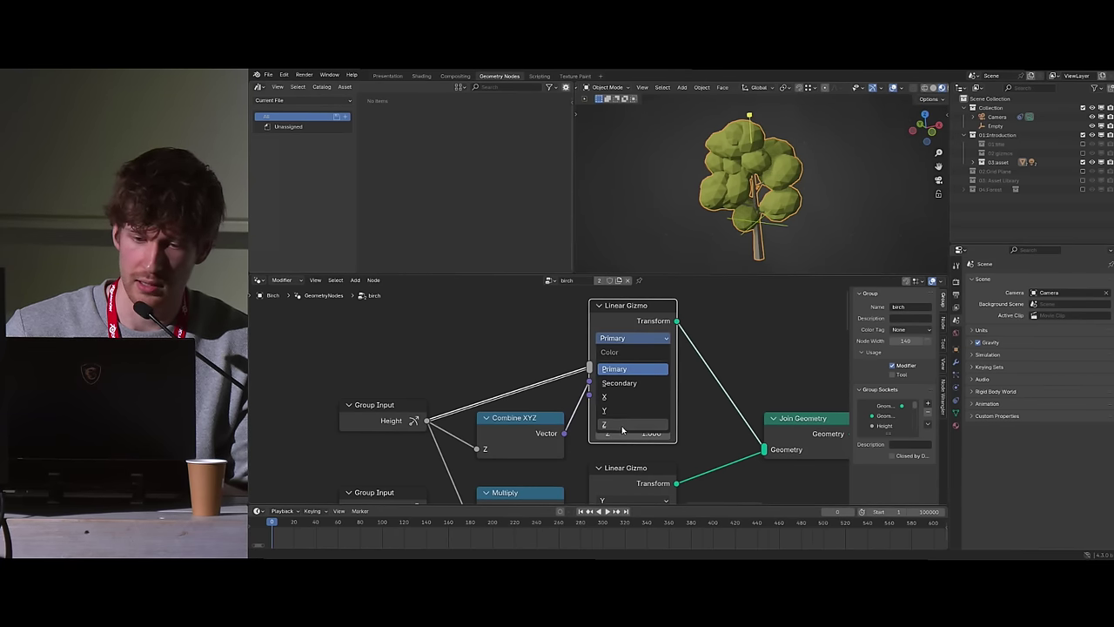
click(622, 426)
mouse_move(749, 116)
mouse_down()
mouse_move(754, 161)
mouse_move(755, 134)
mouse_up()
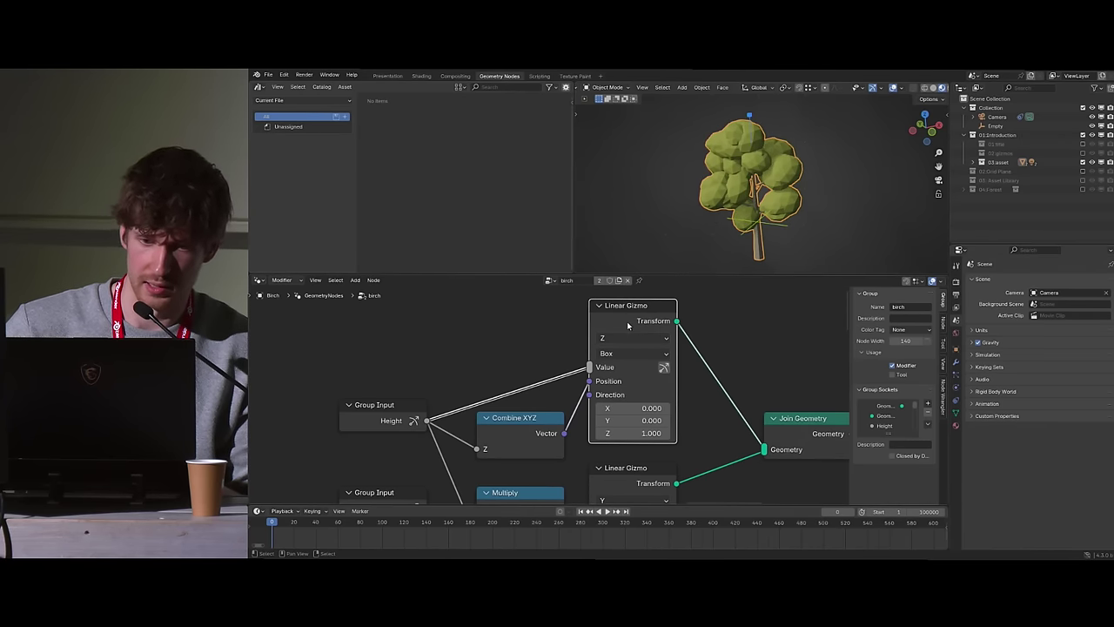
Try the Arrow draw style on the height Linear Gizmo, then set its draw style back to Box
click(617, 354)
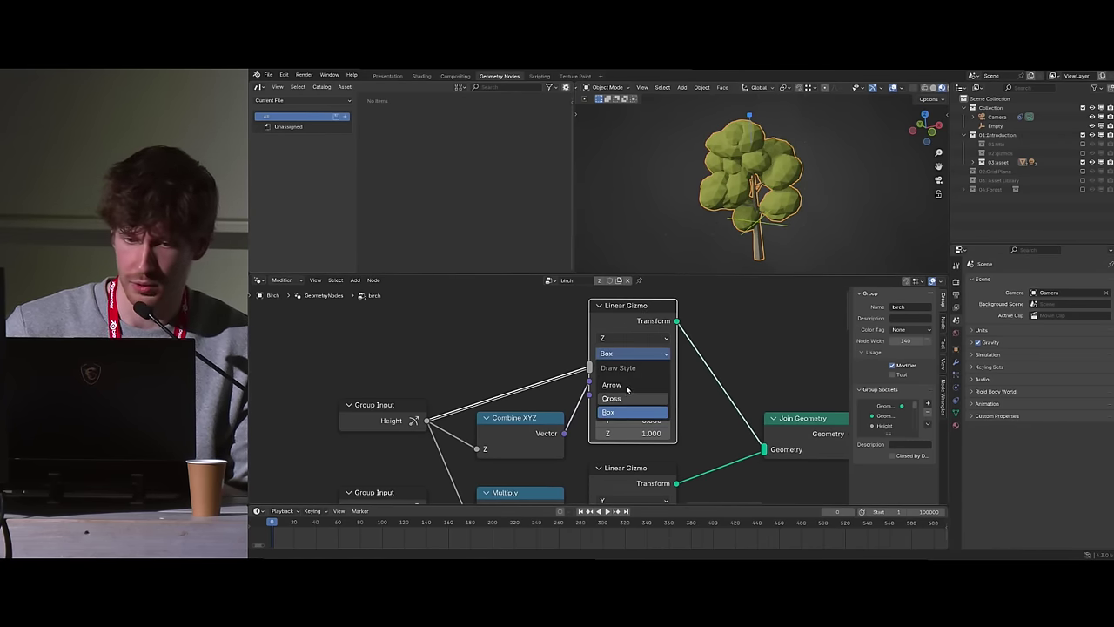
click(627, 390)
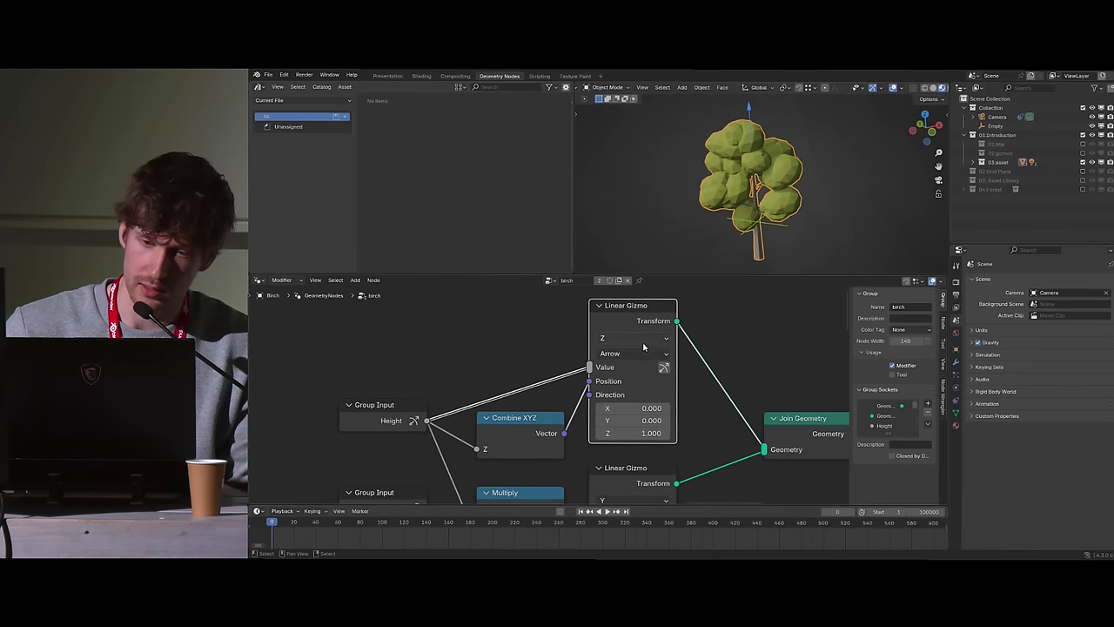
click(646, 351)
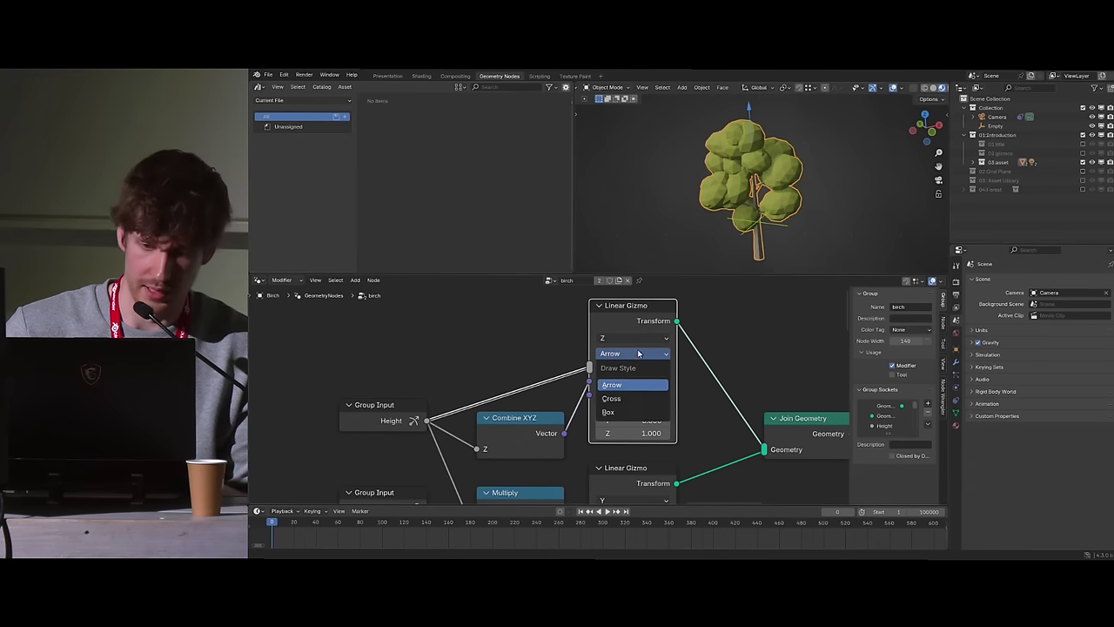
click(611, 412)
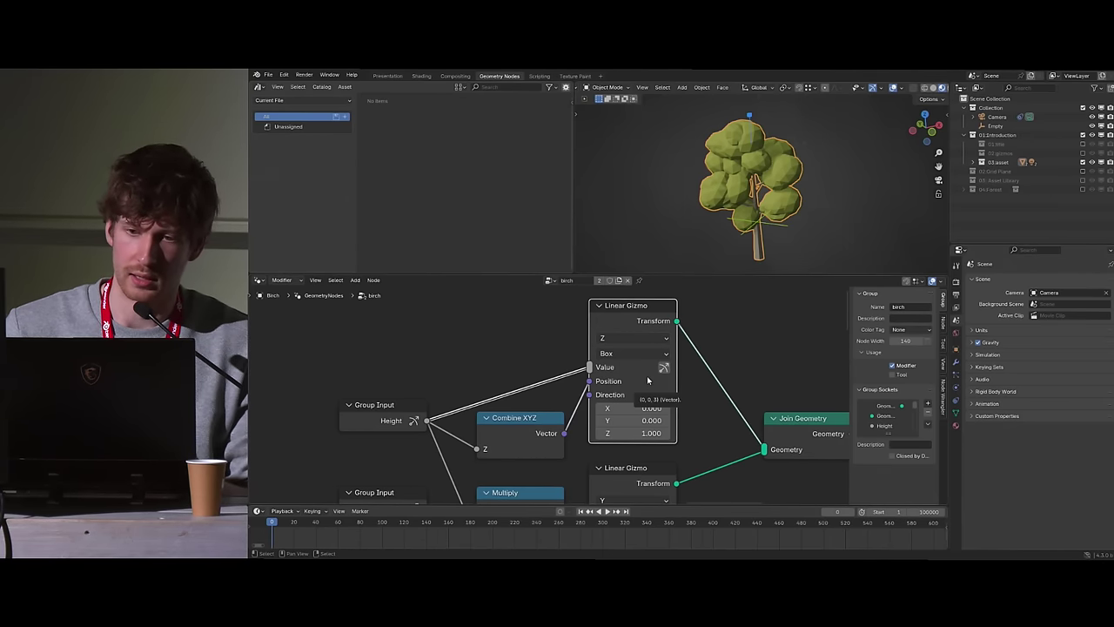
Try out the box-shaped height gizmo above the birch's crown in the 3D viewport
middle_drag(684, 359, 678, 357)
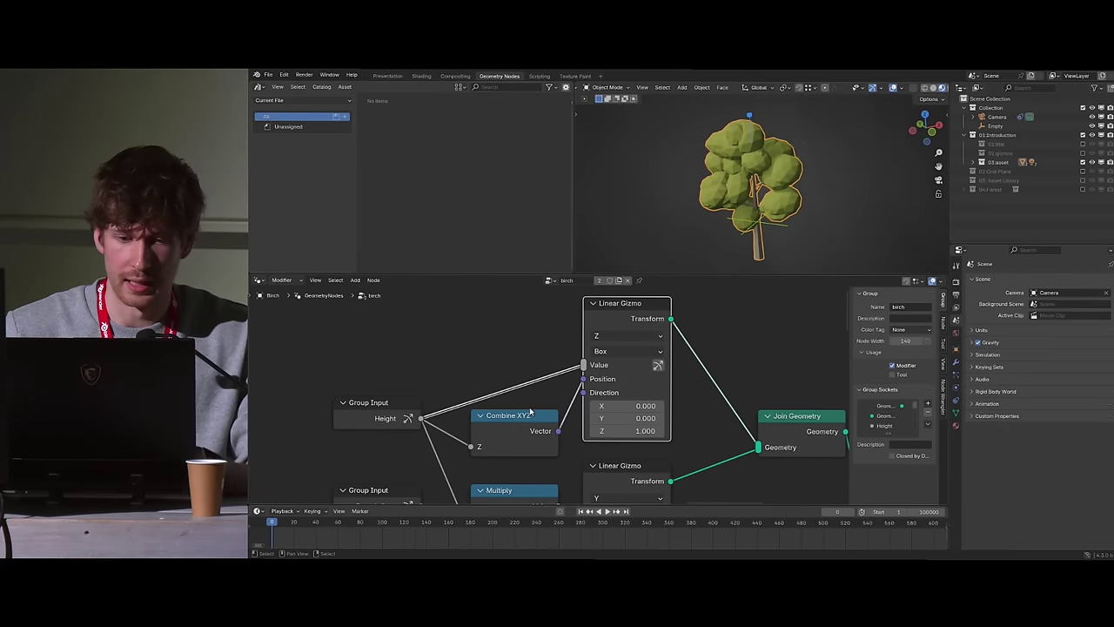
mouse_move(750, 116)
mouse_down()
mouse_move(756, 127)
mouse_move(763, 112)
mouse_up()
shift+middle_drag(766, 145, 757, 162)
drag(756, 162, 756, 163)
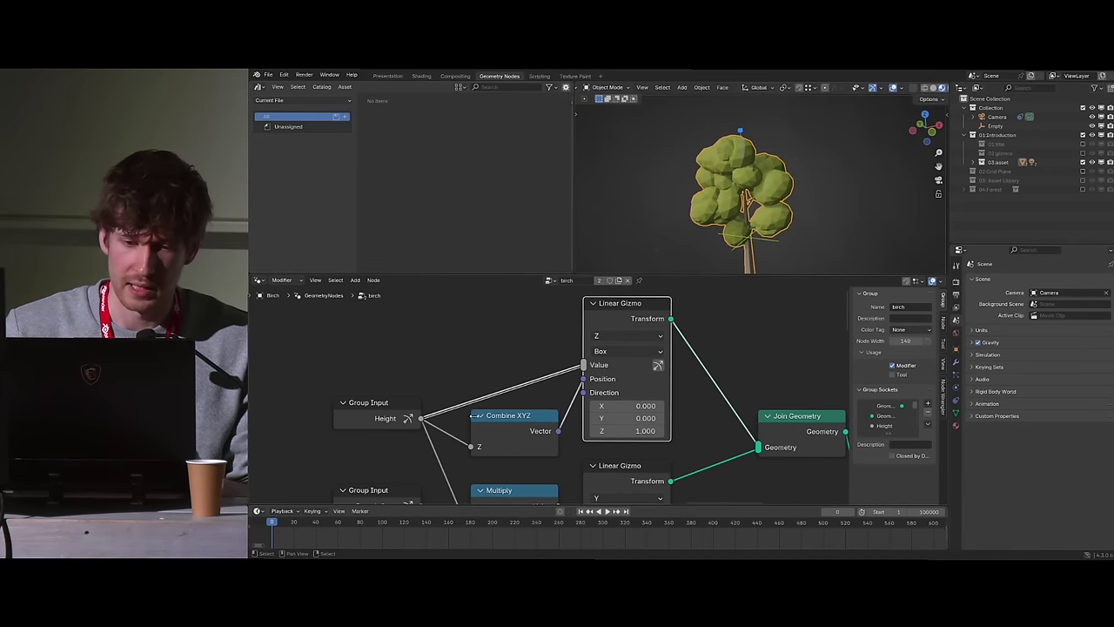
Select the Height Group Input node and try lowering the birch with the height gizmo above its crown
scroll(540, 383, up, 3)
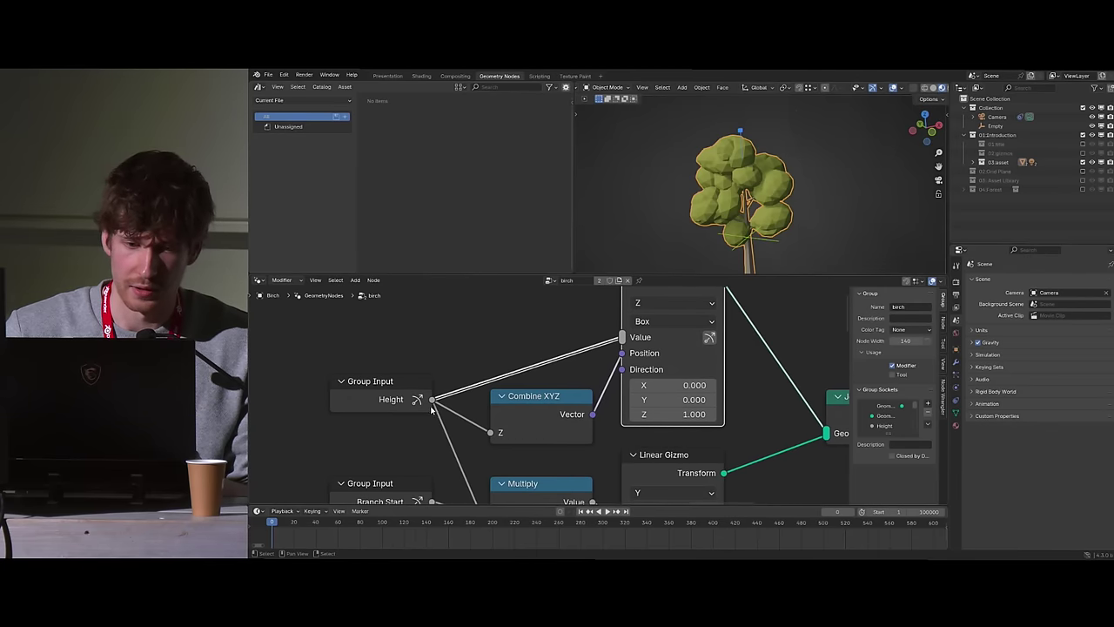
middle_drag(620, 359, 584, 377)
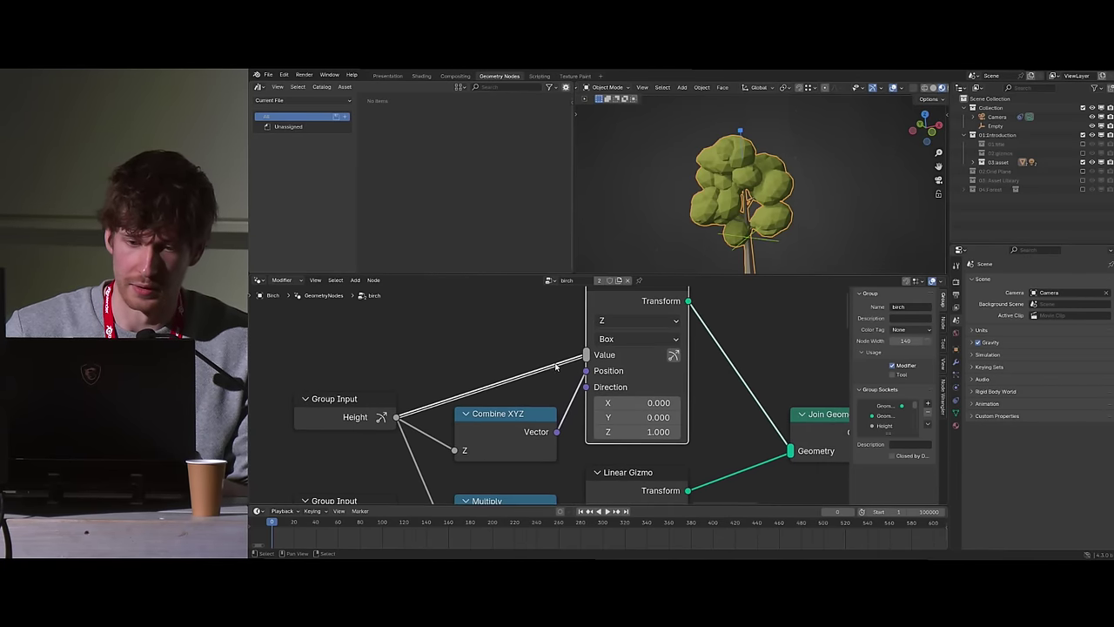
click(370, 410)
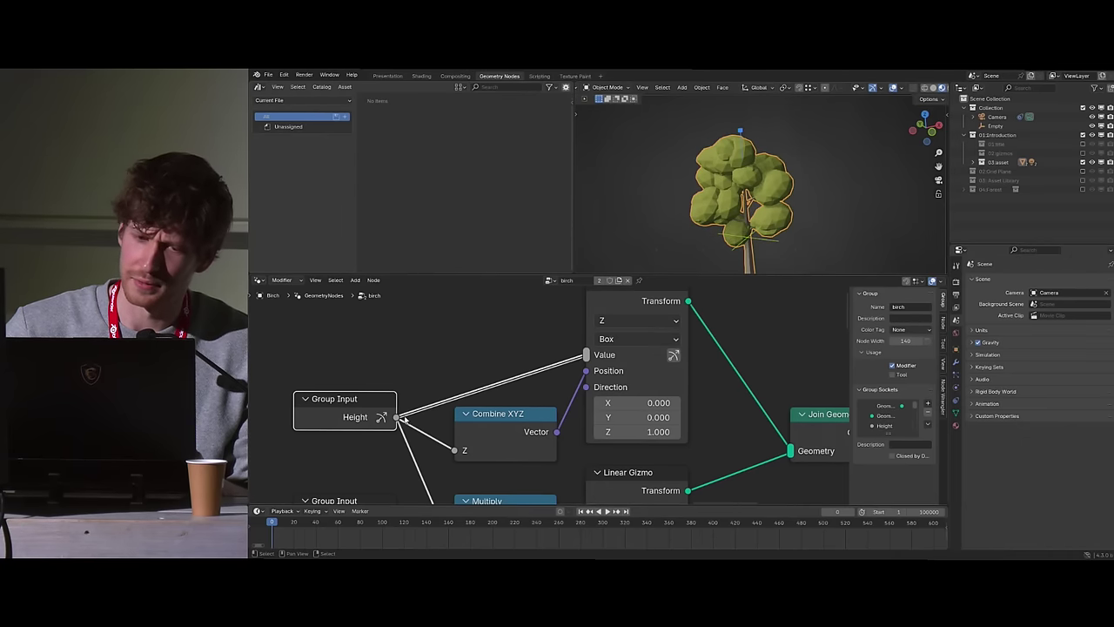
drag(740, 131, 754, 139)
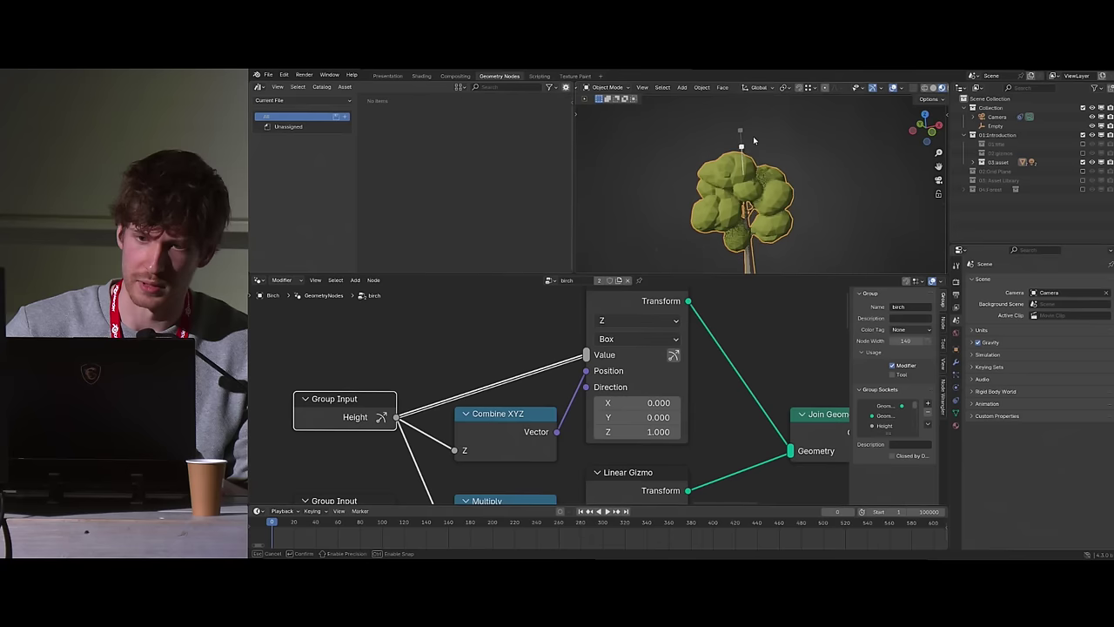
right_click(754, 139)
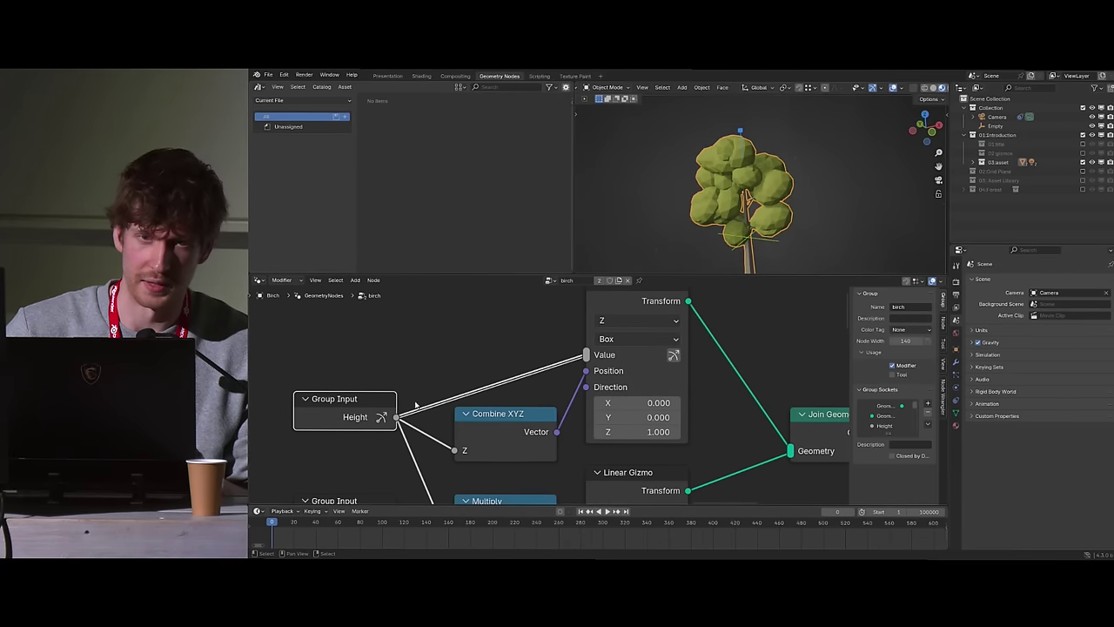
Try raising the start of the branches with the cross-shaped gizmo on the birch's trunk
scroll(632, 314, down, 2)
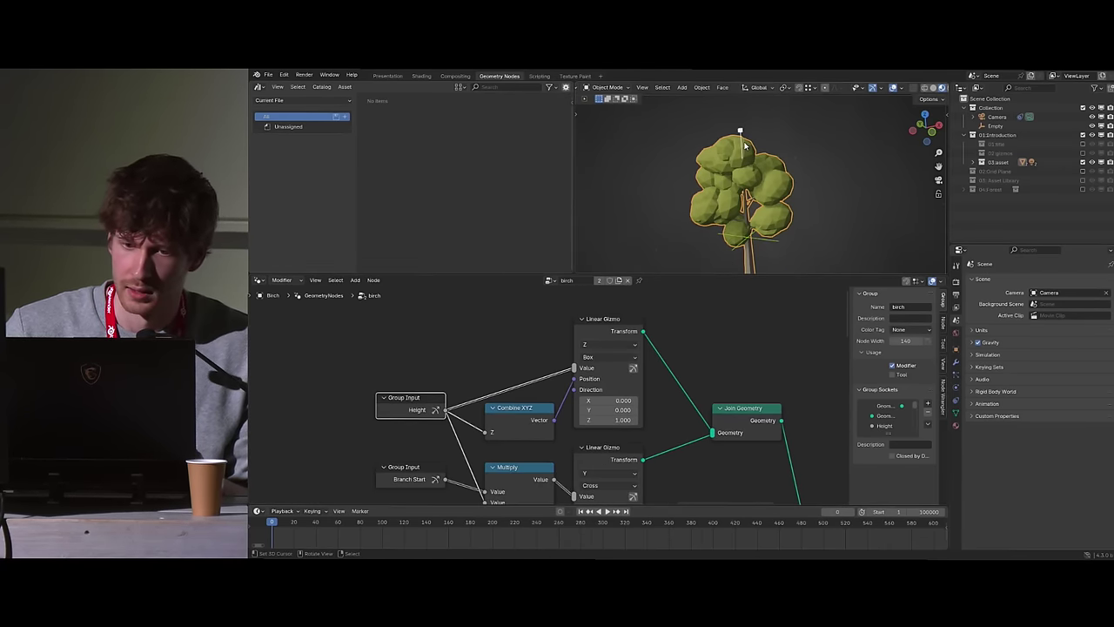
middle_drag(634, 368, 635, 320)
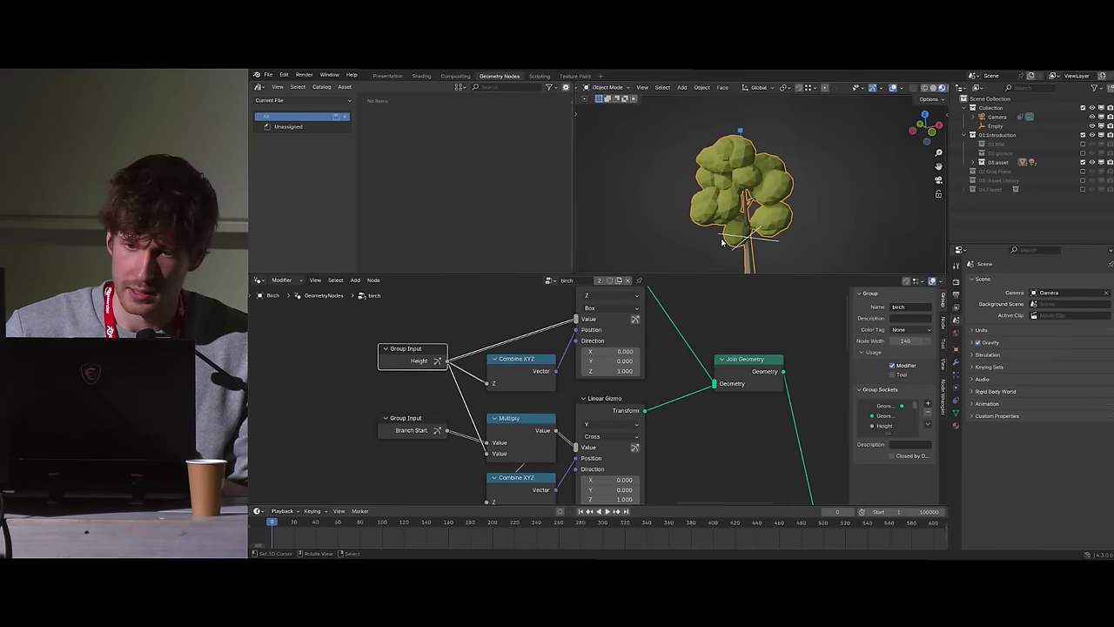
drag(752, 237, 754, 209)
right_click(754, 209)
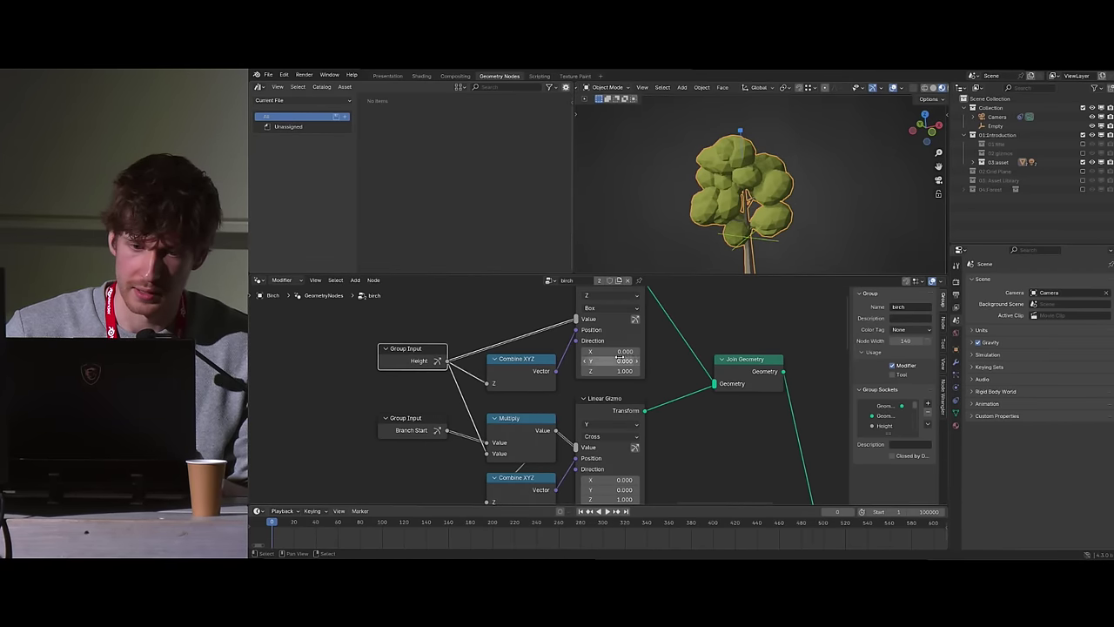
Try a Direction X of 2 on the height Linear Gizmo with its viewport handle, then set Direction X back to 0
scroll(557, 374, down, 1)
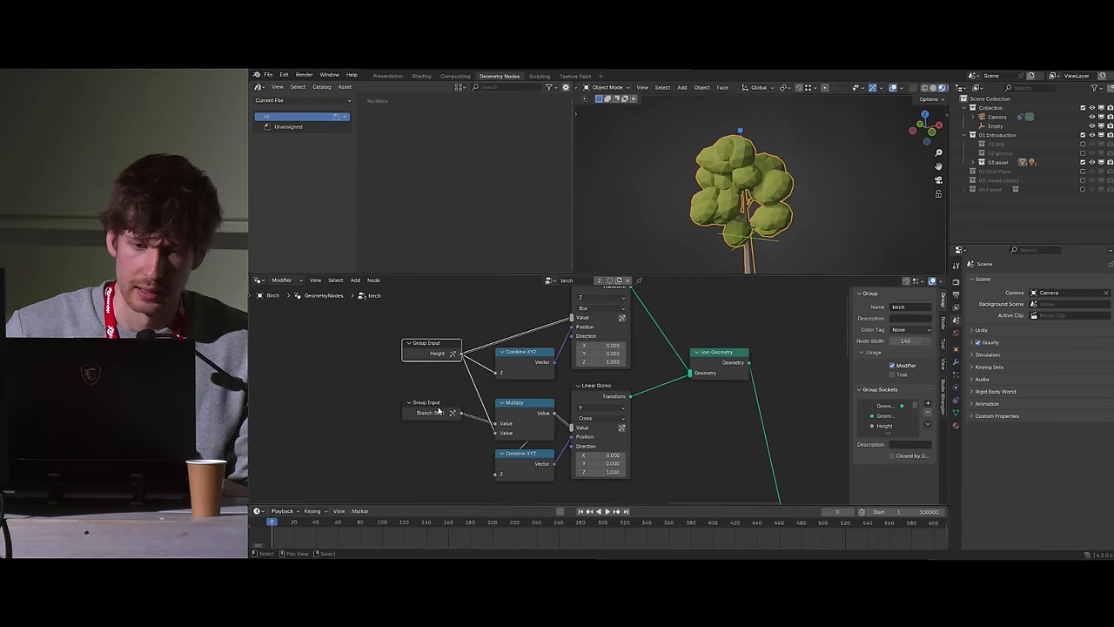
scroll(612, 353, up, 3)
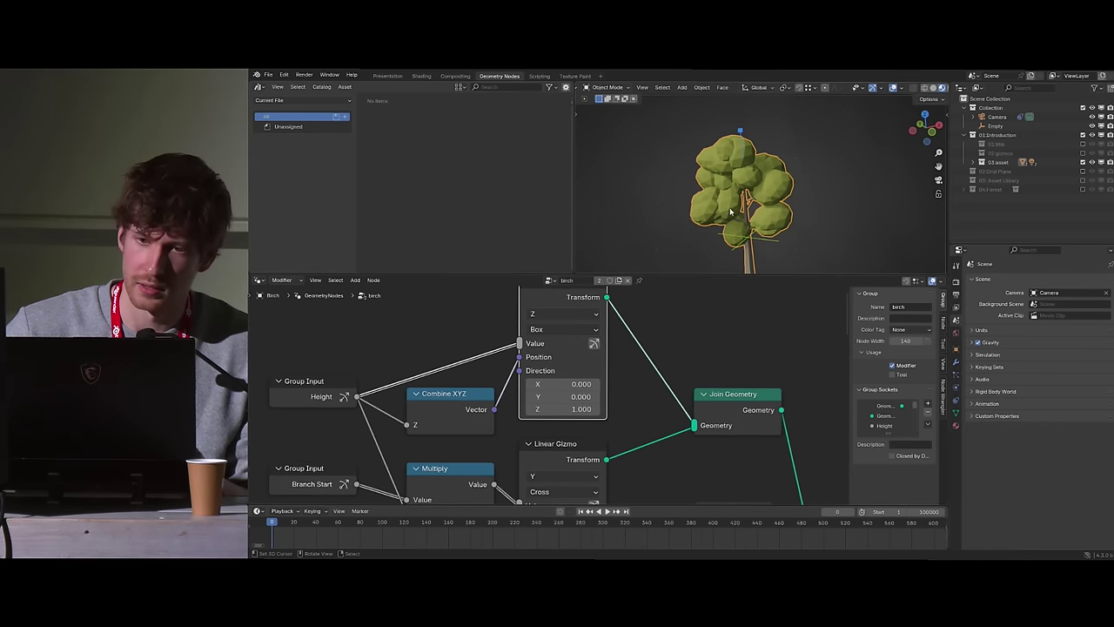
mouse_move(566, 384)
mouse_down()
mouse_move(609, 384)
mouse_move(571, 383)
mouse_up()
mouse_move(760, 152)
mouse_down()
mouse_move(786, 132)
mouse_move(696, 179)
mouse_move(845, 129)
mouse_move(796, 131)
mouse_move(779, 148)
mouse_up()
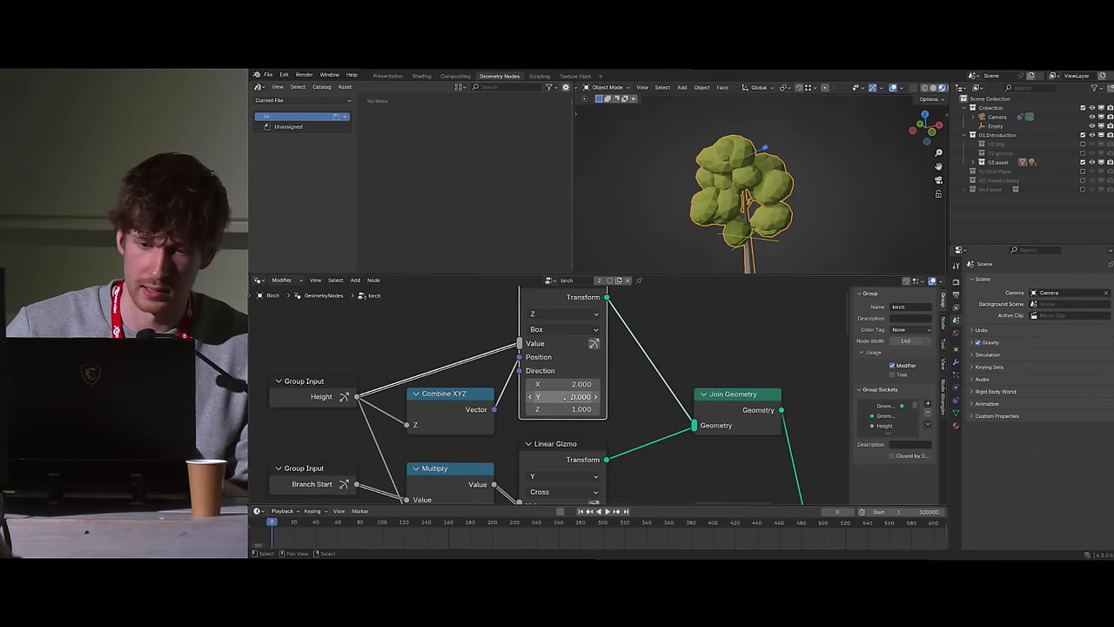
double_click(571, 384)
text(0)
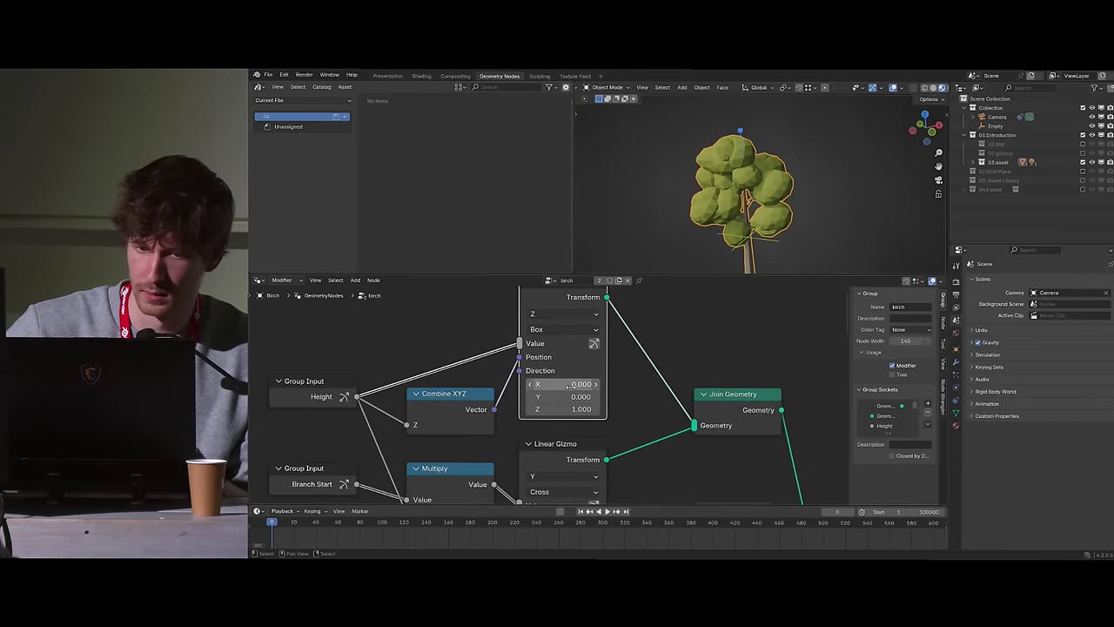
key(Return)
Select the Branch Start Group Input node, then show the birch's modifier settings and try out its Branch Start and Height values
scroll(603, 385, down, 2)
middle_drag(602, 385, 613, 343)
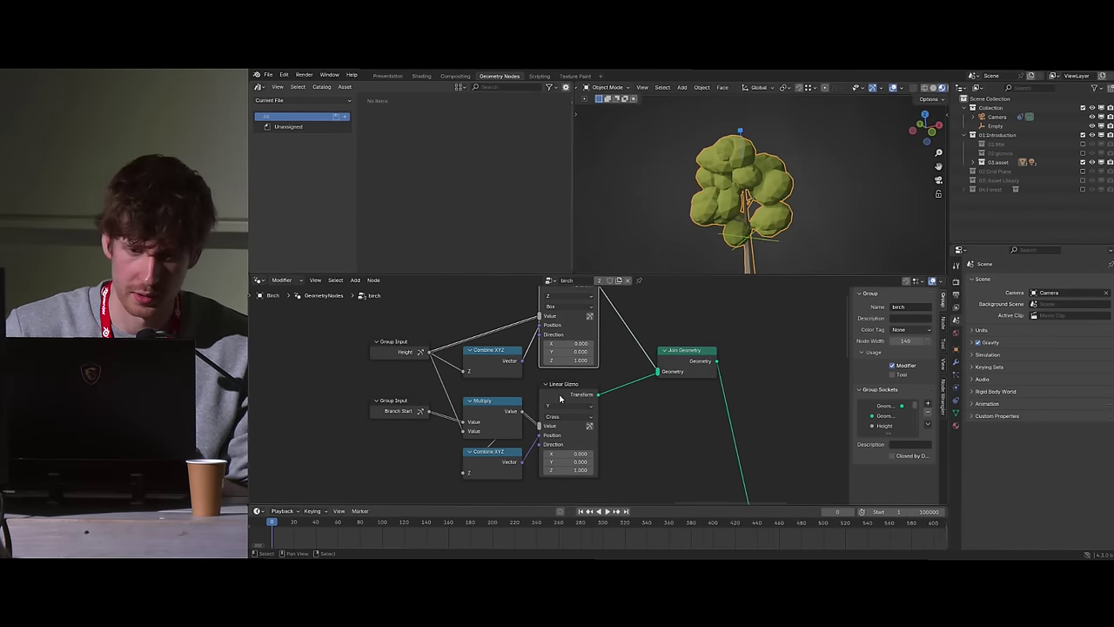
click(417, 407)
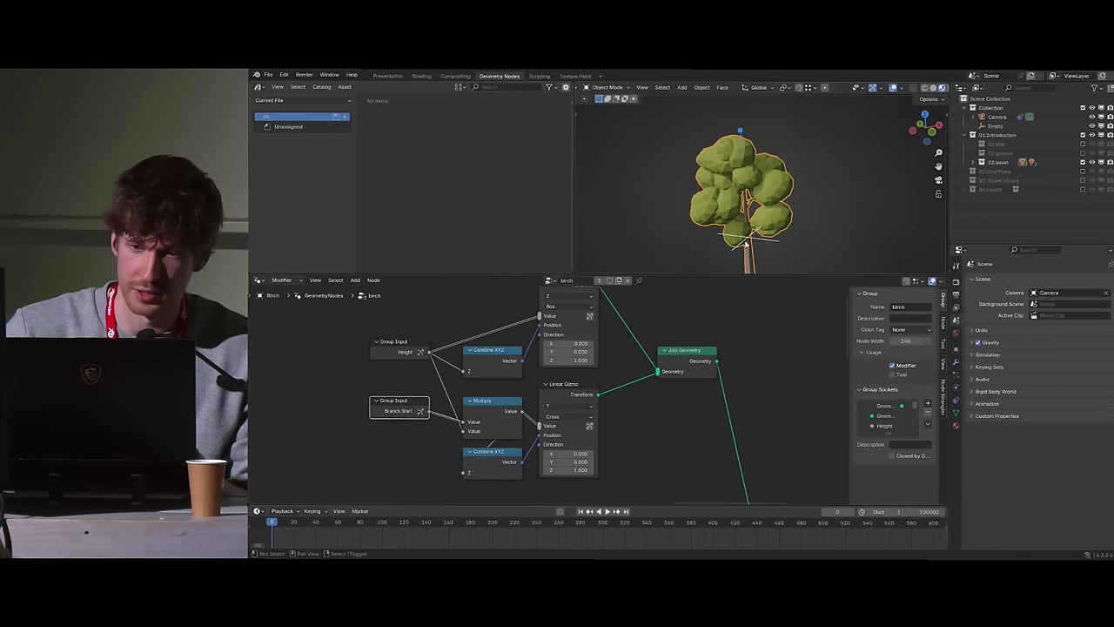
middle_drag(750, 235, 739, 211)
click(957, 361)
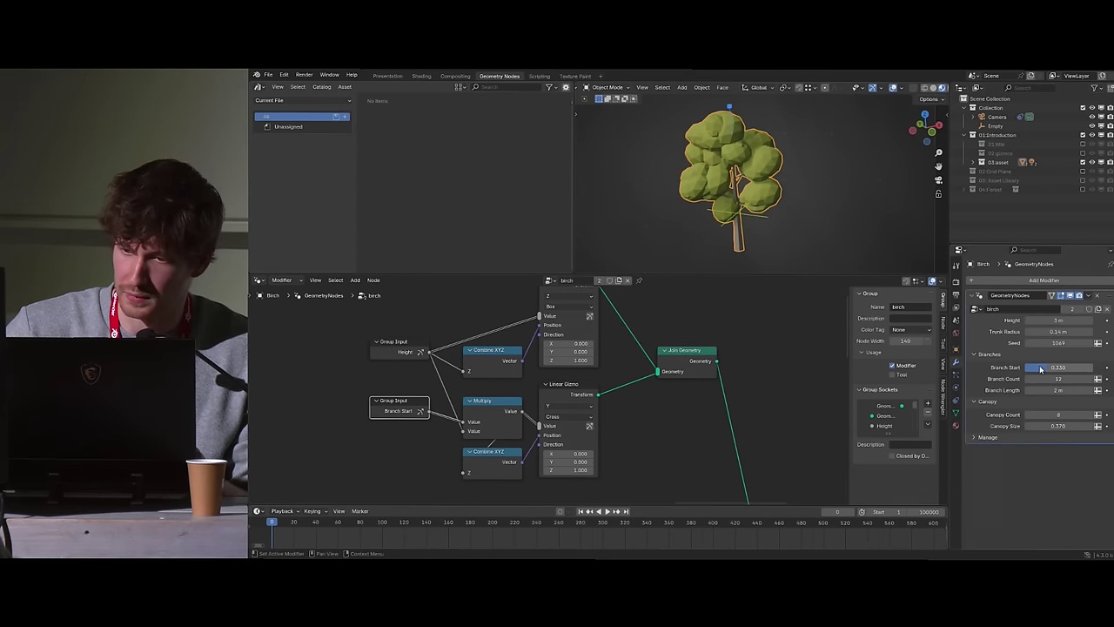
mouse_move(1067, 370)
mouse_down()
mouse_move(1111, 371)
mouse_move(1049, 370)
mouse_move(1078, 371)
mouse_move(1064, 371)
mouse_up()
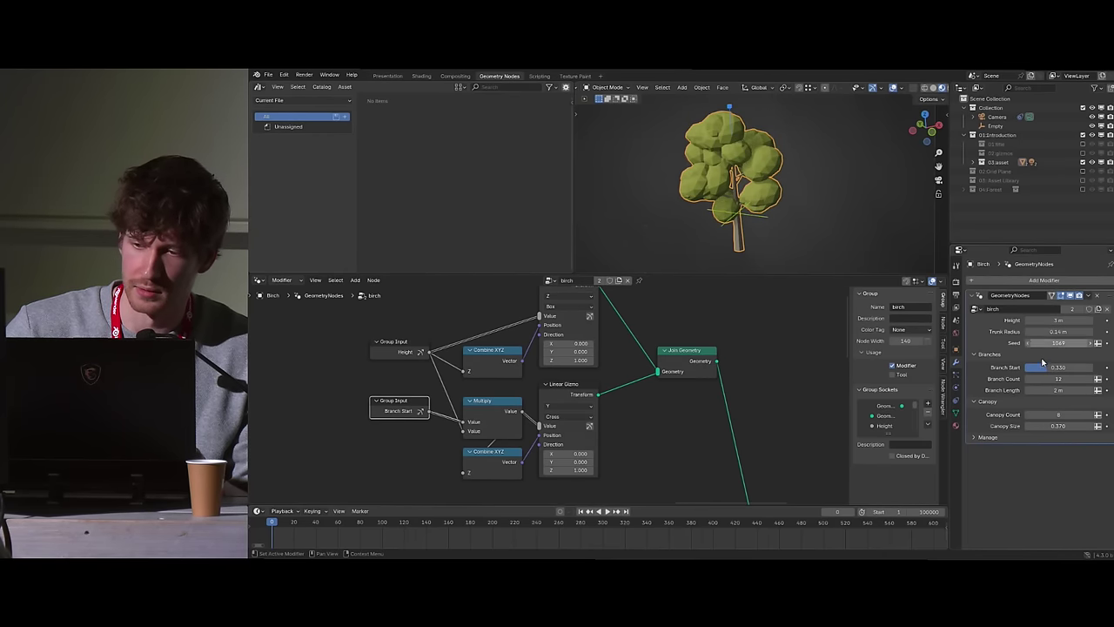
drag(1071, 321, 1083, 320)
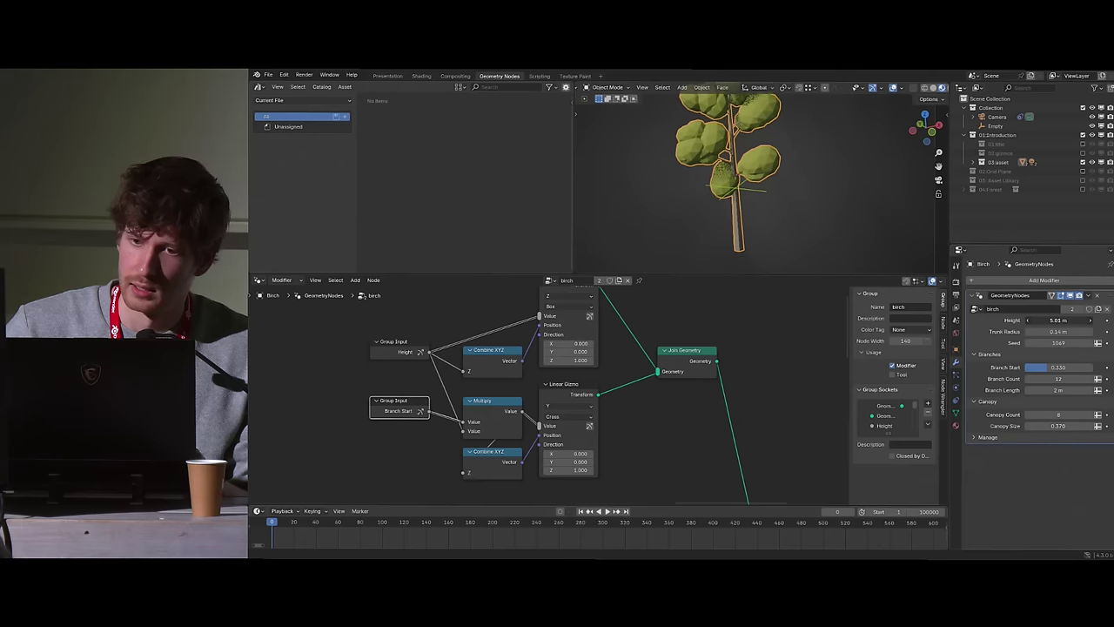
key(Escape)
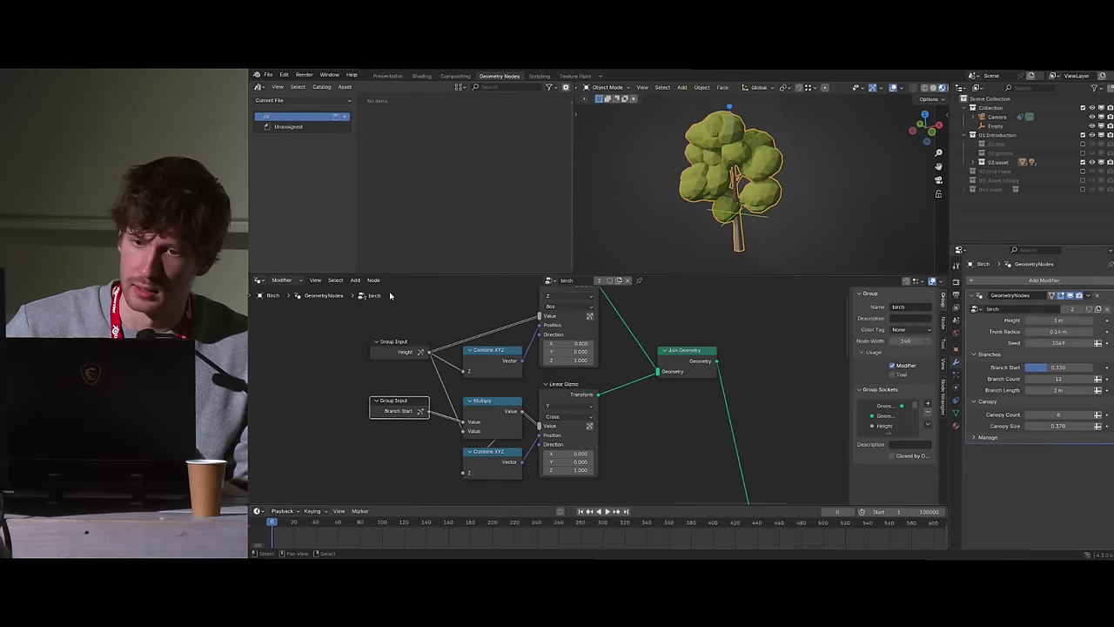
Examine how the Height and Branch Start inputs run through the Multiply node to the two Linear Gizmo nodes
drag(476, 411, 481, 385)
right_click(480, 386)
click(400, 352)
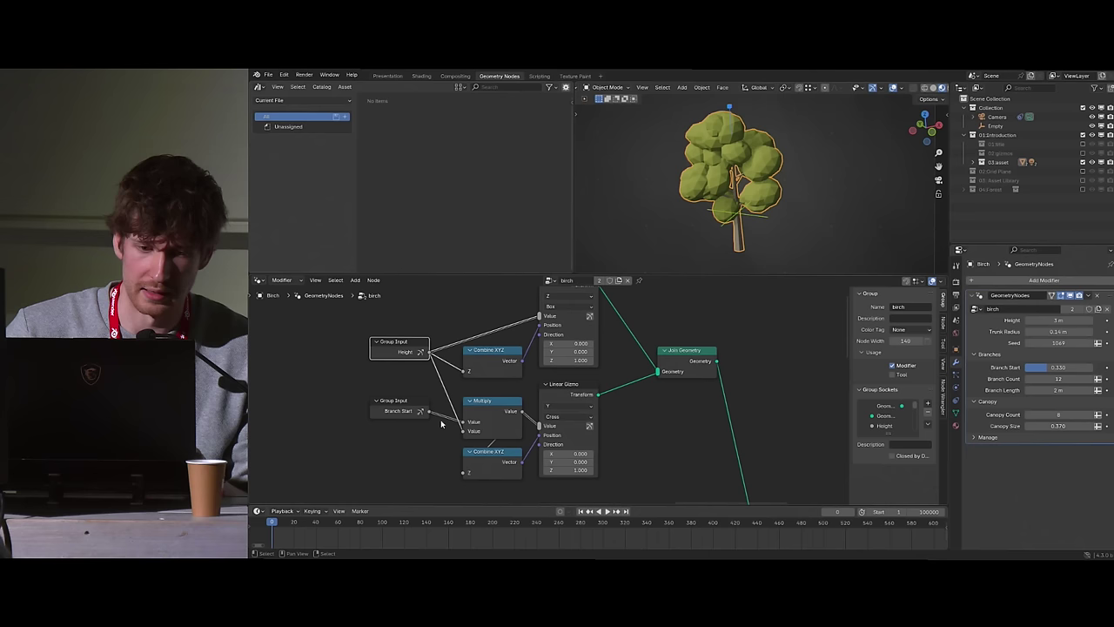
scroll(532, 435, up, 3)
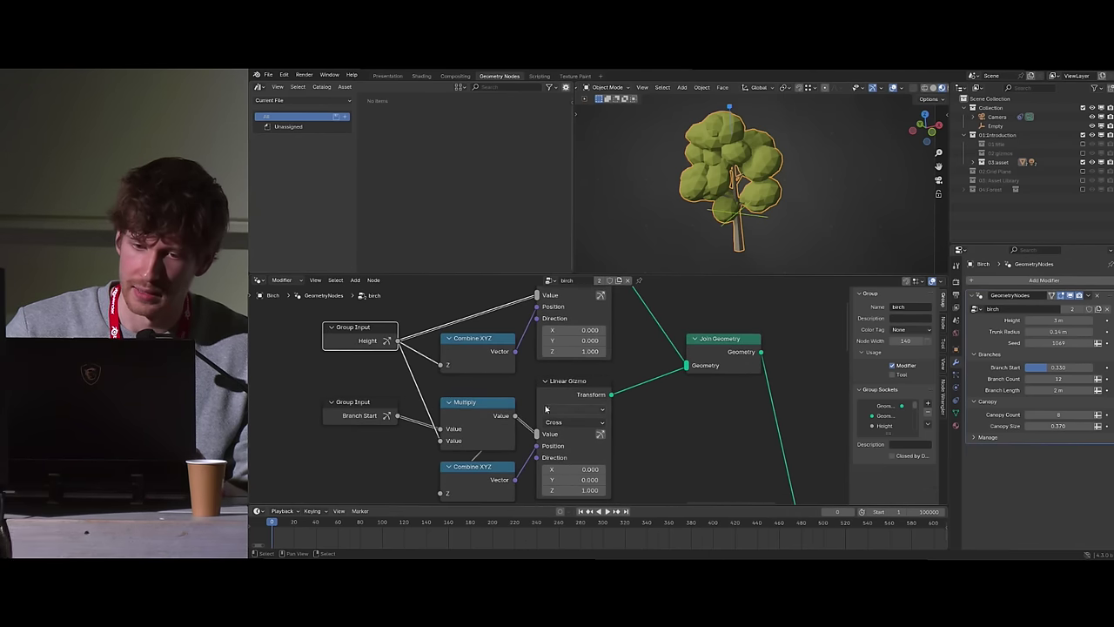
drag(547, 403, 551, 404)
scroll(599, 352, down, 3)
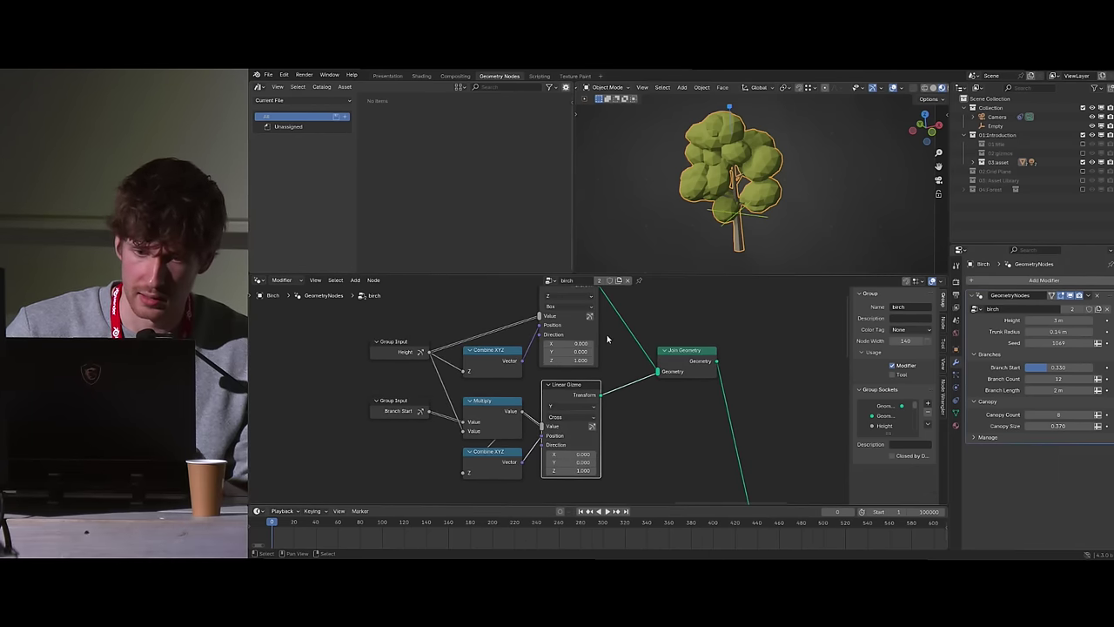
middle_drag(606, 336, 638, 358)
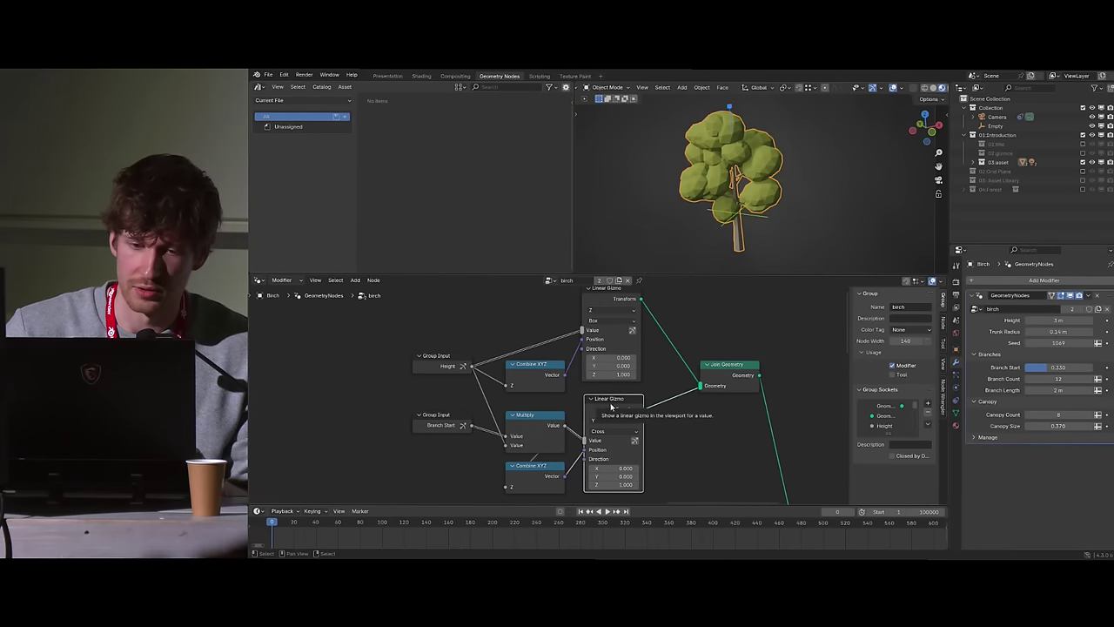
click(438, 366)
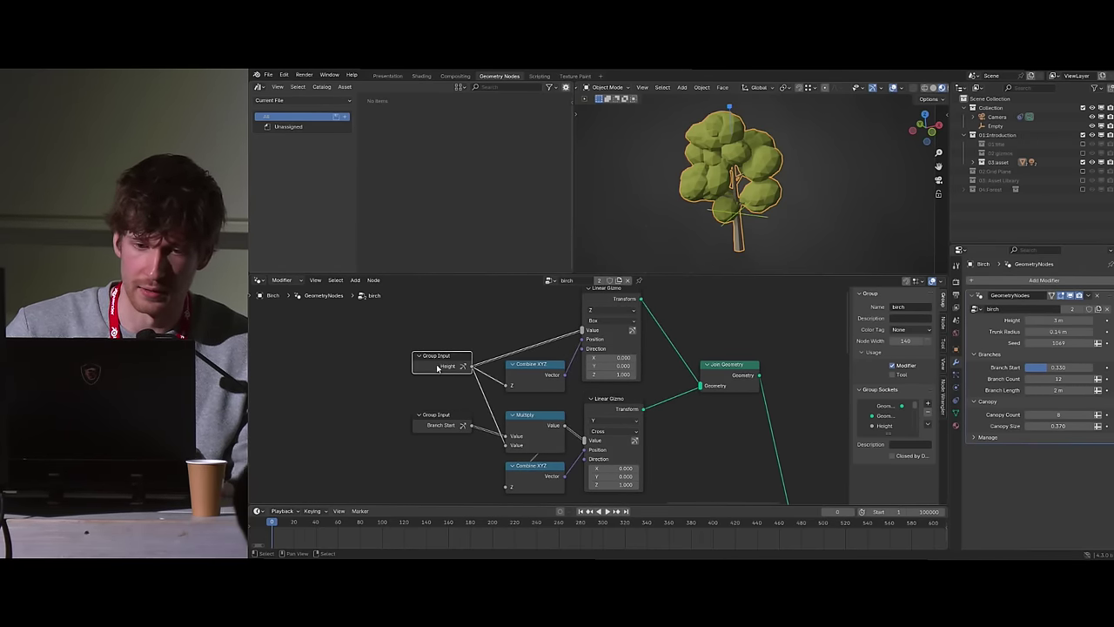
click(612, 305)
Mute the Multiply node and try out the cross-shaped Branch Start gizmo near the trunk's base
scroll(548, 451, up, 2)
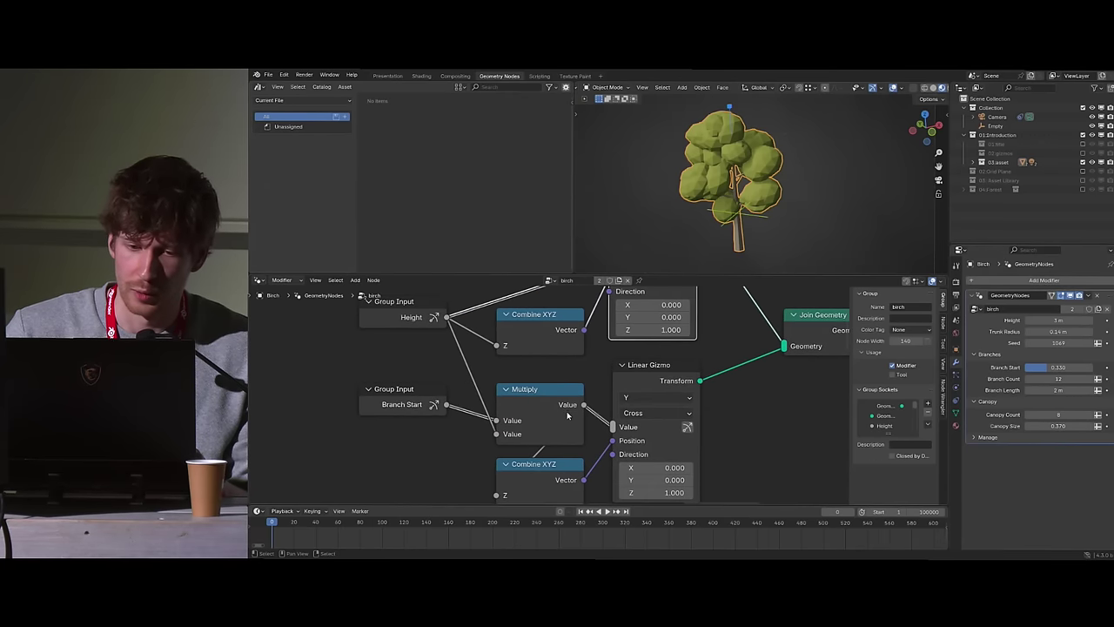
mouse_move(542, 403)
mouse_down()
mouse_move(533, 388)
mouse_move(542, 403)
mouse_up()
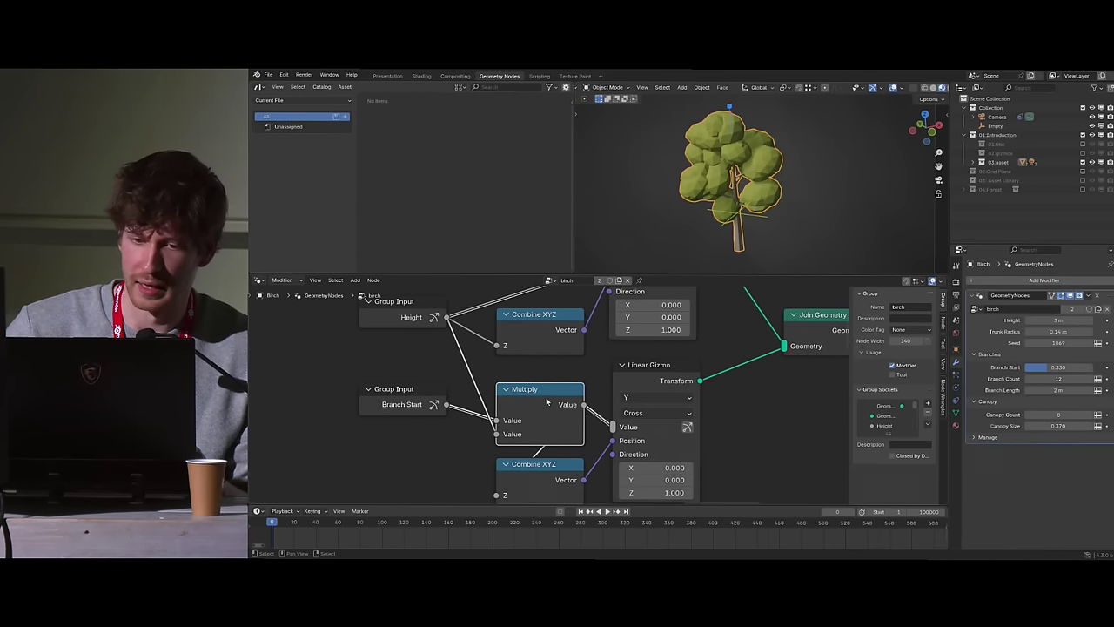
key(m)
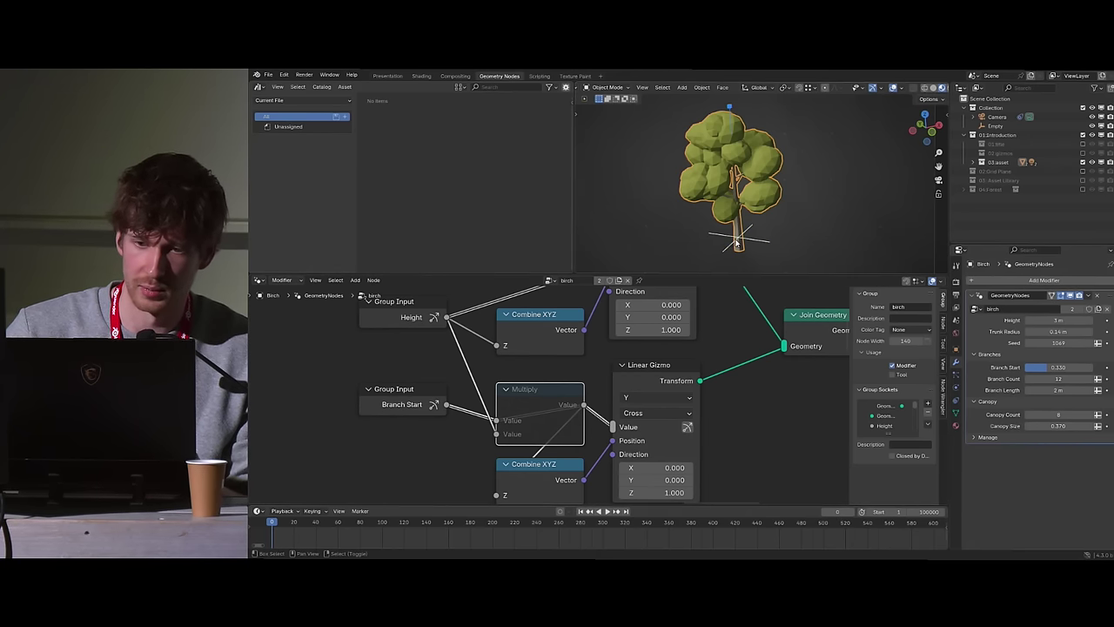
mouse_move(743, 238)
shift+mouse_down()
mouse_move(745, 209)
mouse_move(753, 234)
mouse_move(750, 220)
shift+mouse_up()
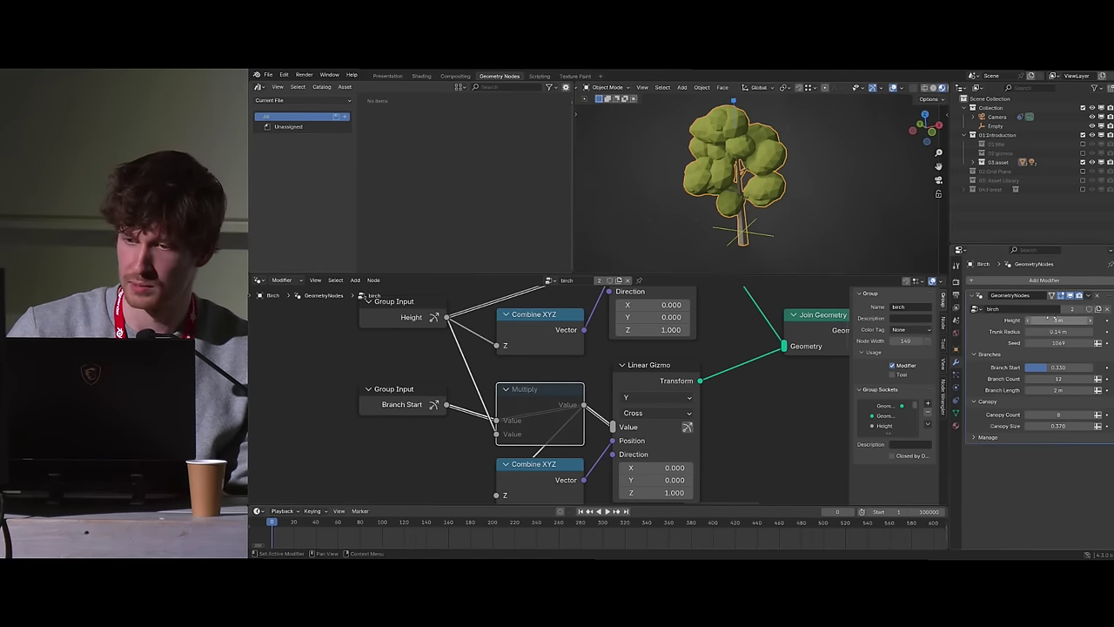
Raise the birch's Height to about 13.6 m and try the cross-shaped gizmo on the much taller trunk
drag(1052, 320, 1101, 320)
scroll(786, 226, down, 5)
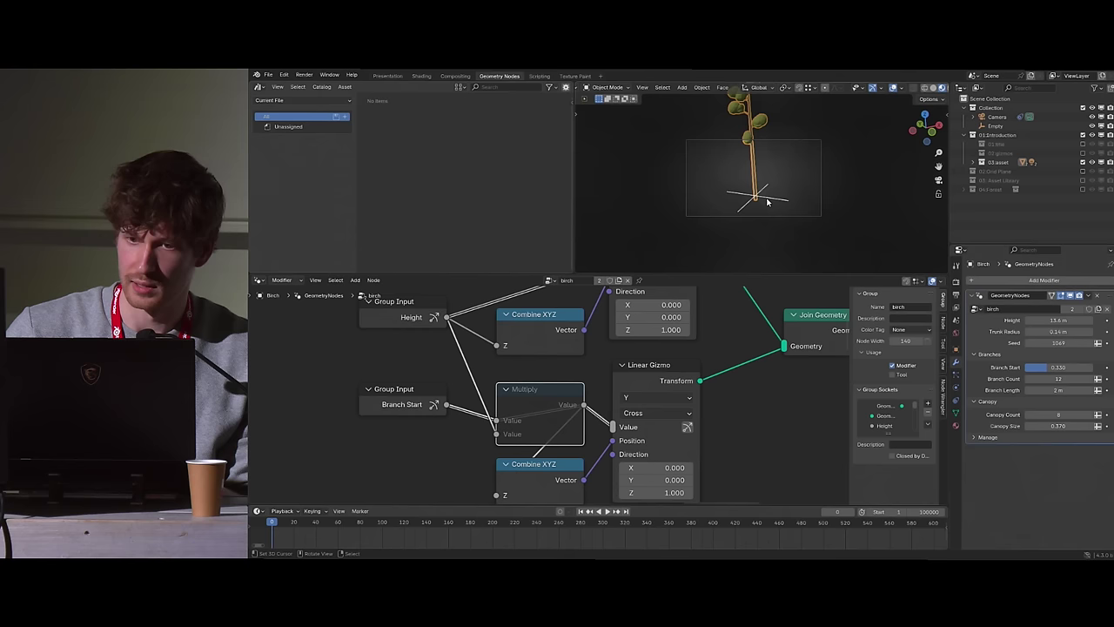
drag(767, 201, 772, 198)
right_click(773, 198)
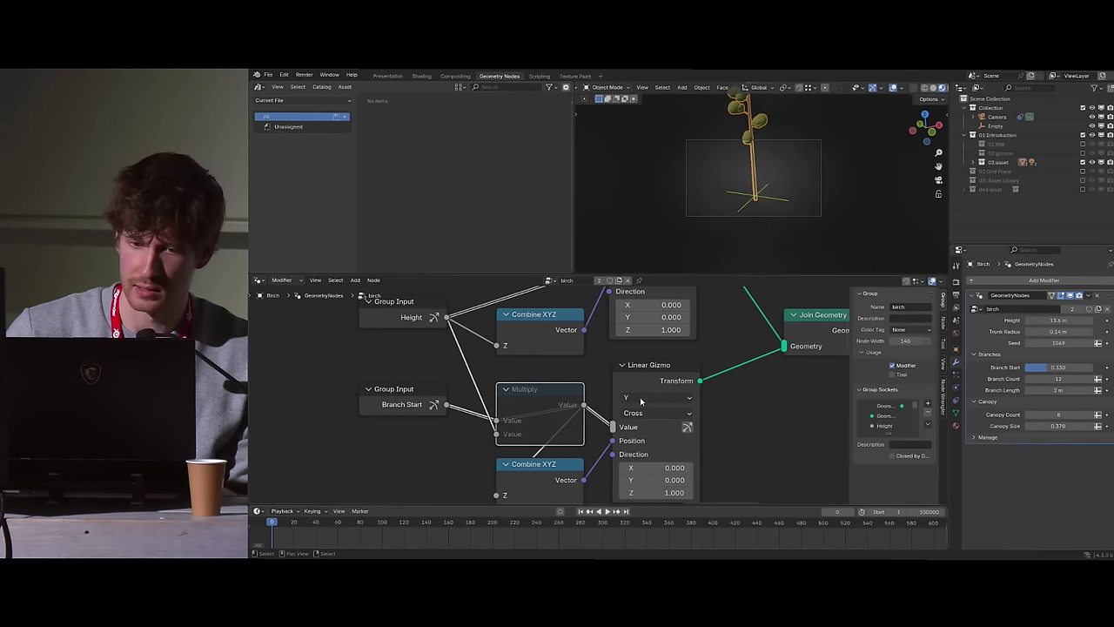
Unmute the Multiply node and lower the birch's Height to 2.81 m
key(m)
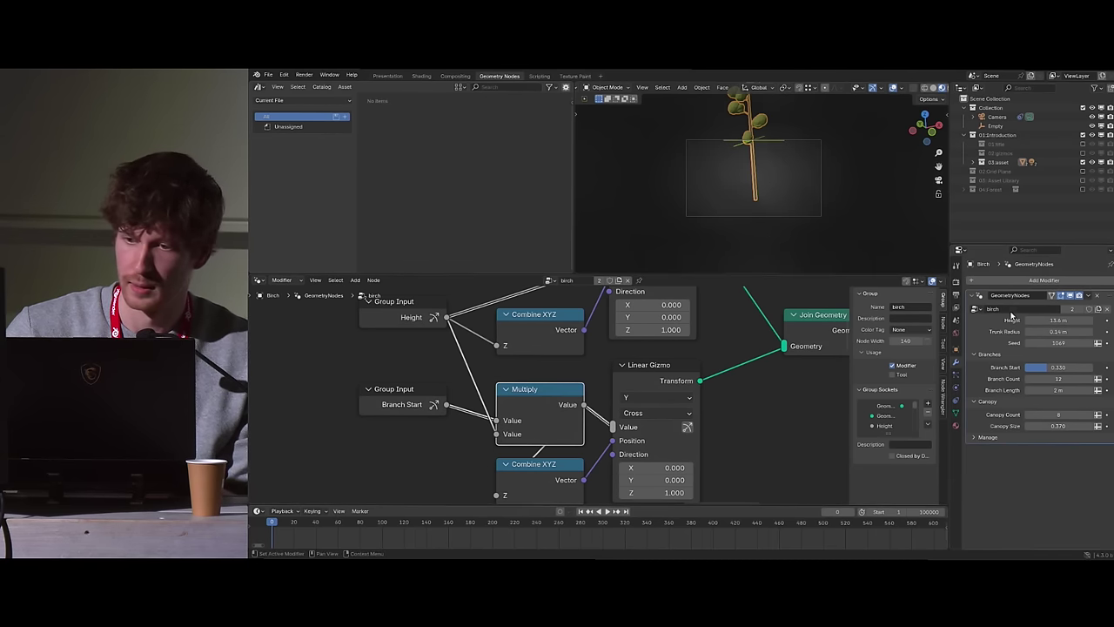
drag(1073, 320, 1051, 320)
scroll(839, 204, up, 5)
shift+middle_drag(839, 204, 842, 221)
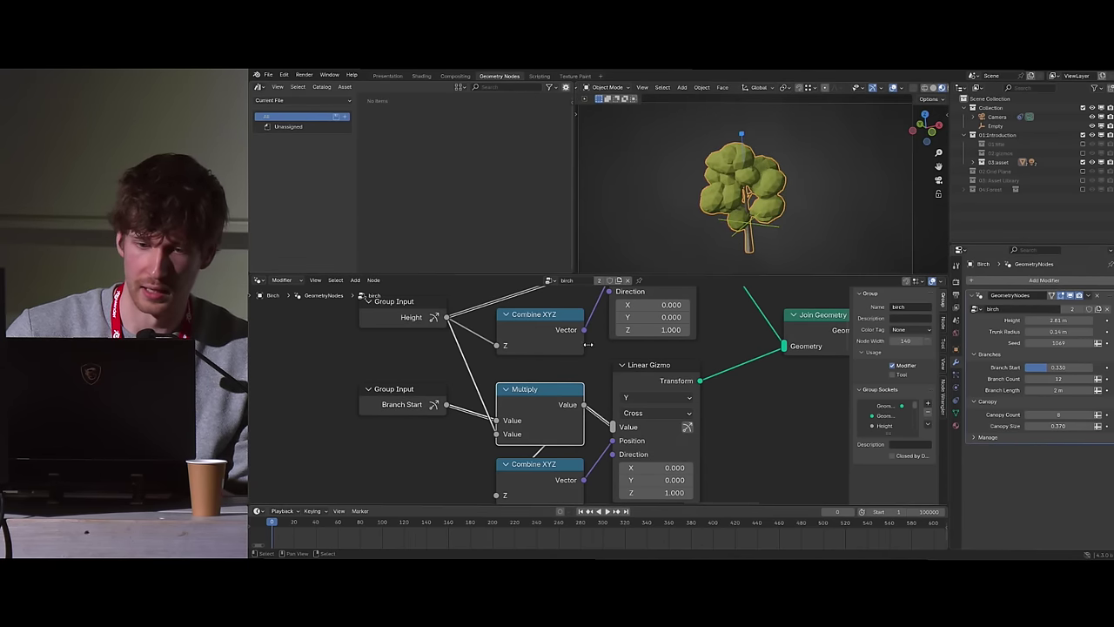
Try the cross-shaped Branch Start gizmo again on the shortened birch with the Multiply node active
drag(744, 225, 748, 211)
right_click(749, 212)
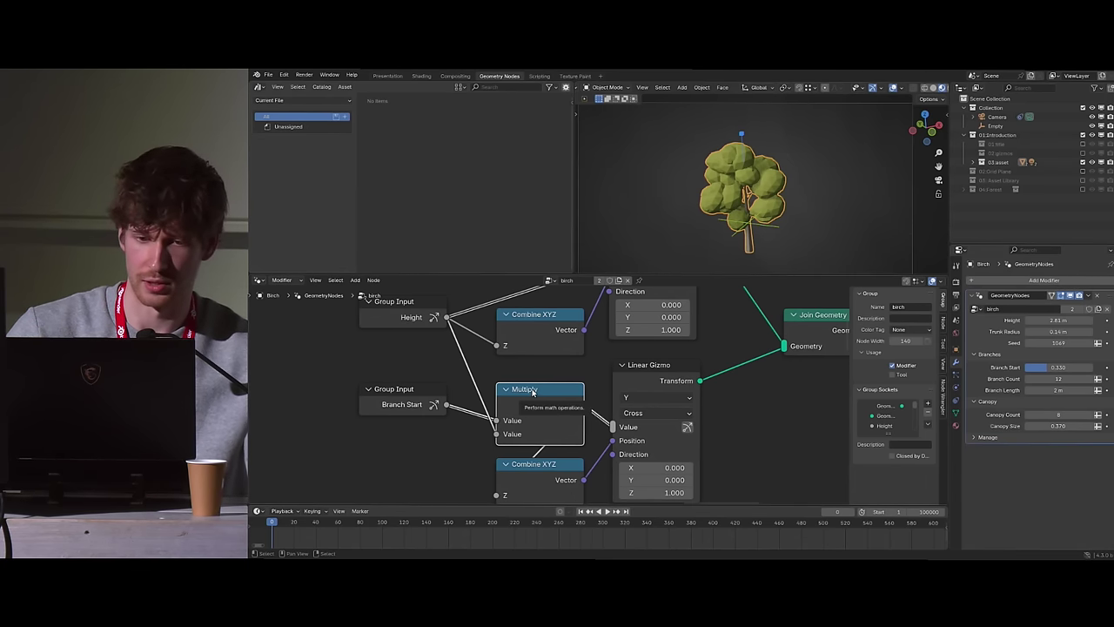
drag(742, 227, 749, 230)
right_click(748, 230)
Select all the Height and Branch Start gizmo nodes together, then clear the selection
scroll(660, 342, down, 5)
middle_drag(711, 356, 654, 387)
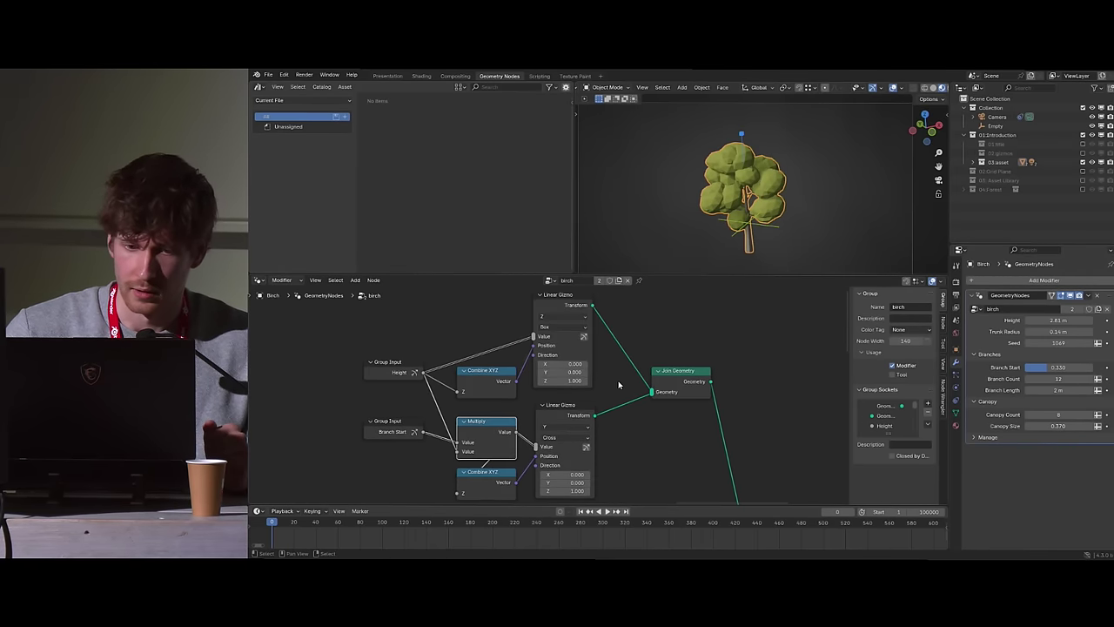
scroll(618, 383, down, 2)
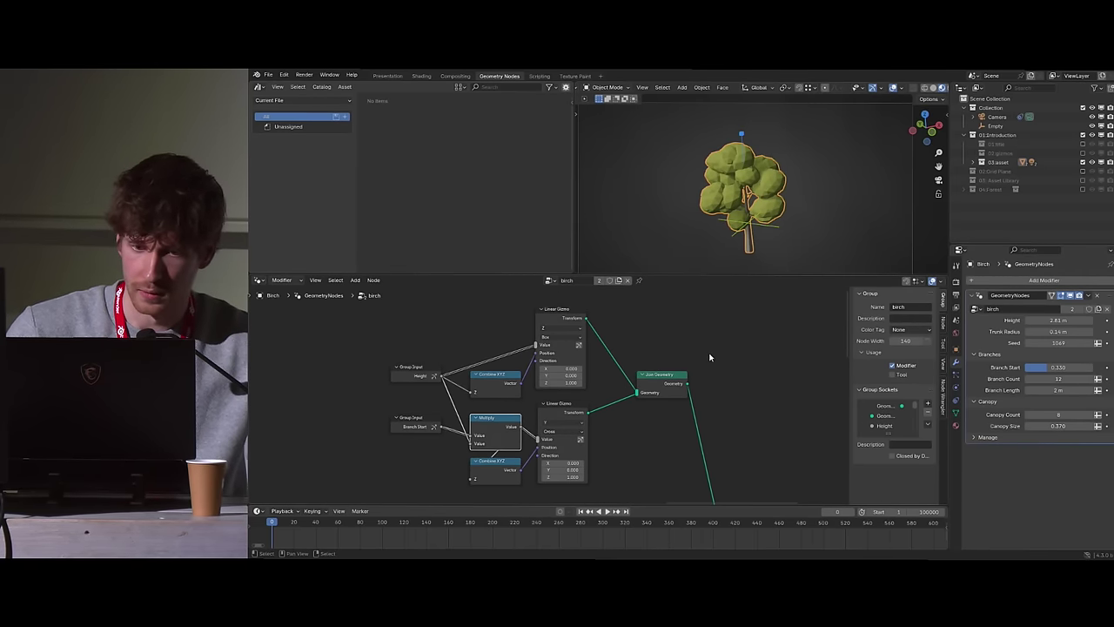
drag(671, 303, 383, 489)
click(664, 426)
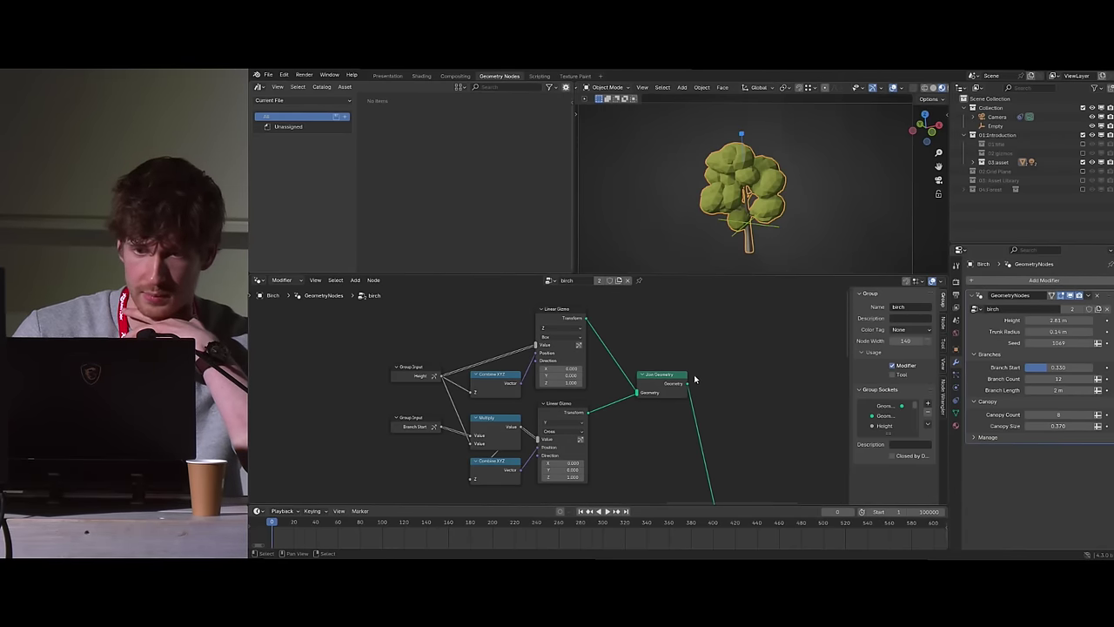
Exclude the 03 asset collection, enable the 02 Grid Plane collection and select the plane to show its Grid Plane node tree
click(1084, 162)
click(1084, 172)
click(756, 204)
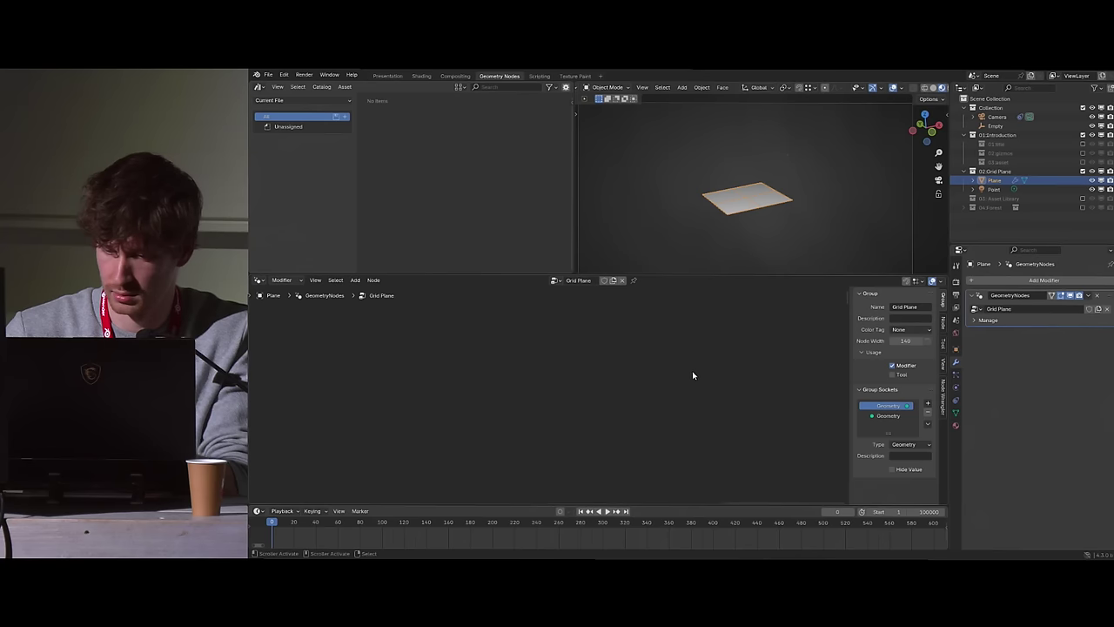
key(Home)
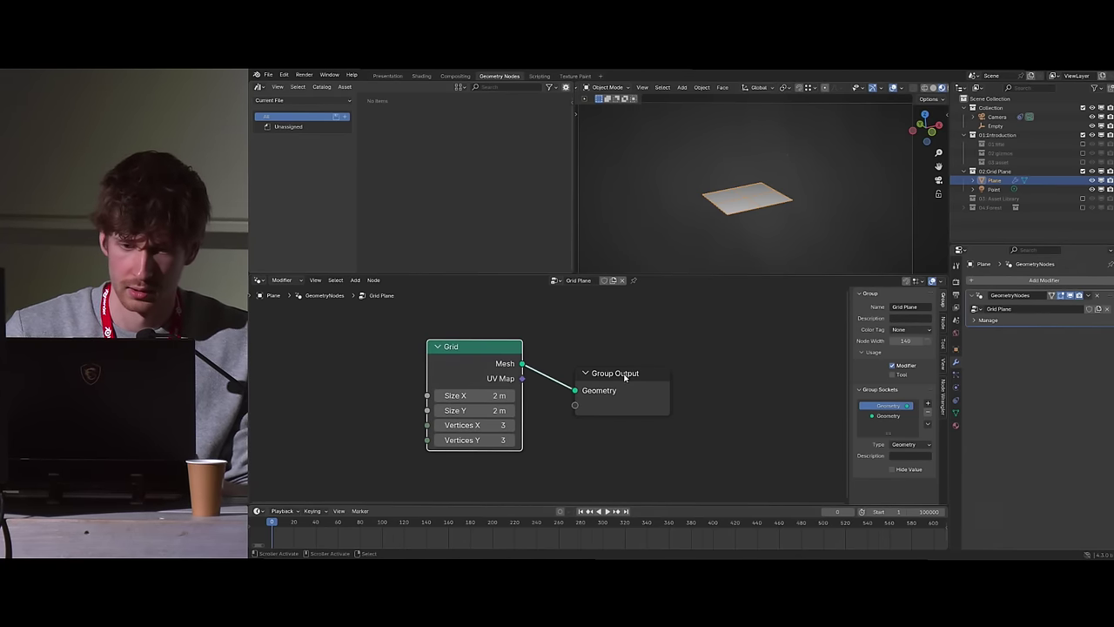
Reposition the Group Output and Grid nodes farther along the tree to free space before the Grid
drag(624, 376, 721, 366)
drag(496, 376, 566, 376)
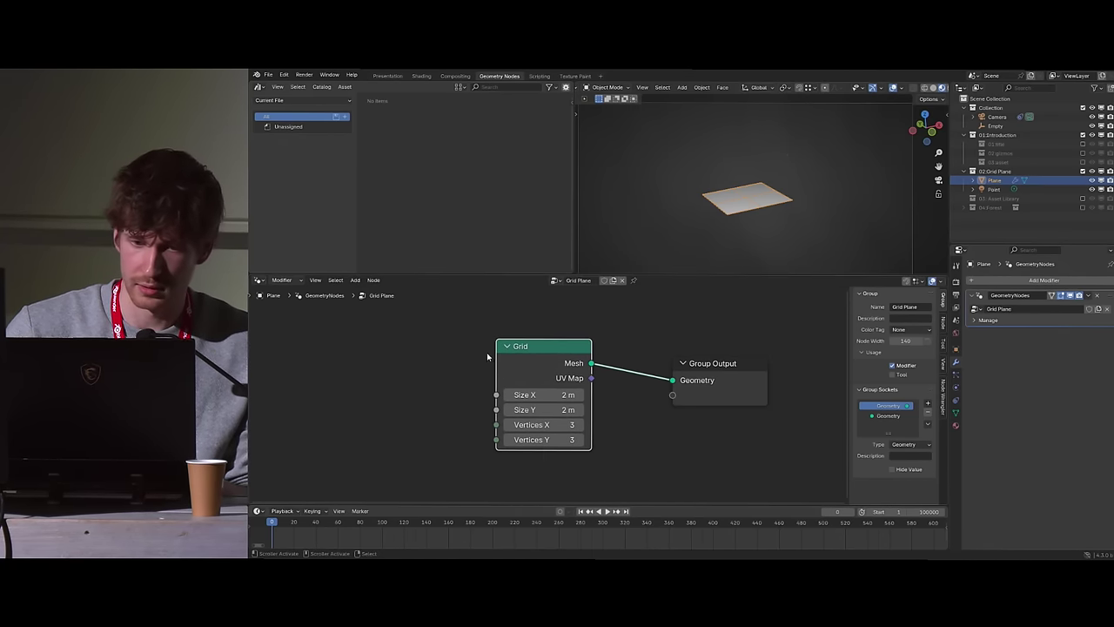
middle_drag(488, 357, 533, 358)
drag(559, 355, 567, 352)
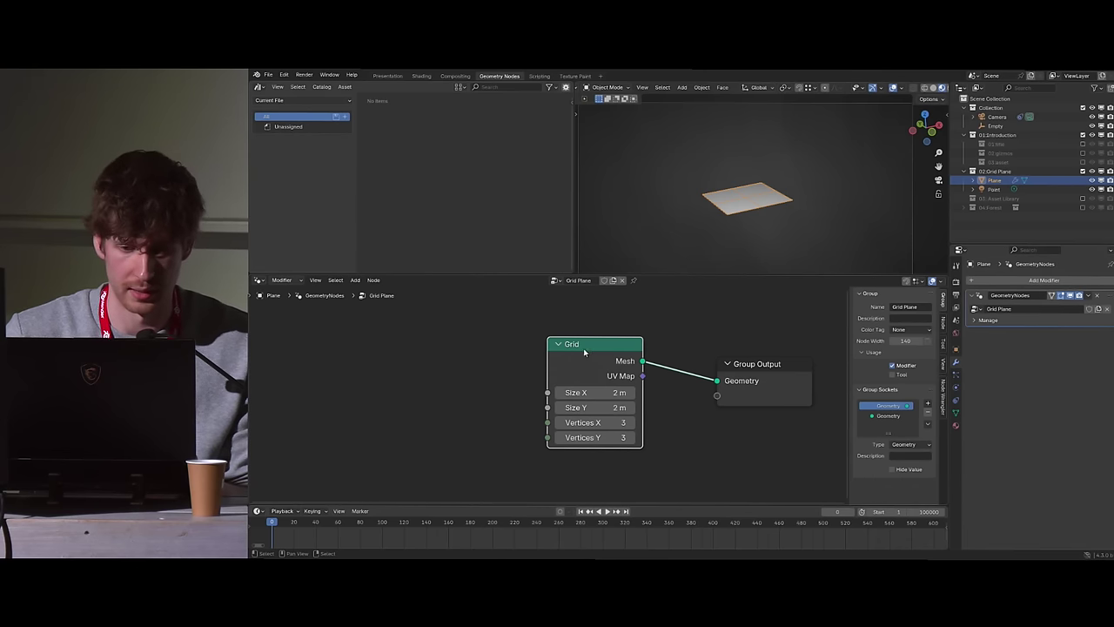
Add a Linear Gizmo node and place it directly beneath the Grid node
key(shift+a)
click(455, 355)
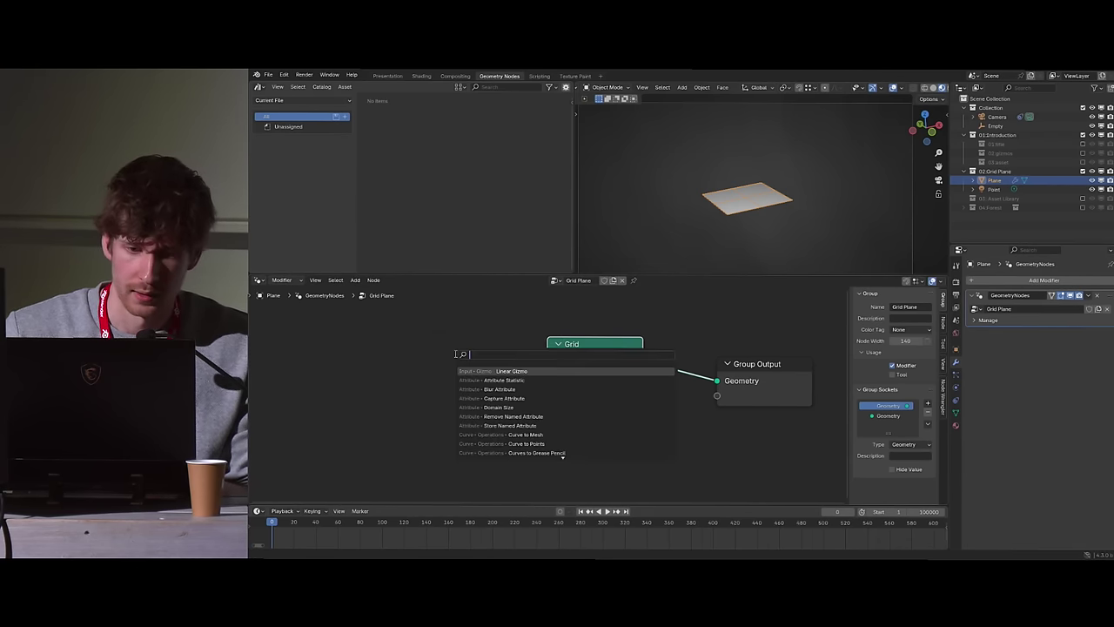
text(öi)
text(inear)
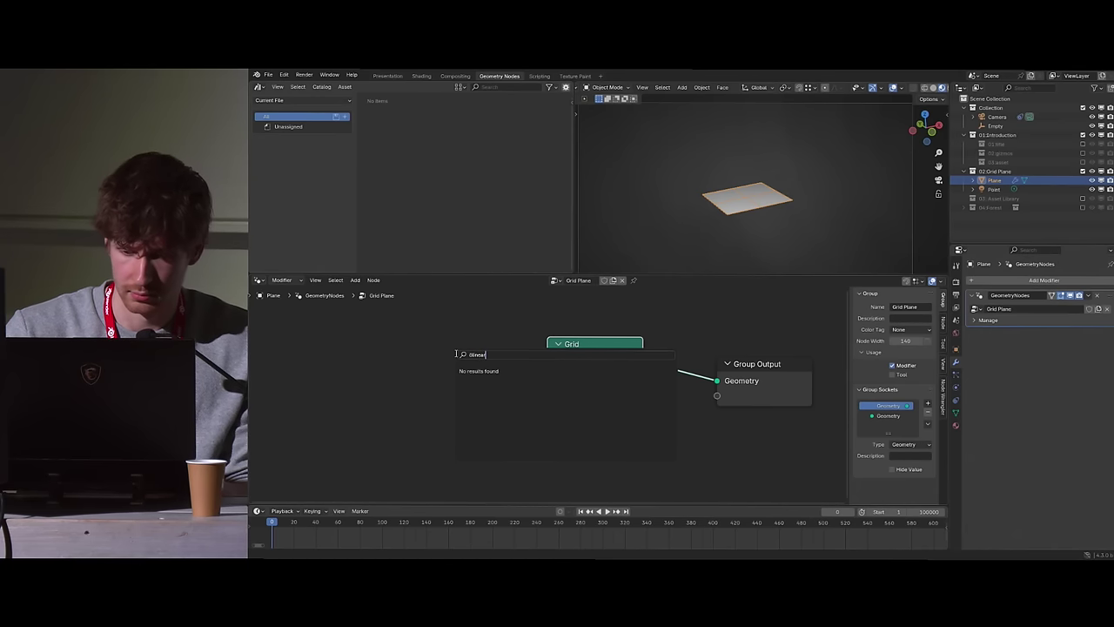
key(ctrl+BackSpace)
text(linear)
key(Return)
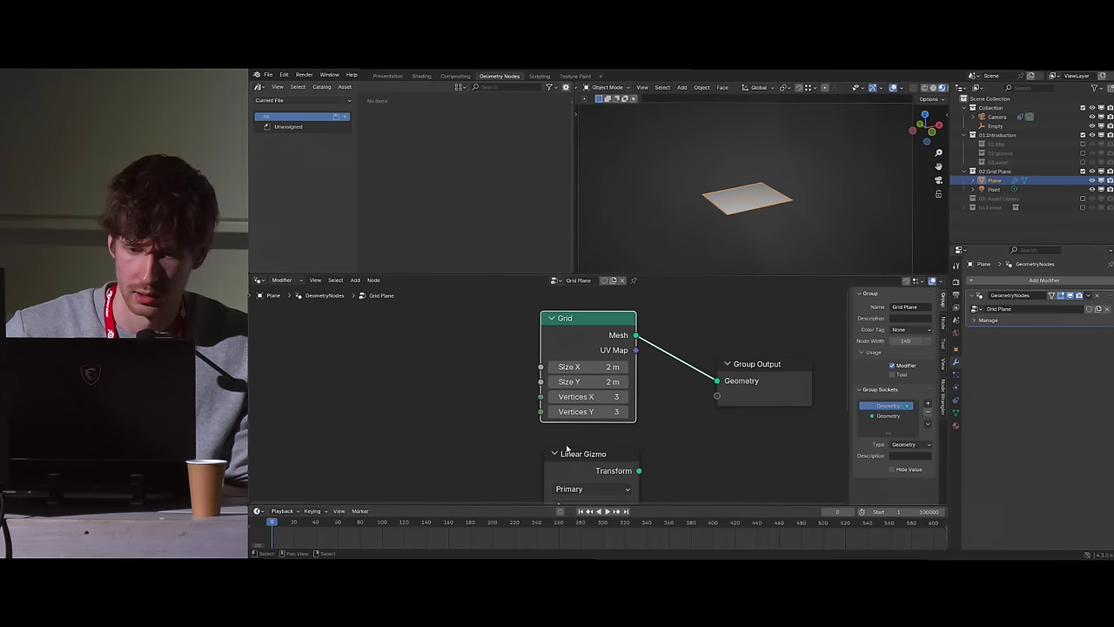
click(567, 433)
drag(567, 440, 423, 338)
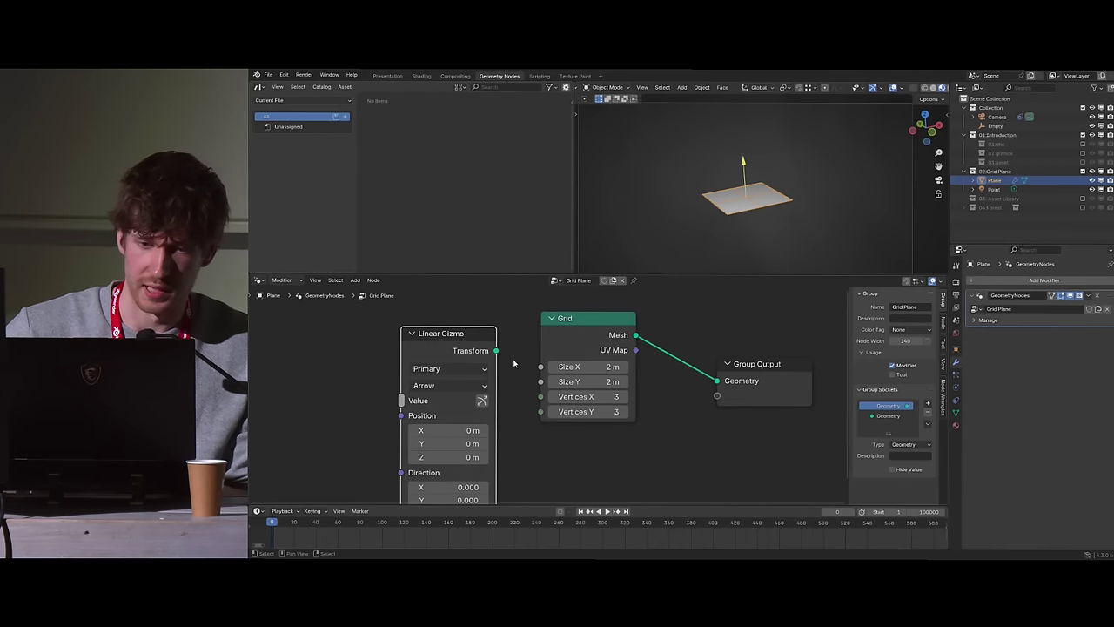
drag(495, 351, 570, 369)
drag(453, 352, 586, 453)
scroll(471, 380, down, 2)
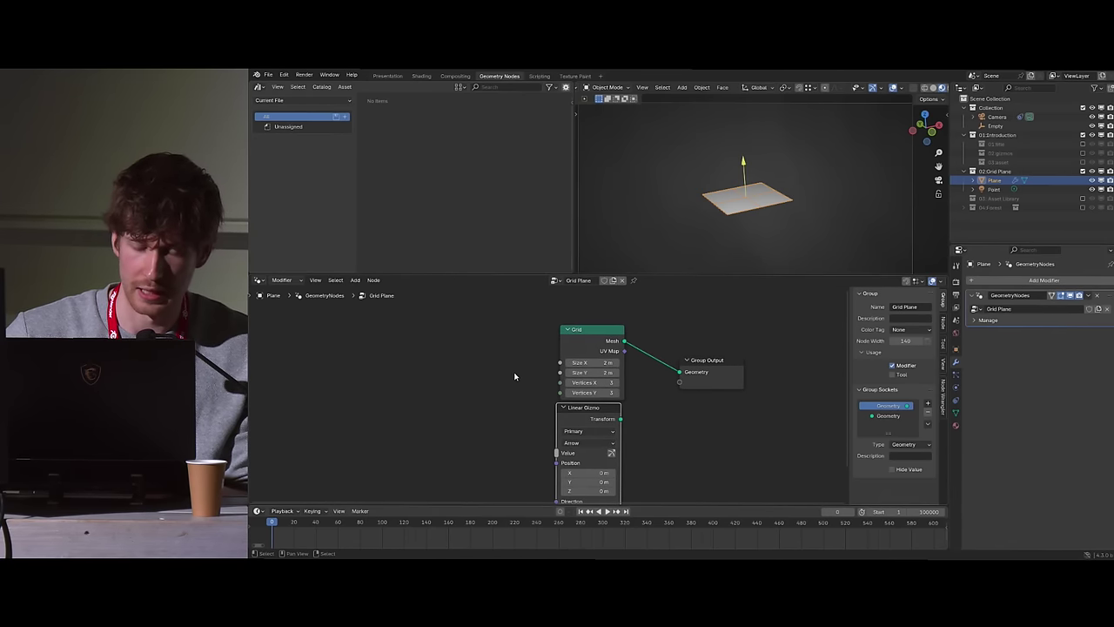
Add a Value node and connect it to the Linear Gizmo's Value and the Grid's Size X
key(shift+a)
text(value)
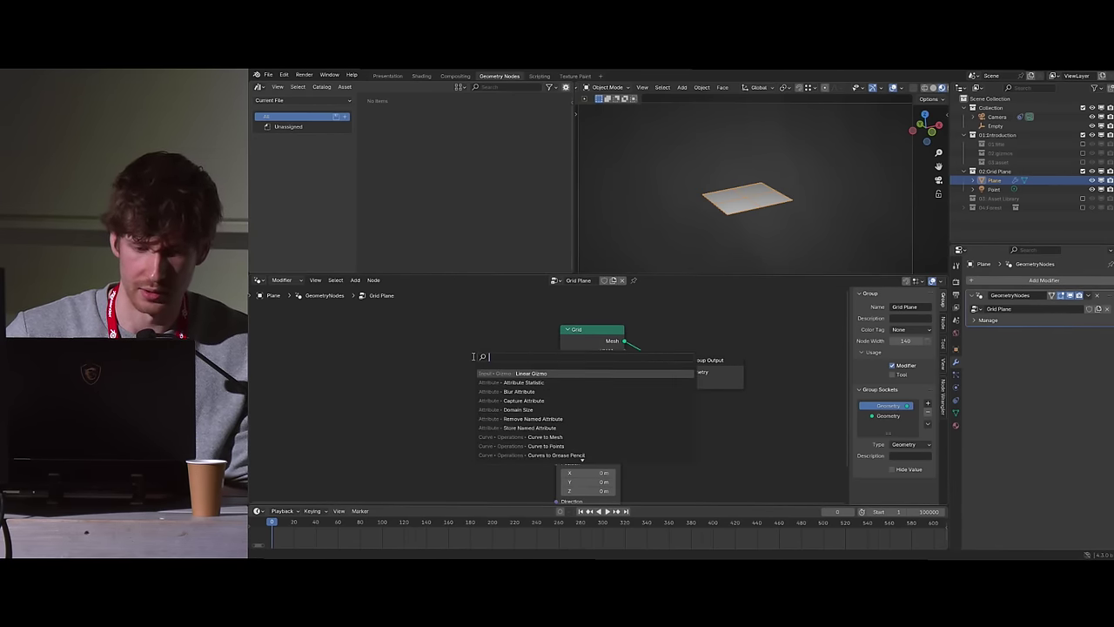
key(Return)
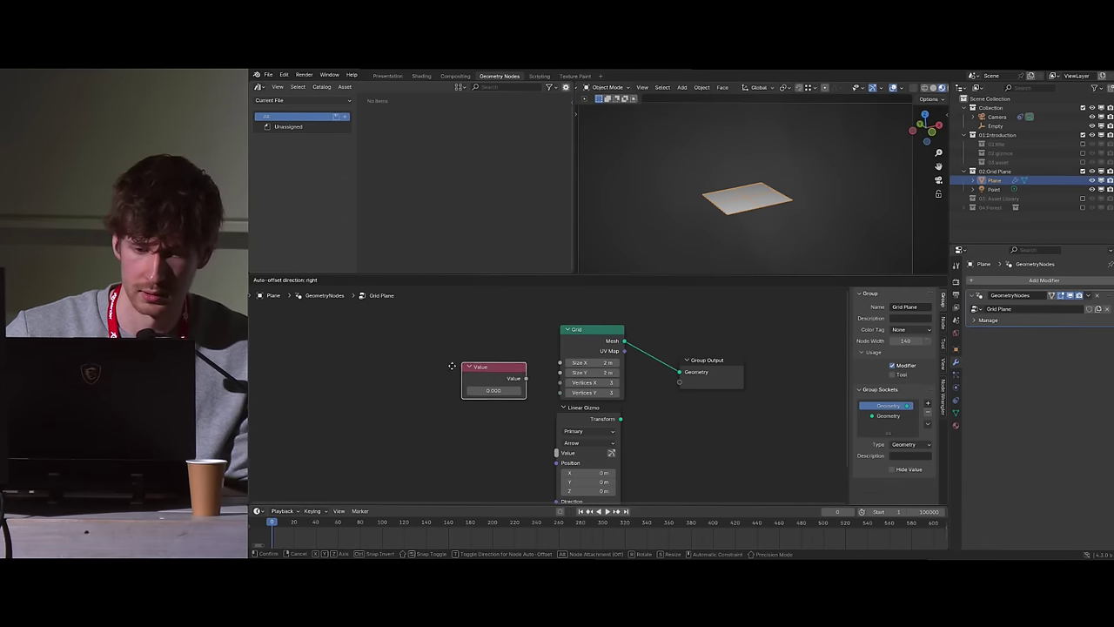
click(421, 392)
drag(445, 373, 558, 458)
drag(445, 374, 561, 362)
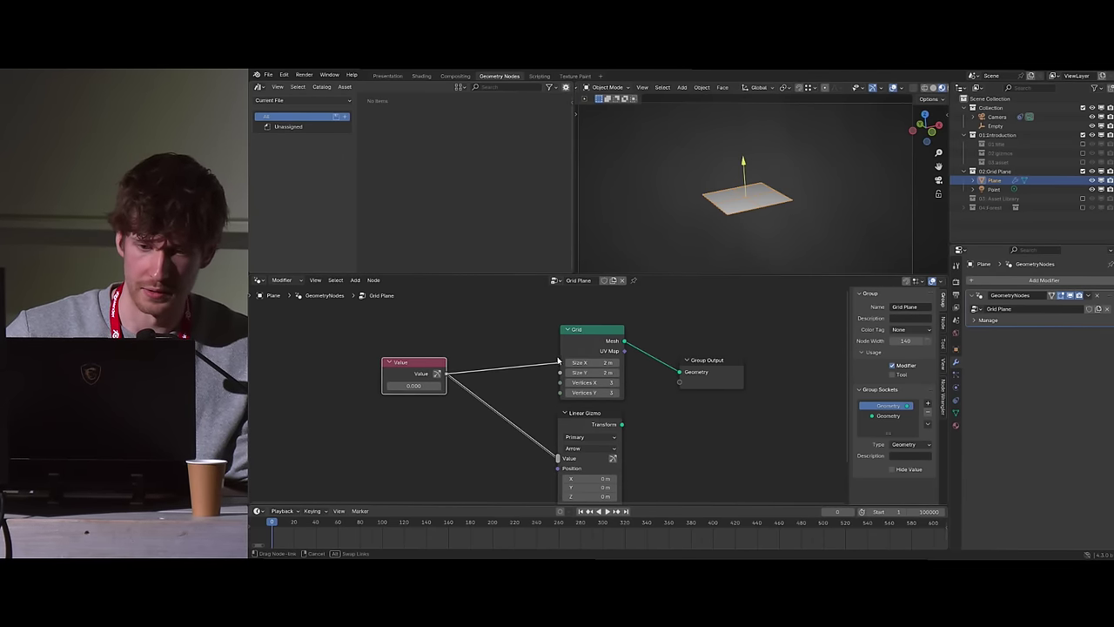
Set the Value node to 2 and move it slightly closer to the Grid and Linear Gizmo nodes
click(424, 386)
text(2)
key(Return)
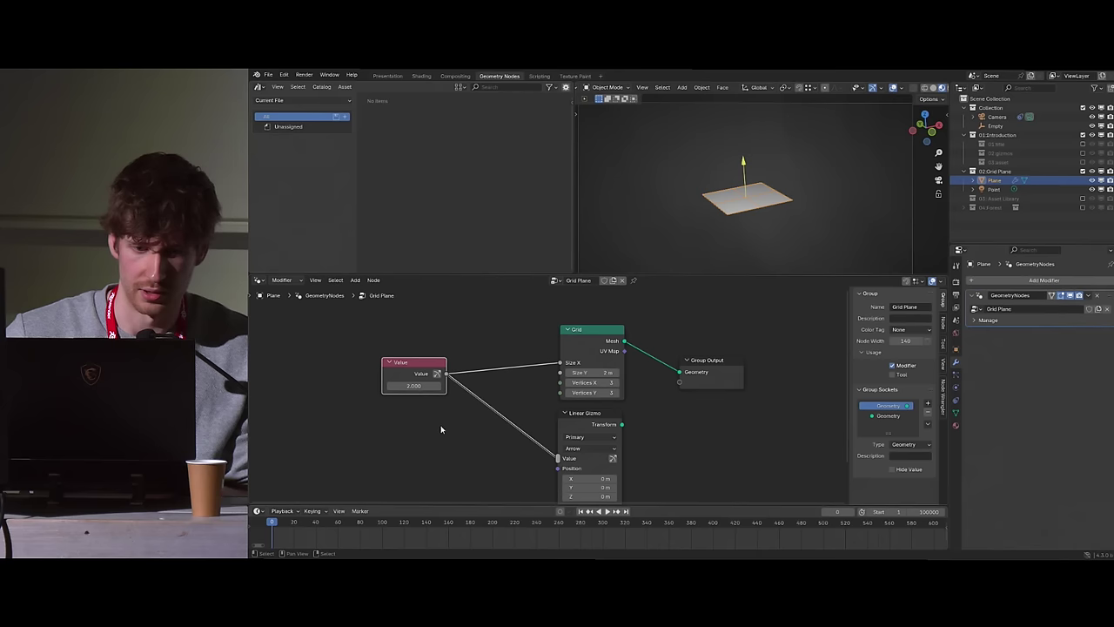
drag(405, 375, 429, 388)
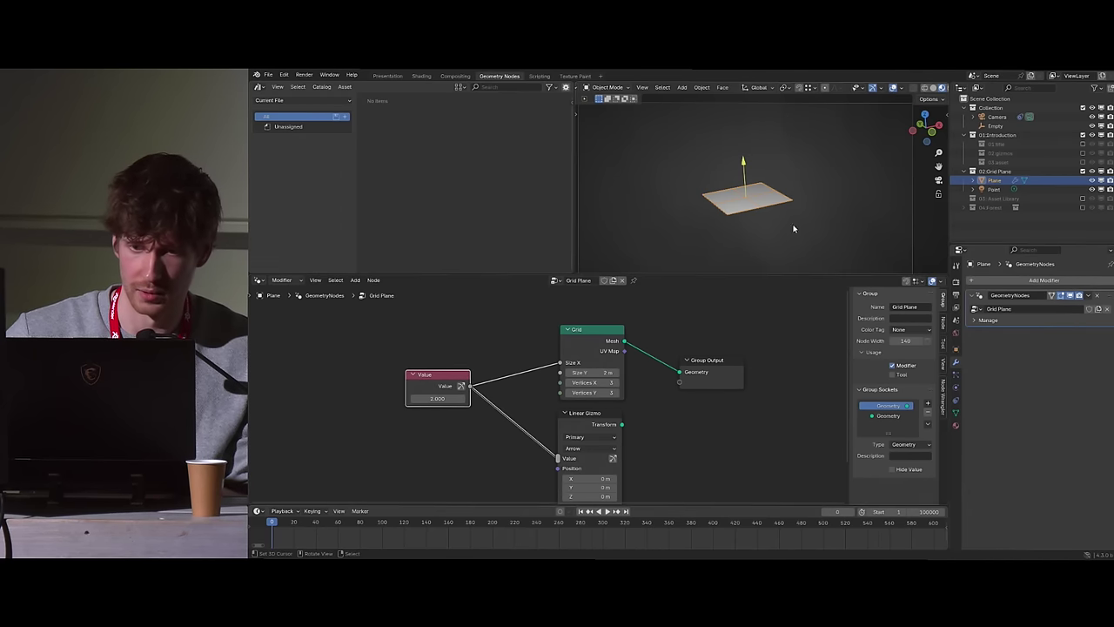
Try the vertical arrow gizmo on the plane in the viewport, cancelling each change
scroll(715, 205, up, 3)
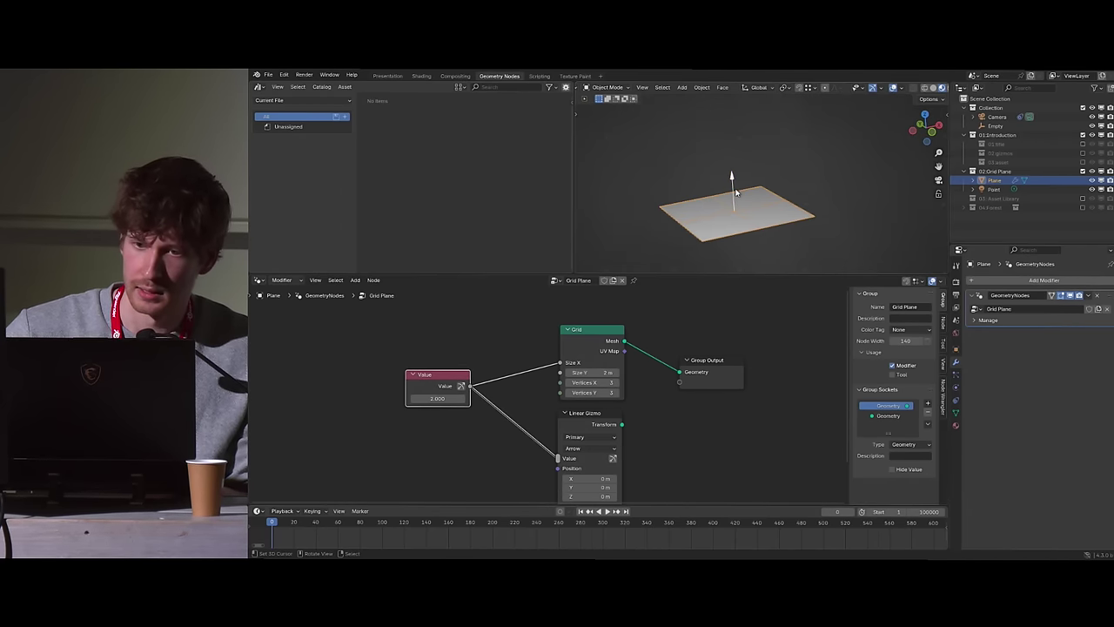
mouse_move(736, 193)
mouse_down()
mouse_move(738, 204)
mouse_move(749, 119)
mouse_move(752, 188)
mouse_move(732, 174)
mouse_move(714, 113)
mouse_move(740, 239)
mouse_move(734, 179)
mouse_up()
right_click(752, 188)
scroll(472, 360, up, 2)
right_click(733, 179)
Clear the node selection, then select the Linear Gizmo and Value nodes in turn to examine when the arrow is displayed
click(721, 430)
scroll(696, 454, down, 1)
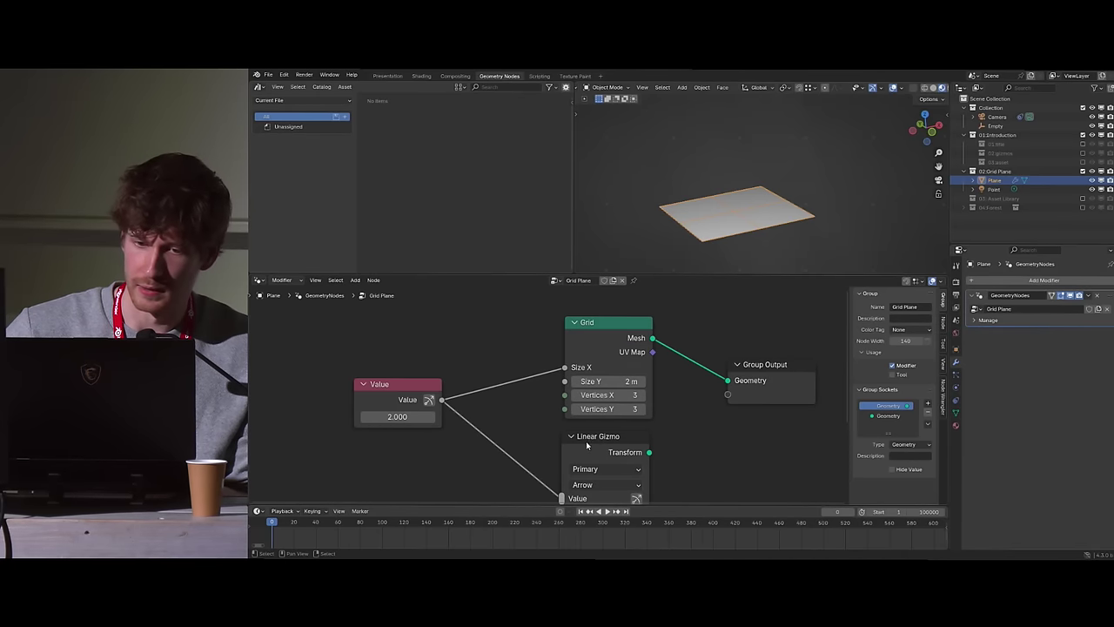
scroll(678, 445, down, 1)
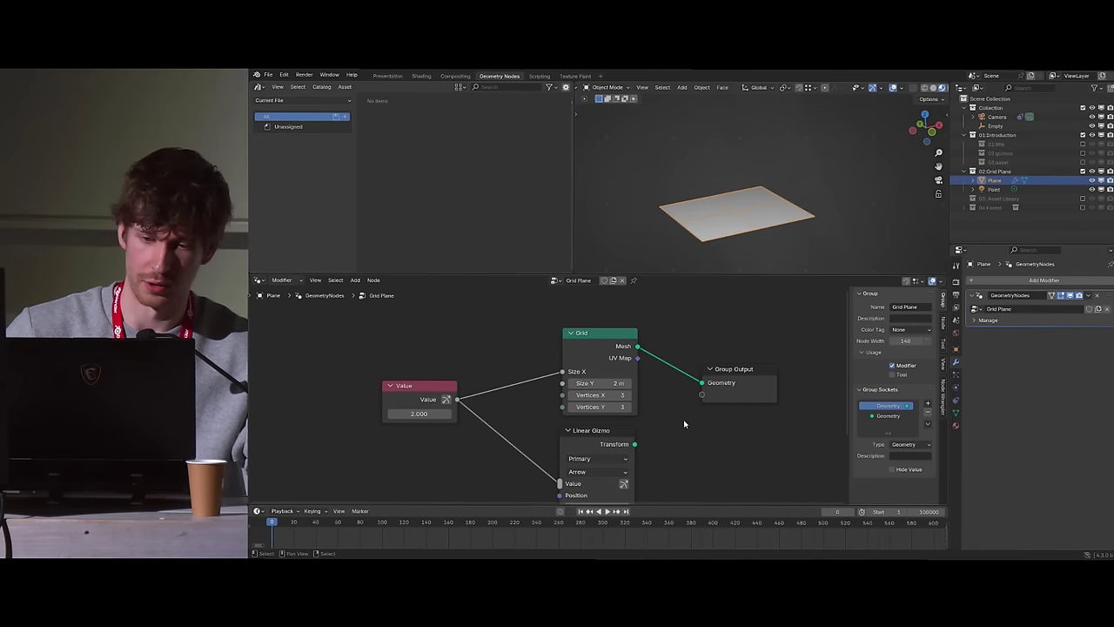
click(581, 450)
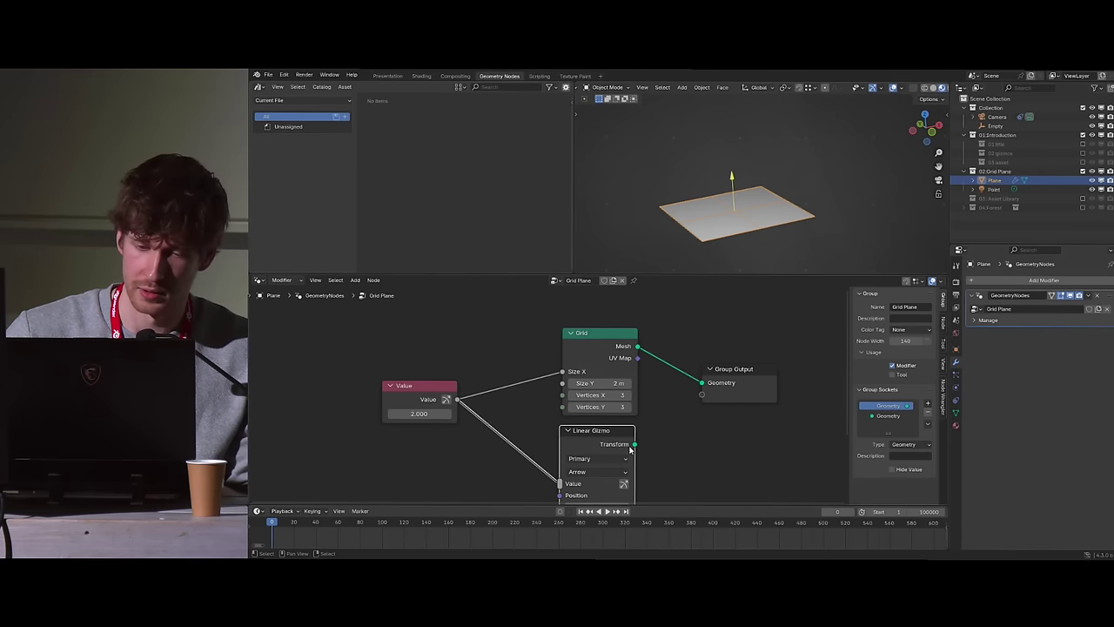
click(548, 463)
mouse_move(419, 386)
mouse_down()
mouse_move(411, 418)
mouse_move(401, 386)
mouse_move(417, 386)
mouse_up()
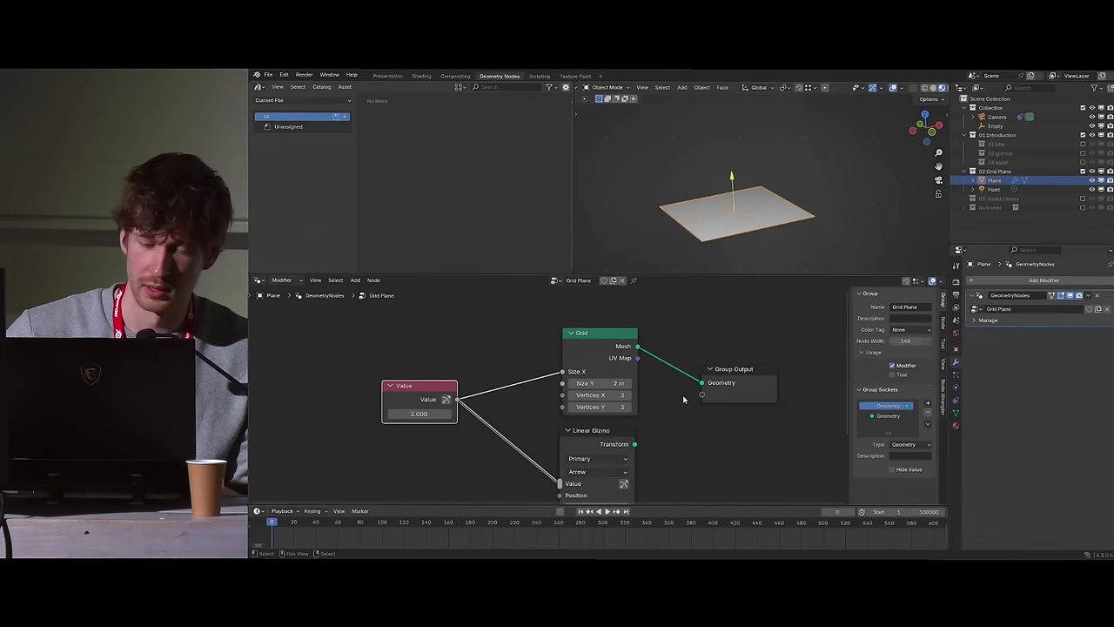
middle_drag(664, 425, 650, 405)
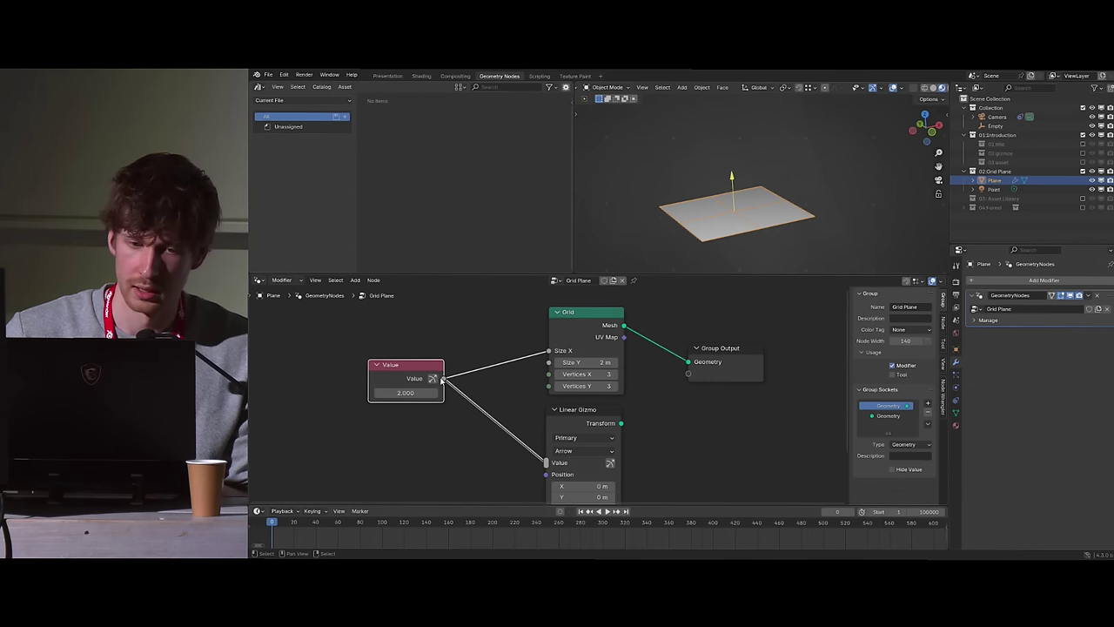
Pin the gizmo on the Value node's output and check its display with other nodes selected
click(433, 378)
click(480, 348)
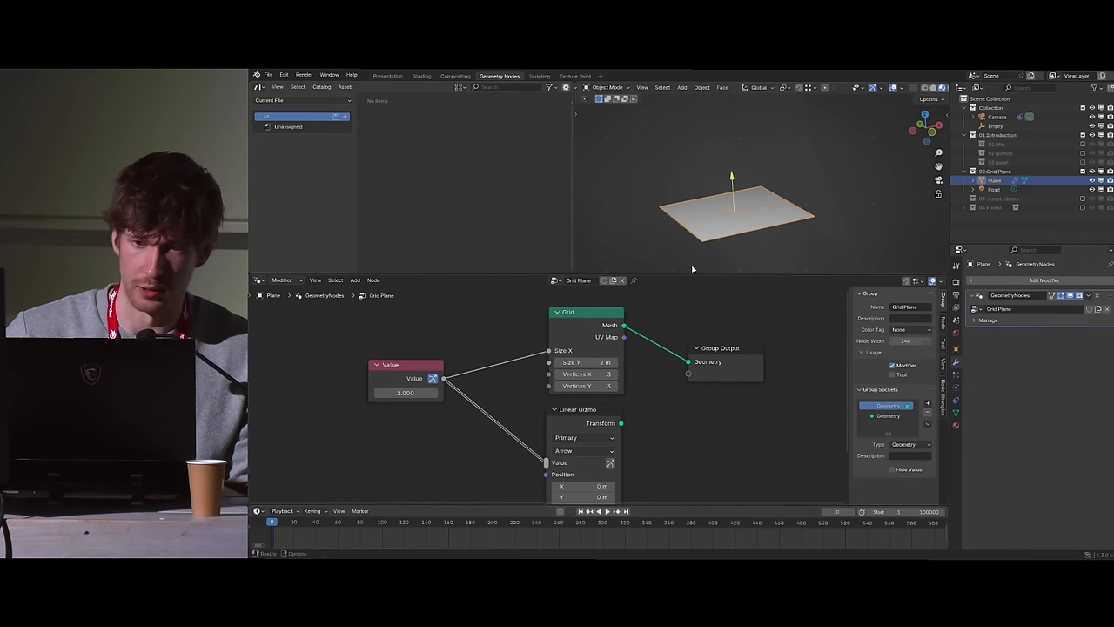
click(585, 336)
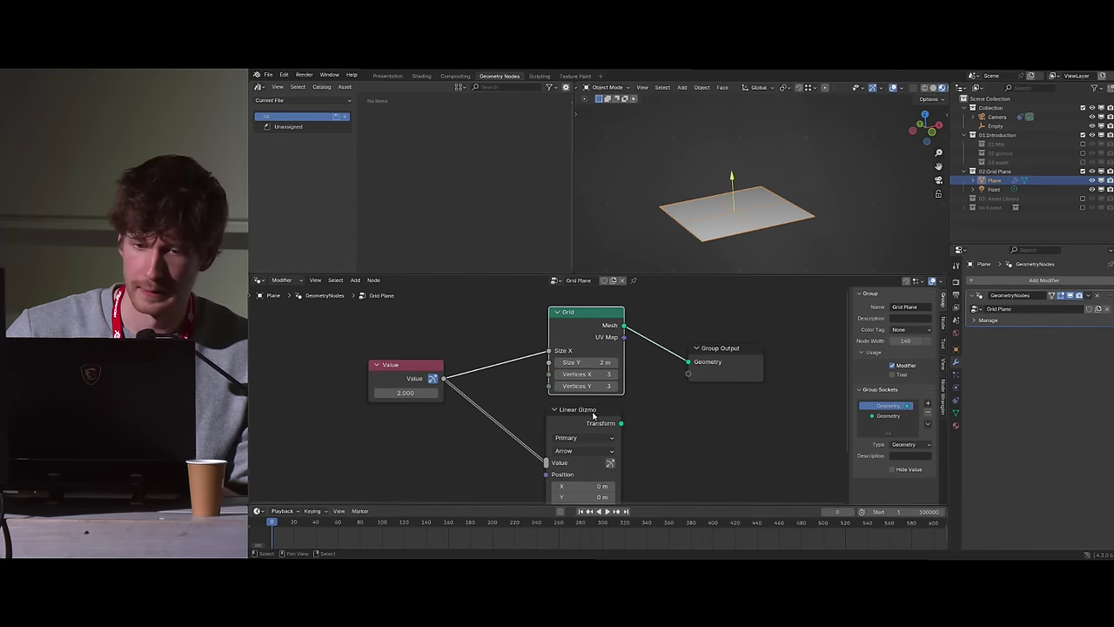
Move the Value node farther from the Grid and realign the Linear Gizmo node beneath the Grid
drag(421, 381, 351, 360)
drag(581, 416, 578, 411)
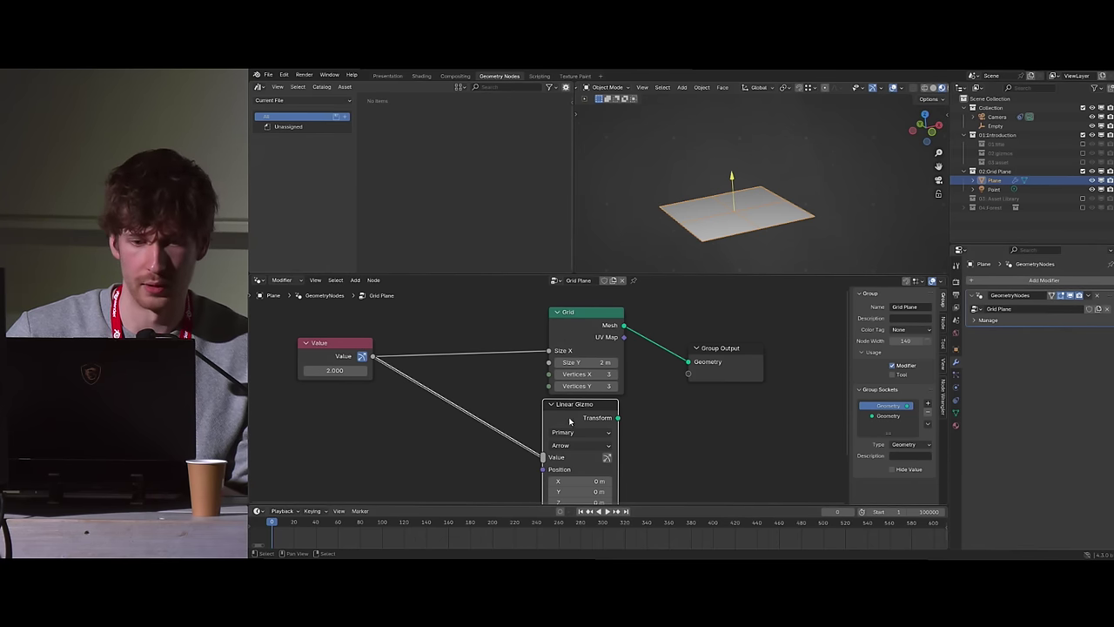
drag(590, 418, 596, 426)
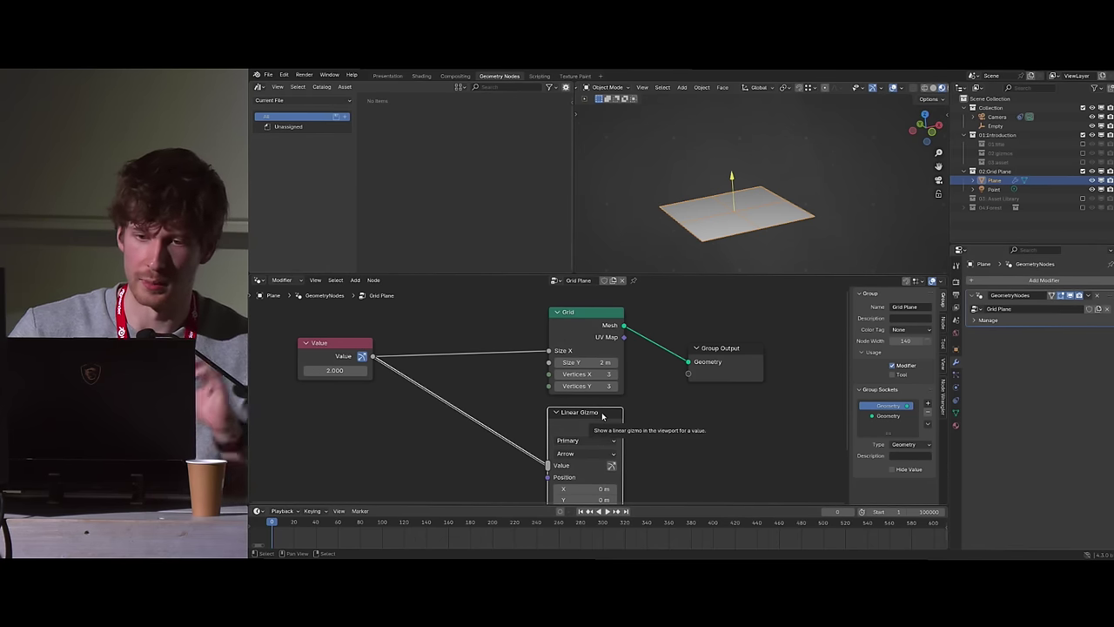
middle_drag(627, 439, 621, 403)
scroll(625, 406, down, 5)
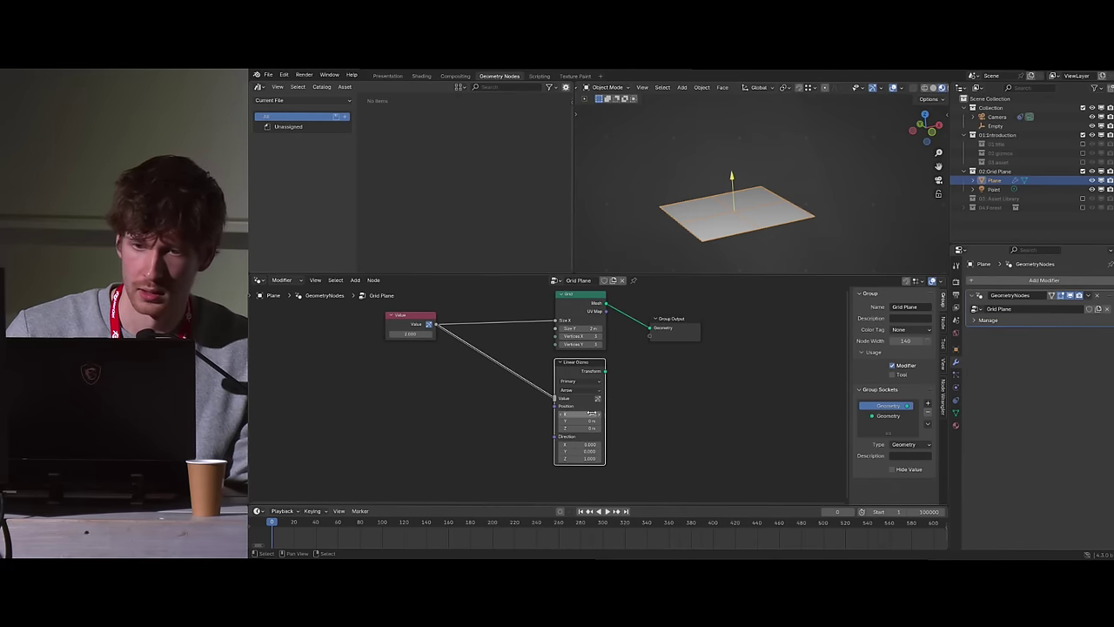
Try resizing the plane along X with the pinned vertical arrow gizmo, then cancel the change
mouse_move(731, 187)
mouse_down()
mouse_move(747, 172)
mouse_move(743, 213)
mouse_move(733, 195)
mouse_up()
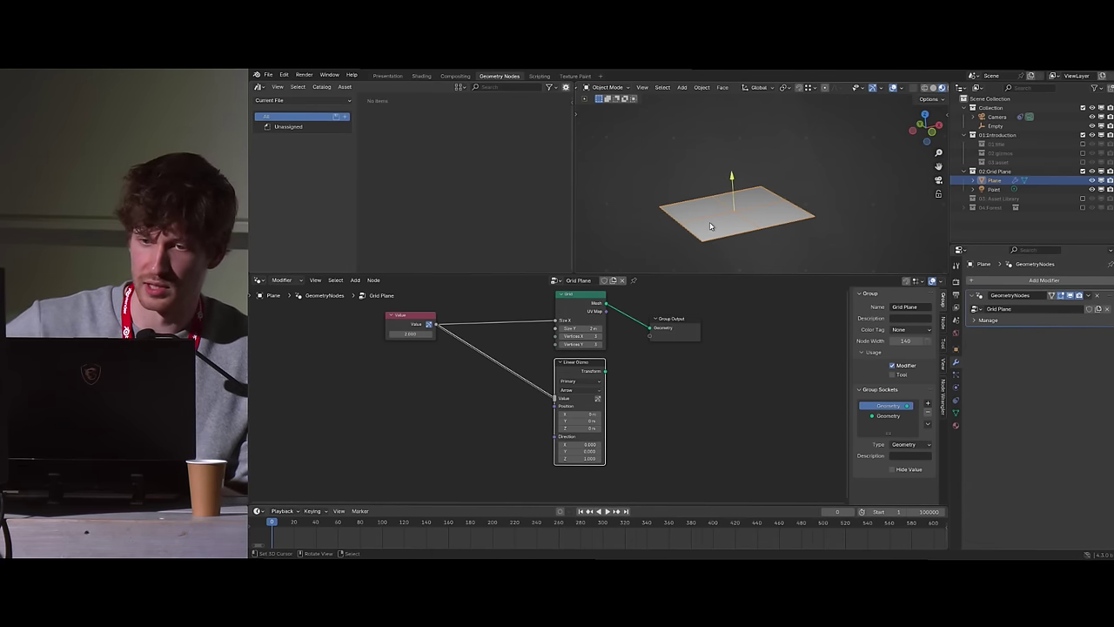
drag(736, 176, 751, 172)
right_click(751, 172)
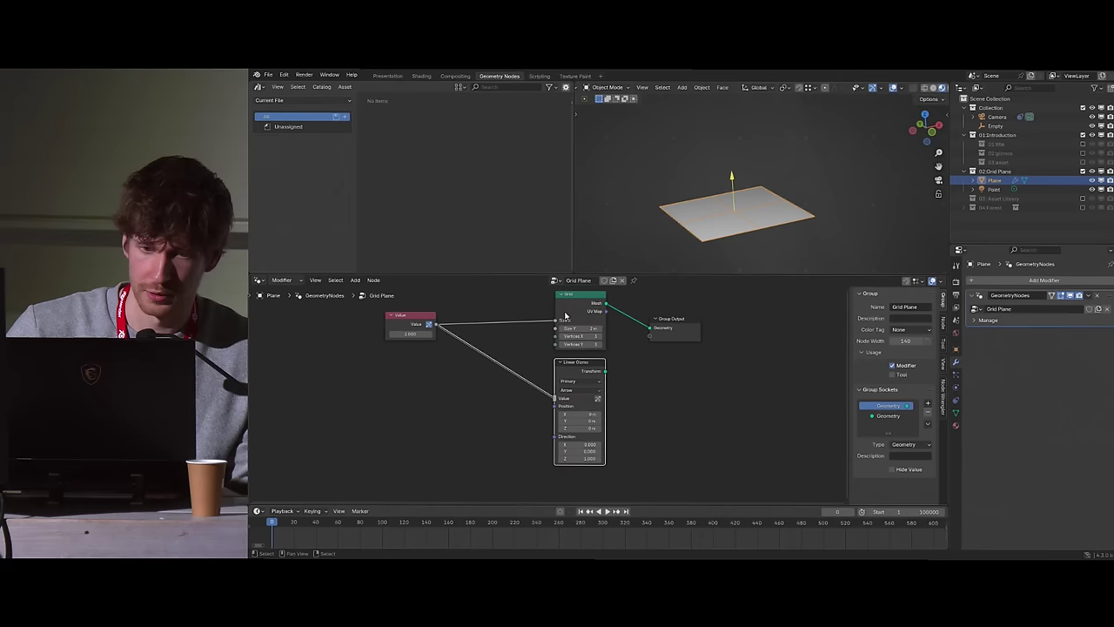
Set the Linear Gizmo's Direction to X 1 and Z 0, then test the arrow along X and cancel the change
scroll(557, 392, up, 2)
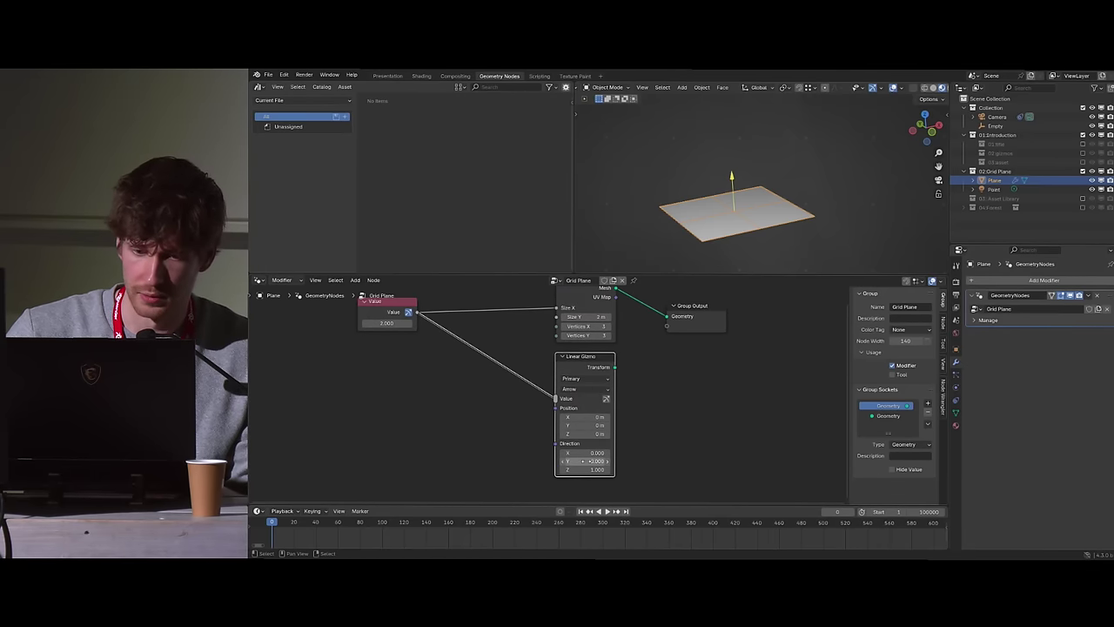
click(586, 454)
text(1)
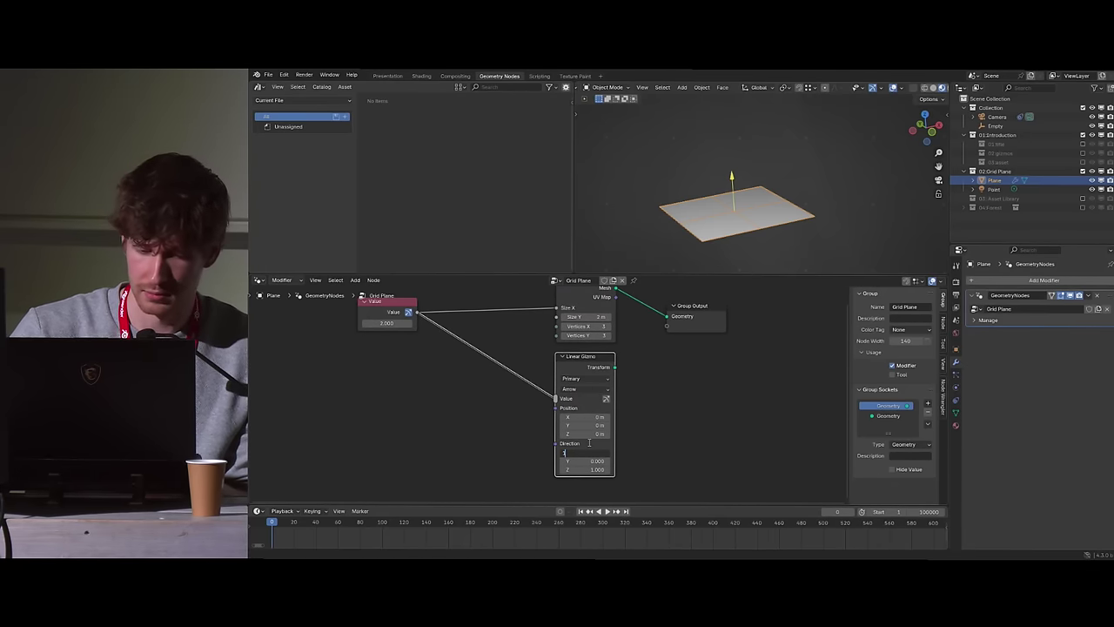
key(Tab)
key(Tab)
text(0)
key(Return)
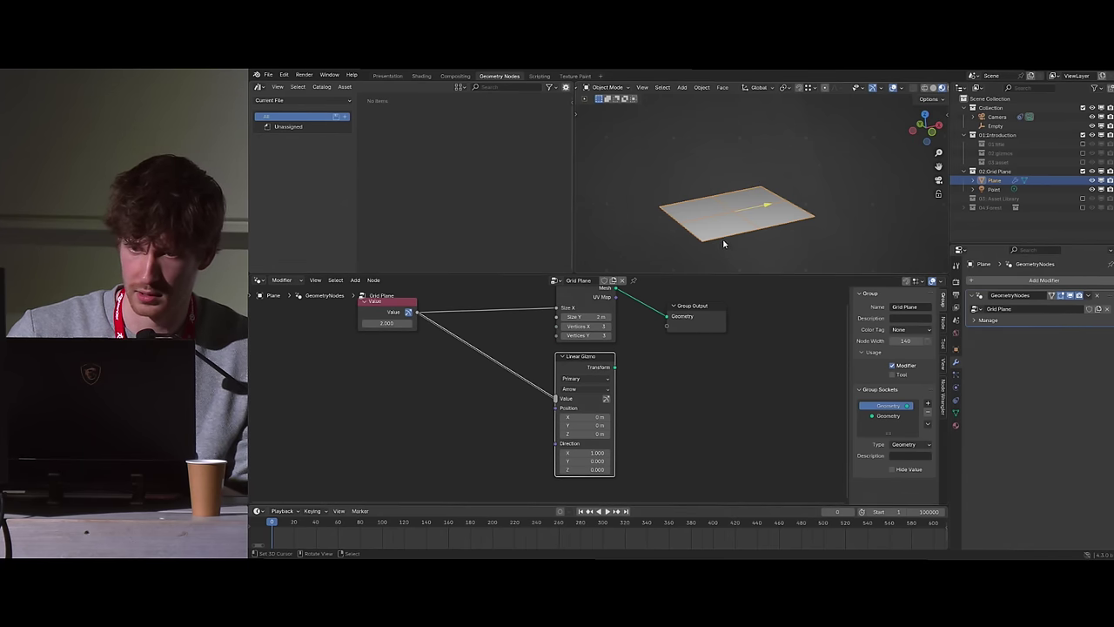
drag(747, 209, 800, 206)
key(Escape)
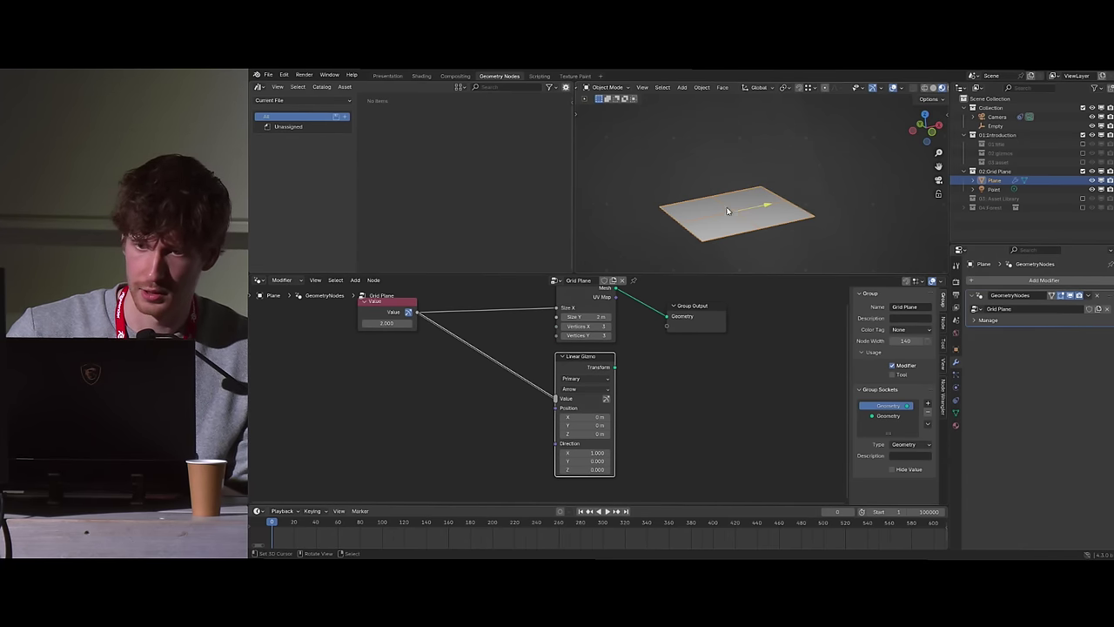
Add a Combine XYZ node, connecting the Value to its X and its Vector to the Linear Gizmo's Position
middle_drag(528, 337, 566, 353)
key(shift+a)
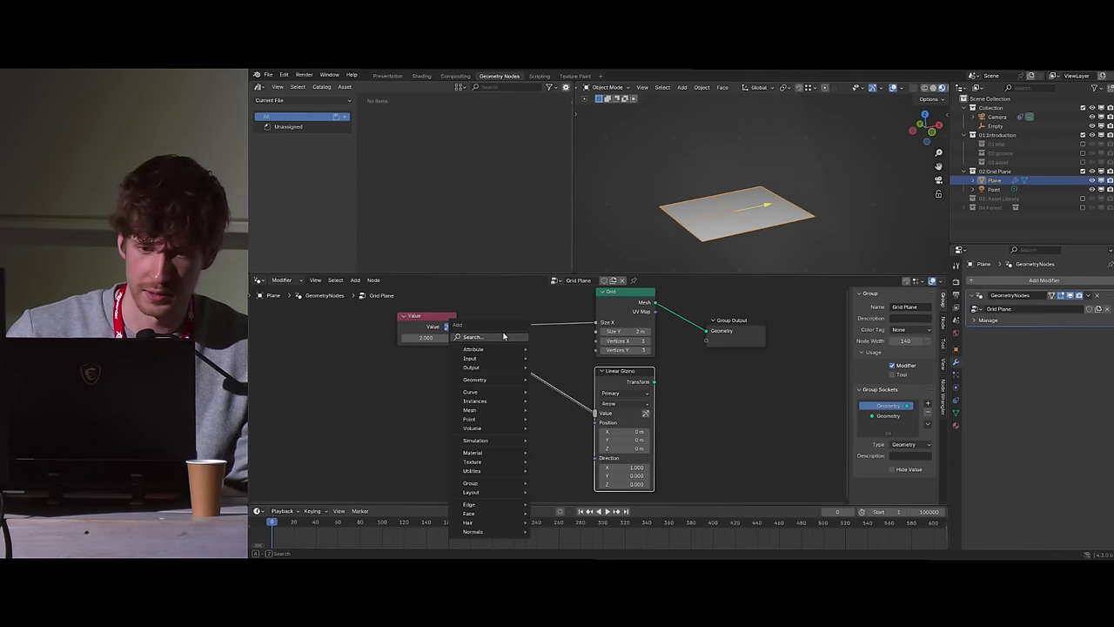
click(494, 337)
text(combine)
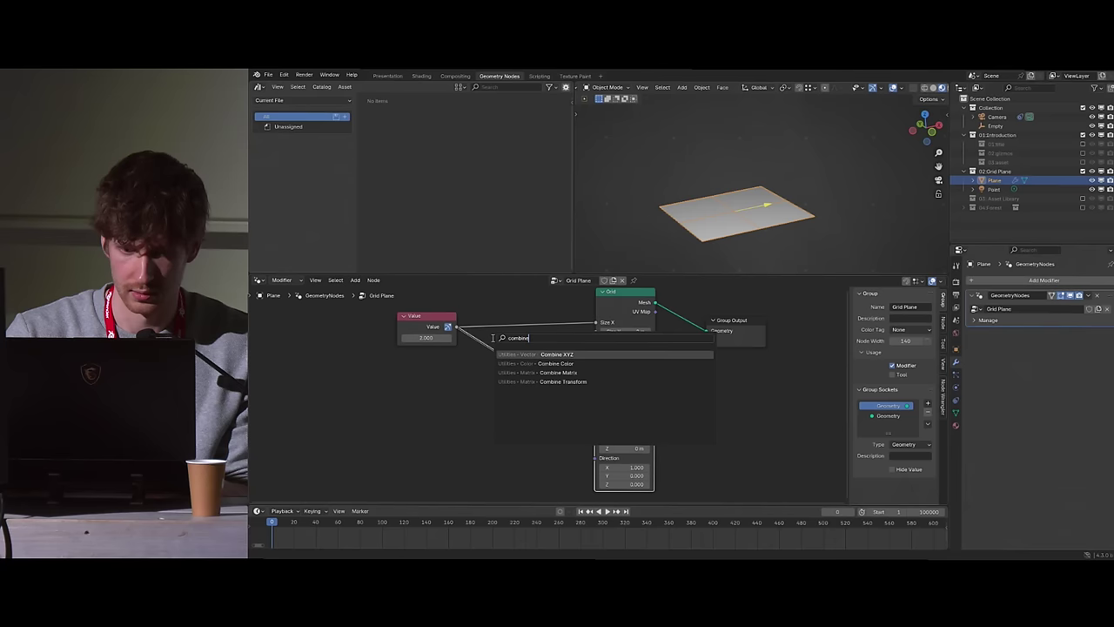
key(Return)
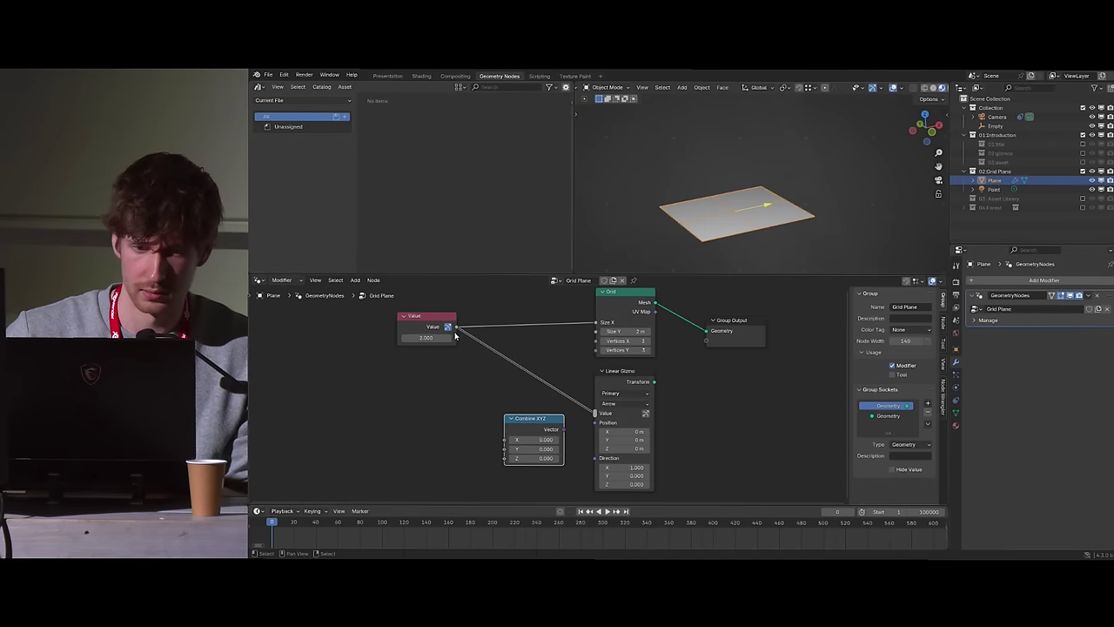
drag(514, 405, 541, 424)
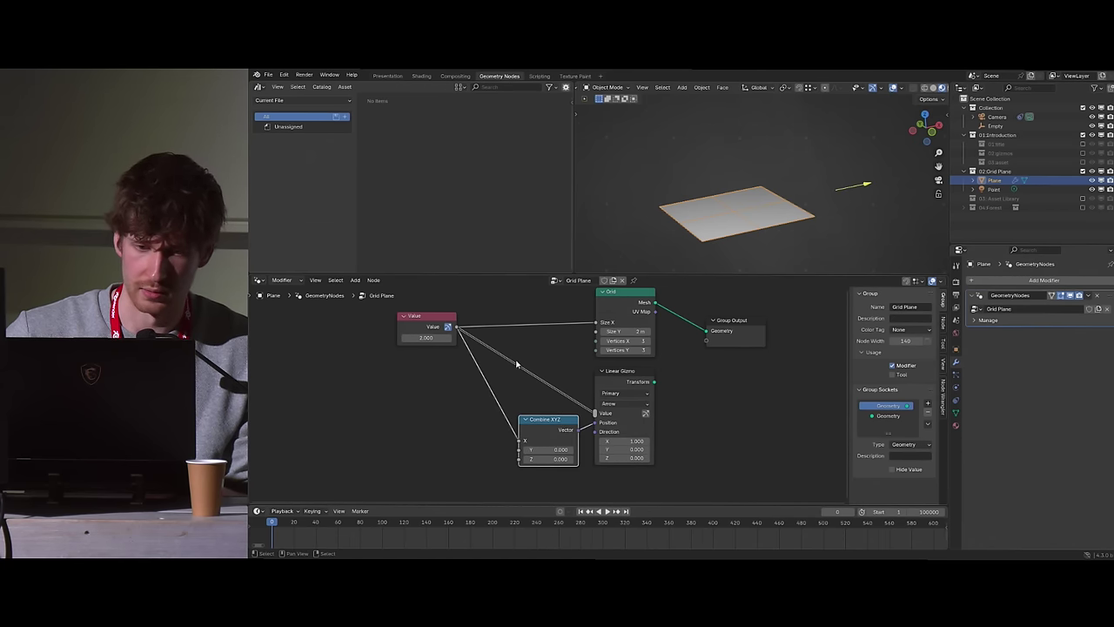
Add a reroute on the Value node's links to Combine XYZ and Linear Gizmo, and move the Value node farther away
shift+right_drag(516, 350, 476, 390)
drag(428, 318, 344, 323)
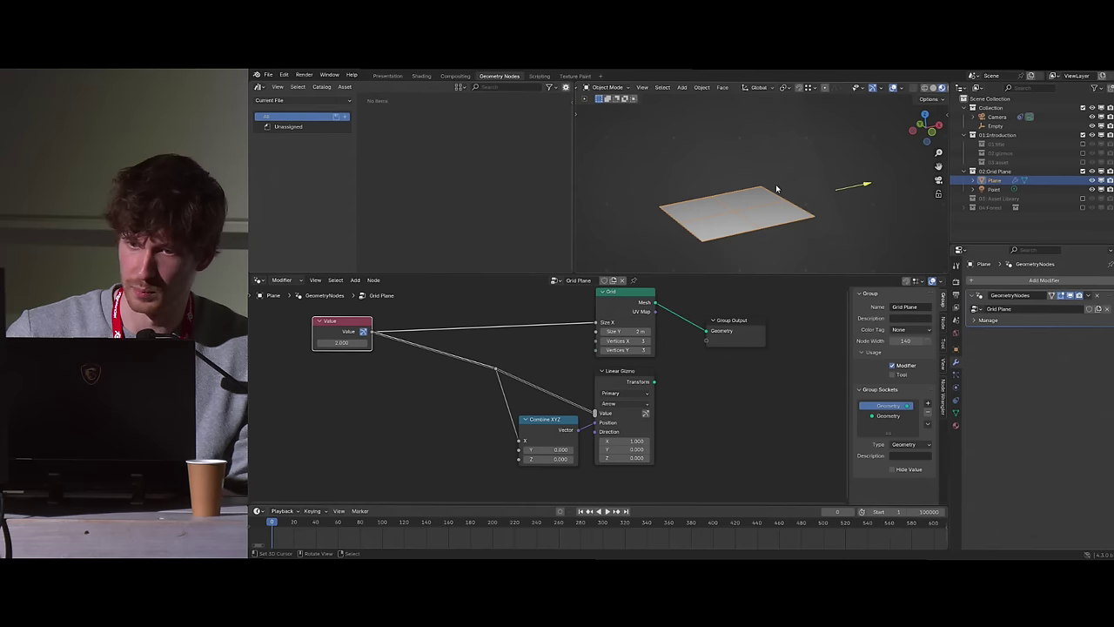
Try stretching the plane along X with the arrow gizmo, then cancel the change
scroll(766, 209, down, 5)
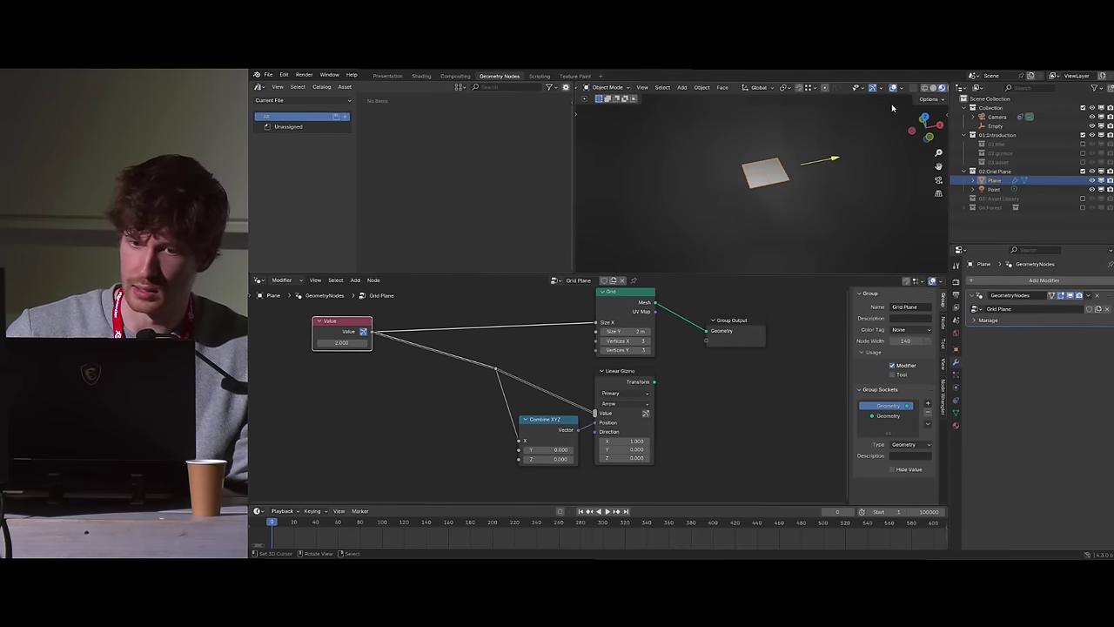
middle_drag(775, 187, 779, 175)
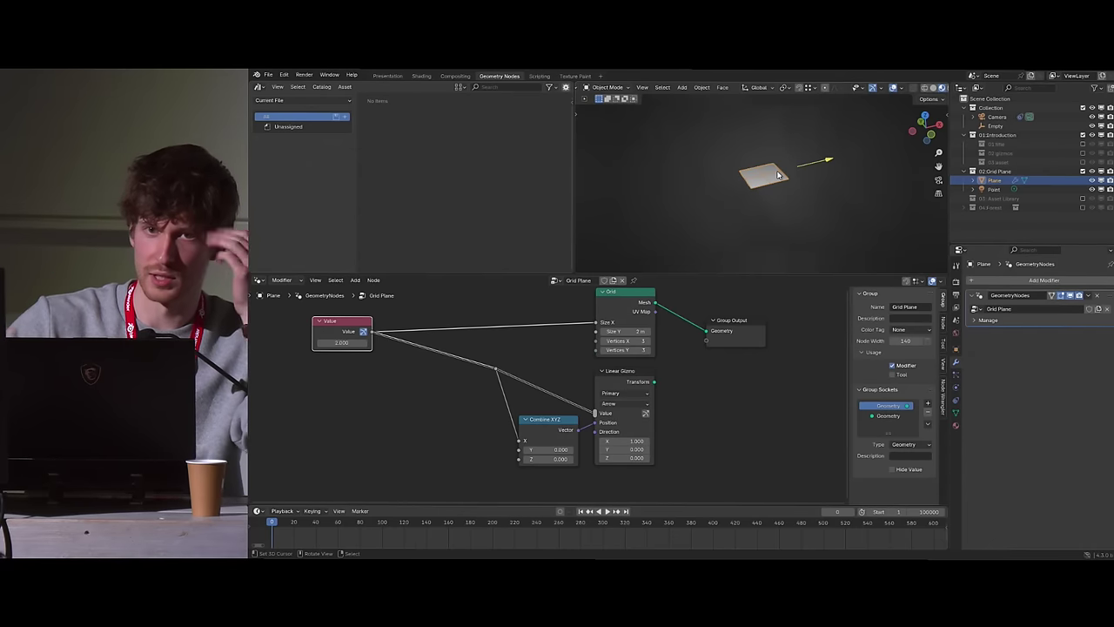
drag(828, 159, 876, 149)
right_click(876, 149)
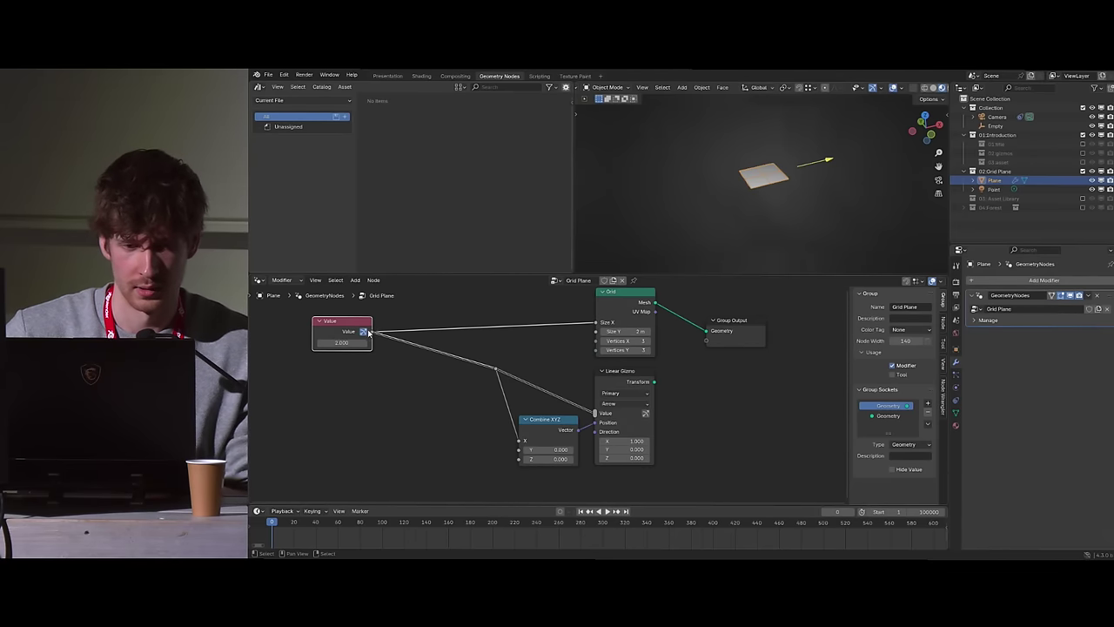
drag(371, 333, 399, 372)
text(mul)
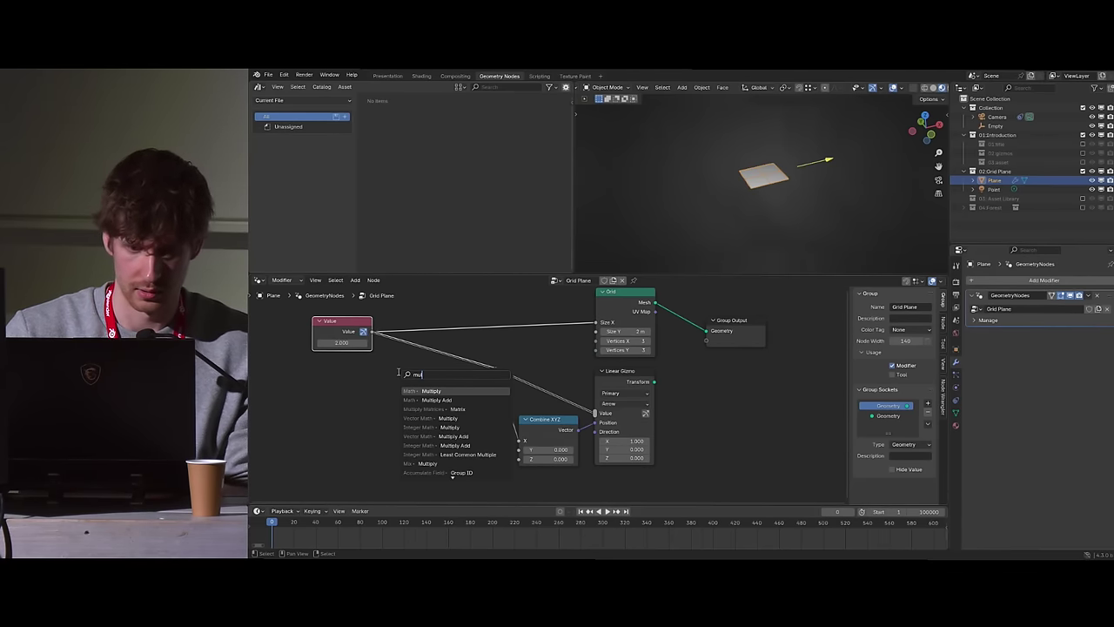
key(Return)
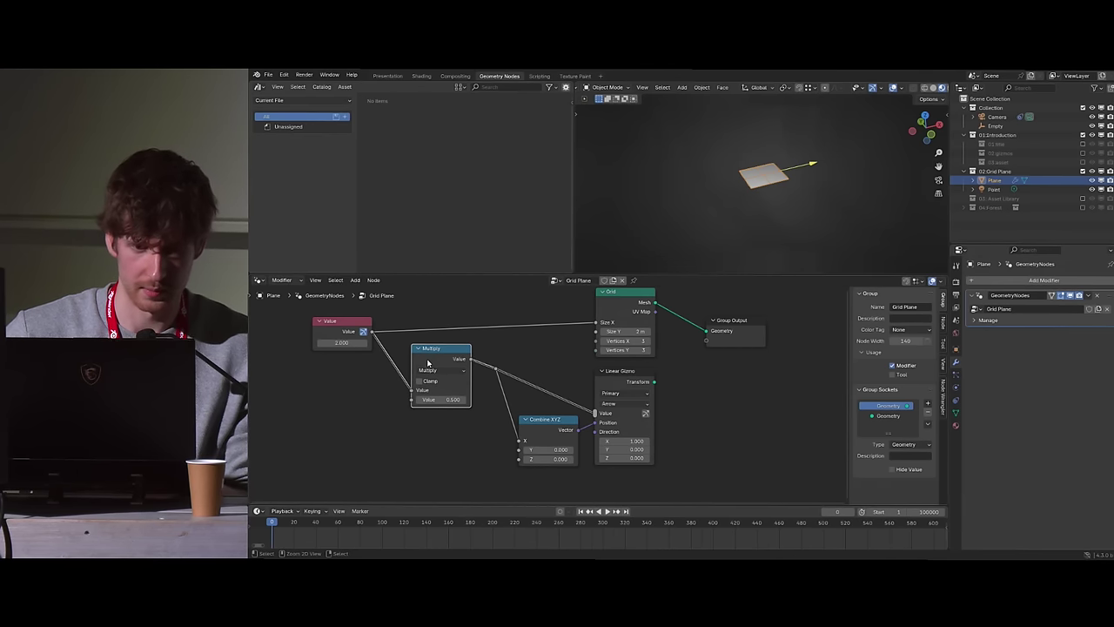
key(ctrl+x)
Insert a Multiply node with factor 0.5 between the Value node and the reroute, and space out the Value and Multiply nodes
drag(371, 332, 418, 424)
text(mult)
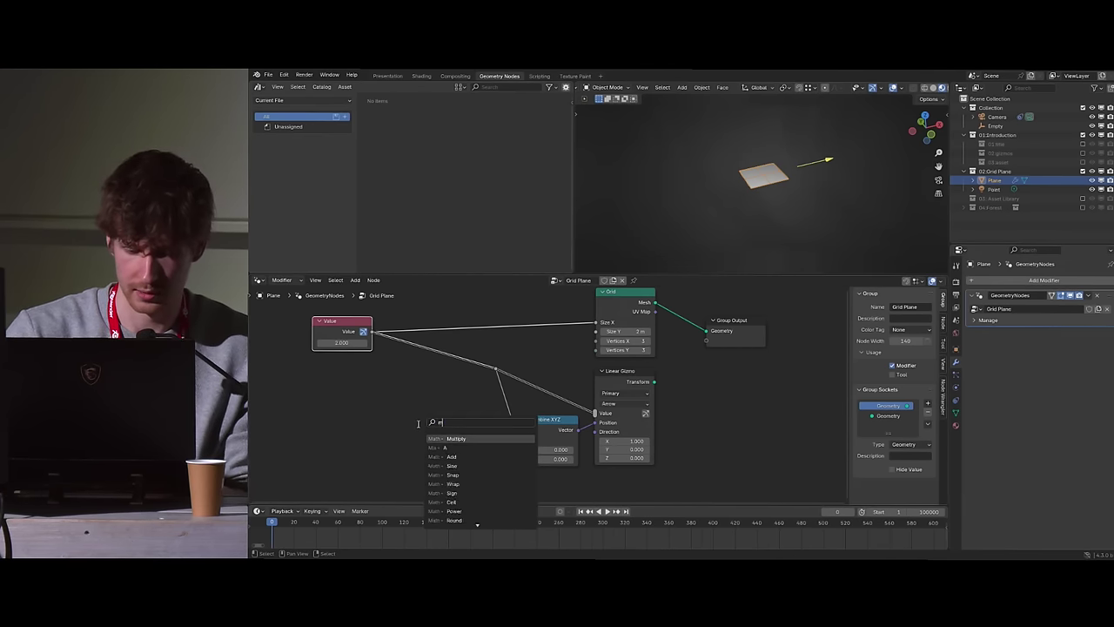
key(Return)
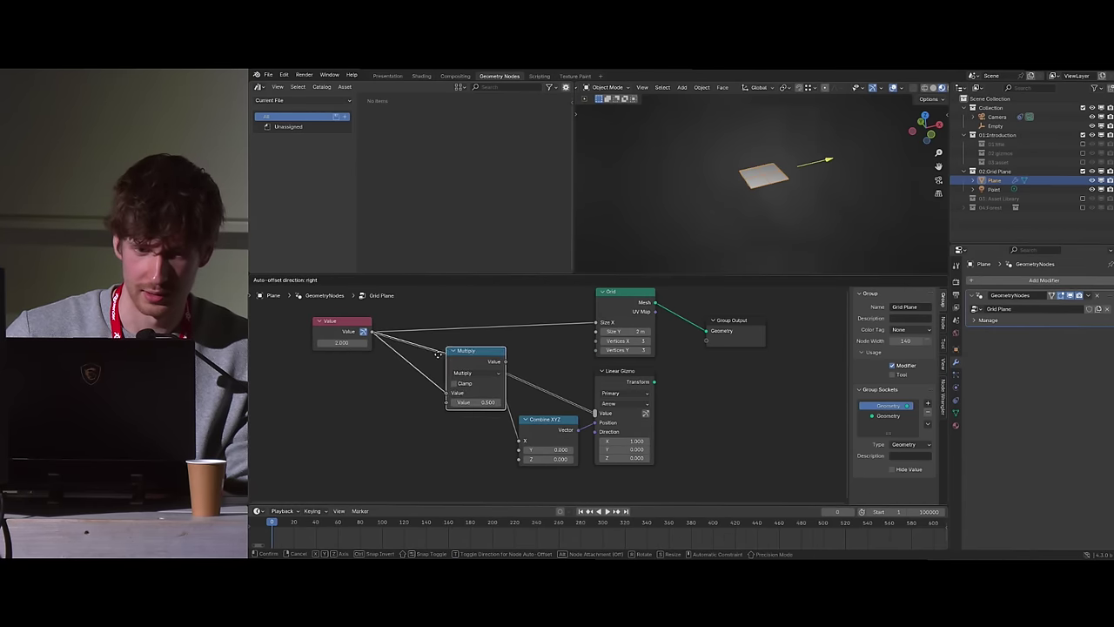
click(403, 349)
drag(348, 333, 319, 336)
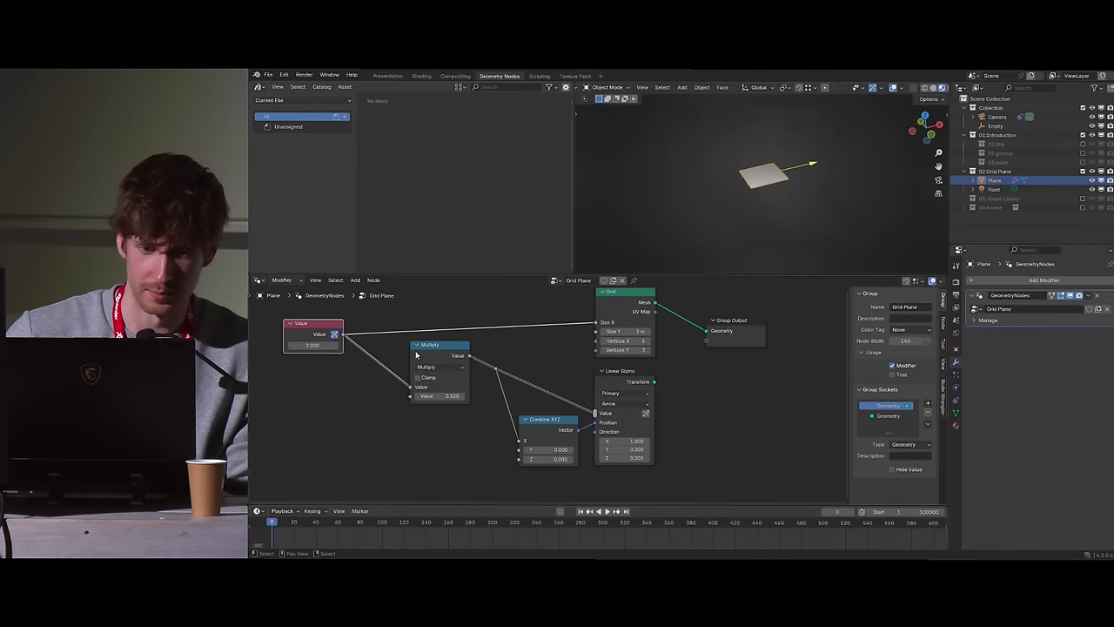
drag(416, 355, 399, 361)
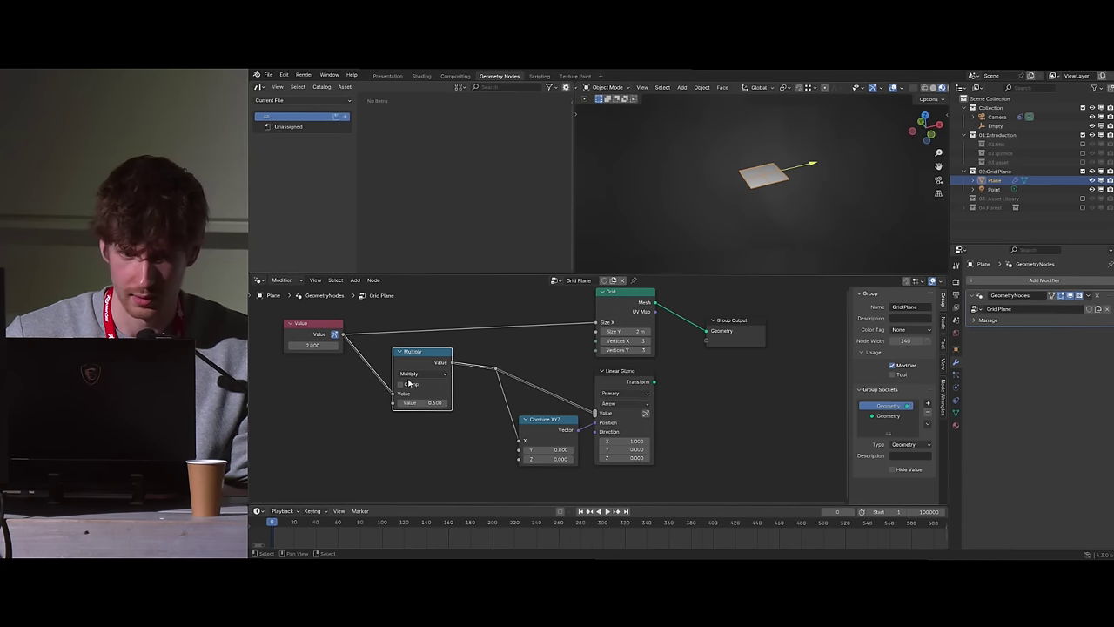
Move the reroute and the Multiply node lower to align them with the Linear Gizmo's Value input
scroll(786, 185, up, 5)
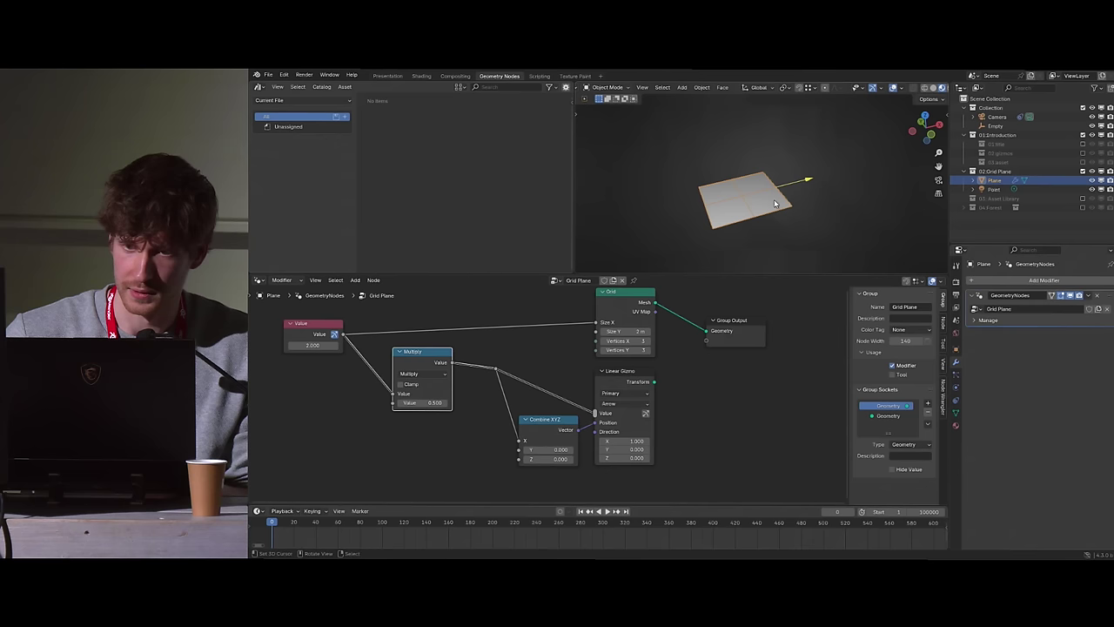
drag(427, 363, 418, 383)
right_click(421, 384)
click(494, 366)
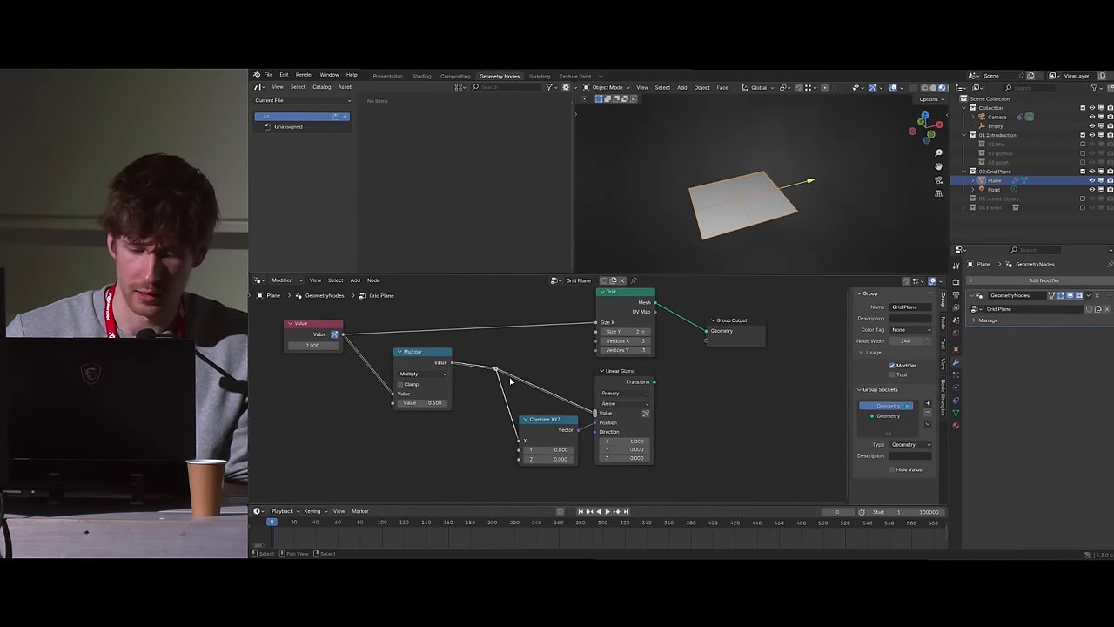
key(g)
click(505, 403)
drag(440, 362, 440, 383)
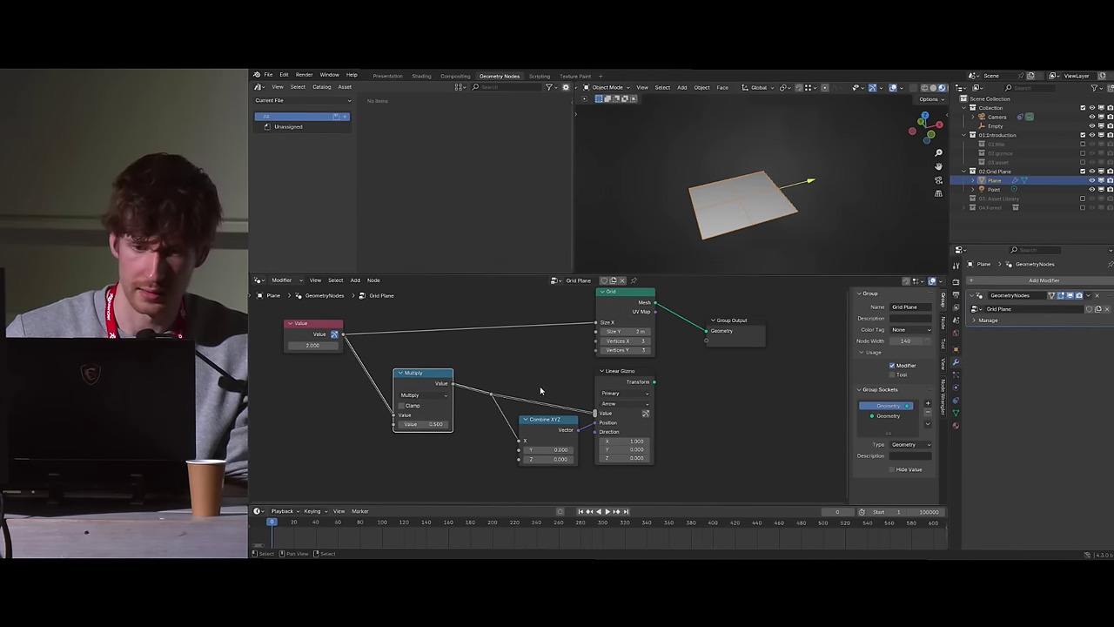
click(617, 384)
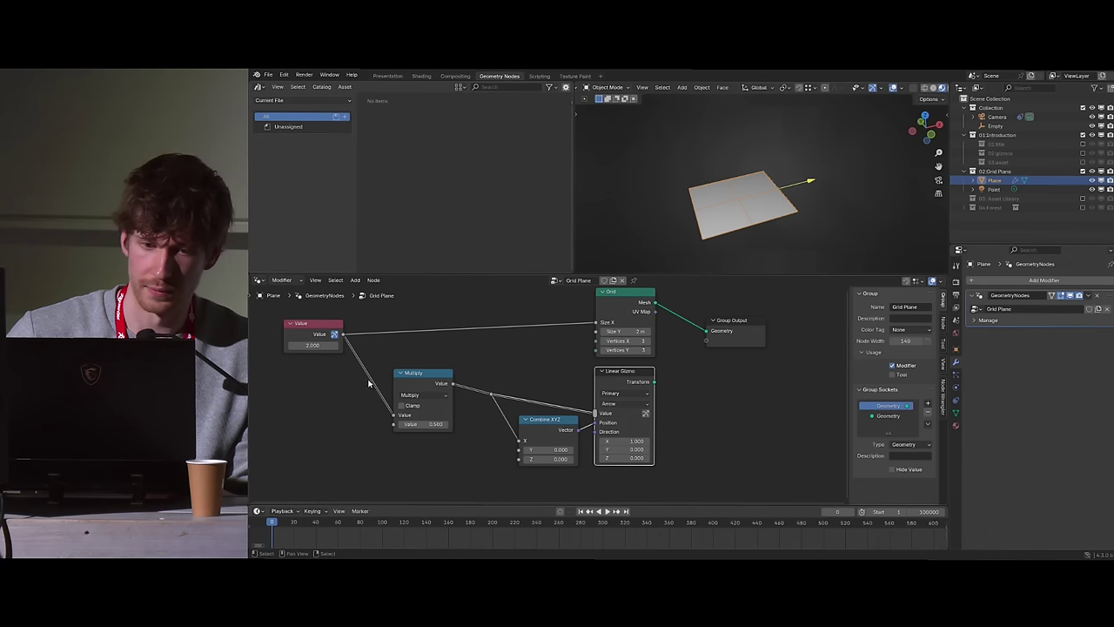
drag(628, 381, 676, 393)
right_click(676, 393)
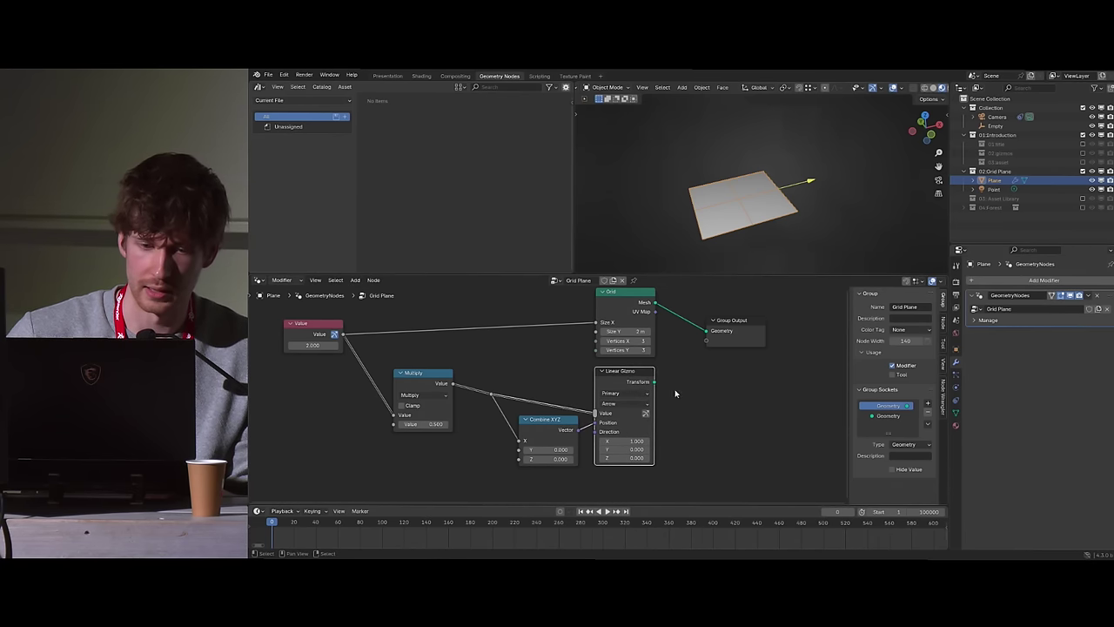
click(414, 380)
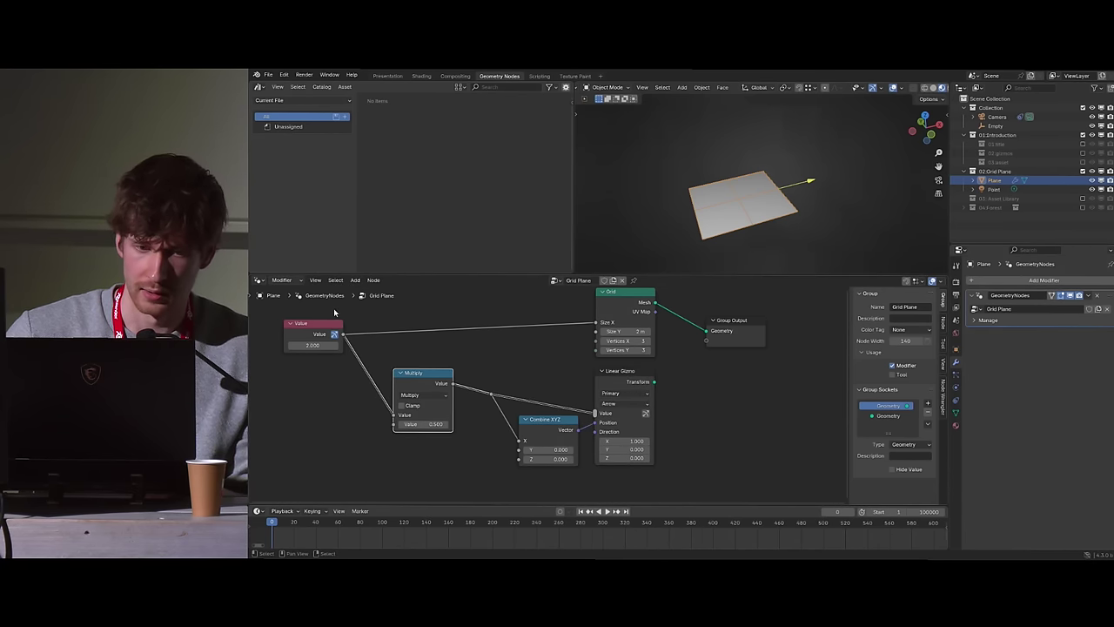
Test resizing the plane along X with the arrow gizmo now driven through the Multiply node
drag(803, 190, 857, 163)
key(Escape)
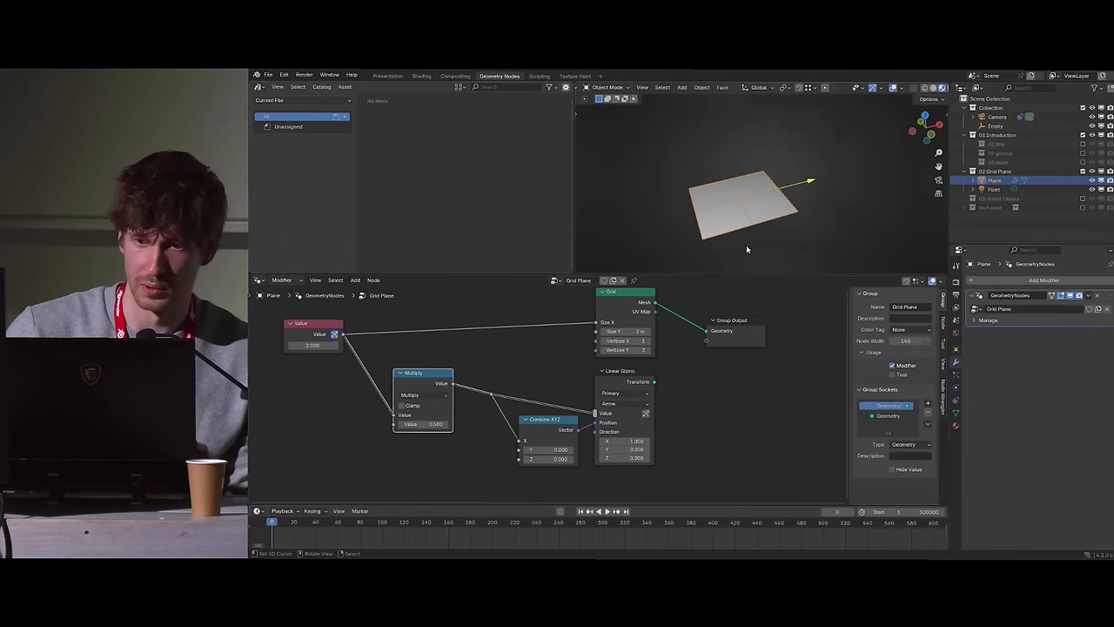
drag(794, 188, 815, 180)
right_click(796, 184)
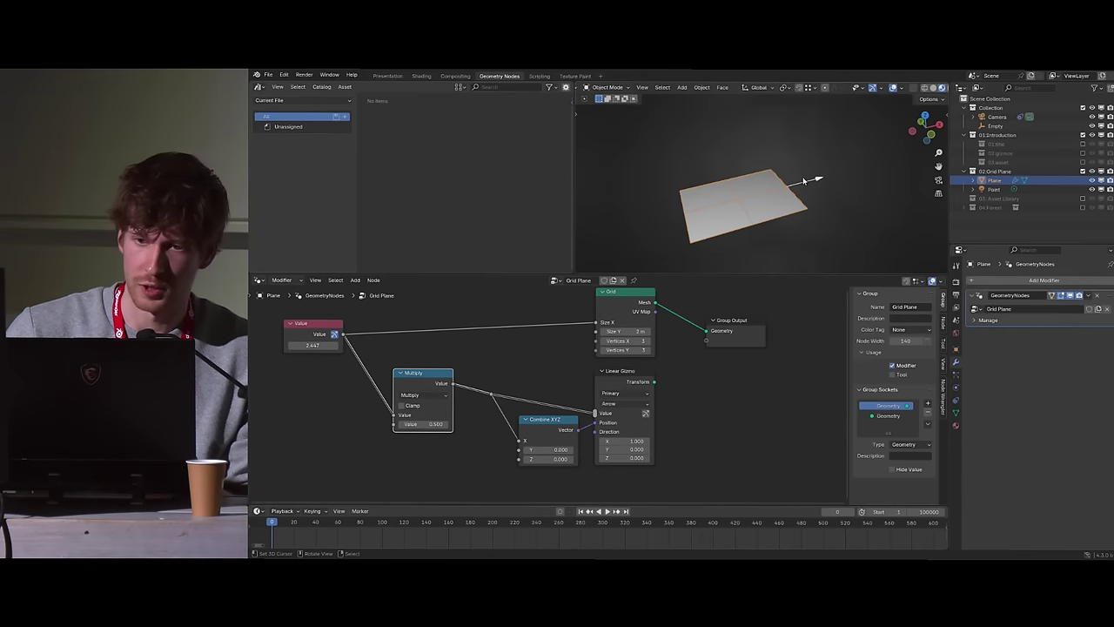
drag(815, 180, 854, 178)
right_click(855, 178)
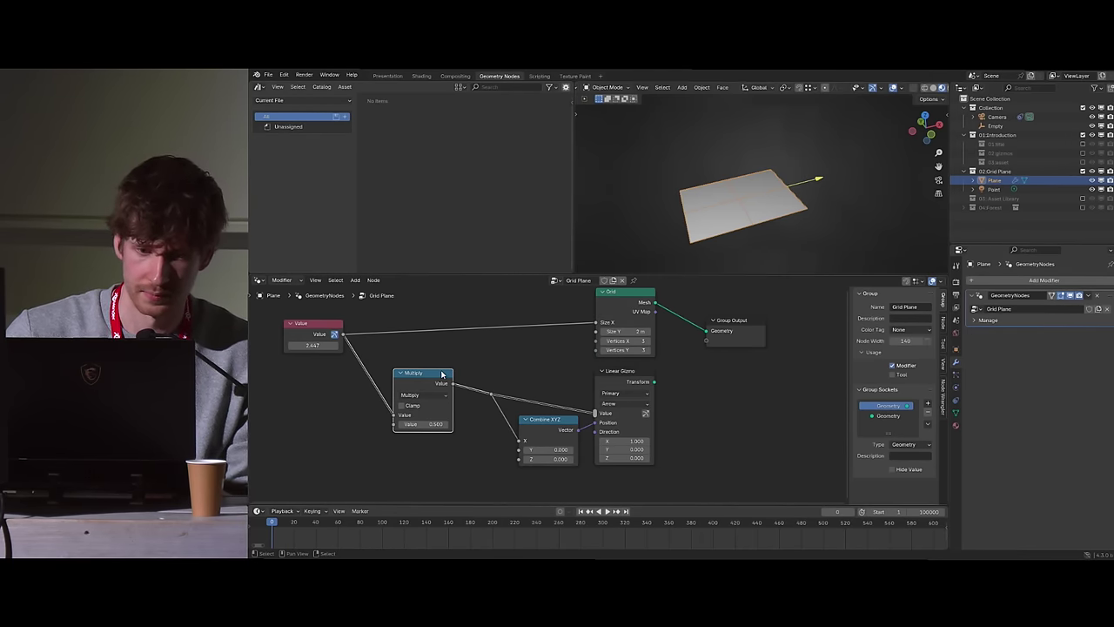
Nudge the Multiply node slightly, then try the X arrow gizmo once more and cancel the change
drag(441, 374, 429, 389)
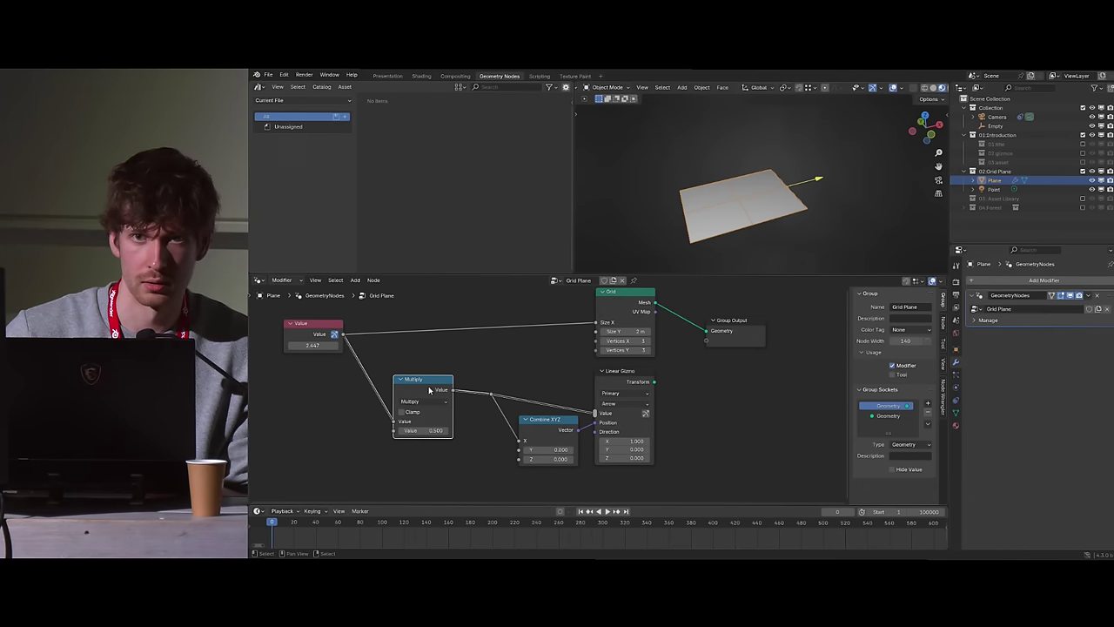
drag(433, 391, 441, 389)
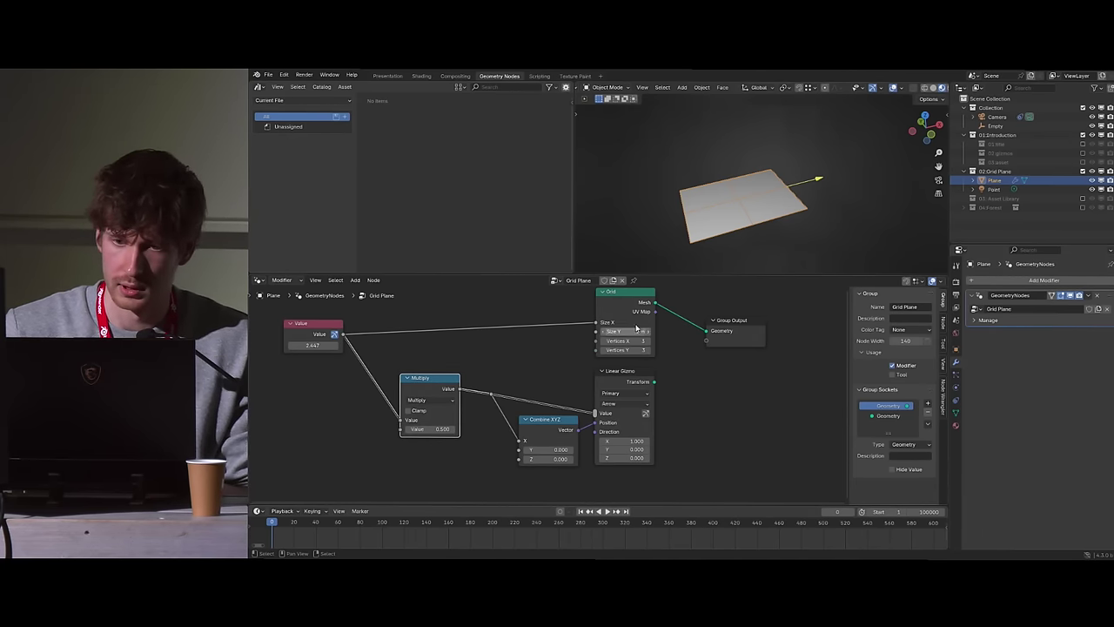
drag(818, 178, 855, 173)
right_click(856, 173)
Connect the Value node directly to the Linear Gizmo's Value in place of the Multiply output, and lower the Multiply and reroute nodes
drag(344, 335, 595, 412)
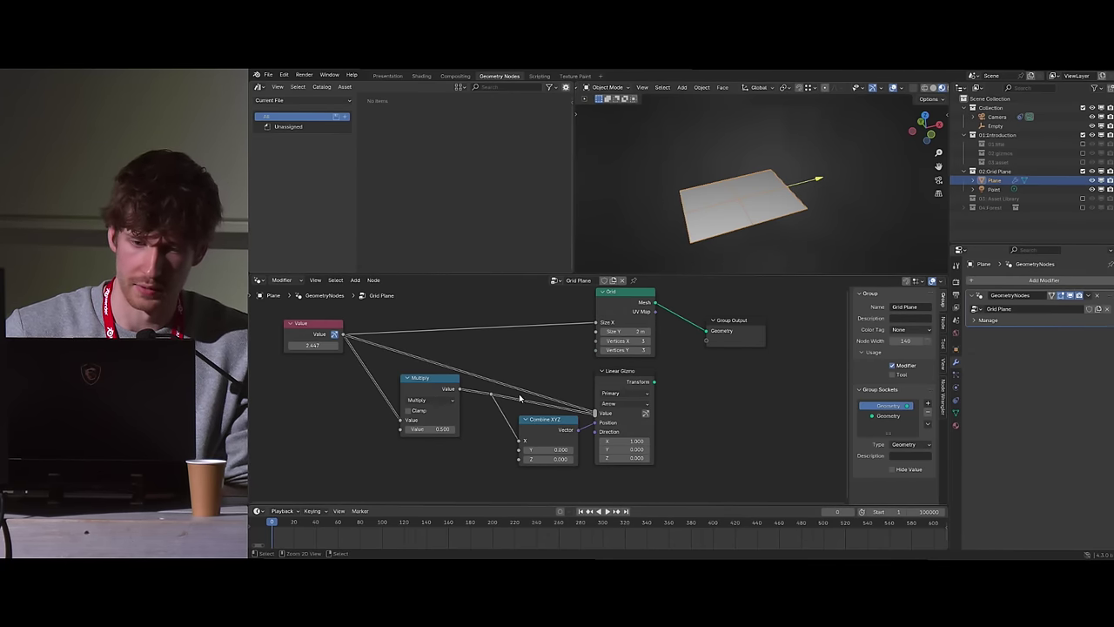
ctrl+right_drag(519, 394, 528, 408)
drag(441, 385, 495, 400)
right_click(439, 398)
key(g)
click(490, 408)
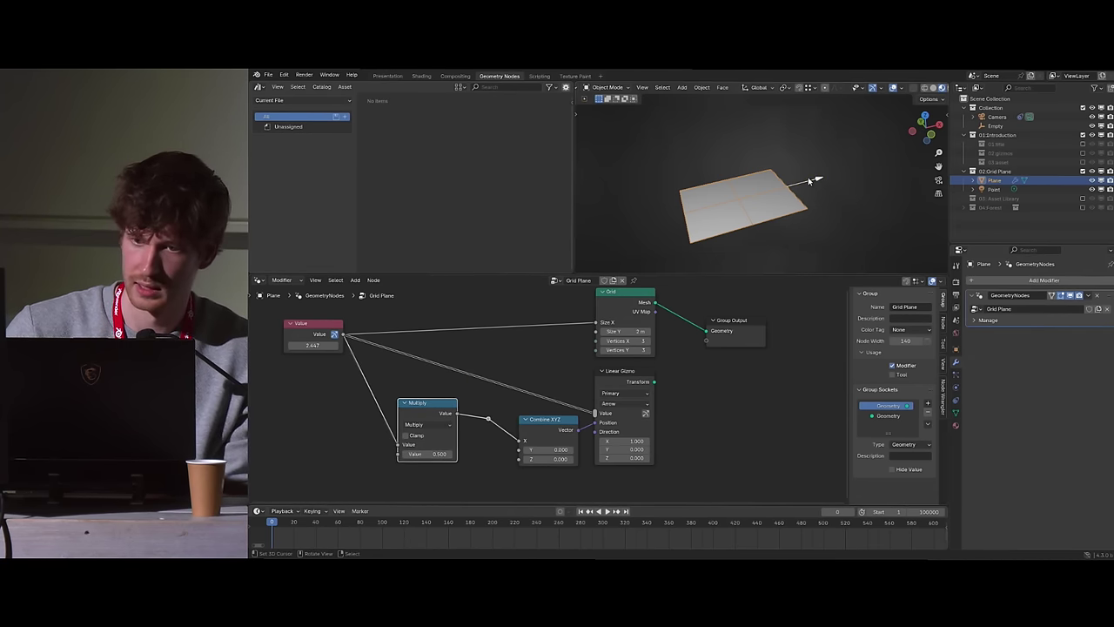
Test stretching and shrinking the plane along X with the arrow while the gizmo bypasses the Multiply node
drag(809, 180, 853, 163)
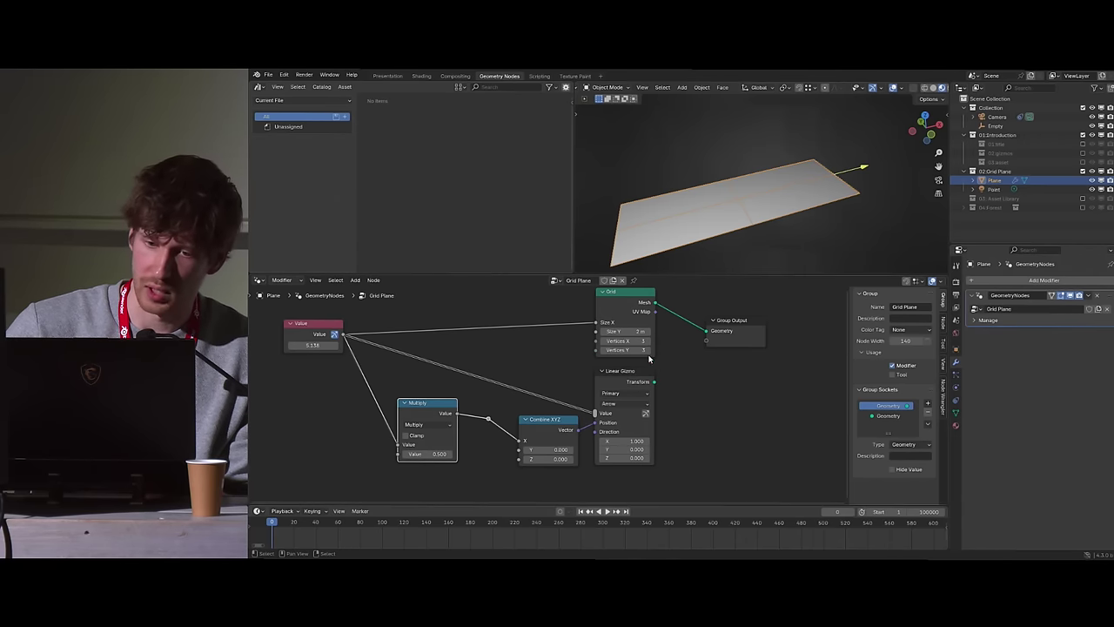
mouse_move(566, 428)
mouse_down()
mouse_move(553, 418)
mouse_move(542, 443)
mouse_move(549, 431)
mouse_up()
drag(860, 166, 797, 189)
right_click(802, 186)
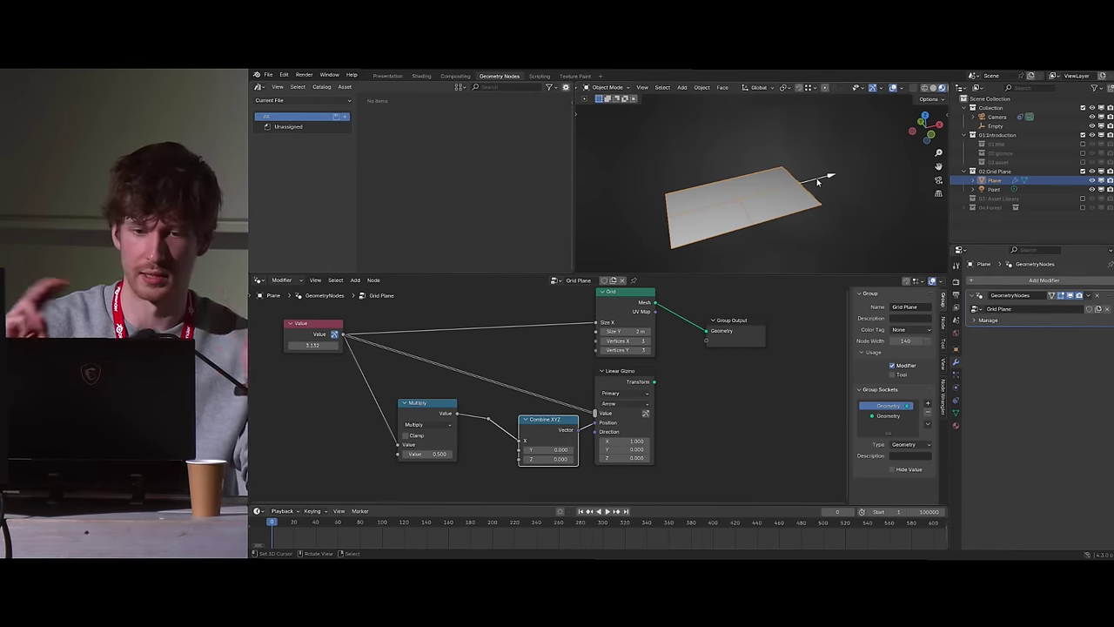
Replace the direct Value link at the Linear Gizmo with the rerouted Multiply output, and shrink the plane along X with the arrow
ctrl+right_drag(524, 376, 511, 400)
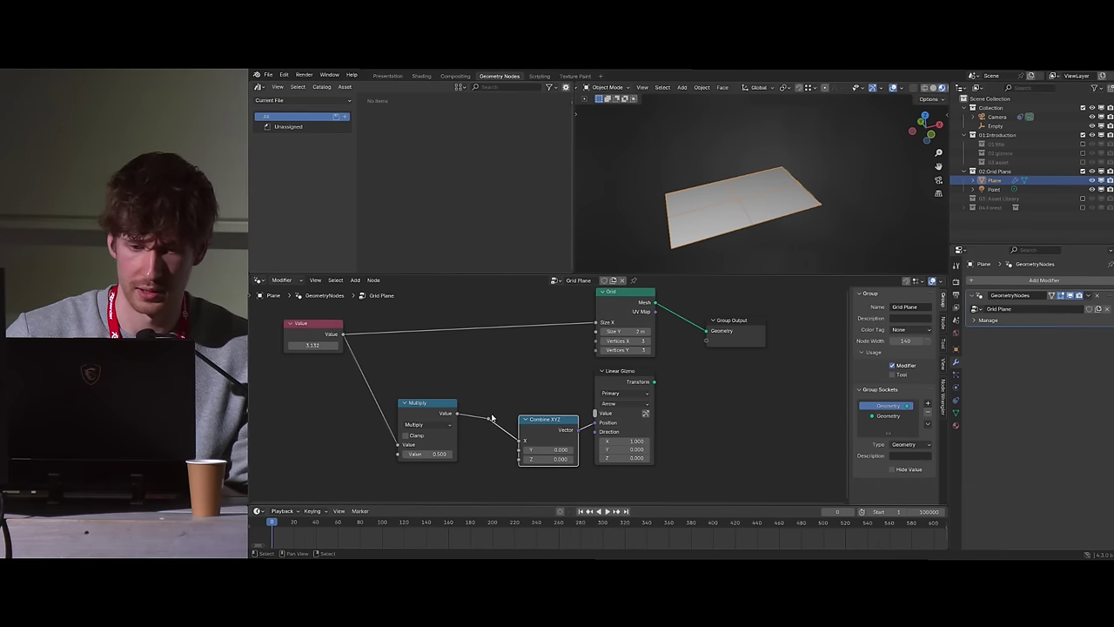
mouse_move(490, 419)
mouse_down()
mouse_move(595, 413)
mouse_move(542, 432)
mouse_up()
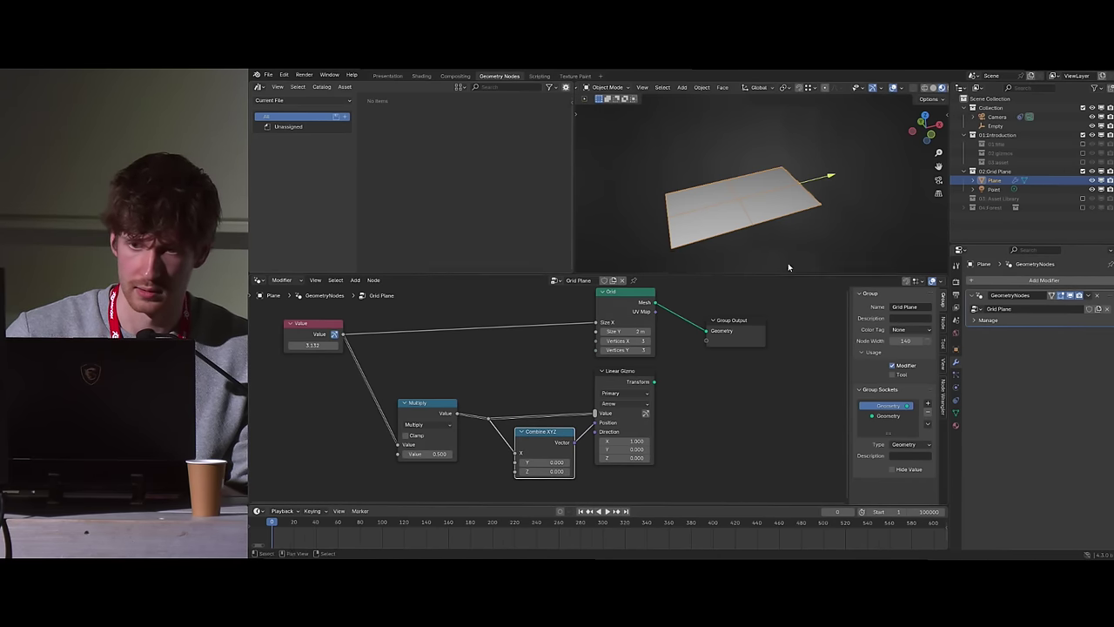
drag(836, 171, 809, 178)
Duplicate the Multiply, reroute, Combine XYZ and Linear Gizmo nodes below the originals, and duplicate the Value node beside them
drag(422, 364, 613, 460)
key(shift+d)
click(638, 485)
scroll(589, 425, down, 2)
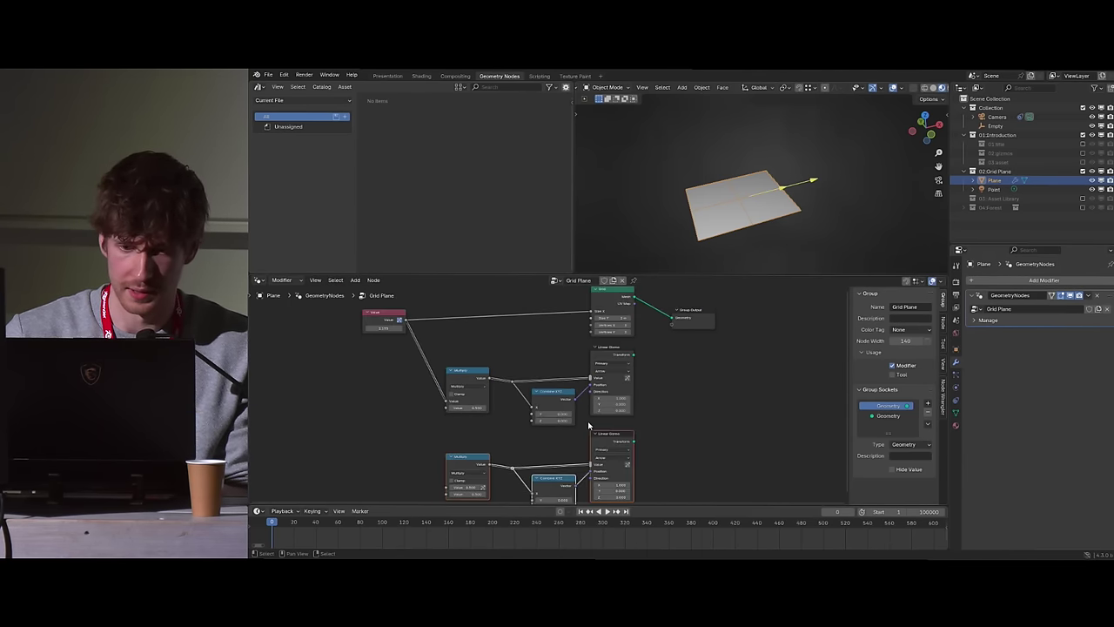
mouse_move(649, 382)
middle_down()
mouse_move(668, 351)
mouse_move(637, 396)
middle_up()
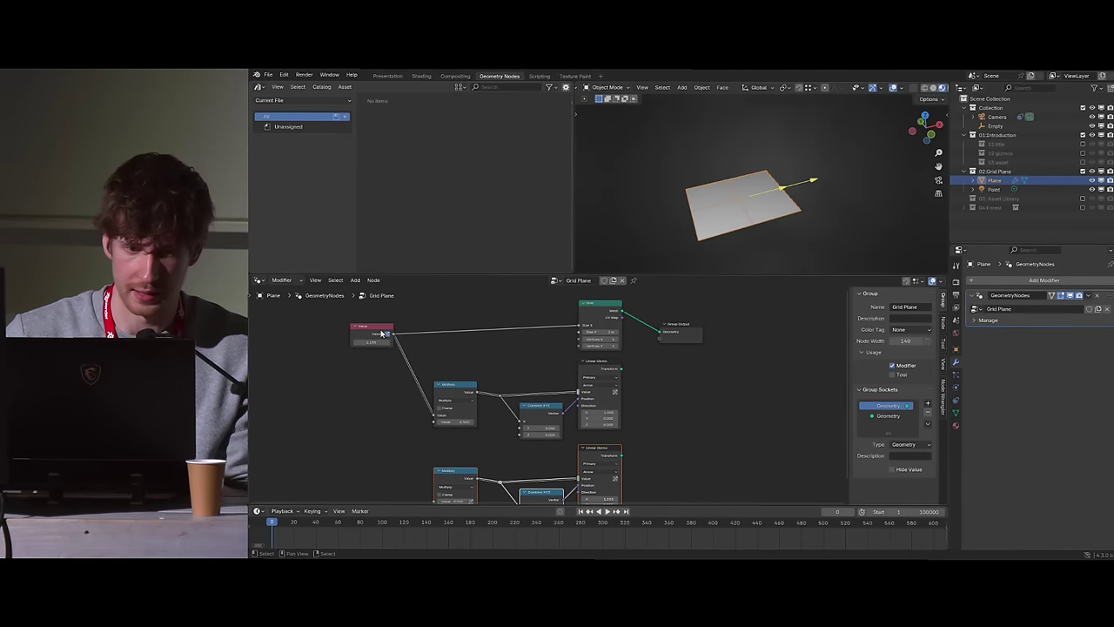
key(shift+d)
click(360, 449)
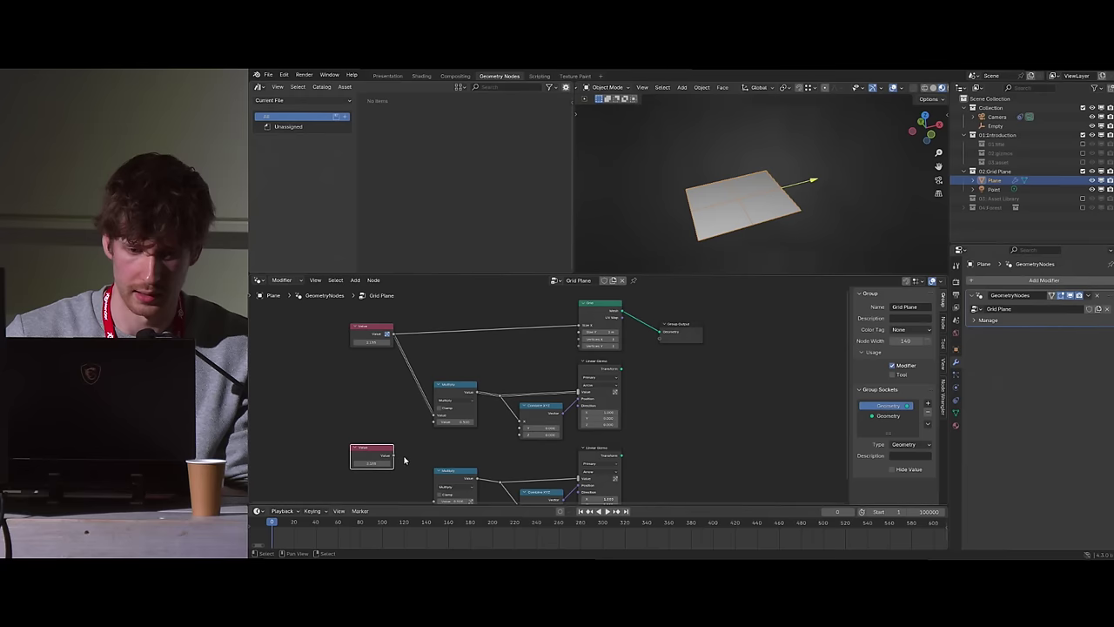
Connect the duplicated Value node to the Grid's Size Y and the duplicated Multiply, and move Group Output farther from the Grid
middle_drag(405, 460, 397, 434)
drag(398, 422, 582, 325)
middle_drag(669, 353, 653, 353)
drag(660, 336, 723, 333)
Switch the duplicated Combine XYZ input to Y and its Linear Gizmo's Direction to X 0, Y 1, testing the new arrow
middle_drag(594, 499, 612, 450)
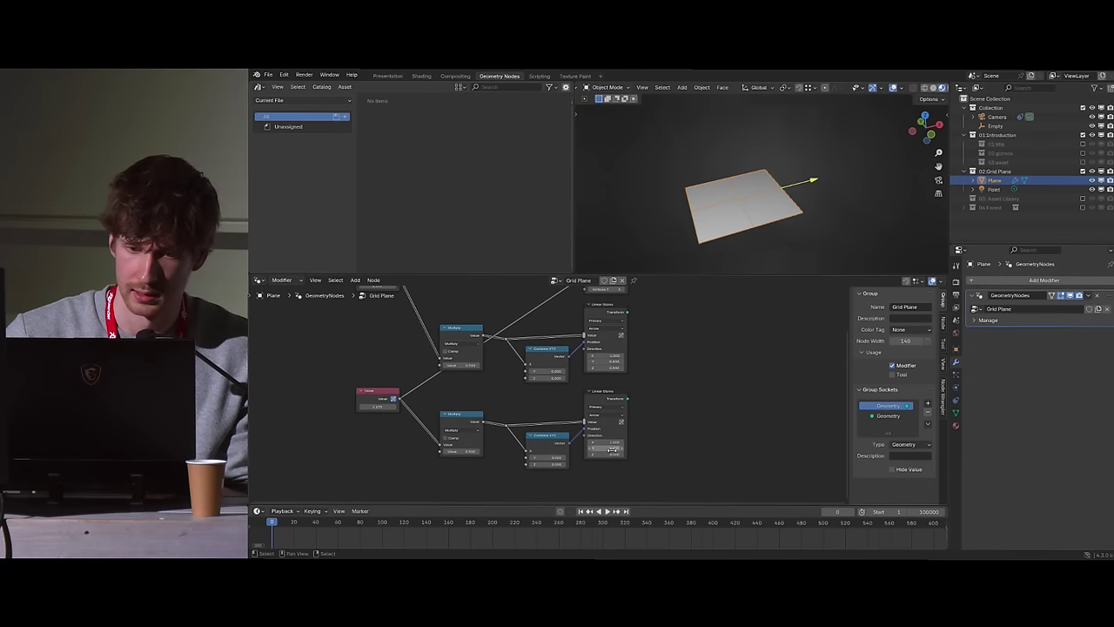
click(534, 454)
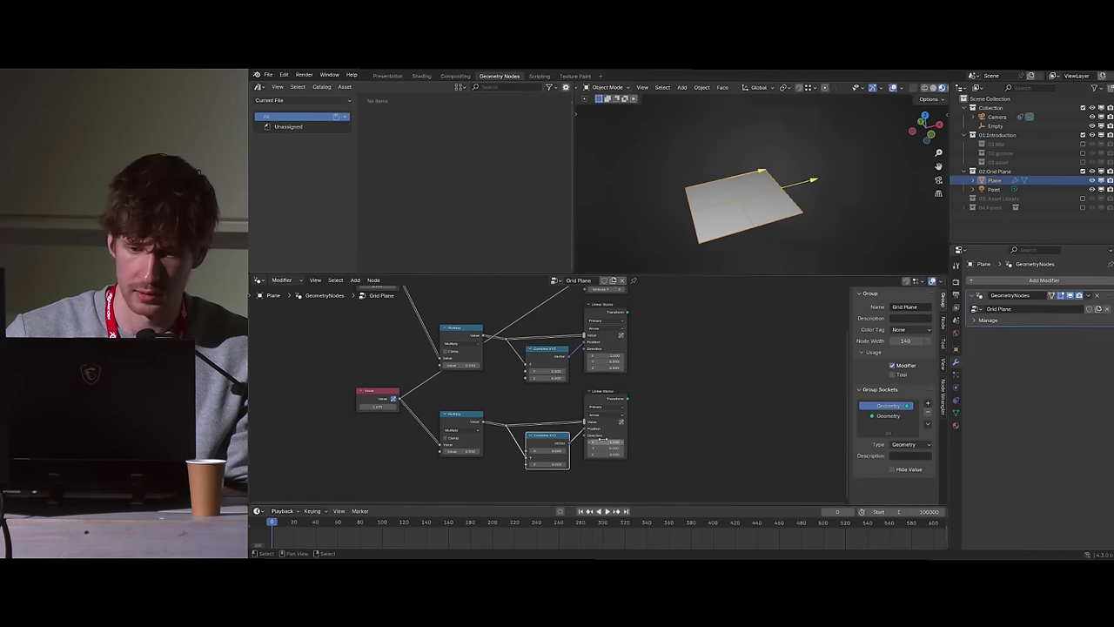
key(Tab)
text(1)
key(Return)
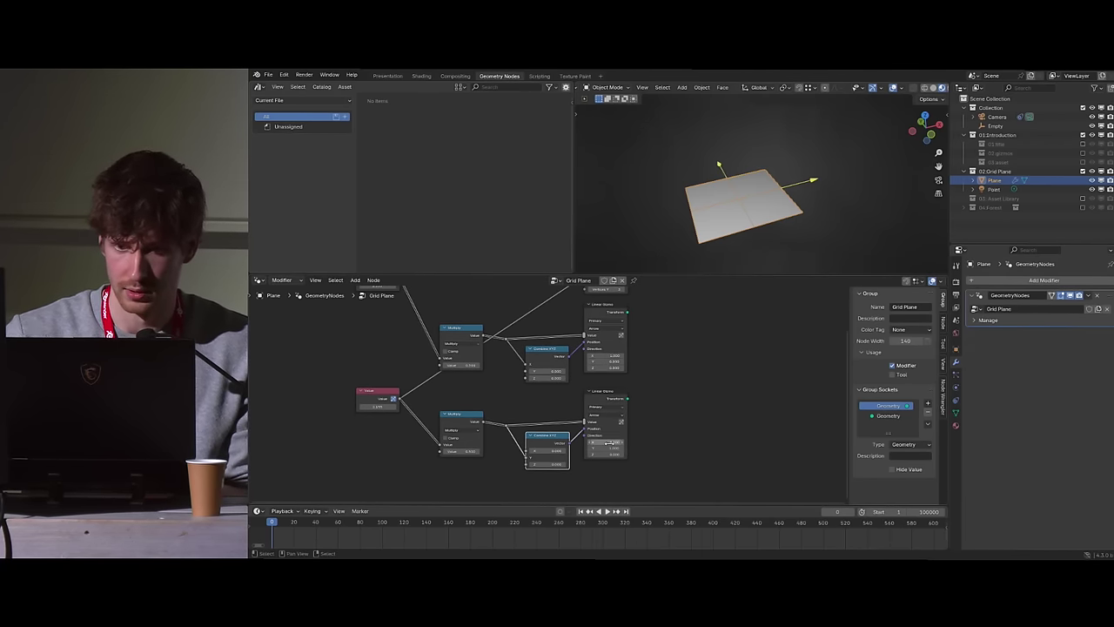
mouse_move(727, 167)
mouse_down()
mouse_move(711, 145)
mouse_move(721, 167)
mouse_up()
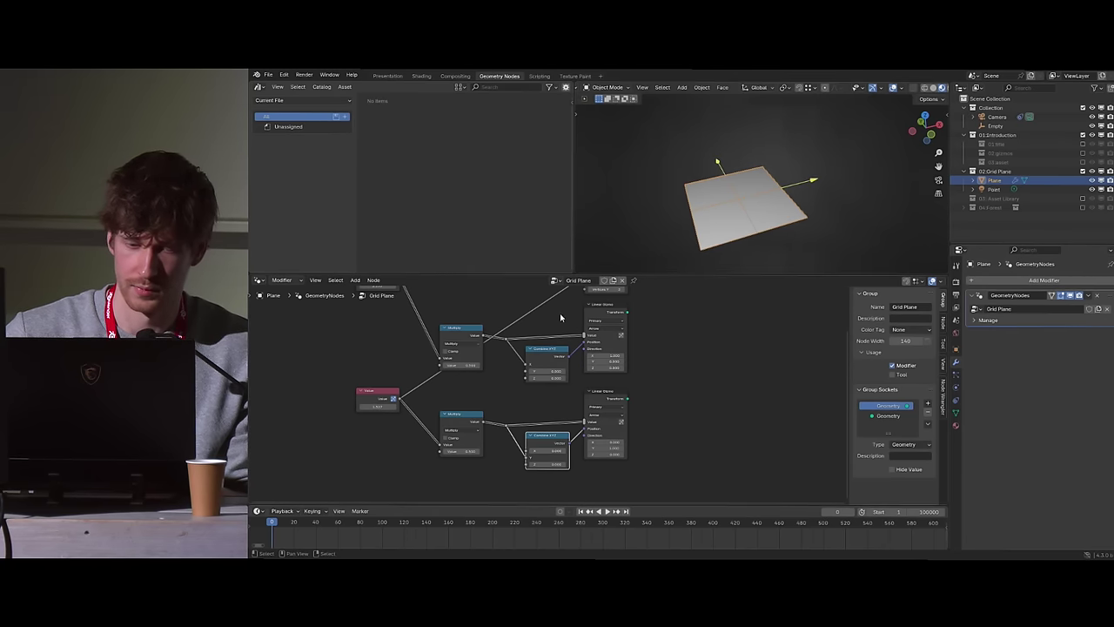
Move both sets of Multiply, Combine XYZ and Linear Gizmo nodes down to leave space beneath the Grid
scroll(610, 349, down, 1)
middle_drag(613, 350, 579, 406)
scroll(519, 391, down, 1)
drag(447, 369, 591, 491)
key(g)
drag(623, 439, 571, 420)
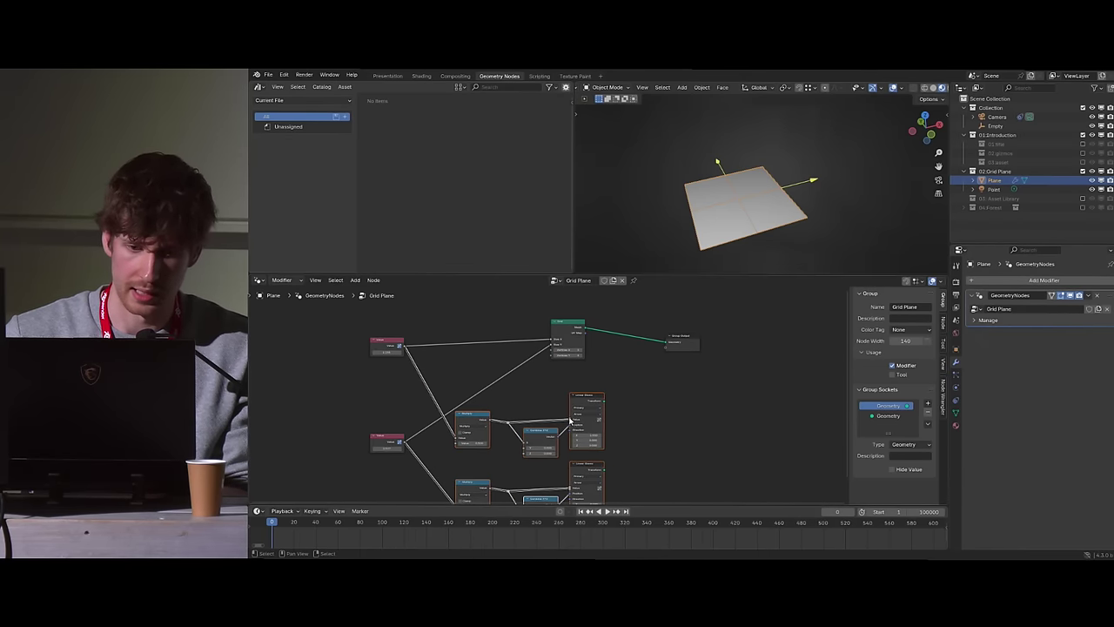
Spread out the Grid and Group Output nodes to leave more room above and beside the gizmo setups
middle_drag(557, 406, 544, 384)
key(g)
click(541, 378)
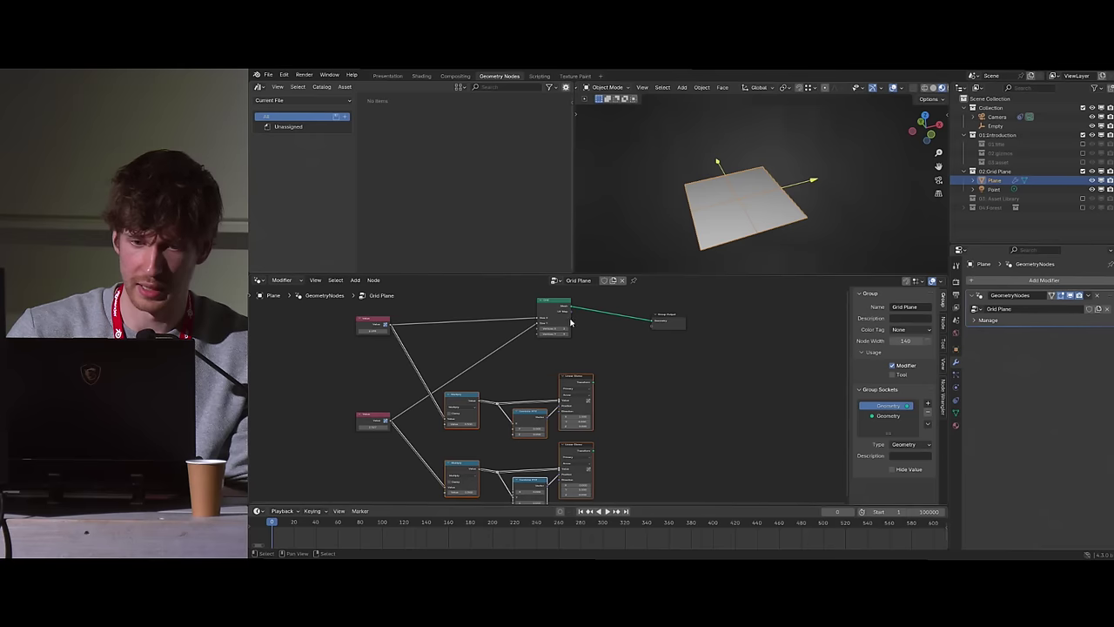
drag(567, 323, 538, 319)
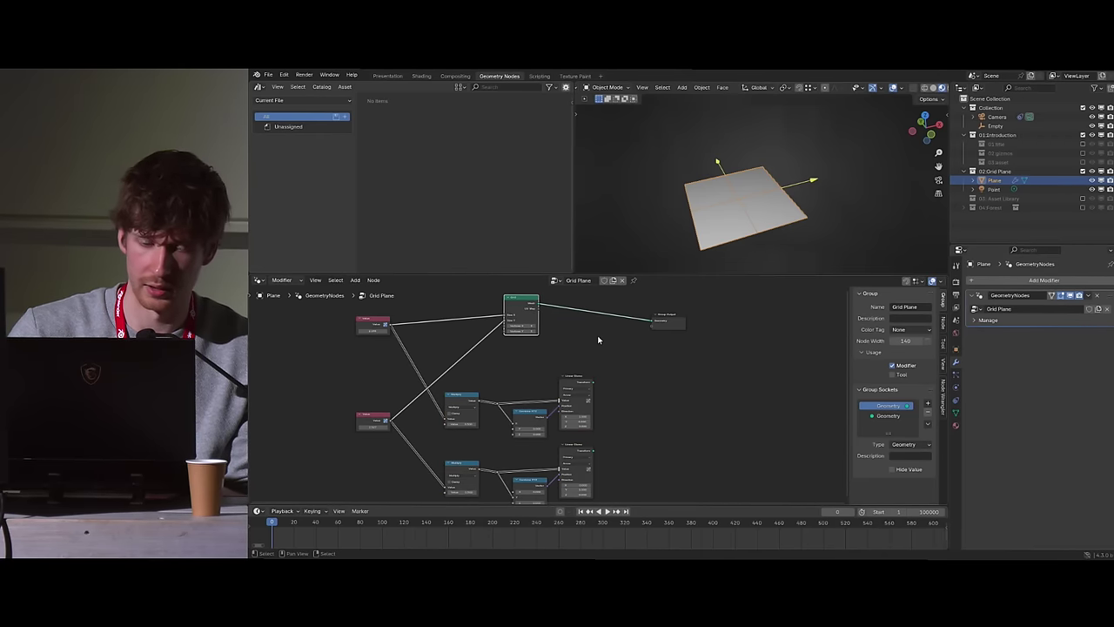
middle_drag(599, 340, 549, 341)
drag(613, 325, 735, 320)
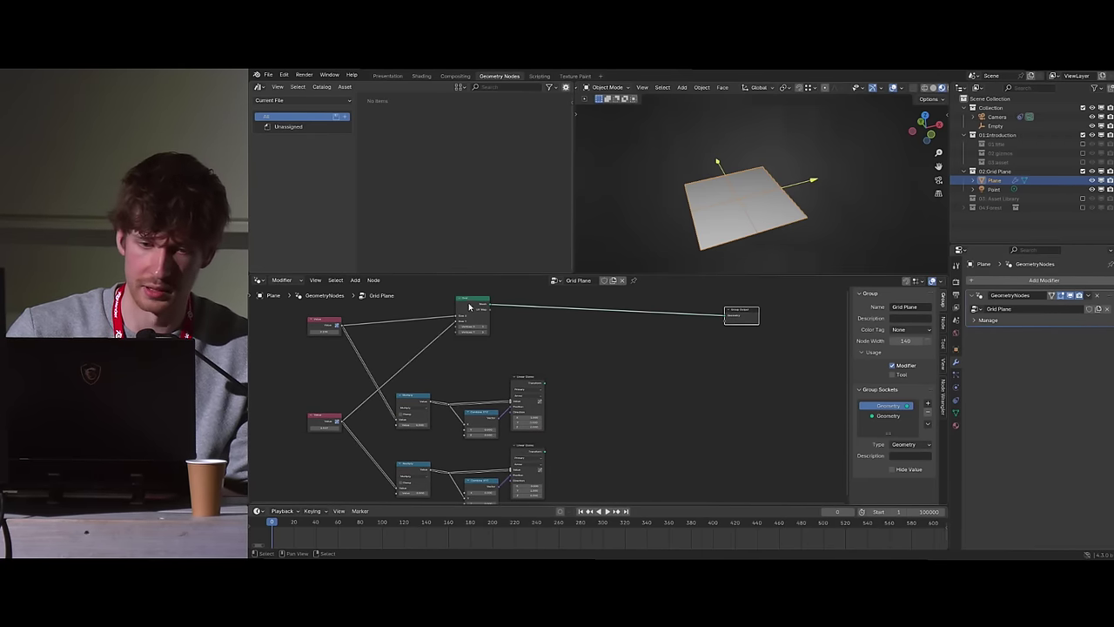
drag(469, 307, 586, 309)
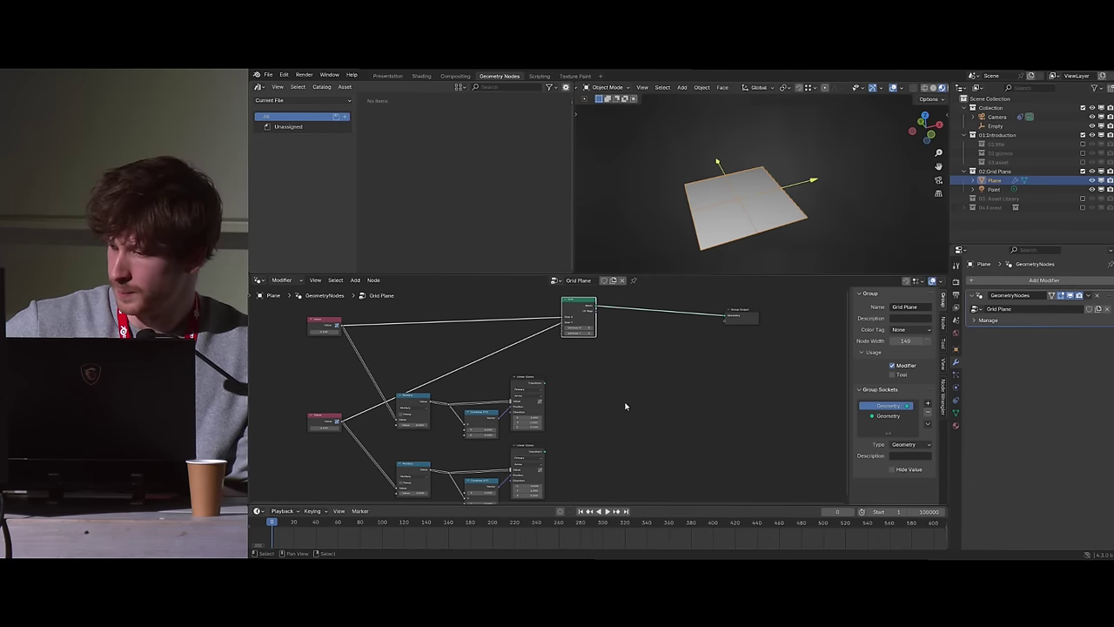
Move the two Value nodes and both Multiply, Combine XYZ and Linear Gizmo sets away from the Grid to free space
drag(595, 355, 368, 514)
drag(369, 307, 321, 448)
key(g)
click(409, 397)
drag(379, 364, 558, 484)
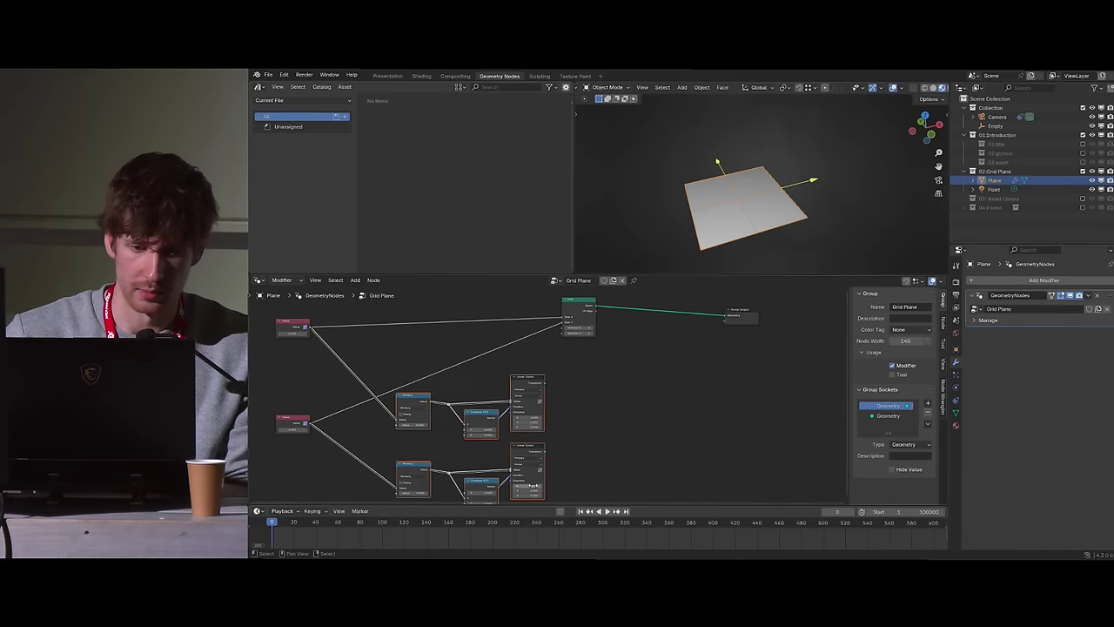
key(g)
click(525, 451)
click(644, 414)
Add a third Linear Gizmo node and place it in the open space beyond the two existing gizmo nodes
key(shift+a)
click(628, 352)
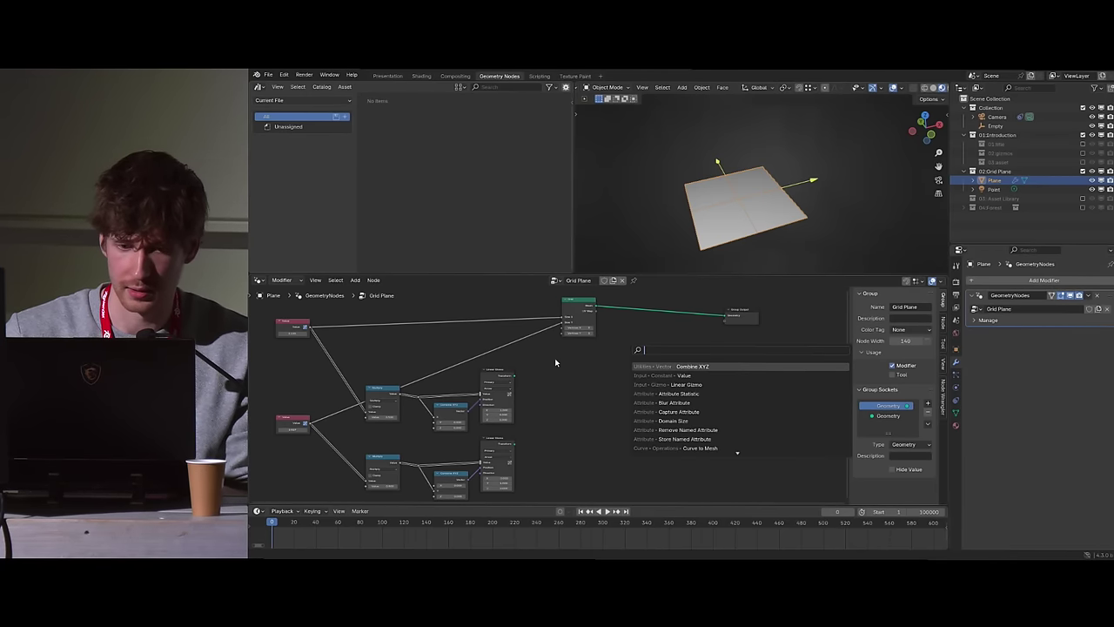
click(686, 384)
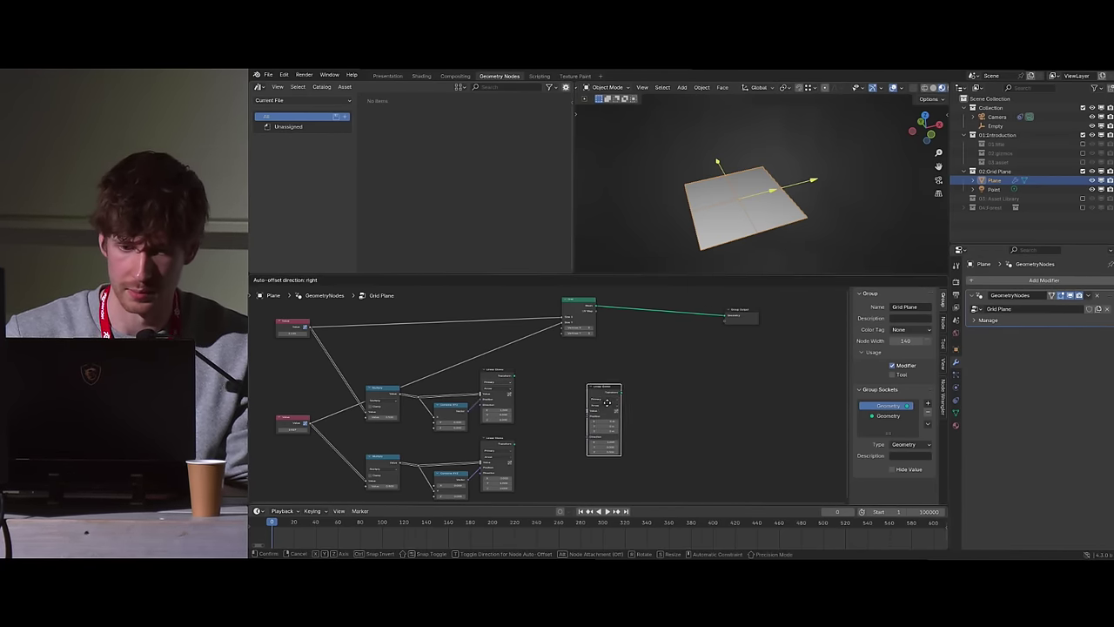
click(607, 403)
scroll(607, 402, up, 3)
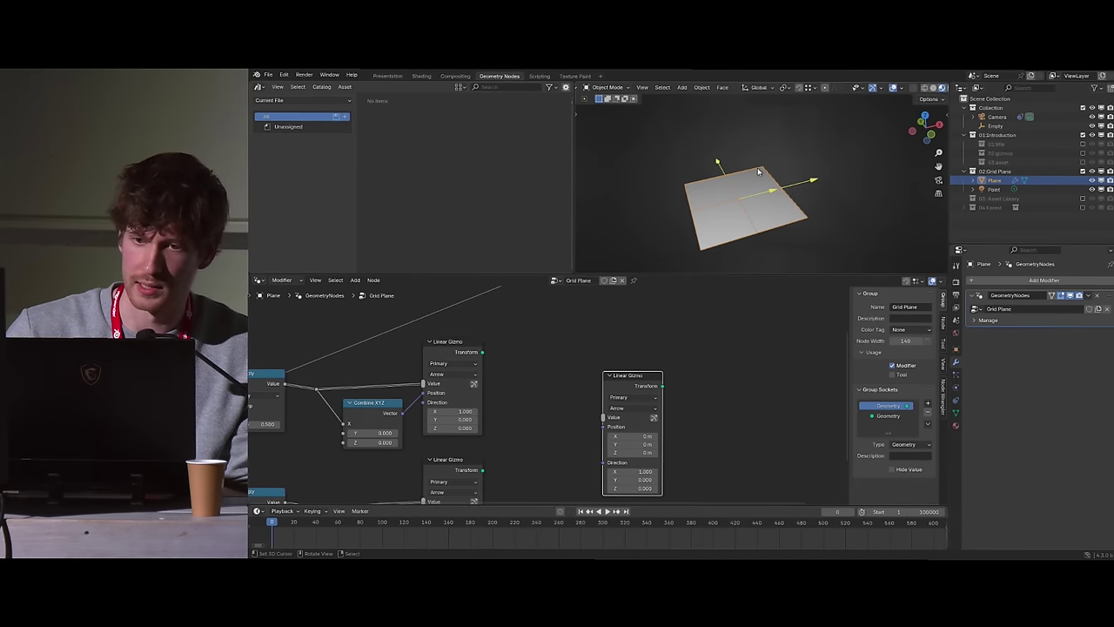
mouse_move(759, 172)
middle_down()
mouse_move(741, 202)
mouse_move(765, 184)
middle_up()
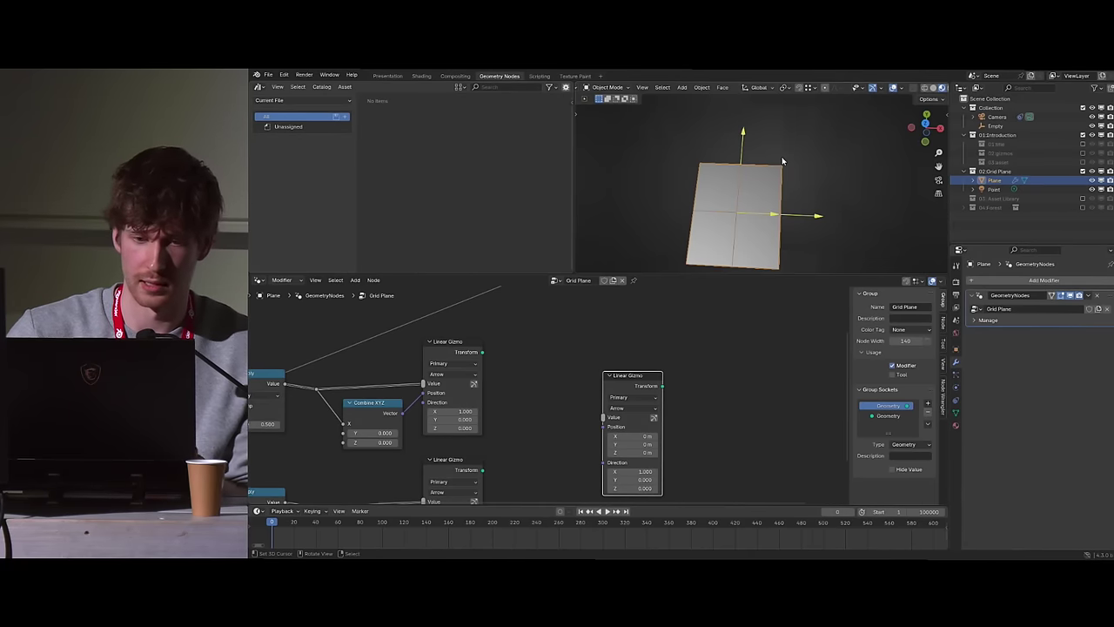
middle_drag(566, 371, 558, 323)
drag(630, 343, 706, 353)
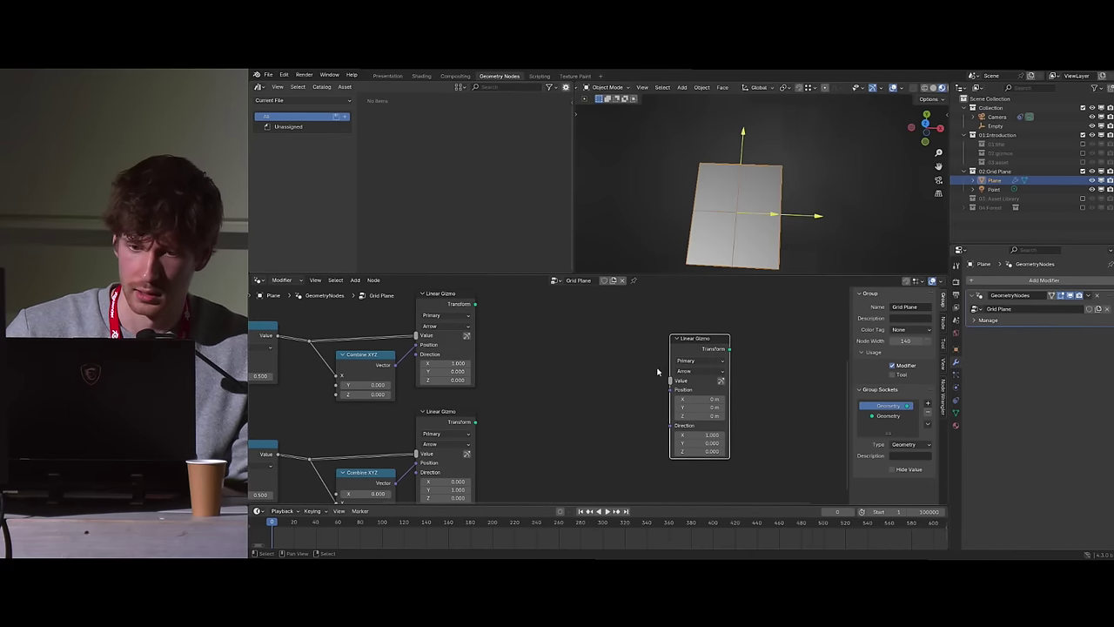
scroll(620, 366, down, 4)
middle_drag(481, 364, 587, 379)
scroll(602, 380, down, 3)
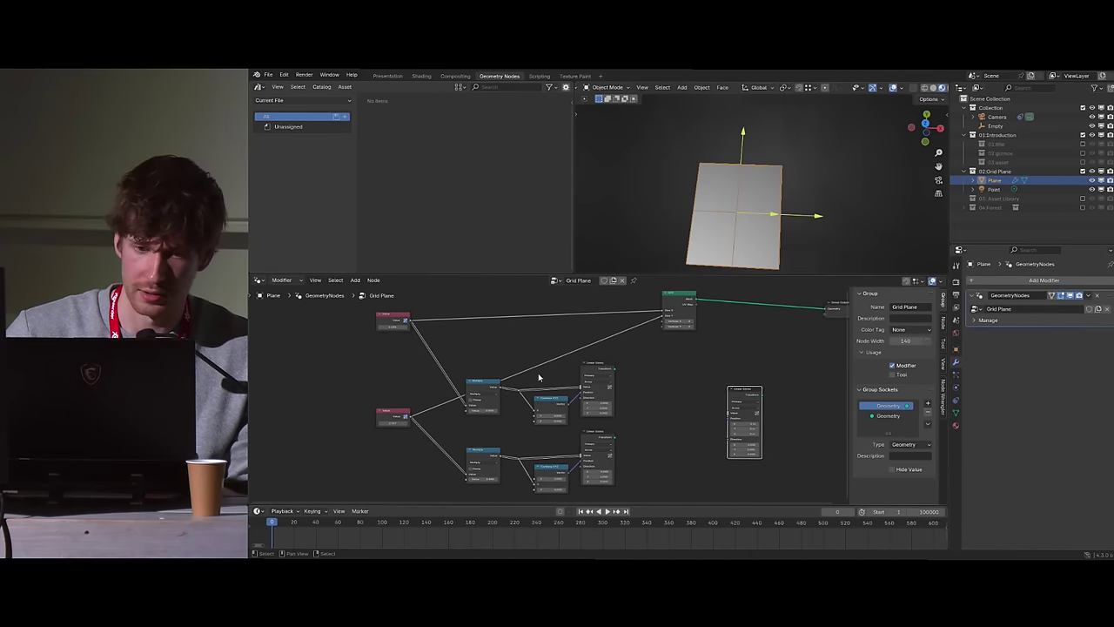
scroll(695, 415, up, 1)
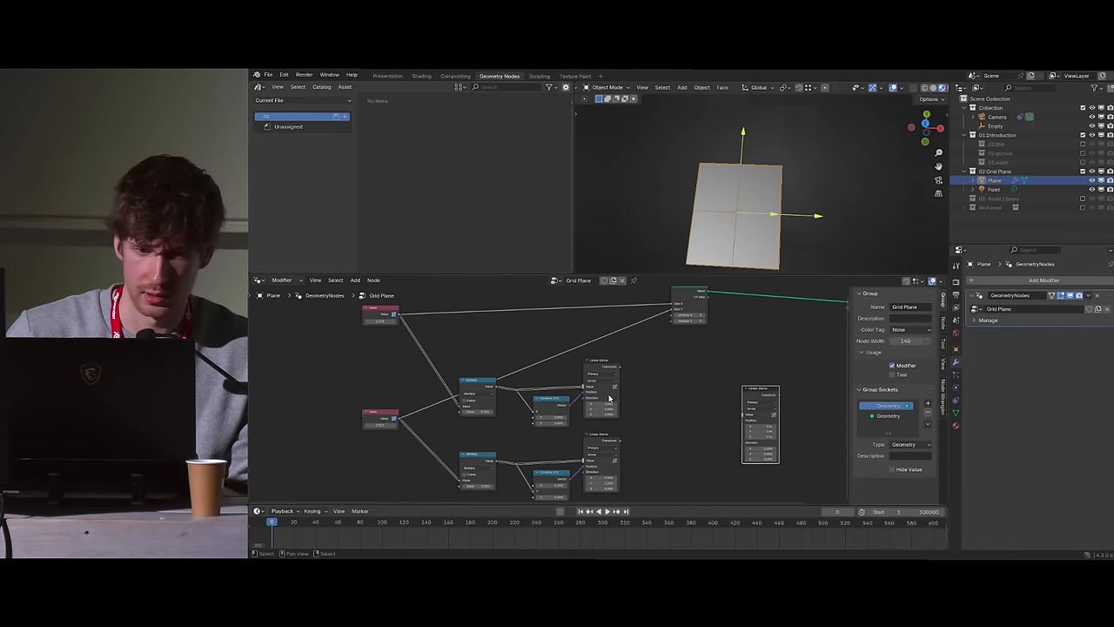
key(g)
right_click(686, 374)
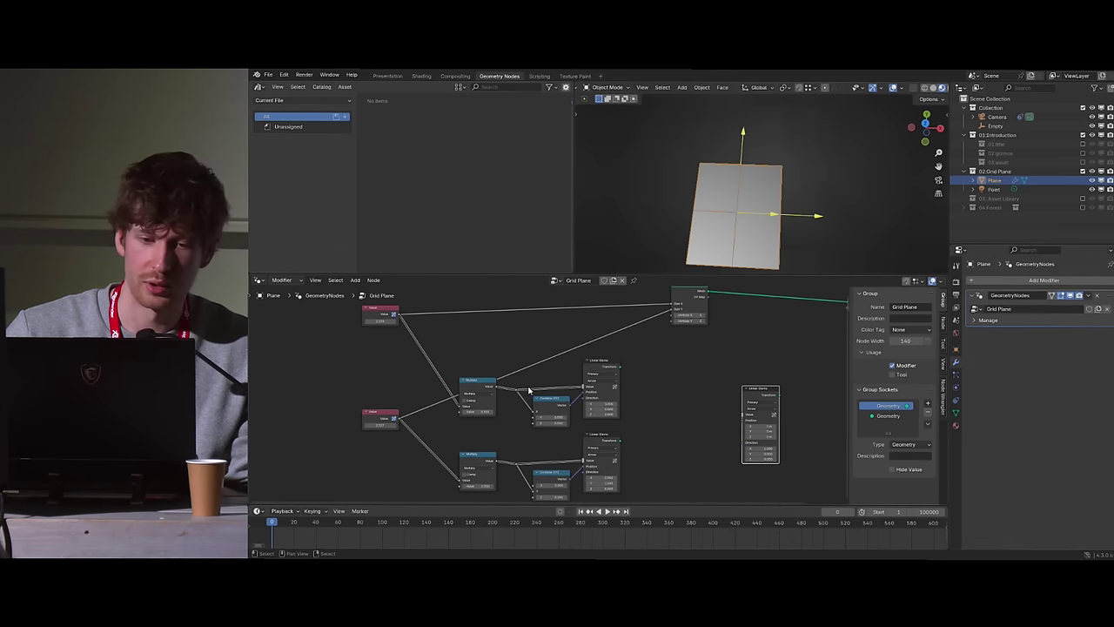
click(391, 318)
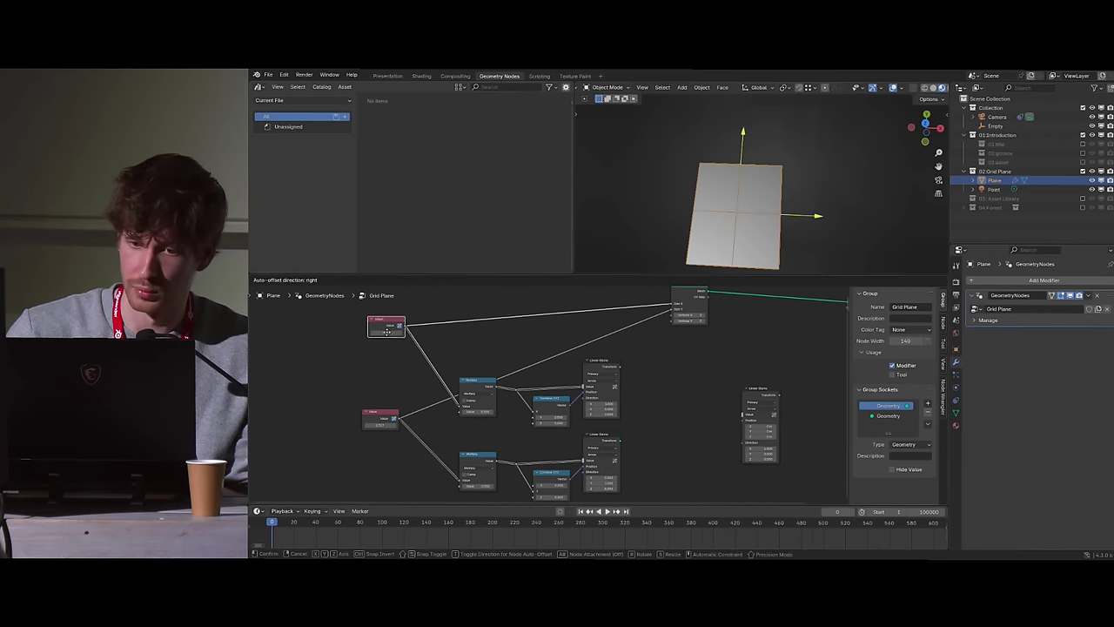
mouse_move(381, 421)
mouse_down()
mouse_move(401, 413)
mouse_move(388, 412)
mouse_up()
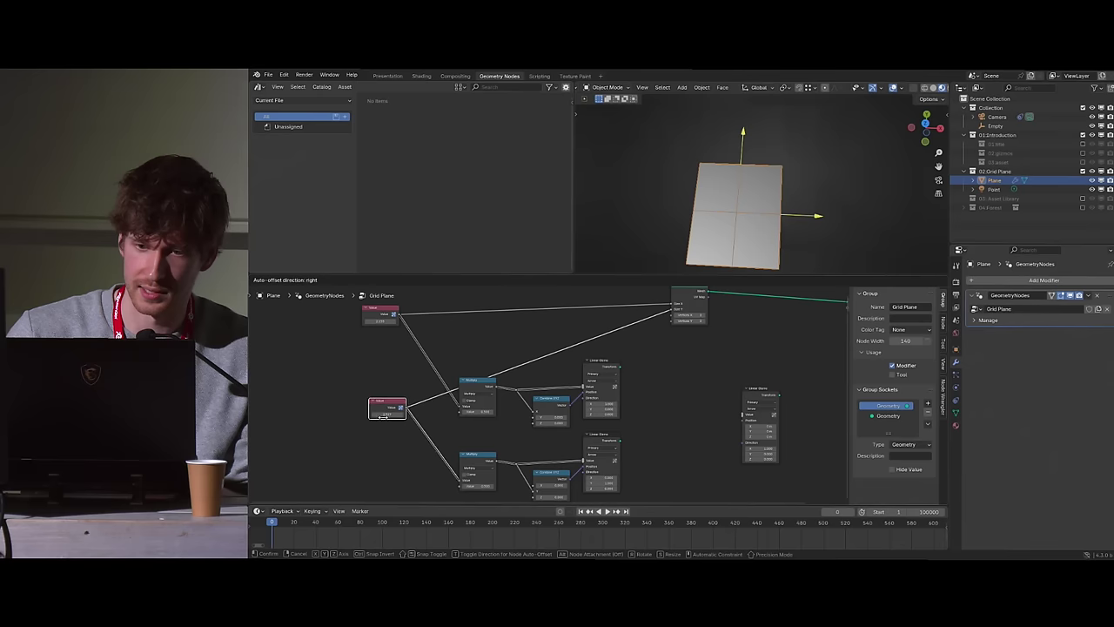
right_click(390, 411)
Connect both Value nodes to the third Linear Gizmo's Value and test resizing the plane with the three arrows
drag(396, 315, 745, 415)
drag(402, 421, 749, 410)
key(s)
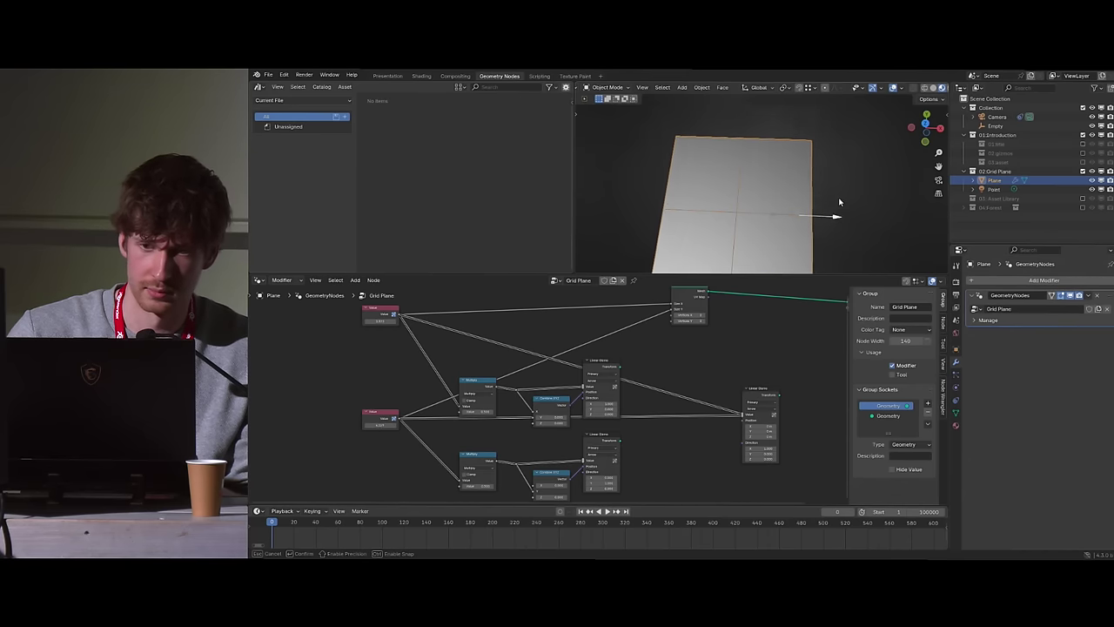
click(849, 209)
key(s)
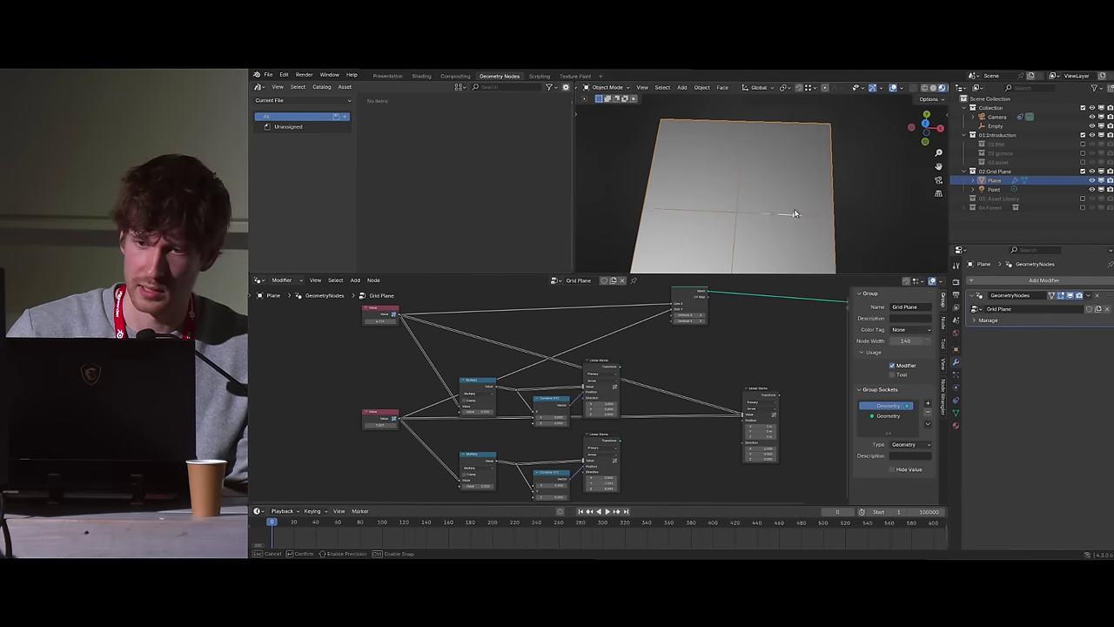
click(775, 213)
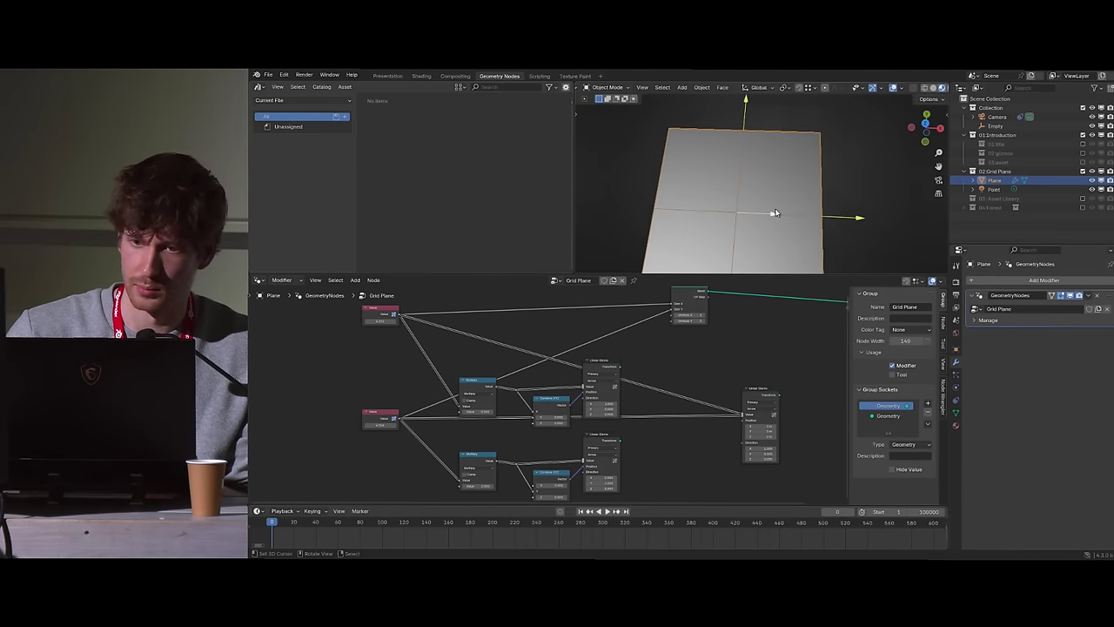
drag(847, 217, 819, 216)
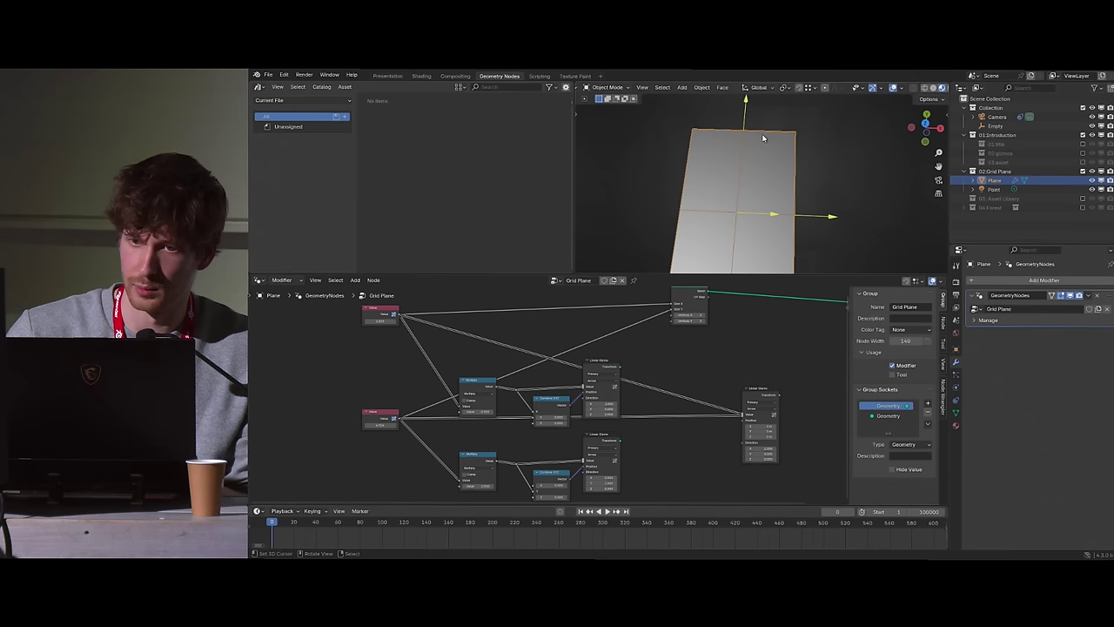
drag(748, 115, 749, 144)
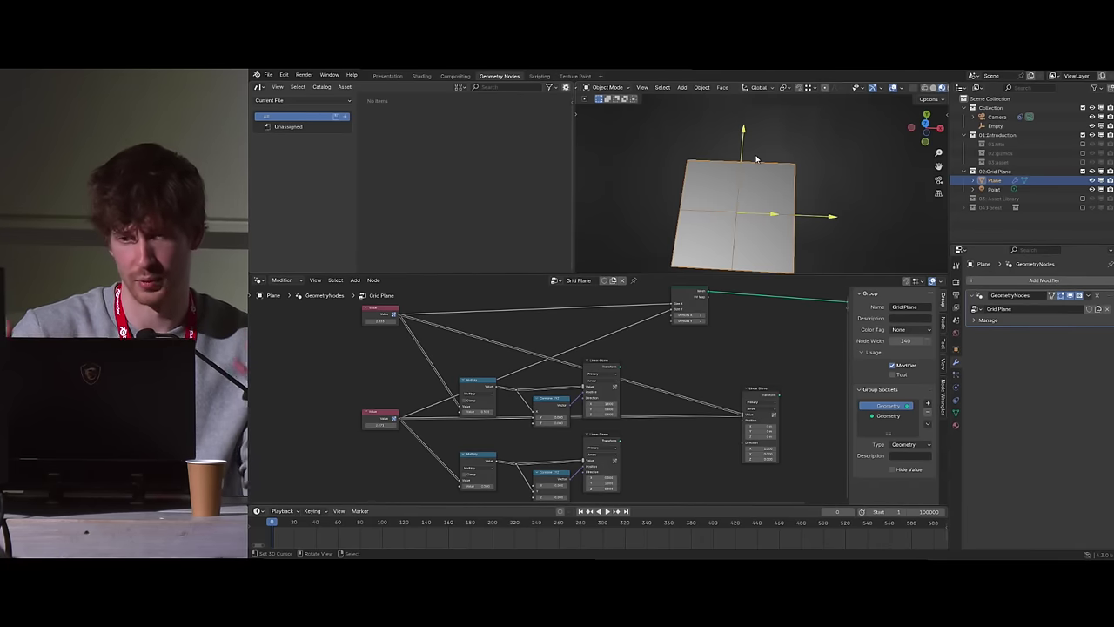
Sum both Combine XYZ vectors in a vector Add node and connect it to the third Linear Gizmo's Position and Direction
scroll(626, 391, up, 5)
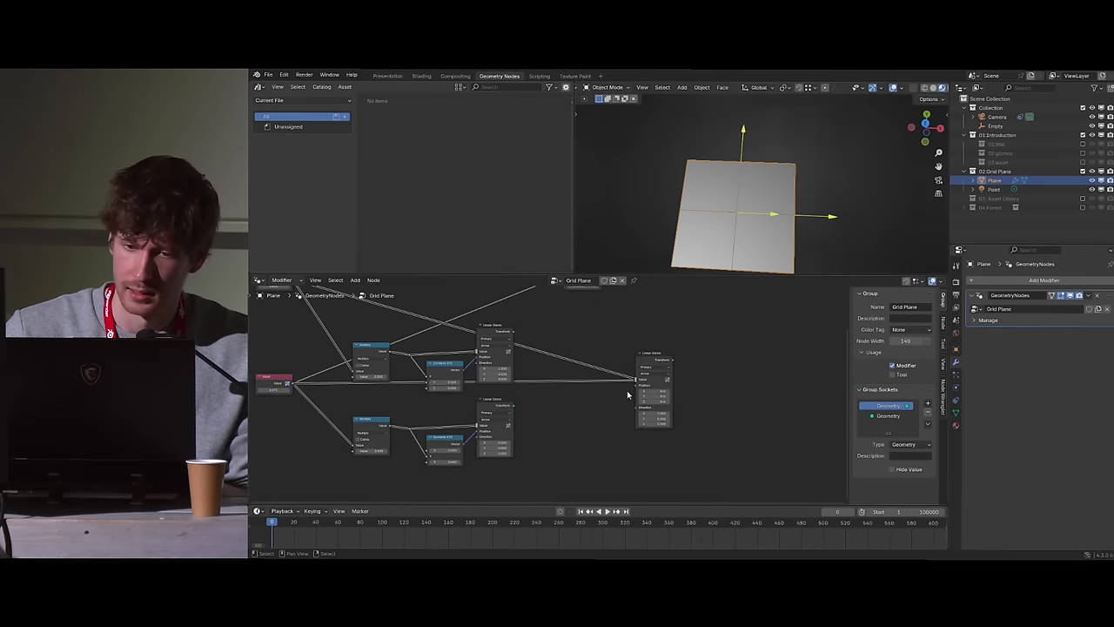
drag(673, 366, 719, 327)
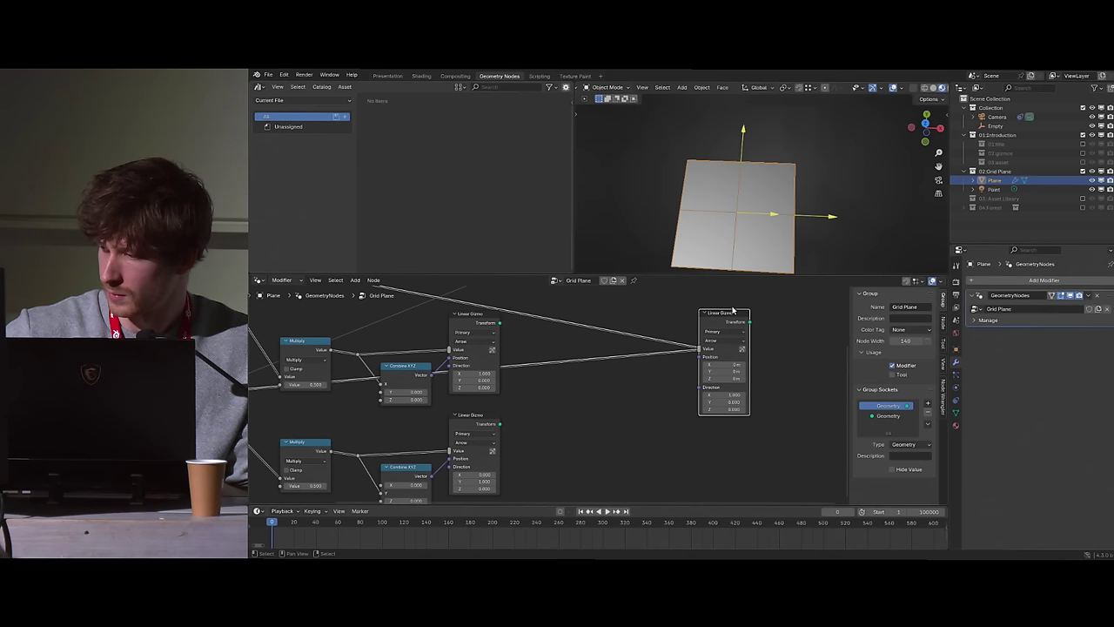
scroll(551, 373, down, 3)
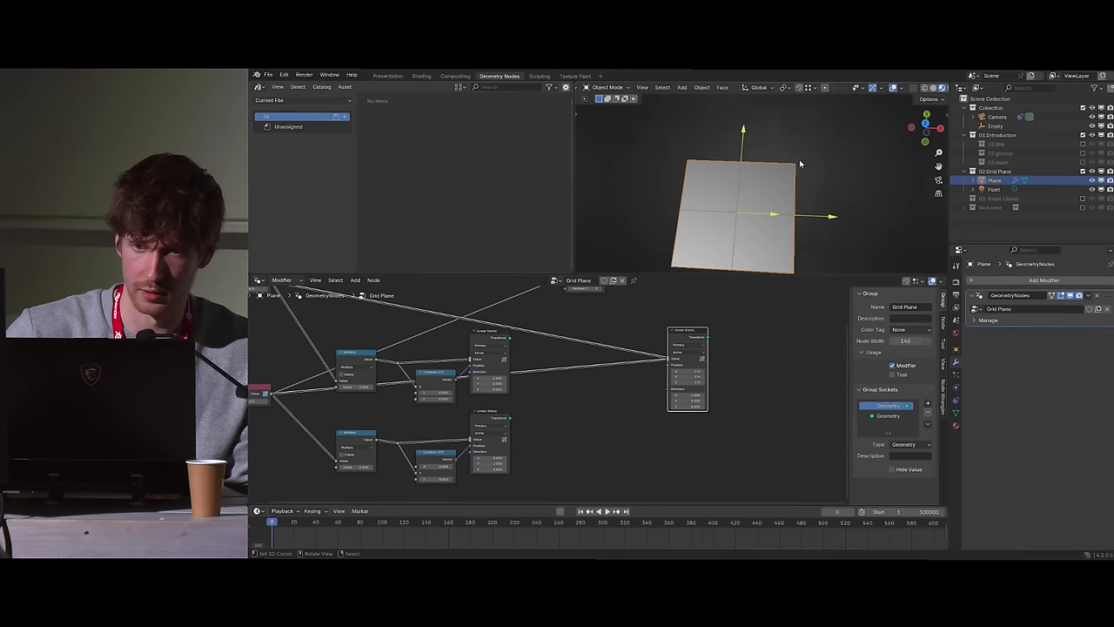
drag(456, 380, 570, 401)
text(add)
key(Return)
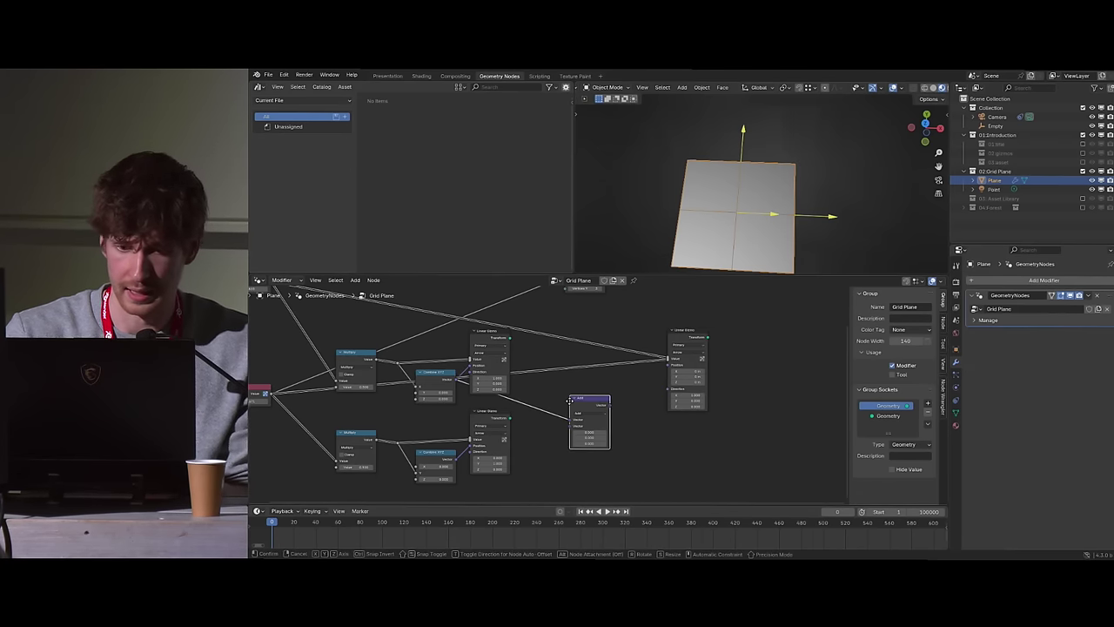
click(570, 400)
drag(455, 459, 669, 366)
drag(608, 406, 674, 370)
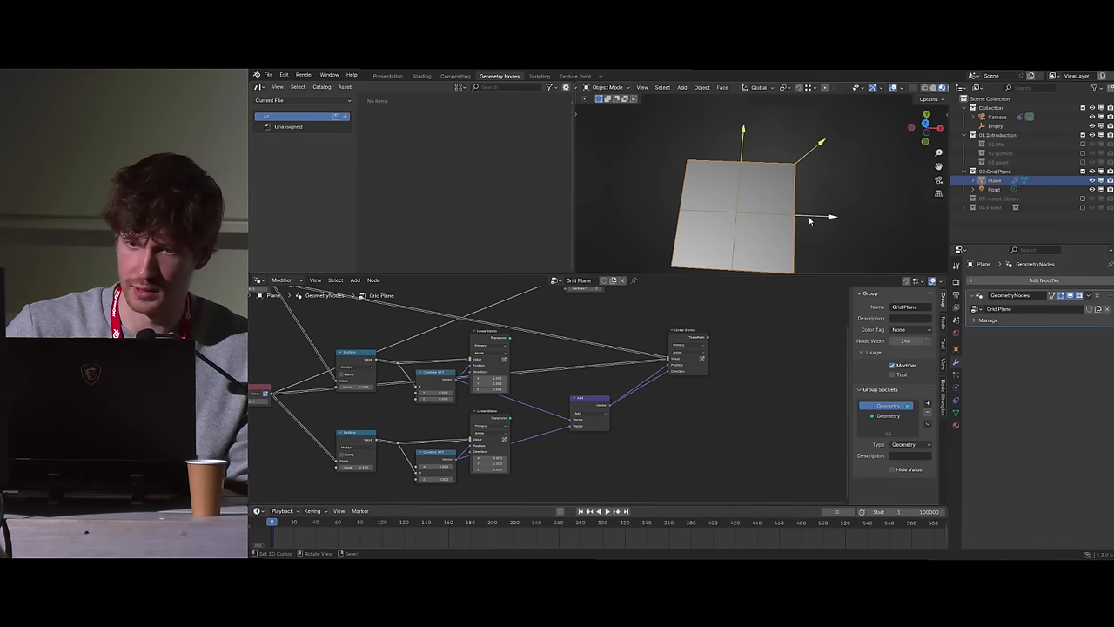
Test the X, Y and corner arrows by resizing the plane and viewing it from another angle
drag(809, 220, 890, 218)
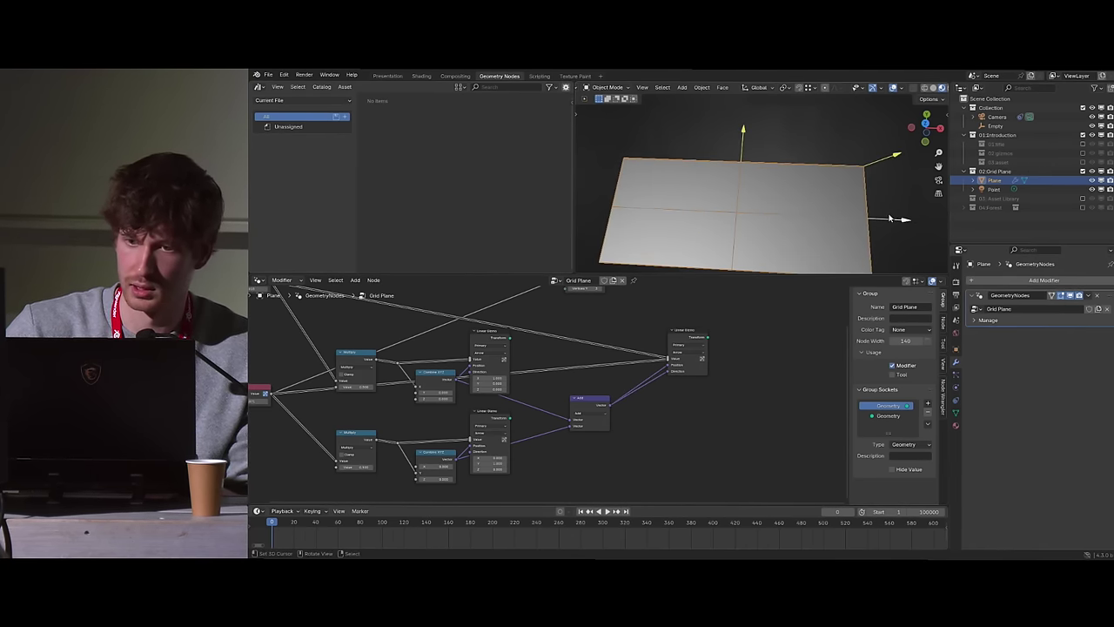
middle_drag(795, 294, 696, 353)
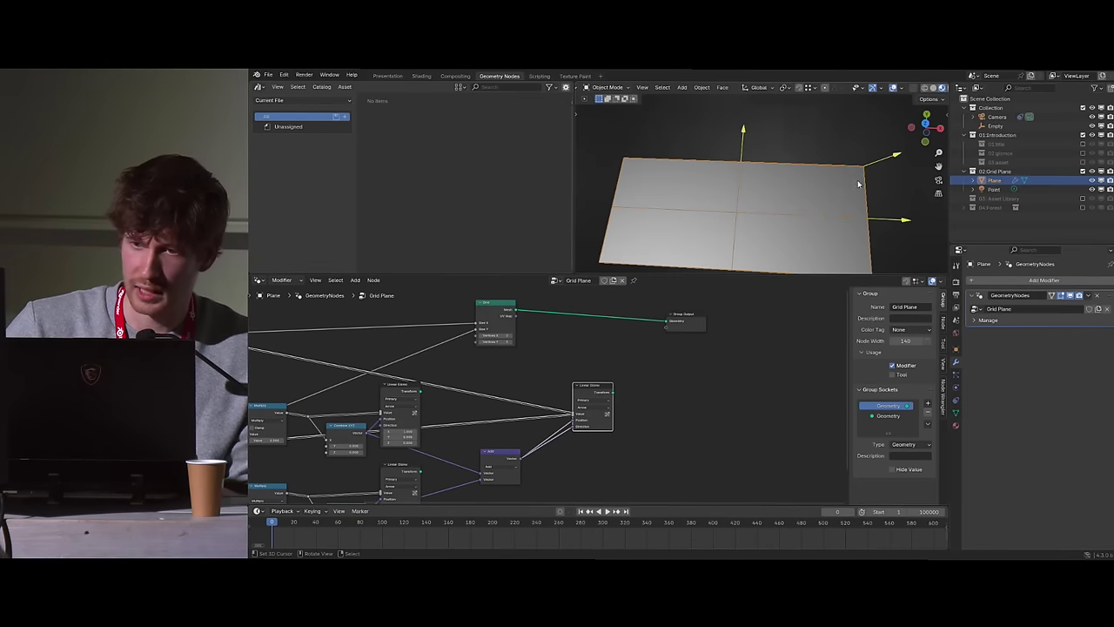
drag(877, 162, 866, 201)
middle_drag(866, 201, 809, 202)
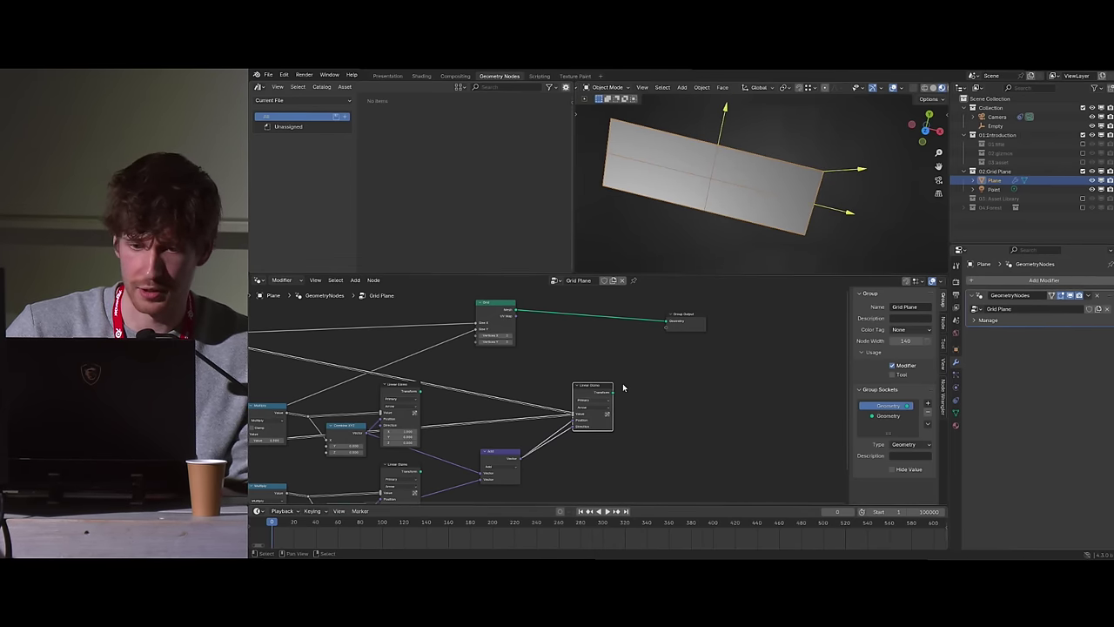
scroll(514, 383, down, 1)
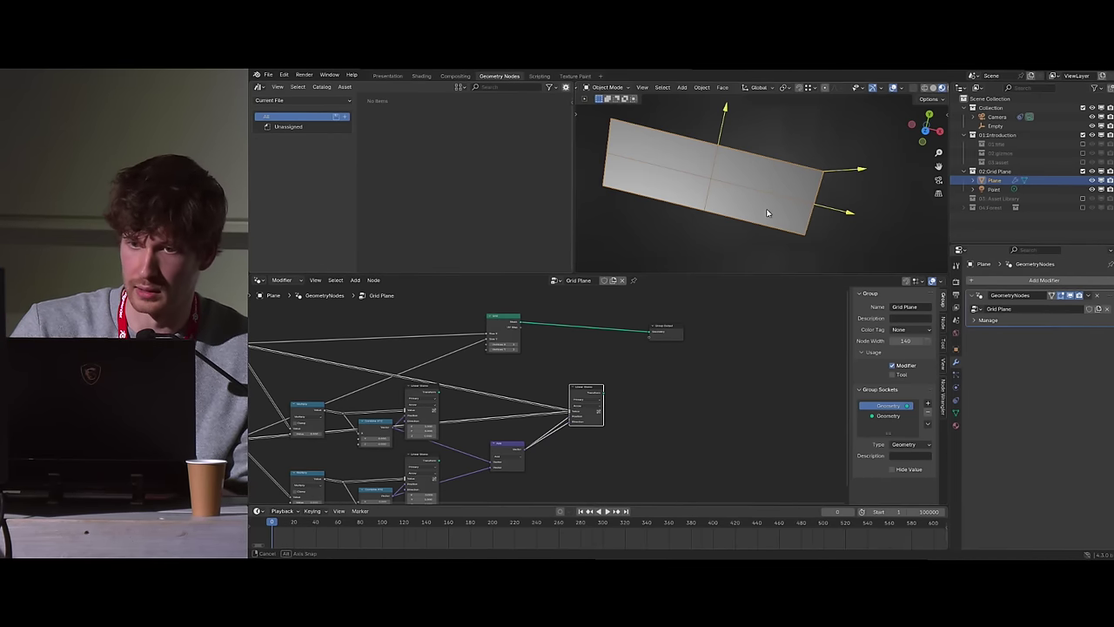
middle_drag(766, 215, 840, 222)
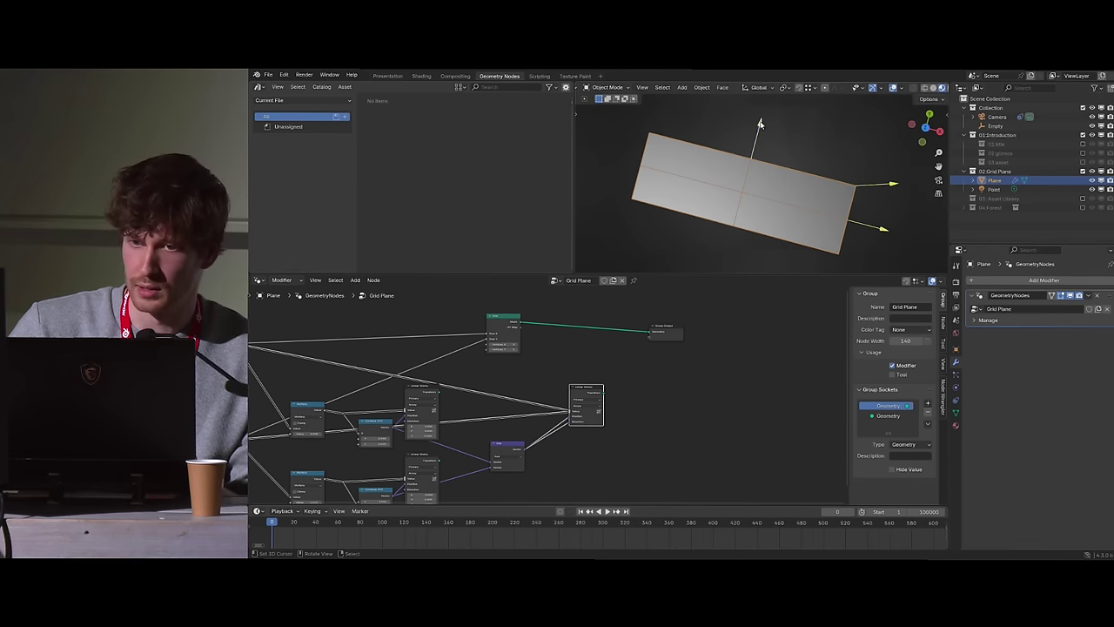
middle_drag(759, 124, 788, 215)
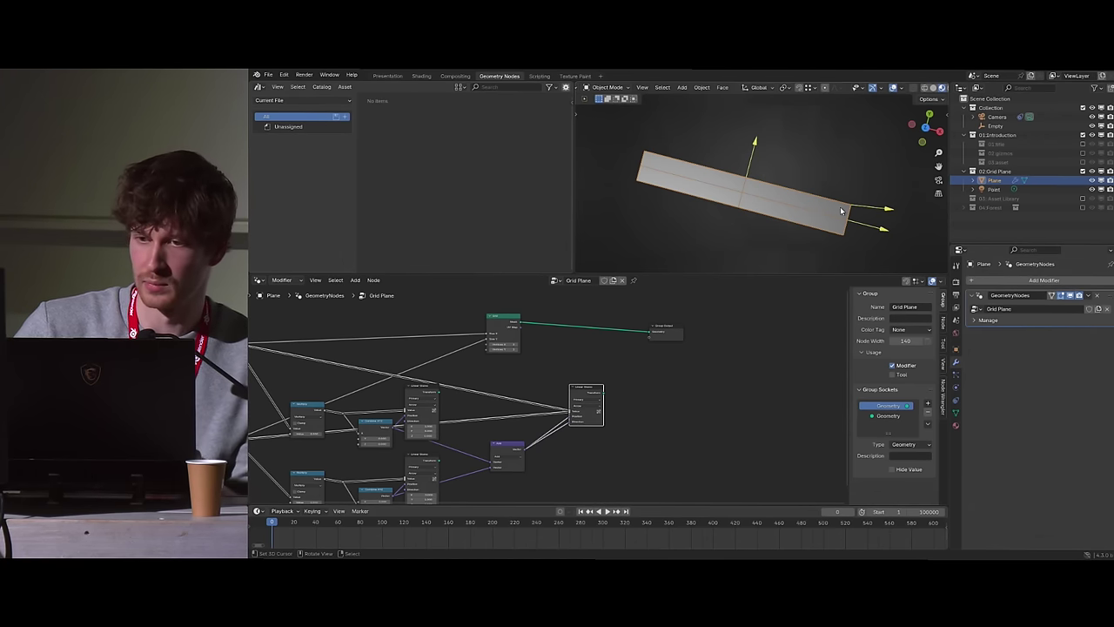
drag(876, 209, 852, 201)
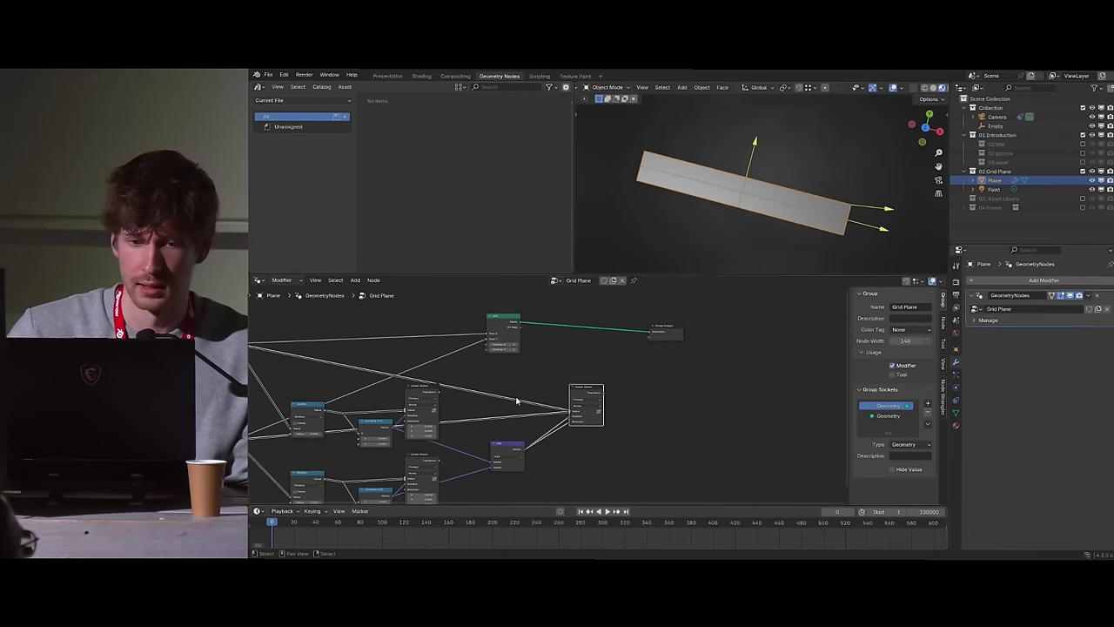
Maximize the node editor and insert two duplicated Multiply nodes into the links from the Value nodes to the third Linear Gizmo
scroll(517, 401, up, 2)
key(ctrl+space)
scroll(548, 393, up, 1)
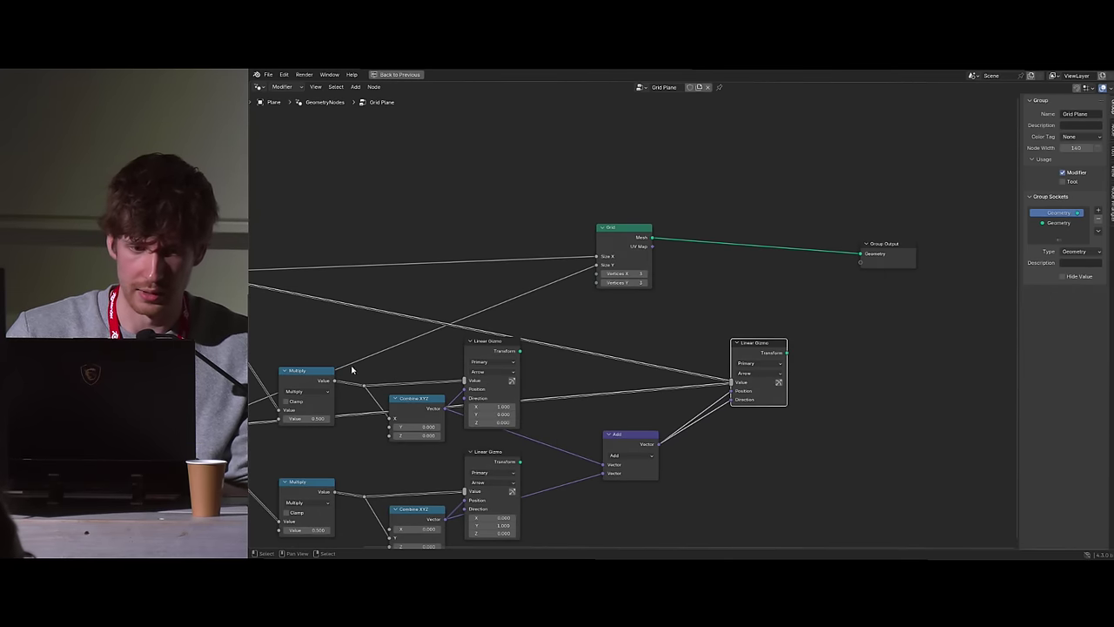
click(302, 377)
middle_drag(361, 394, 525, 359)
drag(463, 344, 462, 326)
key(shift+d)
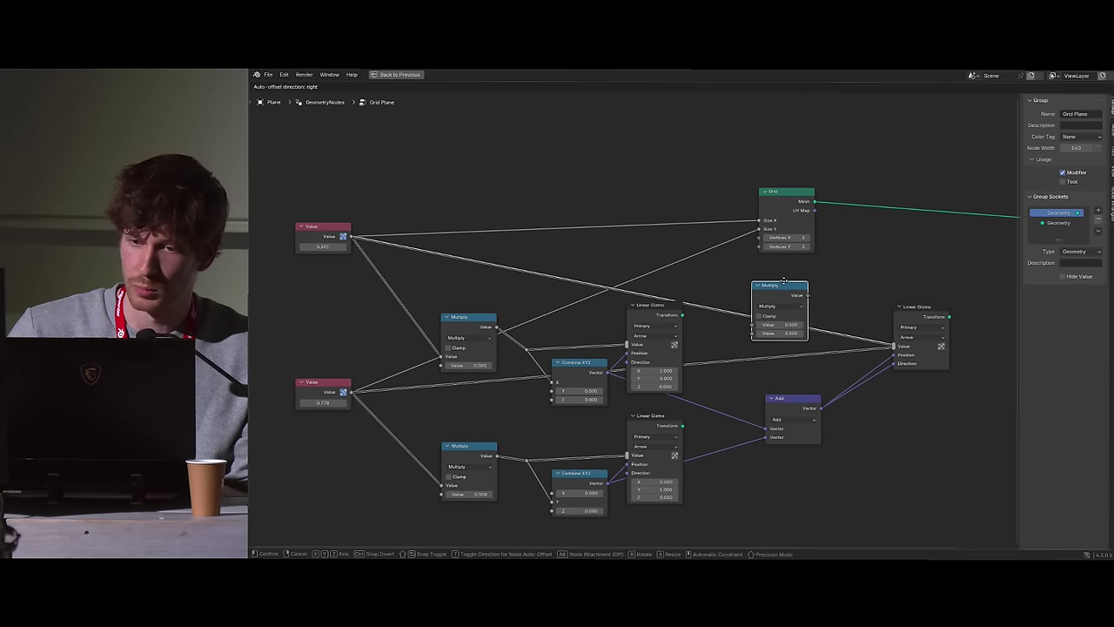
click(789, 286)
key(shift+d)
click(788, 351)
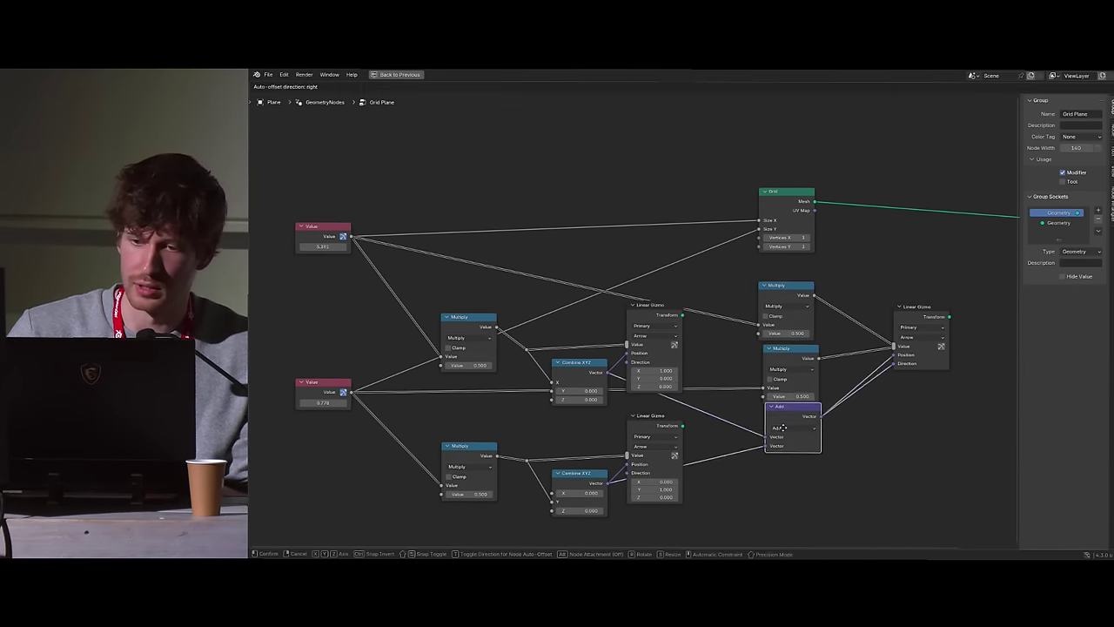
Reposition the third Linear Gizmo and its two Multiply nodes closer to the Group Output, freeing space in front of them
drag(918, 310, 915, 321)
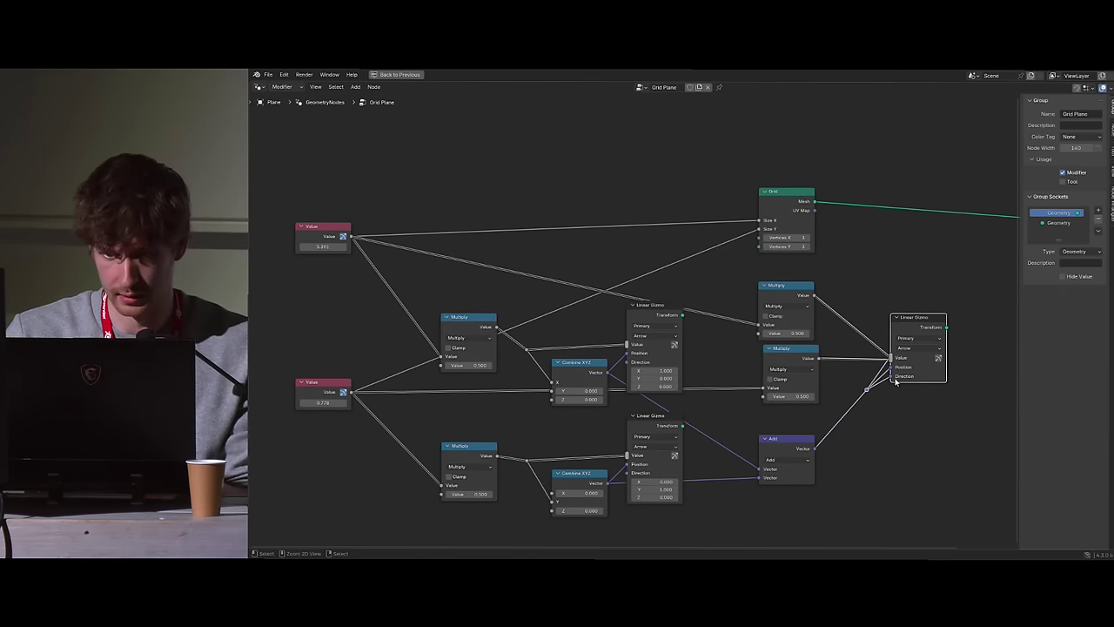
ctrl+right_drag(887, 374, 896, 379)
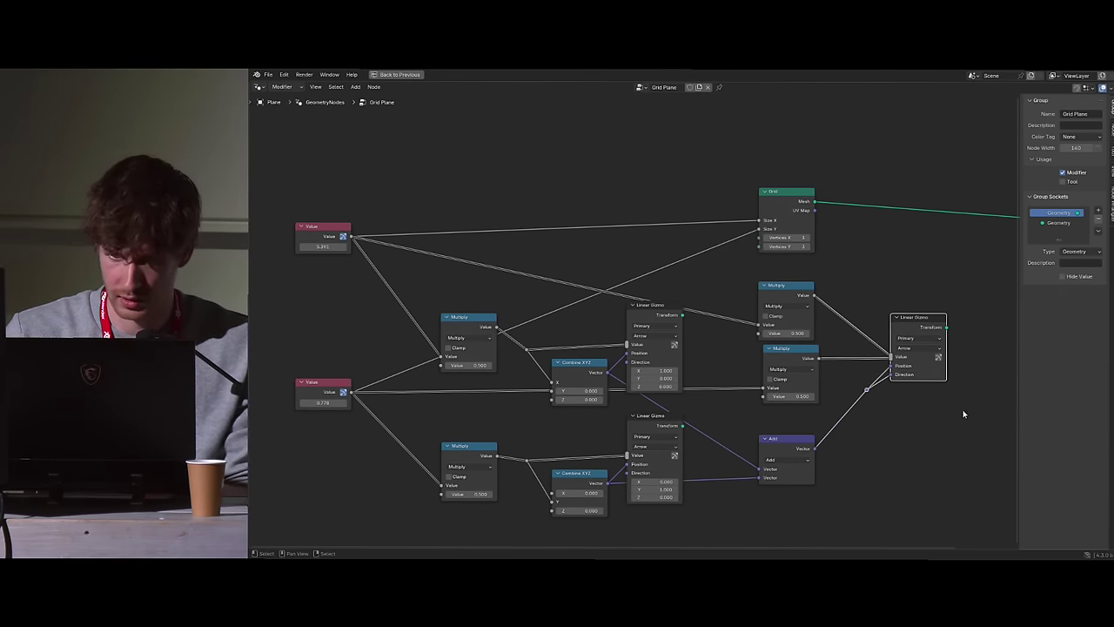
middle_drag(912, 389, 779, 378)
drag(779, 378, 908, 369)
click(657, 357)
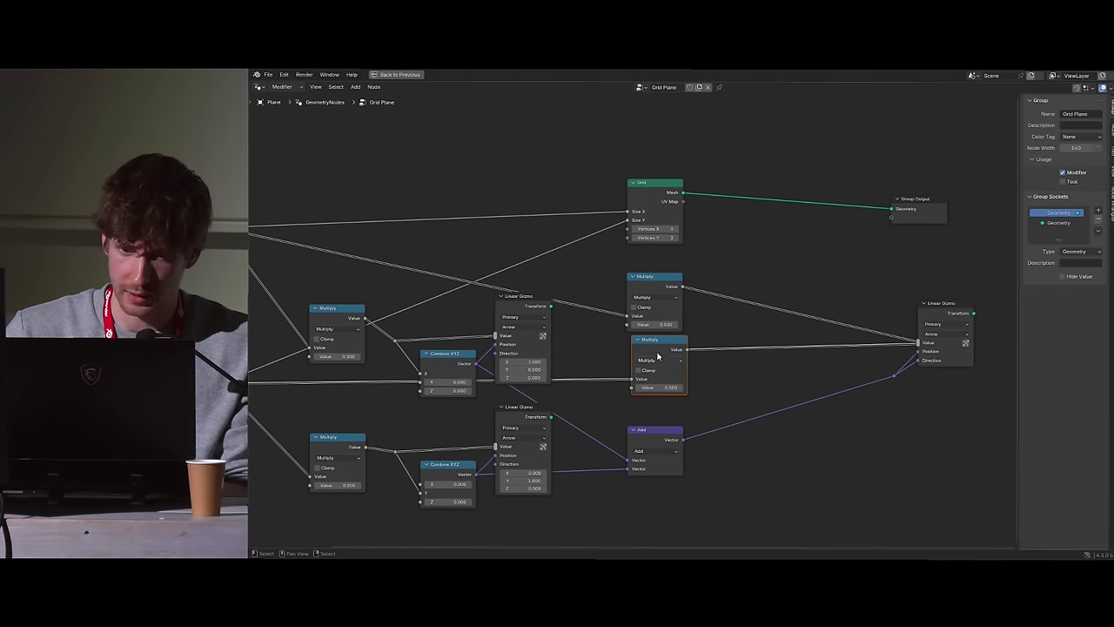
mouse_move(657, 357)
mouse_down()
mouse_move(687, 362)
mouse_move(651, 360)
mouse_up()
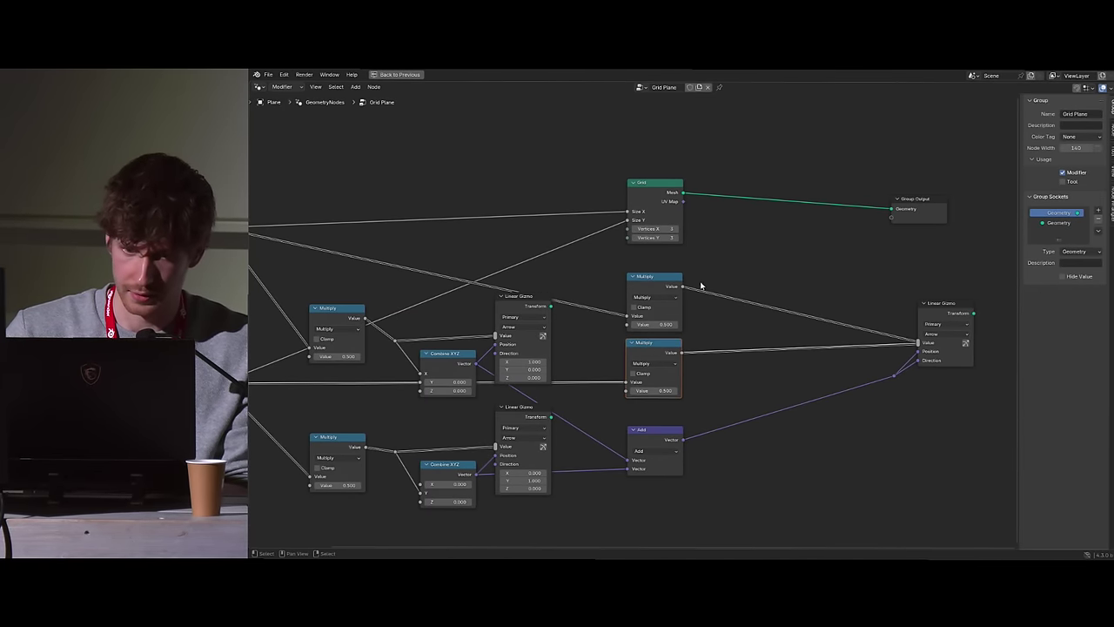
drag(701, 285, 622, 357)
key(g)
click(769, 351)
Add a Math node in the space before the two Multiply nodes and set its operation to Arctan2
click(697, 276)
key(shift+a)
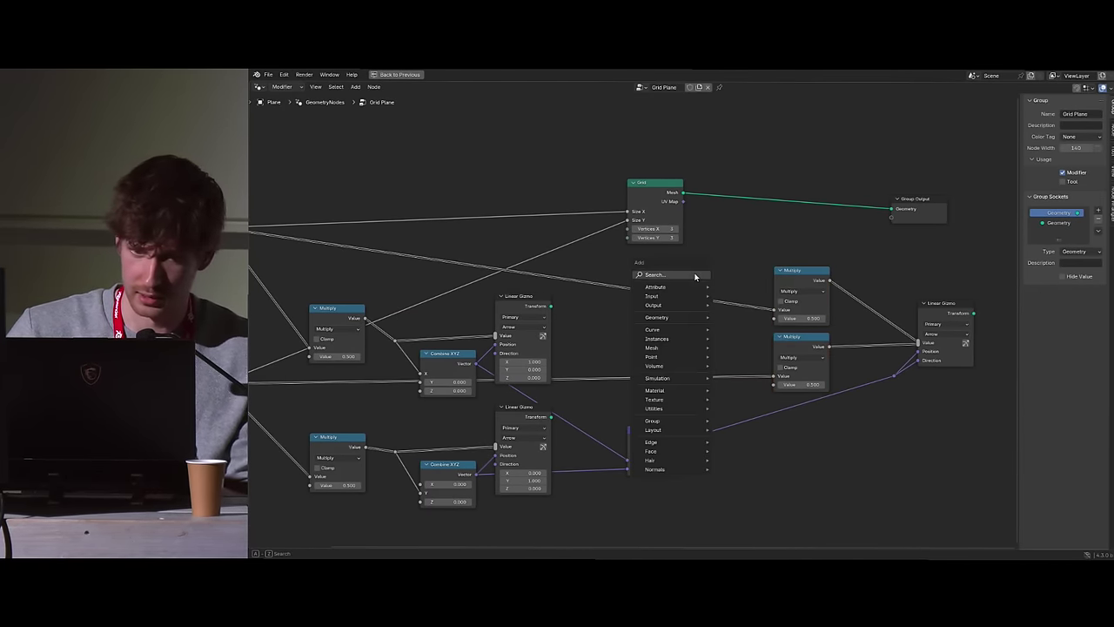
click(695, 275)
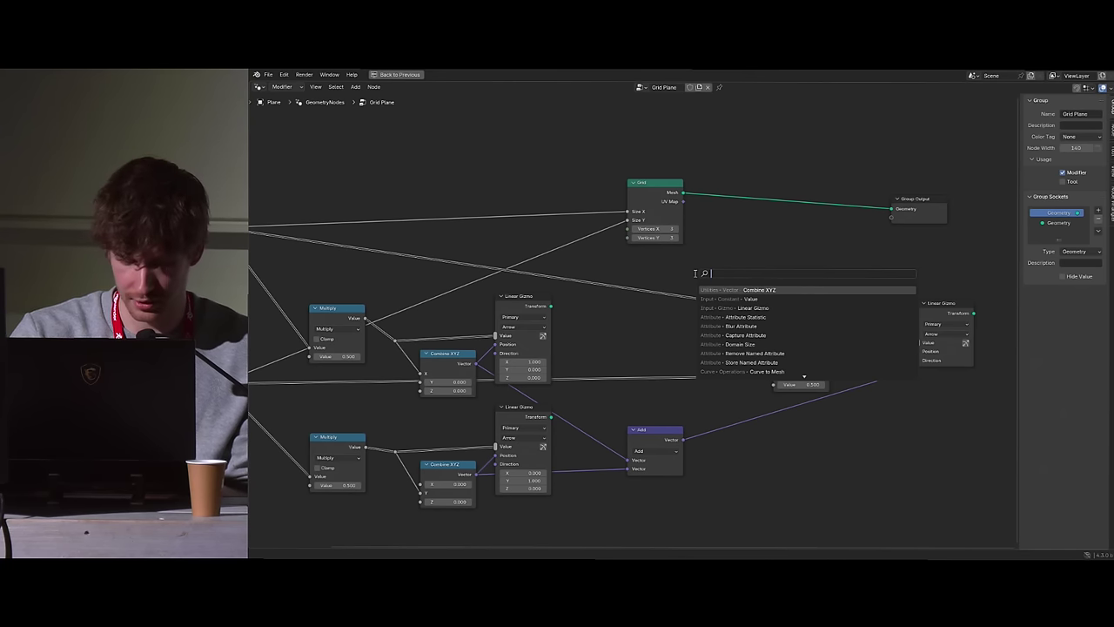
text(add)
key(Return)
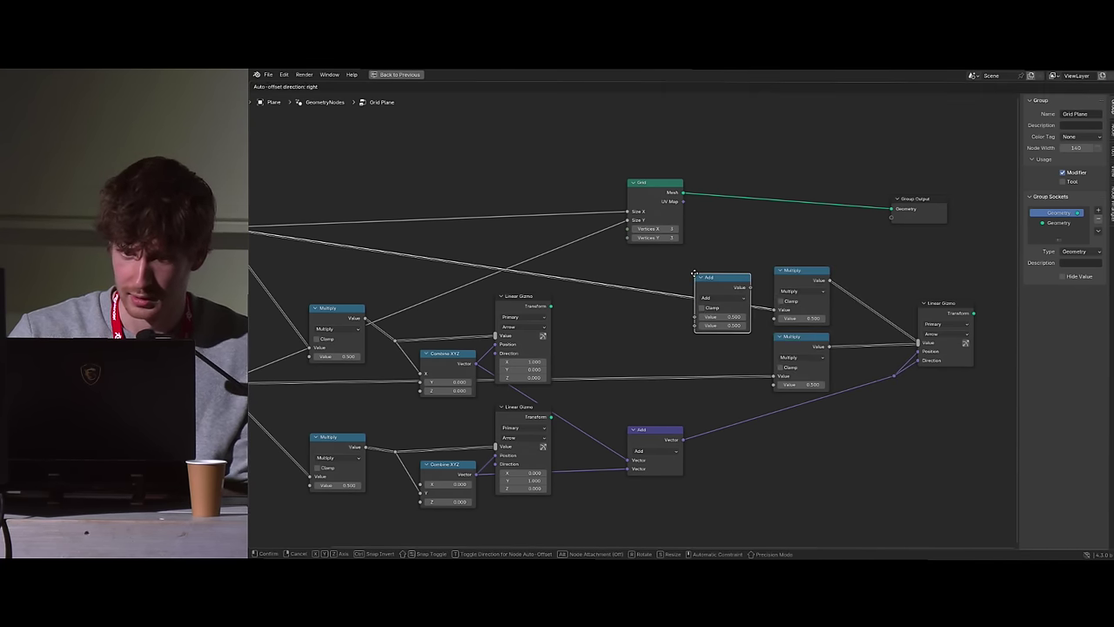
click(655, 321)
click(660, 331)
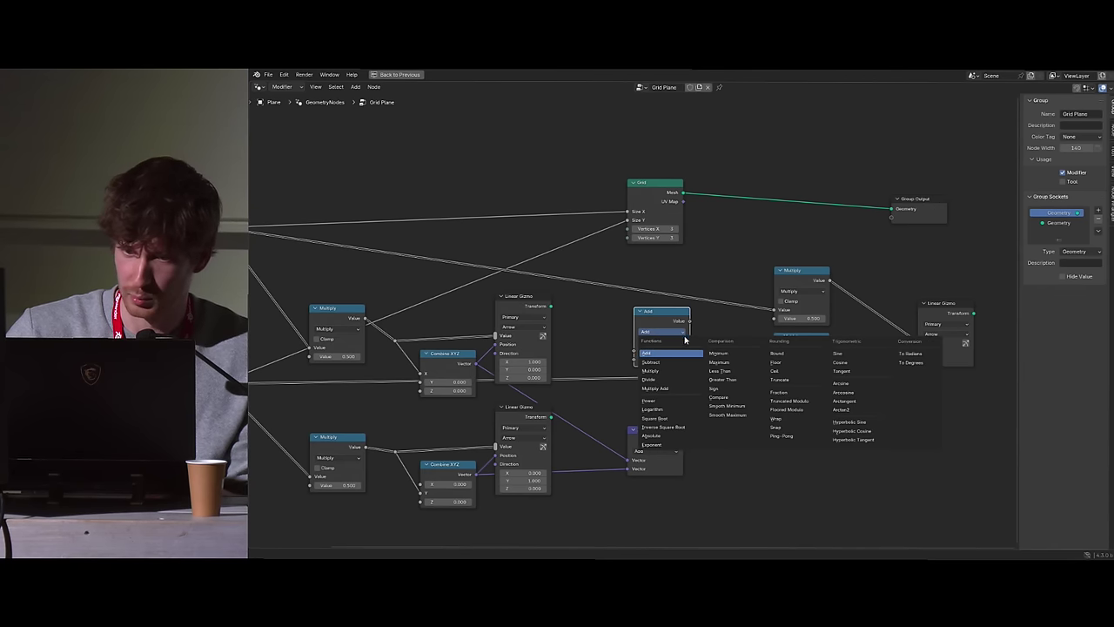
click(859, 416)
Add a Sine node from the Arctan2 output and connect it to the second input of the third gizmo's upper Multiply node
mouse_move(681, 325)
mouse_down()
mouse_move(640, 321)
mouse_move(702, 325)
mouse_move(692, 332)
mouse_up()
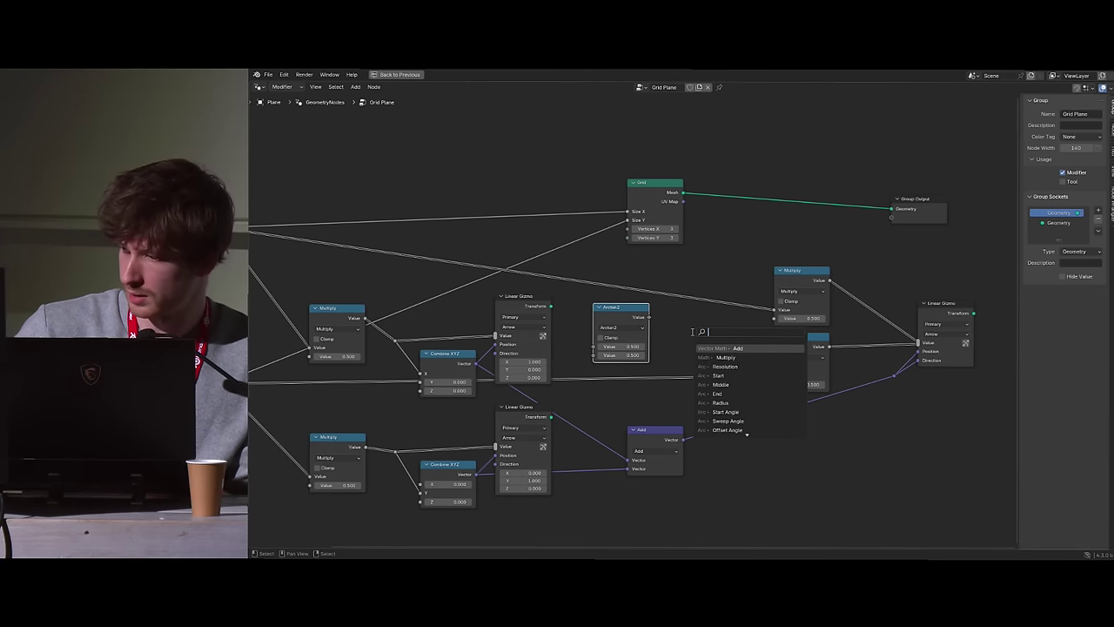
text(sine)
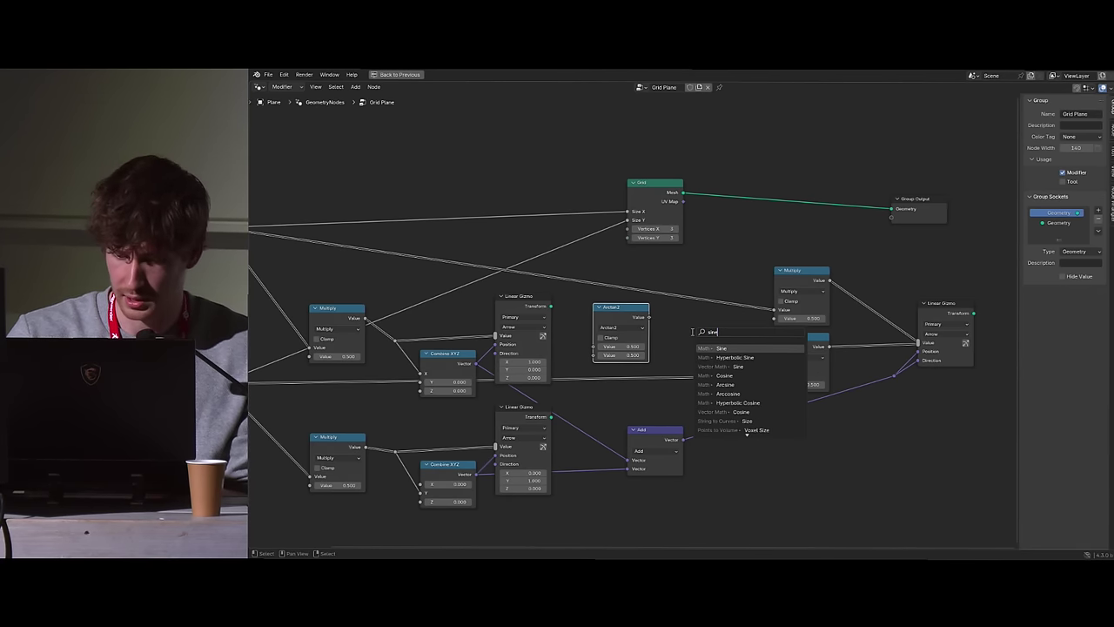
key(Return)
click(679, 330)
drag(727, 326, 776, 320)
drag(695, 322, 698, 299)
Duplicate the Sine node as a Cosine fed by Arctan2, connect it to the lower Multiply node, and align the three trigonometry nodes
key(shift+d)
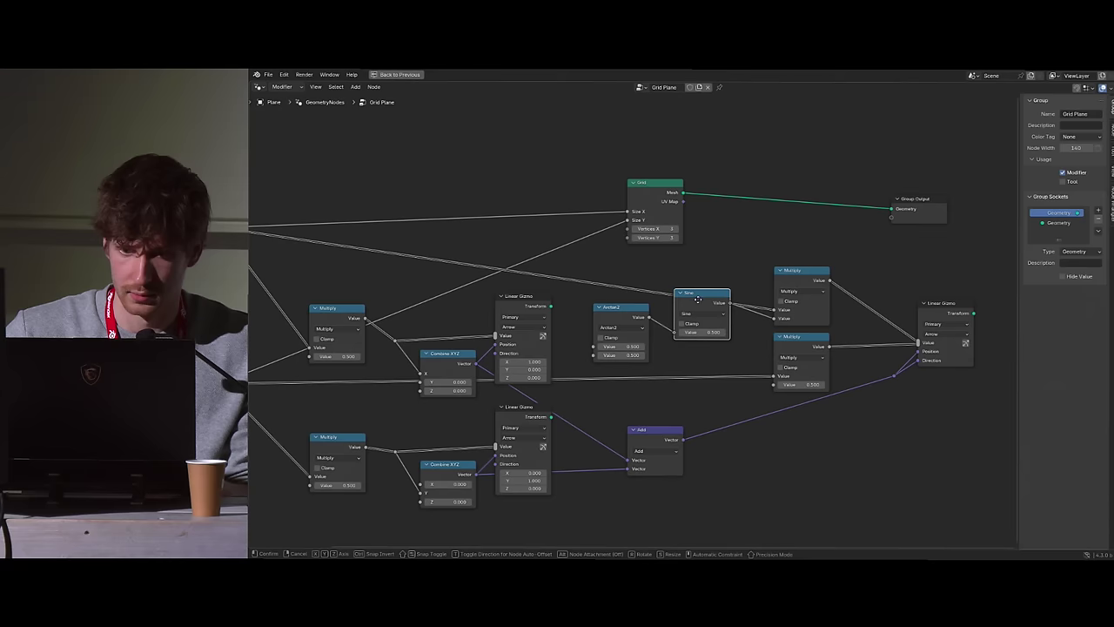
click(697, 300)
key(shift+d)
click(788, 475)
click(786, 484)
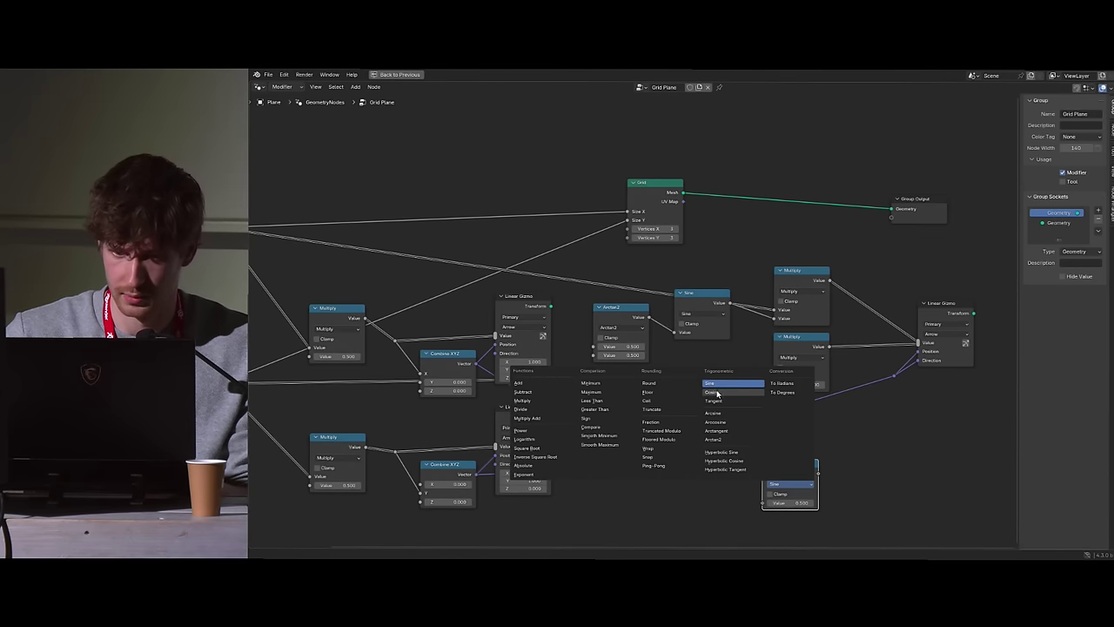
click(717, 392)
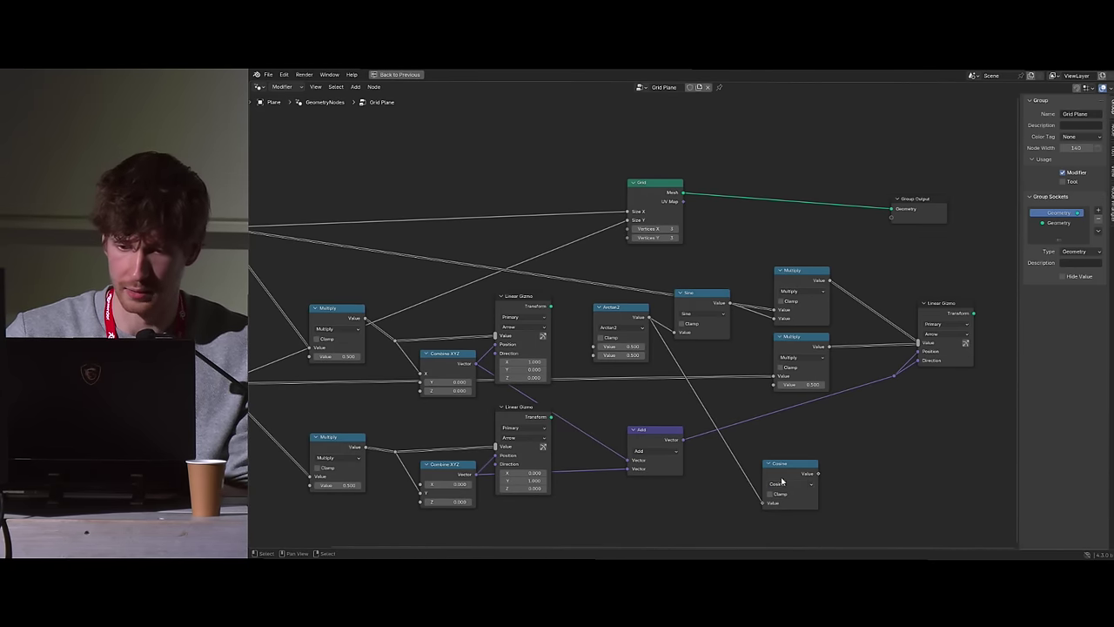
drag(782, 462, 698, 350)
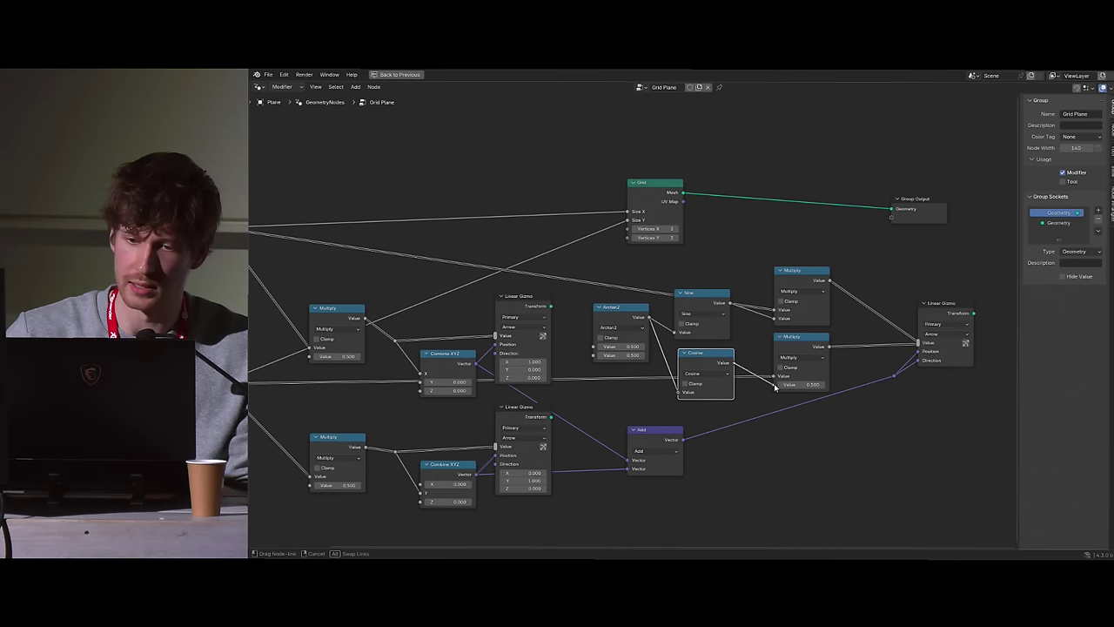
drag(707, 302, 711, 308)
click(712, 307)
click(625, 321)
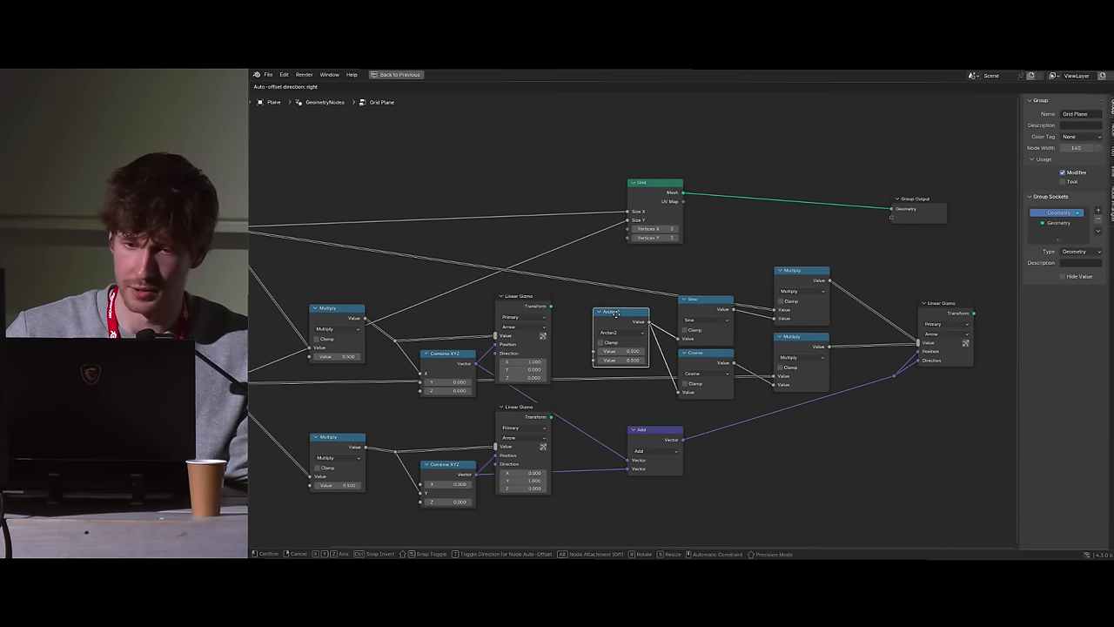
Connect the upper Value node to the first Arctan2 input and the lower Value node to the second
middle_drag(453, 319, 579, 332)
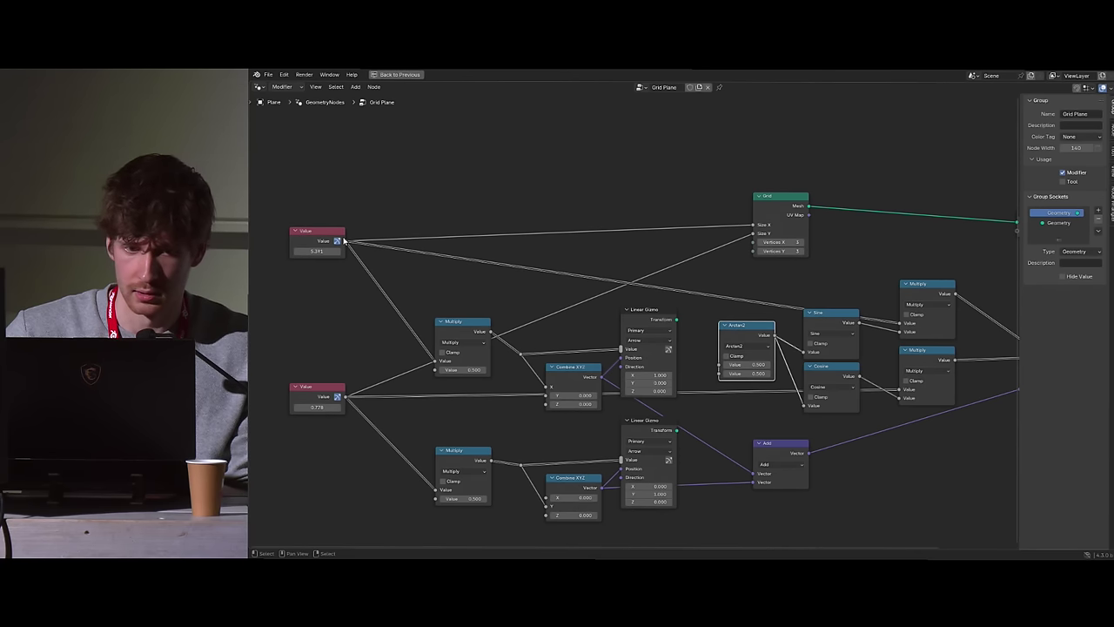
drag(344, 242, 721, 364)
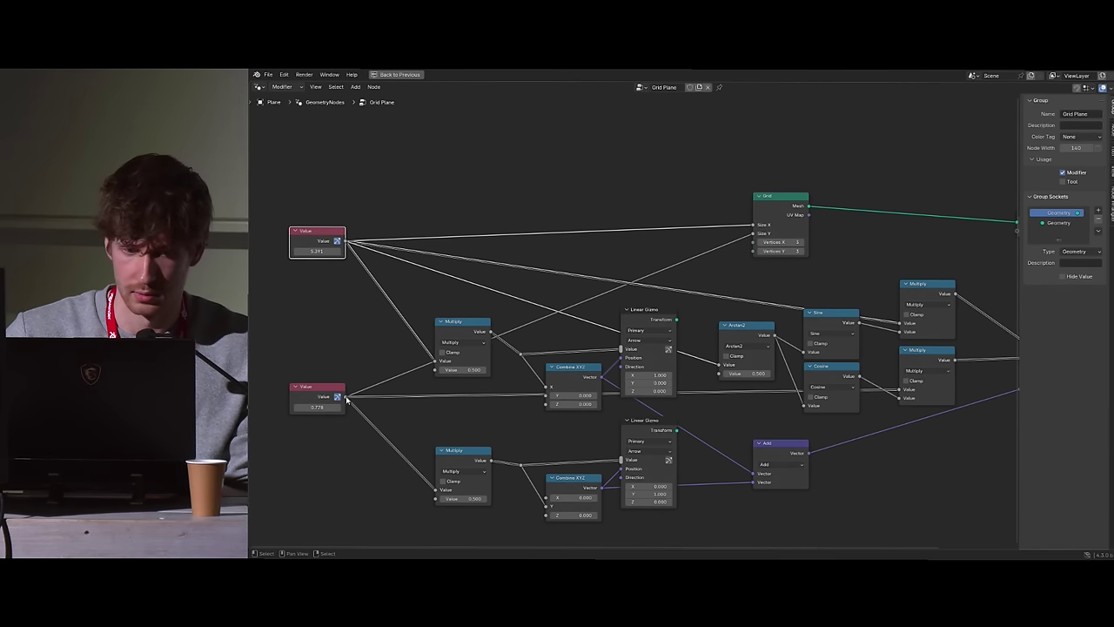
drag(347, 398, 720, 374)
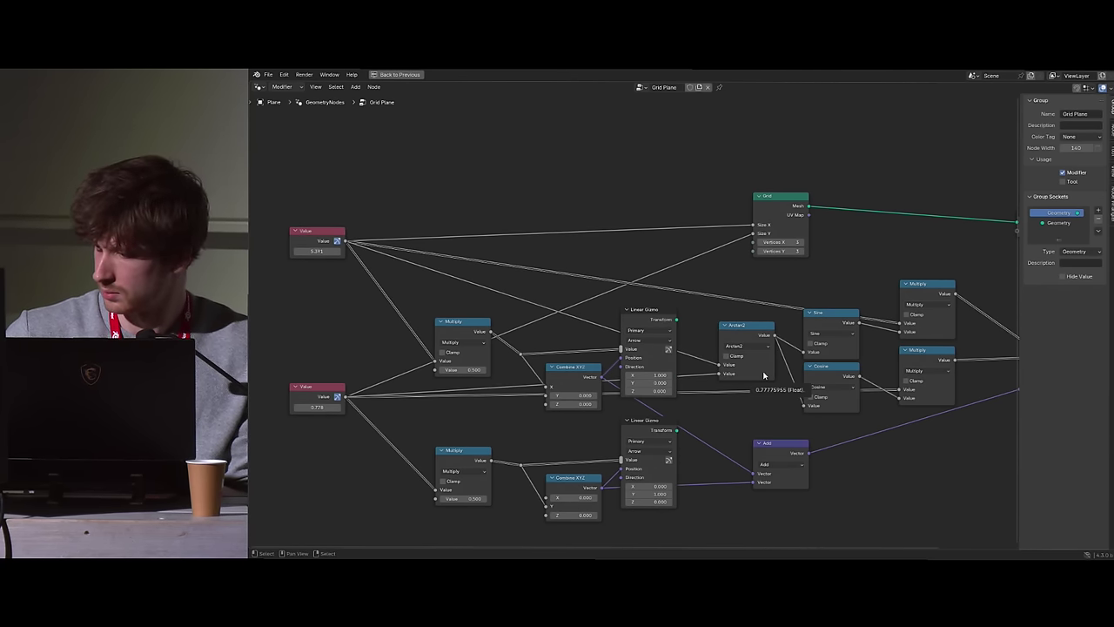
Restore the multi-editor layout and test the corner arrow by resizing the plane
key(ctrl+space)
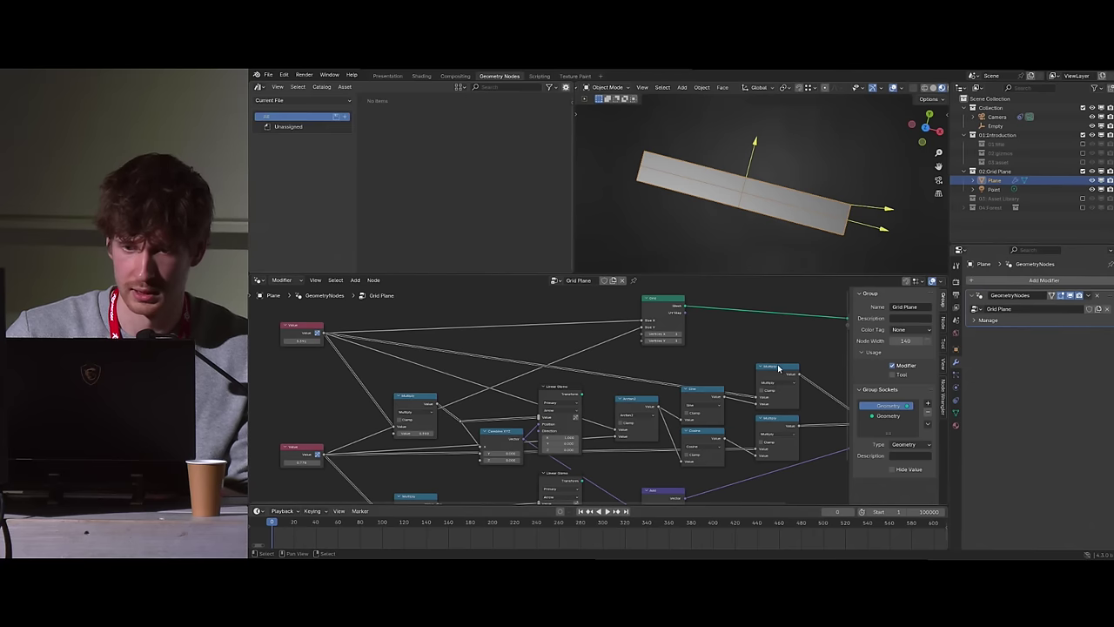
mouse_move(863, 212)
mouse_down()
mouse_move(925, 207)
mouse_move(865, 221)
mouse_up()
middle_drag(743, 404, 667, 363)
scroll(533, 400, up, 3)
Try the Arctan2 node with its two input links swapped, testing the result with the corner arrow
drag(532, 398, 537, 388)
drag(886, 168, 859, 175)
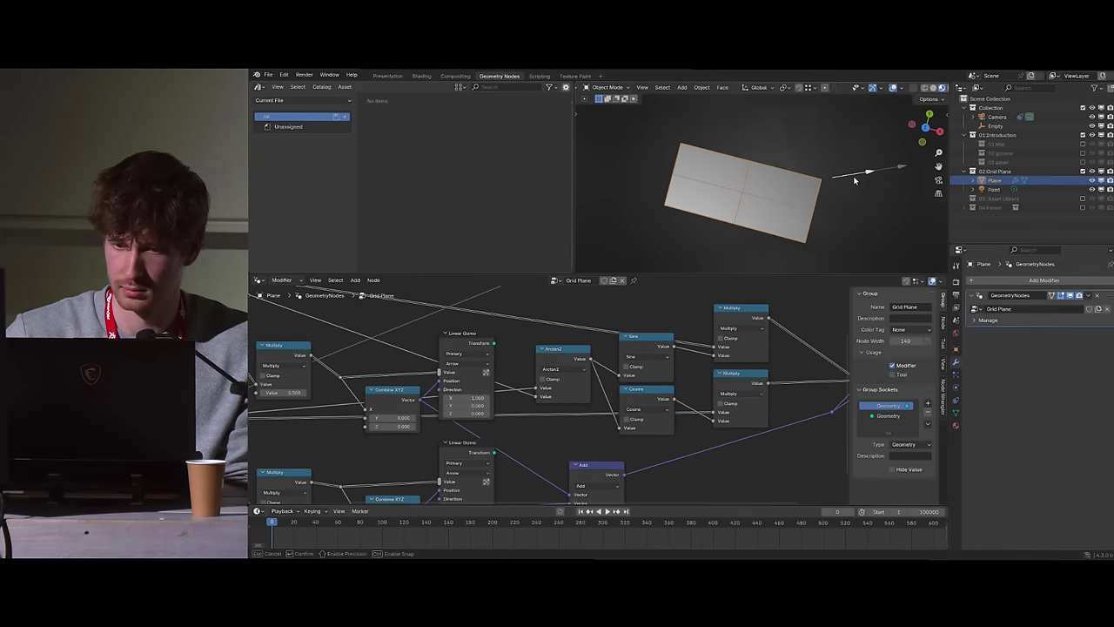
middle_drag(760, 331, 715, 320)
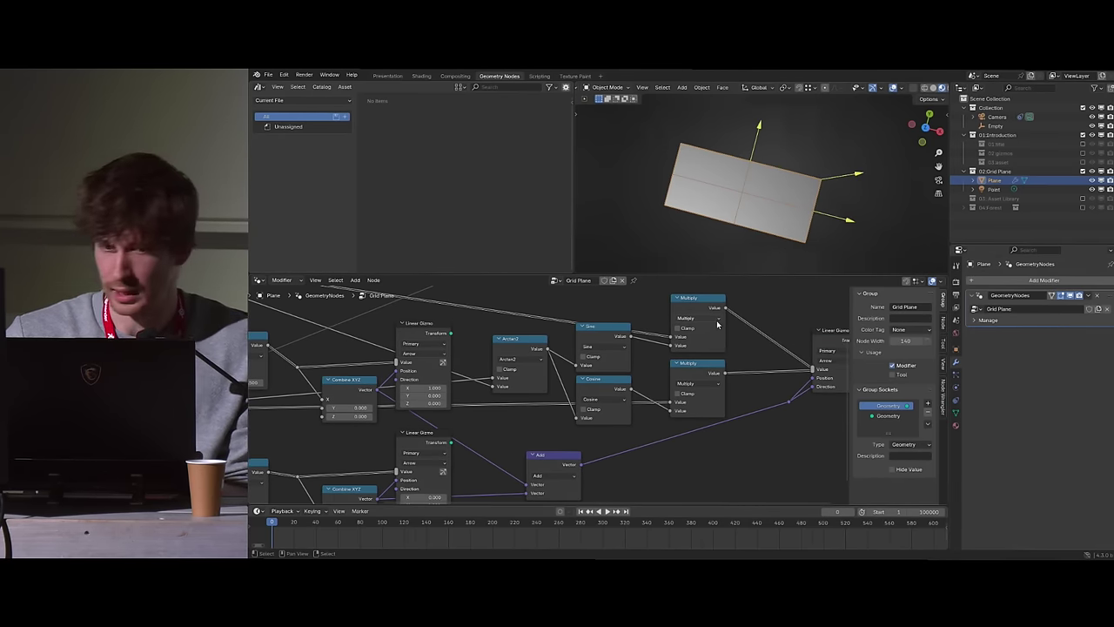
click(498, 389)
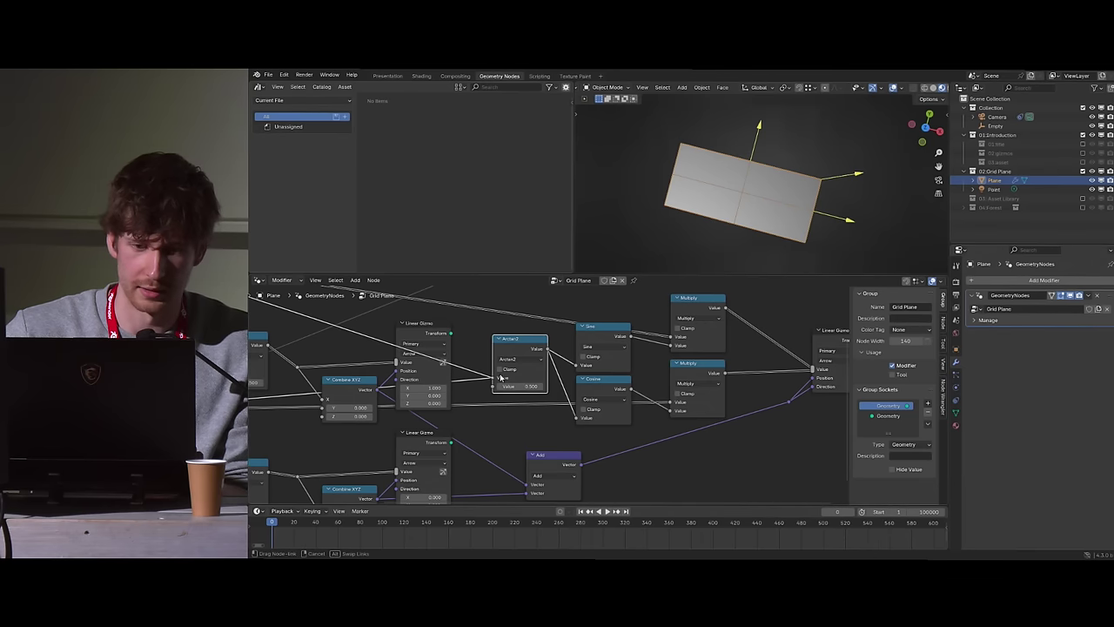
Change both Multiply nodes feeding the third Linear Gizmo to Divide and test the corner arrow on the plane
click(699, 318)
click(693, 367)
click(698, 383)
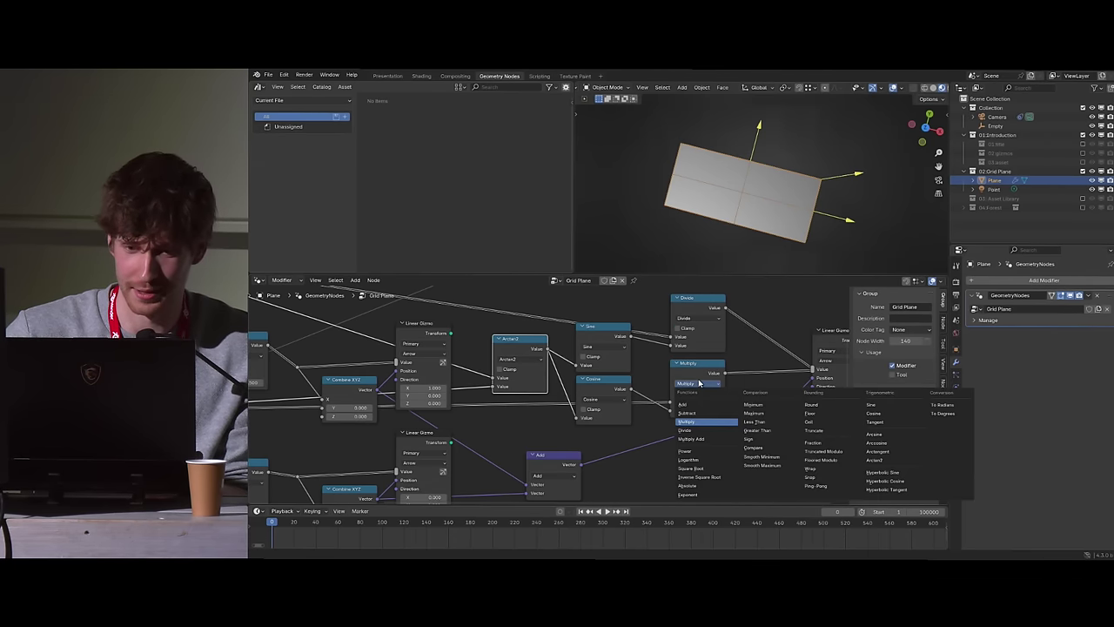
click(690, 432)
mouse_move(858, 174)
mouse_down()
mouse_move(849, 176)
mouse_move(888, 174)
mouse_move(875, 176)
mouse_up()
Replace the direct Value links into the two Divide nodes with the halved outputs of the two first Multiply nodes
middle_drag(840, 336, 717, 347)
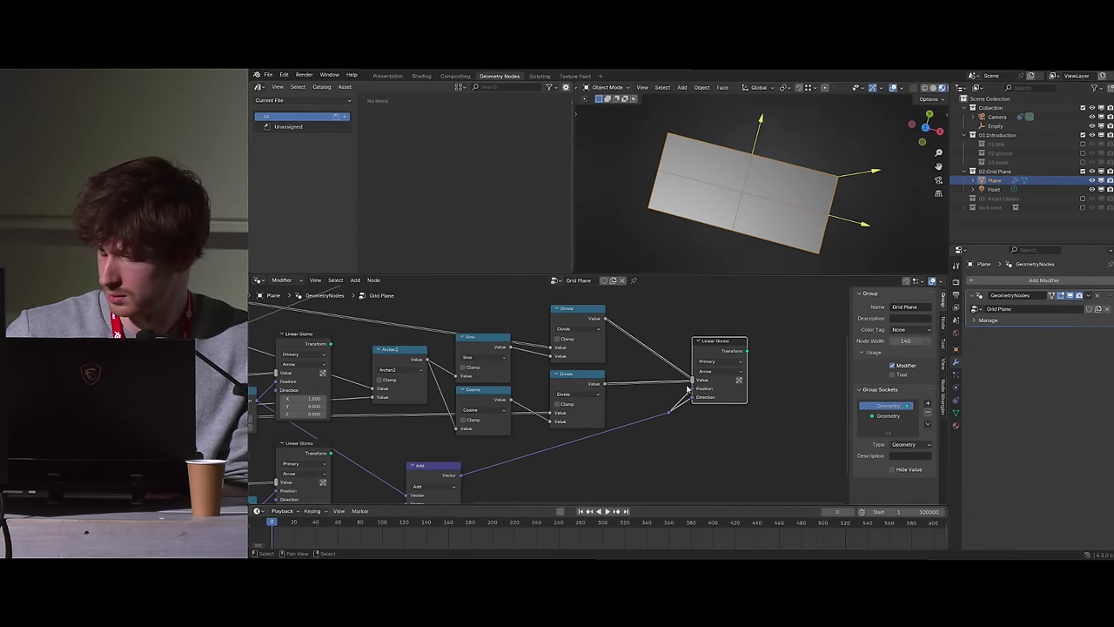
middle_drag(483, 404, 663, 410)
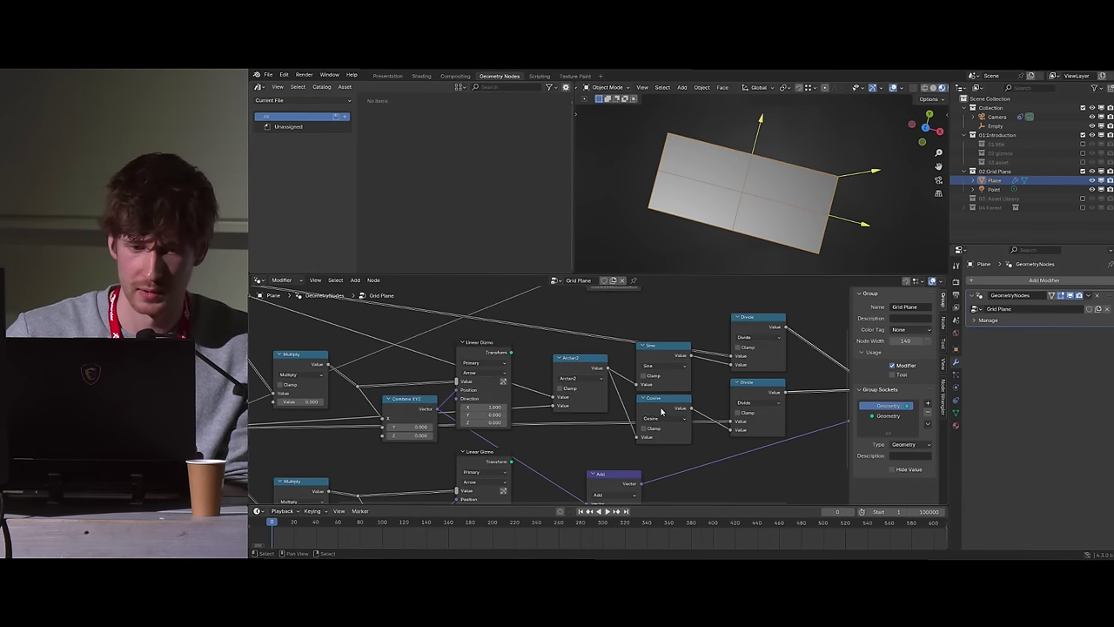
scroll(470, 344, down, 5)
middle_drag(414, 390, 499, 366)
click(368, 319)
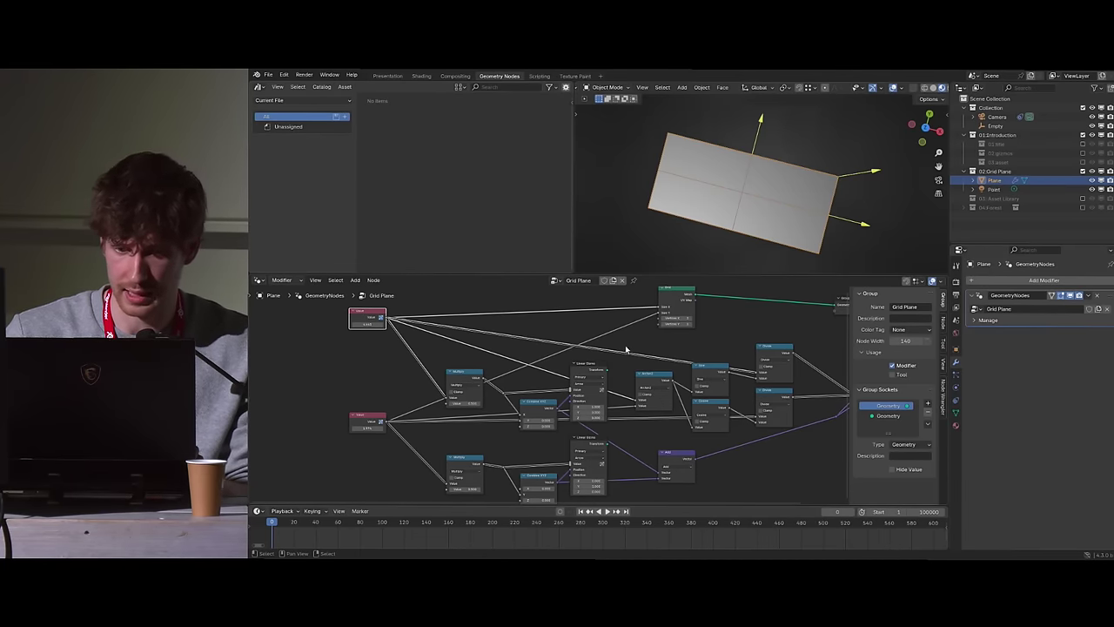
middle_drag(725, 403, 715, 394)
mouse_move(858, 222)
mouse_down()
mouse_move(781, 201)
mouse_move(841, 228)
mouse_up()
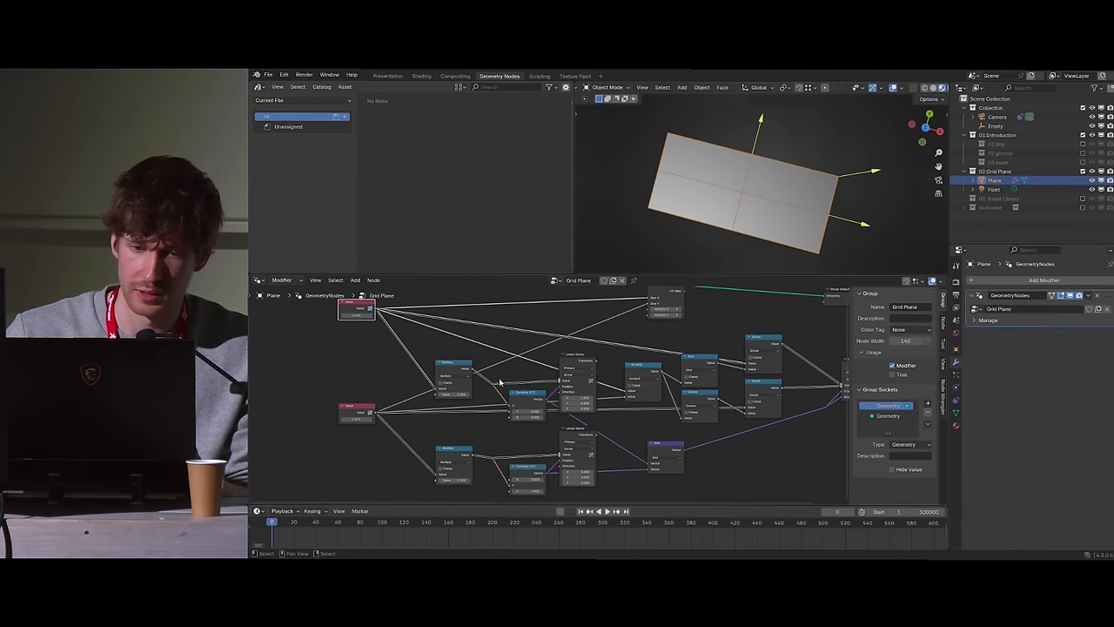
drag(494, 383, 747, 366)
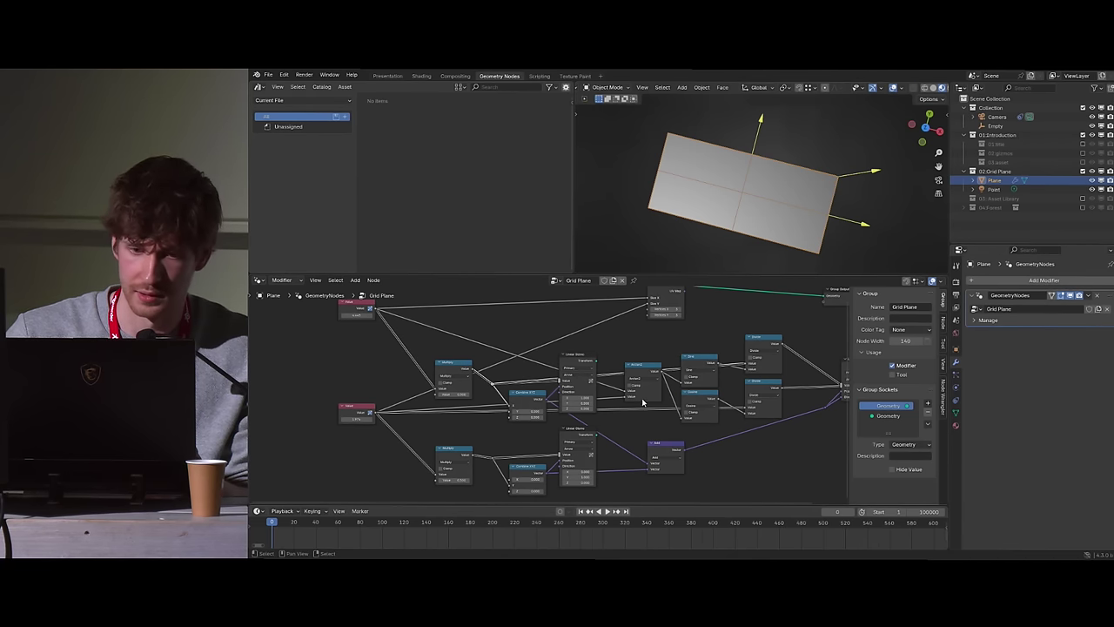
drag(494, 459, 748, 412)
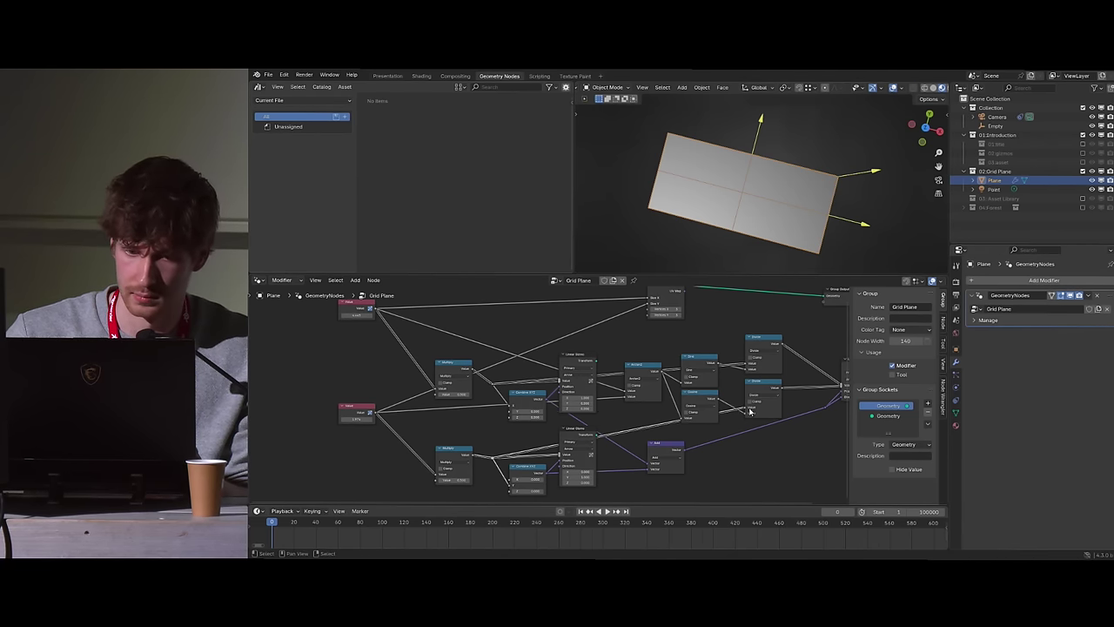
Test the rewired corner gizmo by resizing the plane in the viewport
middle_drag(780, 334, 758, 339)
mouse_move(873, 173)
mouse_down()
mouse_move(827, 182)
mouse_move(906, 165)
mouse_move(871, 174)
mouse_up()
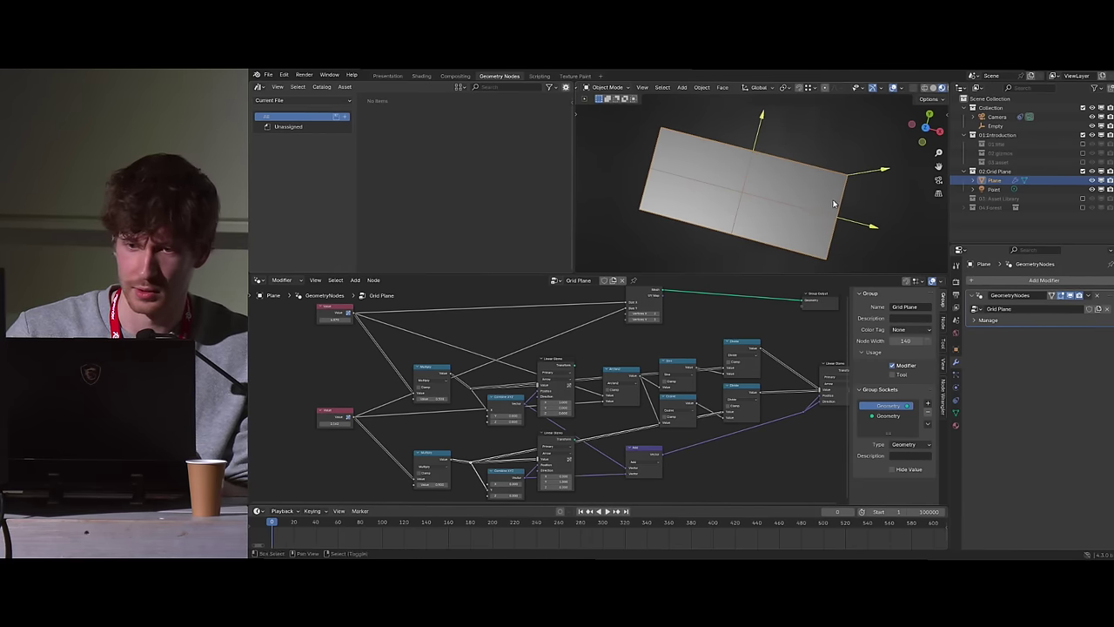
shift+middle_drag(821, 206, 804, 212)
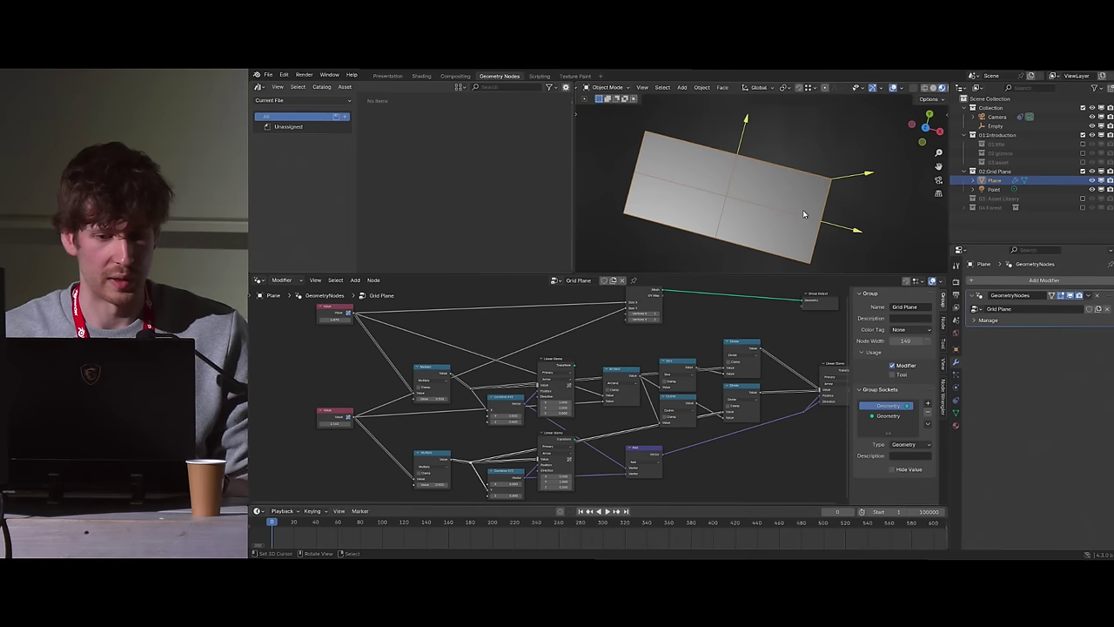
Shift the first Linear Gizmo and its Combine XYZ node slightly down and move the Group Output far away from the gizmos
drag(556, 366, 558, 371)
drag(512, 397, 510, 415)
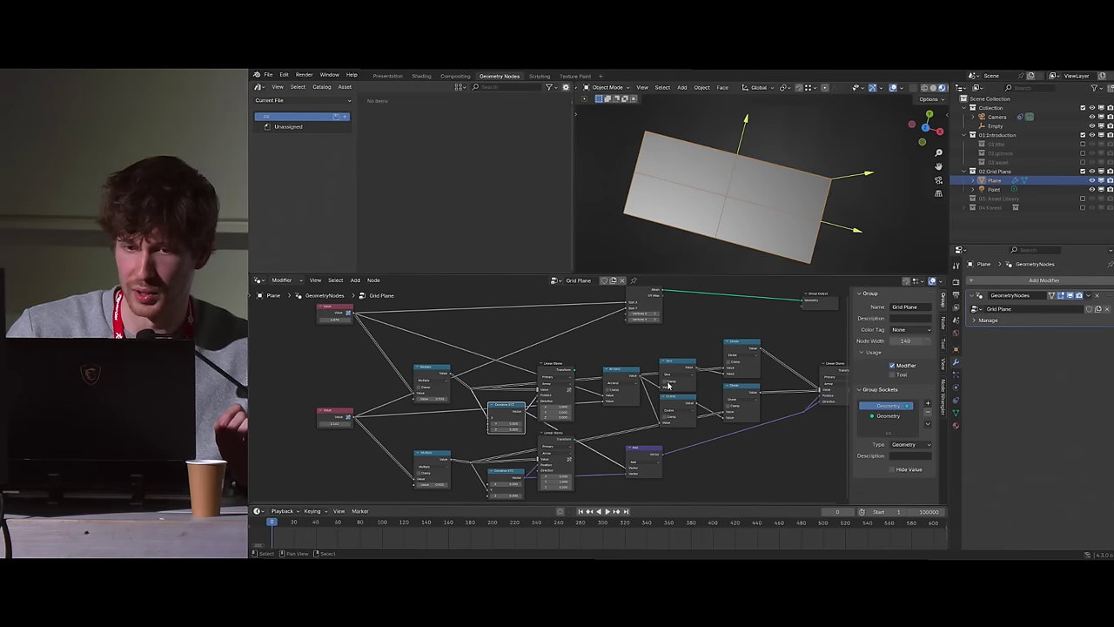
middle_drag(703, 350, 671, 361)
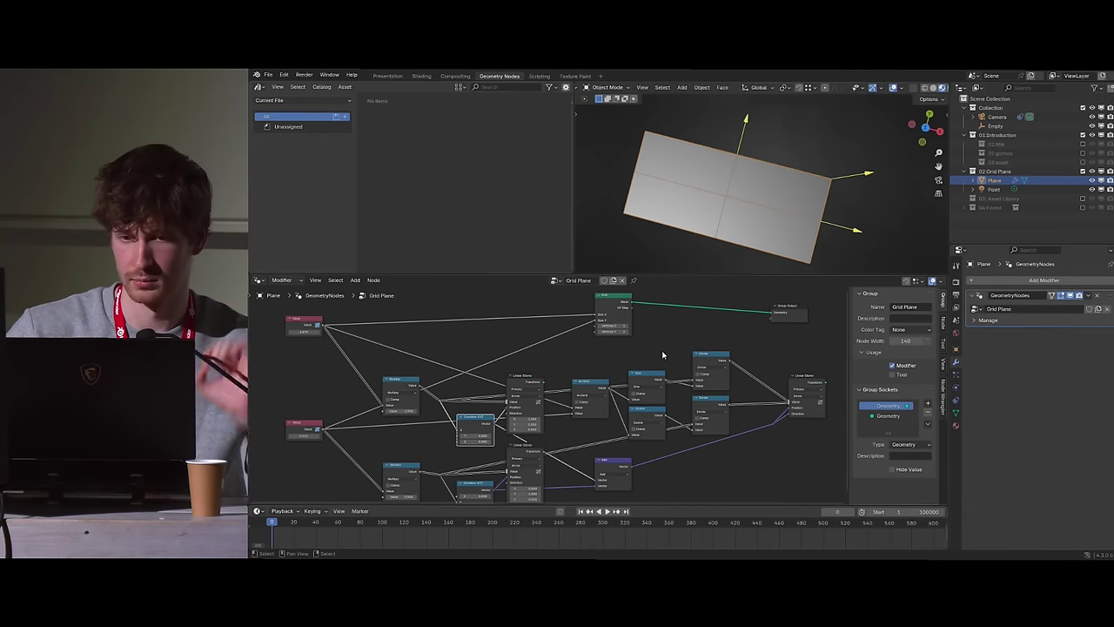
scroll(661, 385, down, 3)
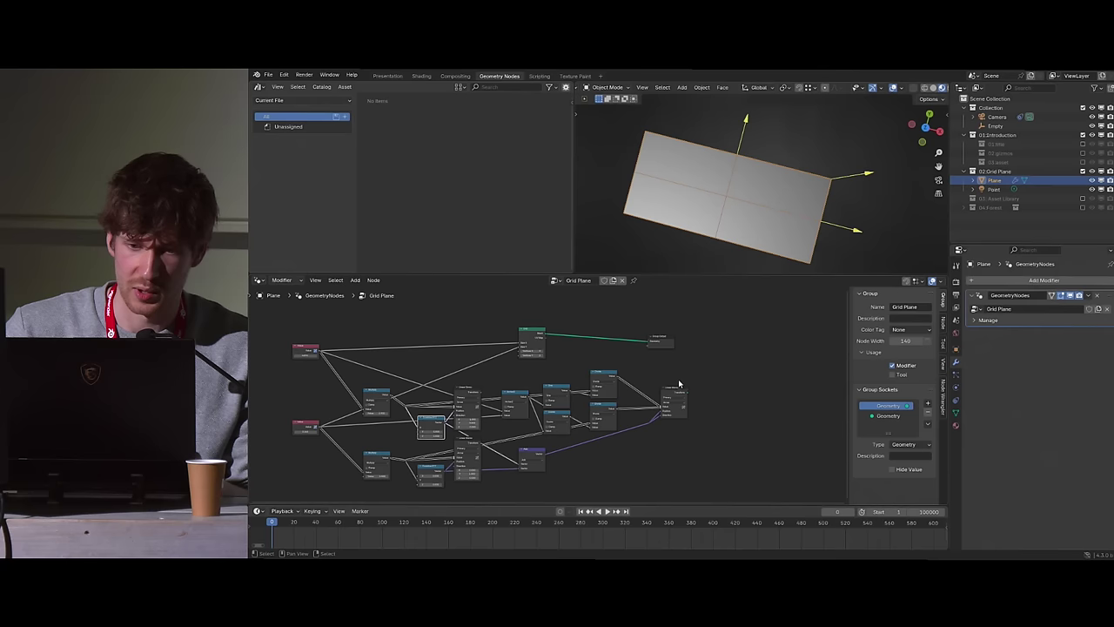
drag(664, 340, 821, 342)
middle_drag(780, 360, 687, 359)
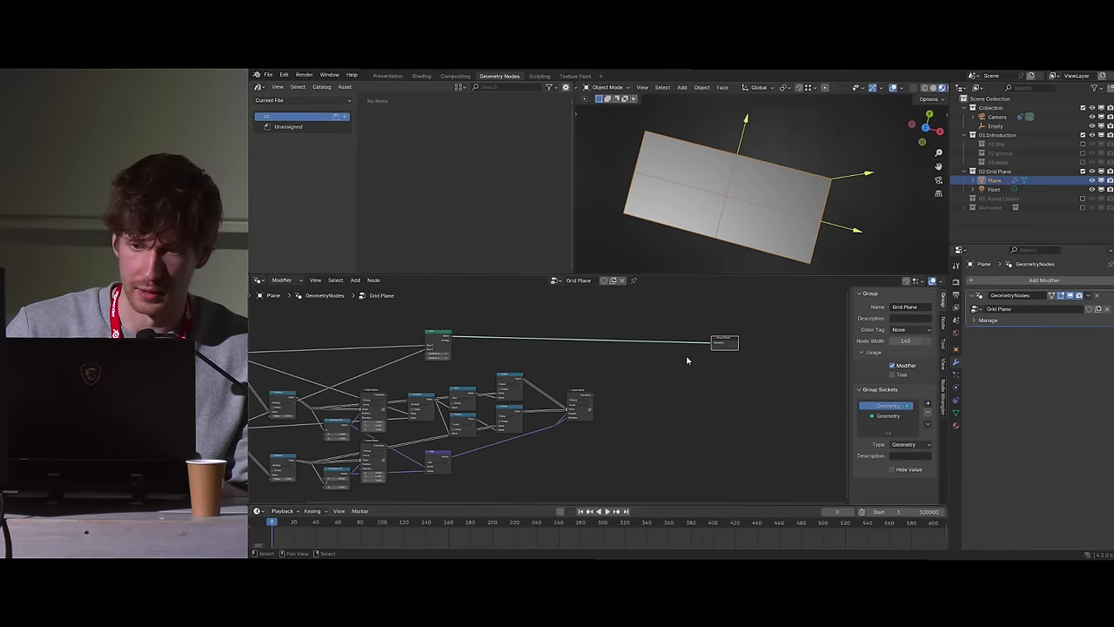
drag(732, 349, 780, 343)
Start adding a new node in the free space between the third Linear Gizmo and the Group Output
scroll(388, 396, up, 5)
middle_drag(296, 408, 550, 348)
scroll(515, 388, up, 5)
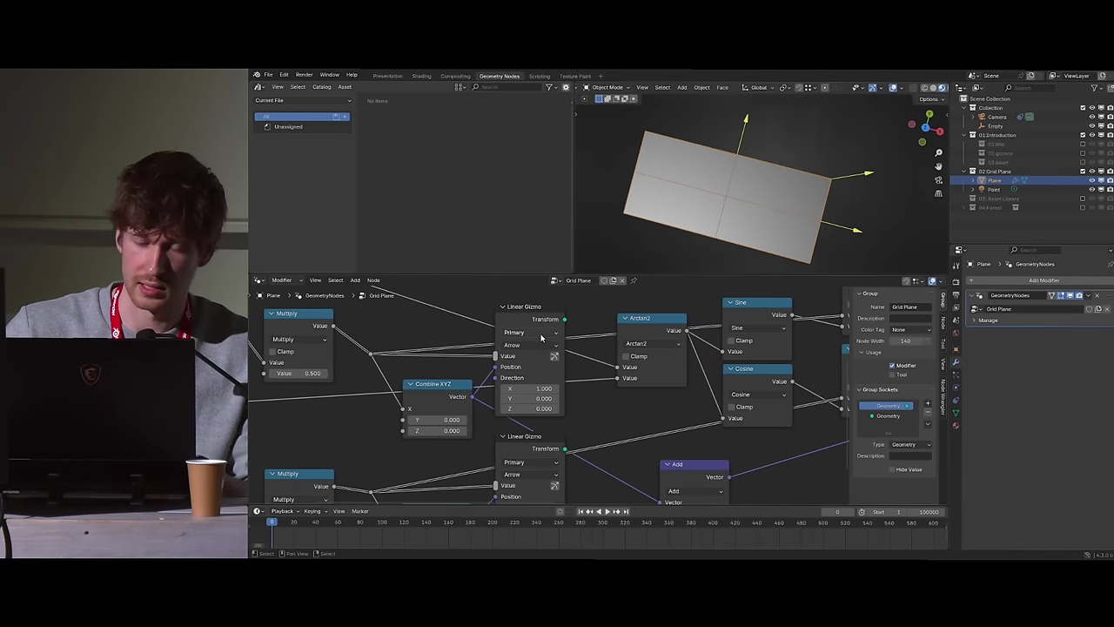
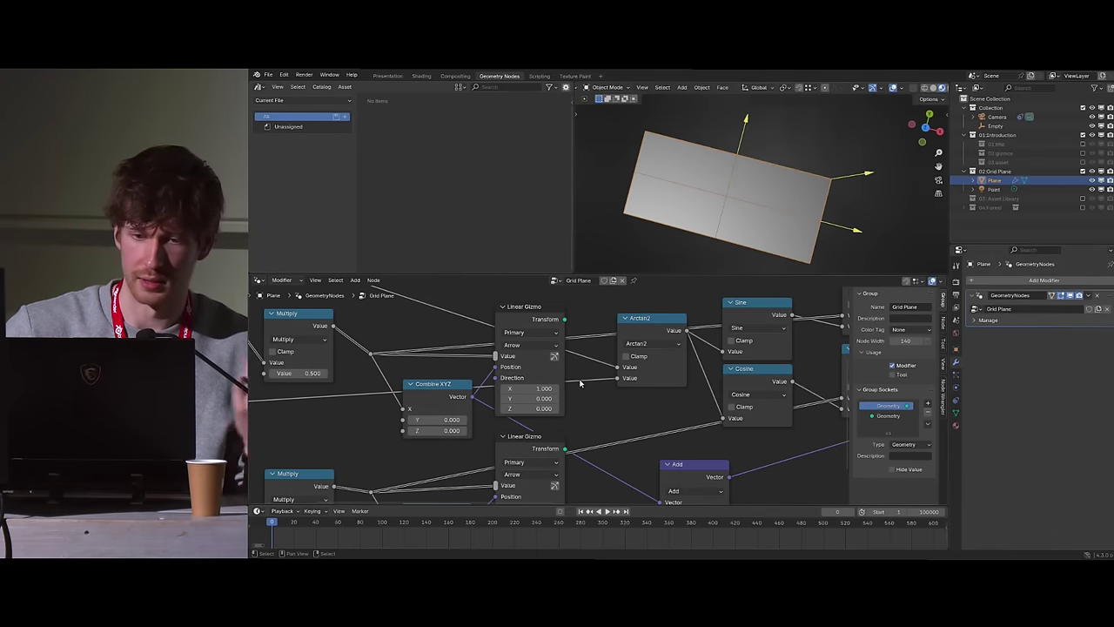
scroll(581, 383, down, 5)
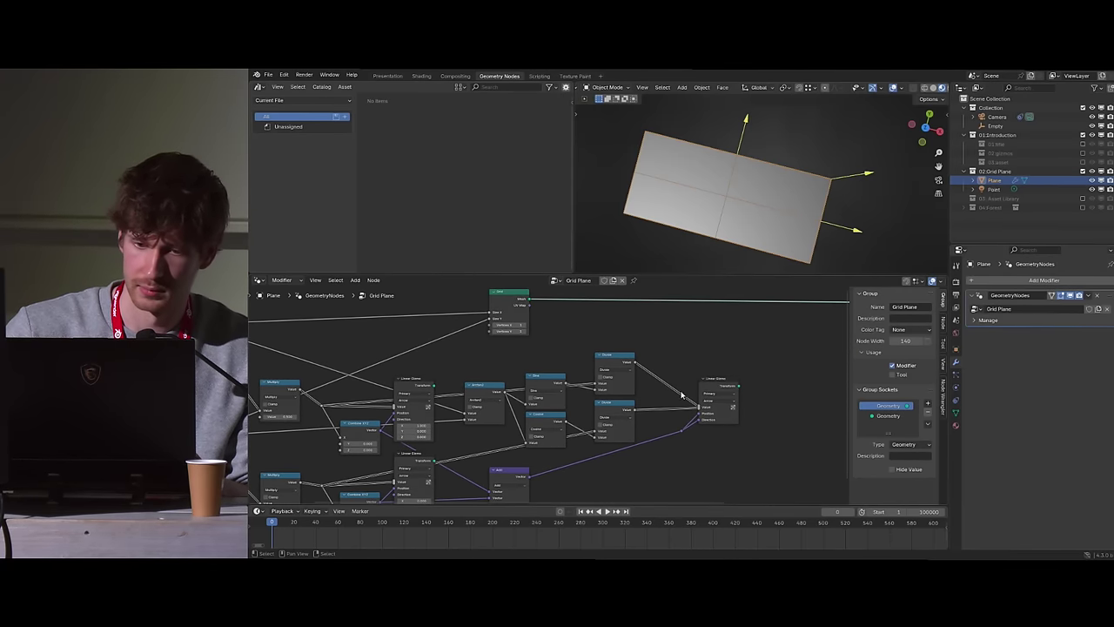
scroll(662, 357, down, 5)
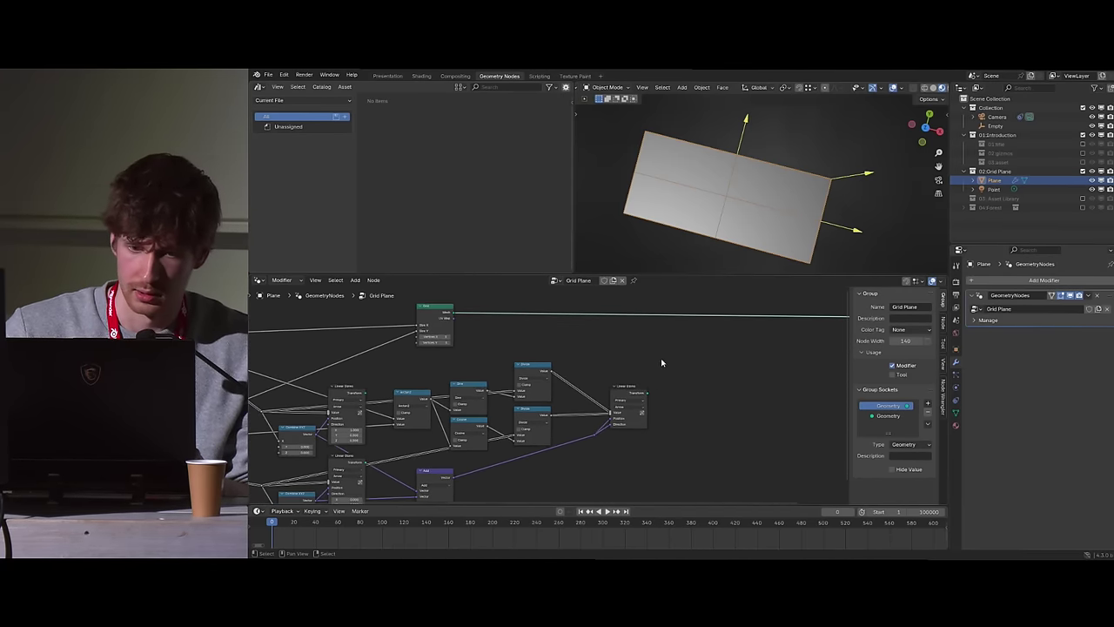
key(shift+a)
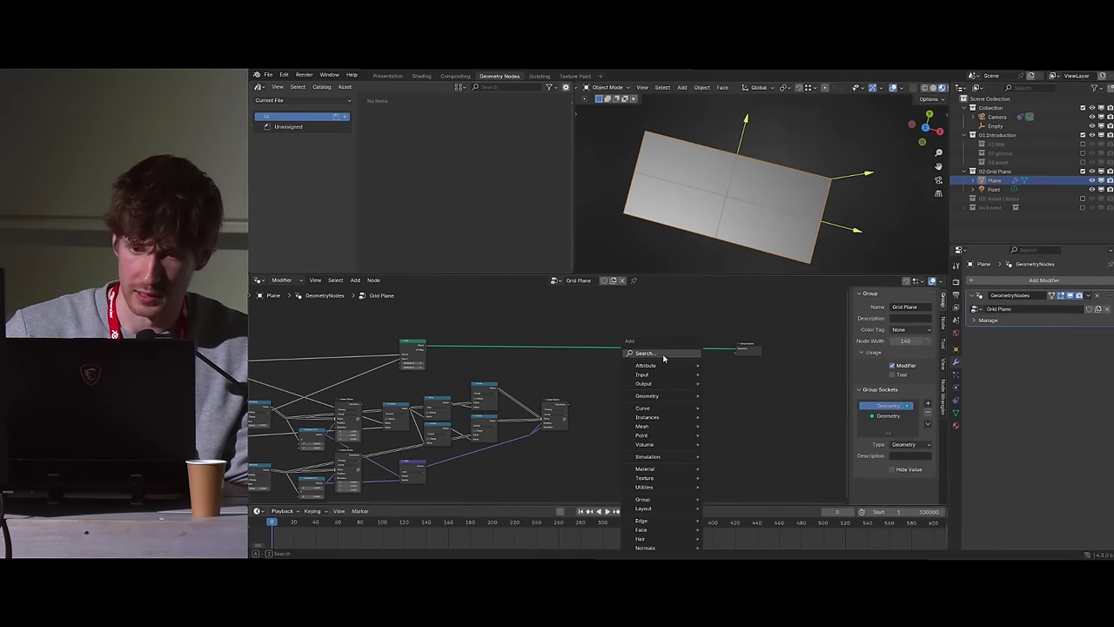
click(663, 353)
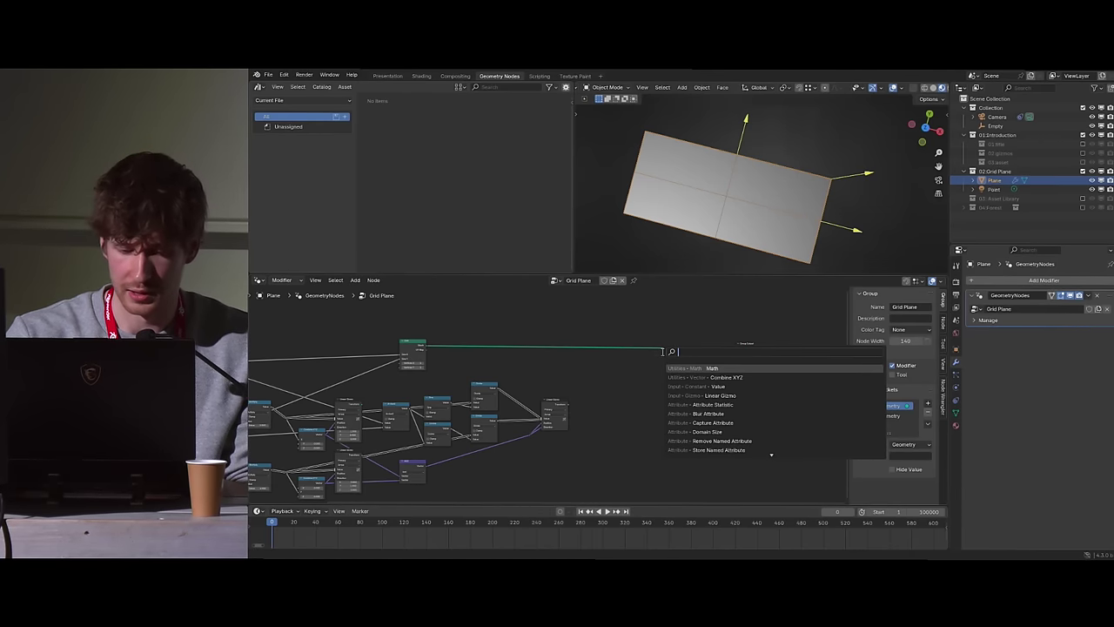
text(t)
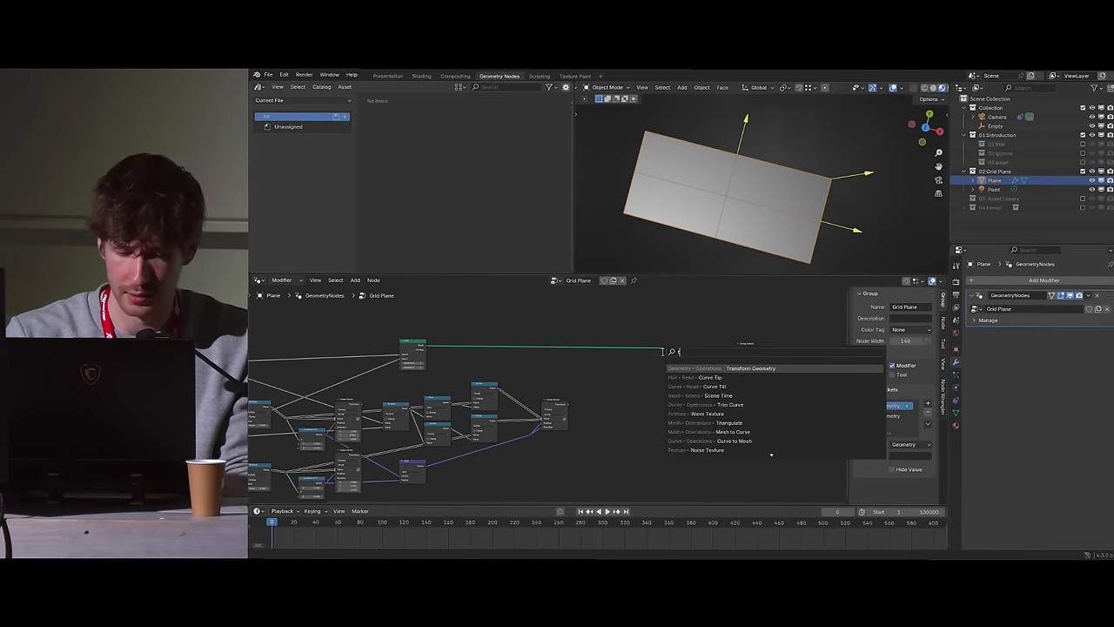
text(ransf)
key(Return)
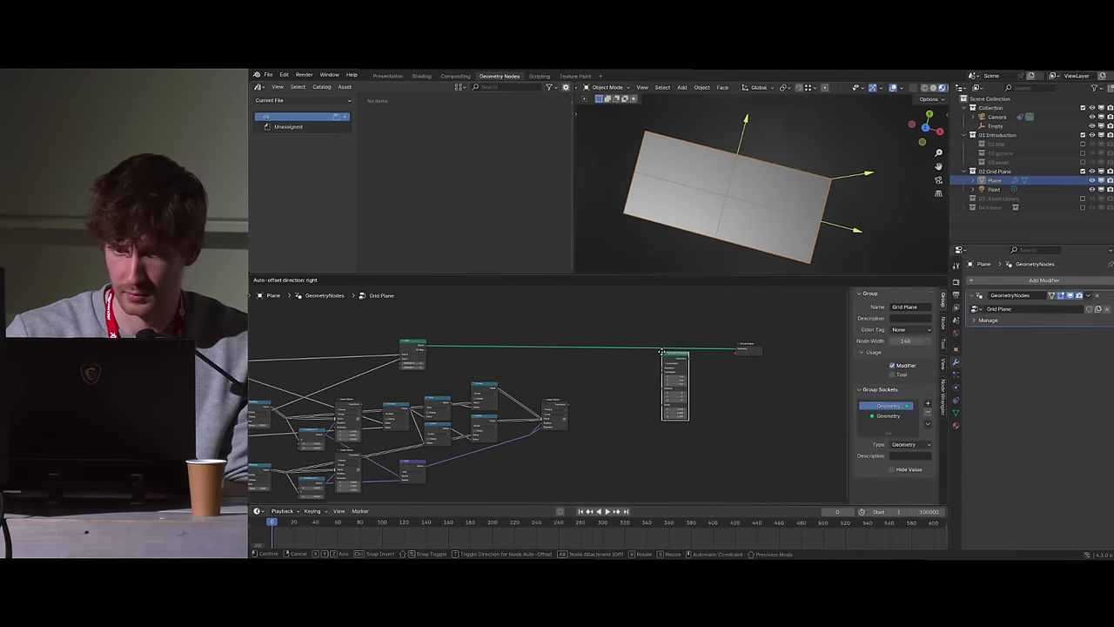
click(652, 365)
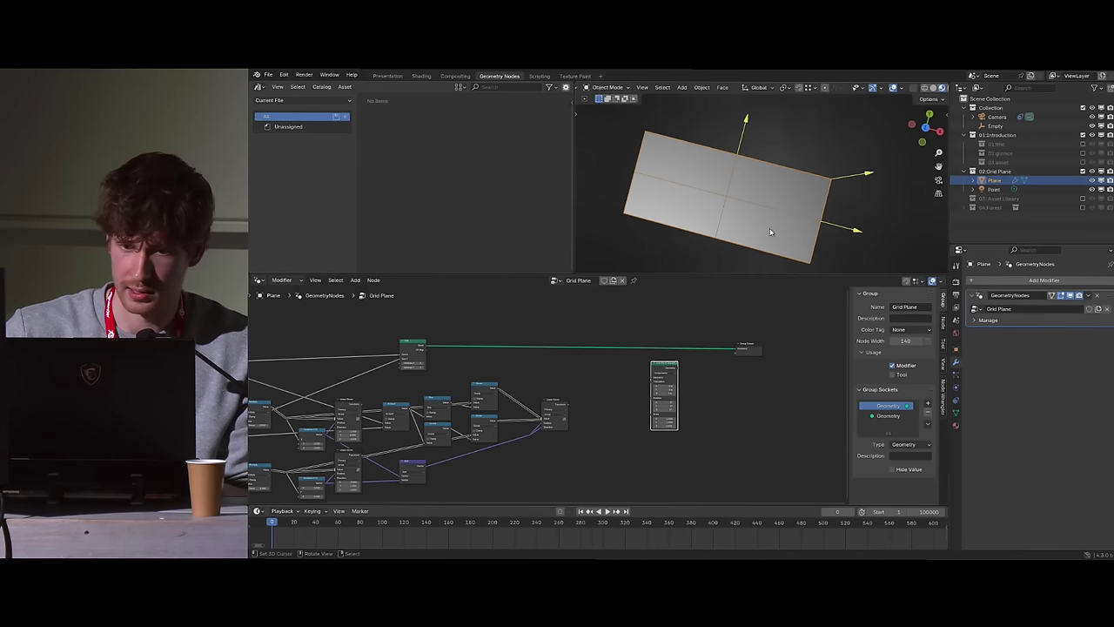
scroll(677, 365, up, 3)
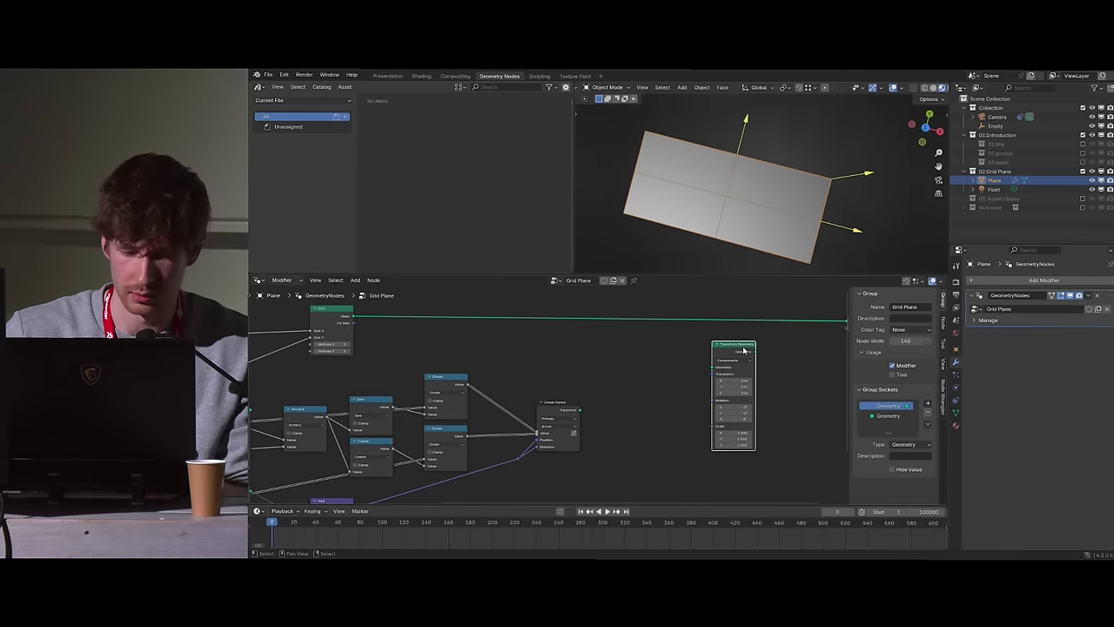
scroll(753, 375, up, 2)
middle_drag(763, 369, 627, 391)
key(x)
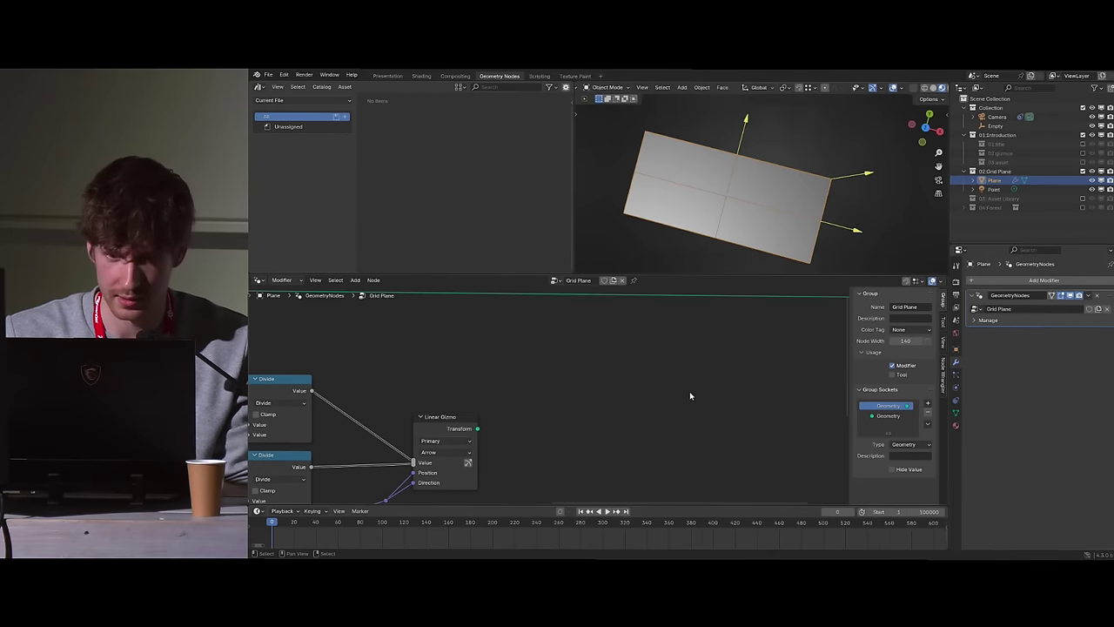
Add a Transform Gizmo node to the empty area beyond the Linear Gizmo node in the Grid Plane tree
key(shift+a)
click(666, 352)
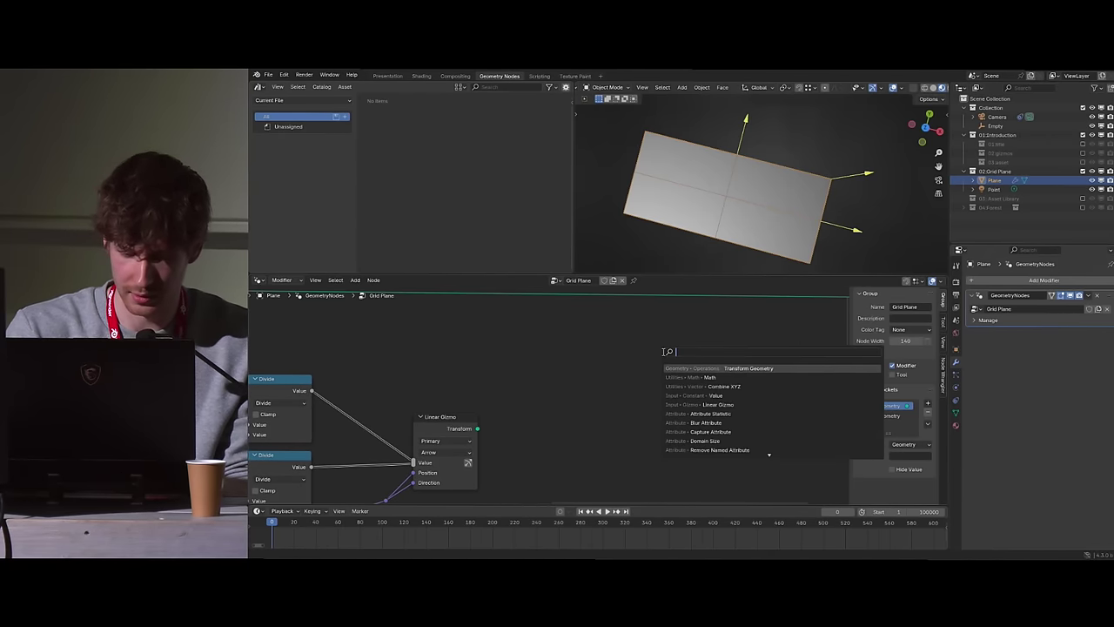
text(transfor)
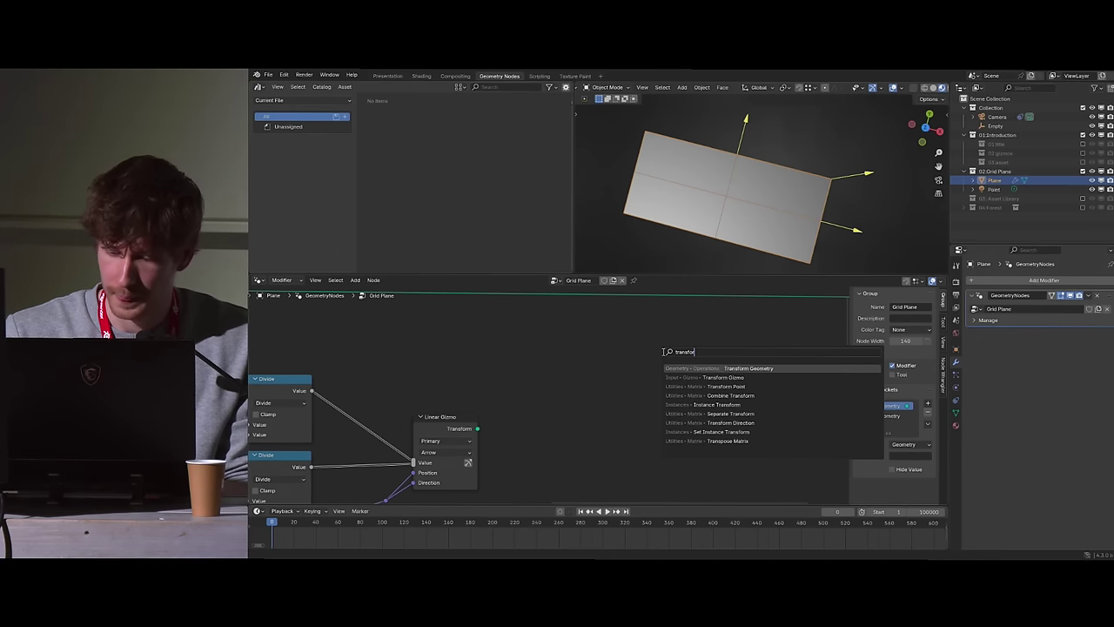
key(Down)
key(Return)
click(663, 353)
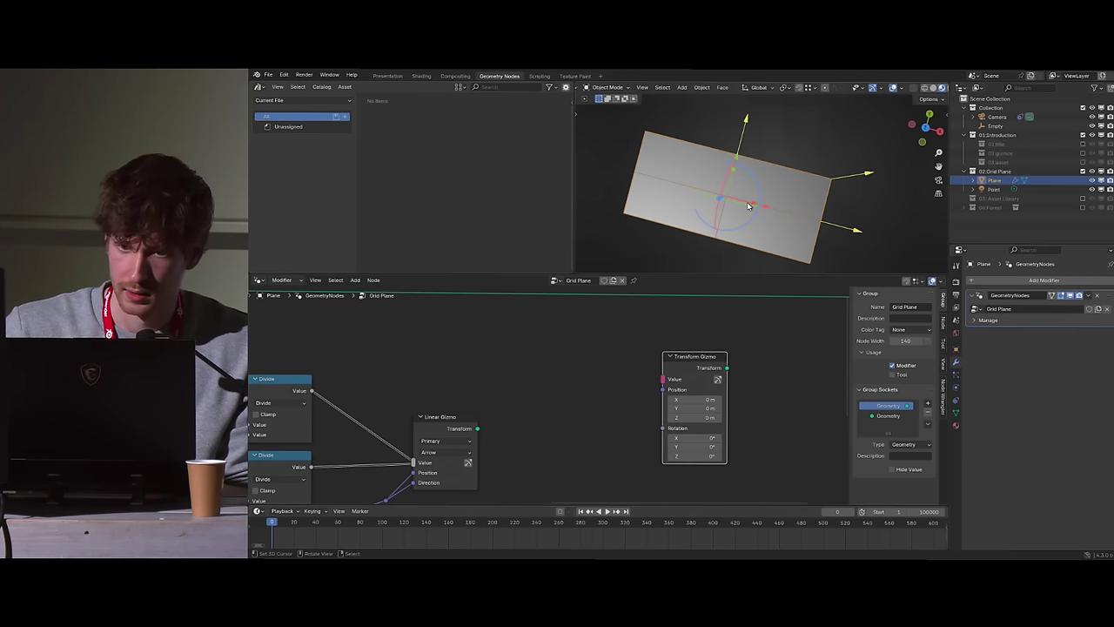
middle_drag(714, 157, 751, 185)
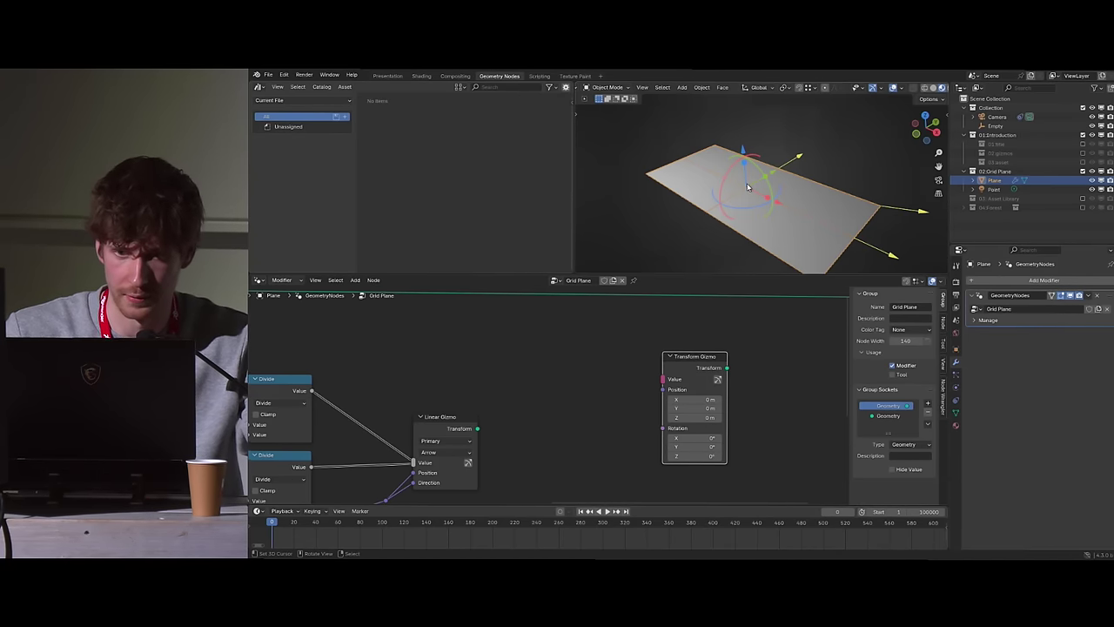
drag(690, 362, 669, 352)
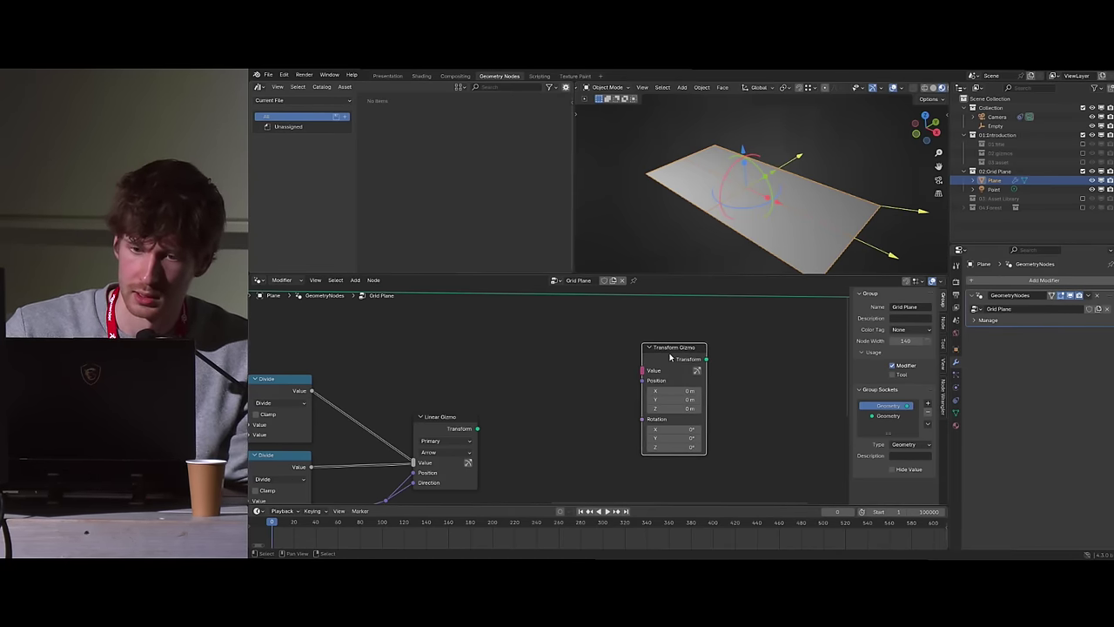
Reposition the Transform Gizmo node below the geometry link, between Linear Gizmo and Group Output
scroll(719, 369, down, 5)
middle_drag(665, 369, 659, 379)
key(g)
drag(659, 380, 657, 382)
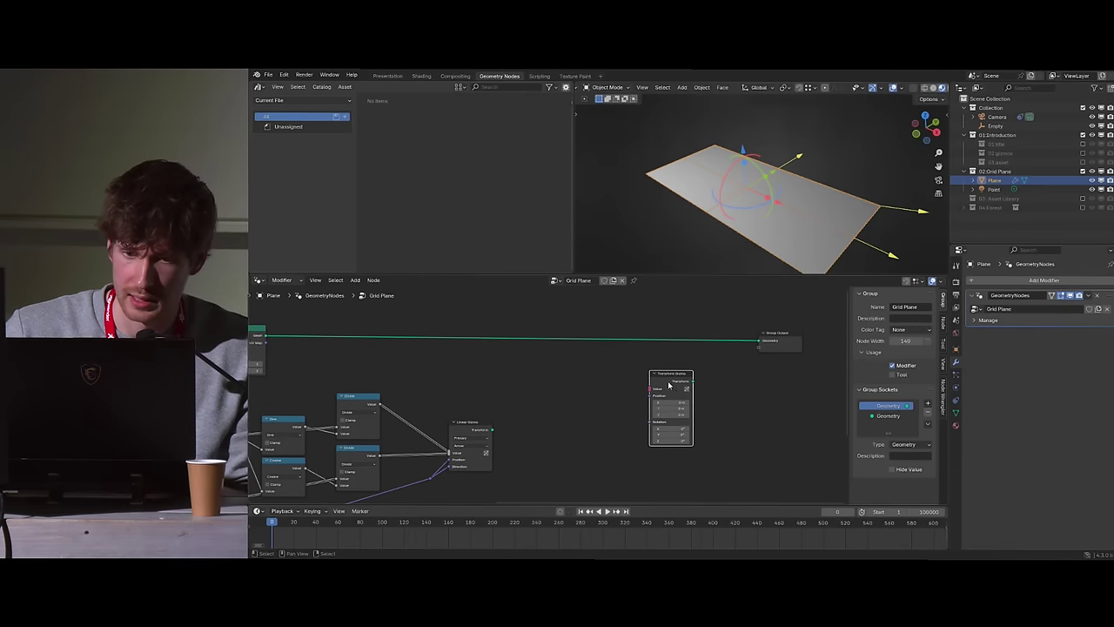
scroll(651, 385, up, 2)
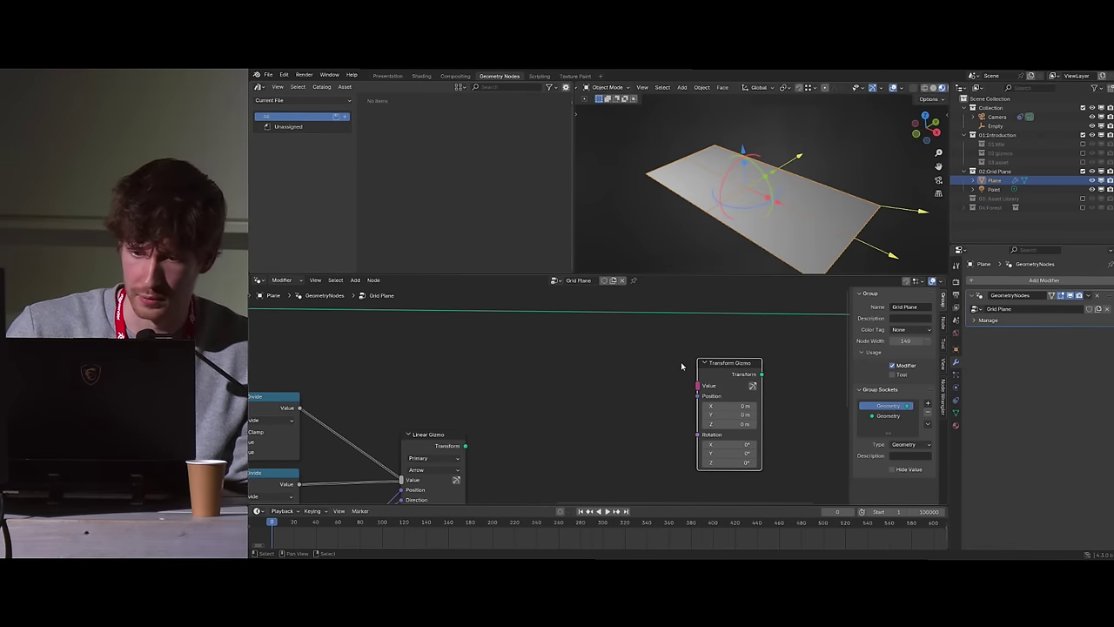
scroll(642, 373, down, 4)
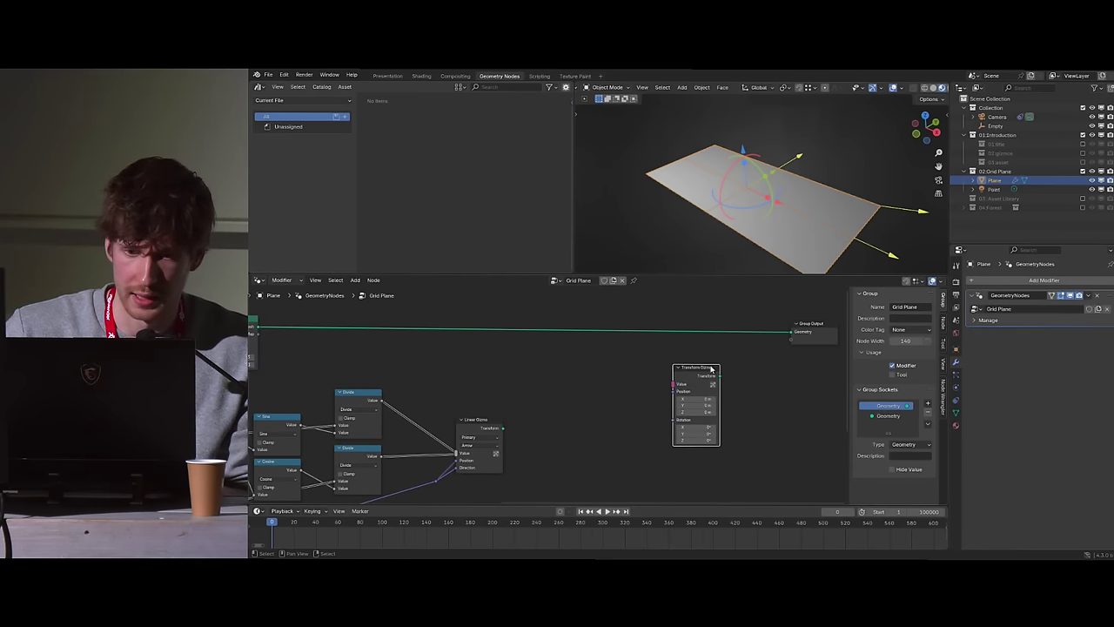
drag(700, 371, 673, 381)
Insert a Transform Geometry node on the link into Group Output and move the Transform Gizmo node clear of it
key(shift+a)
click(638, 339)
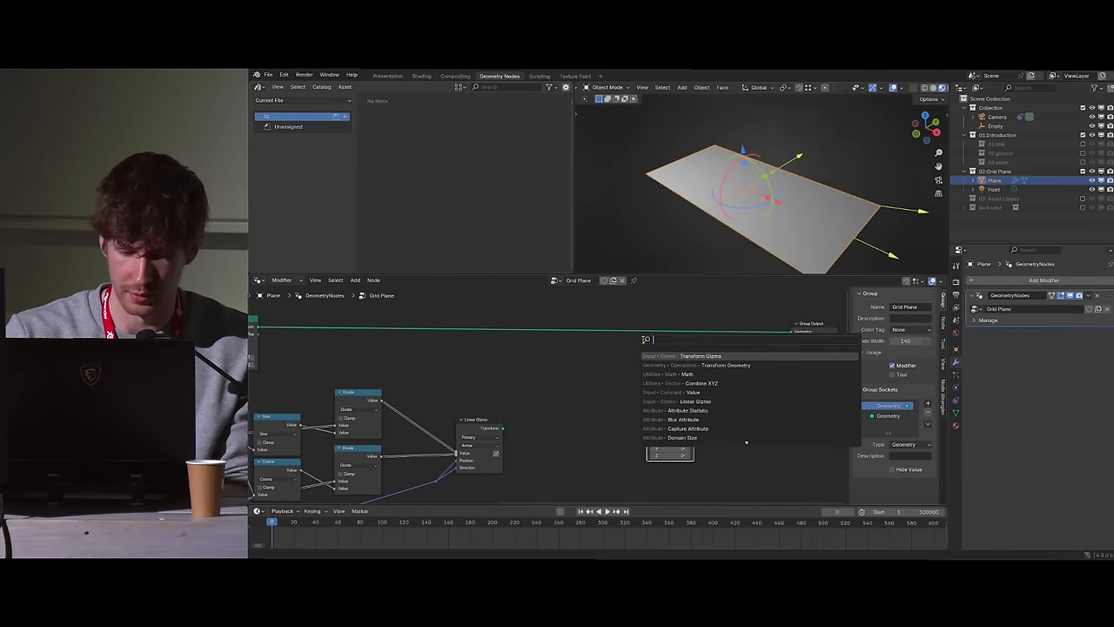
text(trans)
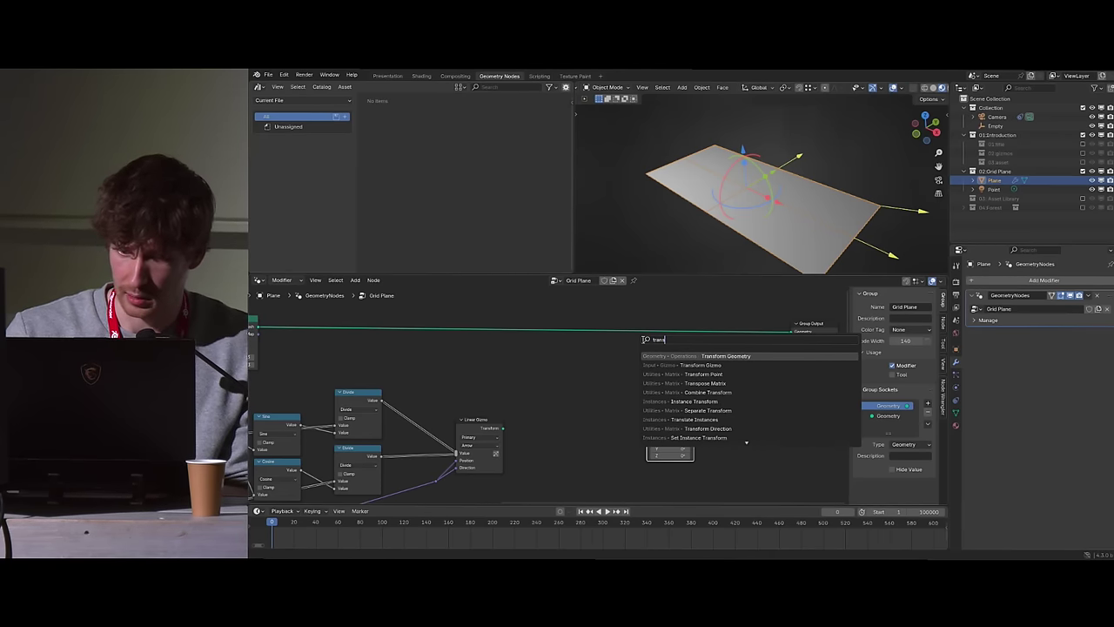
key(Return)
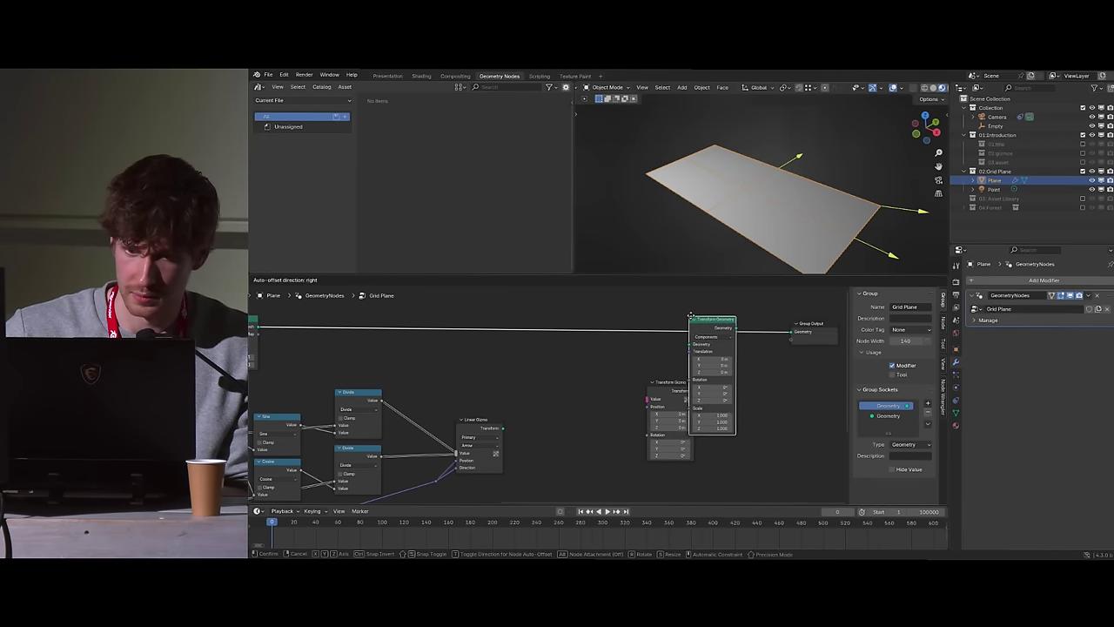
click(700, 318)
drag(665, 385, 648, 393)
click(643, 396)
Set the Transform Geometry node's mode to Matrix and place the Transform Gizmo node beneath it
click(718, 334)
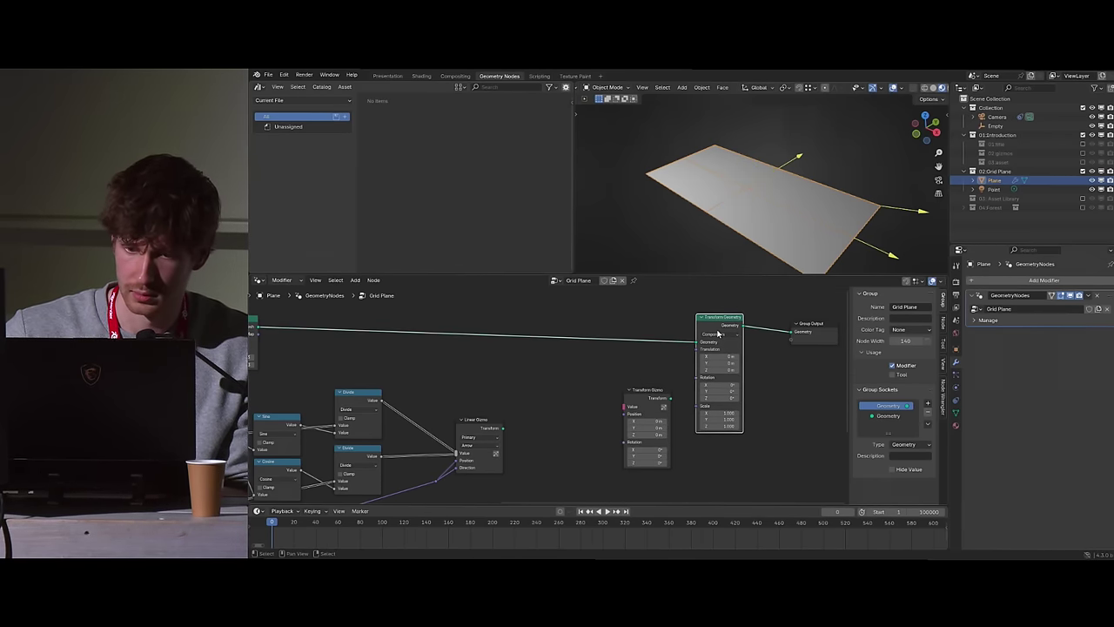
click(714, 335)
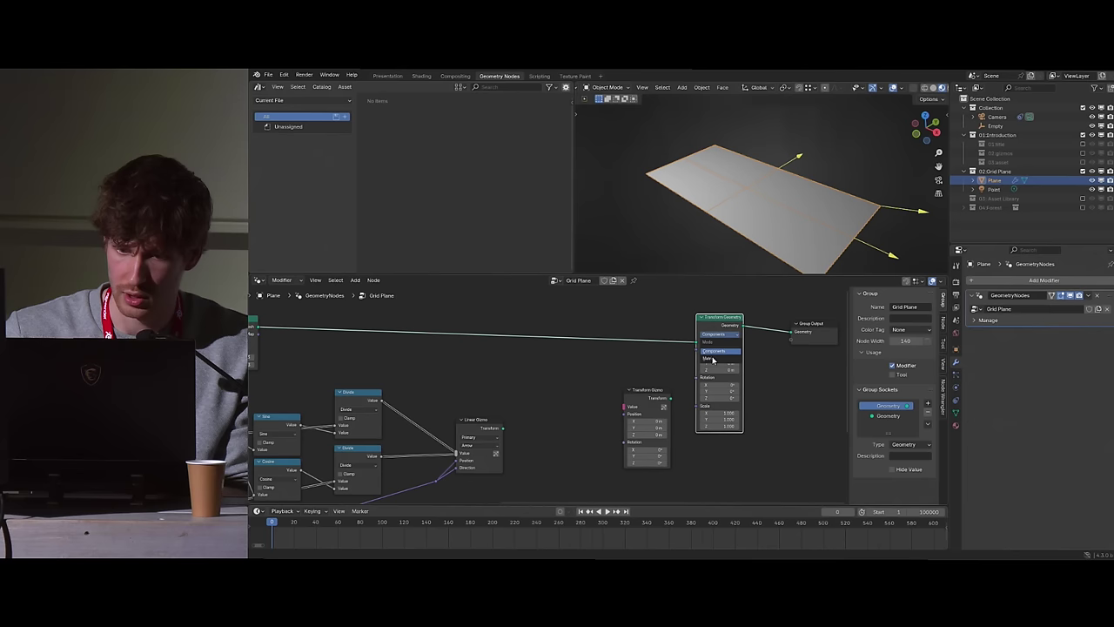
click(713, 360)
scroll(562, 394, up, 2)
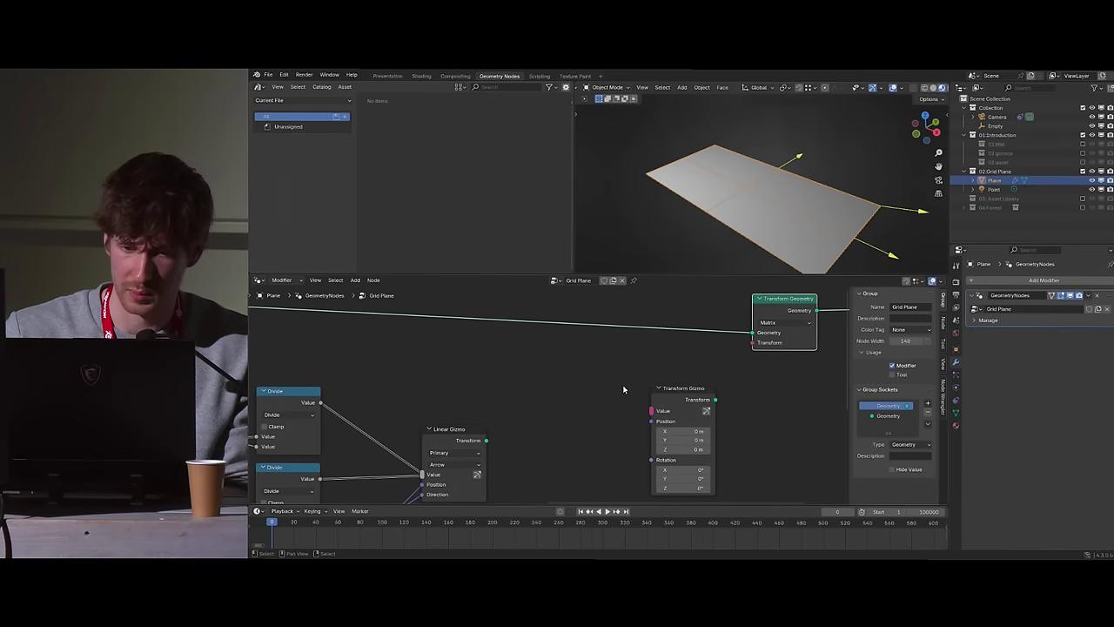
key(shift+a)
click(669, 408)
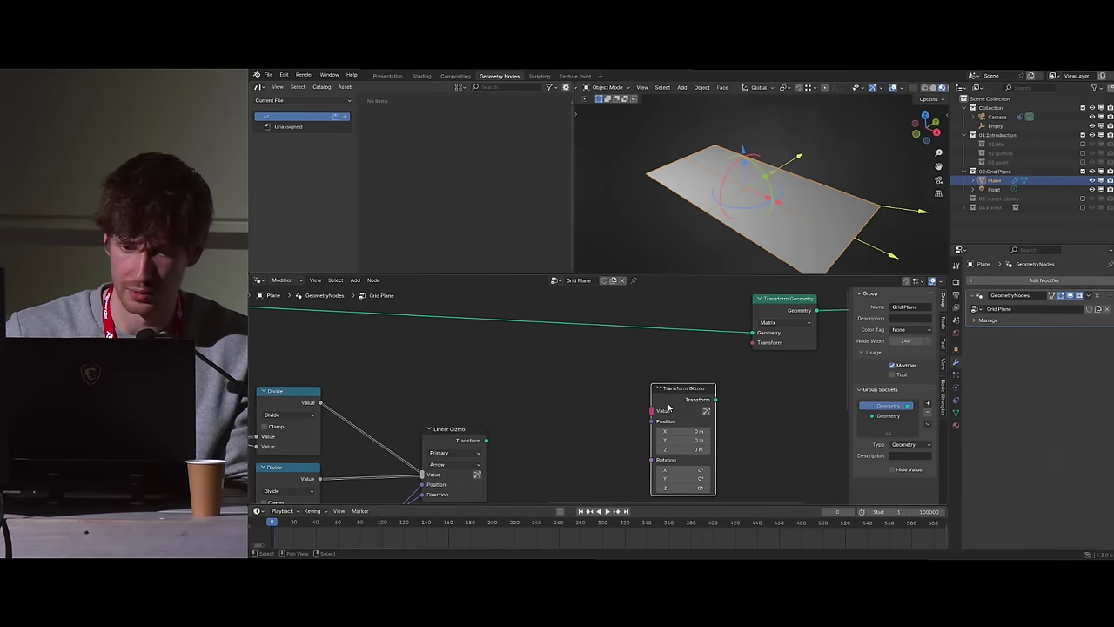
drag(656, 400, 710, 389)
Add a Combine Transform node and link its Transform output to Transform Geometry's Transform input and Transform Gizmo's Value input
key(shift+a)
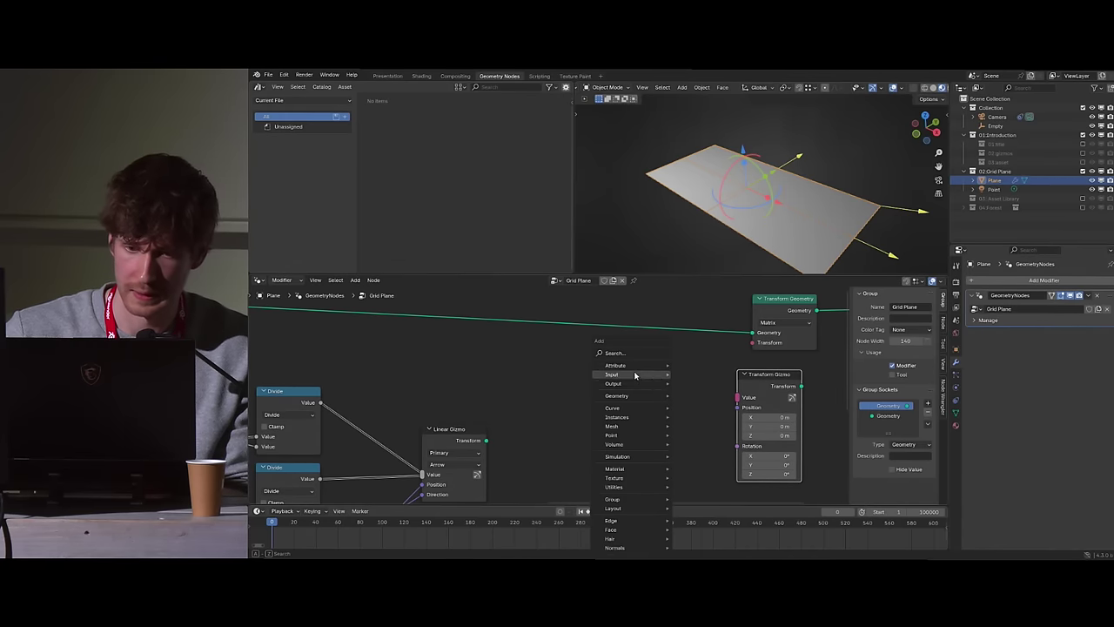
click(627, 354)
text(combine)
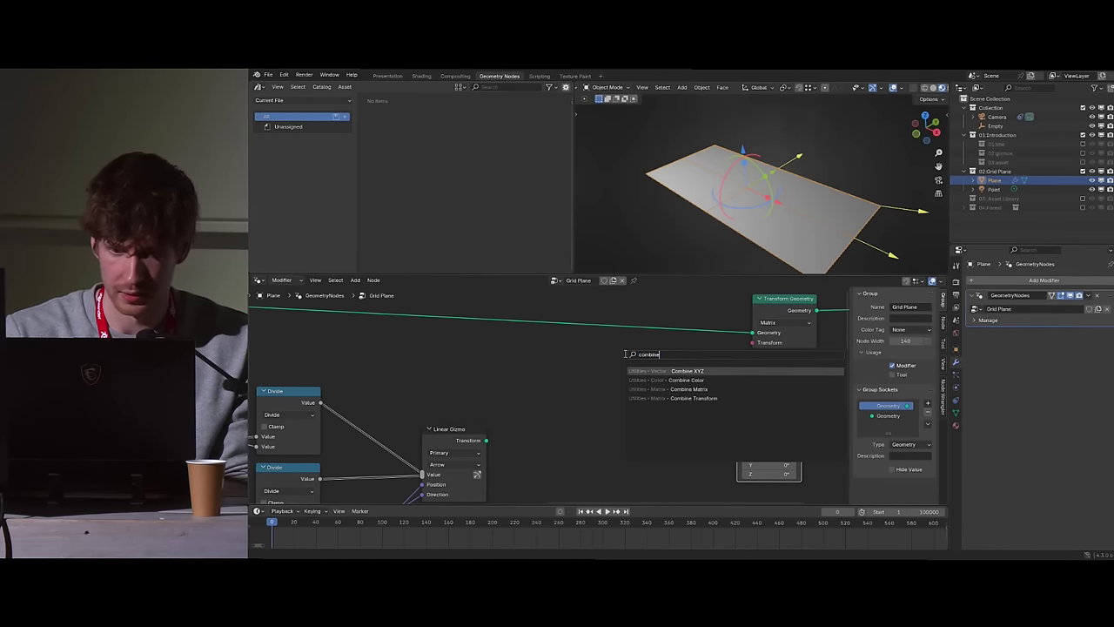
key(Down)
key(Down)
key(Down)
key(Return)
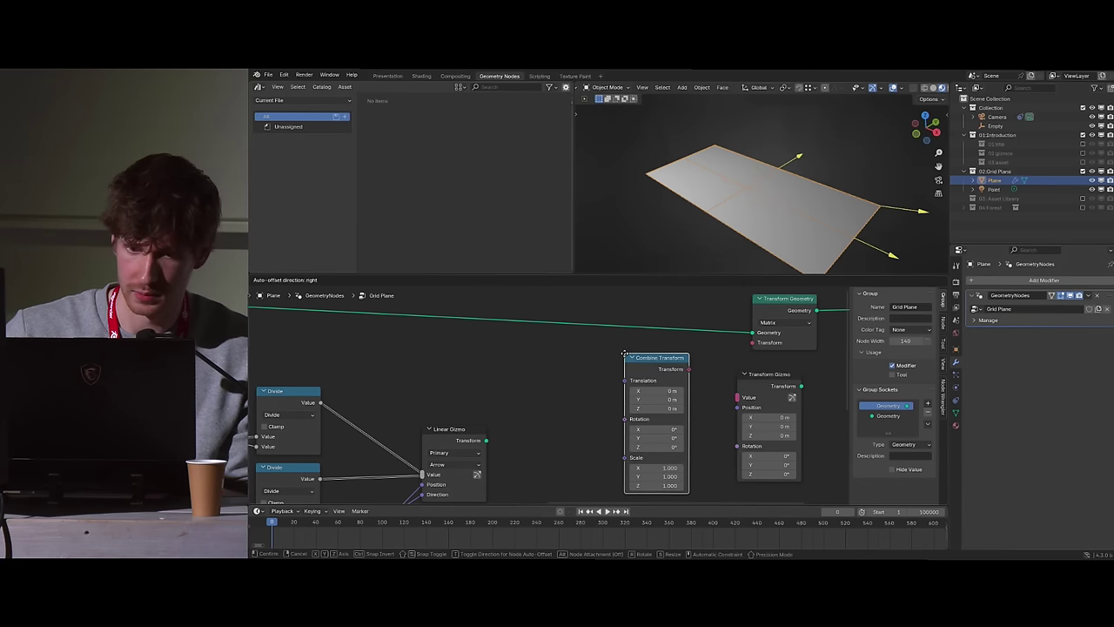
click(627, 354)
drag(689, 369, 753, 342)
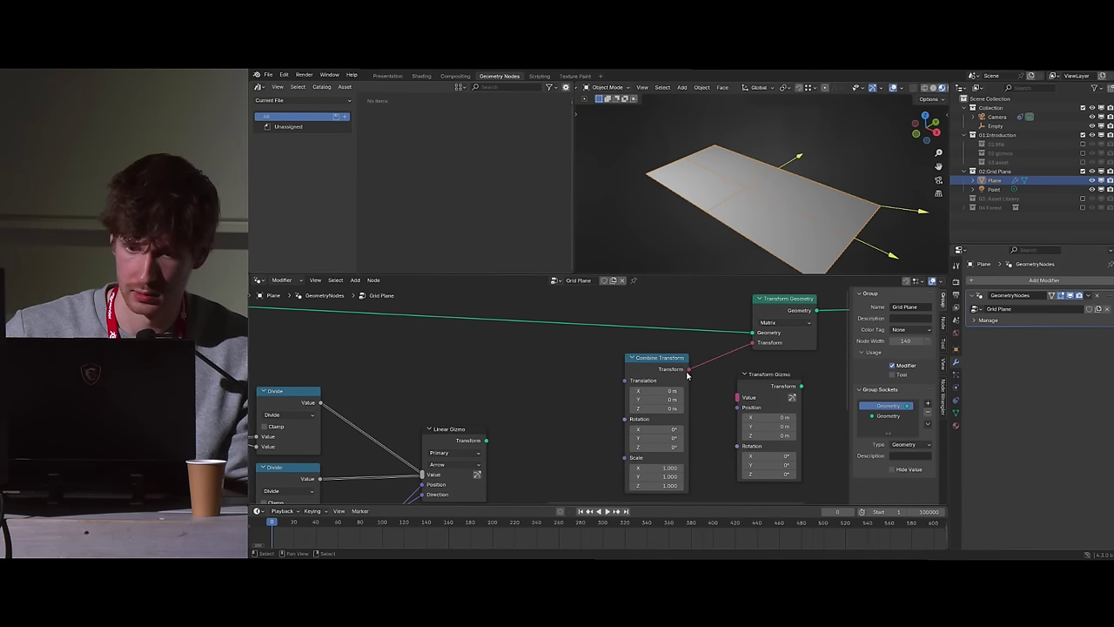
drag(687, 375, 738, 399)
Rotate the plane with its viewport transform gizmo to about X 18.3°, Y -14.2°, Z -60.4°, and nudge the Transform Gizmo node aside
drag(754, 212, 779, 204)
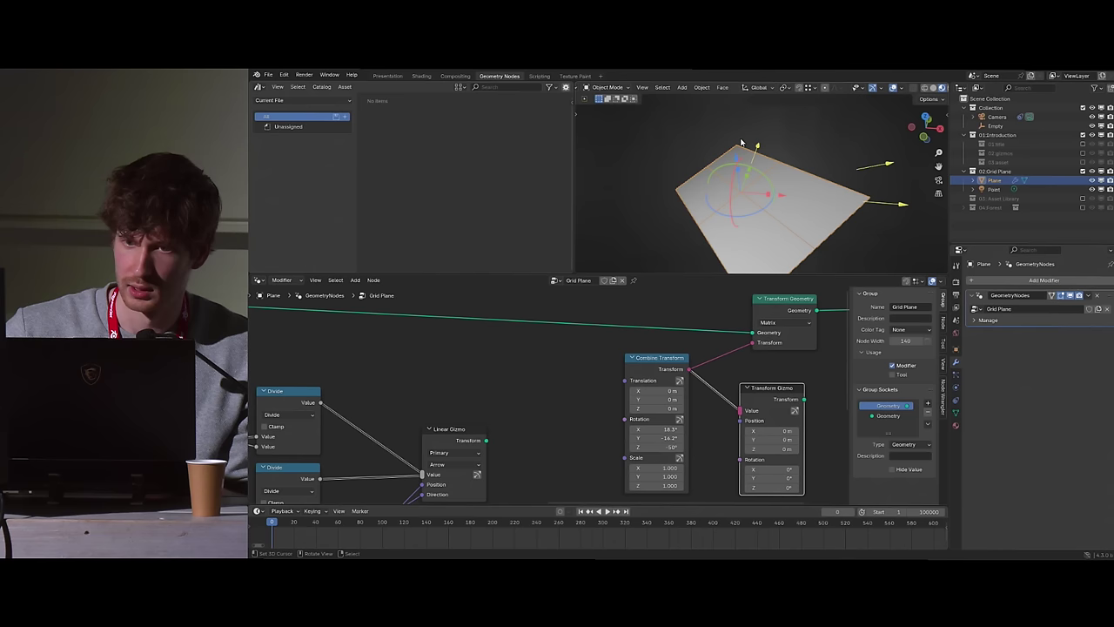
middle_drag(741, 141, 786, 199)
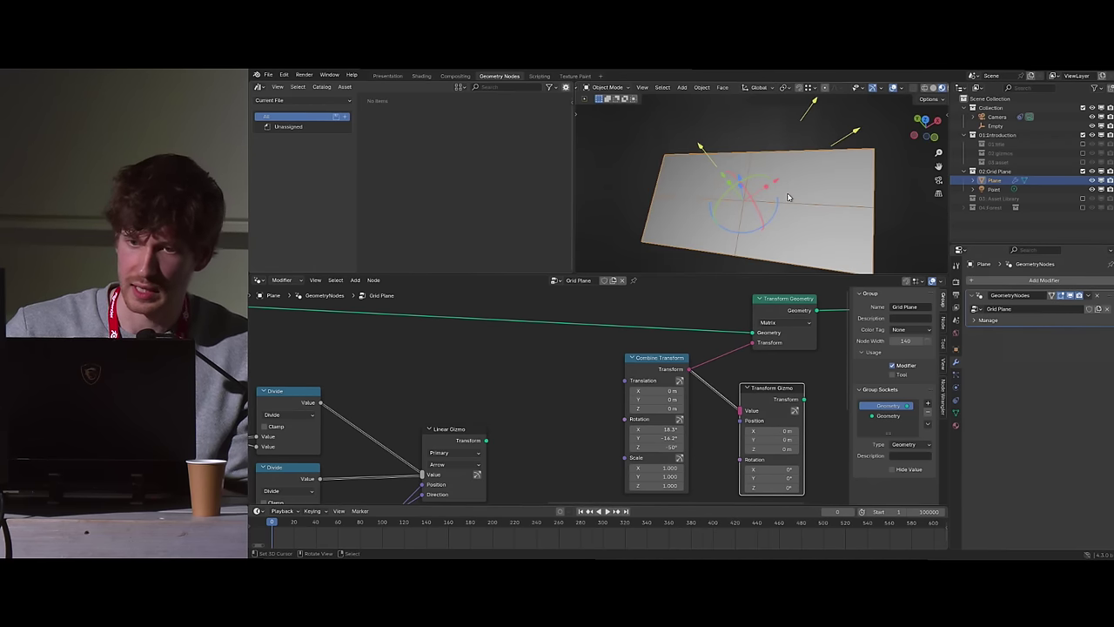
drag(779, 214, 774, 217)
middle_drag(799, 205, 834, 241)
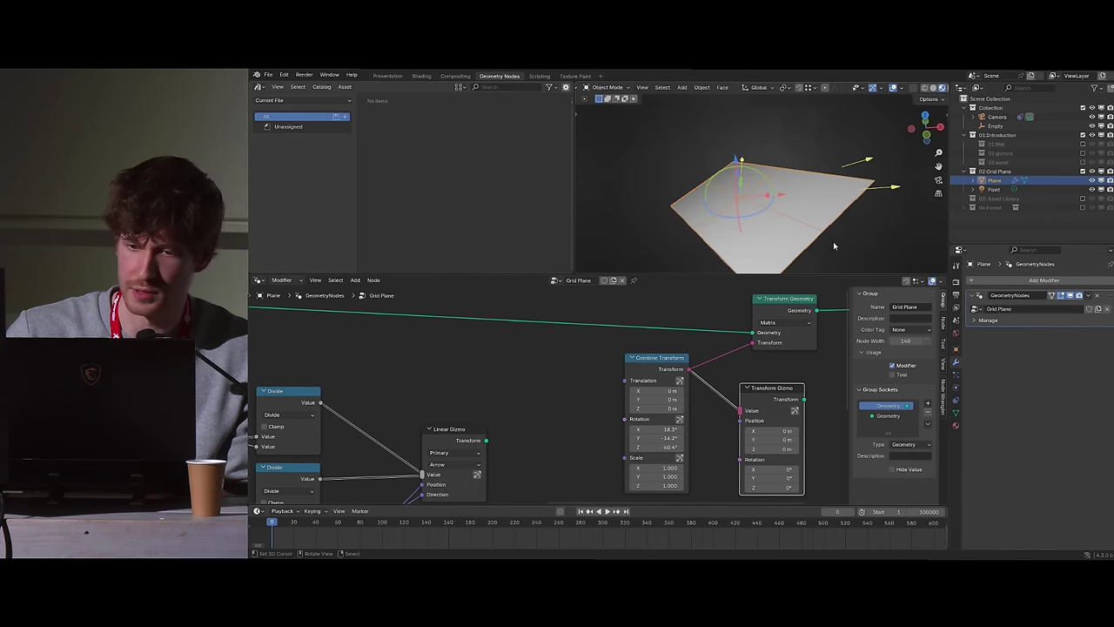
drag(769, 389, 778, 383)
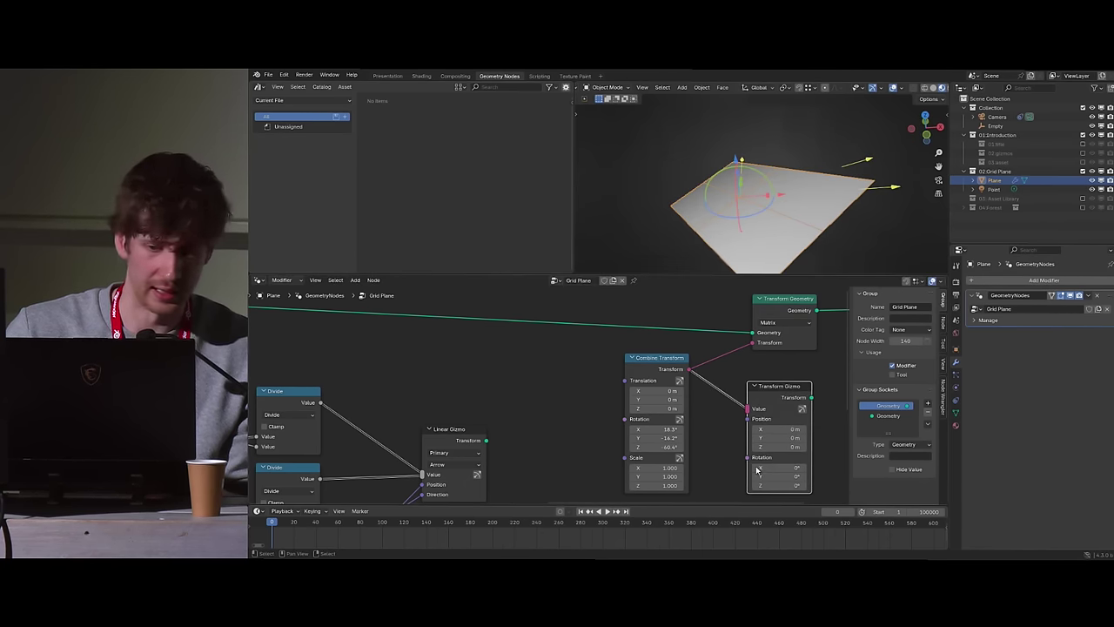
Try the Local transform orientation on the viewport gizmo, and return to Global
click(755, 87)
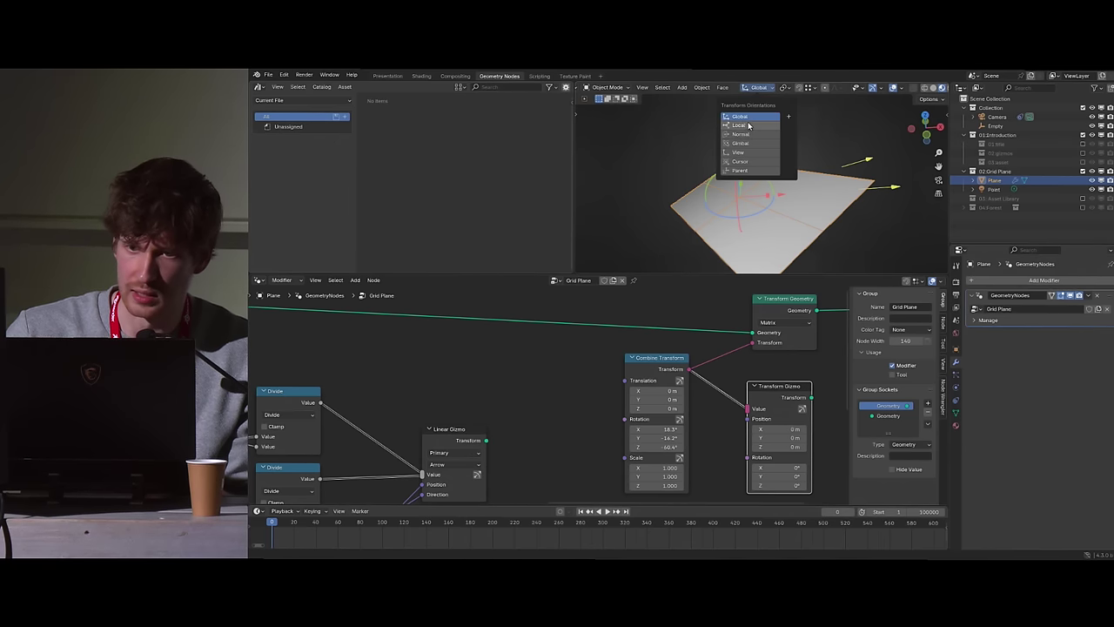
click(748, 126)
click(759, 88)
click(758, 88)
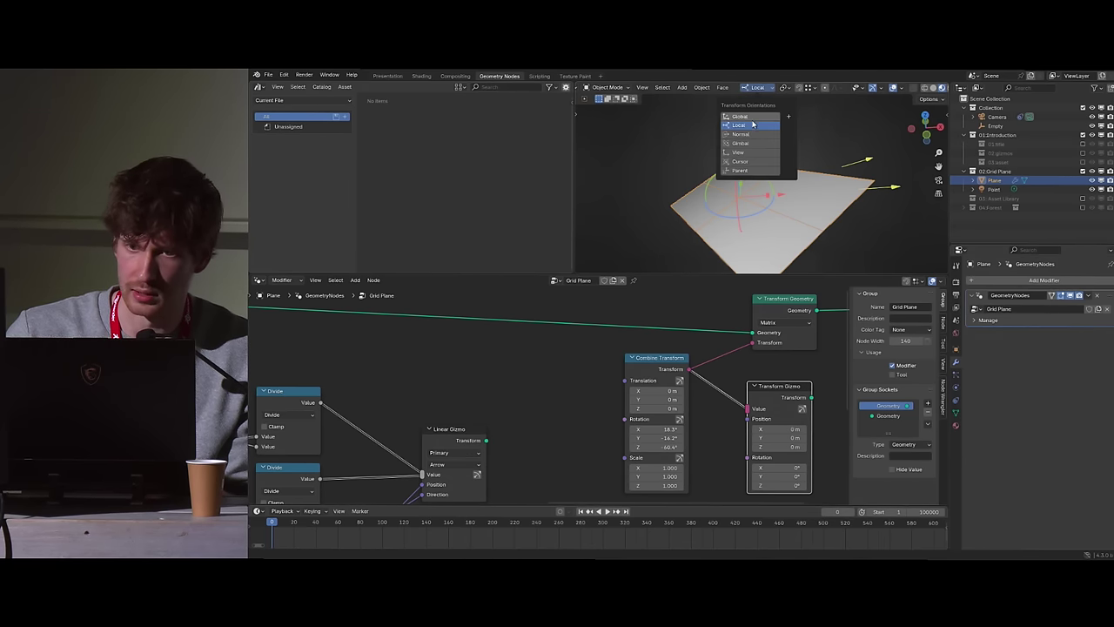
click(747, 118)
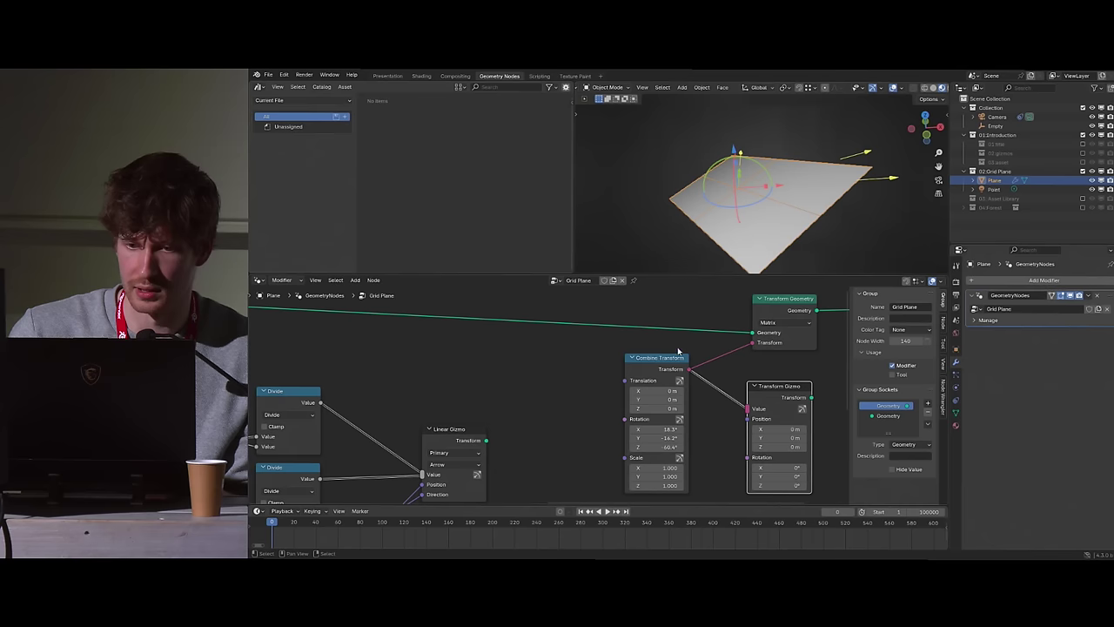
Move the Combine Transform node away from the Transform Gizmo node to open up space between them
drag(668, 369, 627, 380)
click(758, 87)
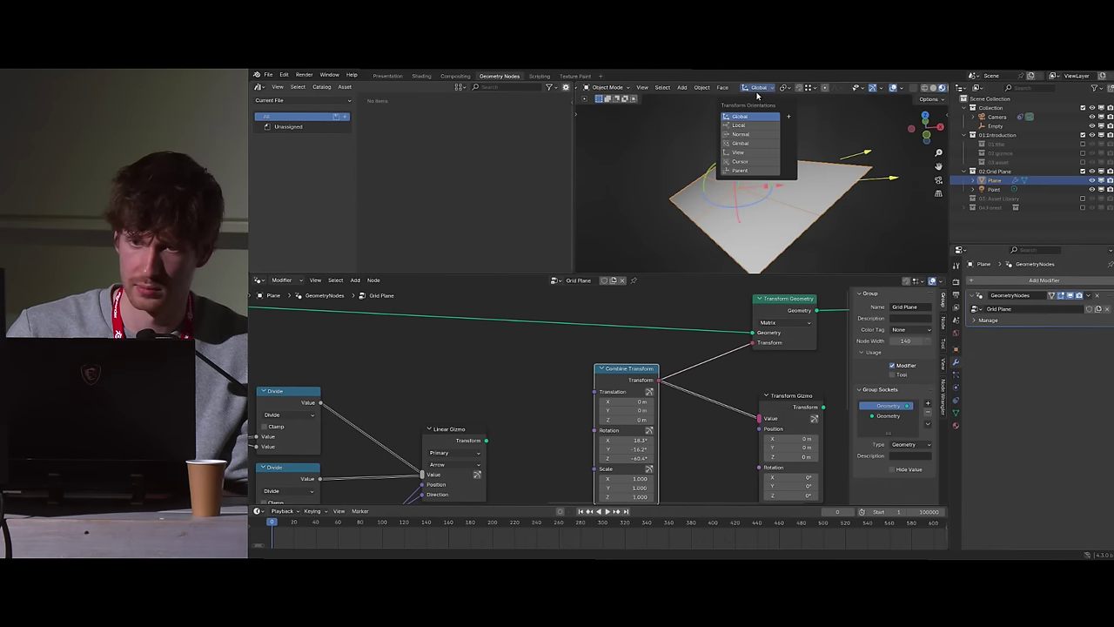
middle_drag(758, 424, 703, 393)
click(725, 376)
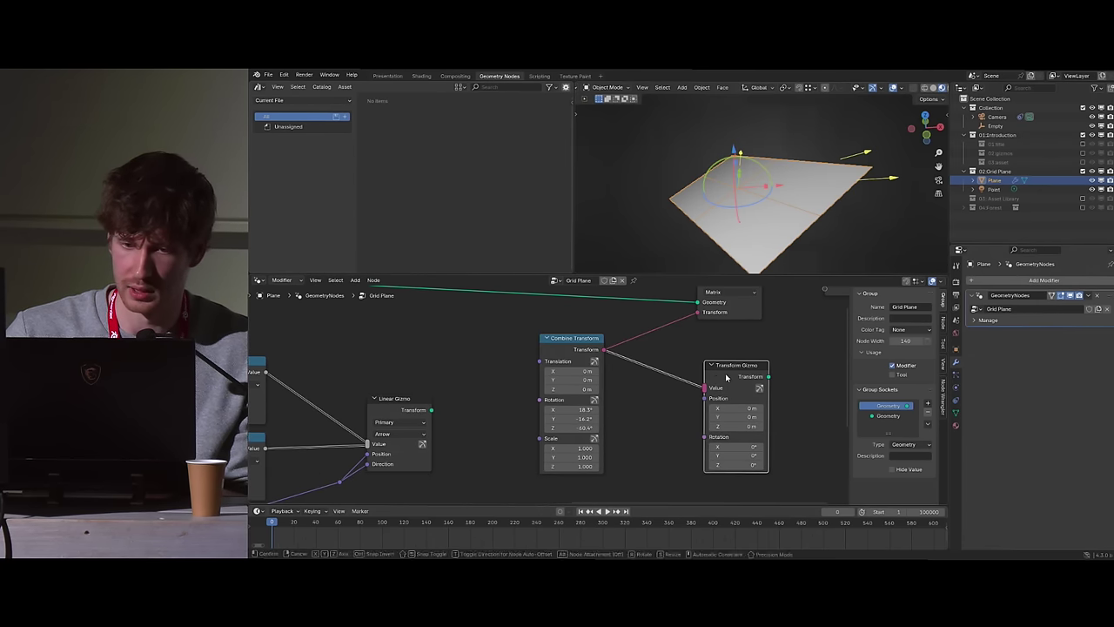
drag(597, 352, 627, 418)
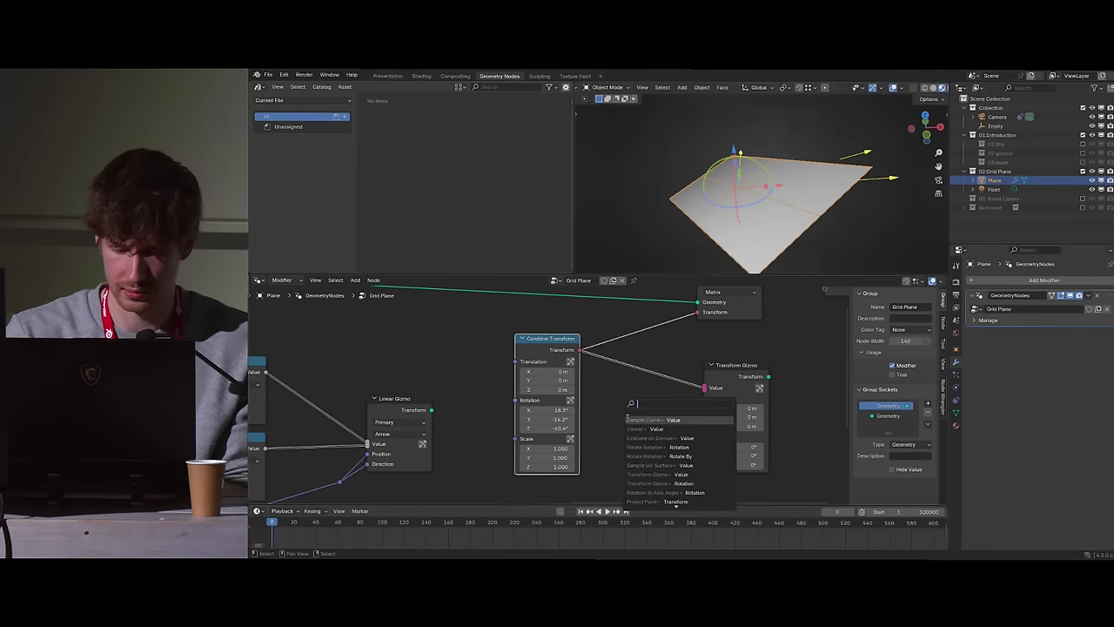
text(sepa)
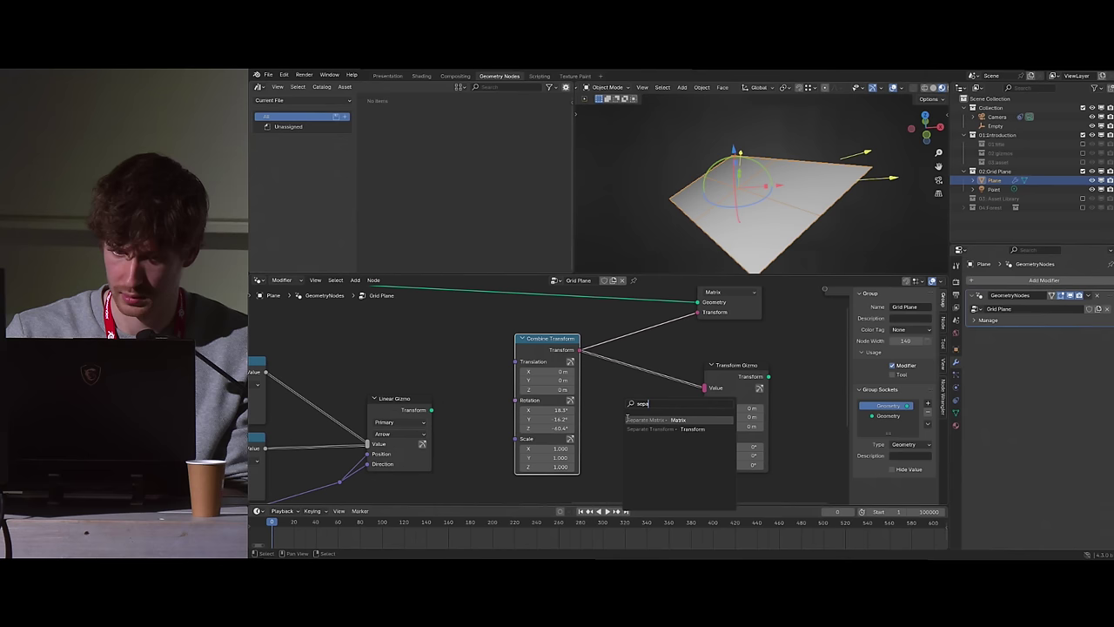
click(627, 419)
right_click(626, 418)
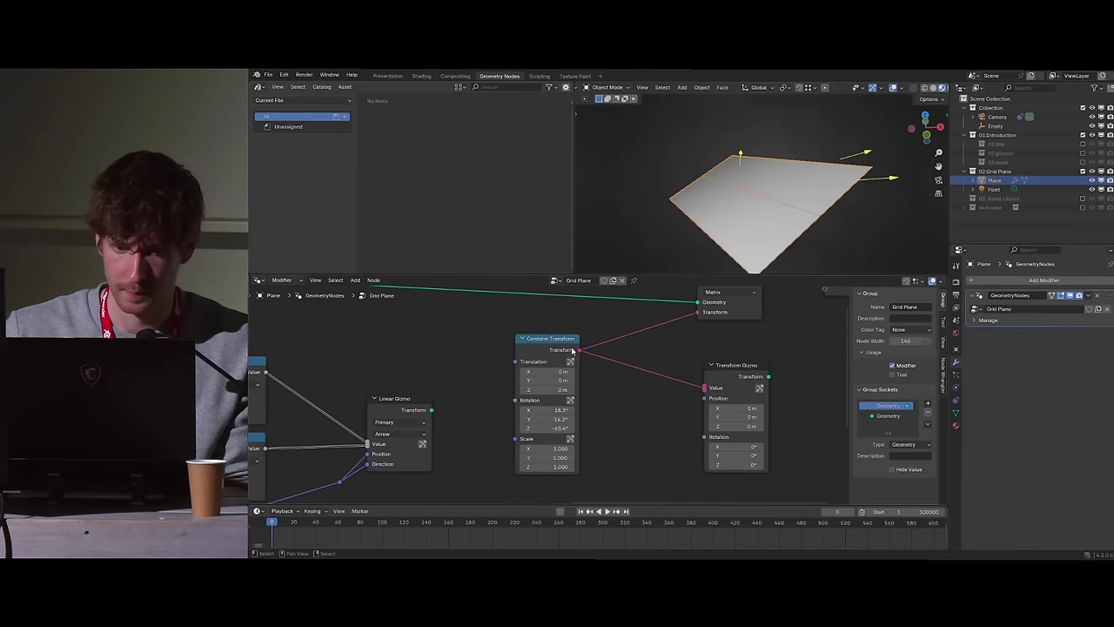
Add a Separate Transform node fed by Combine Transform, and link its Translation and Rotation to Transform Gizmo's Position and Rotation
drag(579, 350, 633, 410)
text(separ)
key(Down)
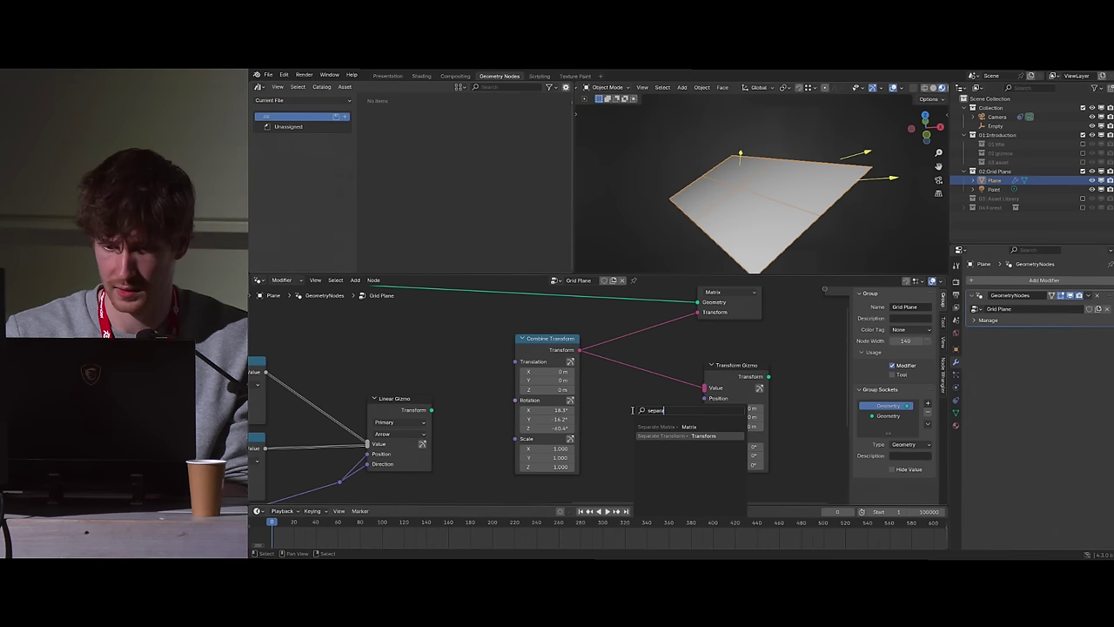
key(Return)
click(623, 418)
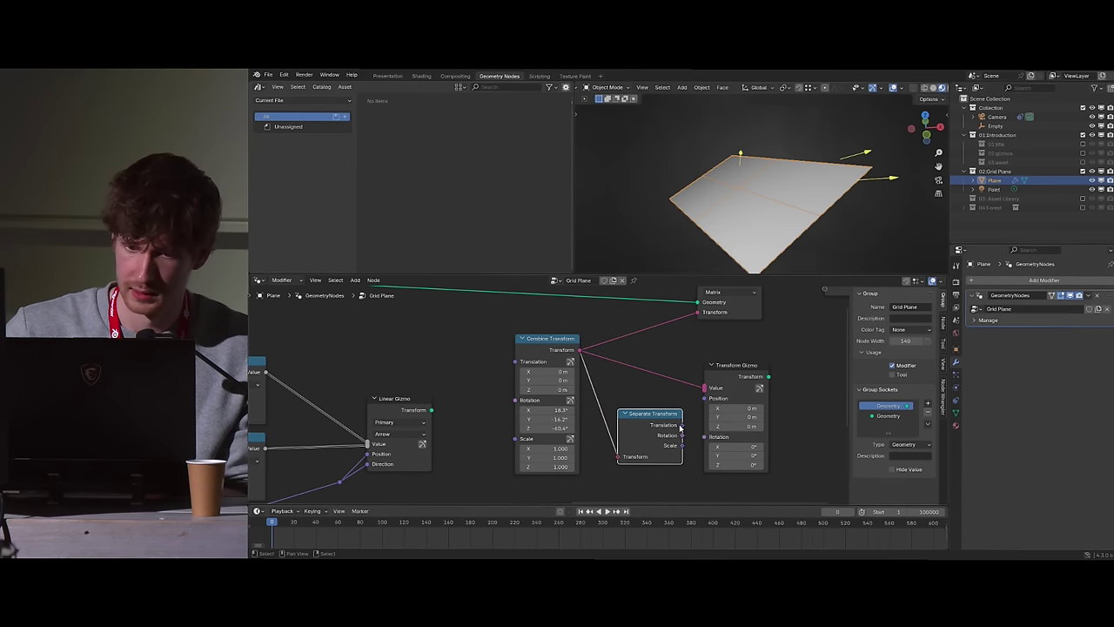
drag(682, 424, 705, 408)
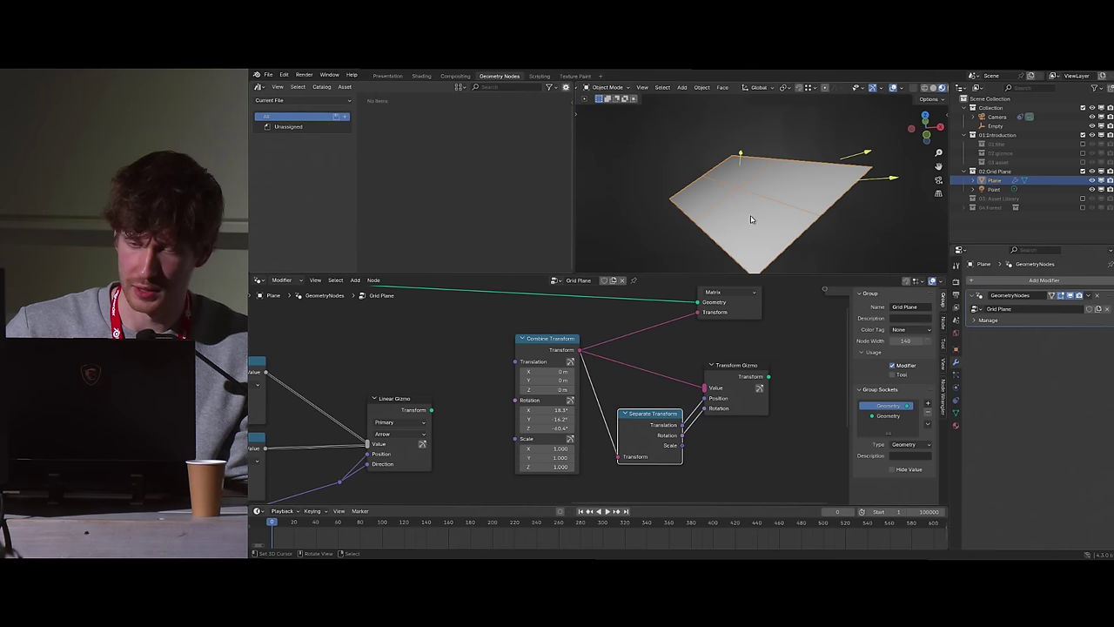
Reset the Combine Transform rotation to 0°, and rotate the plane with its gizmo to about X 8.4°, Y -15.7°, Z -28.6°
drag(758, 375, 756, 377)
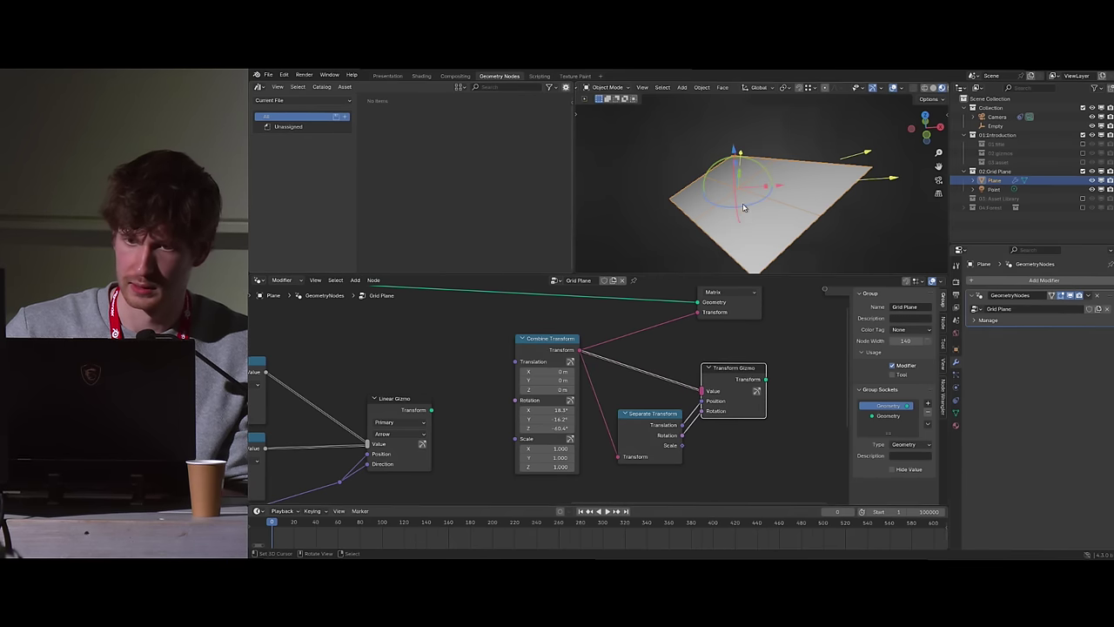
drag(740, 192, 752, 195)
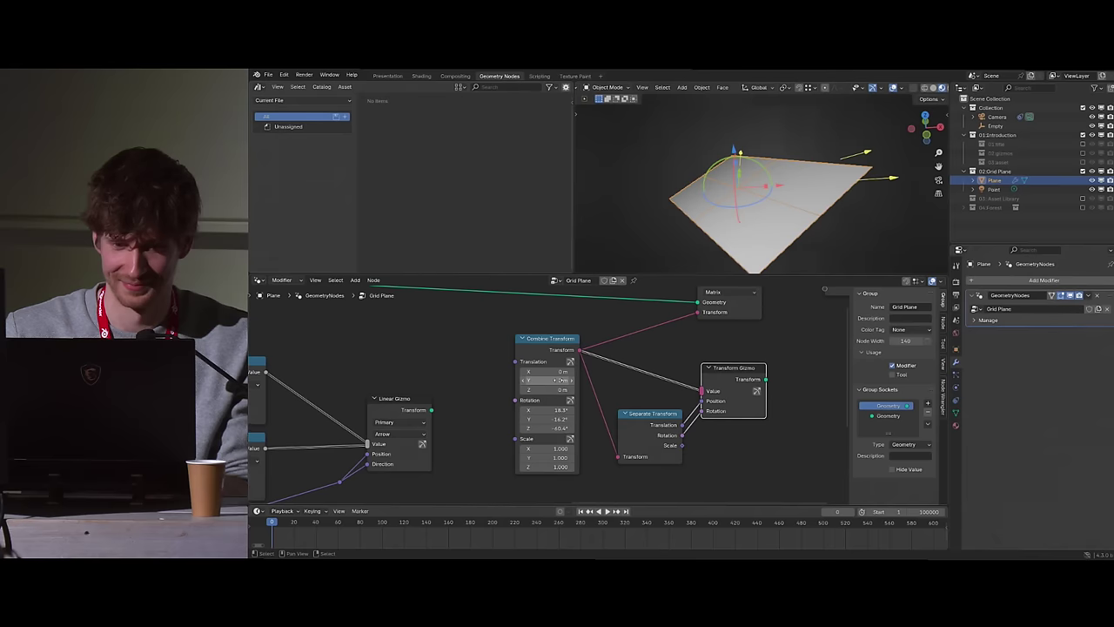
key(BackSpace)
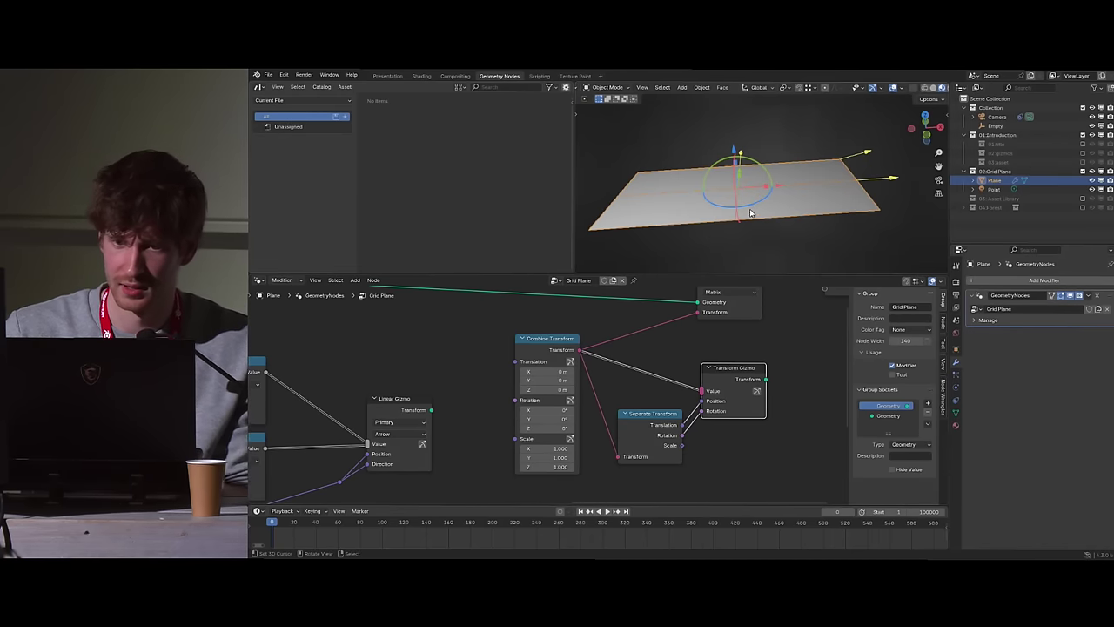
drag(754, 207, 729, 218)
drag(752, 159, 741, 154)
Compare the plane's gizmo in the Local and Global transform orientations, ending on Global
click(754, 87)
click(739, 125)
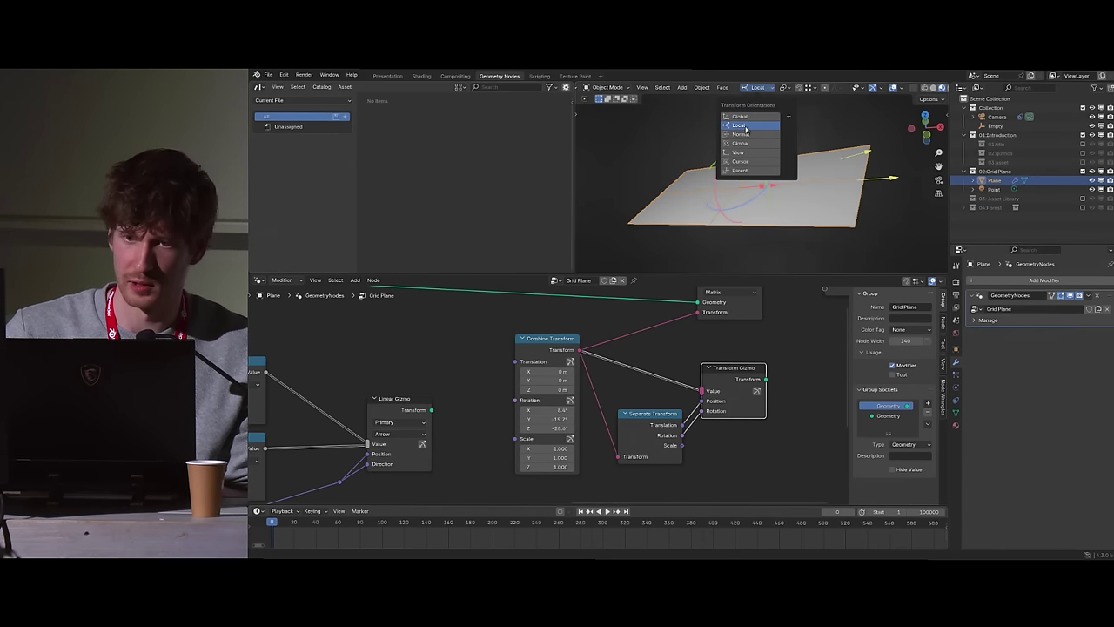
click(745, 116)
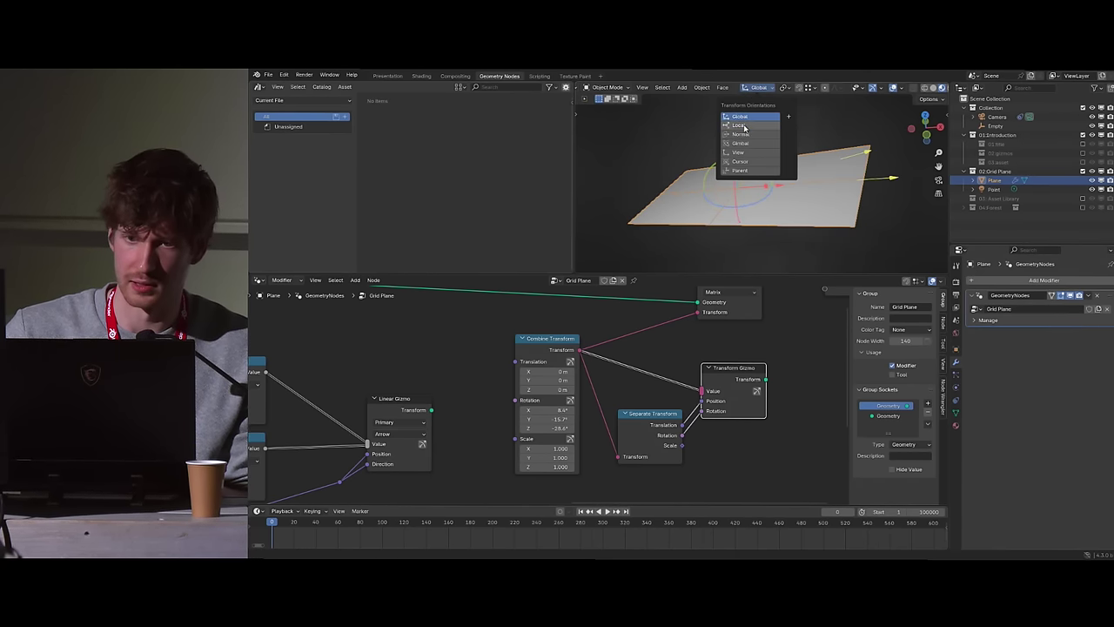
click(747, 124)
click(748, 118)
Try resizing the rotated plane with its diagonal corner arrow gizmo
middle_drag(754, 181, 862, 150)
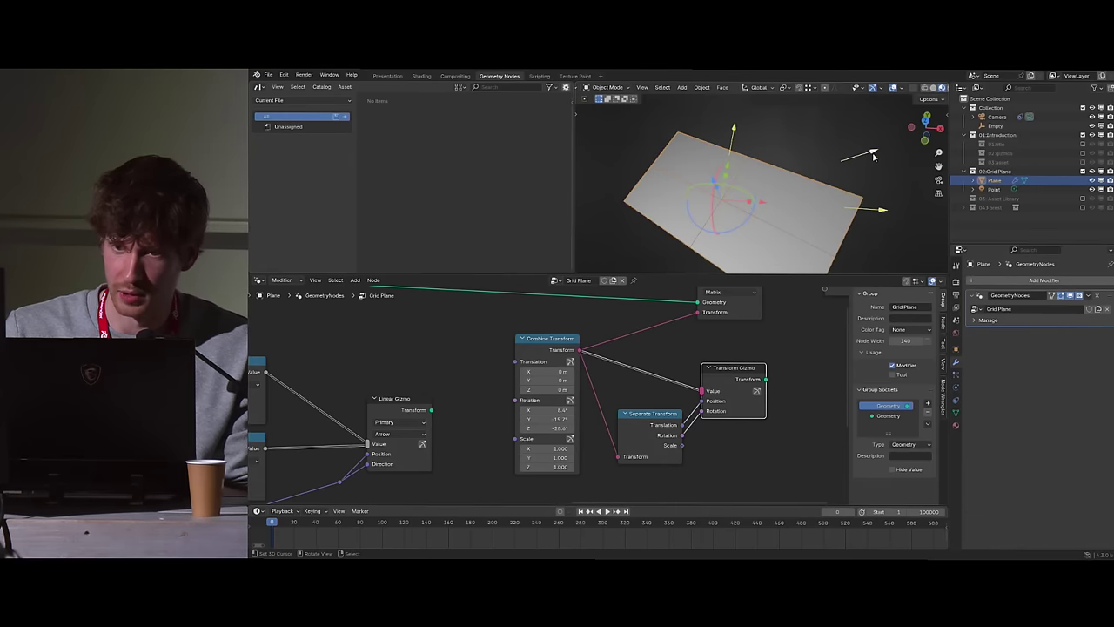
mouse_move(874, 155)
mouse_down()
mouse_move(851, 166)
mouse_move(897, 146)
mouse_move(873, 157)
mouse_up()
right_click(873, 157)
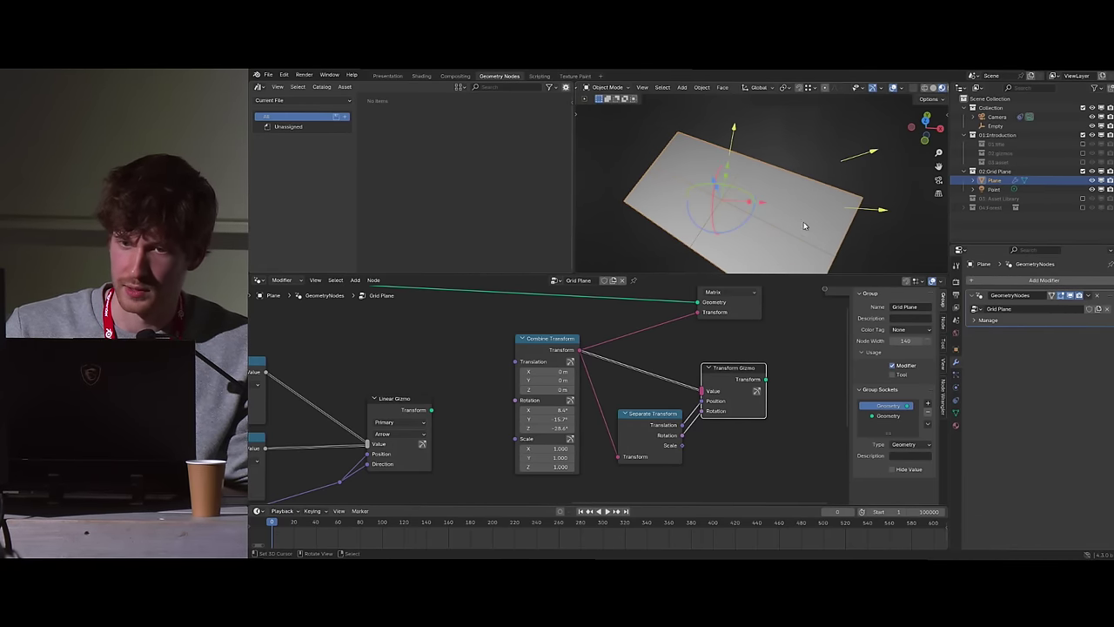
Rotate the plane with its viewport transform gizmo to about X 18.2°, Y -27.5°, Z -39.7°
middle_drag(804, 226, 802, 211)
drag(748, 224, 742, 188)
scroll(547, 392, down, 3)
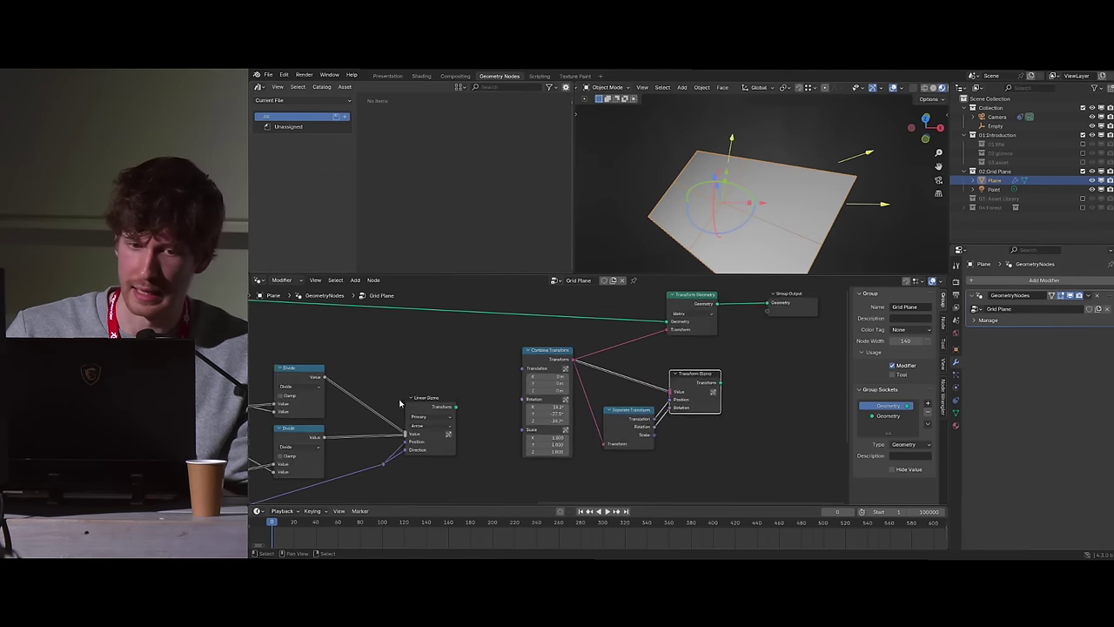
scroll(409, 399, down, 2)
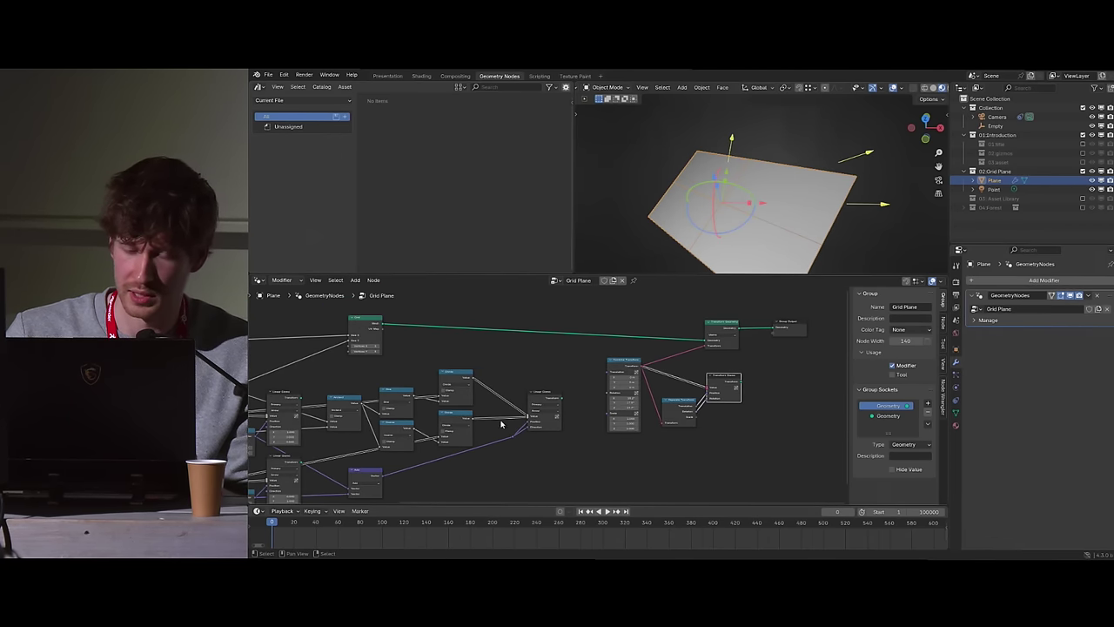
drag(751, 197, 742, 184)
middle_drag(746, 211, 759, 195)
drag(760, 206, 756, 201)
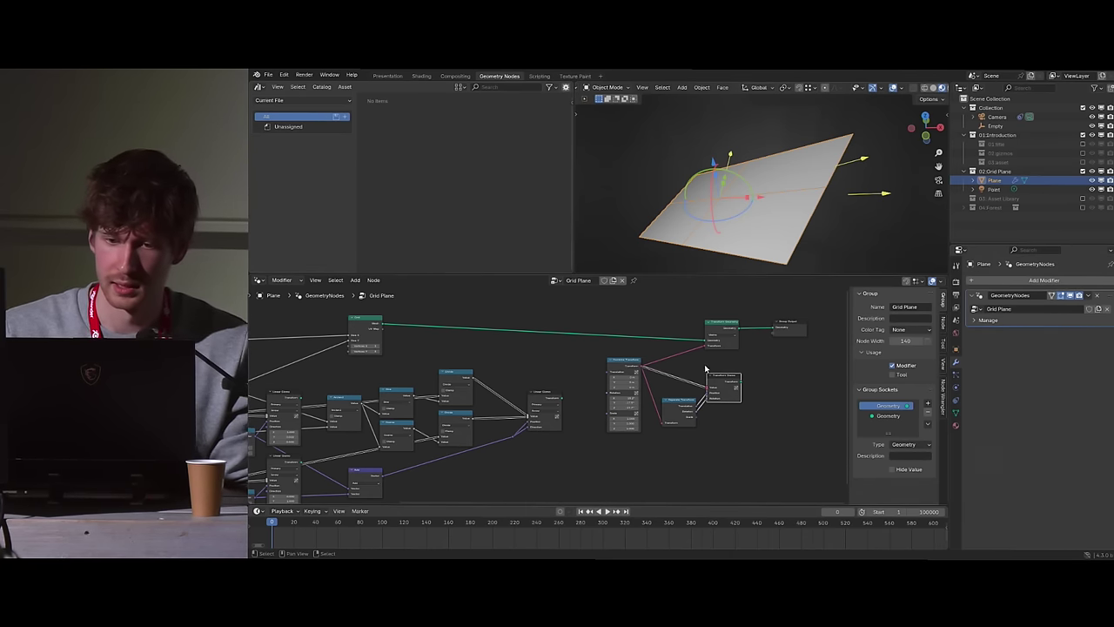
Shift the transform nodes and Group Output further from the Linear Gizmo node, and hide the node editor's sidebar
drag(608, 308, 821, 447)
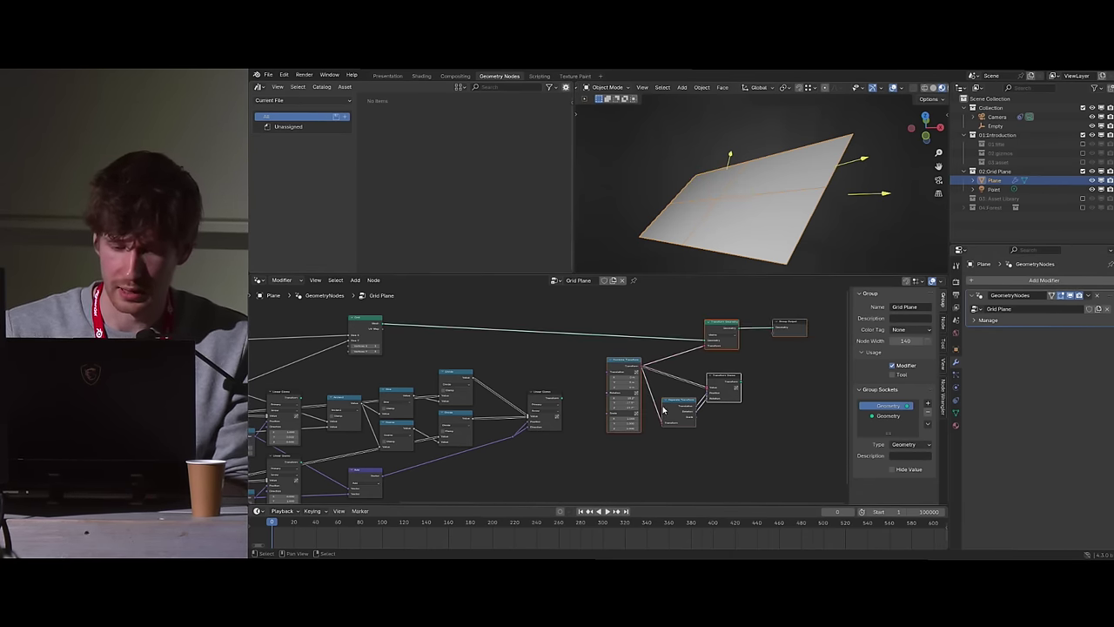
key(g)
click(716, 395)
key(n)
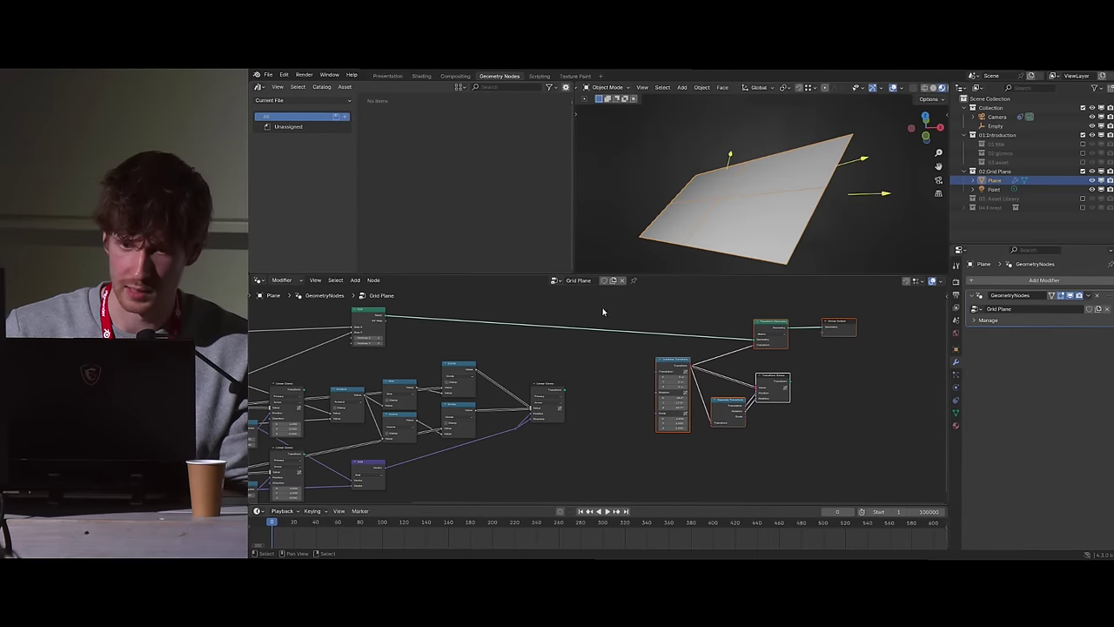
Reposition the Grid node above the two Divide nodes, and select the upper Value node
drag(379, 318, 428, 331)
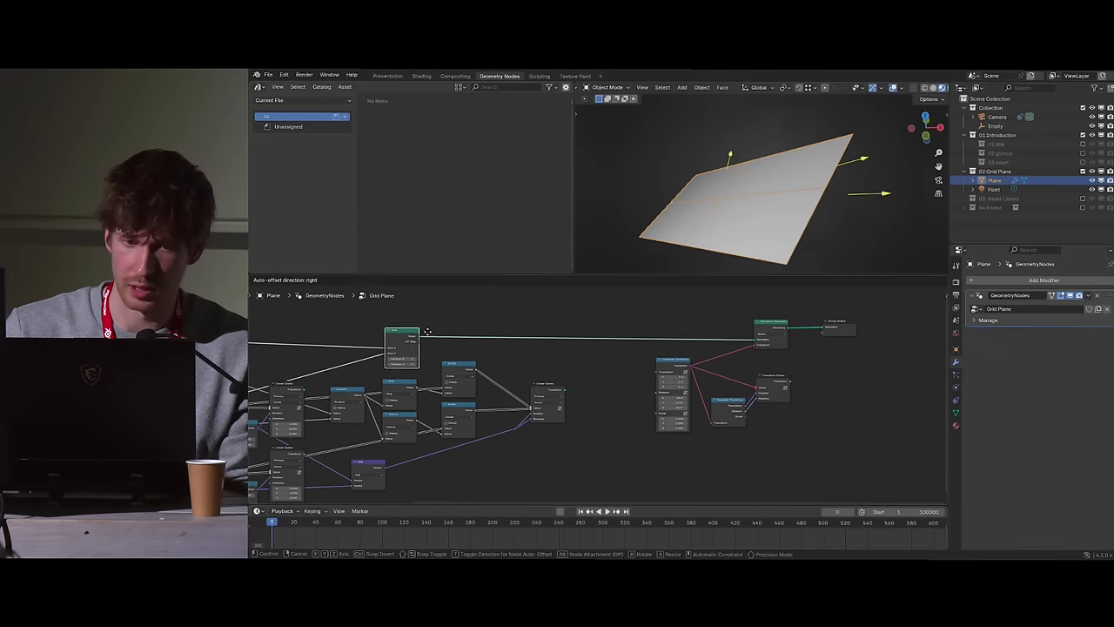
click(489, 300)
middle_drag(419, 362, 726, 352)
key(g)
click(584, 359)
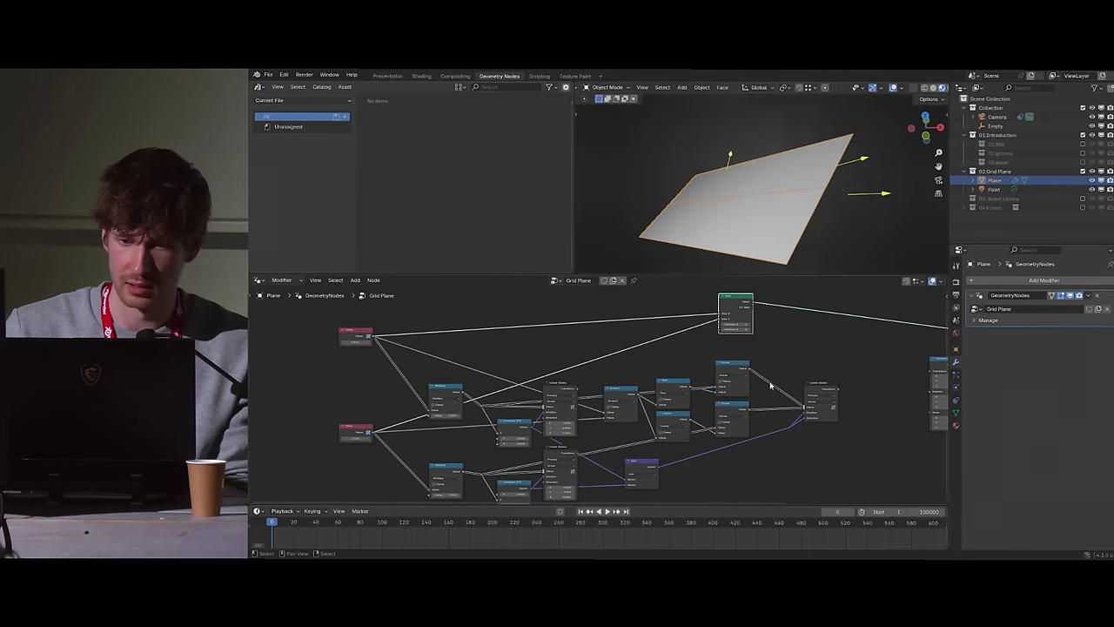
click(358, 337)
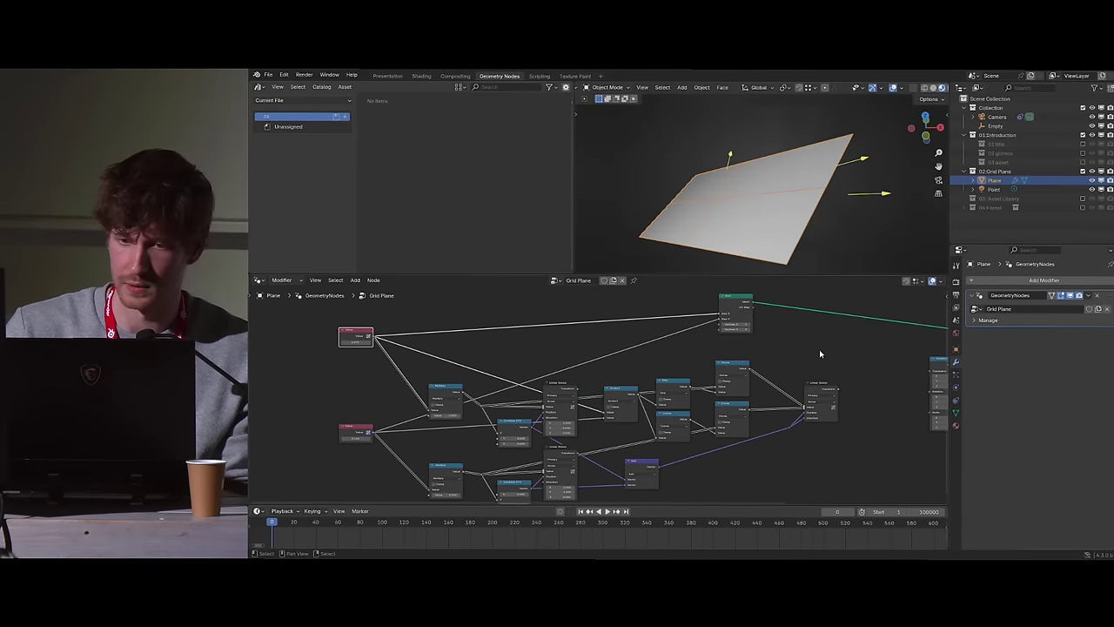
Insert a Join Geometry node on the link between the Grid and Transform Geometry nodes
middle_drag(819, 349, 646, 345)
key(shift+a)
click(620, 338)
text(join)
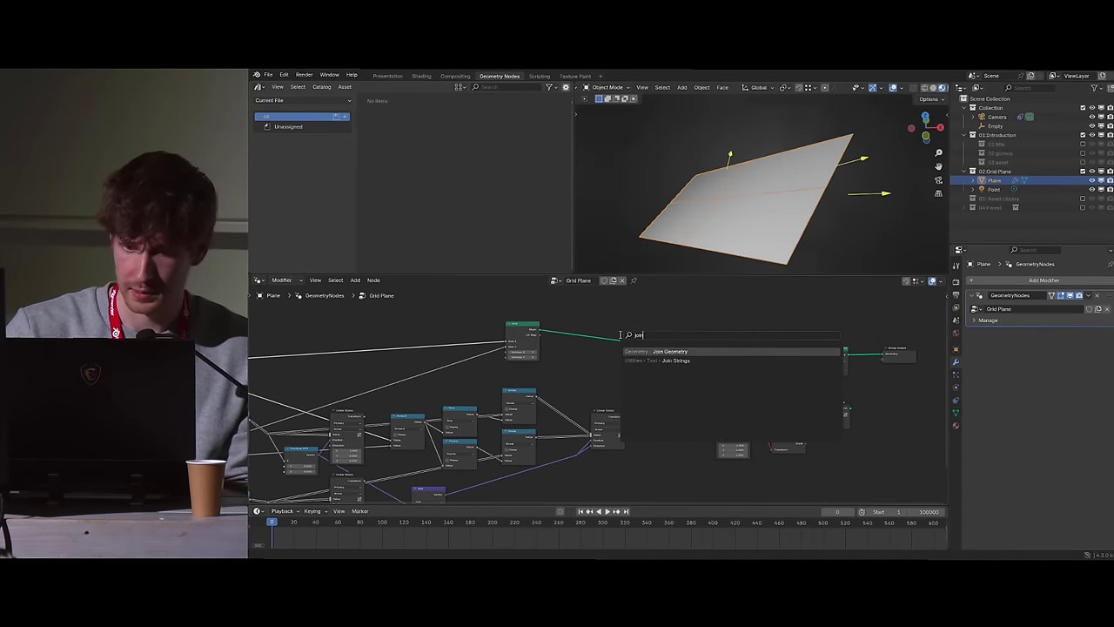
key(Return)
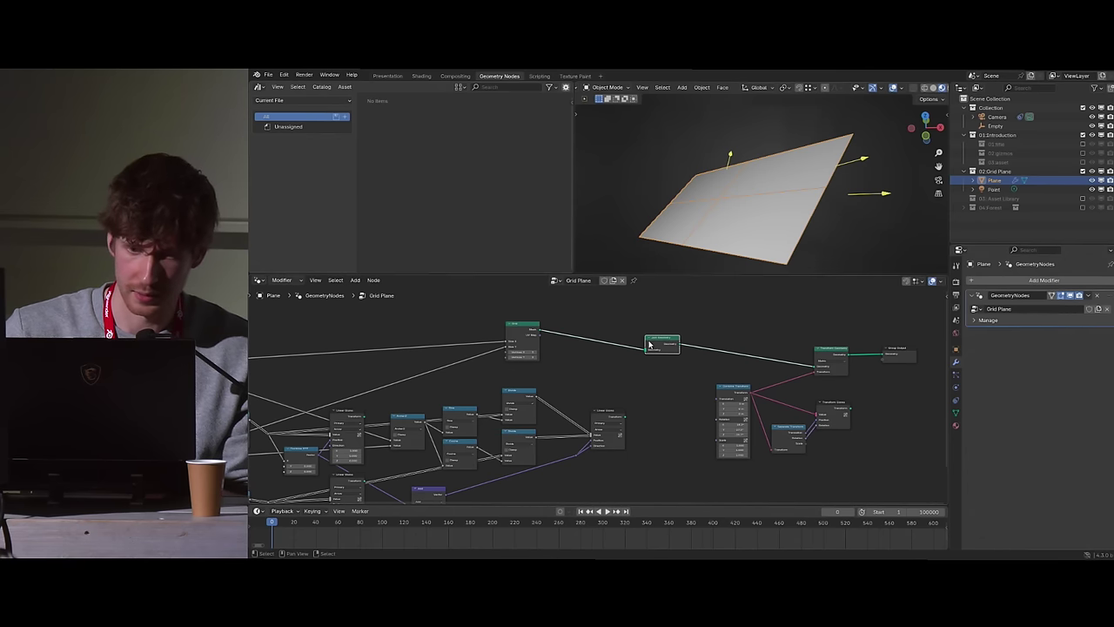
click(666, 365)
Duplicate the Join Geometry node and place the copy beside the diagonal arrow's Linear Gizmo node
scroll(620, 446, up, 4)
click(618, 435)
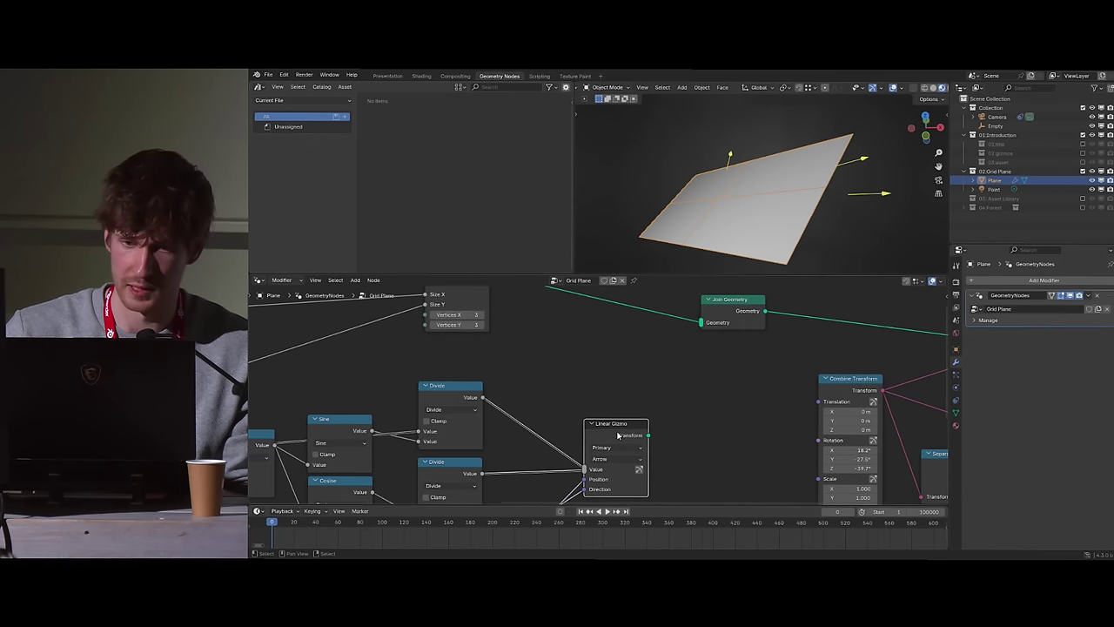
drag(745, 317, 800, 310)
key(shift+d)
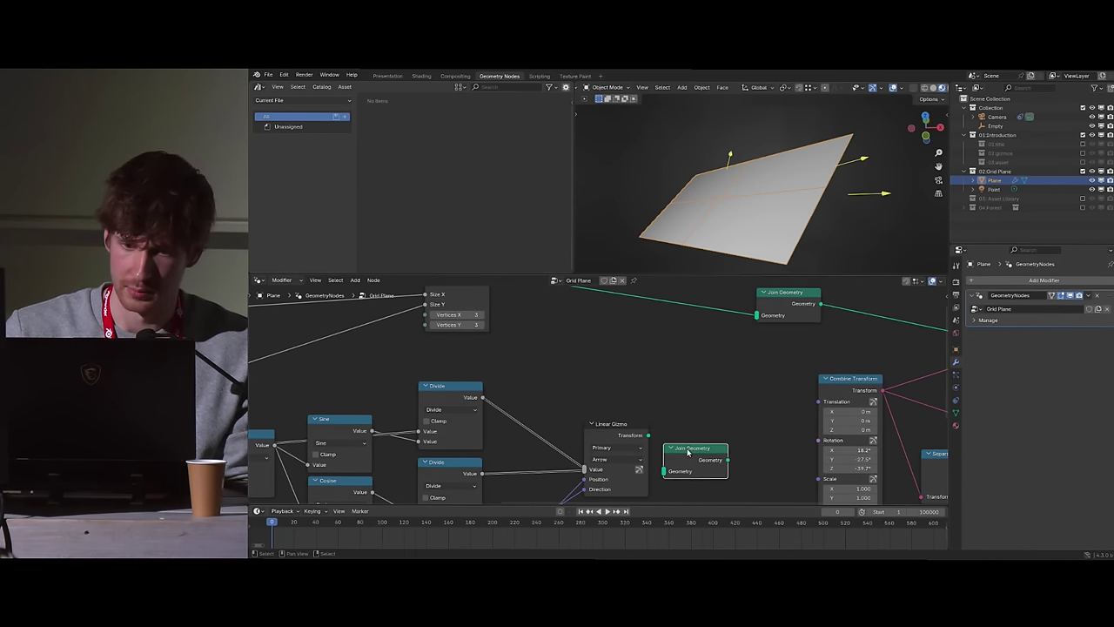
click(701, 462)
scroll(403, 391, down, 3)
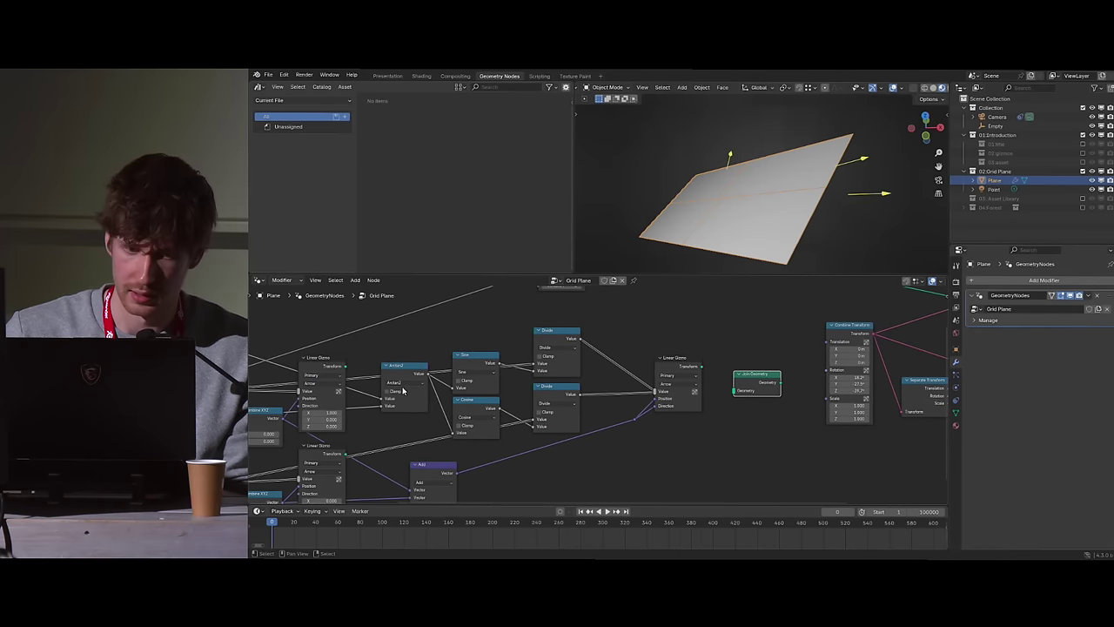
Link all three Linear Gizmo Transform outputs into the duplicated Join Geometry node, and its output into the first Join Geometry node
drag(338, 368, 736, 395)
drag(345, 453, 737, 391)
middle_drag(752, 401, 573, 464)
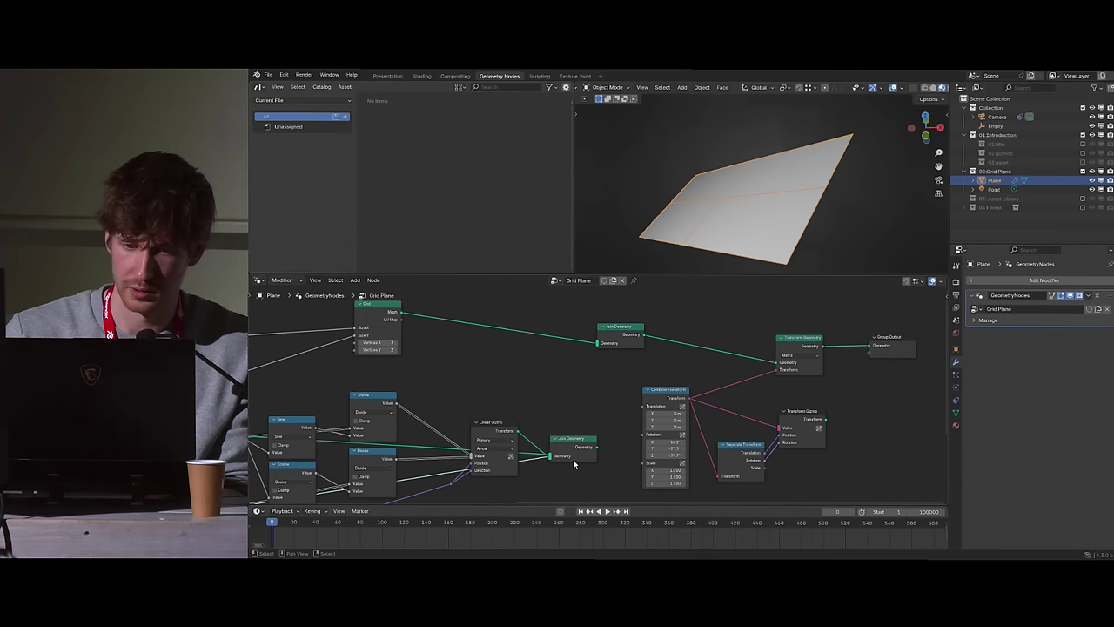
drag(596, 447, 642, 333)
mouse_move(399, 308)
mouse_down()
mouse_move(530, 314)
mouse_move(400, 306)
mouse_up()
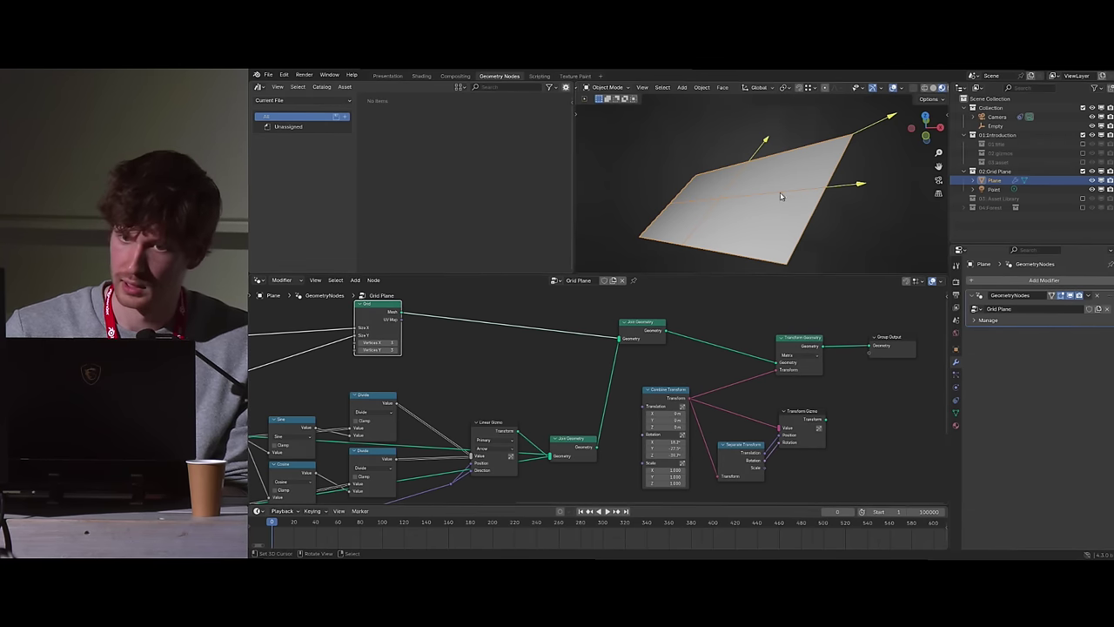
Try the corner arrow gizmo attached to the transformed plane
middle_drag(781, 197, 857, 147)
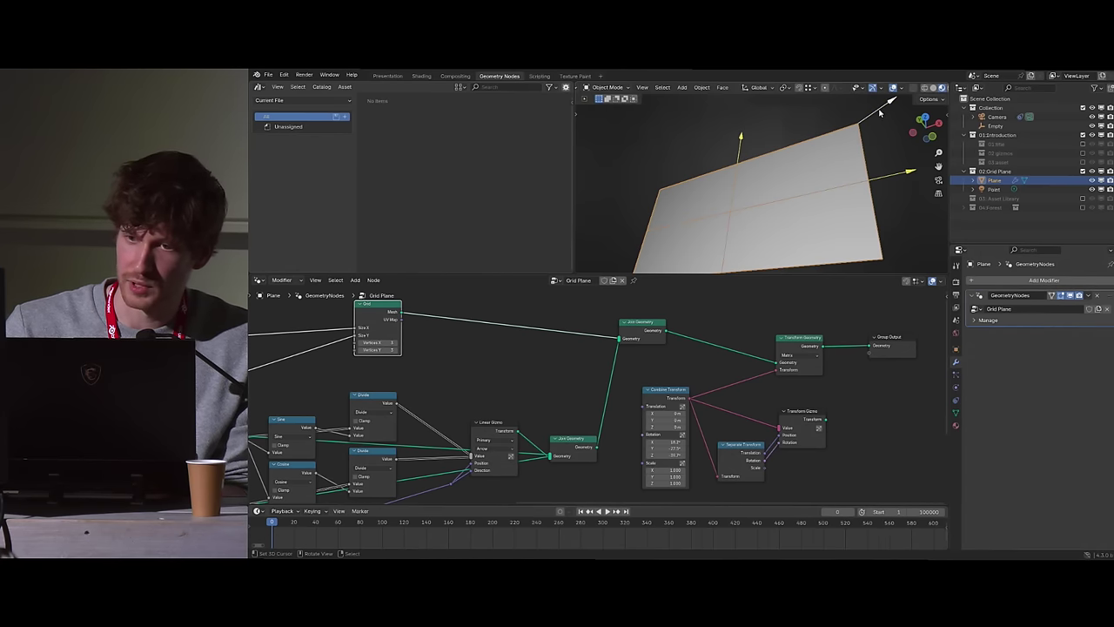
mouse_move(880, 113)
mouse_down()
mouse_move(844, 134)
mouse_move(873, 118)
mouse_up()
right_click(873, 119)
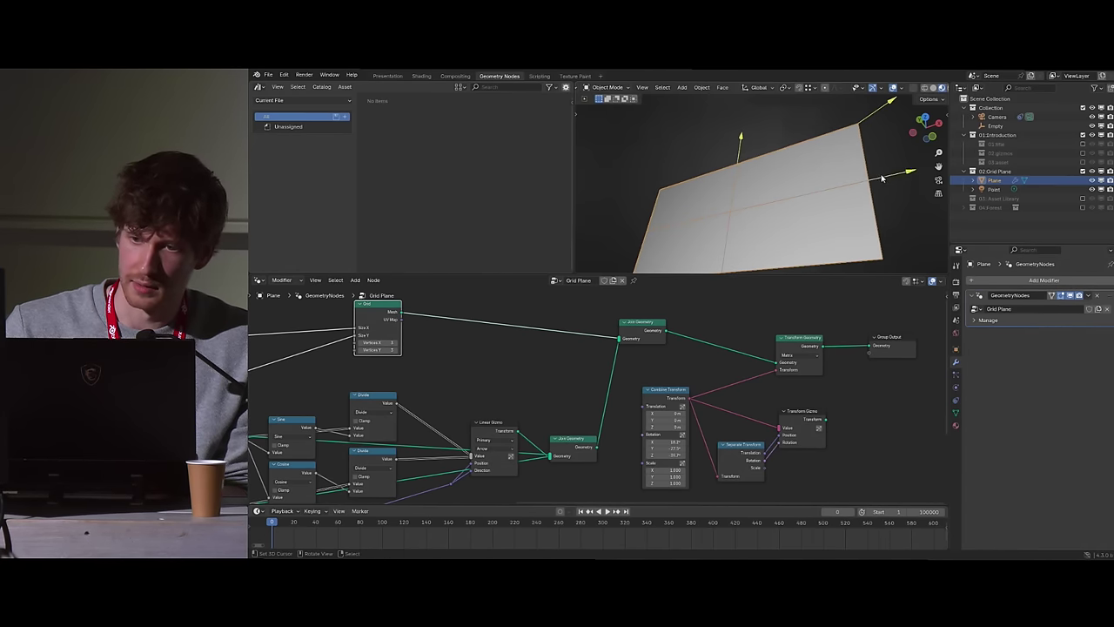
Resize the plane in both directions with its two edge arrow gizmos, and nudge the Transform Geometry node upward
drag(891, 177, 848, 189)
drag(803, 337, 788, 317)
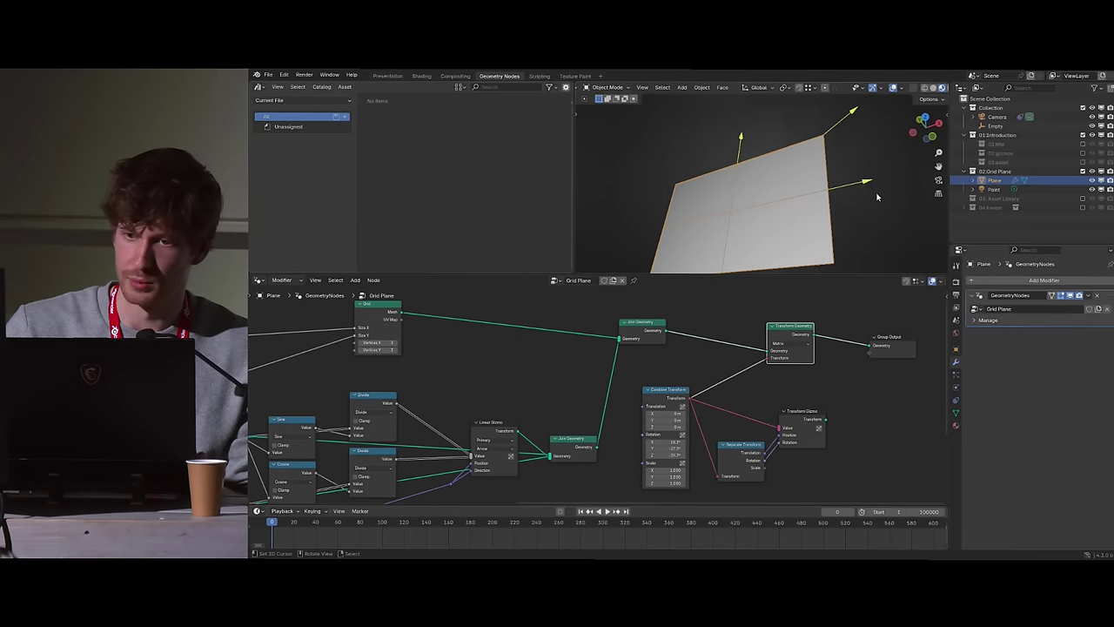
drag(866, 182, 892, 177)
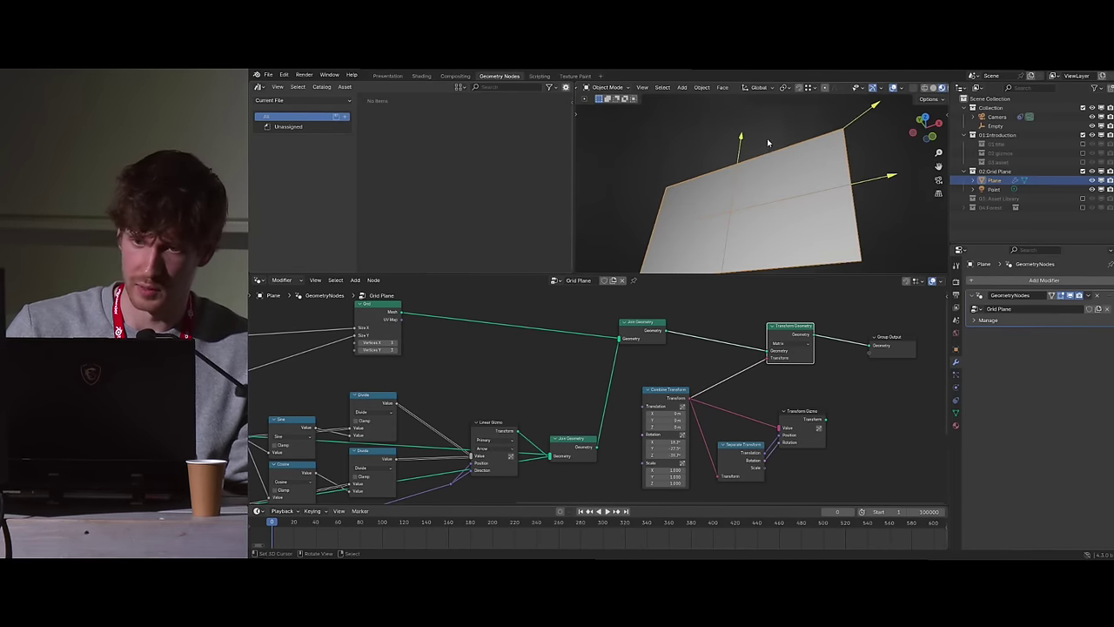
mouse_move(743, 140)
mouse_down()
mouse_move(739, 181)
mouse_move(747, 135)
mouse_up()
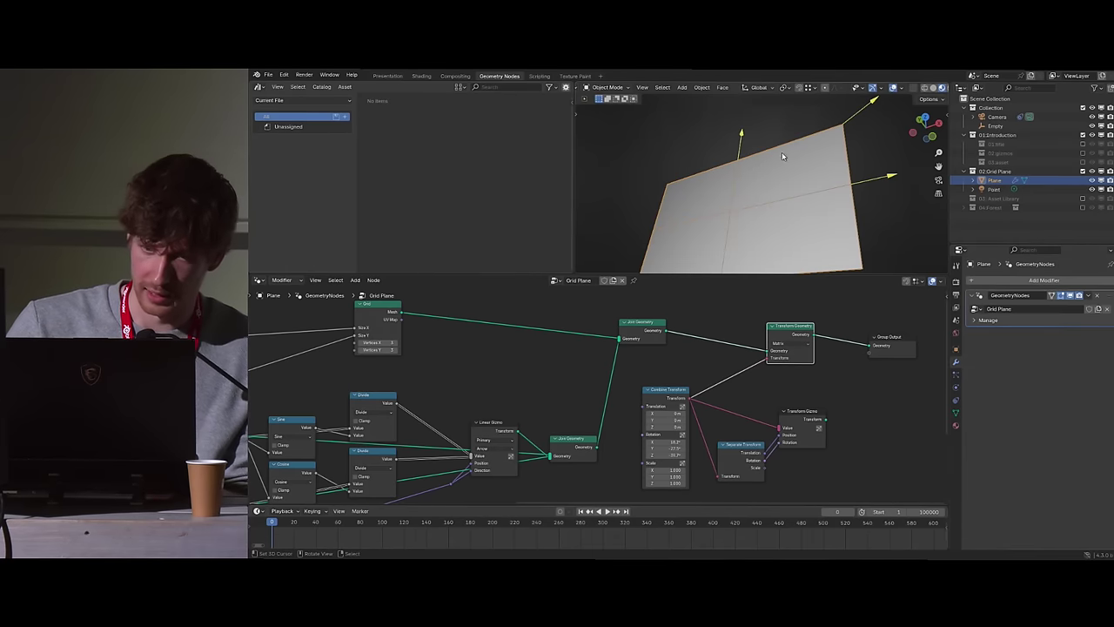
Make room before the Group Output node and insert a duplicate of the Join Geometry node between Transform Geometry and Group Output
scroll(790, 173, down, 4)
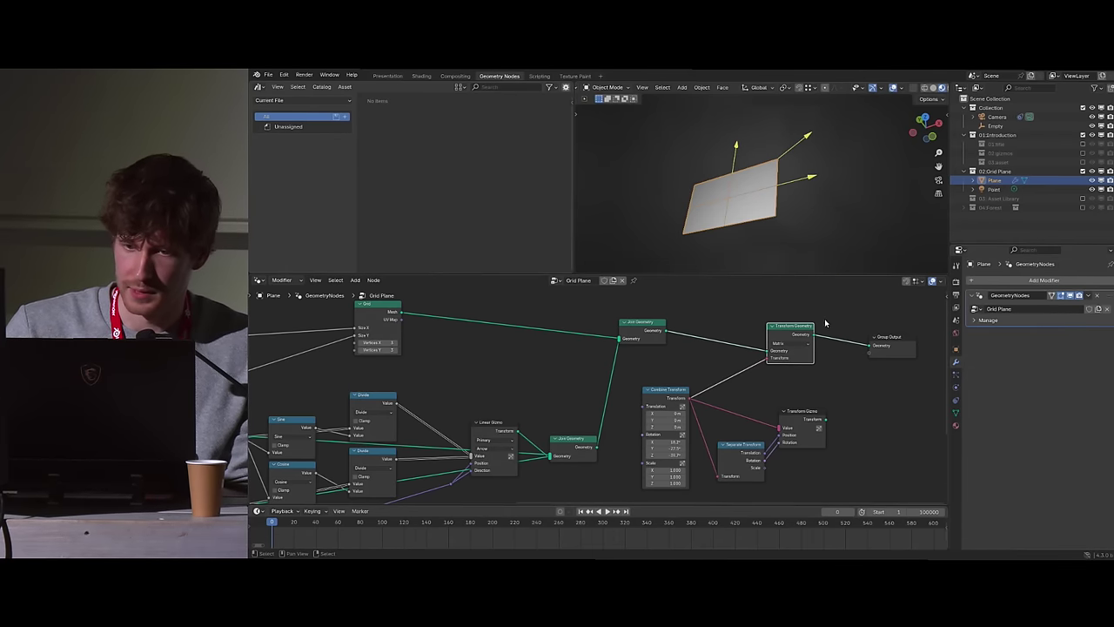
click(802, 413)
middle_drag(907, 391, 706, 408)
drag(696, 366, 840, 368)
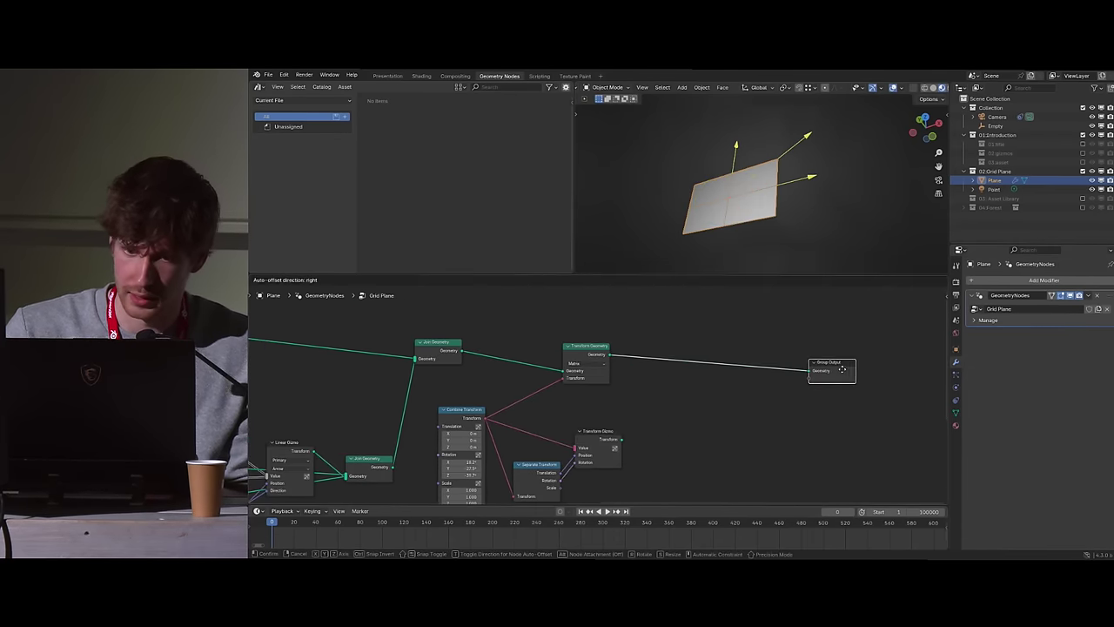
scroll(610, 452, up, 5)
click(368, 323)
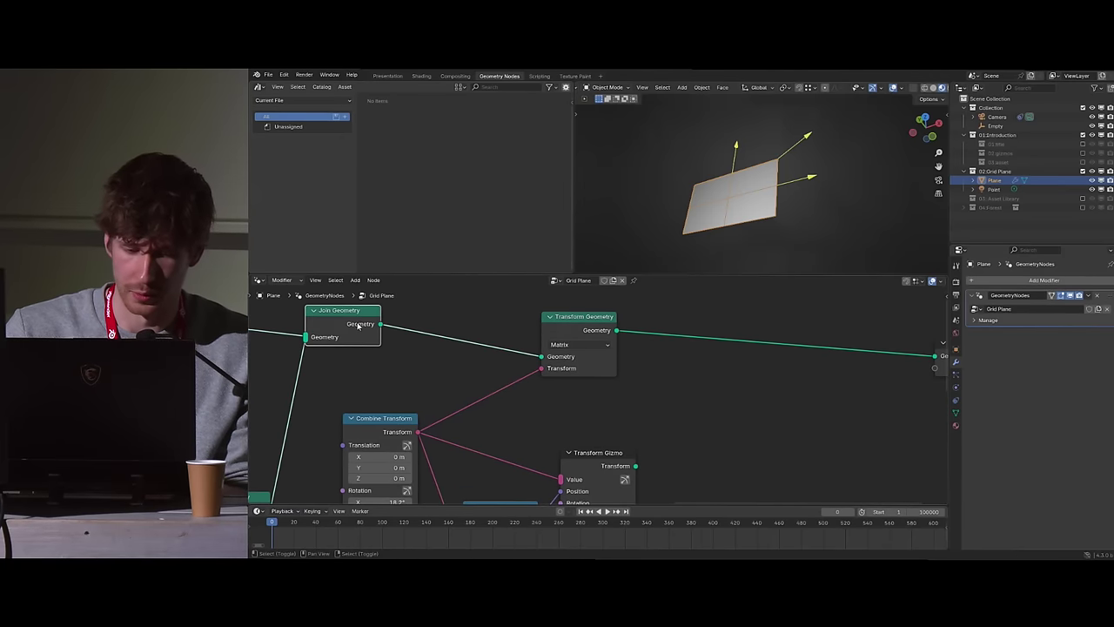
key(shift+d)
click(845, 343)
Link the Transform Gizmo's Transform output into the new Join Geometry node and move that node and Group Output closer to the others
drag(636, 466, 786, 359)
drag(811, 342, 733, 367)
middle_drag(831, 379, 674, 364)
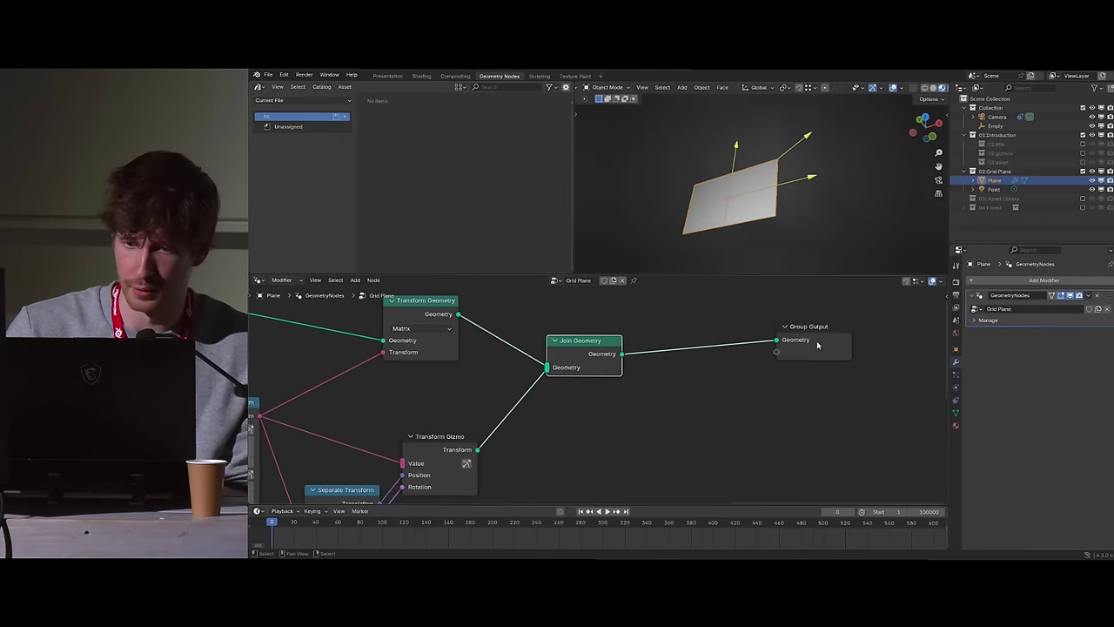
drag(818, 345, 712, 362)
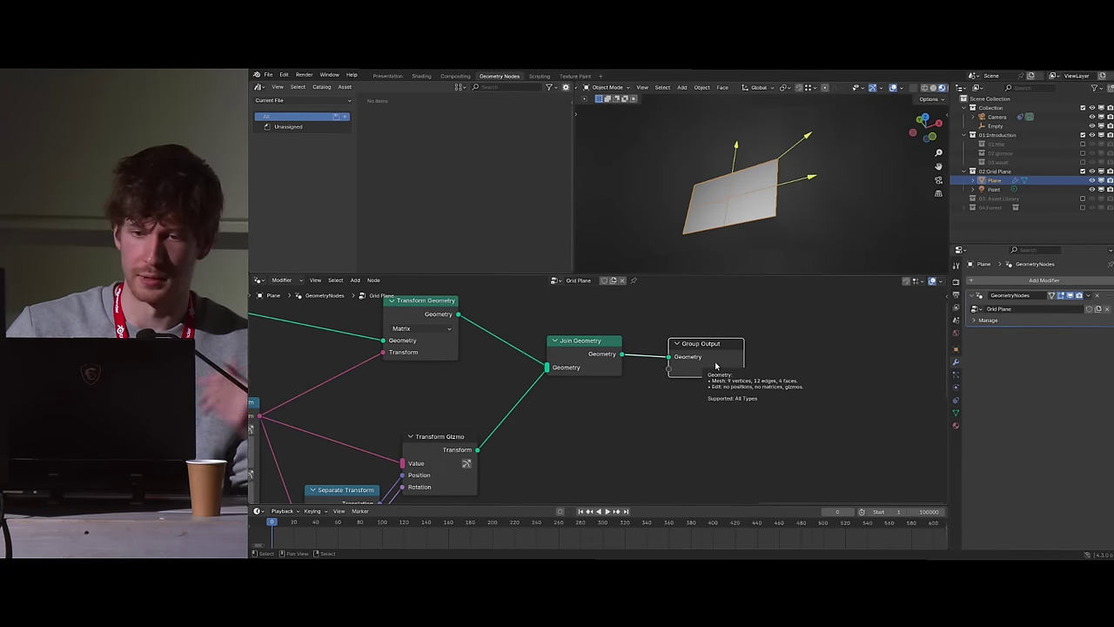
scroll(609, 373, down, 4)
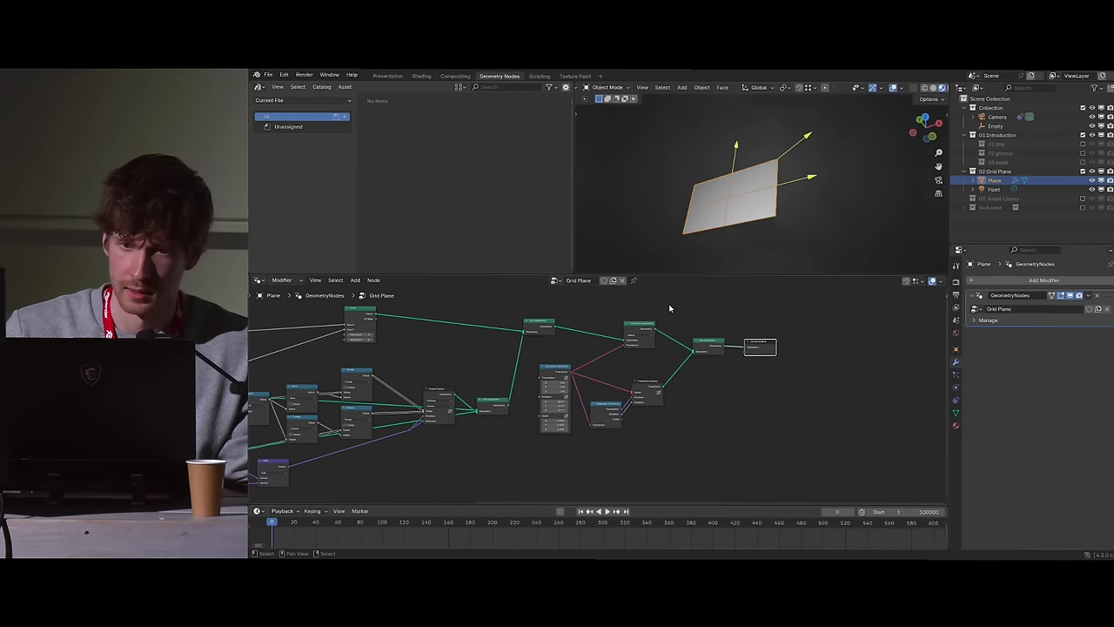
Select the Combine Transform node, move the plane with its viewport transform gizmo, and set the transform orientation to Local
scroll(548, 375, up, 3)
mouse_move(720, 186)
middle_down()
mouse_move(739, 201)
mouse_move(767, 194)
mouse_move(756, 230)
mouse_move(756, 185)
mouse_move(728, 173)
middle_up()
click(526, 358)
drag(726, 173, 790, 163)
click(758, 87)
click(749, 125)
Look over the complete Grid Plane node tree, from the Value nodes through to the Group Output node
scroll(589, 360, down, 4)
scroll(530, 350, up, 1)
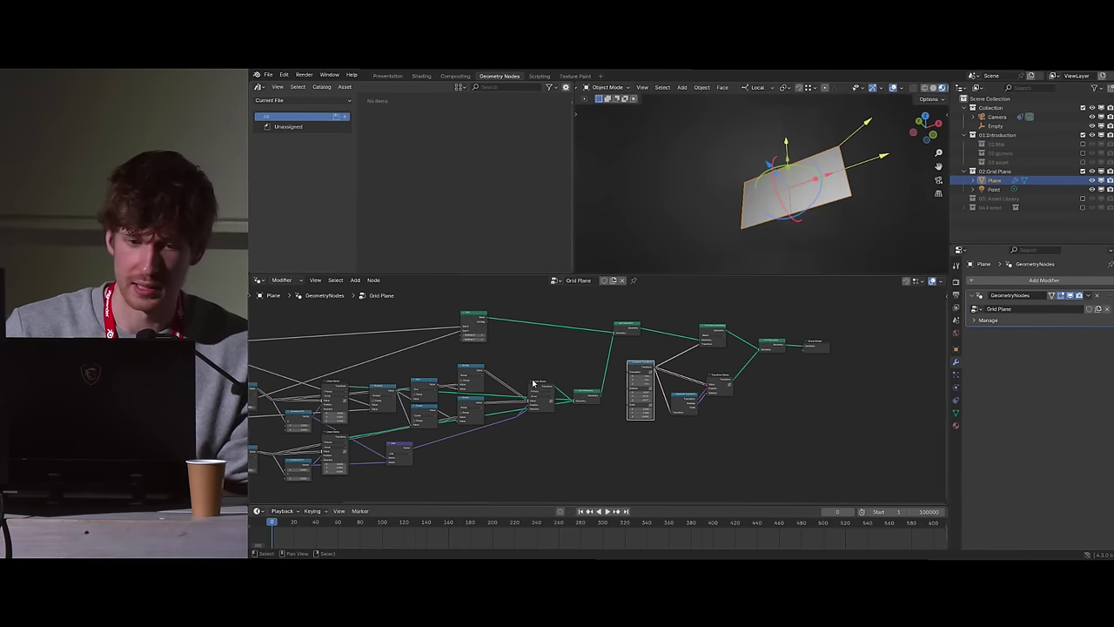
scroll(489, 389, up, 2)
middle_drag(547, 331, 580, 331)
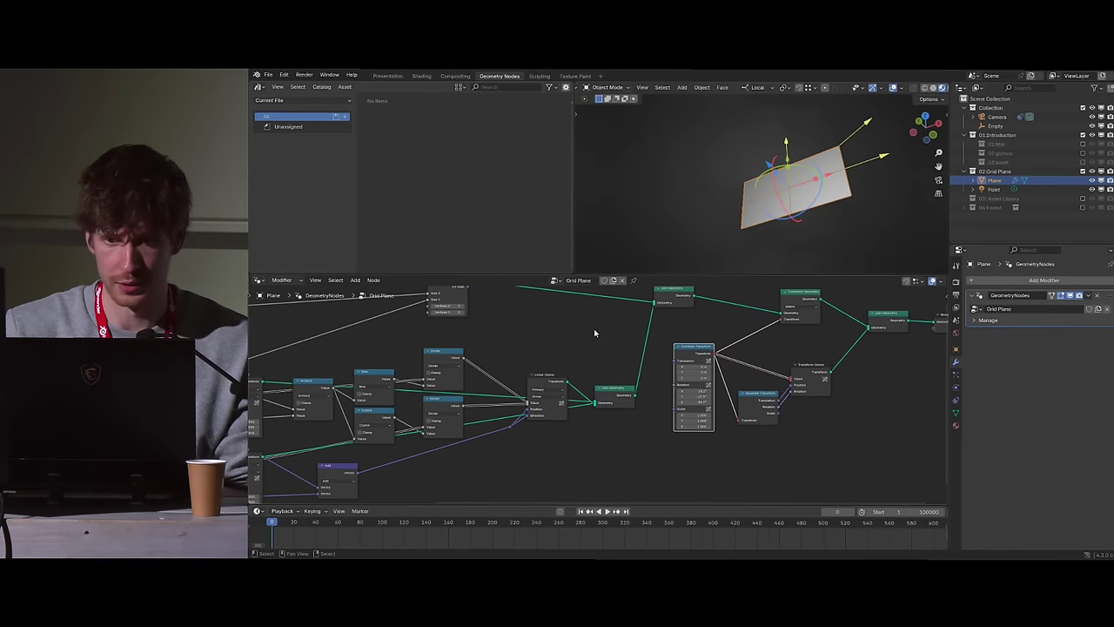
scroll(557, 382, down, 9)
middle_drag(504, 376, 592, 382)
scroll(611, 388, up, 1)
scroll(657, 385, up, 1)
middle_drag(671, 341, 636, 334)
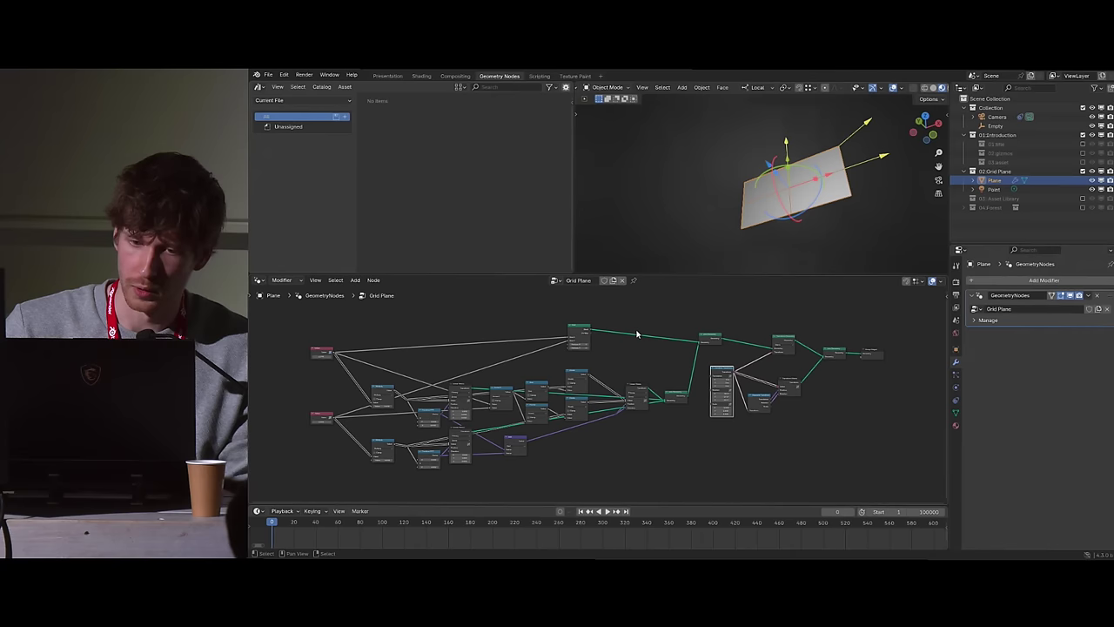
drag(868, 303, 299, 504)
click(639, 446)
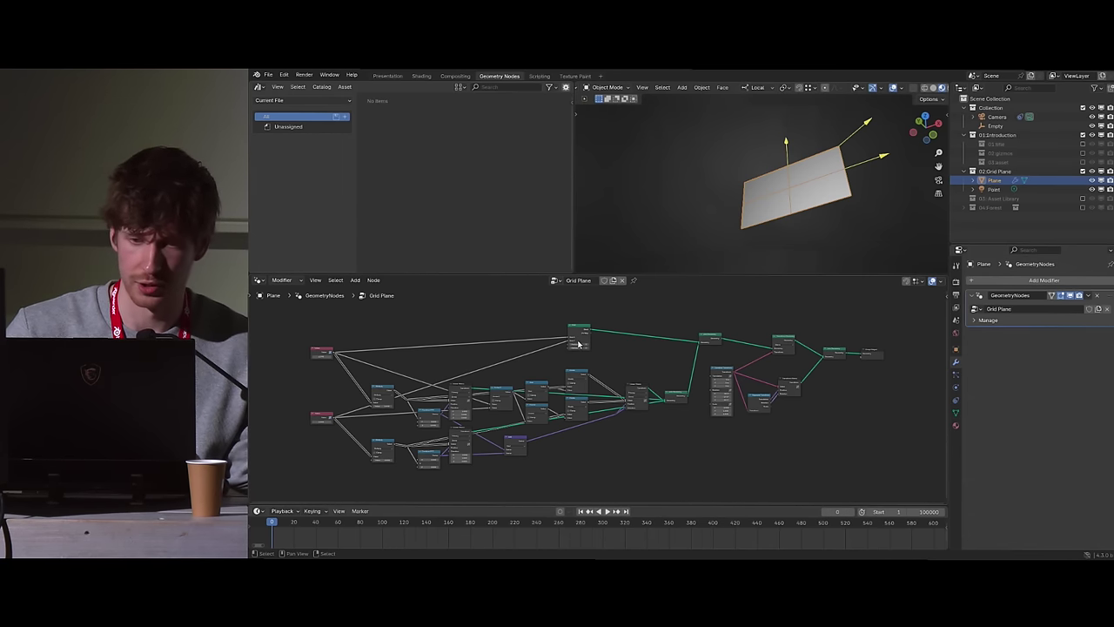
View the plane from different angles in the Presentation workspace and return to the Geometry Nodes workspace
click(388, 76)
middle_drag(659, 249, 595, 263)
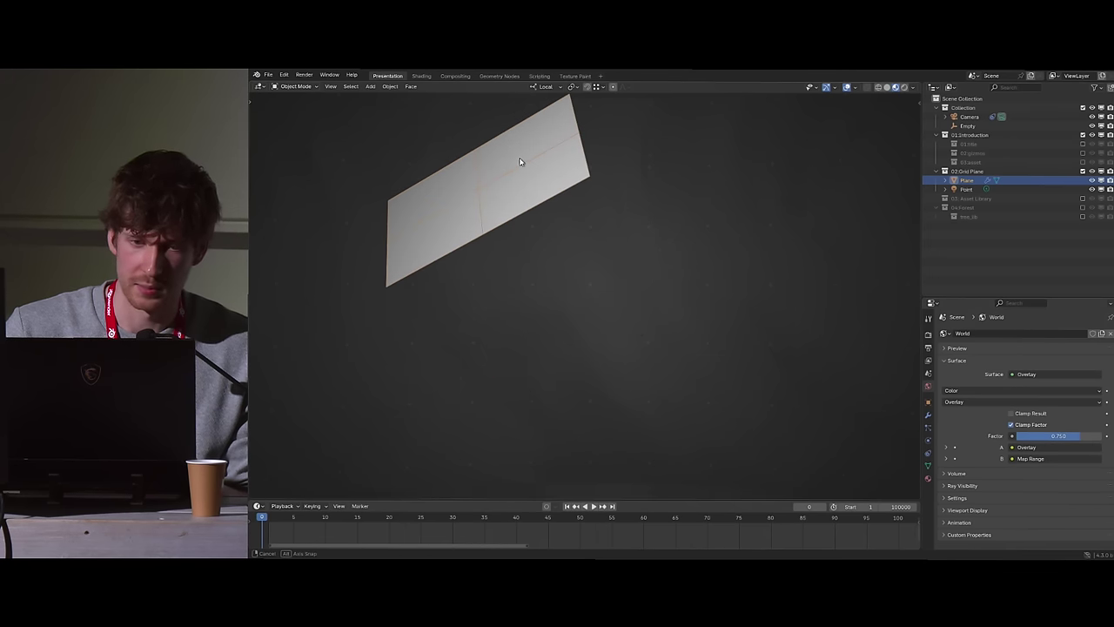
middle_drag(519, 164, 562, 181)
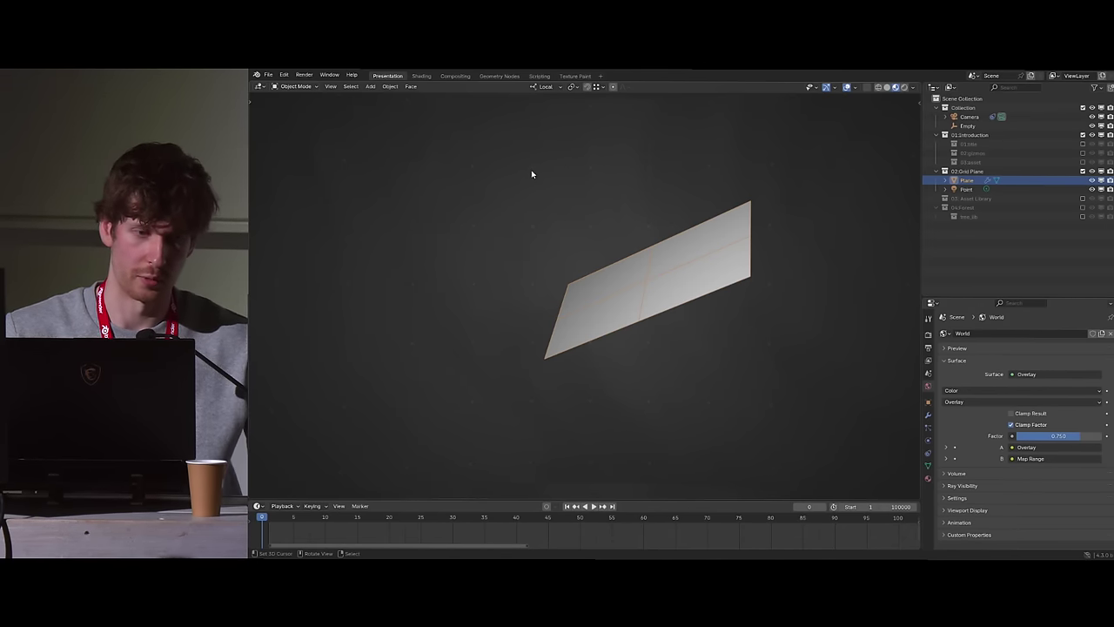
click(499, 76)
middle_drag(493, 359, 511, 365)
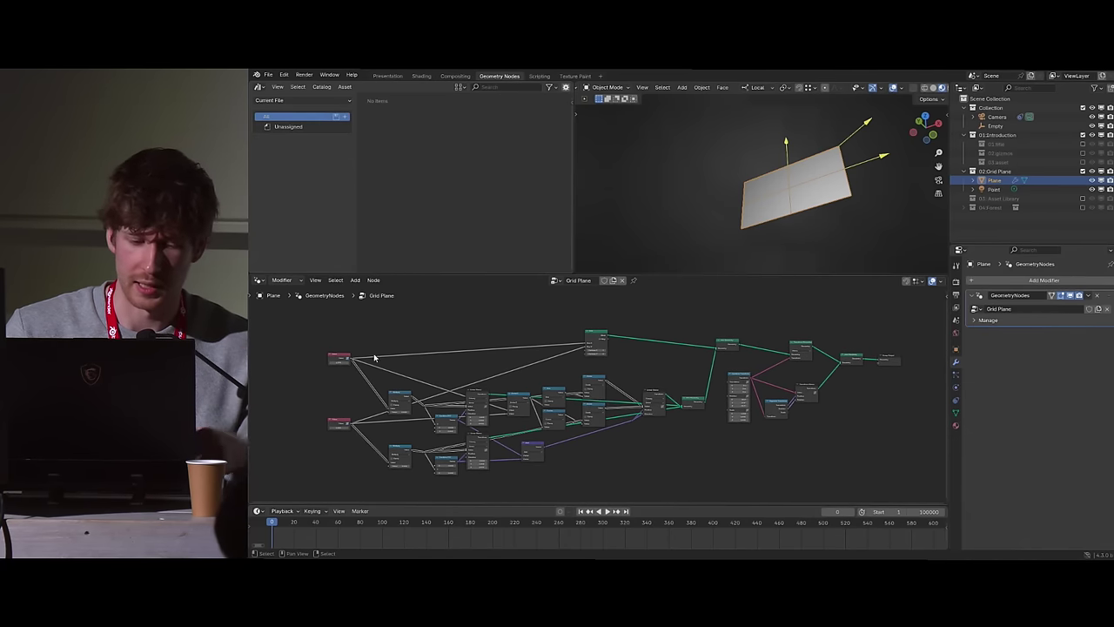
Add reroute points to the links leaving both Value nodes
shift+right_drag(377, 338, 366, 490)
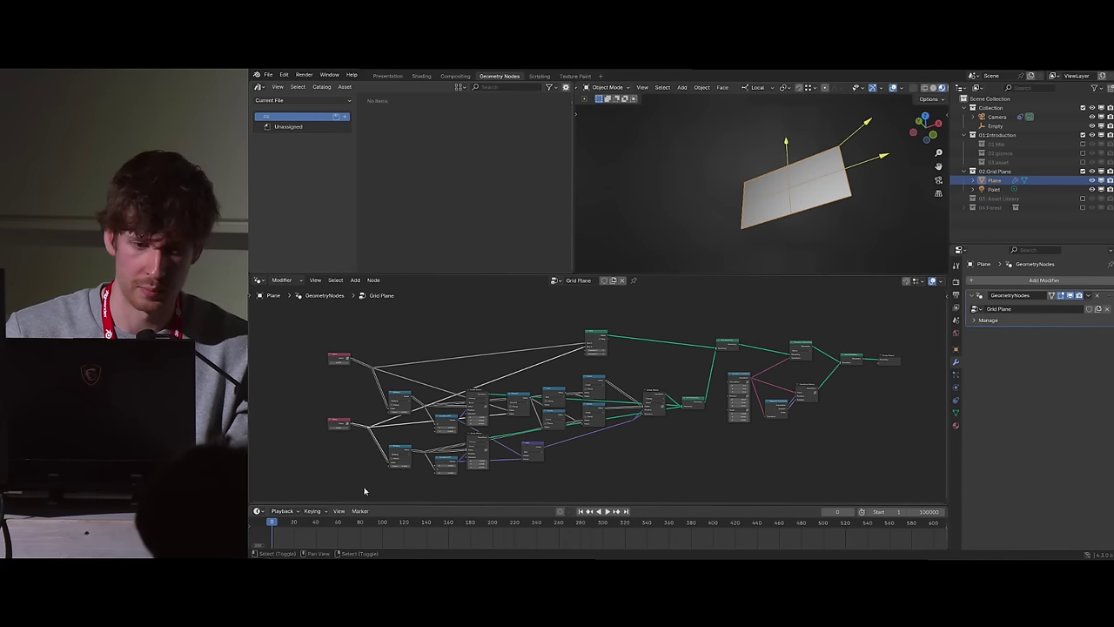
middle_drag(369, 421, 450, 422)
drag(418, 360, 419, 365)
Add a float input socket named "Size X" to the Grid Plane node group
scroll(505, 404, up, 3)
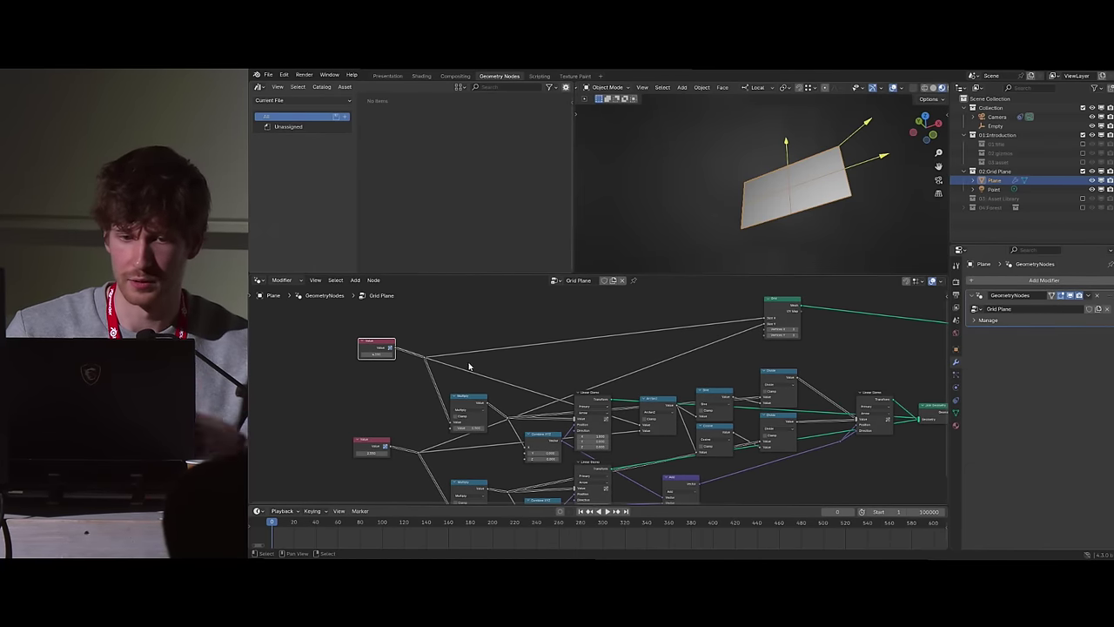
scroll(366, 379, up, 2)
middle_drag(379, 353, 449, 367)
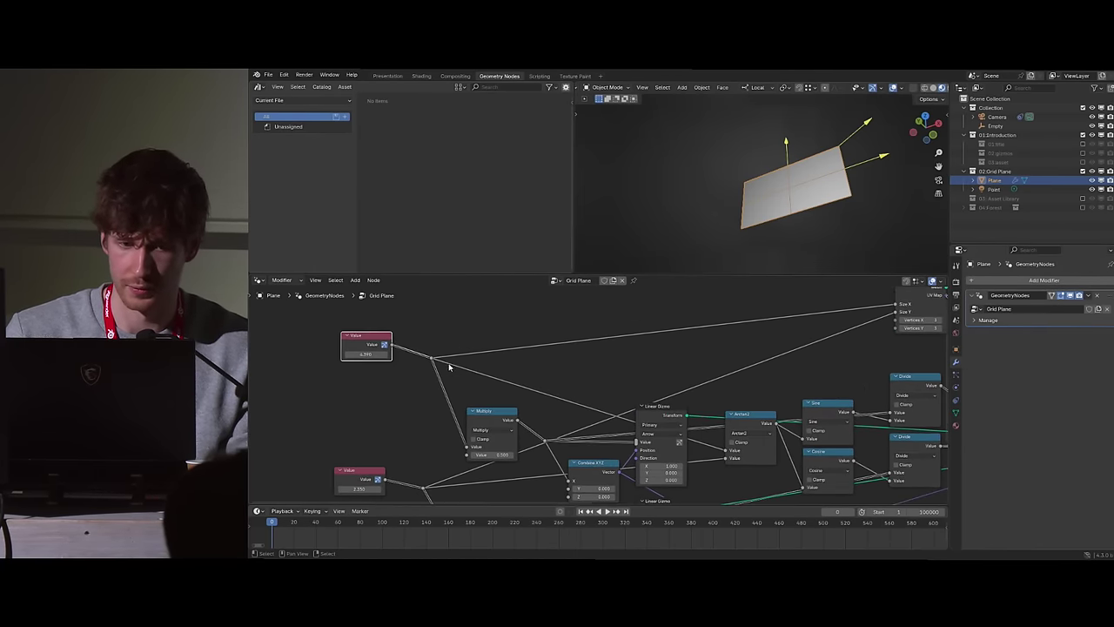
key(n)
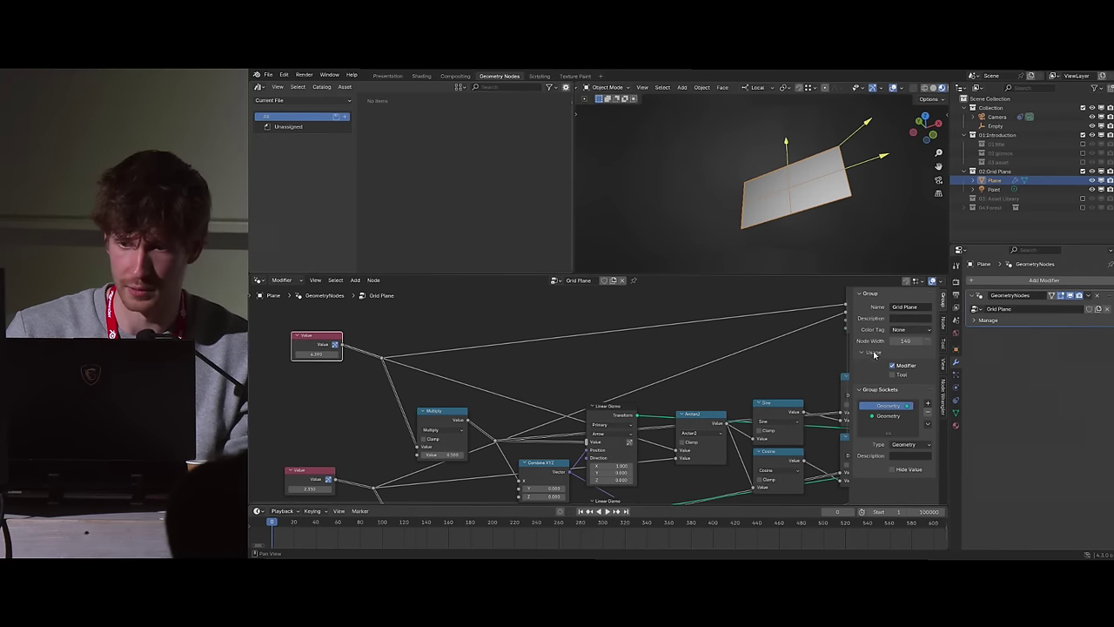
click(942, 323)
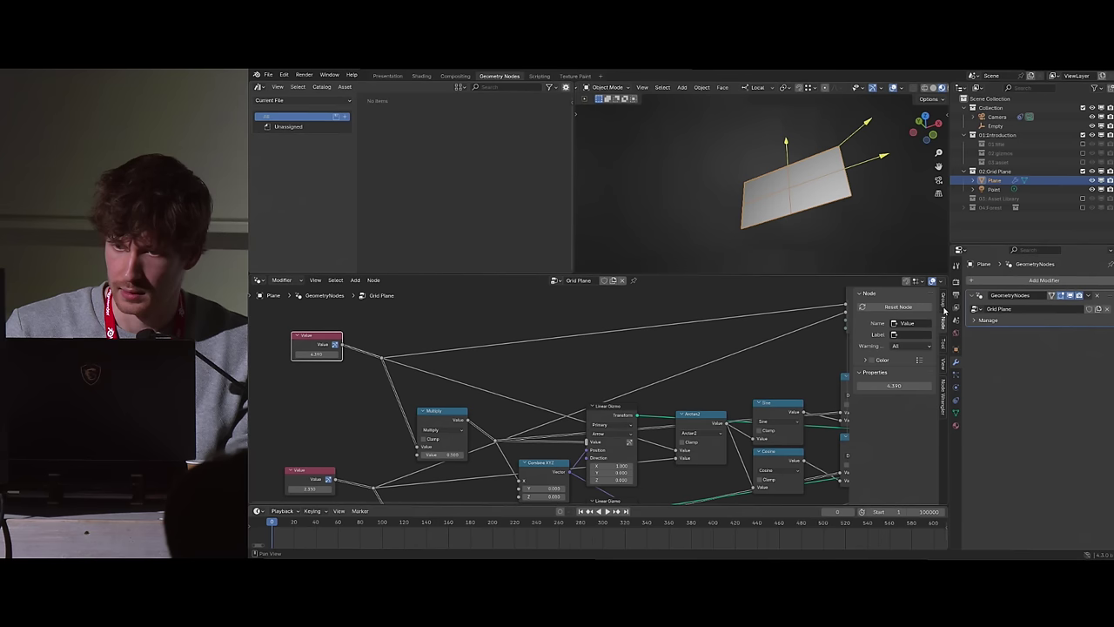
click(945, 310)
click(928, 404)
click(935, 418)
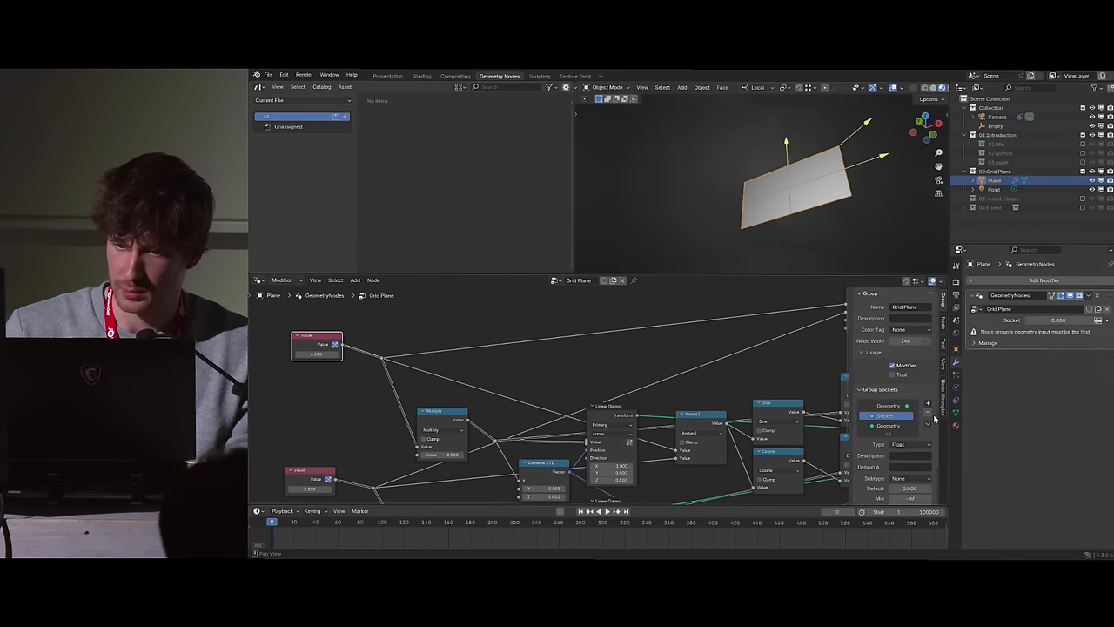
double_click(892, 417)
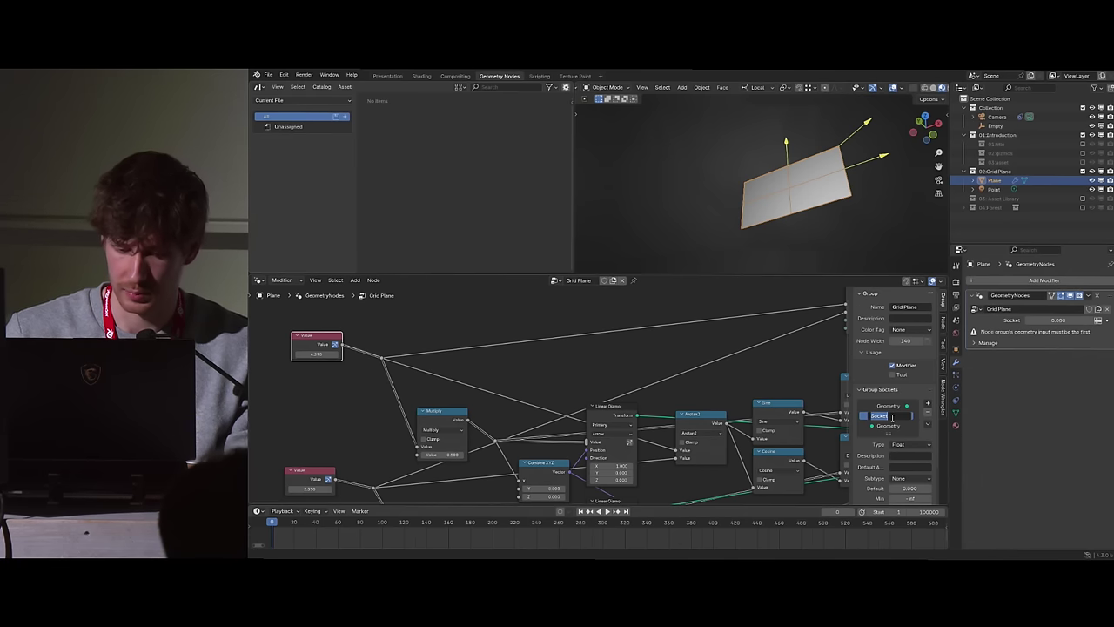
text(Size X)
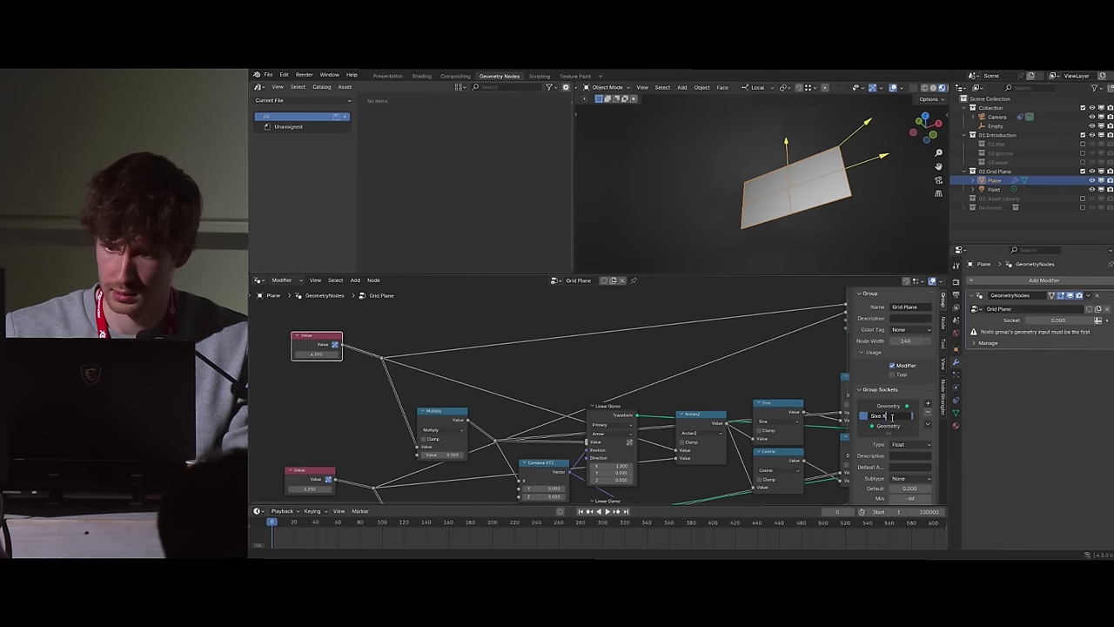
key(Return)
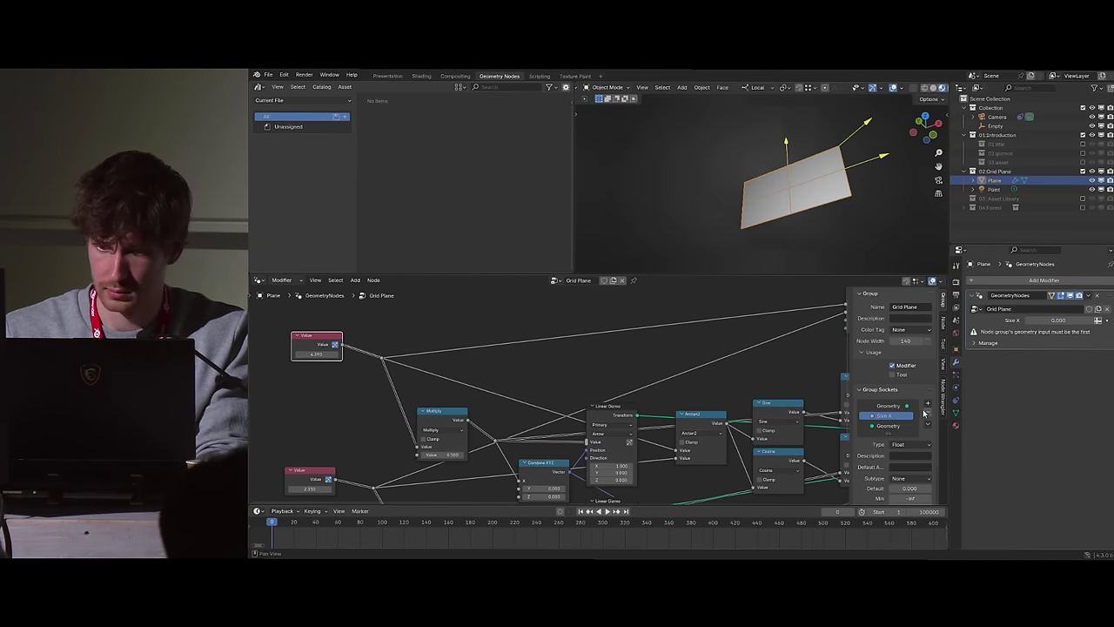
Add a second float input socket named "Size Y" and reorder the sockets so the Geometry input comes before both size inputs
click(928, 404)
click(944, 415)
double_click(888, 425)
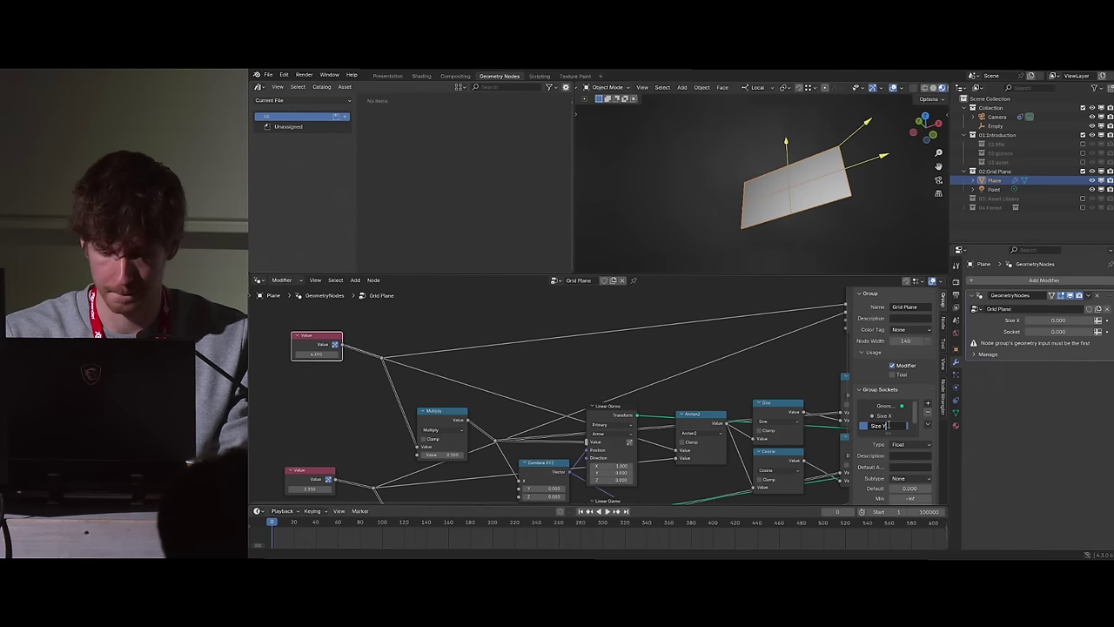
text(Size Y)
key(Return)
scroll(888, 427, down, 1)
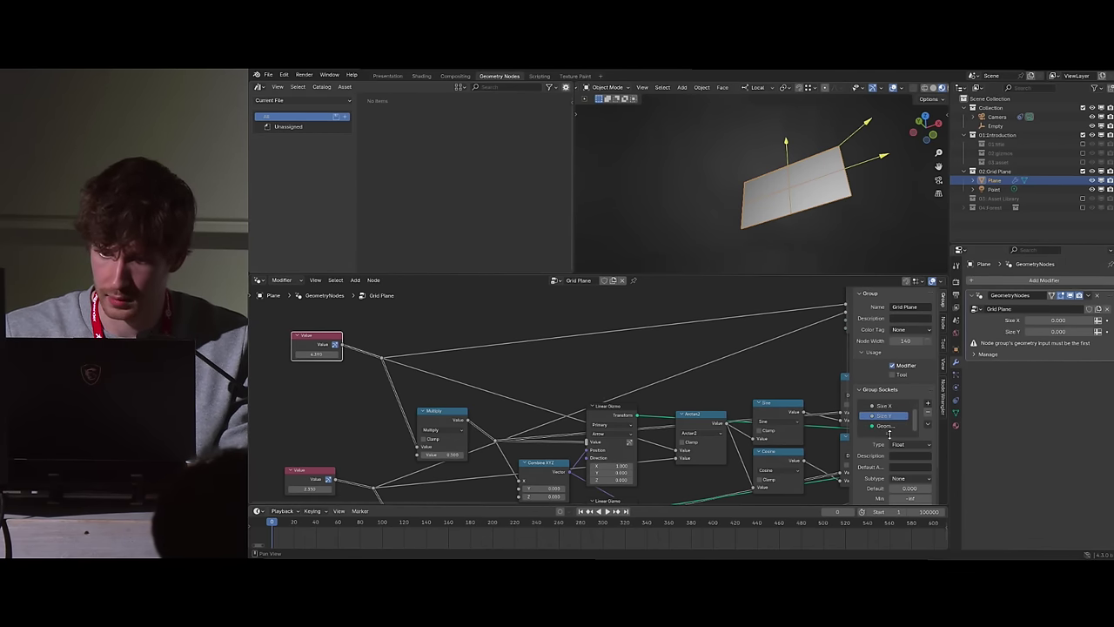
mouse_move(890, 434)
mouse_down()
mouse_move(895, 465)
mouse_move(886, 415)
mouse_up()
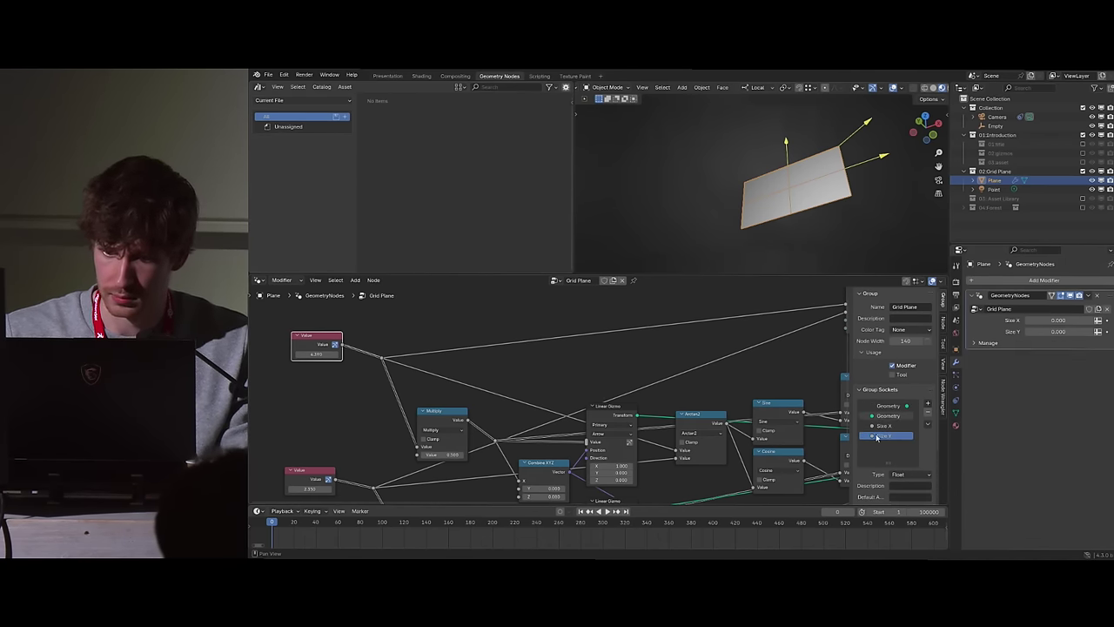
Add a Group Input node and place it directly below the upper Value node
middle_drag(385, 388, 446, 389)
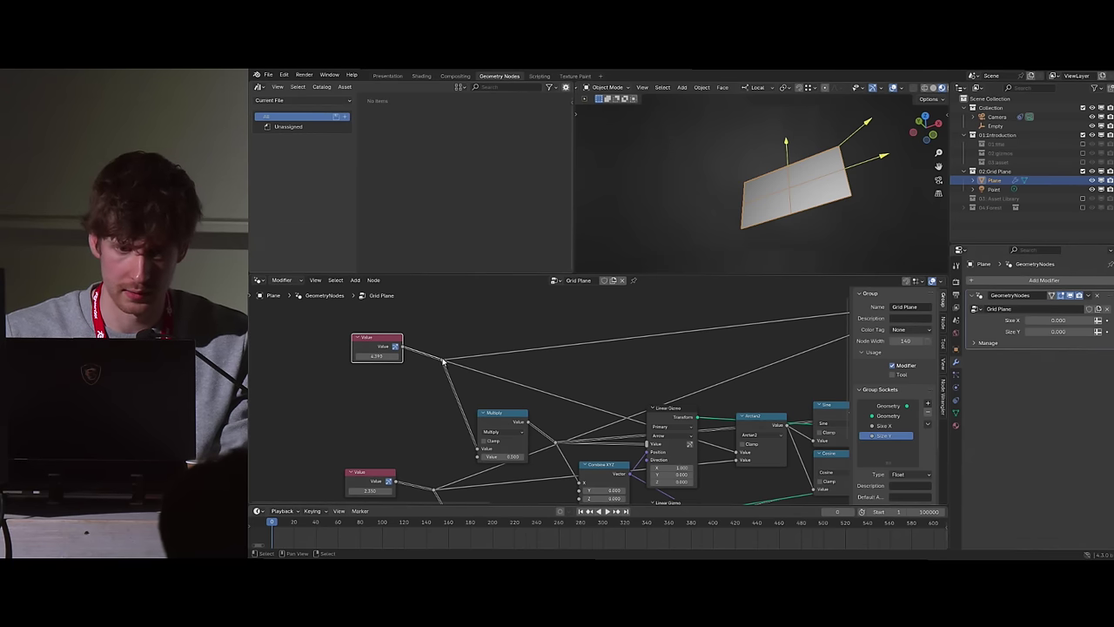
key(shift+a)
text(g)
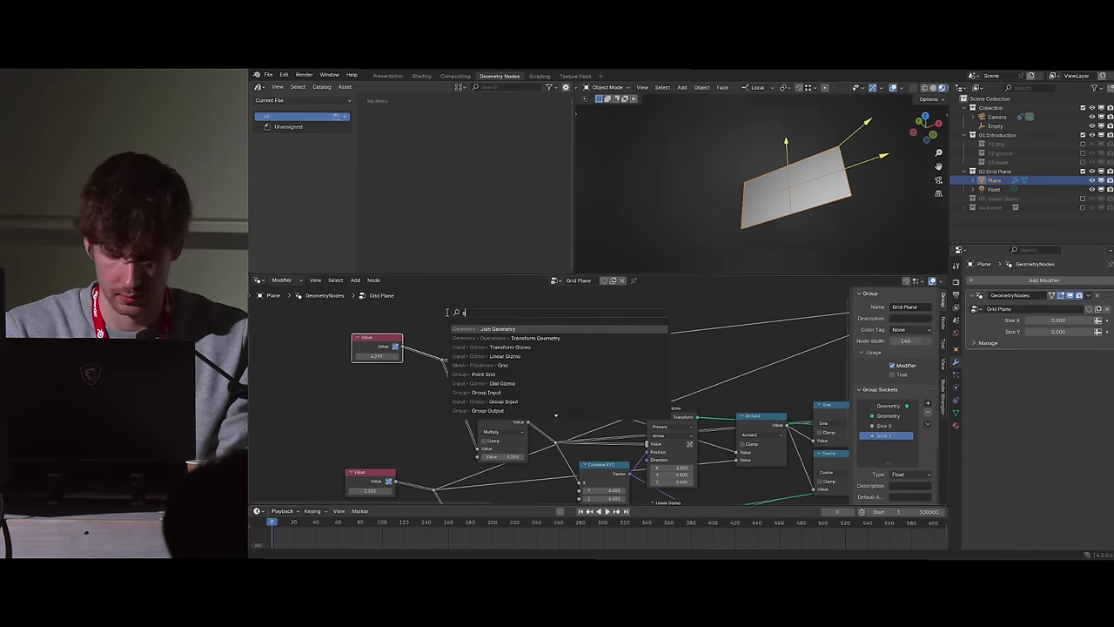
text(roup)
key(Return)
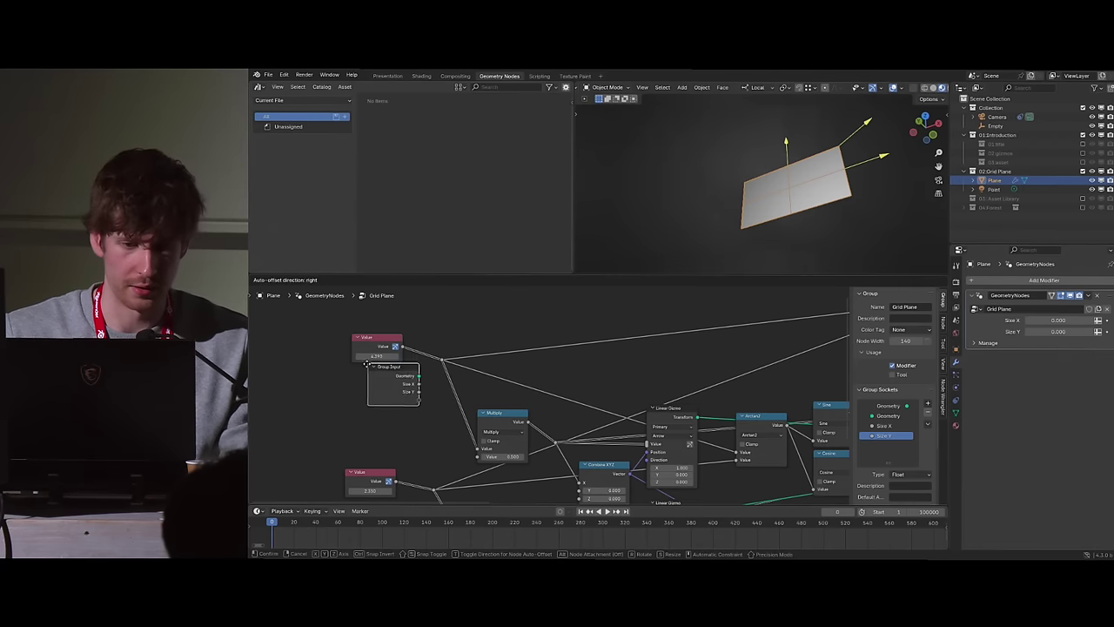
click(381, 380)
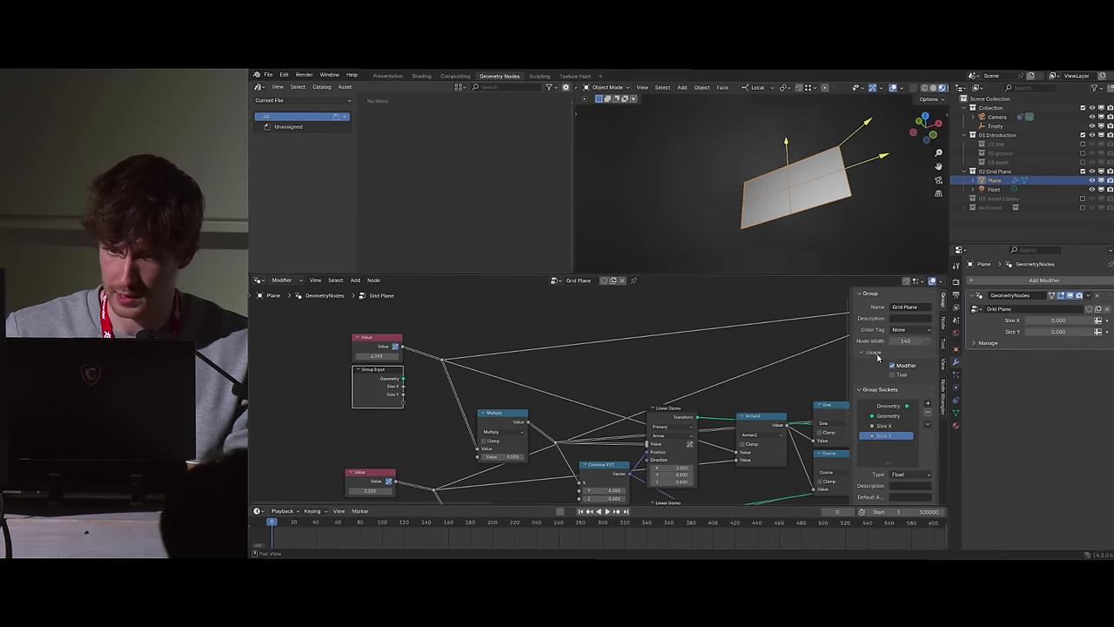
Set the Size Y socket's default to 2, and set Size X and Size Y in the modifier to 2
scroll(893, 448, down, 3)
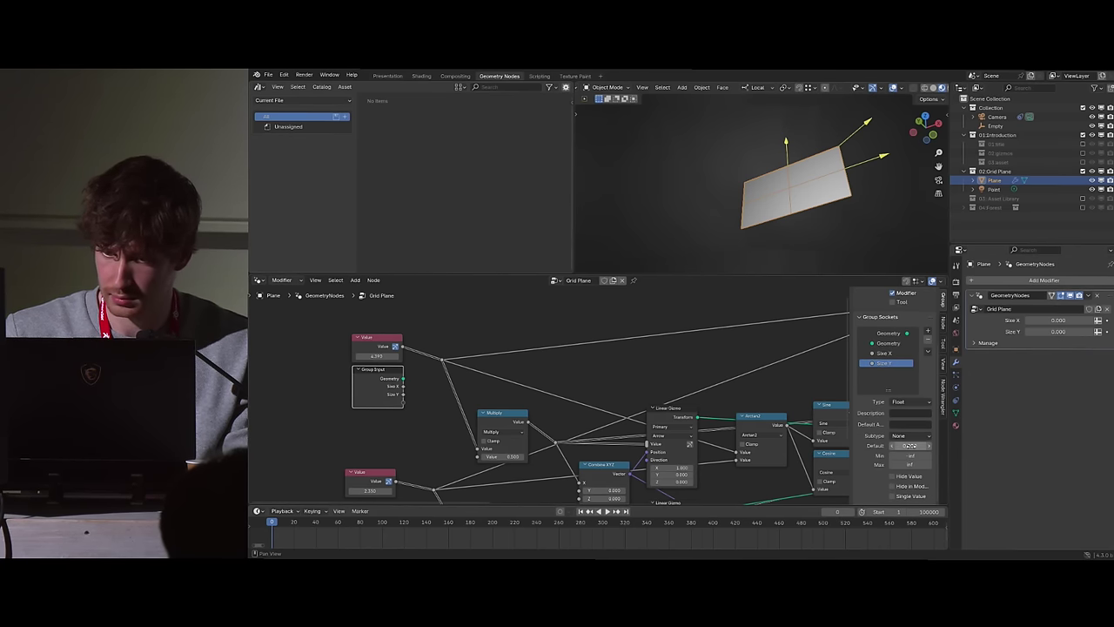
double_click(899, 444)
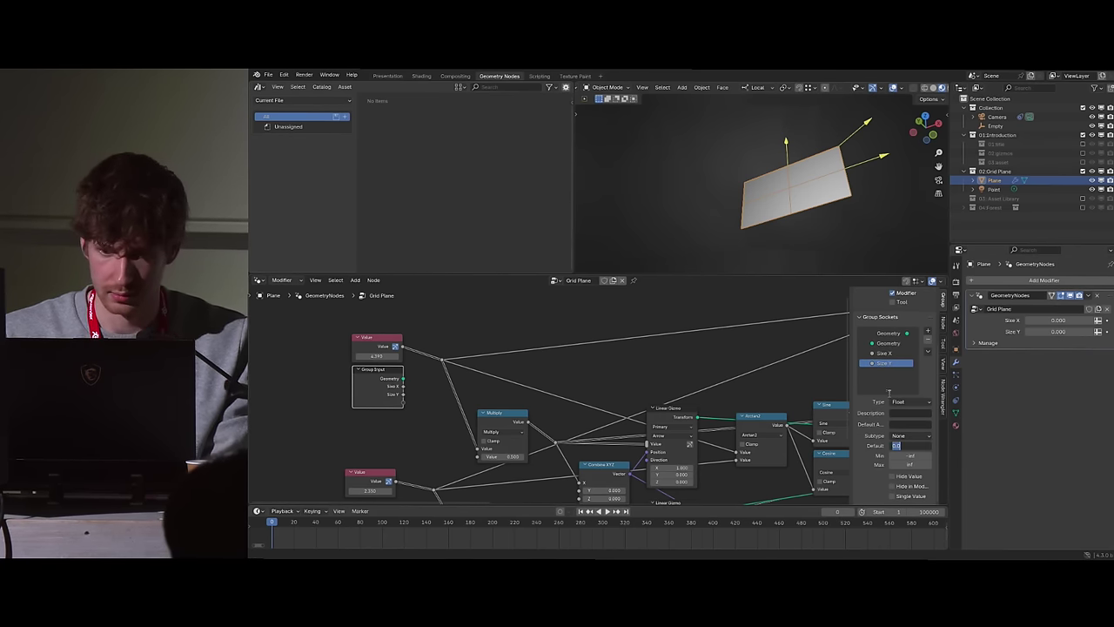
text(2)
key(Return)
double_click(1057, 321)
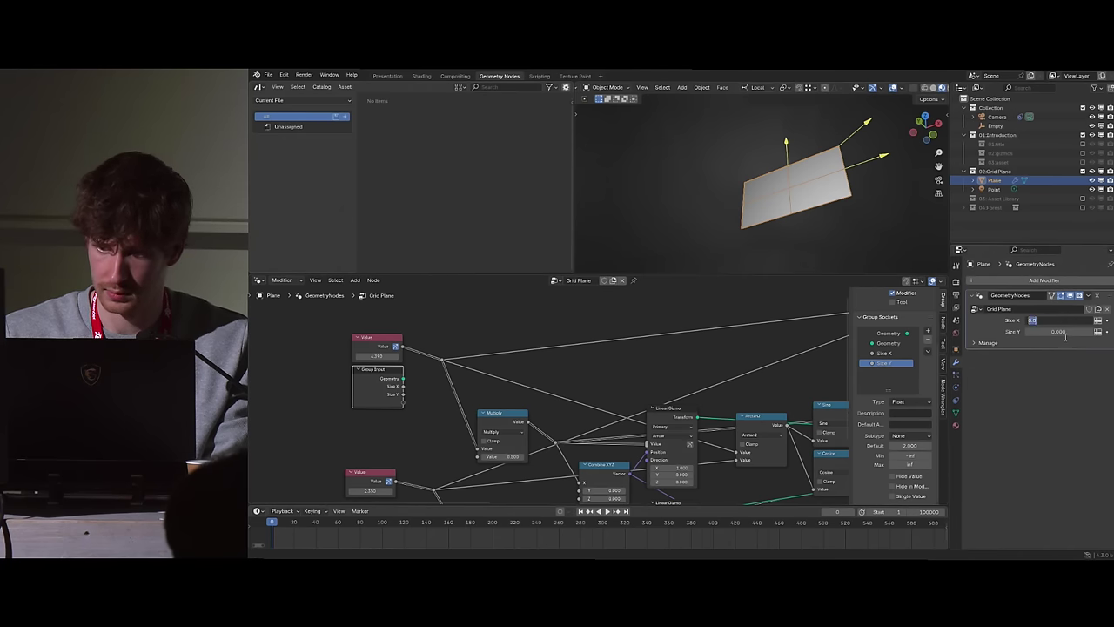
text(2)
key(Return)
Set the Size X socket's default to 2 and link the Group Input's Size X output to the upper Value node's reroute
click(888, 343)
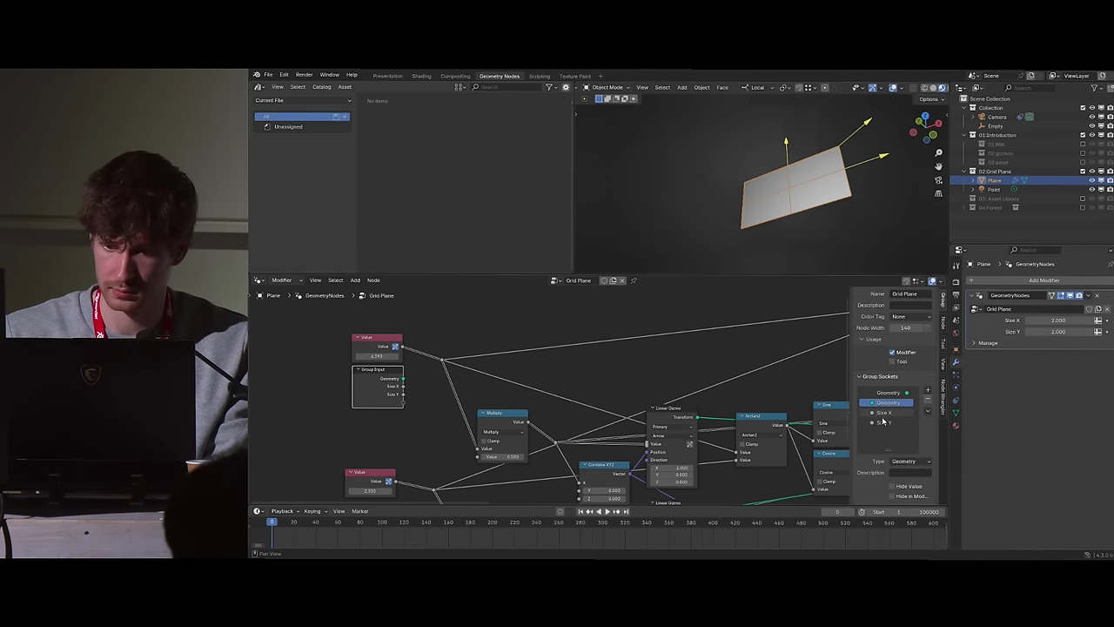
click(885, 421)
click(891, 413)
scroll(902, 458, down, 3)
double_click(906, 451)
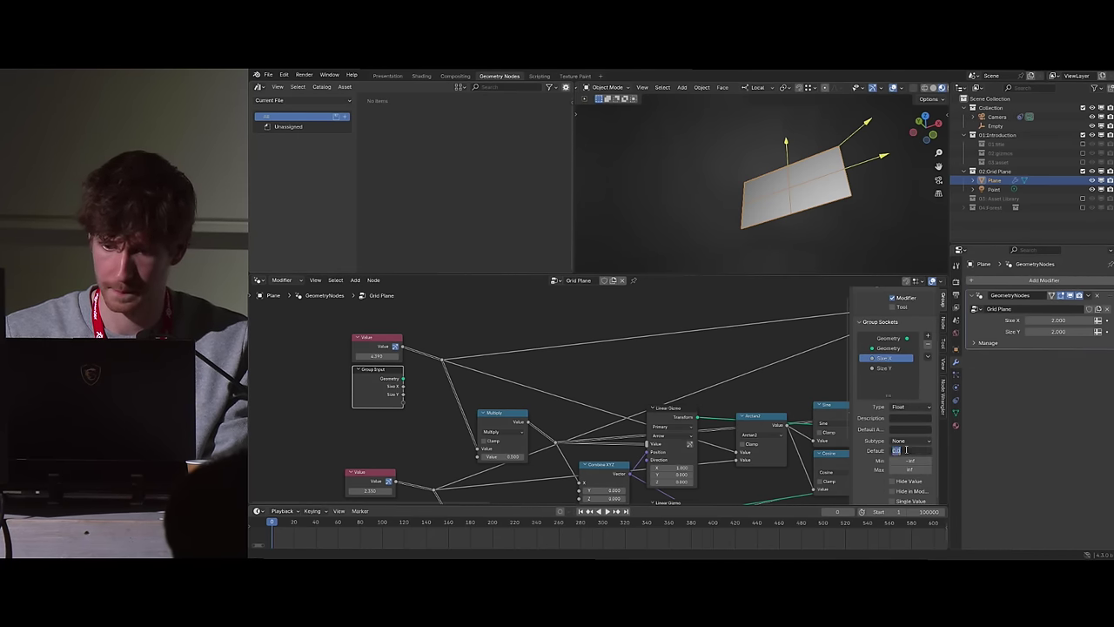
text(2)
key(Return)
drag(401, 386, 442, 359)
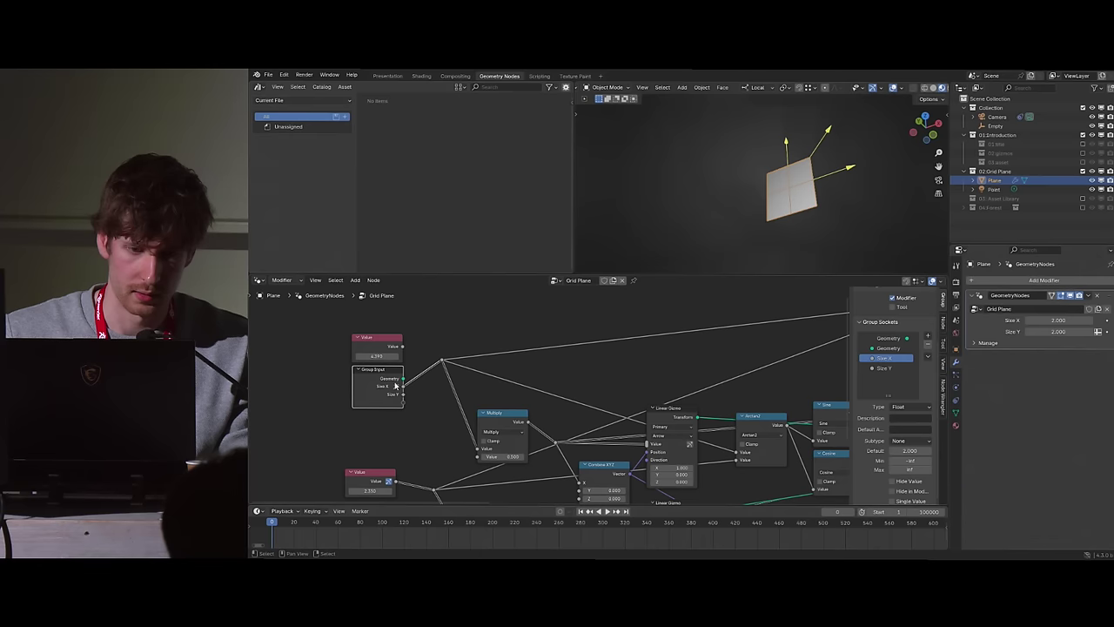
Hide the Group Input's unused sockets, delete the upper Value node, and move the Size X Group Input into its place
key(ctrl+h)
drag(376, 339, 343, 329)
key(x)
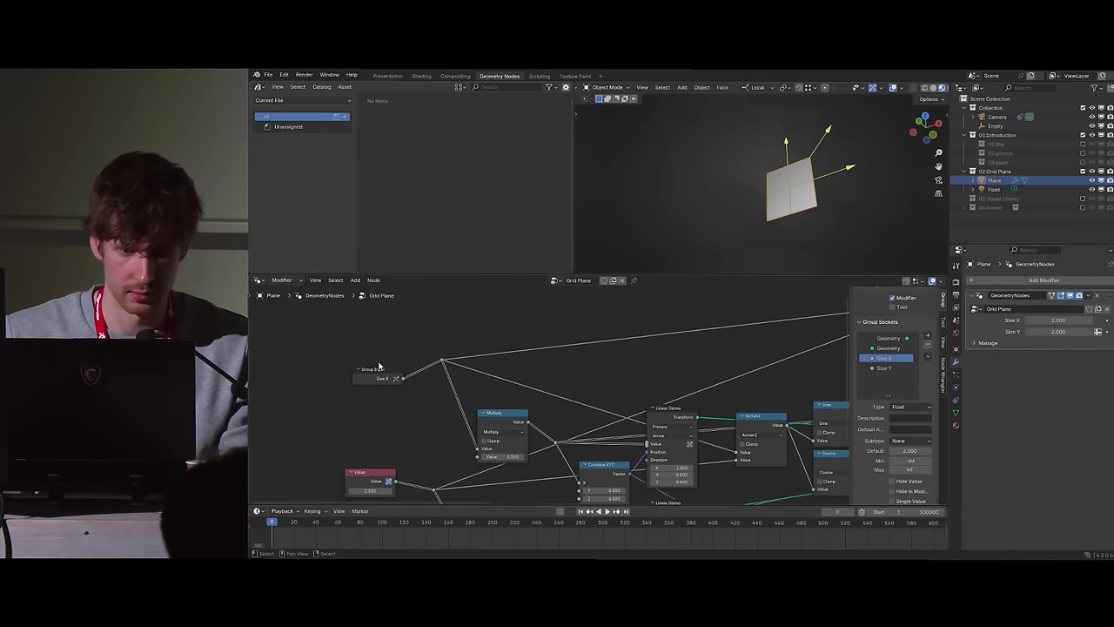
drag(374, 376, 379, 349)
key(g)
click(390, 365)
Duplicate the Group Input above the lower Value node, link its Size Y output to the lower reroute, hide unused sockets, and delete that Value node
key(shift+d)
click(388, 467)
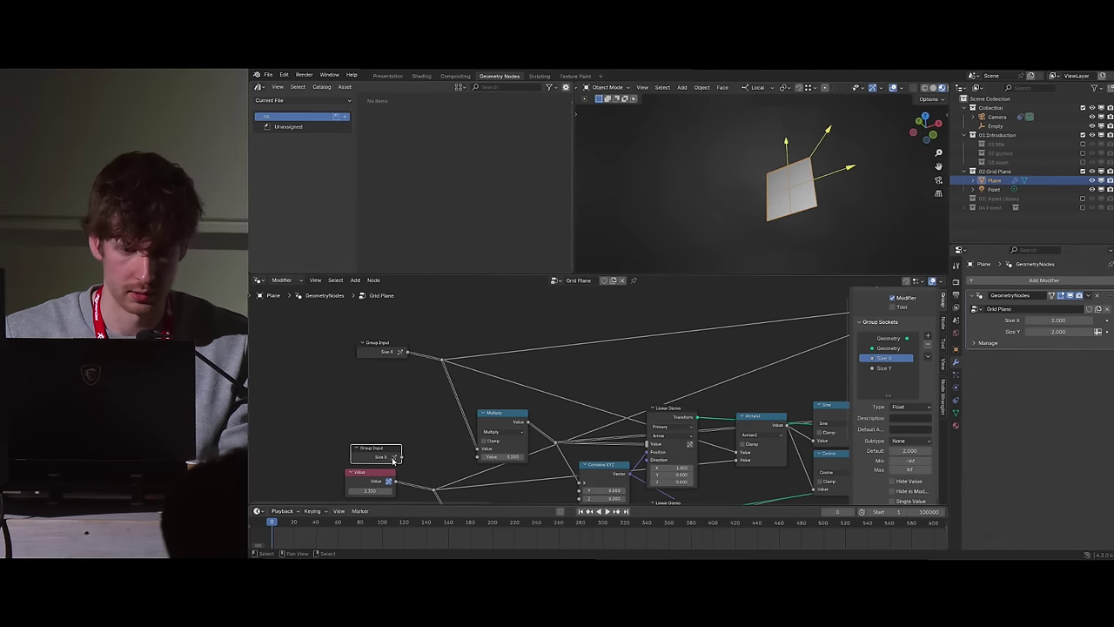
key(ctrl+h)
drag(401, 474, 437, 450)
key(ctrl+h)
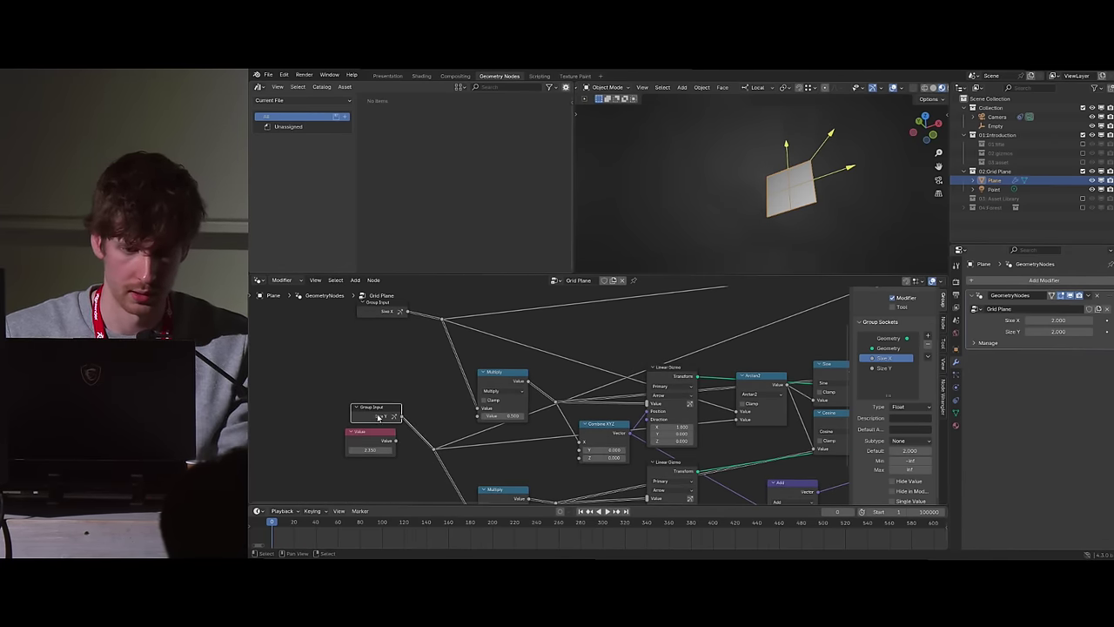
click(380, 440)
key(x)
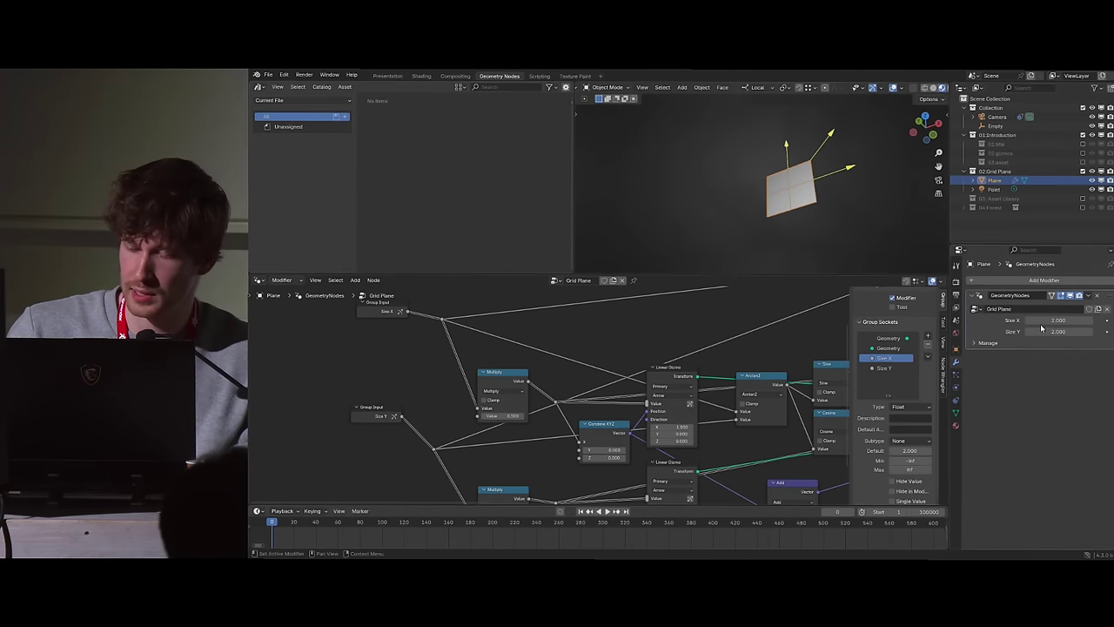
Try scrubbing the modifier's Size X, cancel the change, and nudge the Size Y Group Input node slightly down
mouse_move(1063, 322)
mouse_down()
mouse_move(1048, 321)
mouse_move(1074, 321)
mouse_up()
right_click(1074, 321)
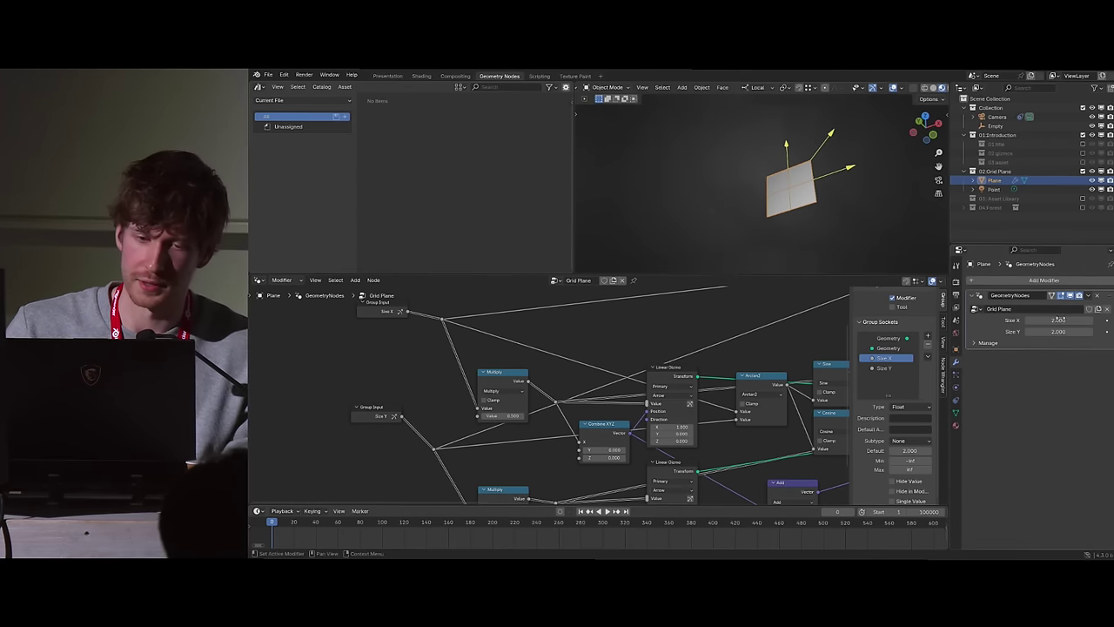
drag(360, 416, 361, 431)
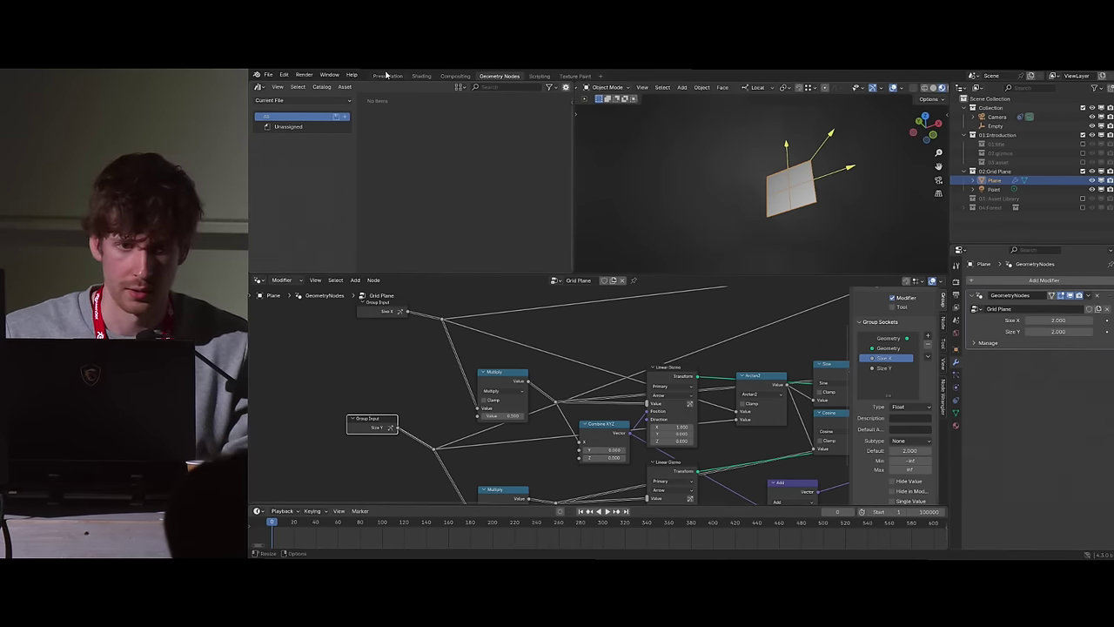
Switch to the Presentation workspace, frame the plane, and show its modifier settings
click(387, 76)
middle_drag(710, 248, 719, 244)
key(KP_Decimal)
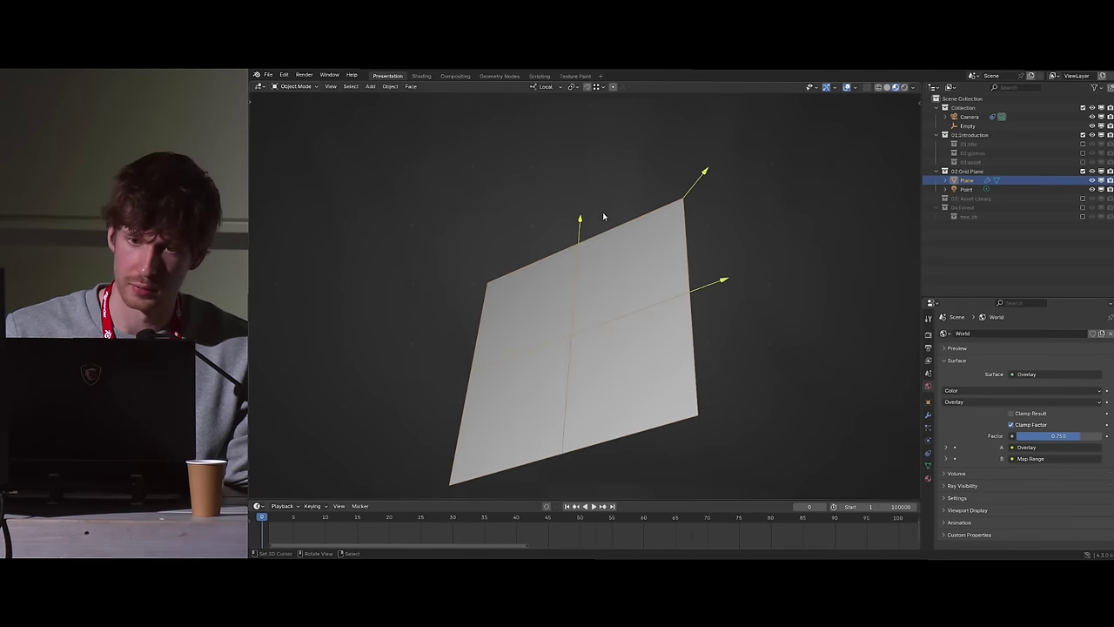
scroll(576, 268, down, 4)
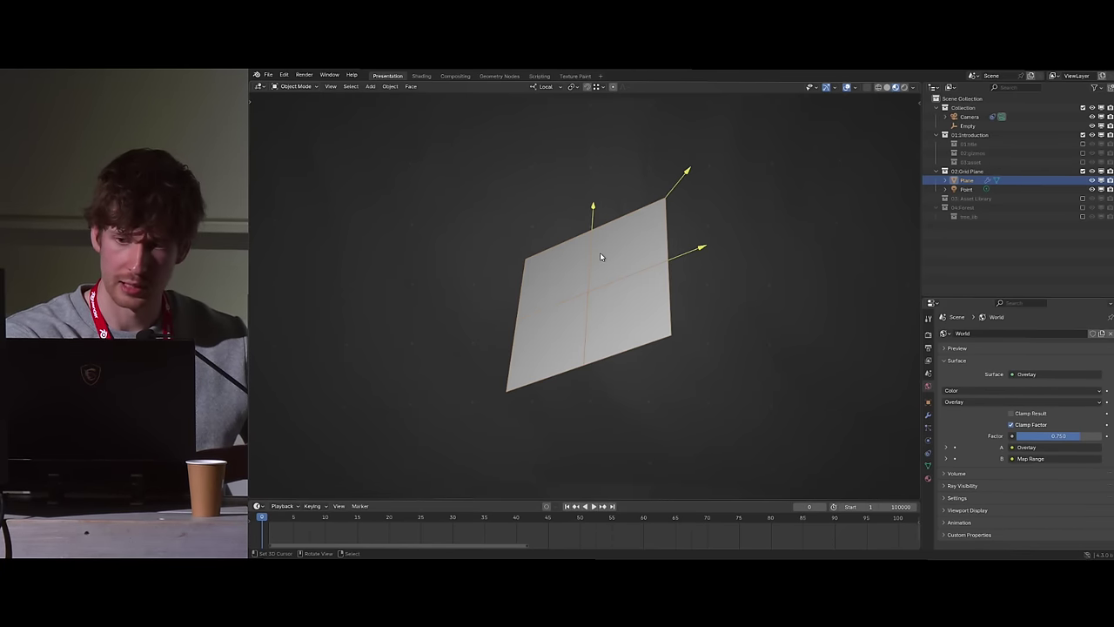
click(928, 415)
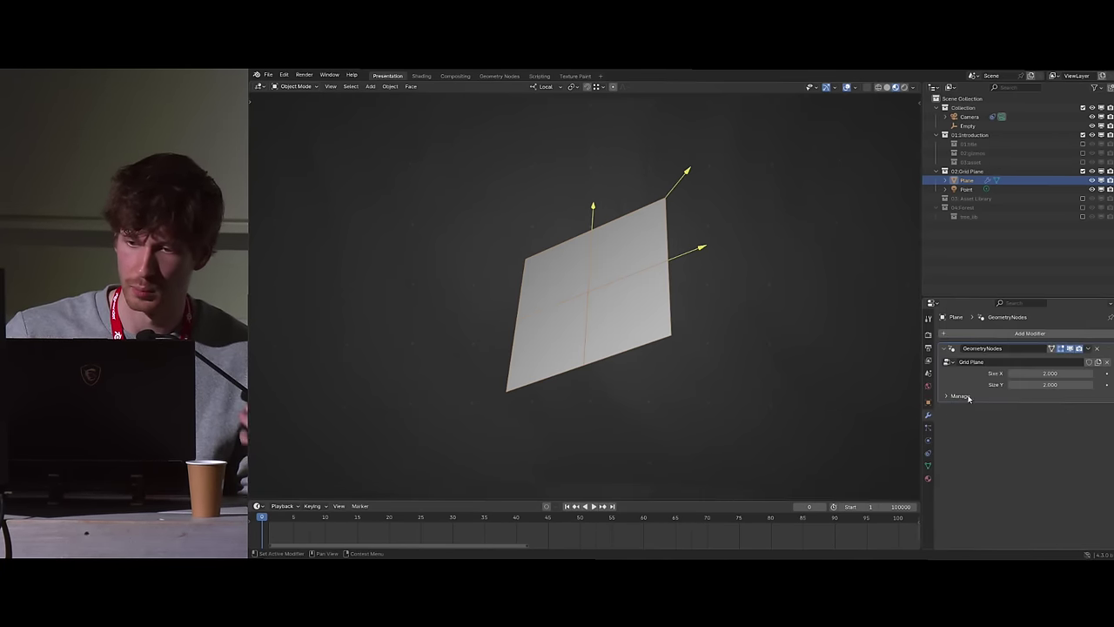
Resize the plane with its viewport gizmos to about 2.83 in Size X and 1.74 in Size Y
mouse_move(1046, 373)
mouse_down()
mouse_move(1108, 374)
mouse_move(1048, 374)
mouse_move(1065, 373)
mouse_up()
drag(717, 243, 742, 232)
drag(726, 163, 709, 174)
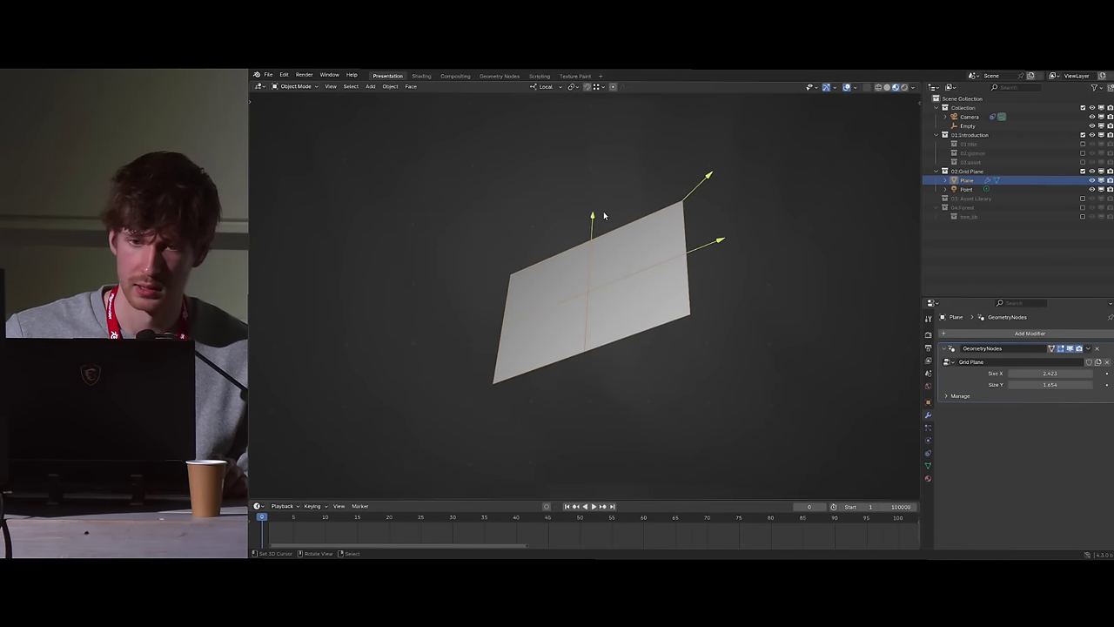
drag(604, 210, 592, 234)
drag(696, 178, 682, 192)
drag(687, 255, 691, 219)
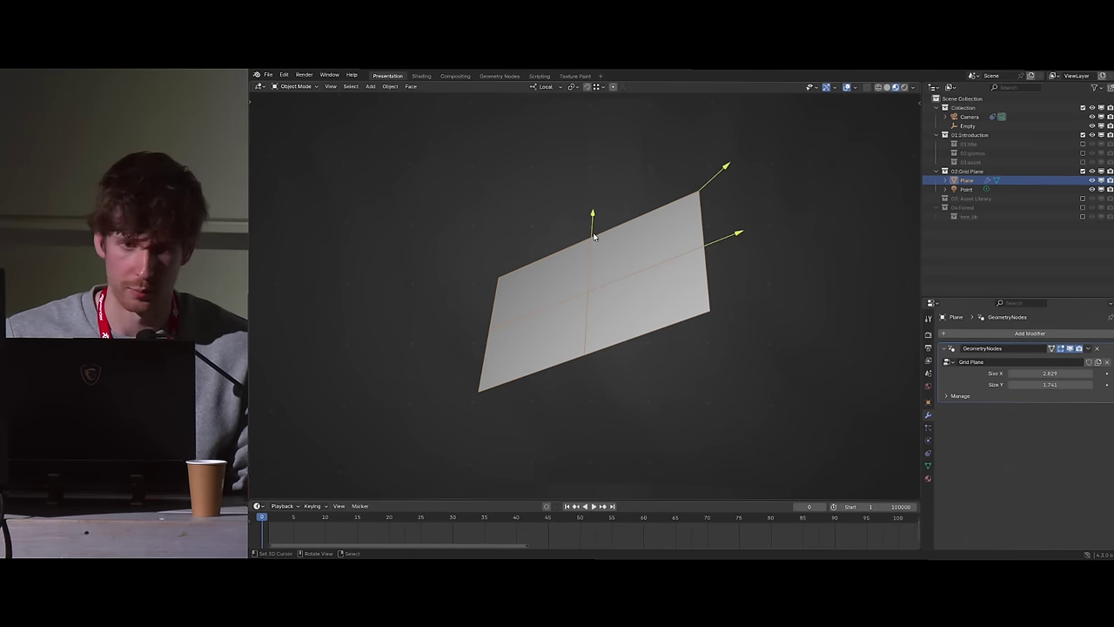
Return to the Geometry Nodes workspace and examine the complete Grid Plane node tree
click(504, 79)
middle_drag(760, 374, 522, 383)
scroll(564, 373, down, 1)
scroll(564, 373, down, 5)
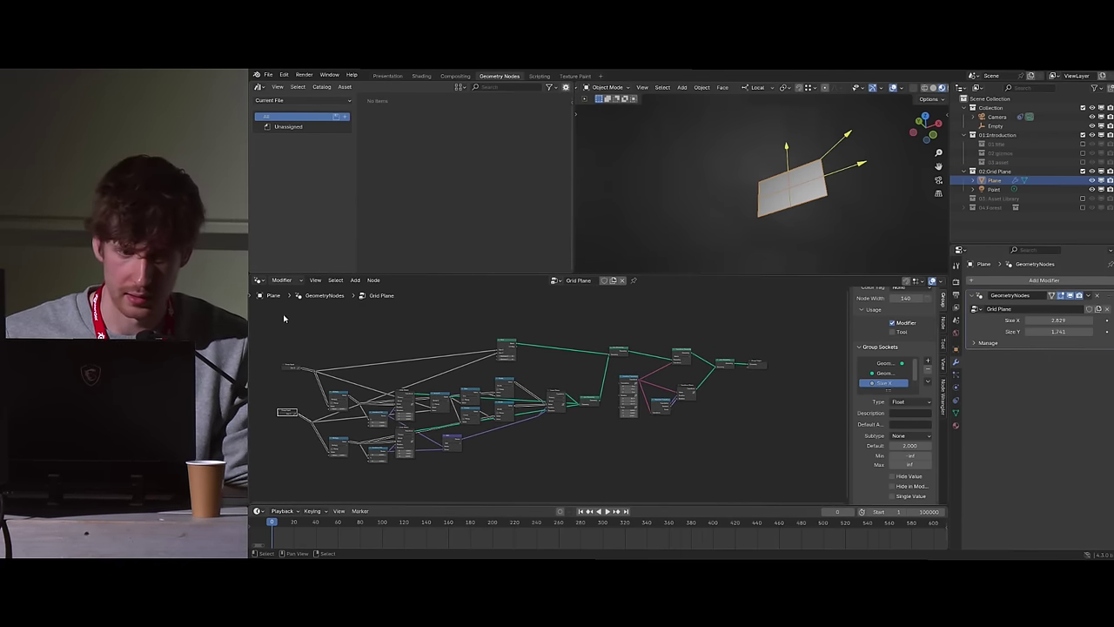
drag(283, 318, 737, 461)
key(Home)
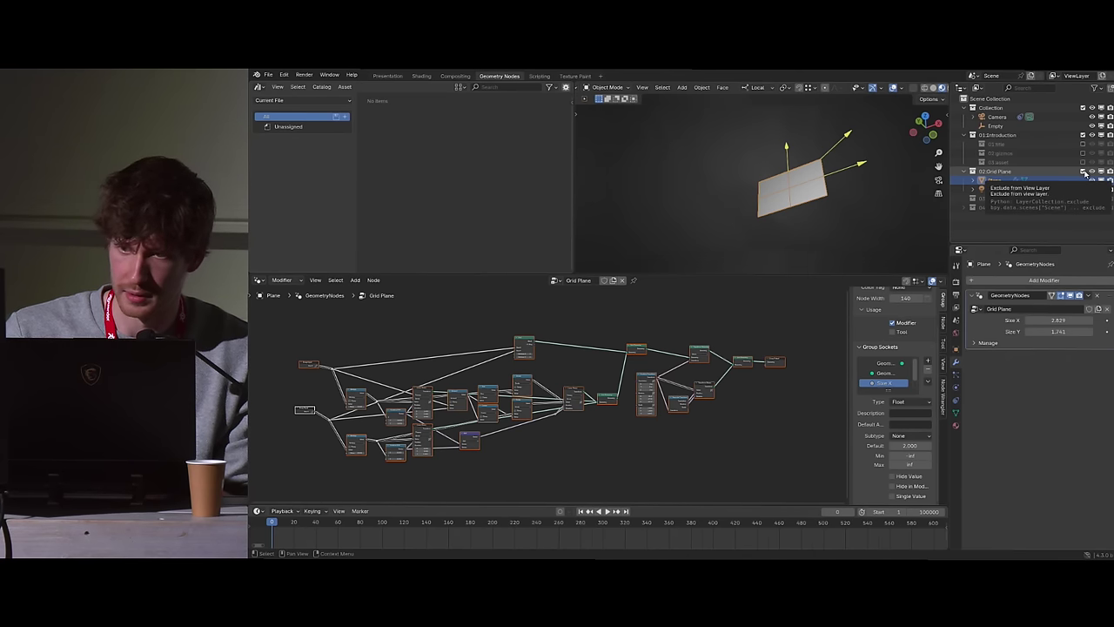
click(465, 313)
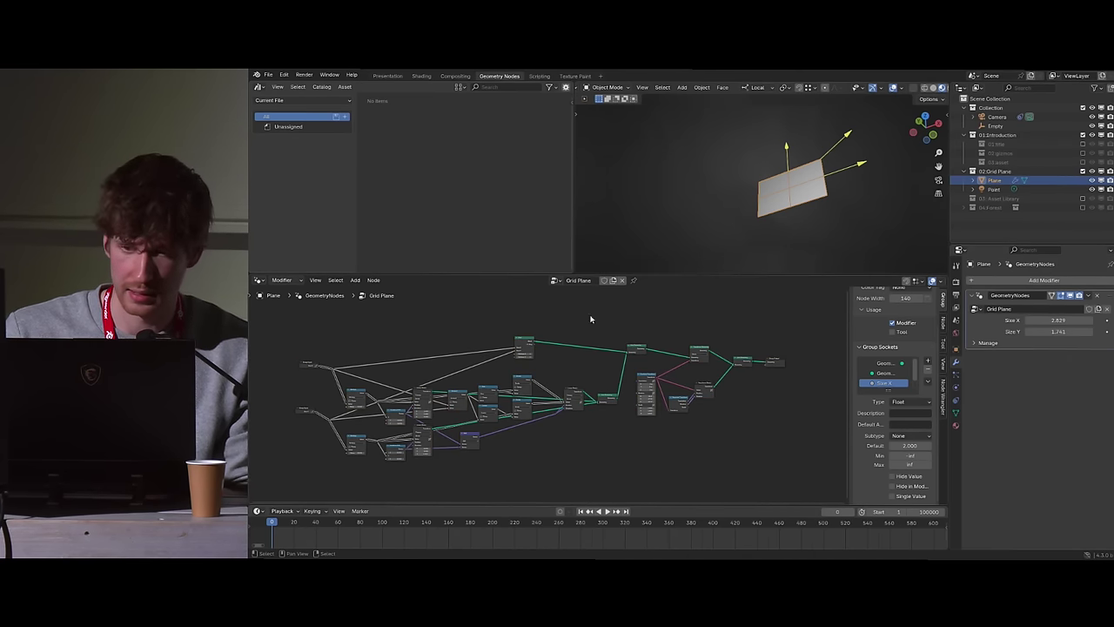
Exclude the Grid Plane collection, include and expand the Asset Library collection, and look through the scene camera
click(1083, 170)
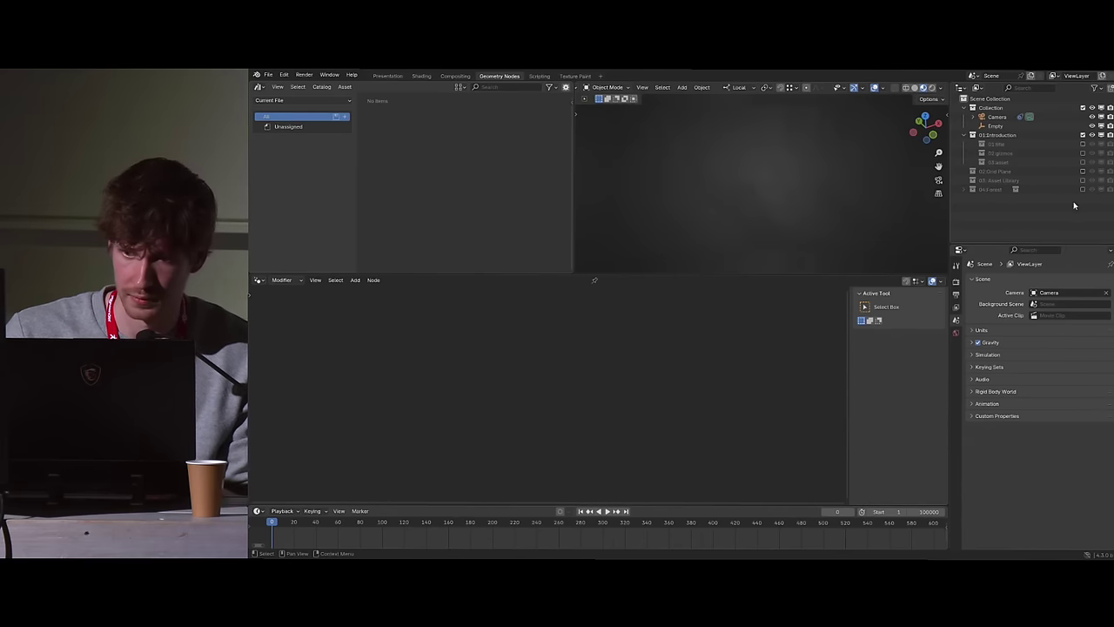
click(1083, 181)
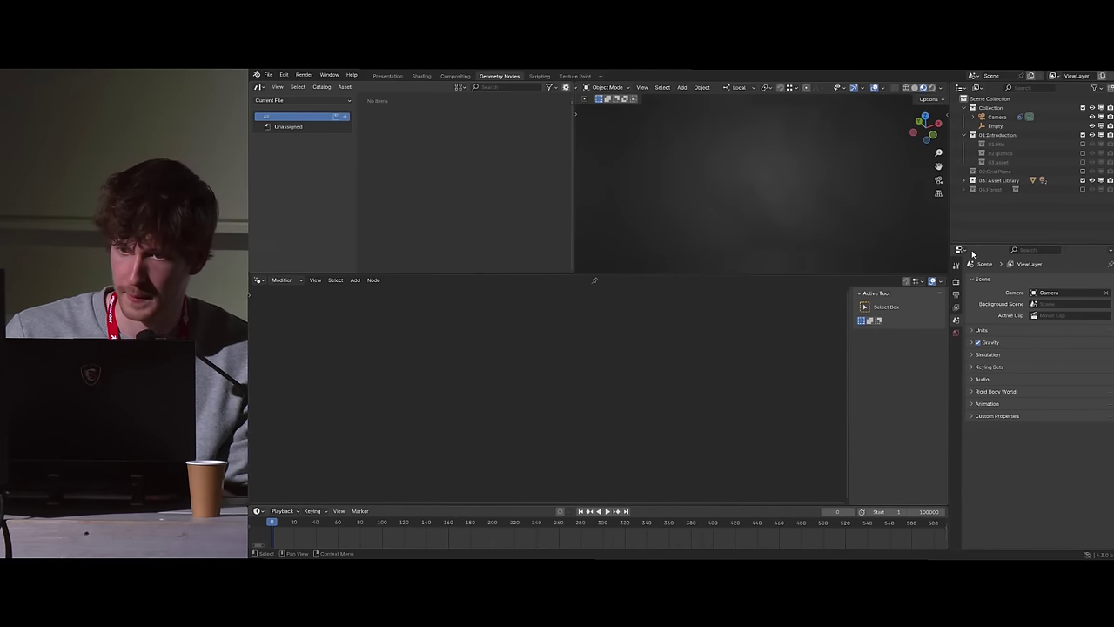
click(972, 180)
click(1003, 190)
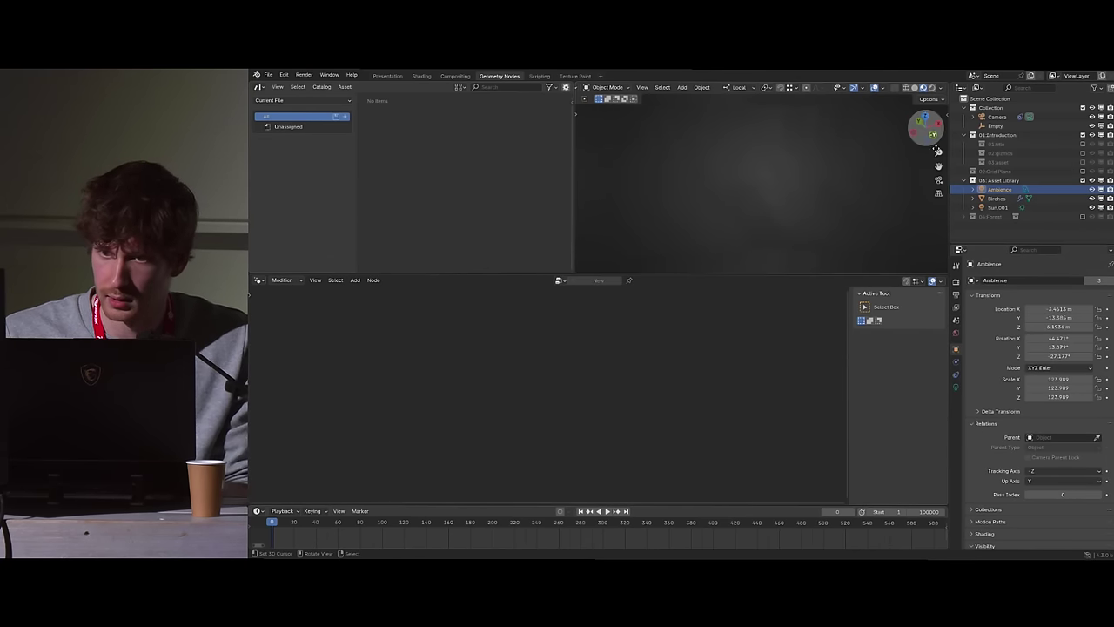
click(939, 181)
key(KP_0)
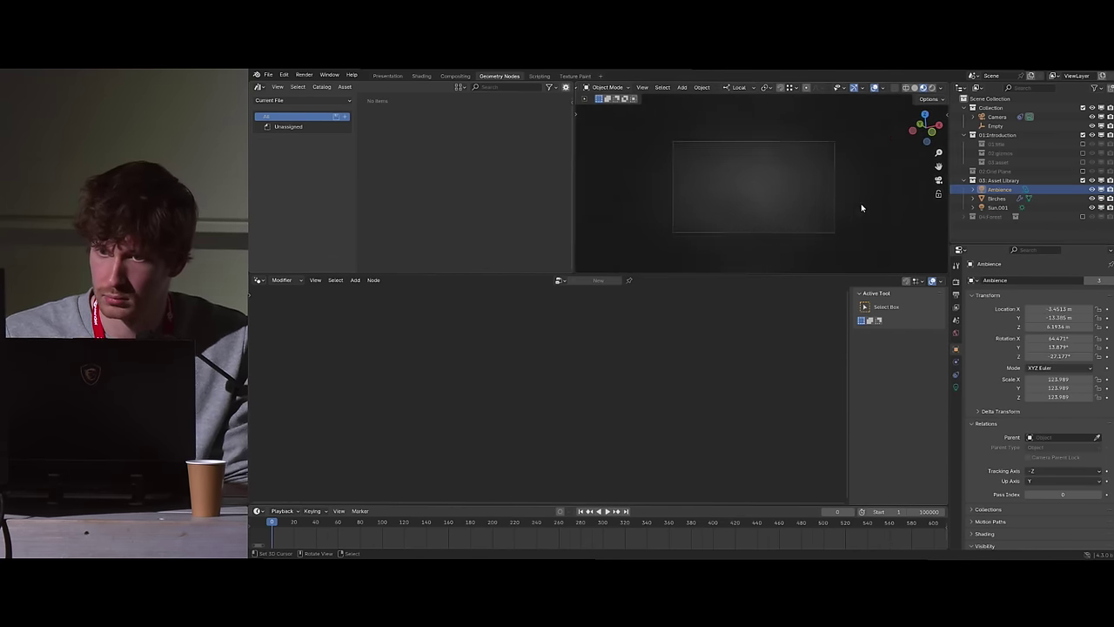
Select the Birches object in the Asset Library collection and center its birches node tree
click(996, 199)
scroll(559, 369, up, 5)
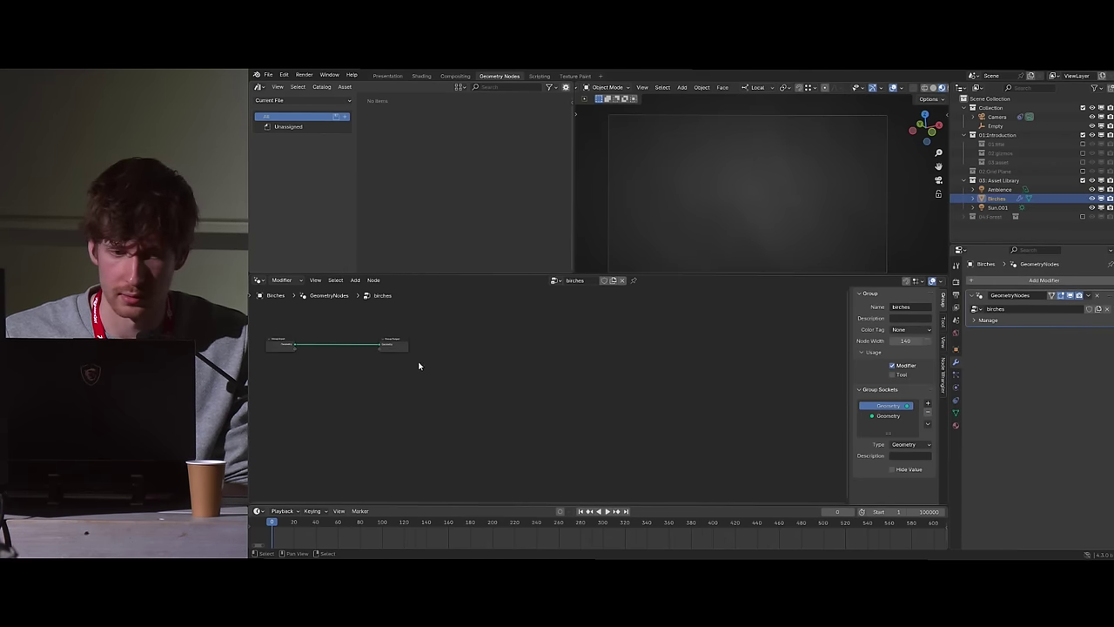
middle_drag(388, 360, 617, 378)
scroll(579, 359, up, 4)
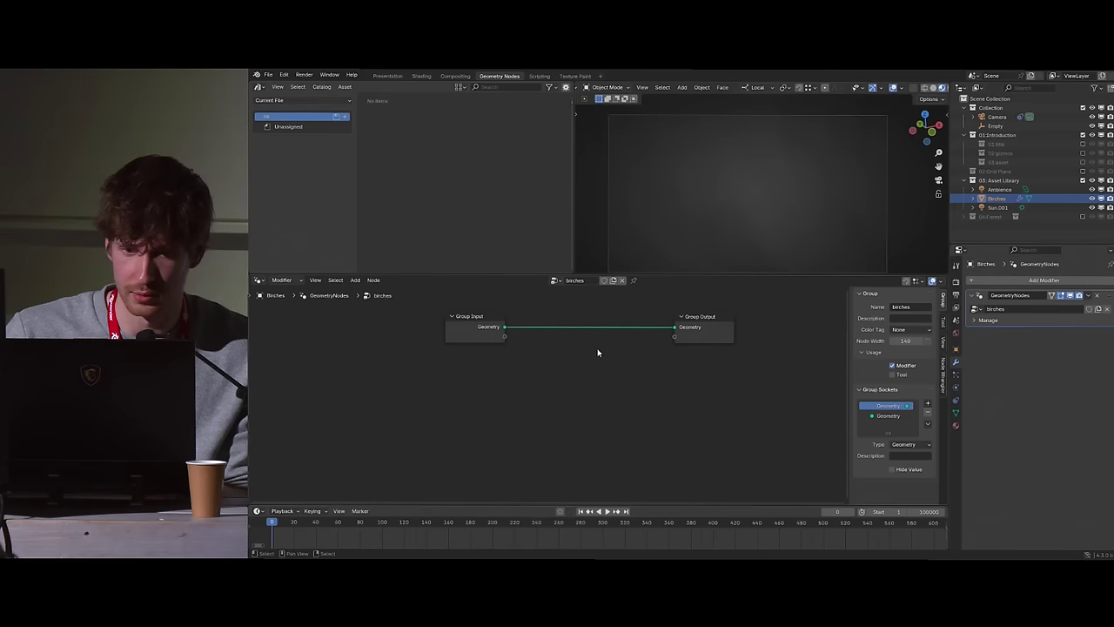
Check the example tree in the 03.asset collection, exclude it again, and include the Forest and Asset Library collections
click(1082, 162)
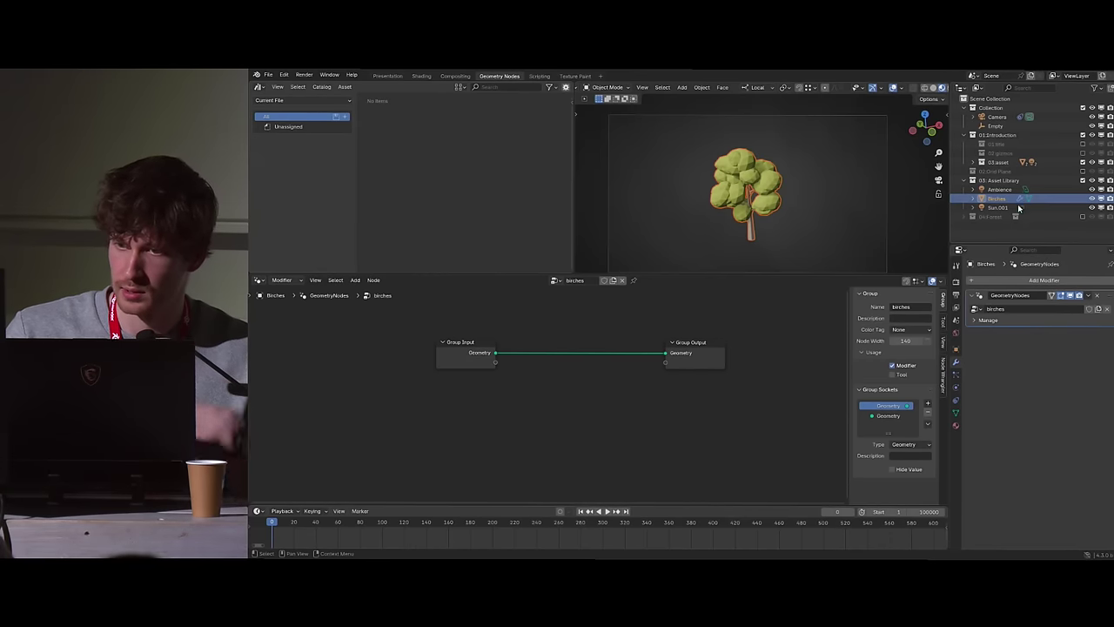
click(1084, 180)
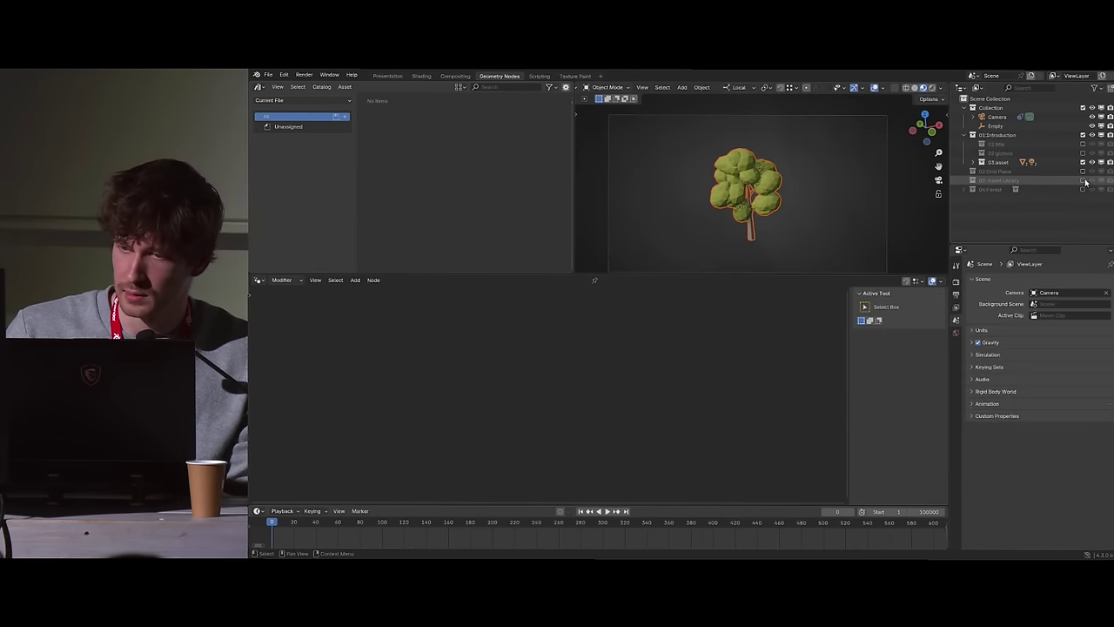
click(1083, 189)
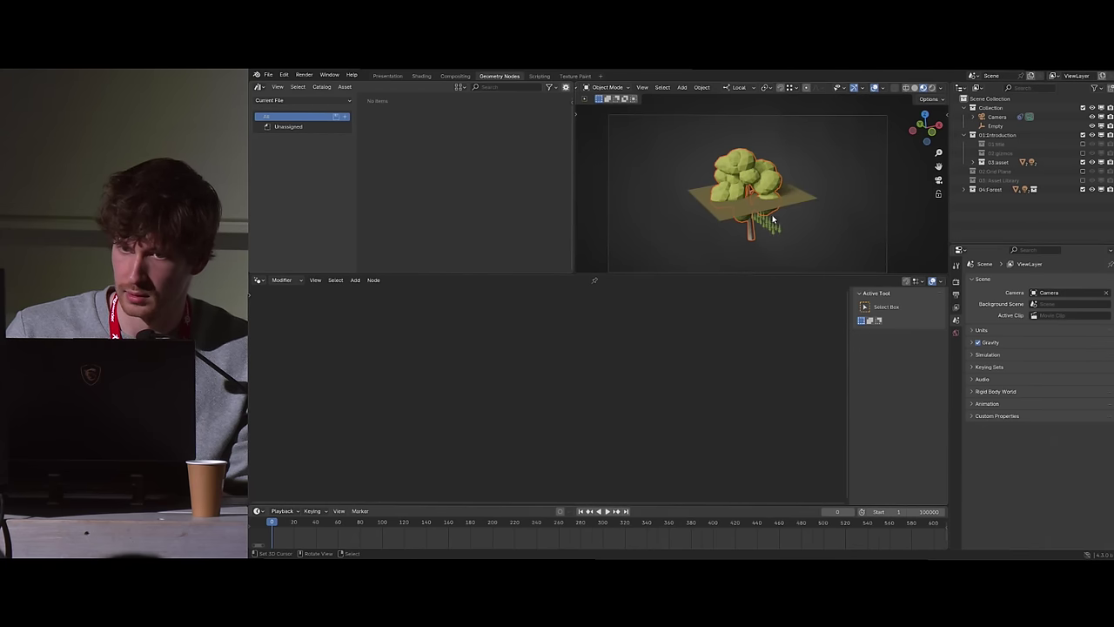
middle_drag(774, 219, 788, 239)
scroll(804, 218, up, 3)
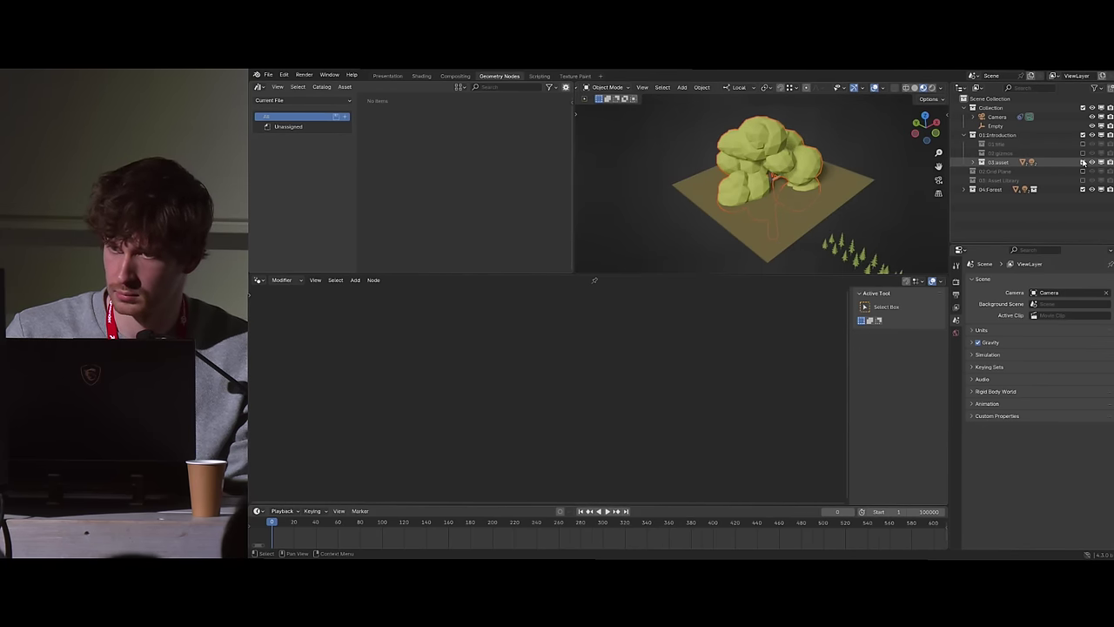
click(1083, 162)
click(1083, 180)
Select the Pines object and frame its rows of trees in the Presentation workspace
middle_drag(814, 196, 768, 182)
click(783, 180)
key(KP_Decimal)
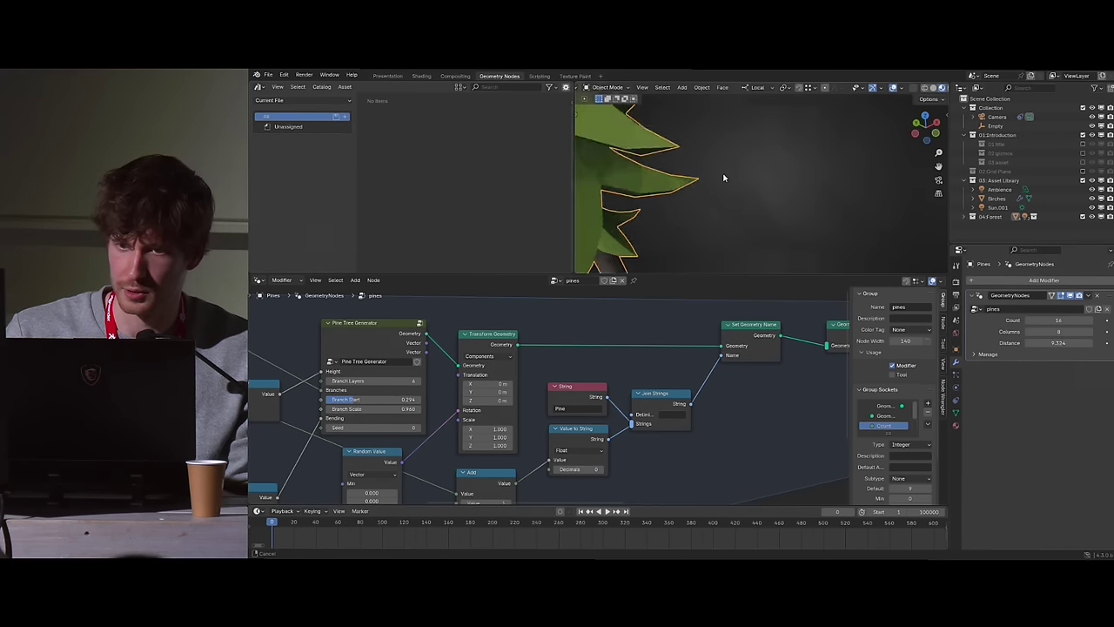
scroll(732, 180, down, 10)
middle_drag(738, 206, 675, 159)
click(388, 77)
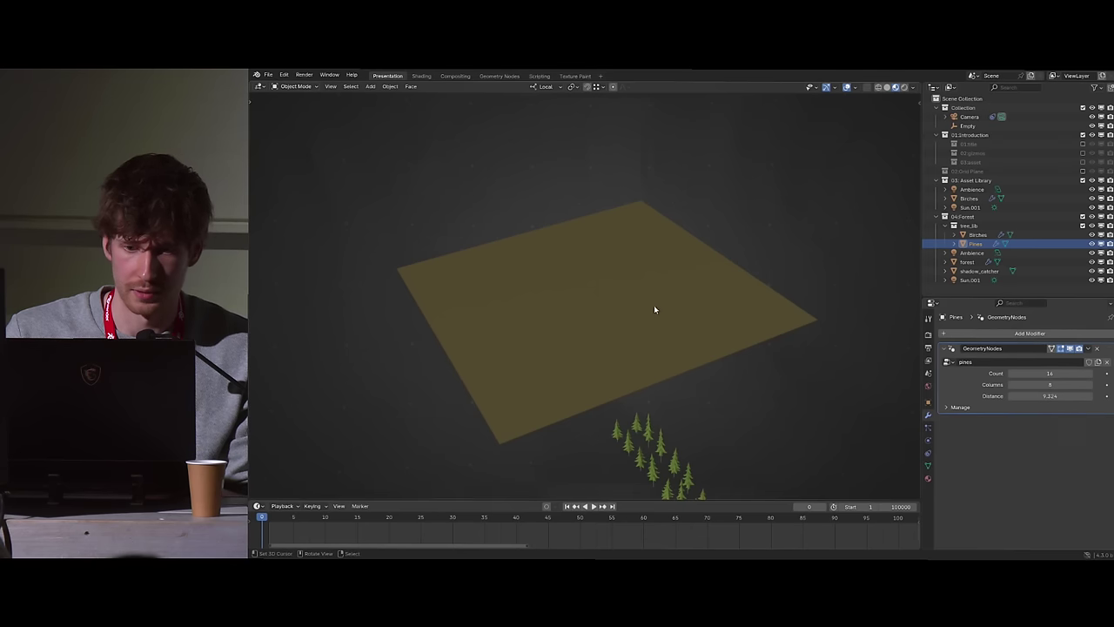
middle_drag(654, 308, 528, 297)
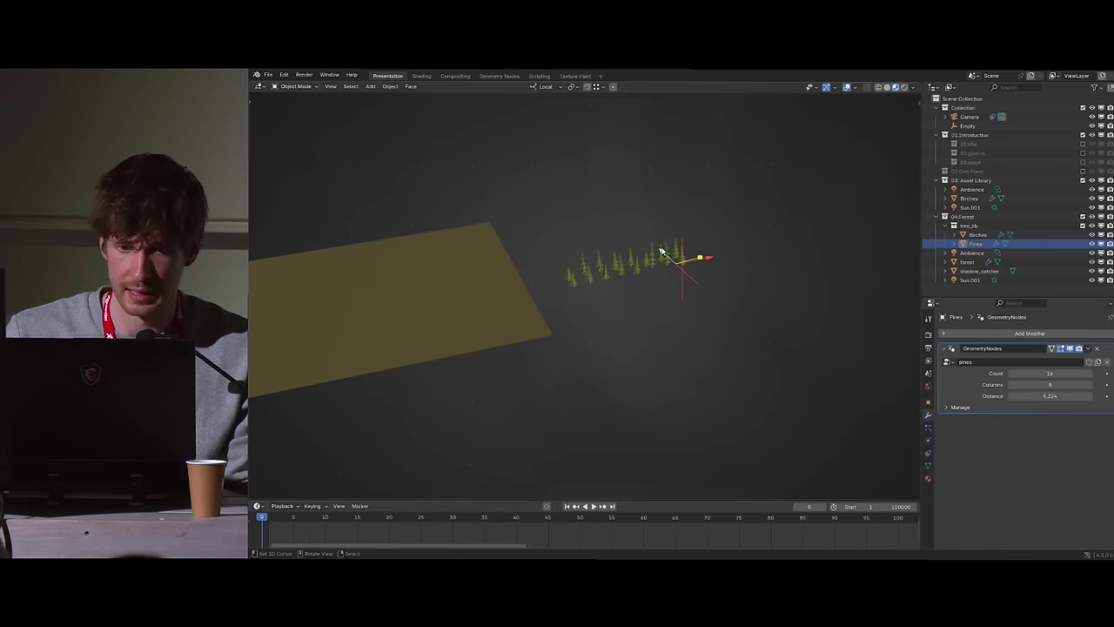
middle_drag(735, 259, 535, 292)
scroll(698, 290, up, 5)
middle_drag(709, 276, 670, 300)
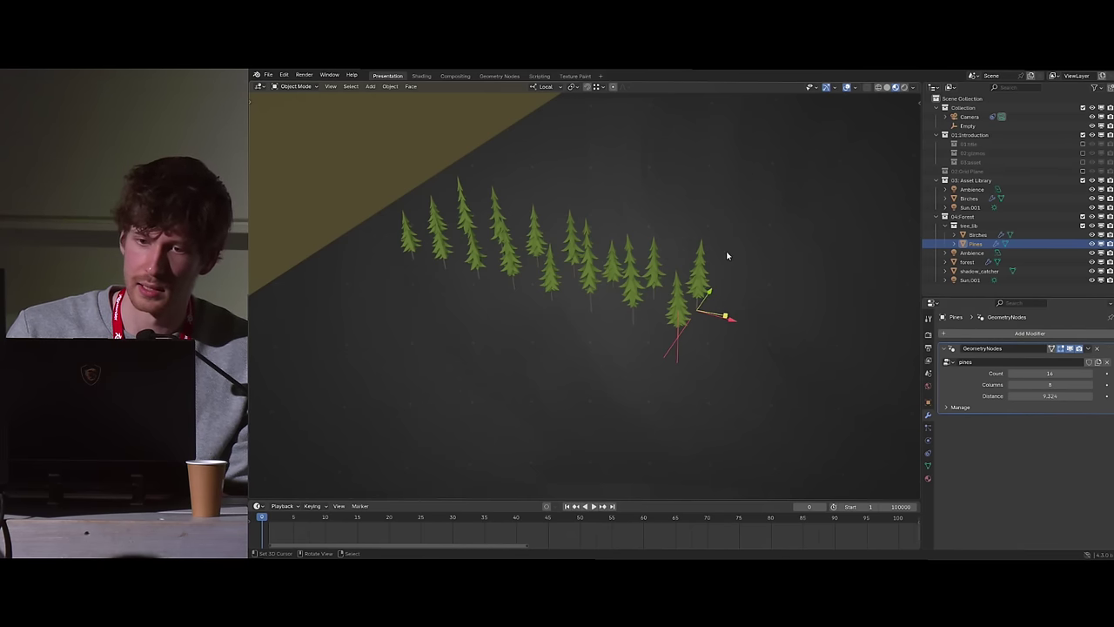
Use the Pines gizmos to set Count to 10 and Columns to 5, and adjust the Distance between trees
drag(709, 294, 727, 255)
middle_drag(728, 255, 557, 203)
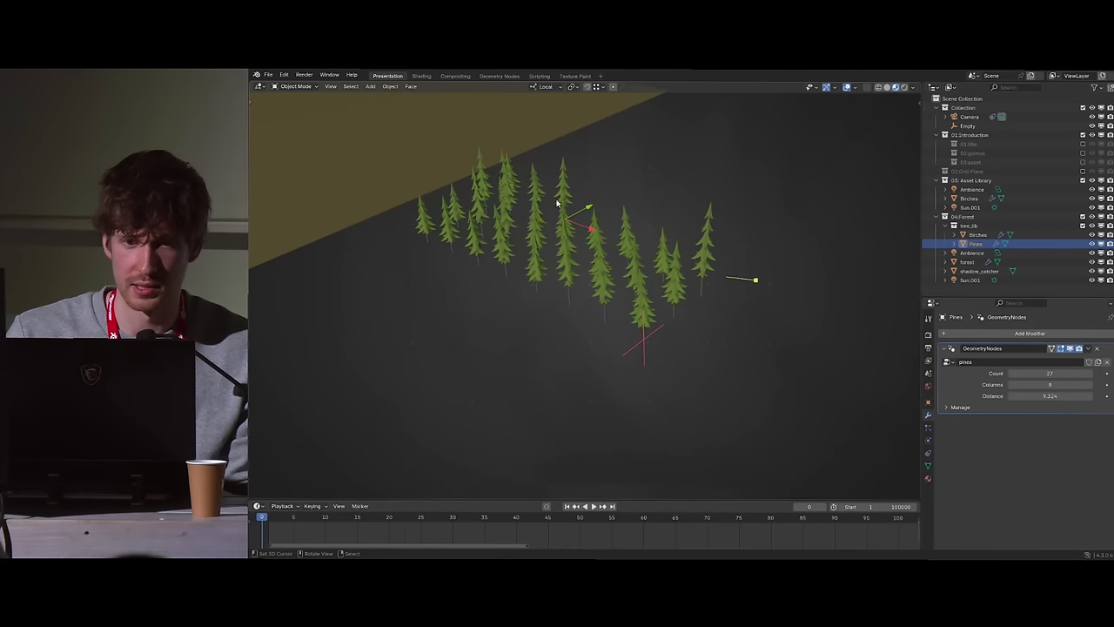
middle_drag(663, 288, 654, 289)
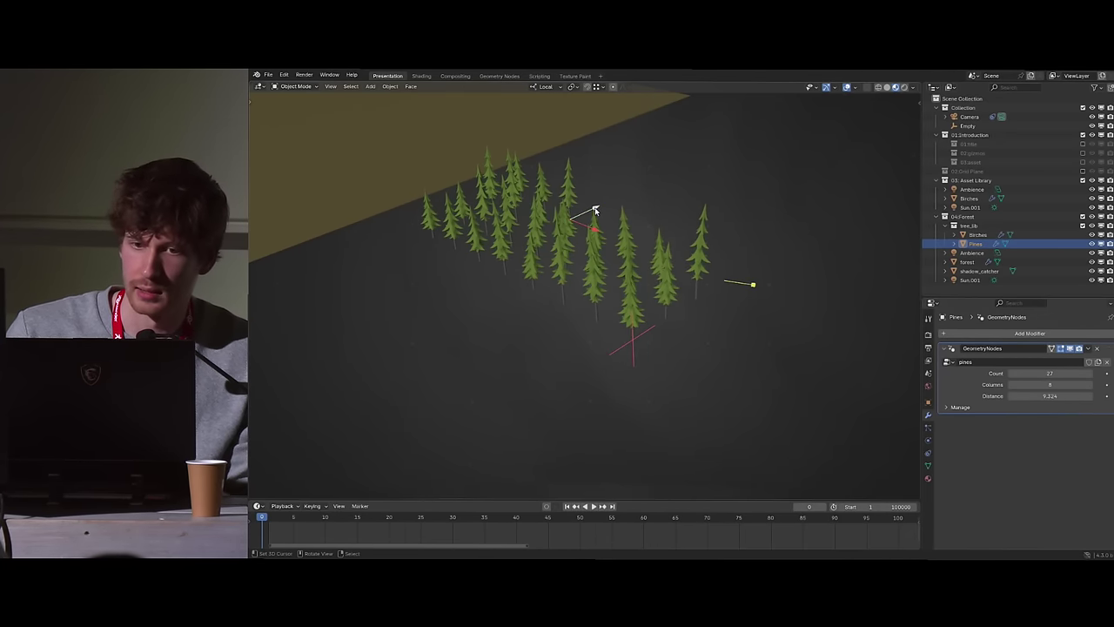
drag(595, 210, 537, 240)
middle_drag(617, 276, 634, 272)
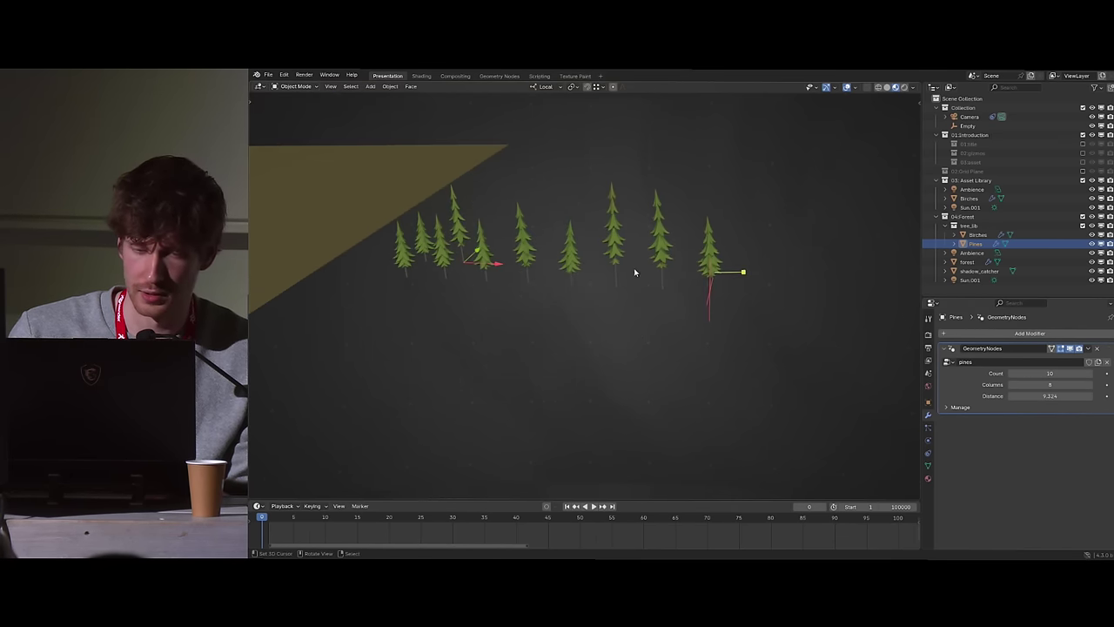
drag(704, 298, 636, 252)
middle_drag(636, 252, 617, 323)
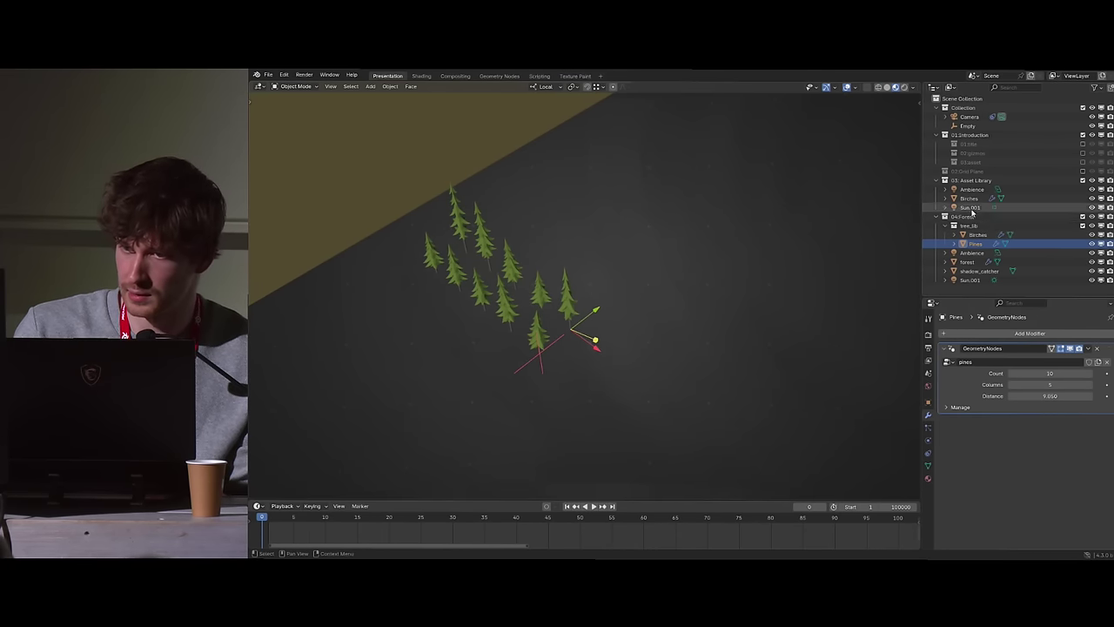
Exclude the Forest collection, select Birches in the Asset Library collection, and return to the Geometry Nodes workspace
click(1083, 217)
click(971, 198)
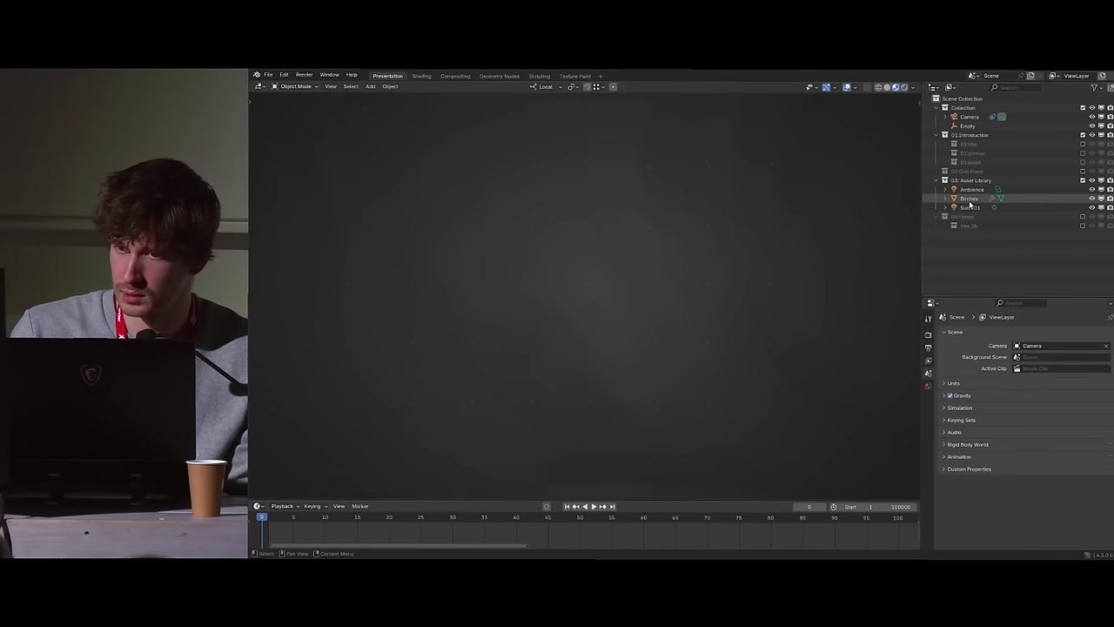
click(512, 77)
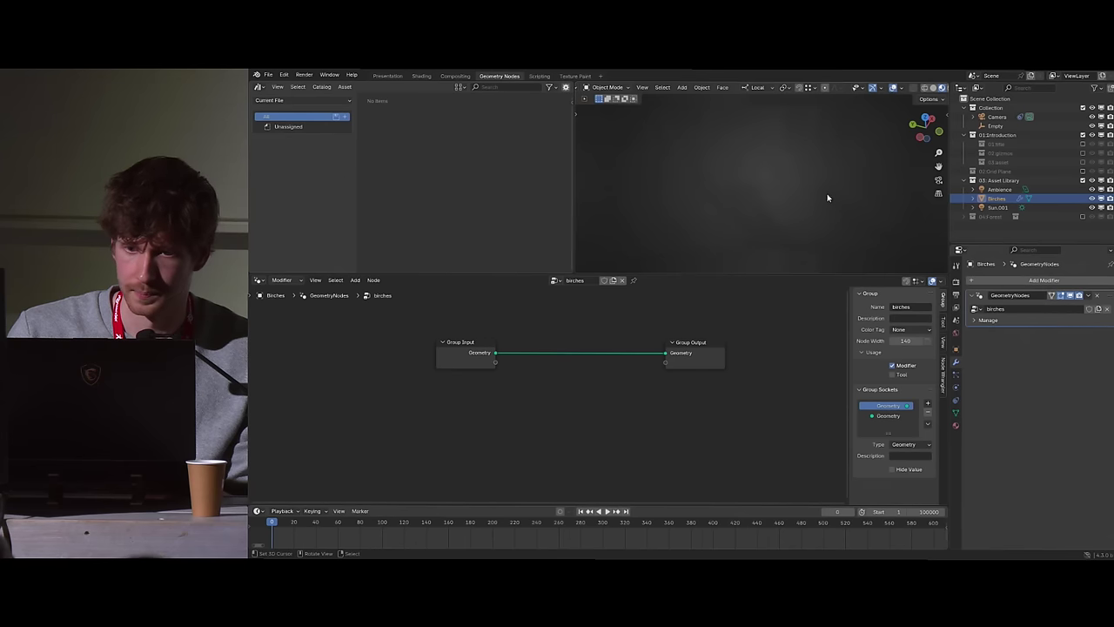
Add a Point Grid node and place it below the link between Group Input and Group Output
drag(475, 347, 446, 342)
key(shift+a)
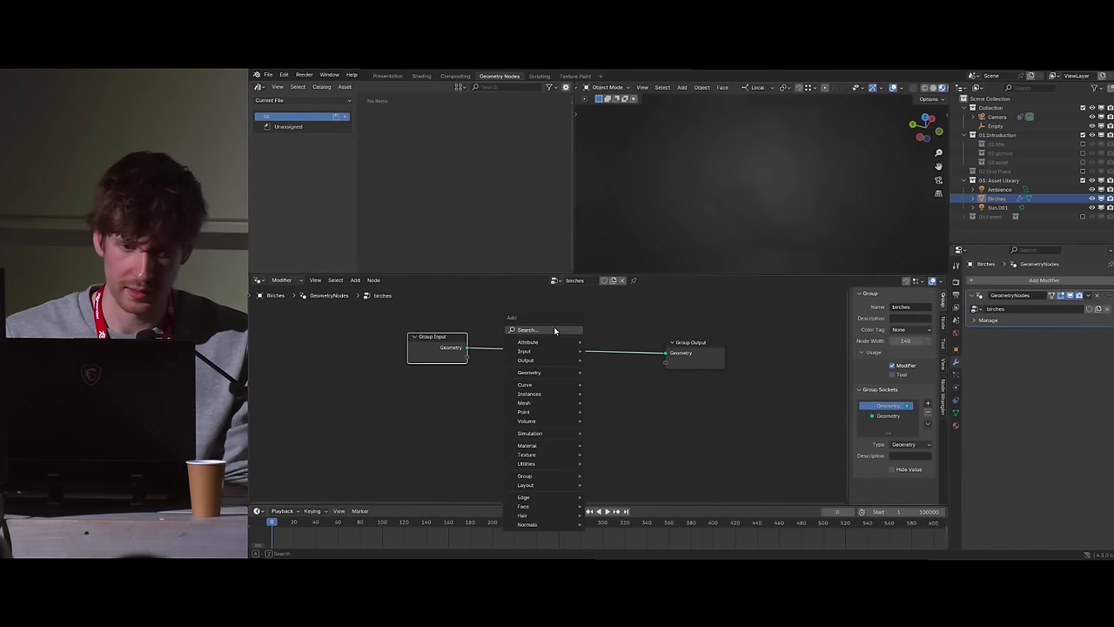
click(555, 329)
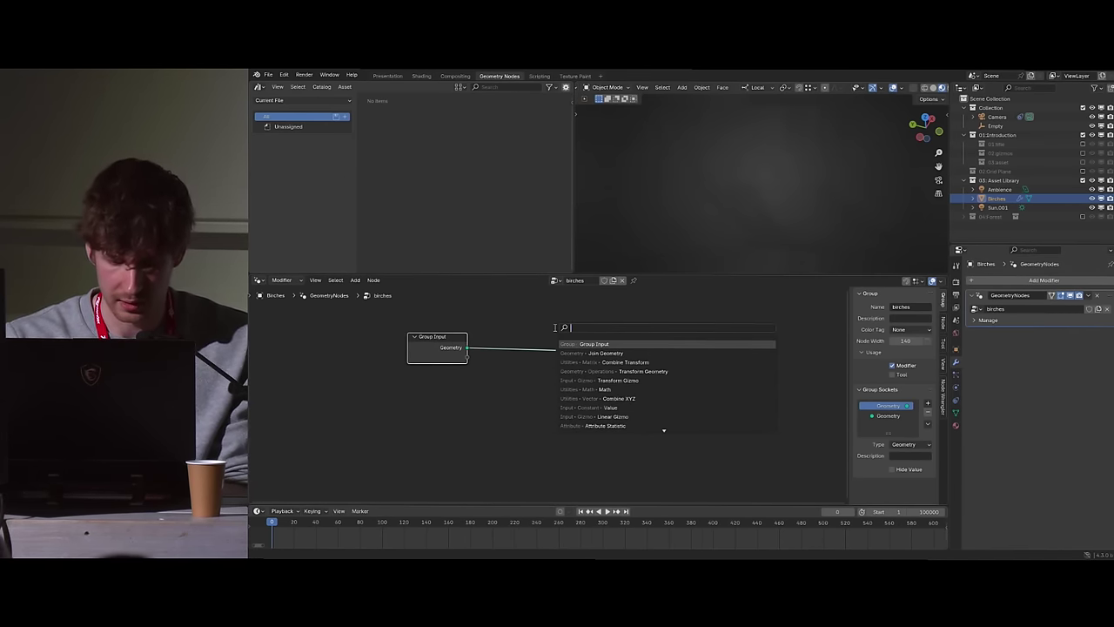
text(point)
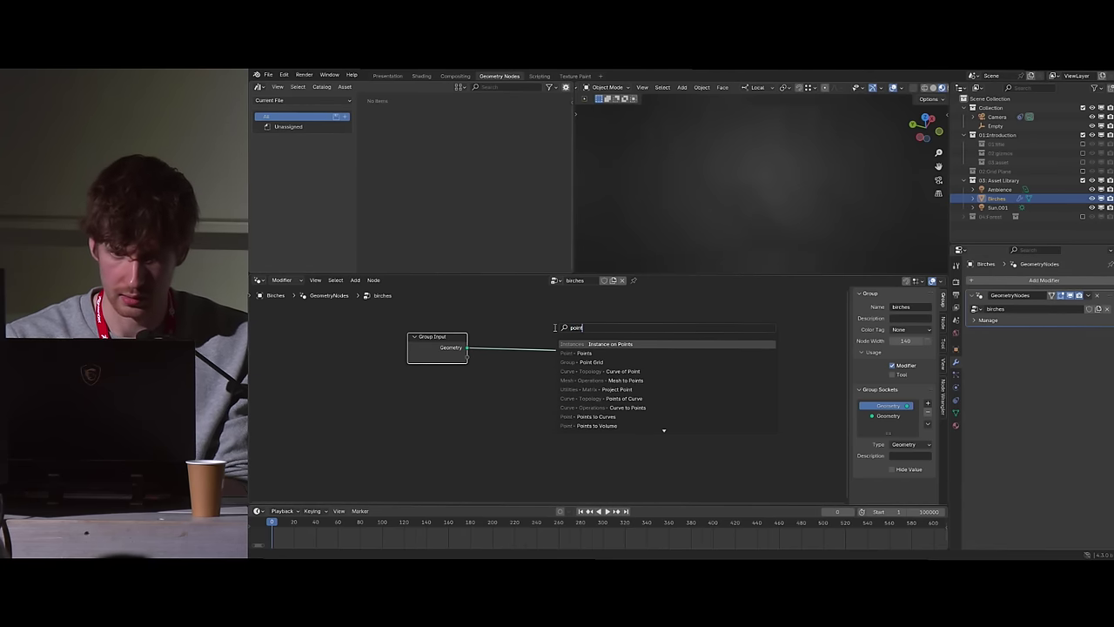
key(Down)
key(Down)
key(Return)
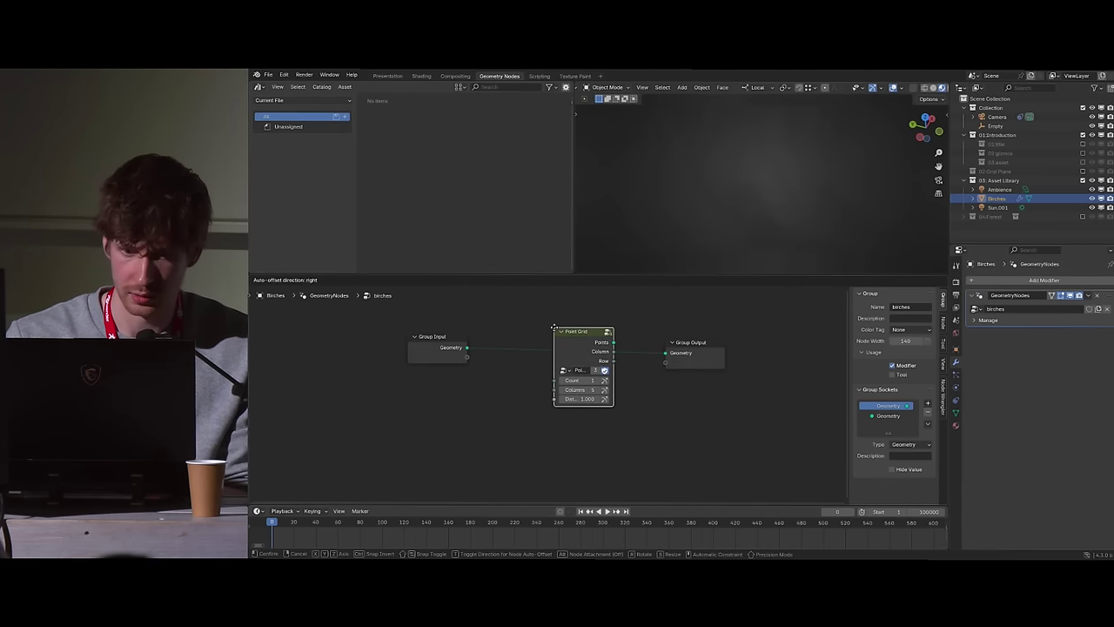
click(421, 393)
drag(421, 393, 497, 382)
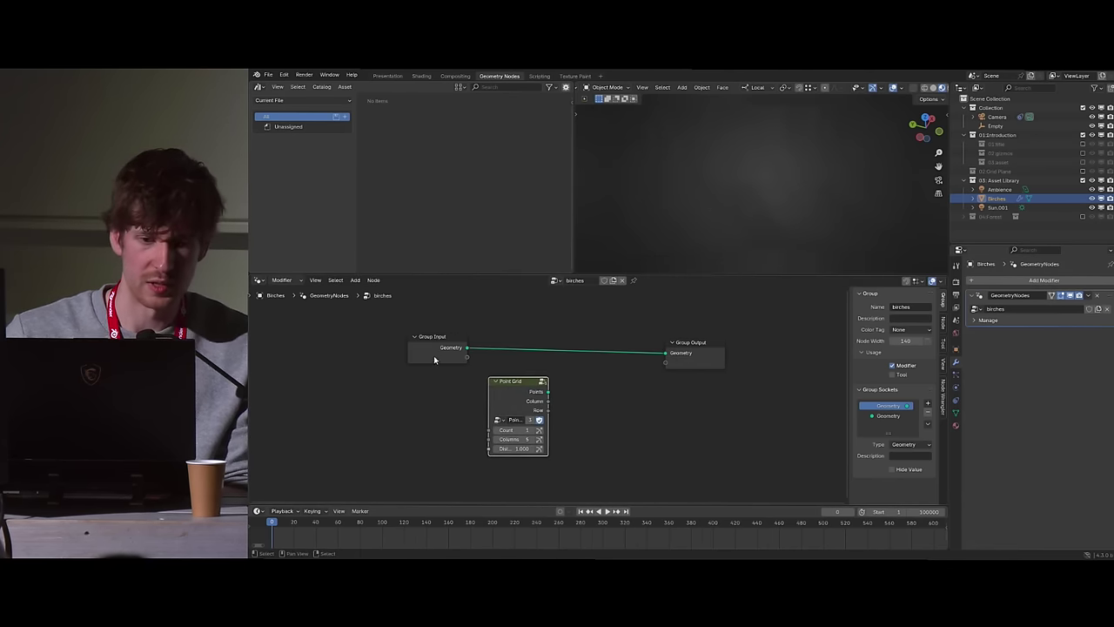
Connect the Point Grid's Points output to a Viewer node and to the Group Output geometry
drag(435, 356, 411, 360)
click(504, 389)
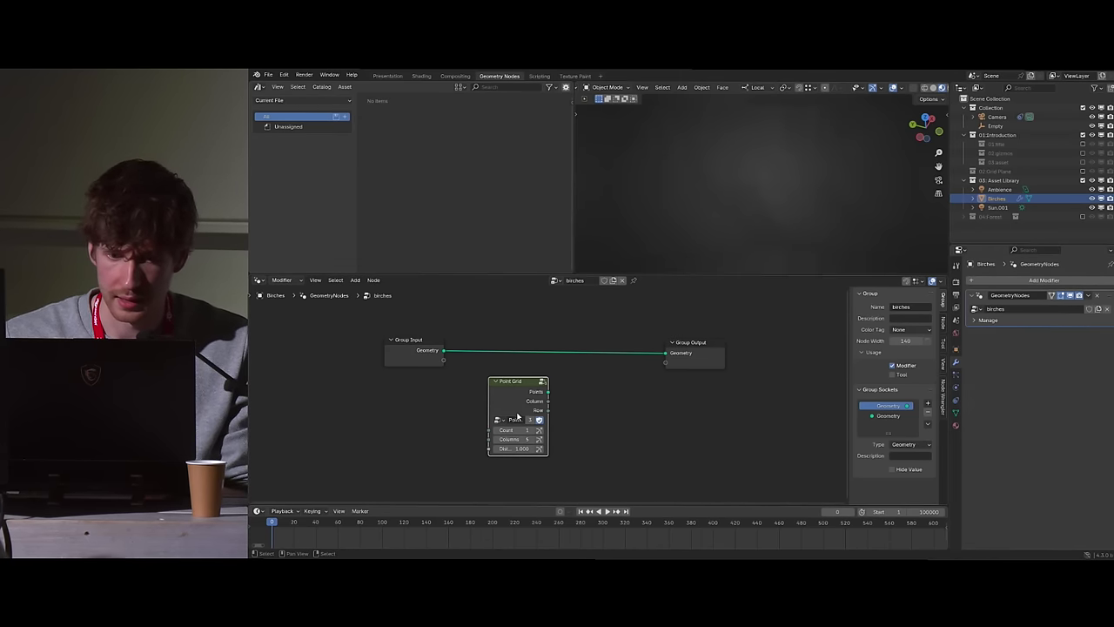
key(g)
click(478, 400)
ctrl+shift+click(521, 390)
drag(520, 390, 667, 356)
key(g)
click(481, 365)
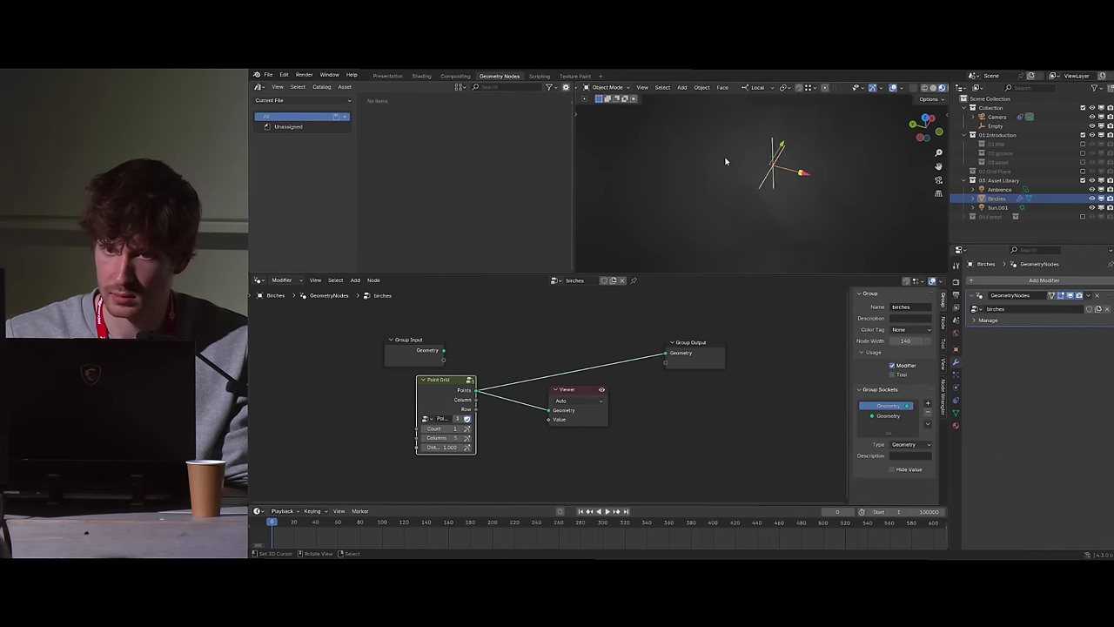
Space the Point Grid and Viewer nodes apart, and use the grid's gizmo to set Count to 12
shift+middle_drag(726, 161, 806, 141)
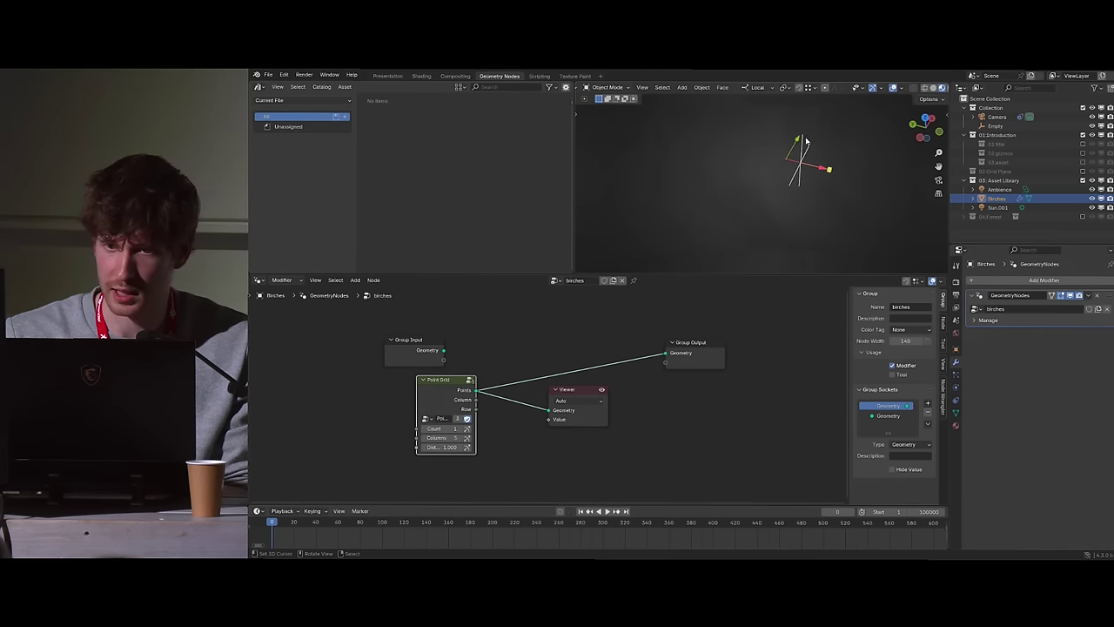
drag(435, 383, 414, 396)
click(575, 390)
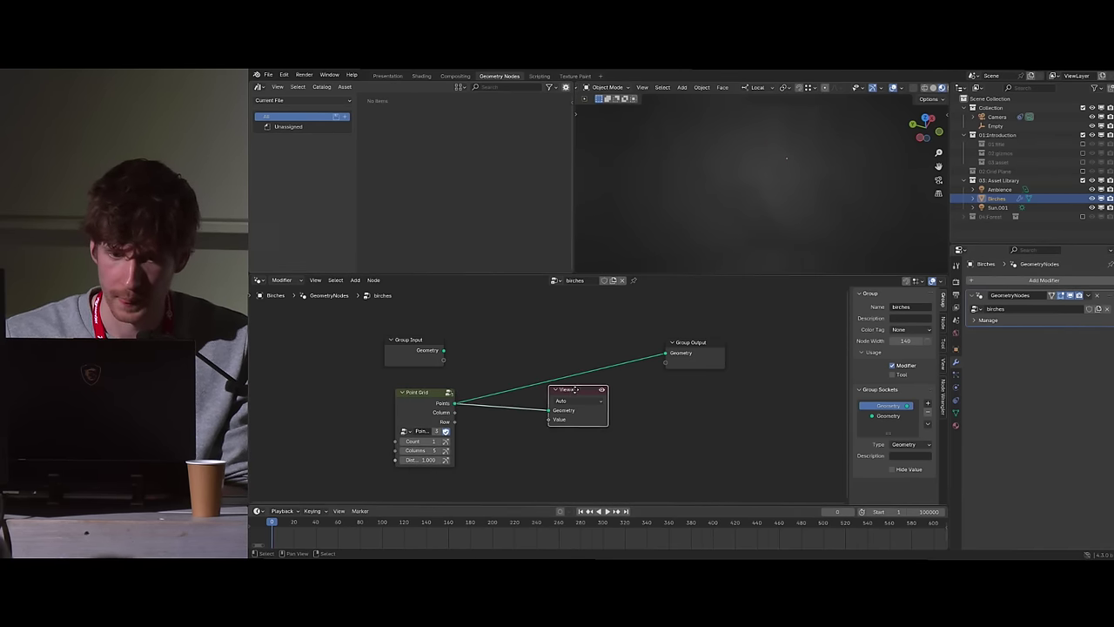
drag(574, 389, 659, 404)
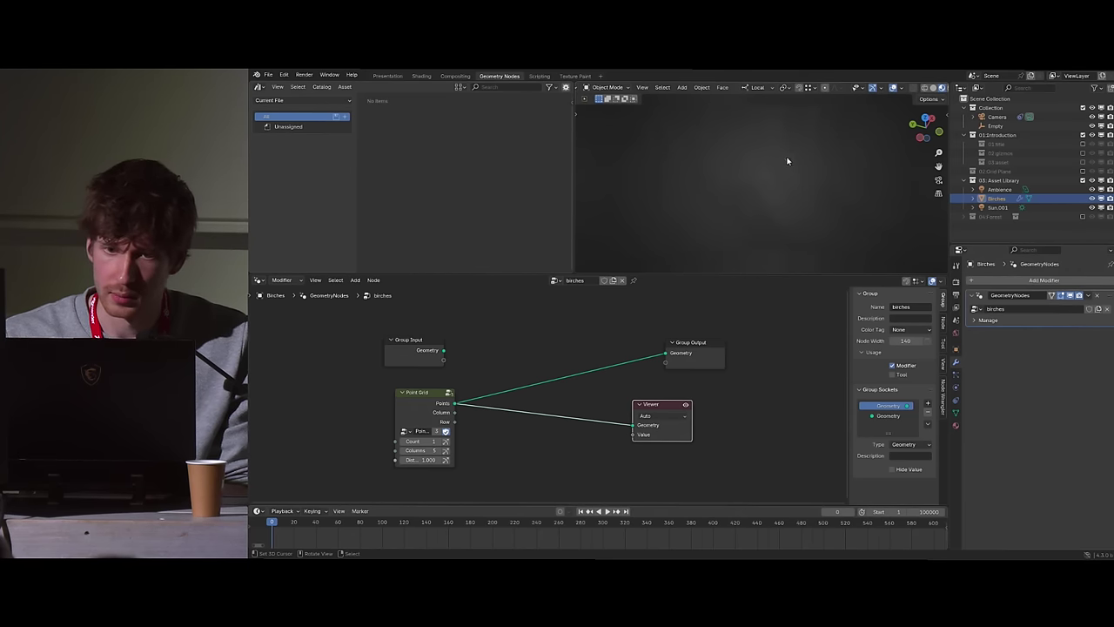
click(428, 412)
key(s)
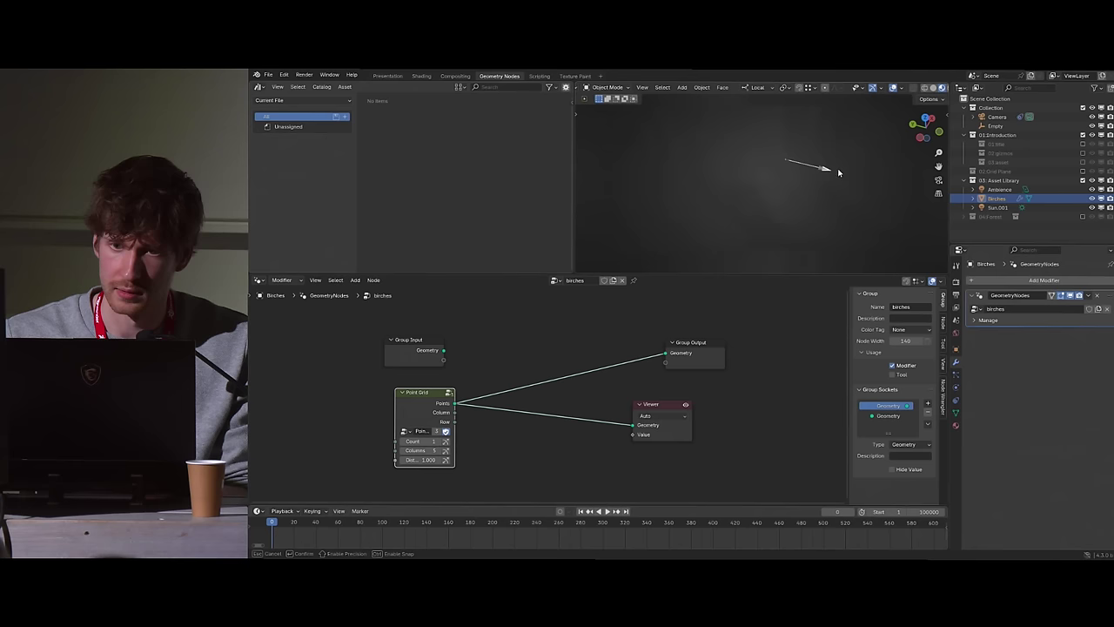
drag(867, 183, 866, 182)
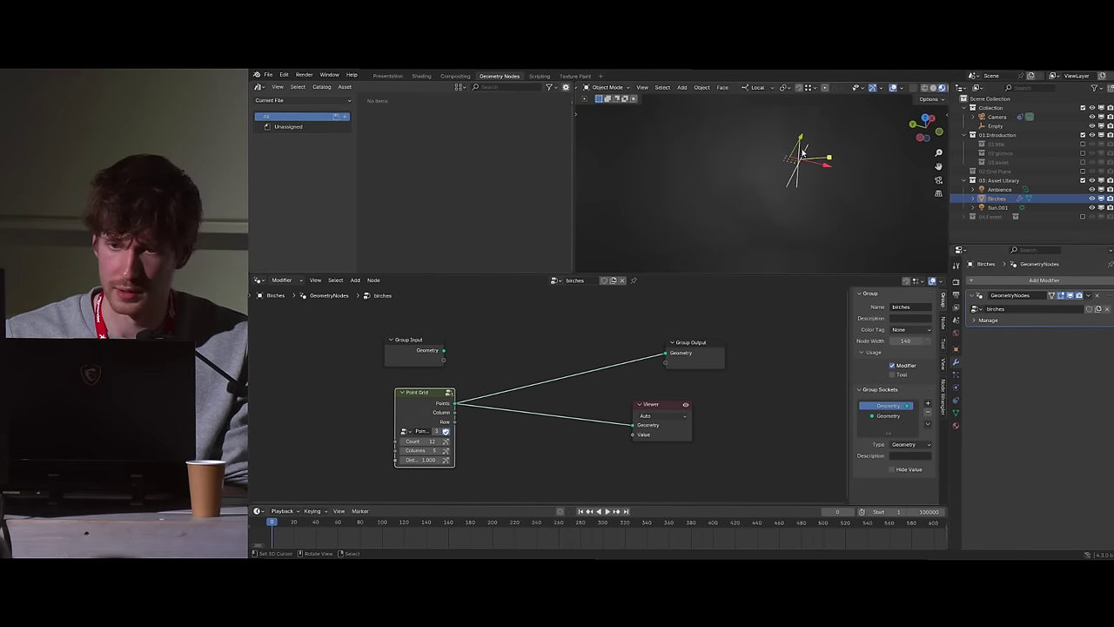
View the points from above and use the gizmo to set the Point Grid's Columns to 6
middle_drag(793, 168, 797, 214)
scroll(784, 168, down, 3)
drag(808, 210, 839, 207)
key(g)
right_click(466, 385)
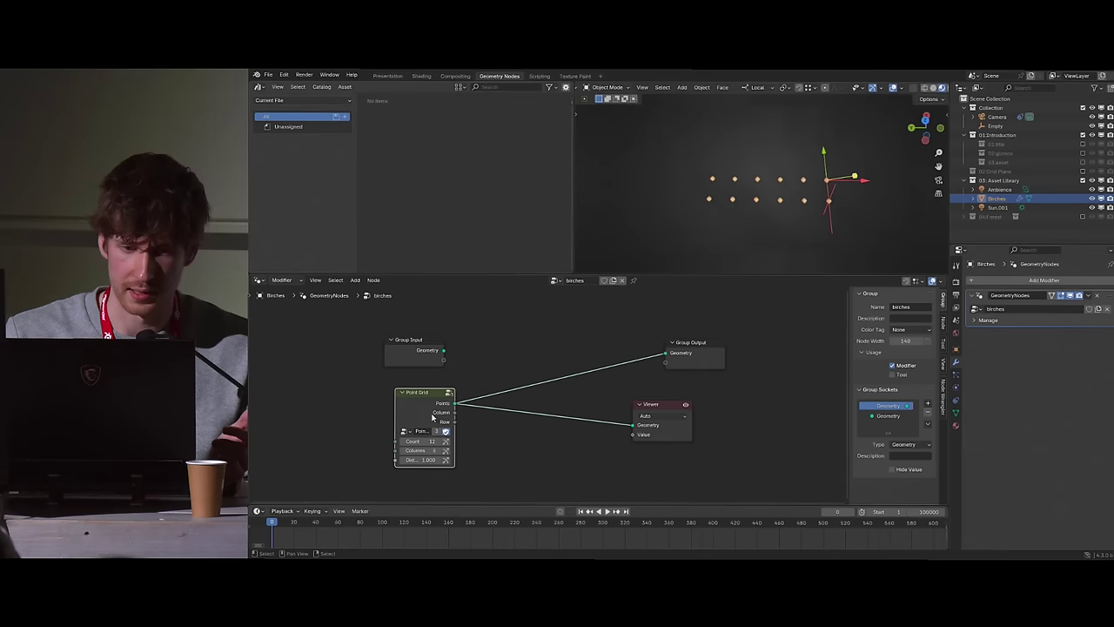
Add a shared reroute to the Points links and line up Point Grid beneath Group Input
drag(432, 416, 414, 449)
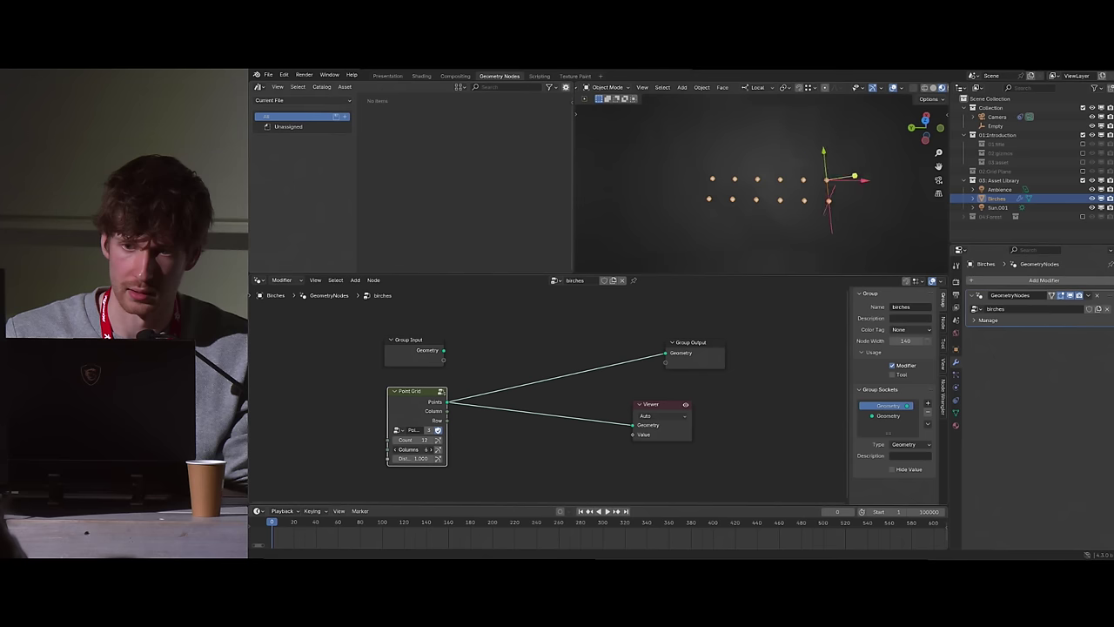
drag(410, 409, 354, 412)
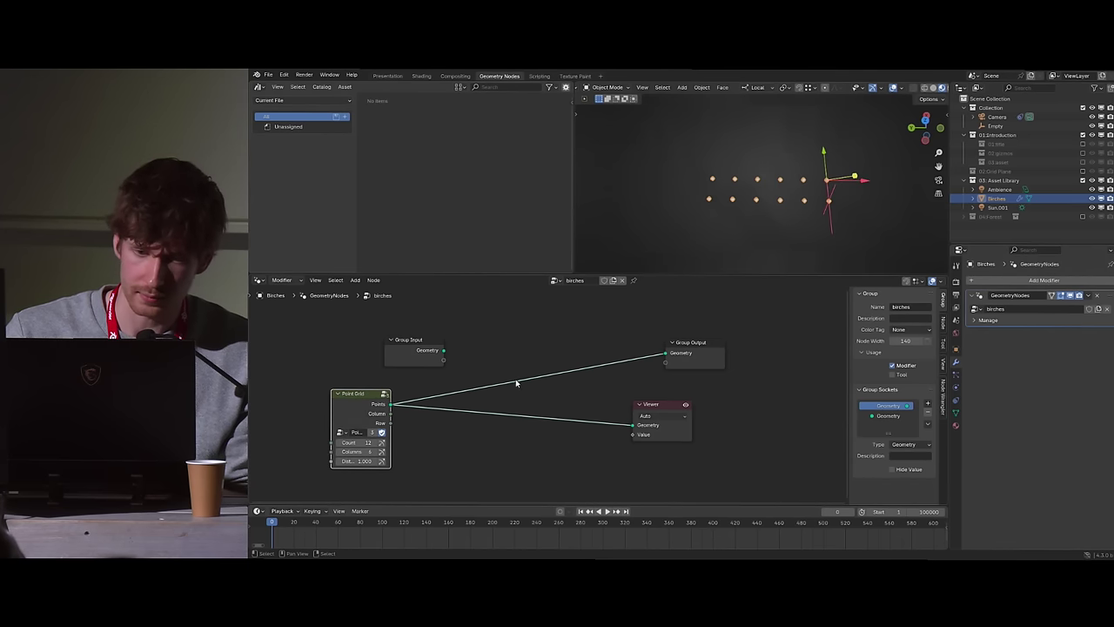
shift+right_drag(554, 335, 548, 435)
drag(413, 357, 369, 354)
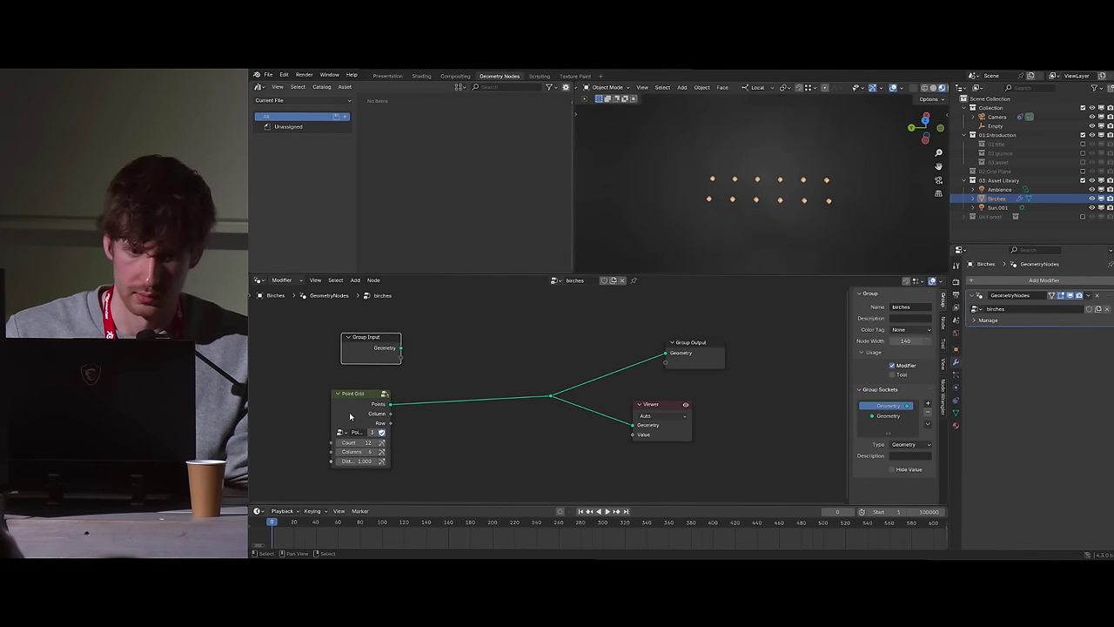
drag(350, 416, 359, 401)
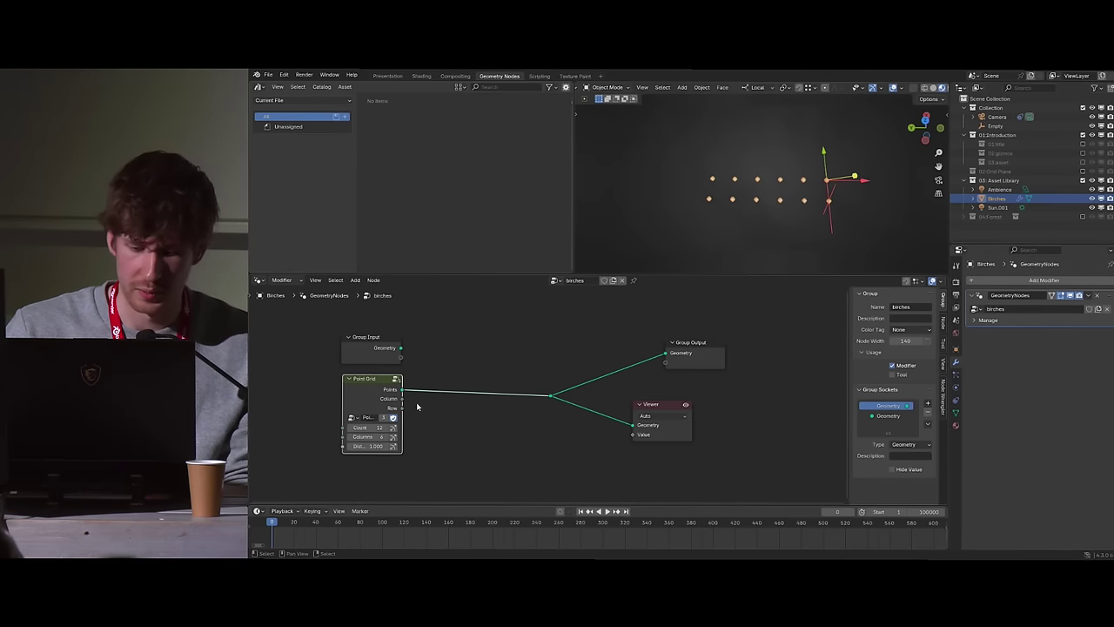
Move the reroute, Group Output and Viewer away from Point Grid to make room, and set Group Input aside
drag(522, 327, 743, 442)
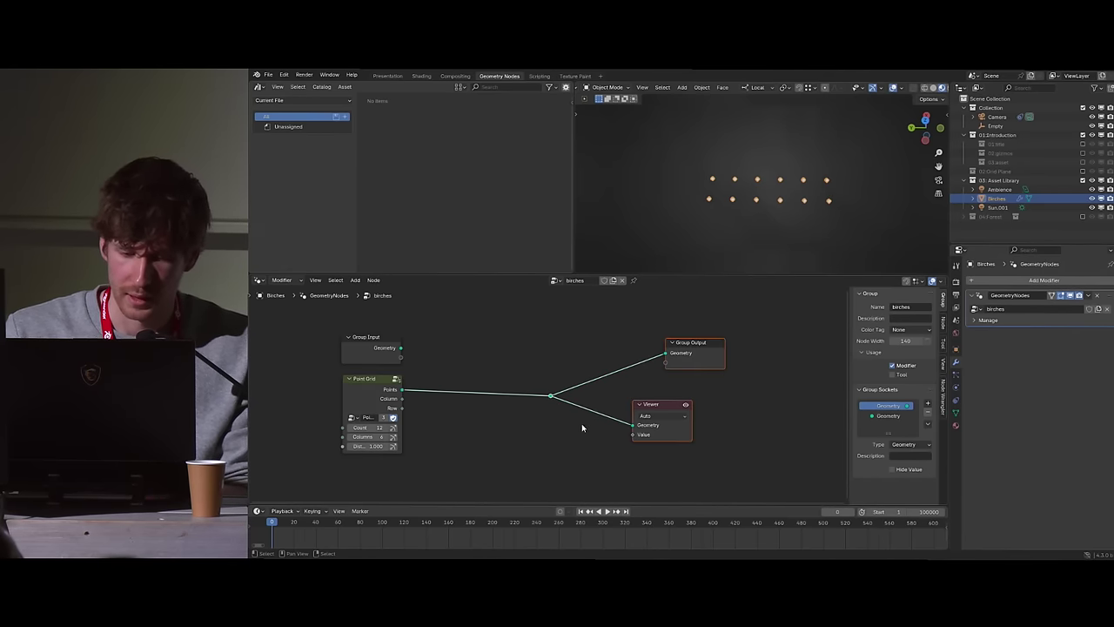
key(g)
click(711, 415)
click(606, 341)
middle_drag(655, 350, 548, 343)
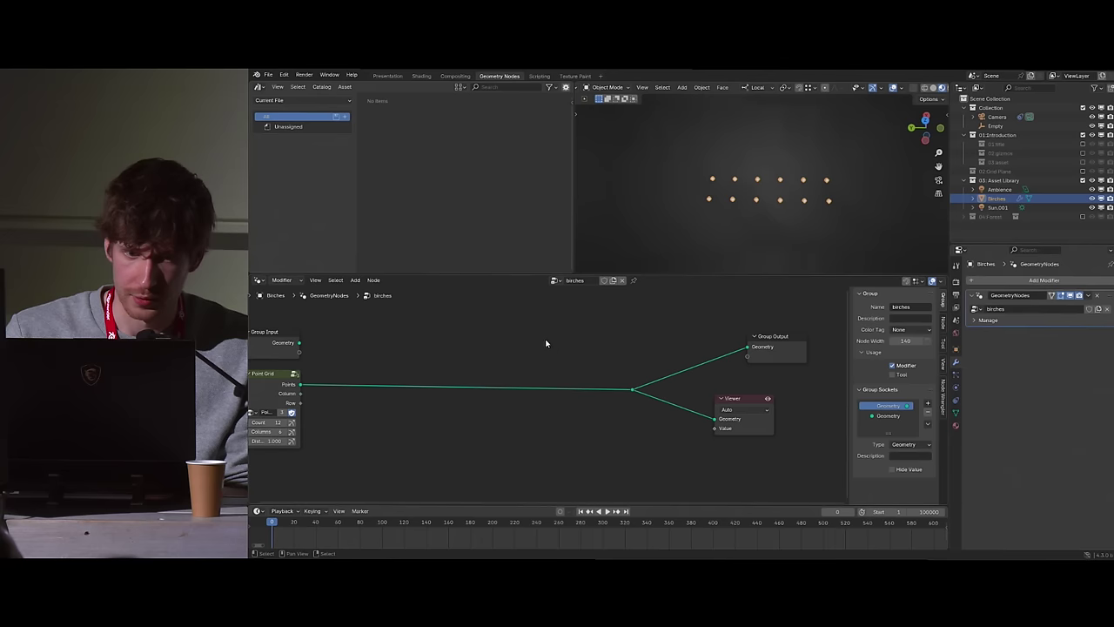
scroll(548, 344, down, 1)
middle_drag(455, 351, 483, 352)
drag(360, 351, 294, 376)
Add a For Each Element zone above the Points link
key(shift+a)
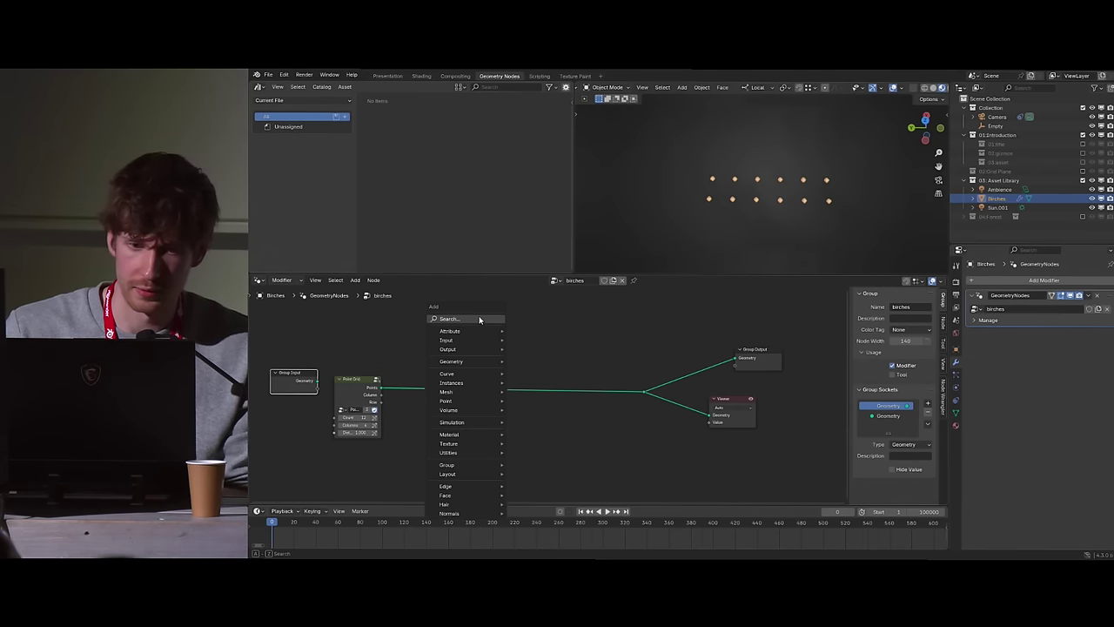
click(480, 316)
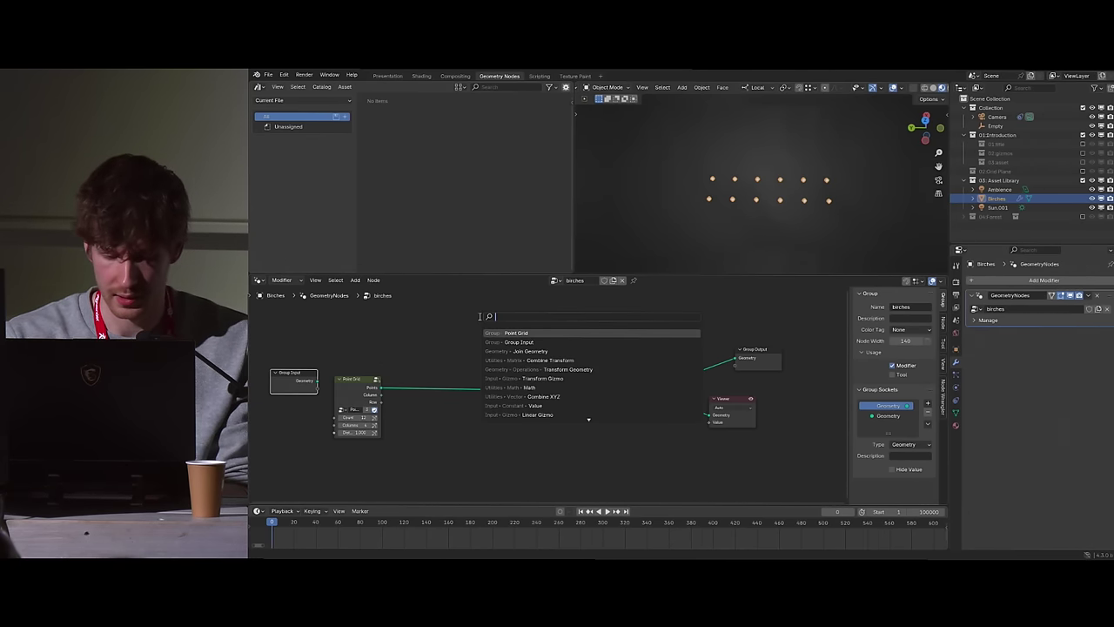
text(fore each)
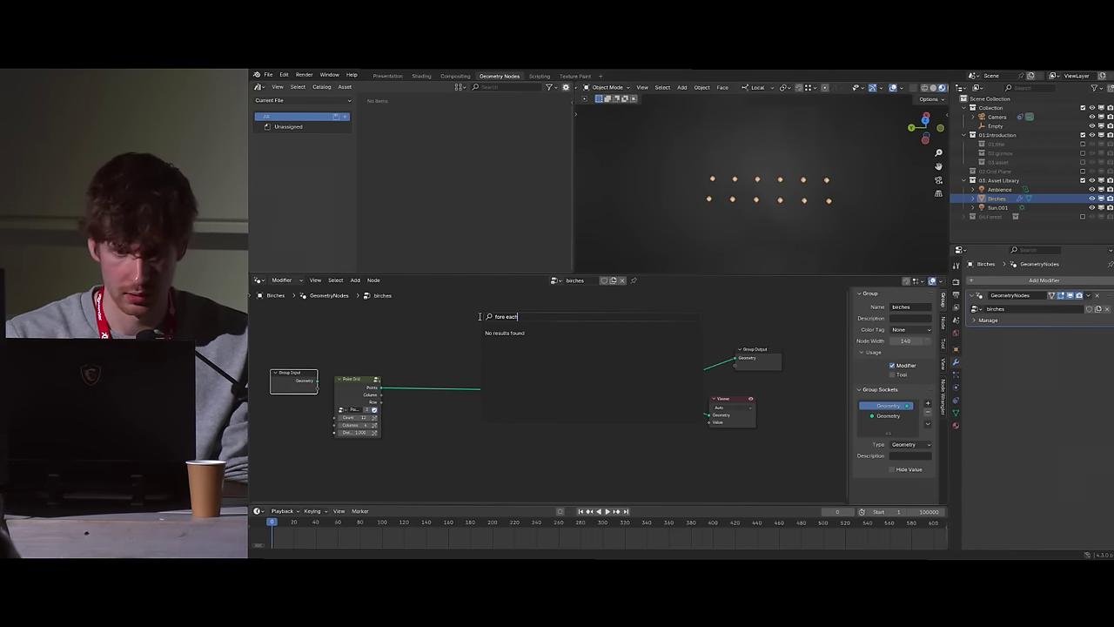
key(BackSpace)
key(BackSpace)
key(BackSpace)
key(BackSpace)
key(BackSpace)
key(BackSpace)
text(each)
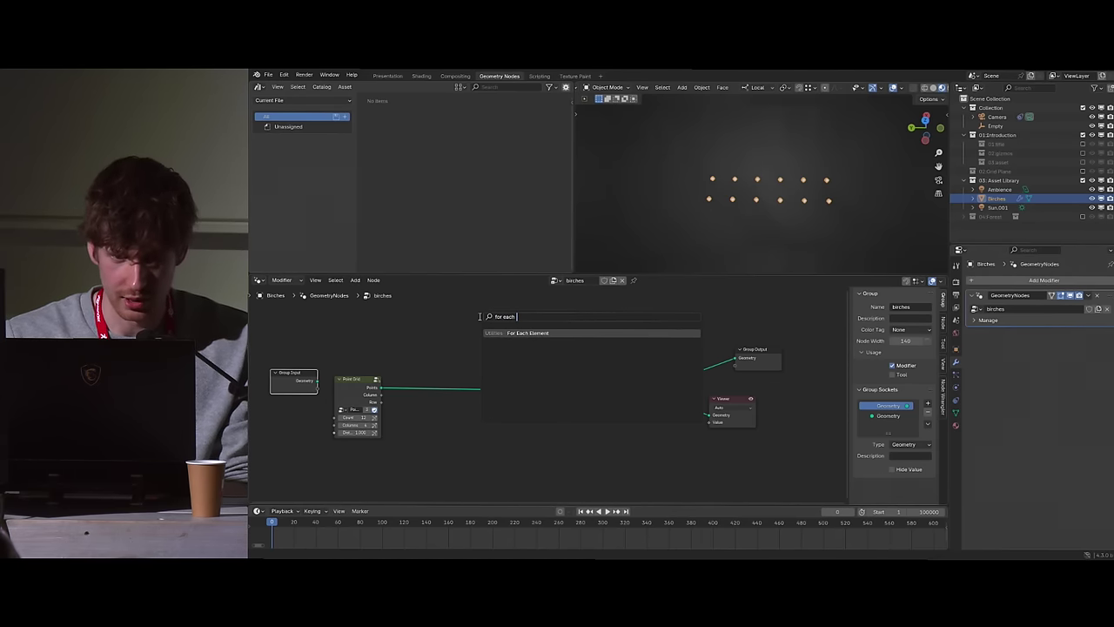
key(Return)
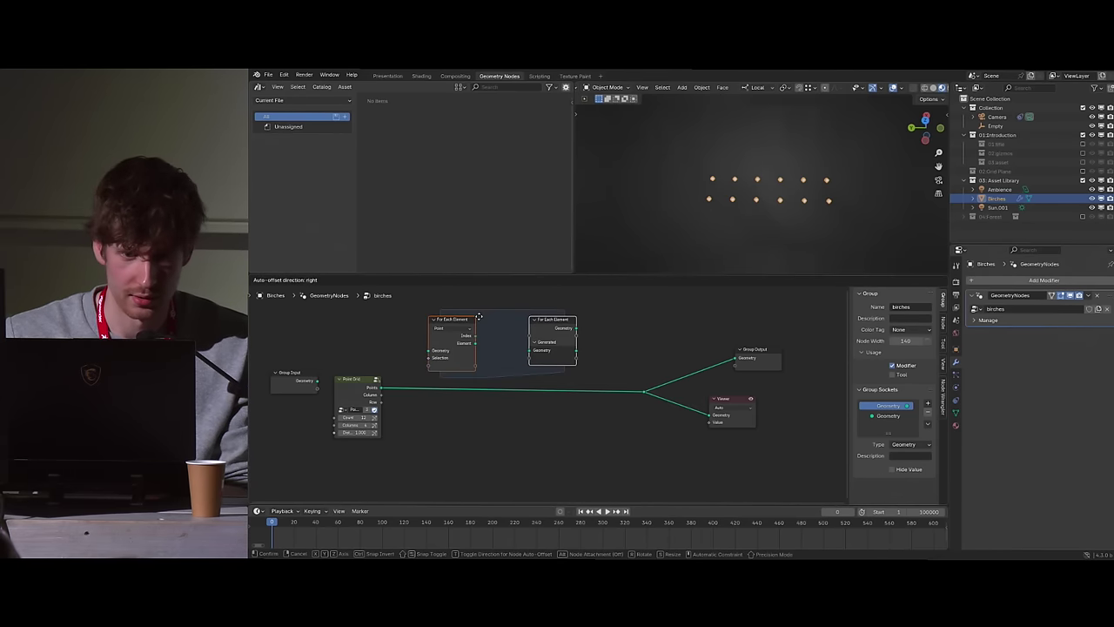
click(479, 317)
Adjust the spacing of the two For Each Element nodes above the Points link
scroll(537, 382, up, 1)
click(551, 323)
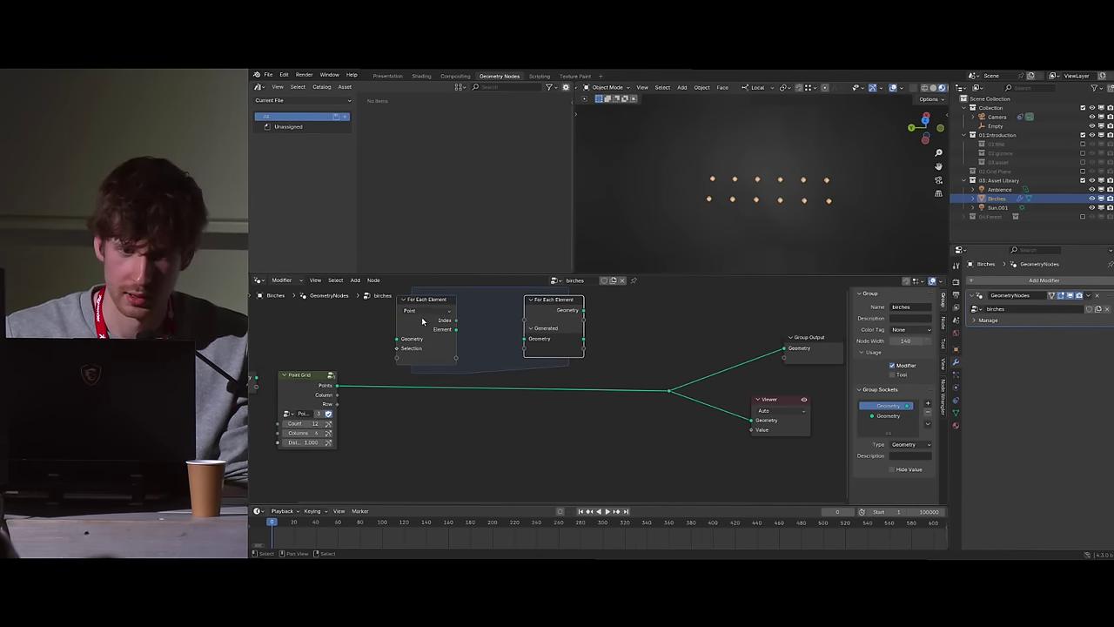
drag(410, 304, 428, 301)
drag(532, 309, 554, 306)
middle_drag(520, 324, 516, 344)
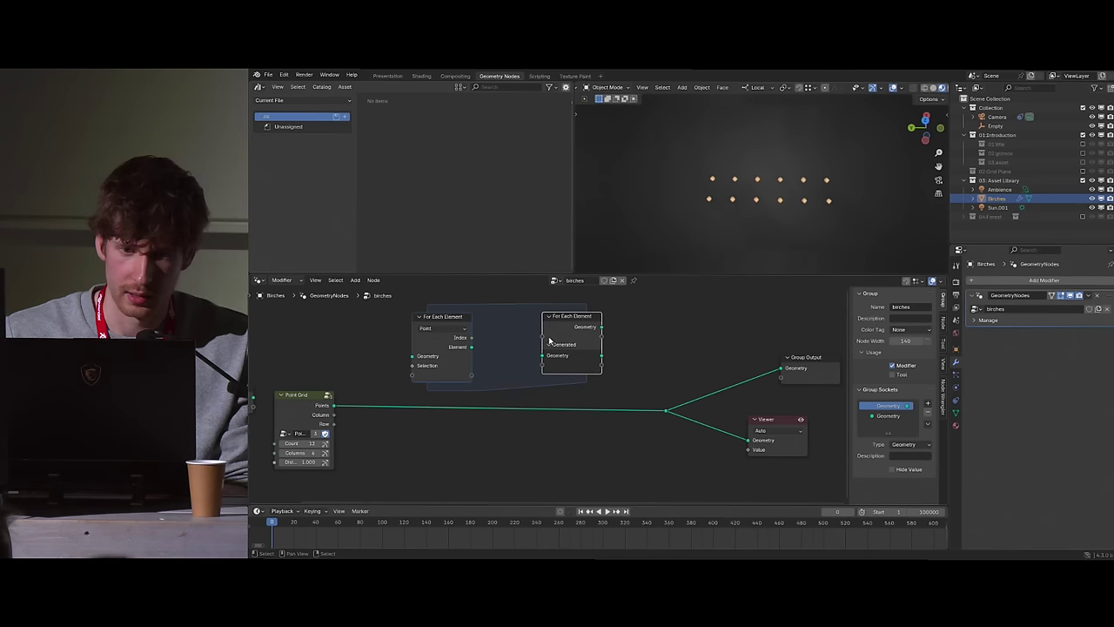
drag(566, 320, 558, 322)
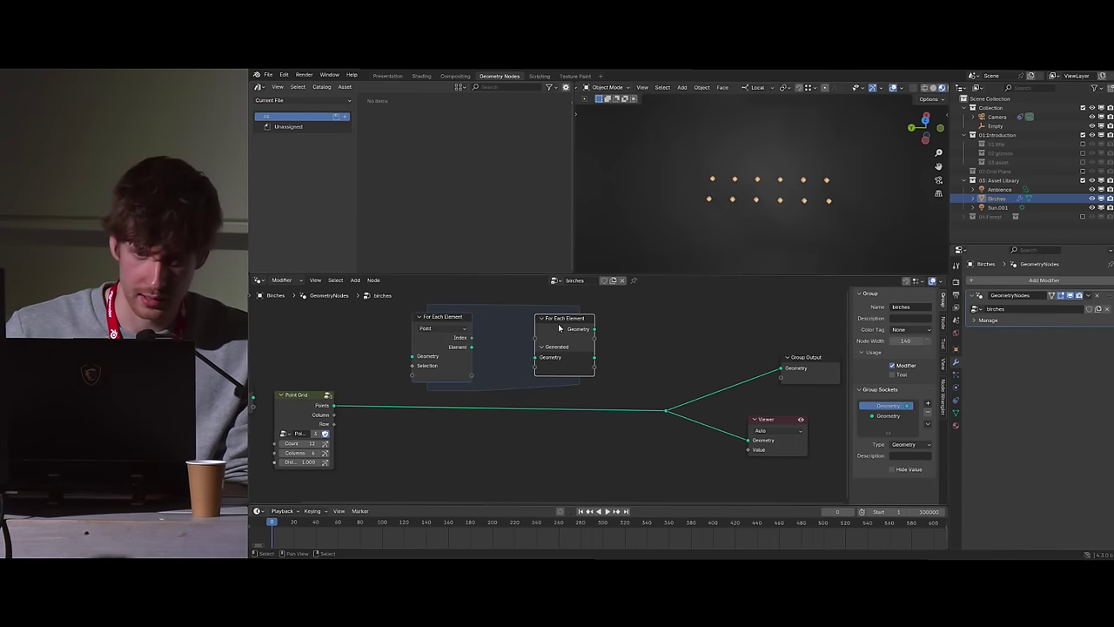
click(437, 320)
Add a Repeat zone below the Points link for comparison with the For Each Element zone
key(shift+a)
text(rep)
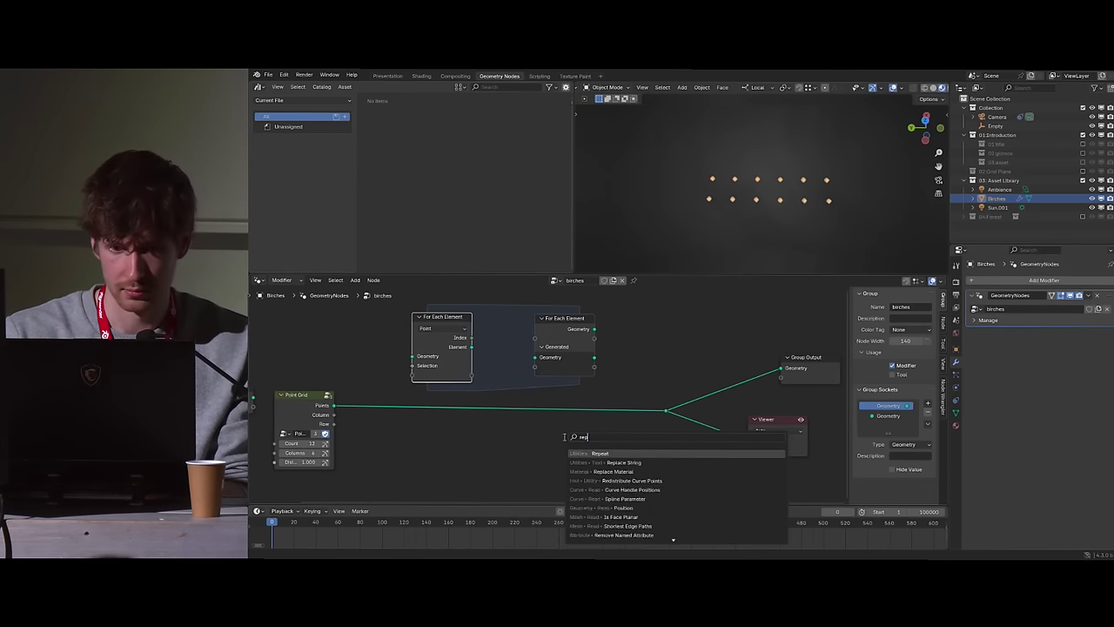
text(ea)
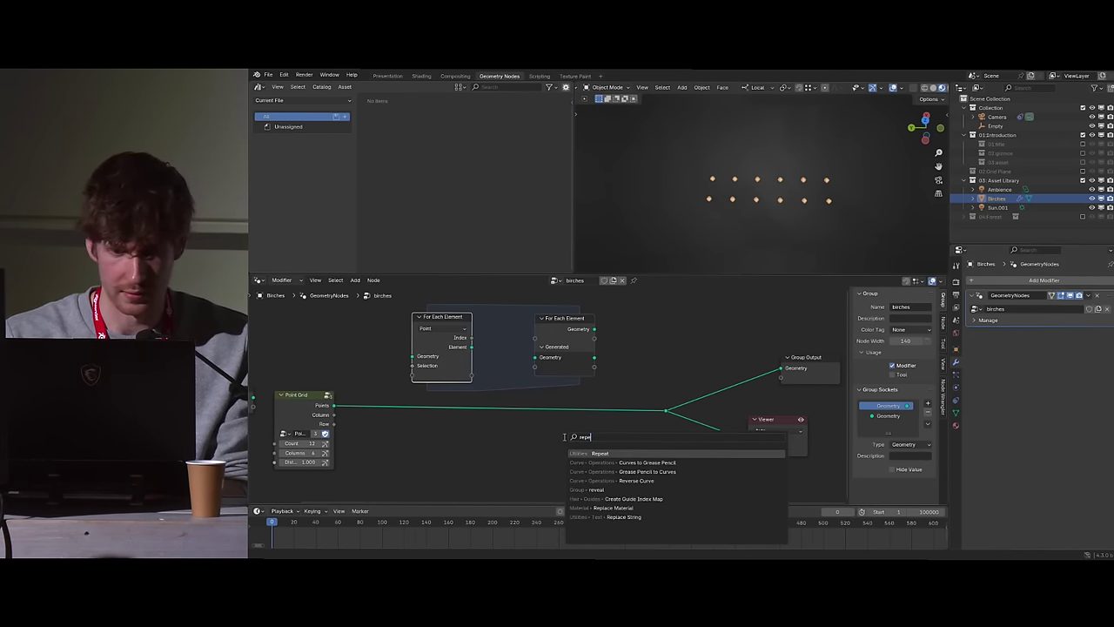
key(Return)
click(478, 443)
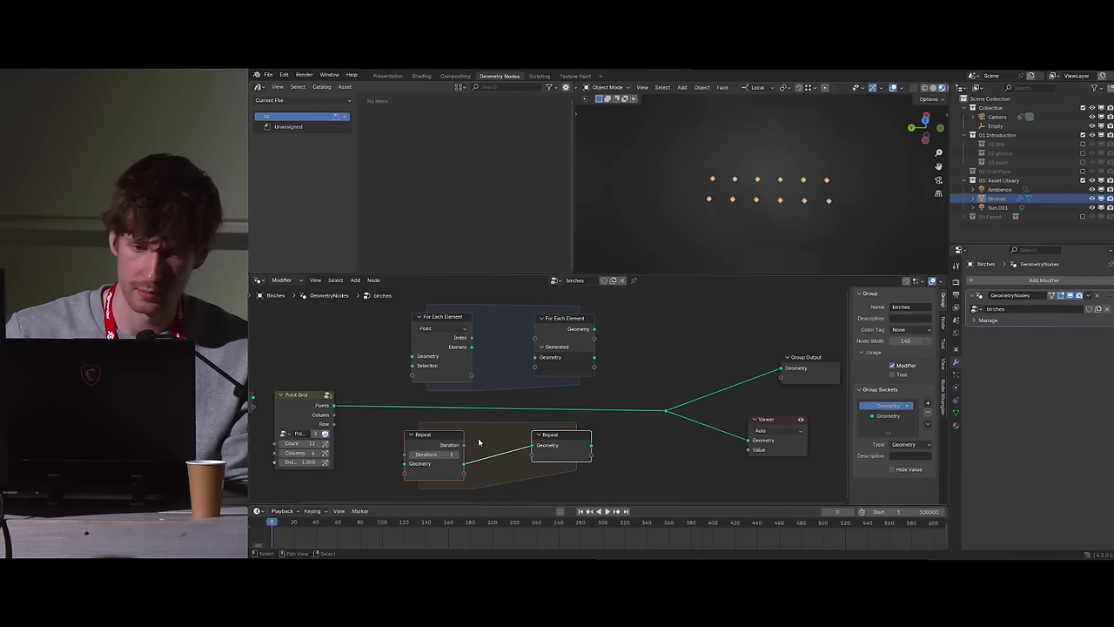
middle_drag(486, 447, 500, 432)
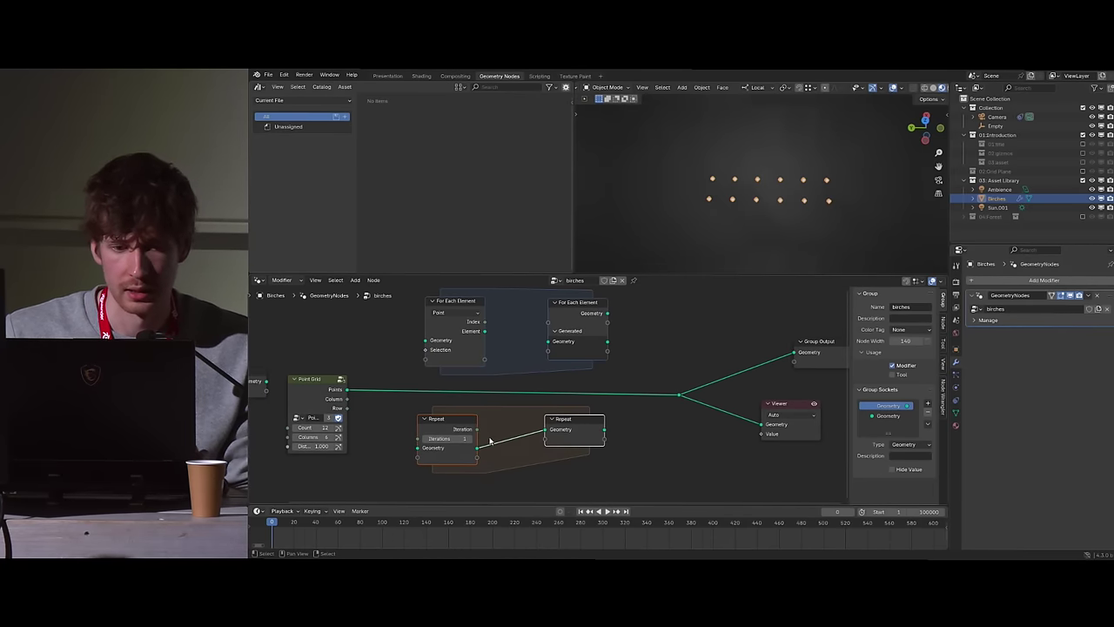
scroll(490, 441, down, 1)
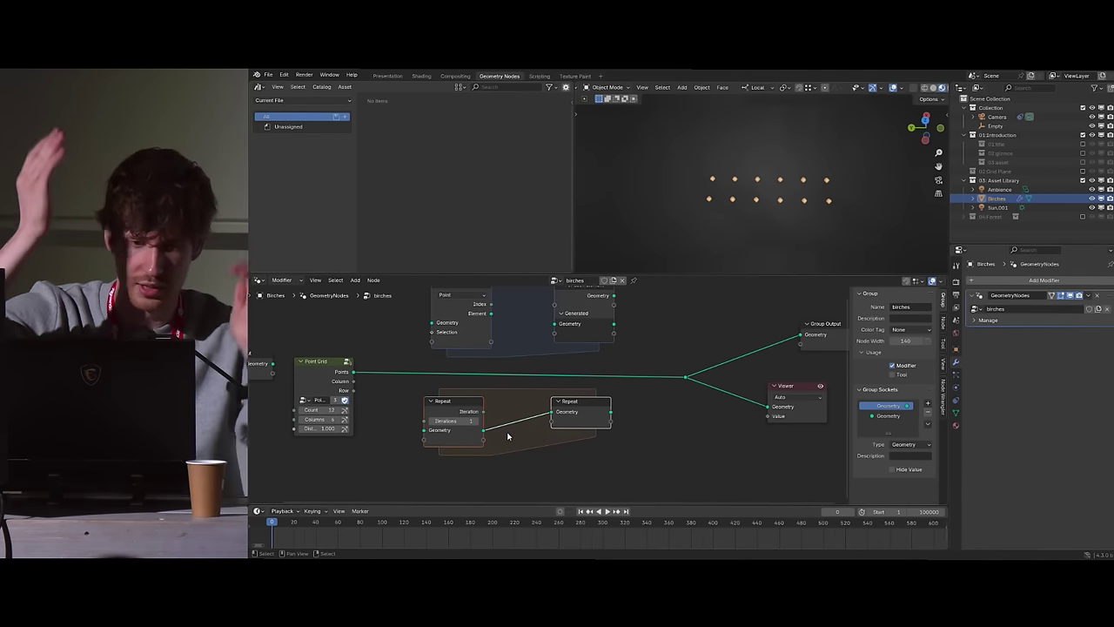
Set the Repeat zone's Iterations to 29 and move its end nodes farther apart
click(449, 421)
text(29)
key(Return)
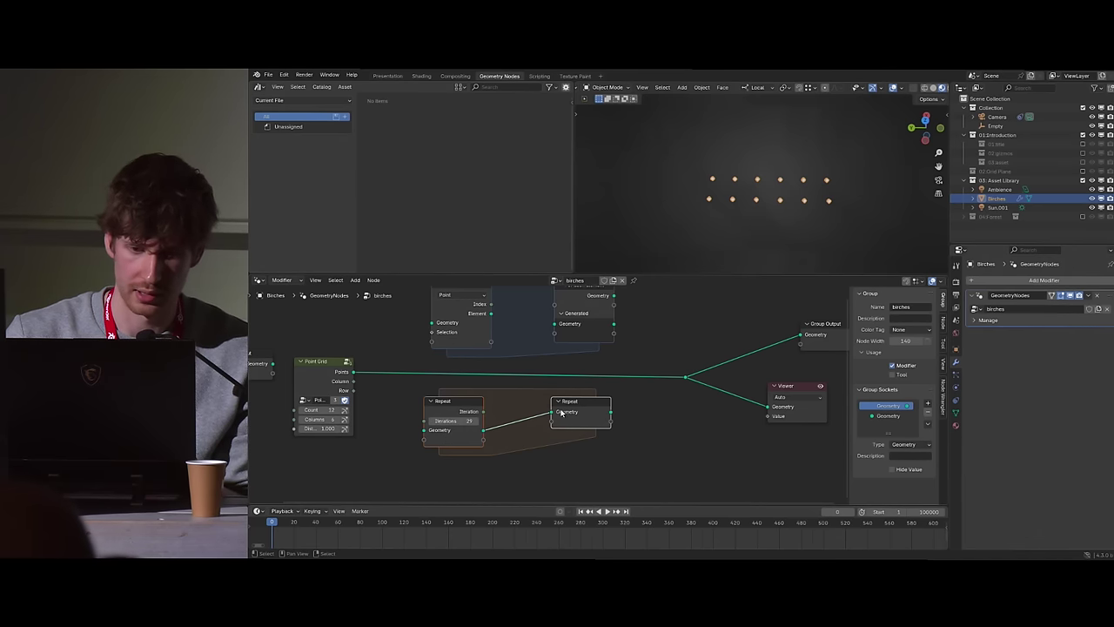
drag(562, 413, 635, 414)
click(539, 405)
drag(526, 409, 454, 409)
Insert a Transform Geometry node between the two Repeat nodes
key(shift+a)
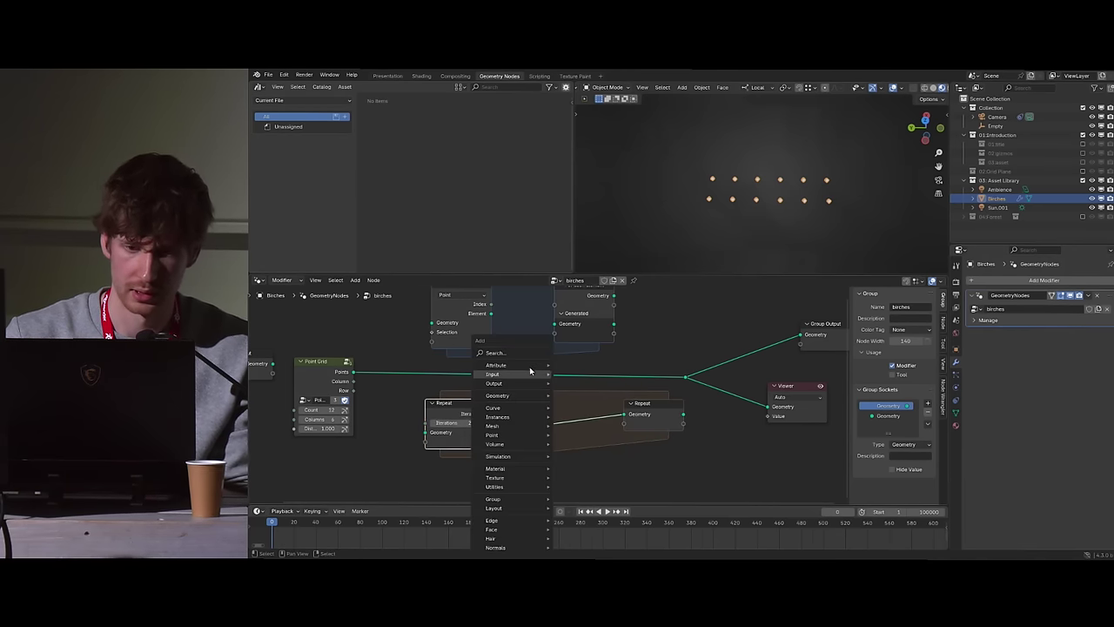
click(507, 355)
text(tra)
key(Return)
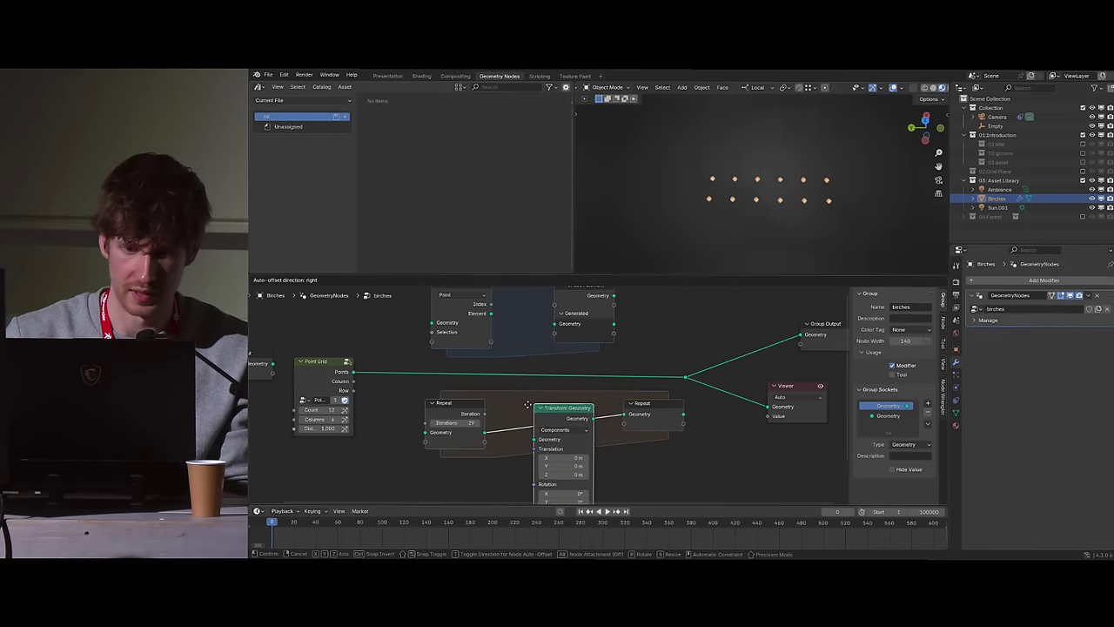
click(528, 405)
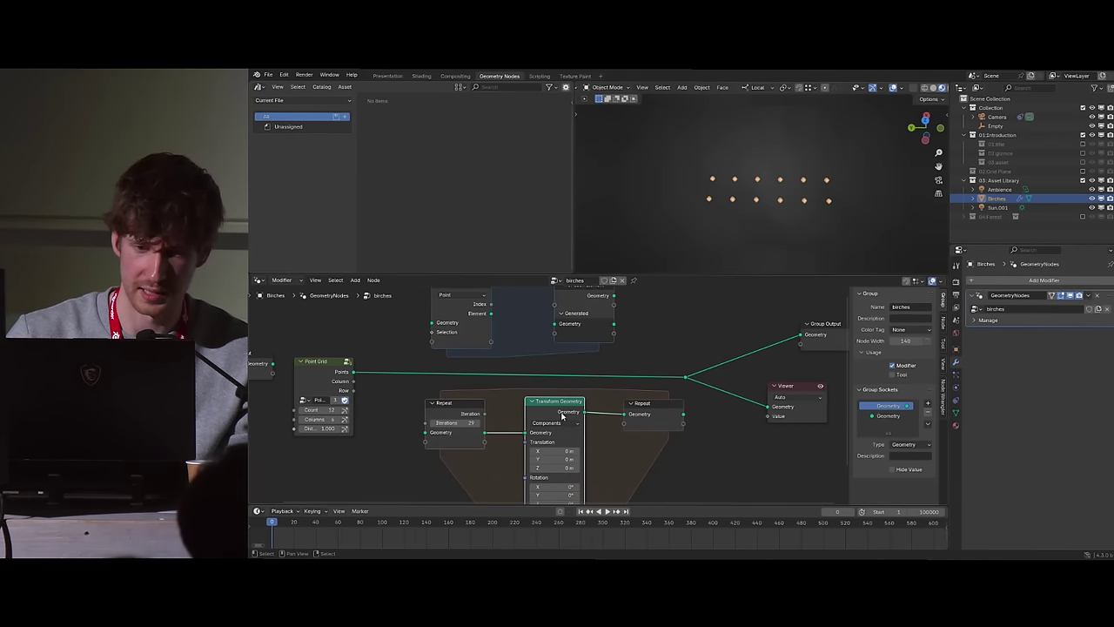
drag(446, 422, 487, 422)
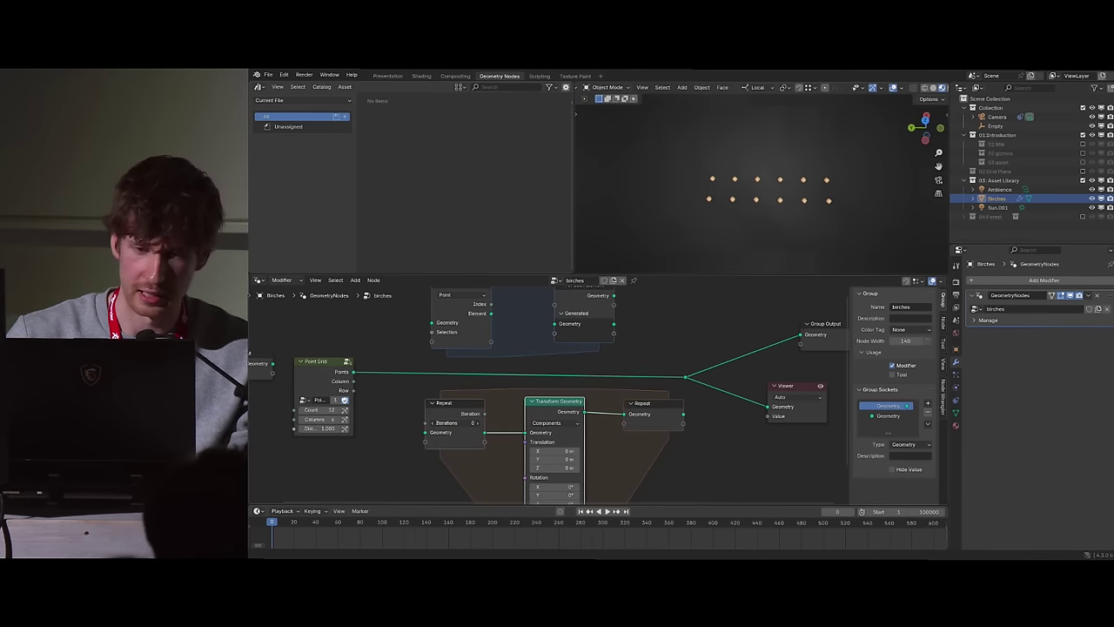
middle_drag(554, 440, 540, 388)
drag(538, 353, 592, 374)
right_click(592, 374)
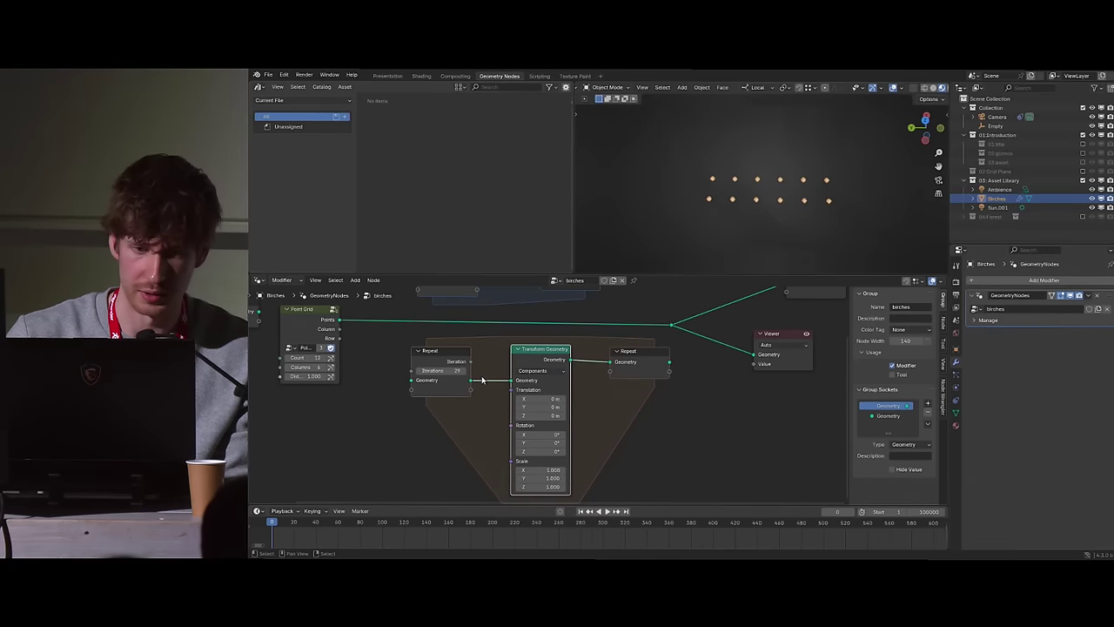
Delete the Repeat zone together with its Transform Geometry node
drag(447, 371, 649, 410)
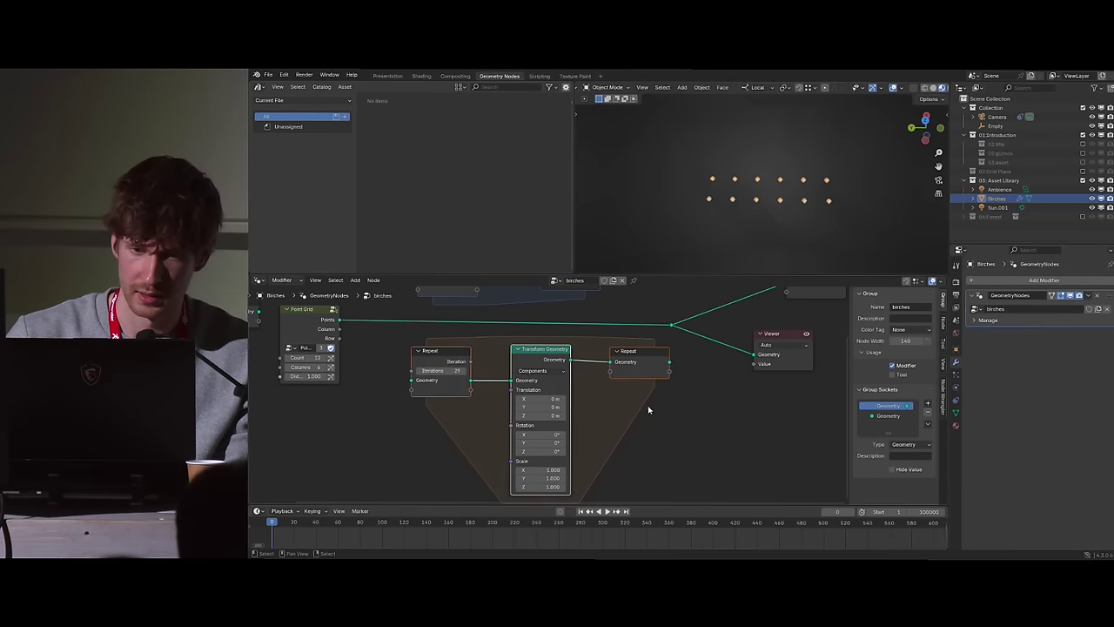
middle_drag(615, 401, 580, 469)
key(x)
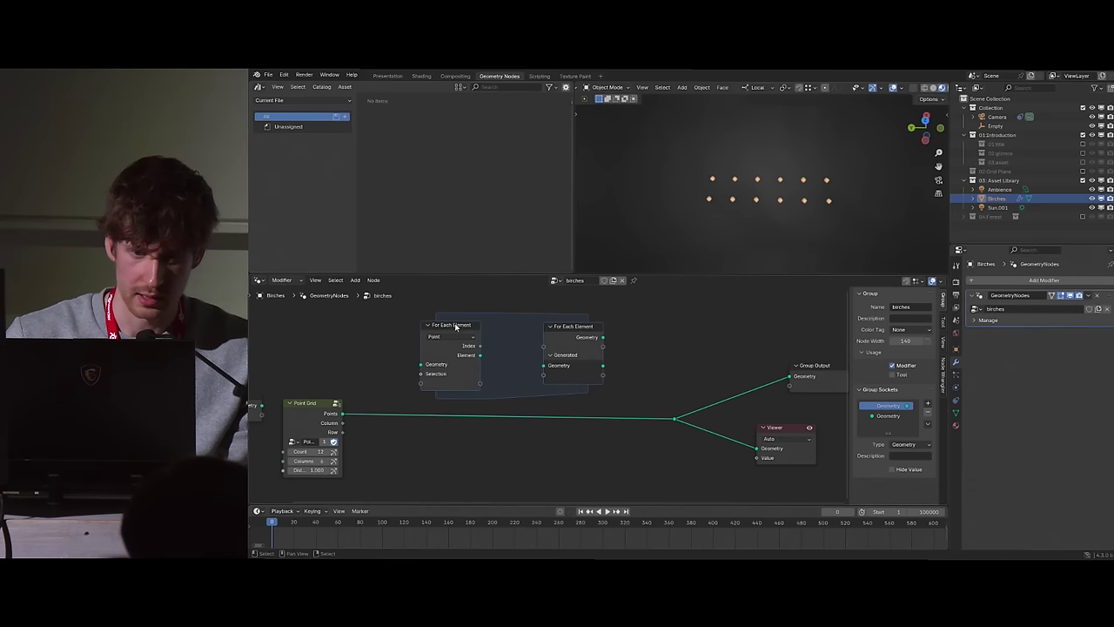
Move the For Each Element zone below the Points link and spread its two nodes farther apart
drag(443, 303, 617, 371)
drag(568, 329, 561, 452)
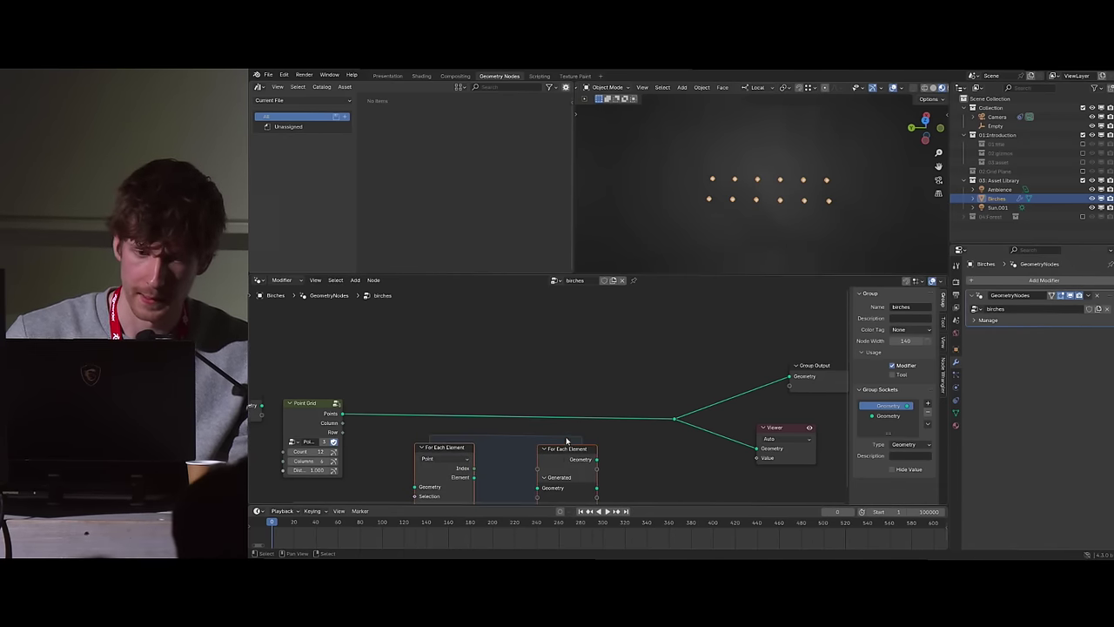
middle_drag(566, 441, 571, 390)
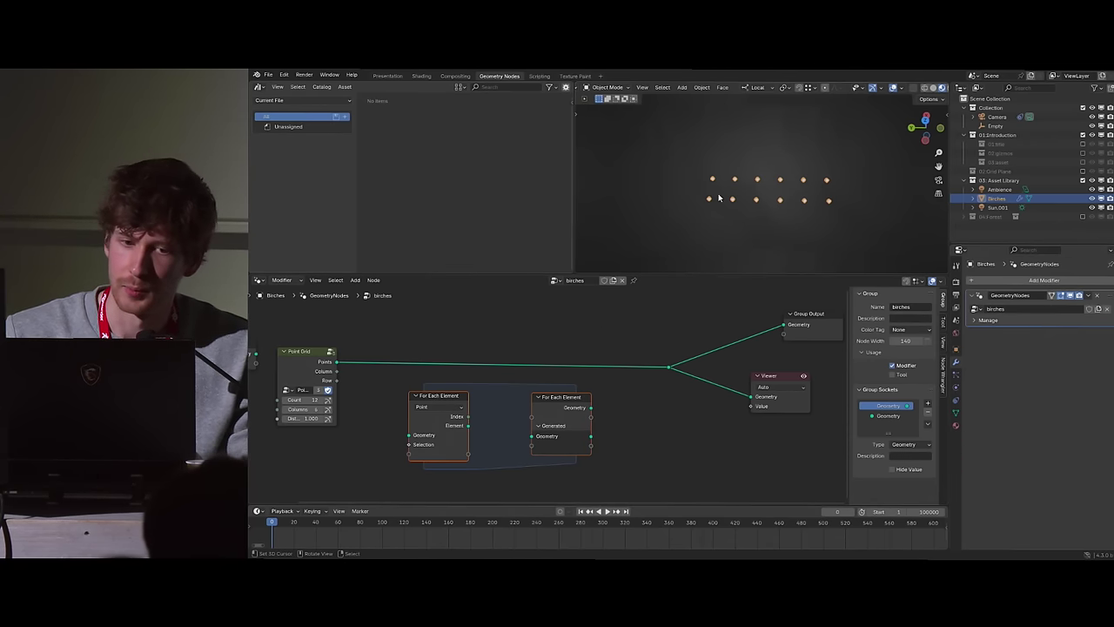
middle_drag(460, 382, 467, 376)
click(438, 397)
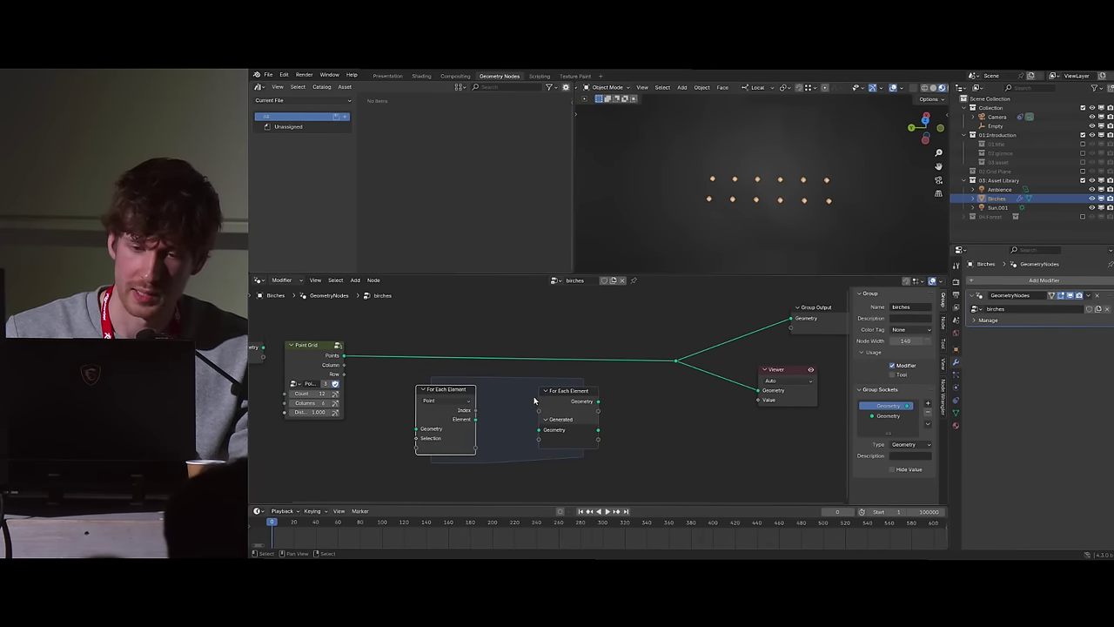
drag(571, 398, 607, 406)
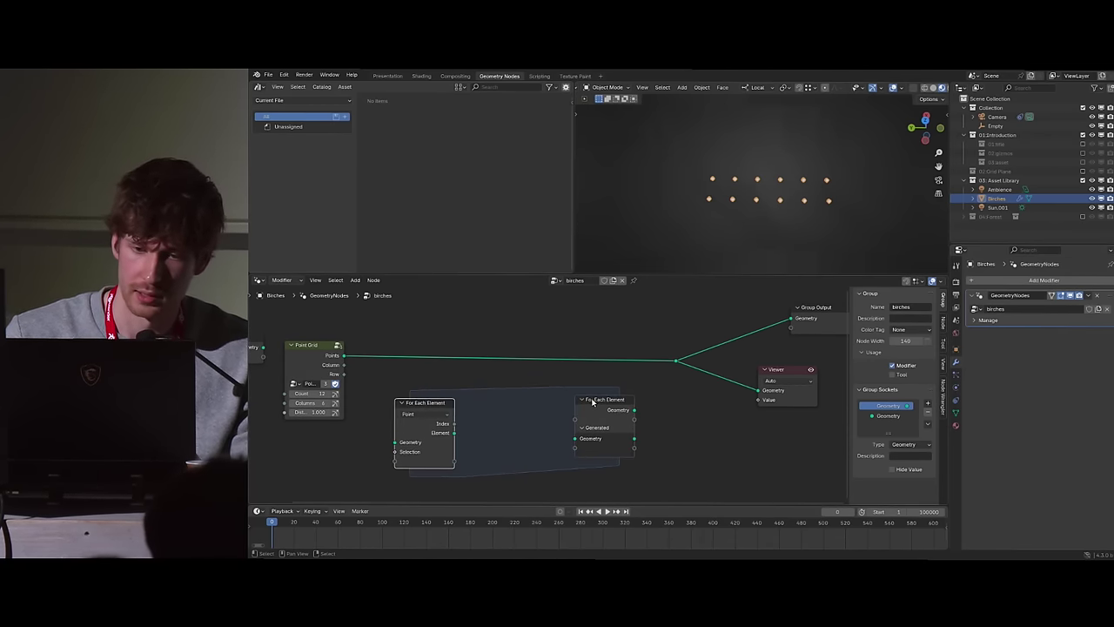
drag(592, 401, 618, 404)
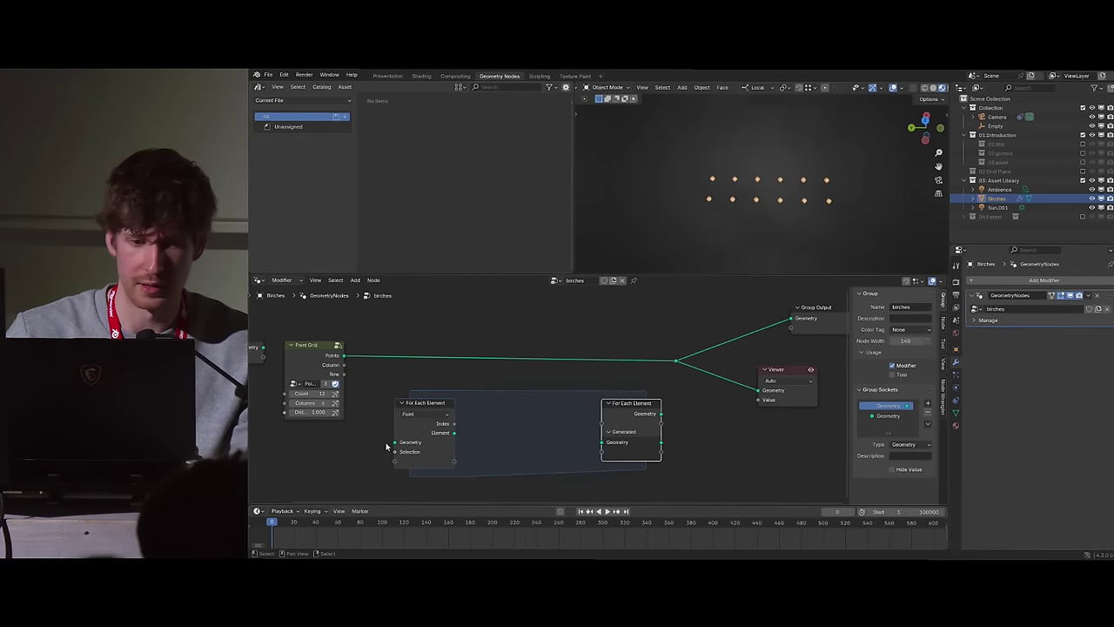
Move the Point Grid beside the For Each Element zone and connect its Points output to the zone's Geometry input, keeping the Point domain
middle_drag(394, 440, 512, 449)
drag(422, 346, 355, 421)
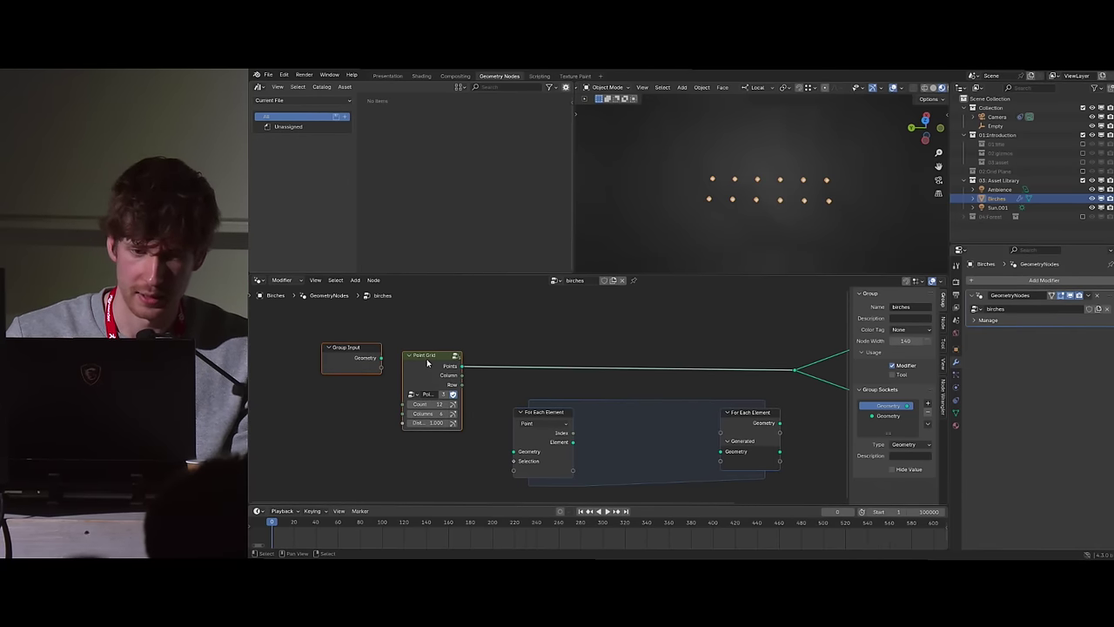
drag(426, 364, 486, 447)
click(502, 425)
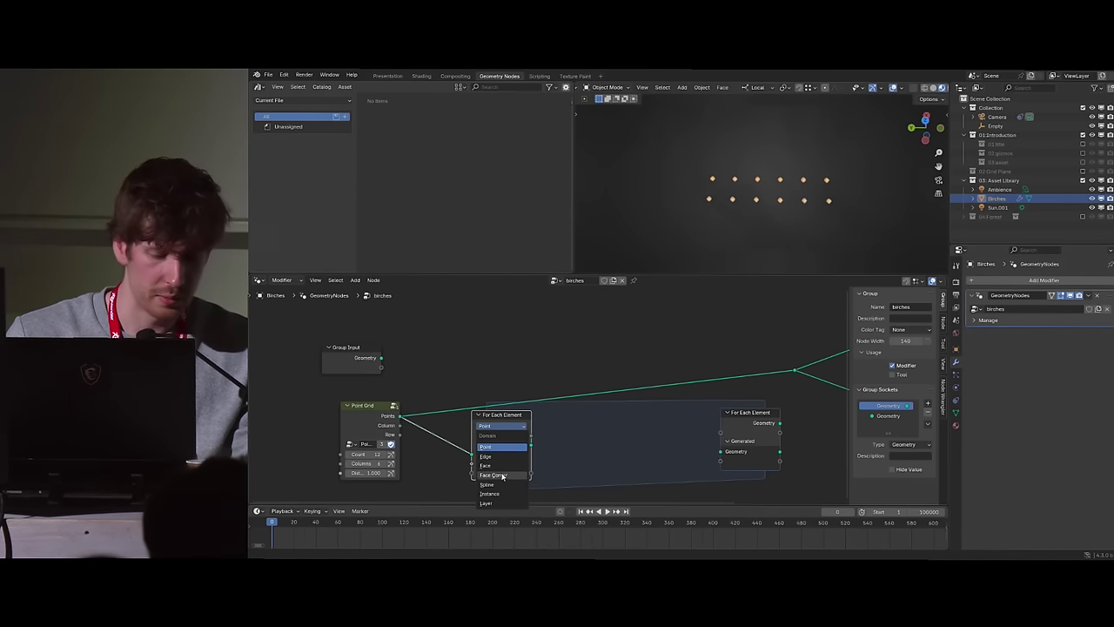
click(592, 384)
drag(578, 416, 668, 471)
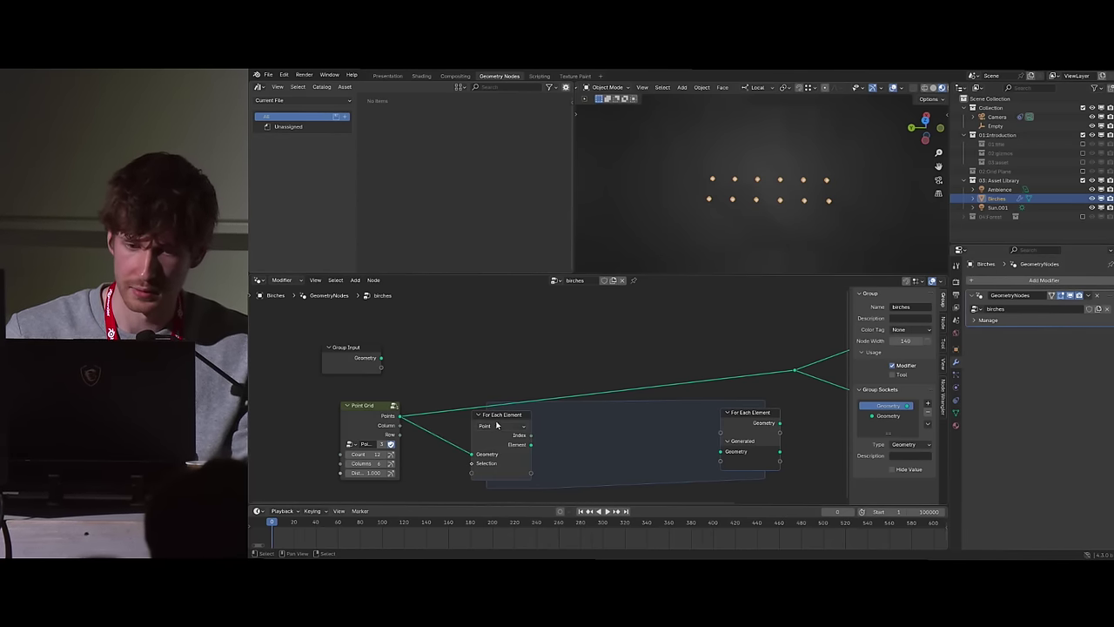
drag(497, 425, 484, 424)
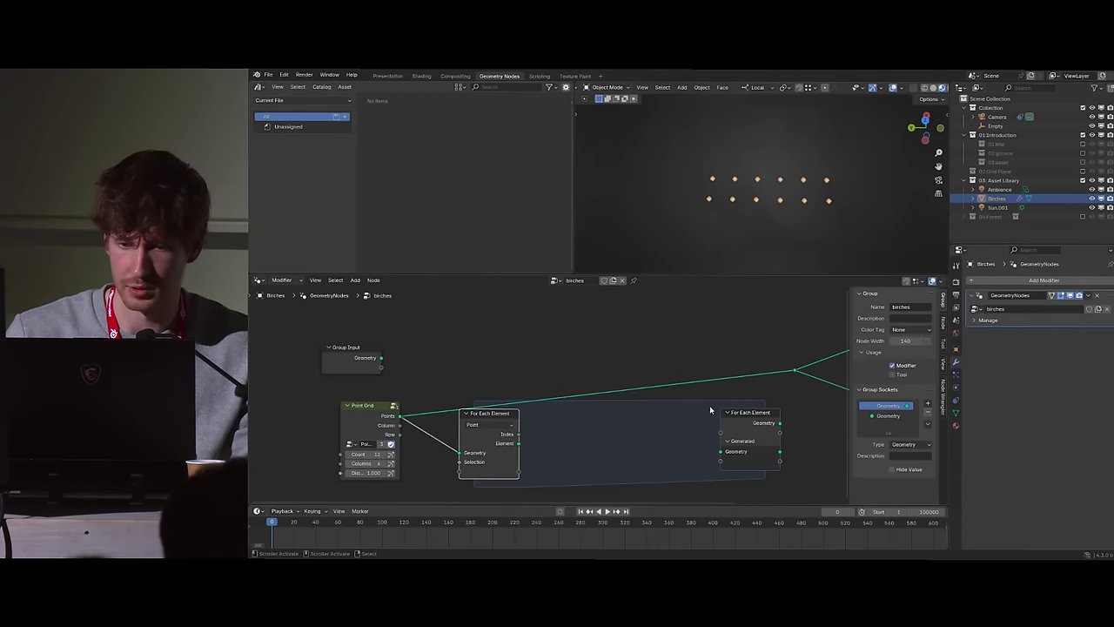
Shift the Point Grid and both For Each Element nodes together, farther away from the Group Output and Viewer nodes
middle_drag(711, 410, 670, 392)
click(672, 410)
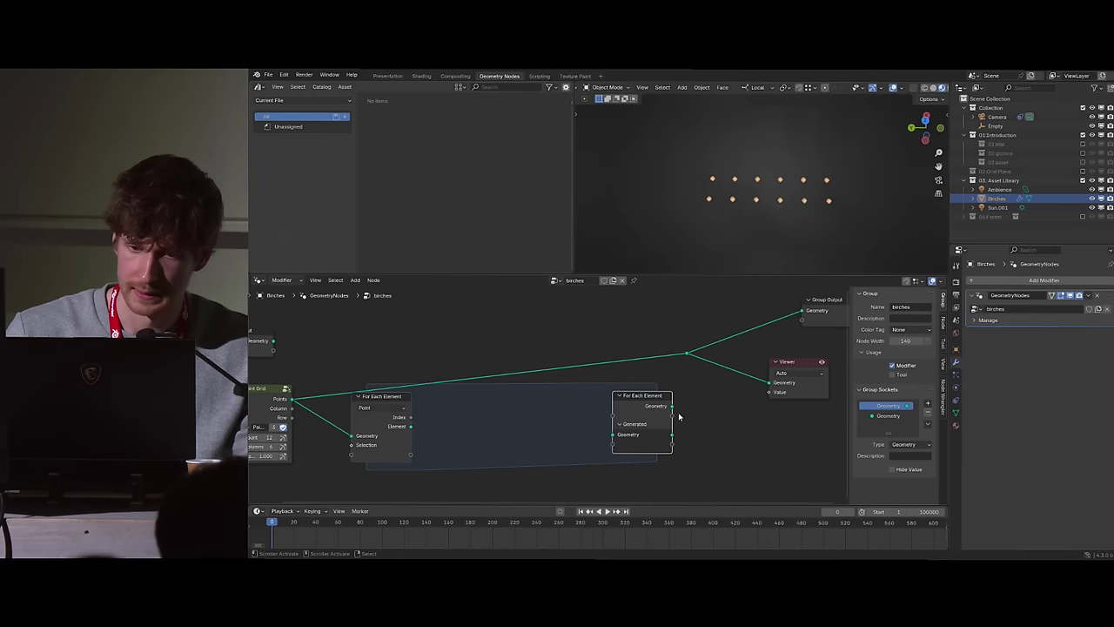
drag(666, 349, 288, 483)
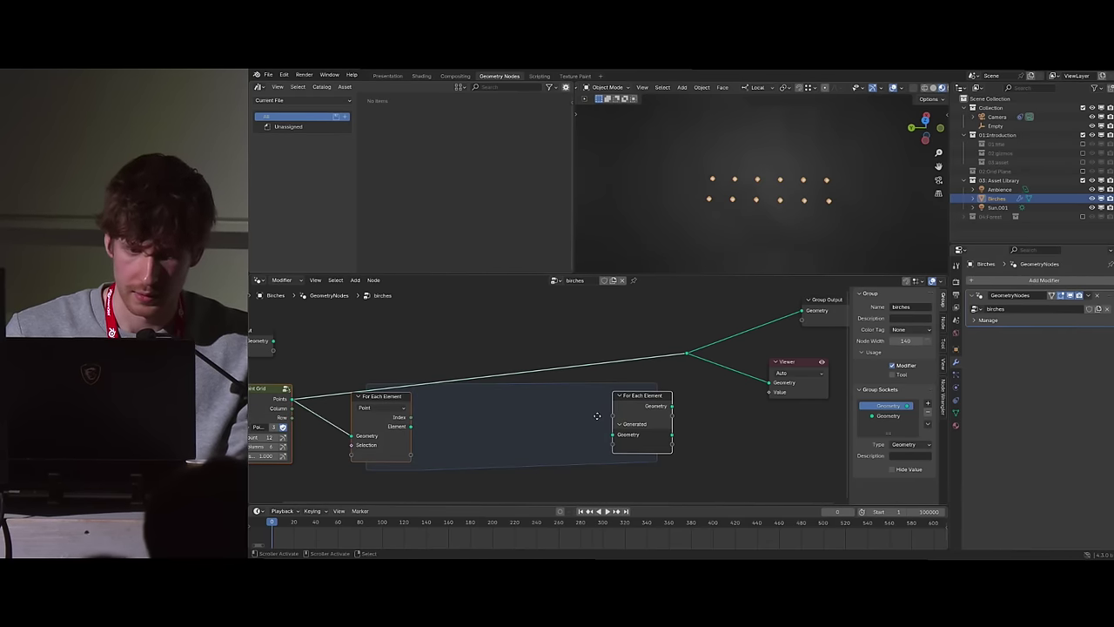
drag(597, 416, 557, 415)
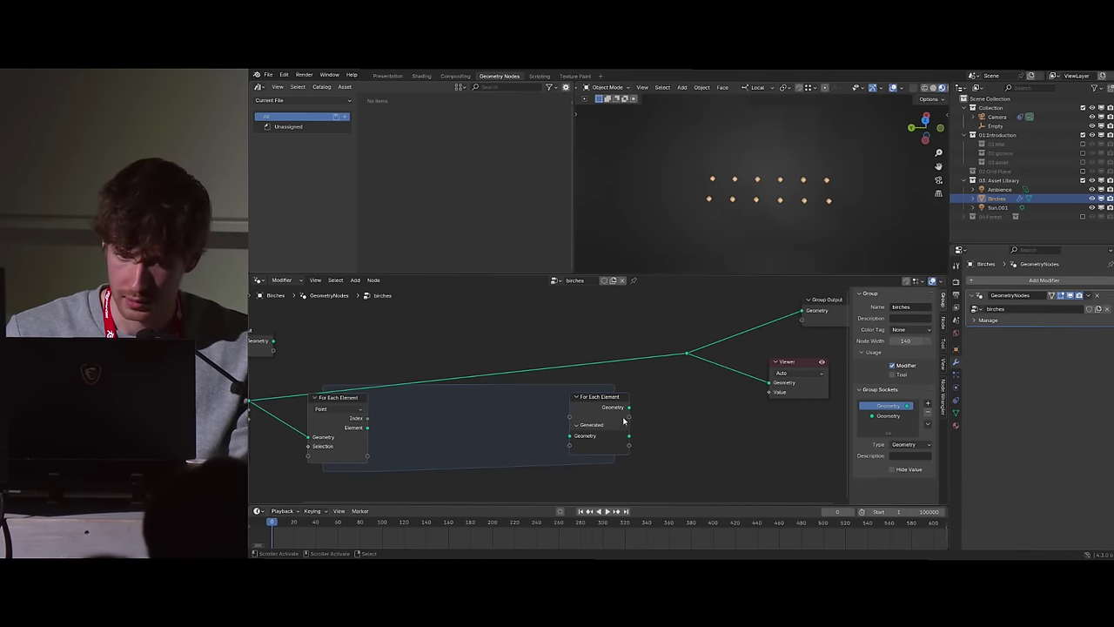
click(601, 399)
middle_drag(493, 393, 560, 389)
click(727, 403)
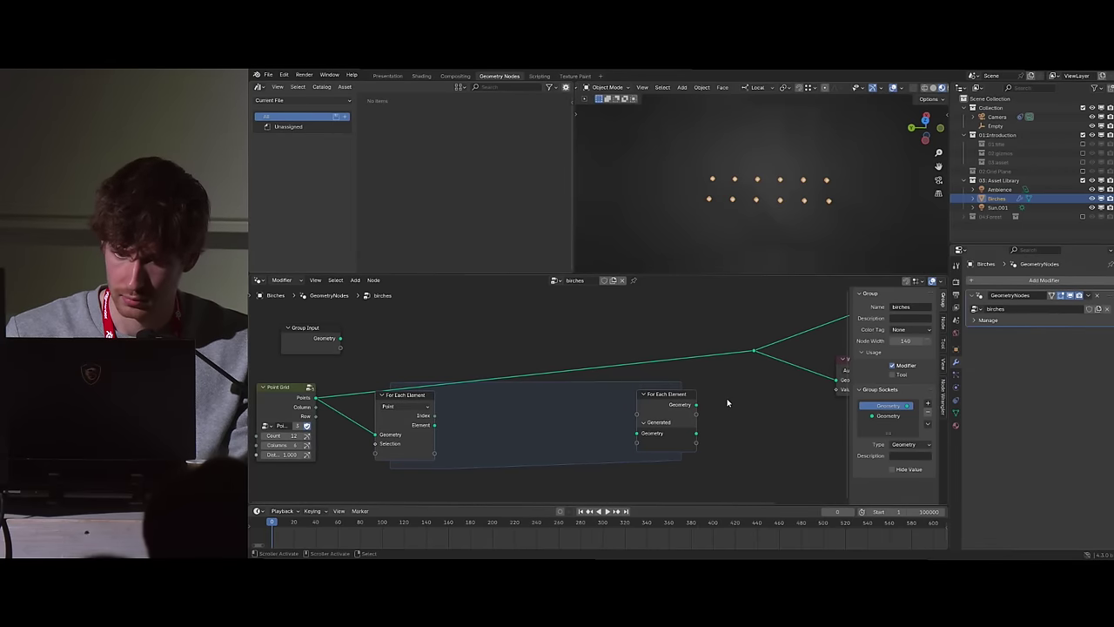
Add a Cube mesh node inside the For Each Element zone
key(shift+a)
key(Escape)
key(shift+a)
click(502, 352)
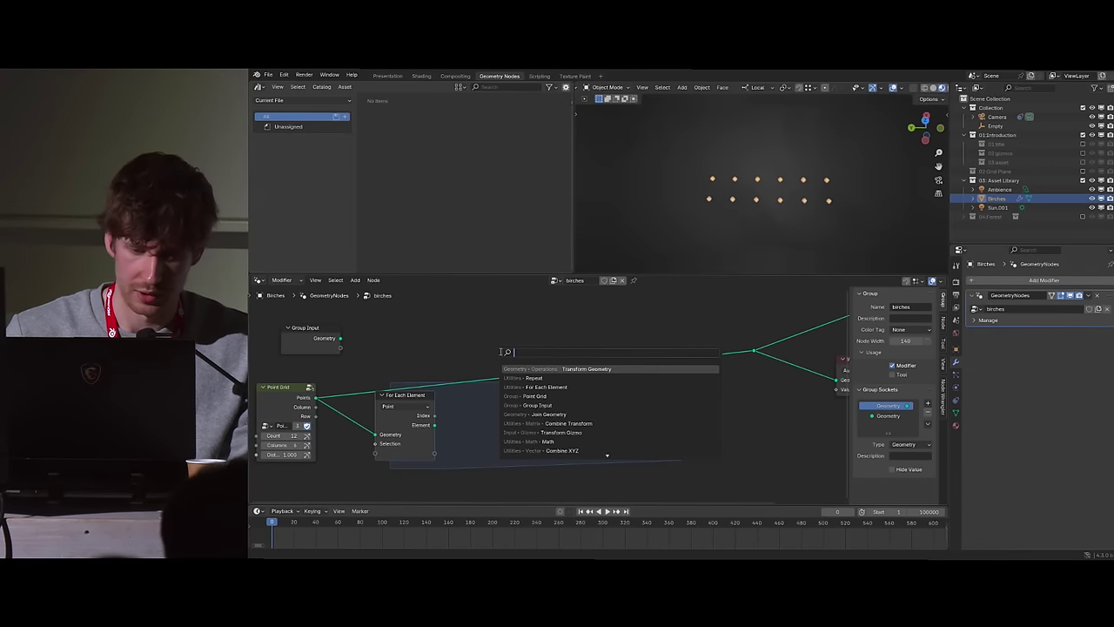
text(curve)
key(BackSpace)
key(BackSpace)
key(BackSpace)
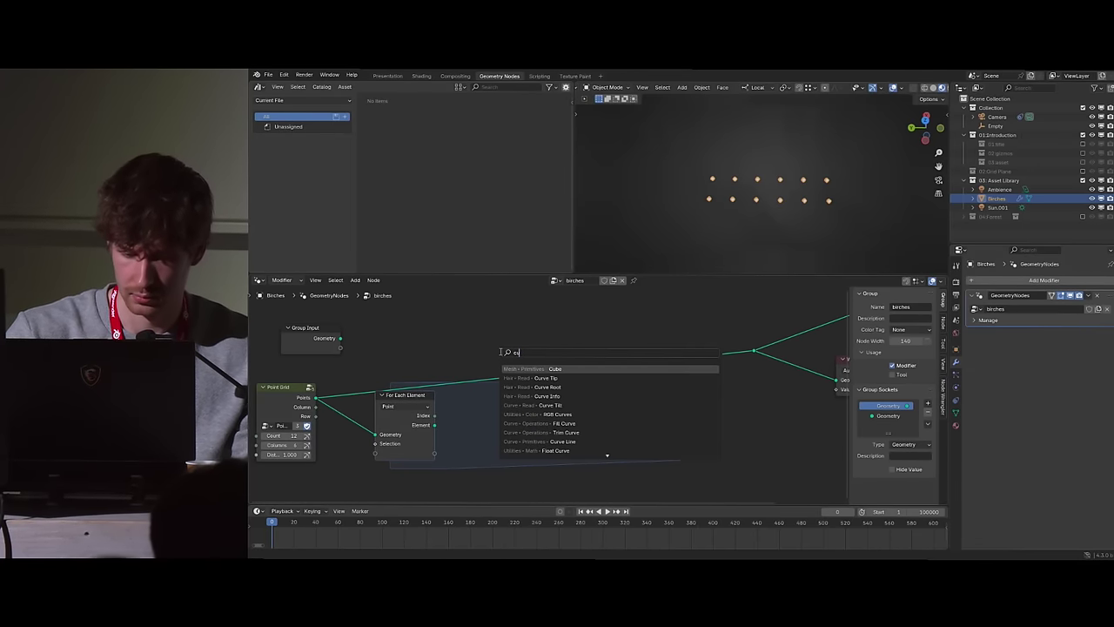
text(be)
key(Return)
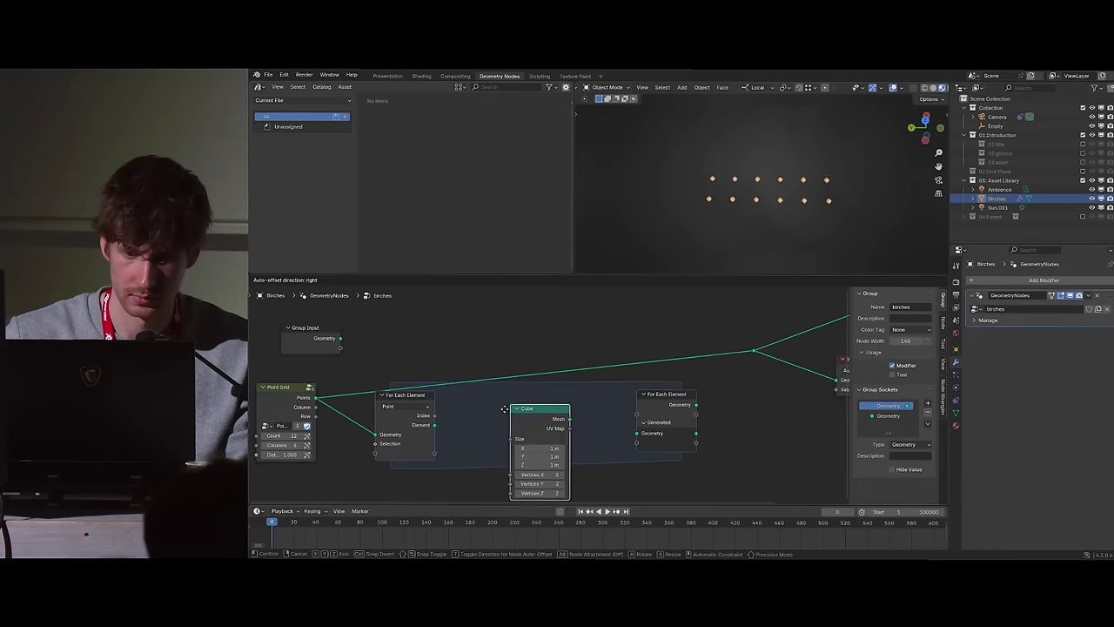
click(538, 434)
middle_drag(537, 434, 520, 431)
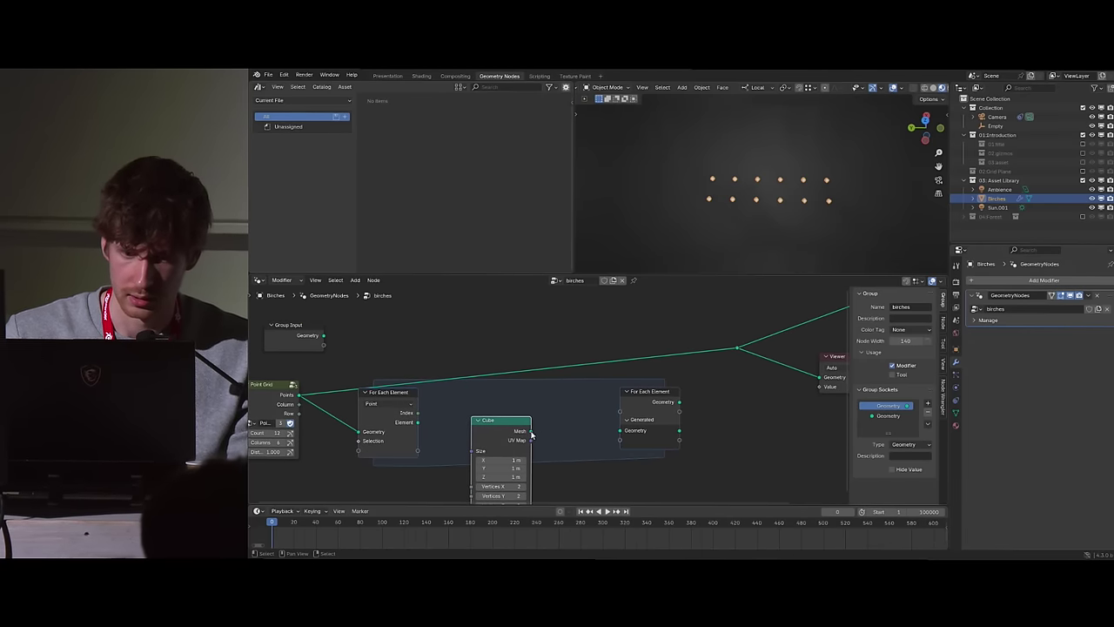
Connect the Cube's Mesh to the zone's Generated Geometry input, and link the Generated Geometry output to the reroute feeding Group Output and Viewer
drag(531, 430, 739, 349)
click(678, 392)
middle_drag(720, 372, 715, 364)
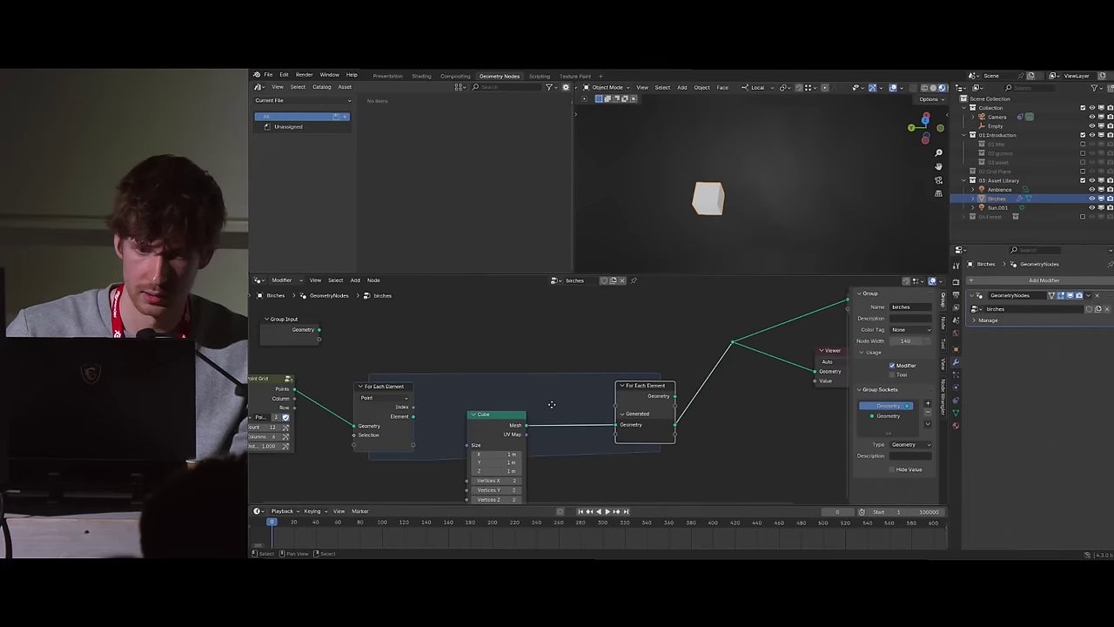
middle_drag(552, 403, 646, 345)
middle_drag(741, 226, 721, 206)
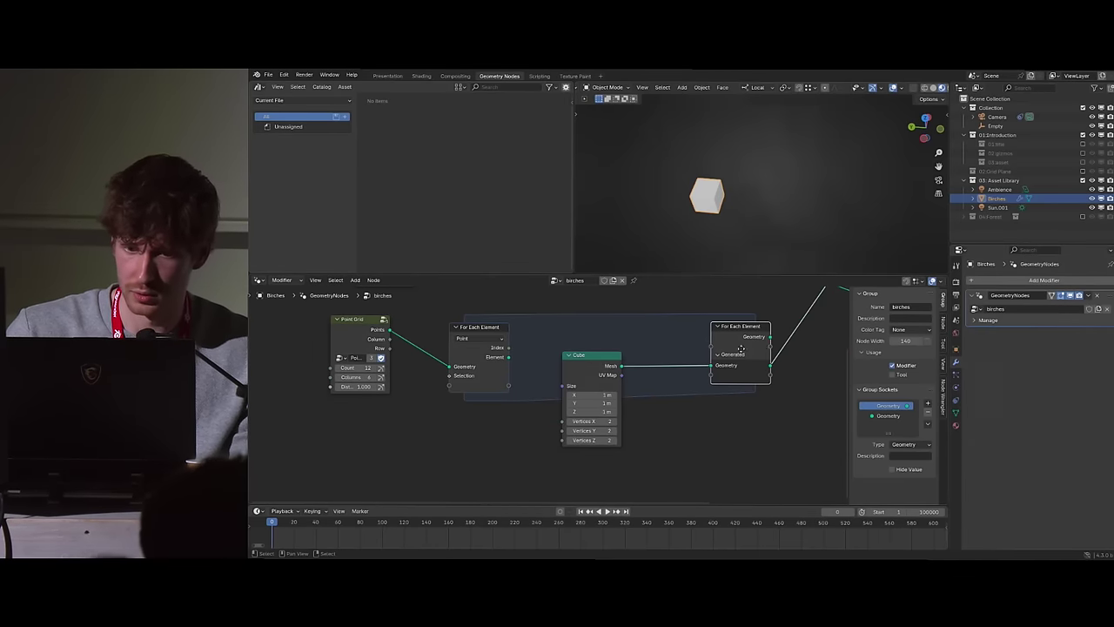
middle_drag(740, 347, 634, 371)
scroll(709, 261, up, 2)
middle_drag(709, 262, 742, 209)
middle_drag(471, 410, 519, 401)
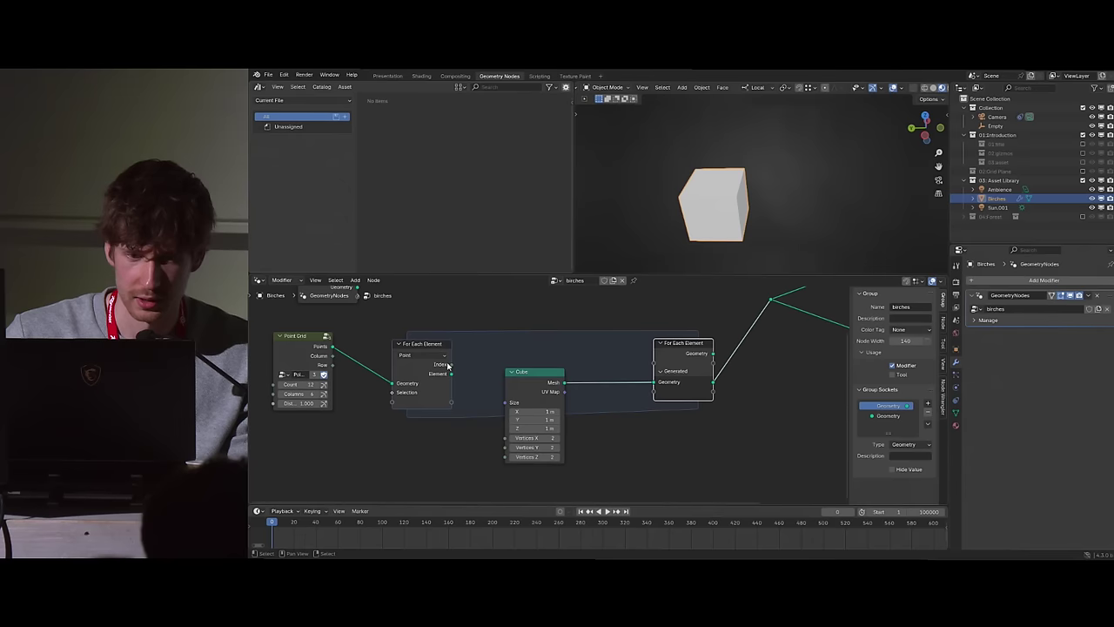
Switch the Asset Browser area to the Spreadsheet editor and widen its domain sidebar
click(260, 87)
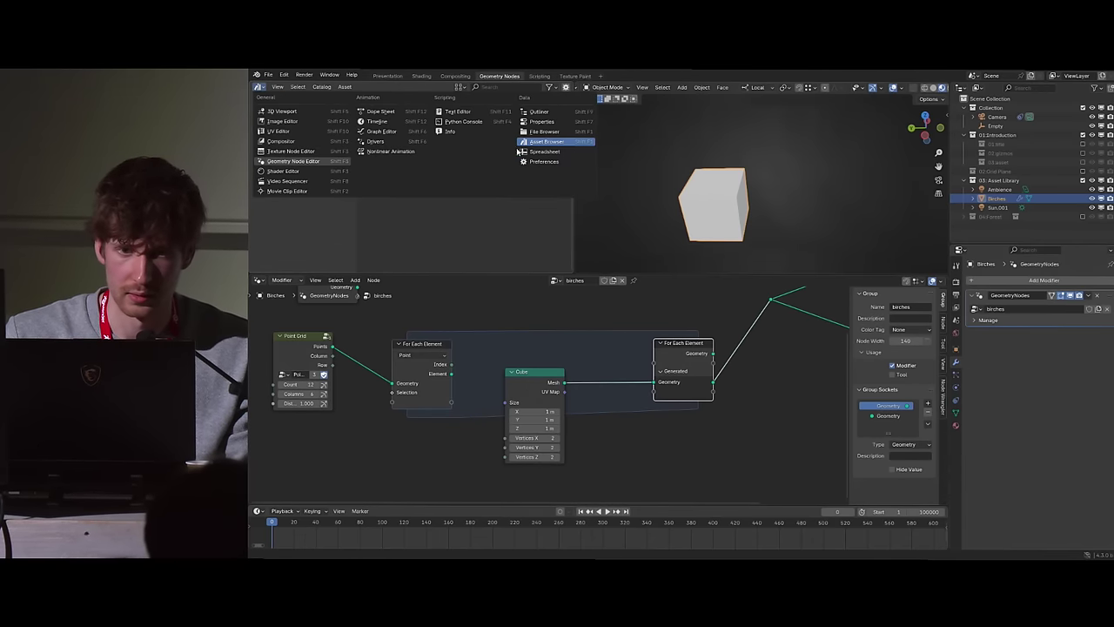
click(541, 152)
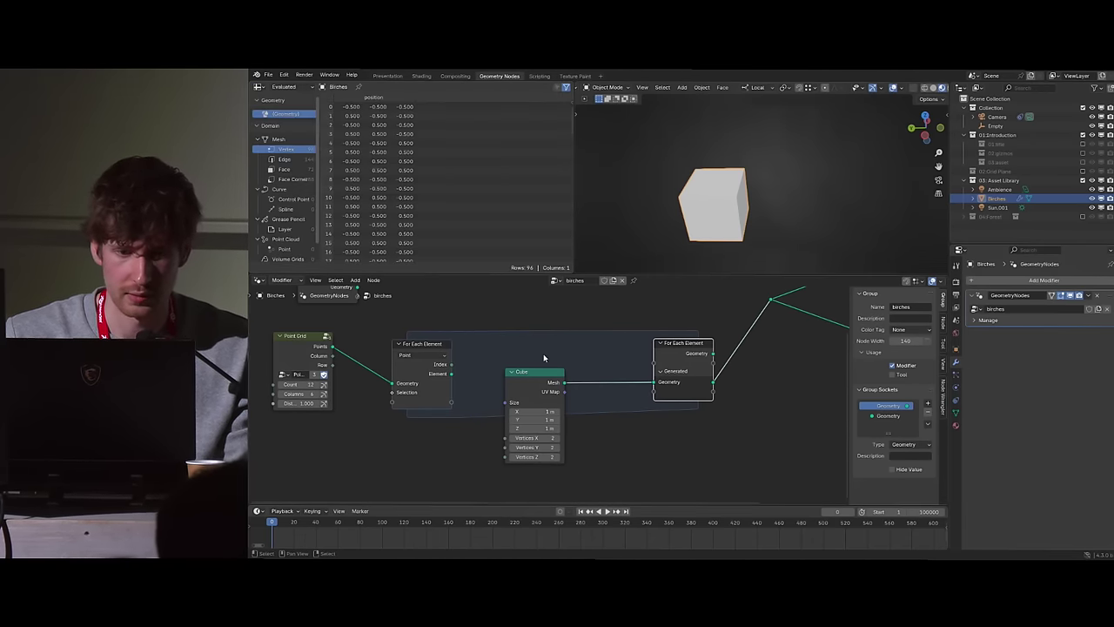
middle_drag(368, 328, 389, 341)
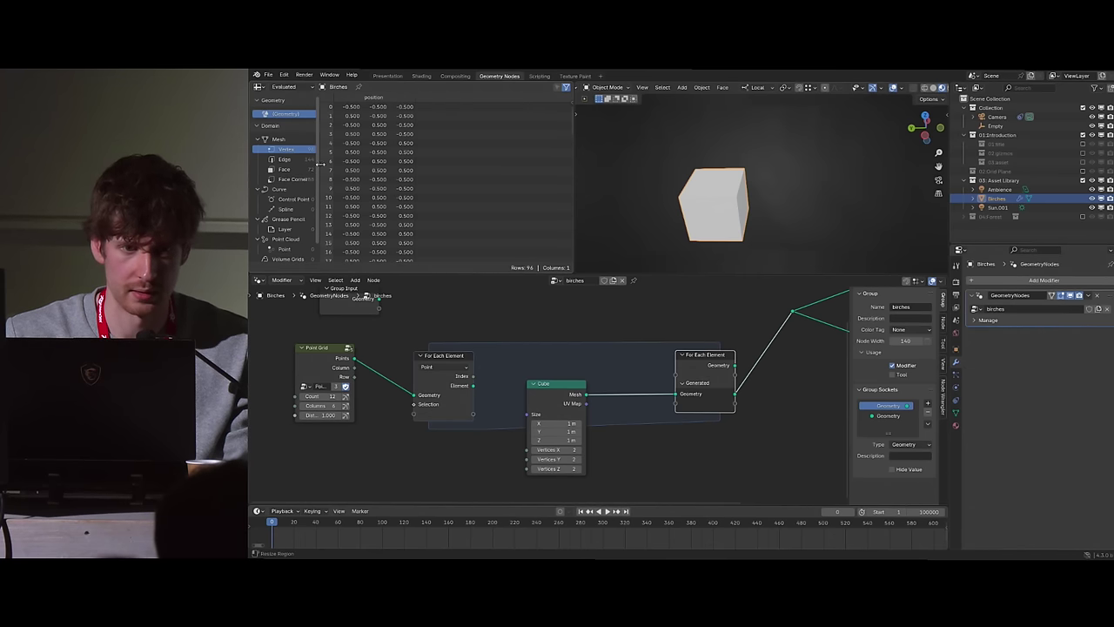
drag(319, 164, 367, 160)
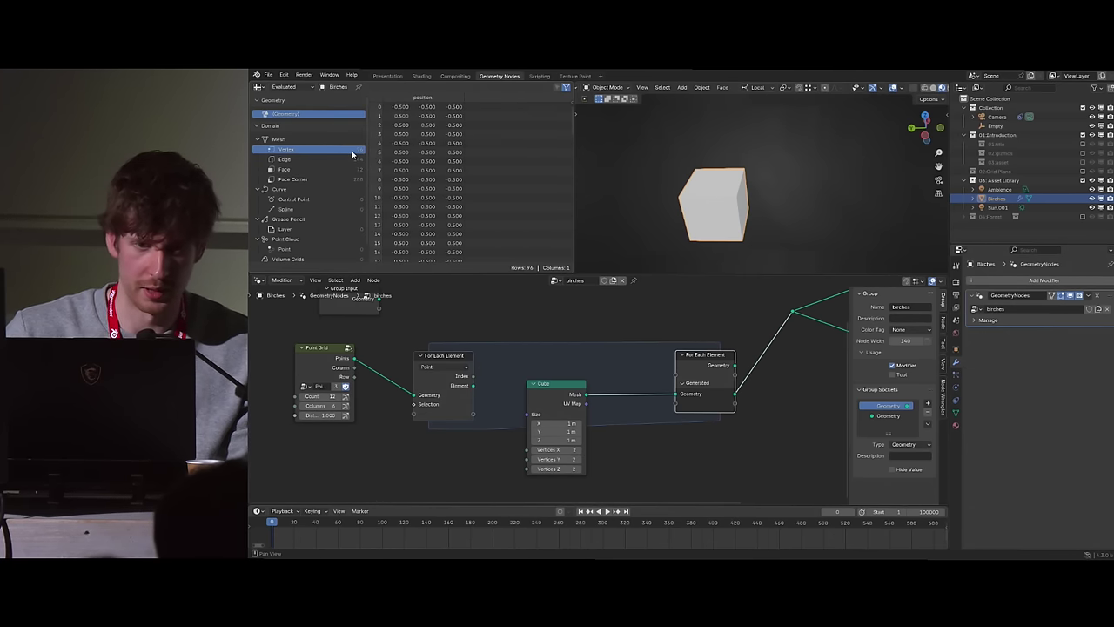
Move the Point Grid and the starting For Each Element node away from the Cube to make room inside the zone
drag(480, 293, 315, 420)
middle_drag(481, 402, 528, 403)
key(g)
click(441, 411)
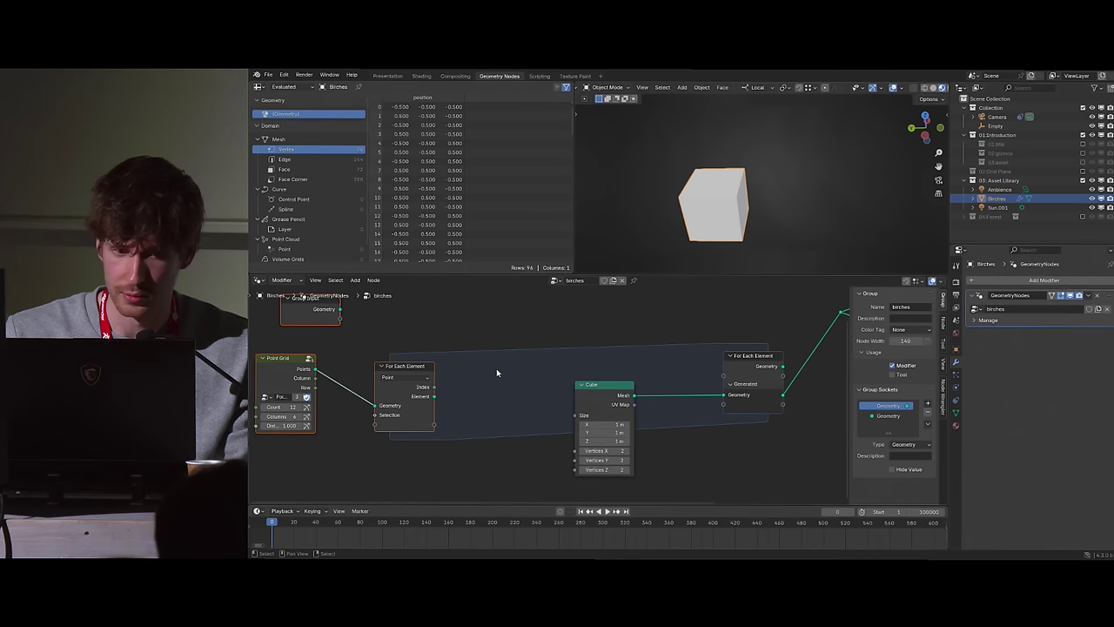
click(317, 344)
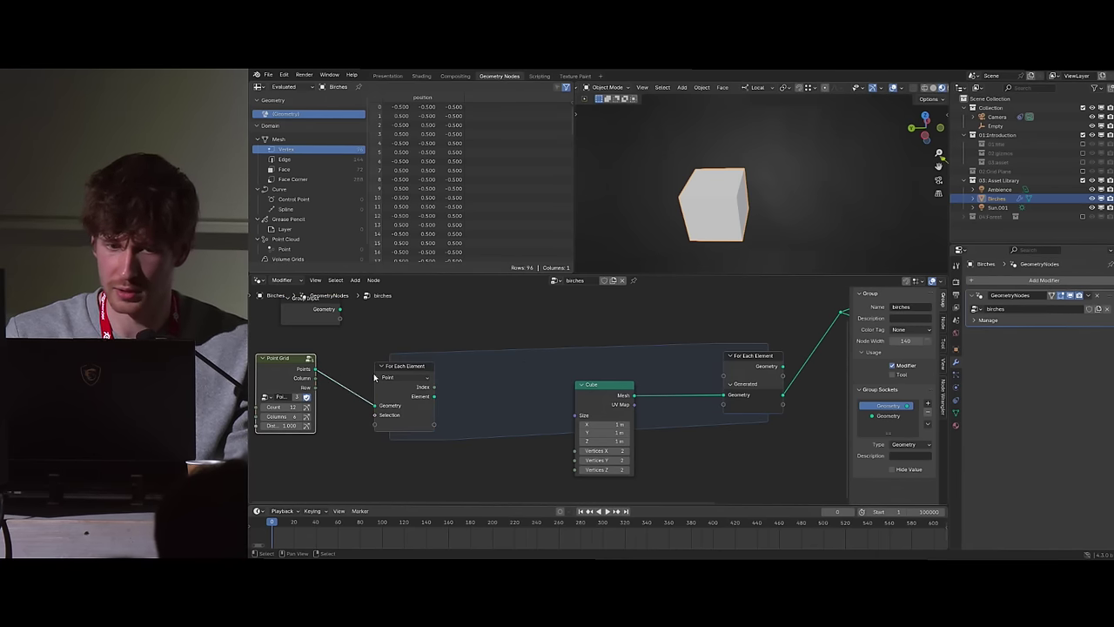
drag(413, 367, 396, 365)
drag(279, 377, 294, 383)
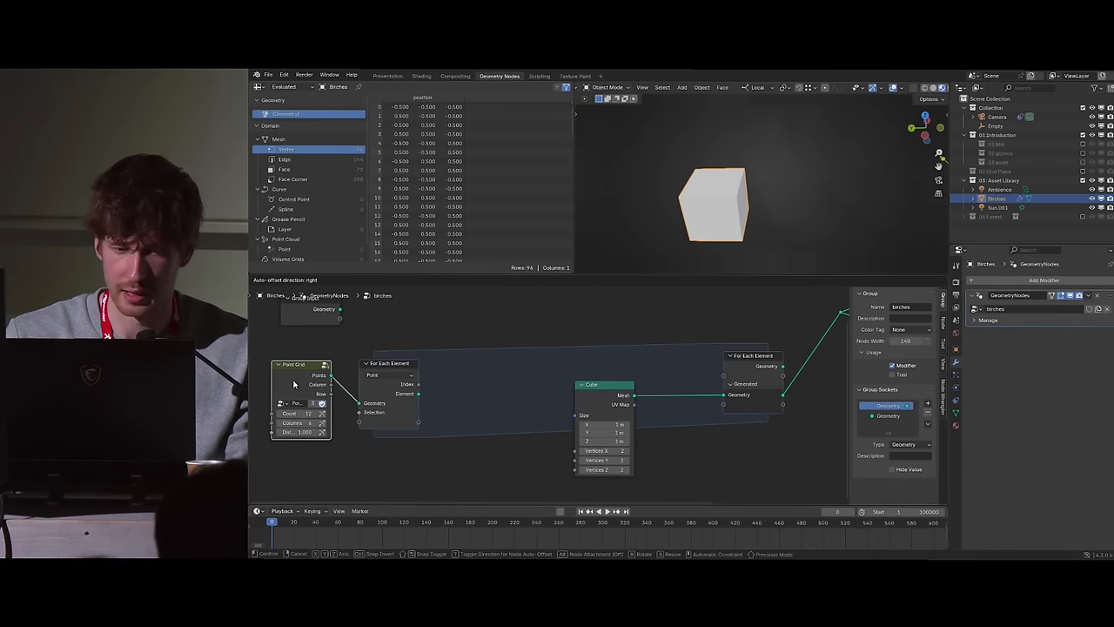
middle_drag(493, 376, 548, 359)
click(532, 347)
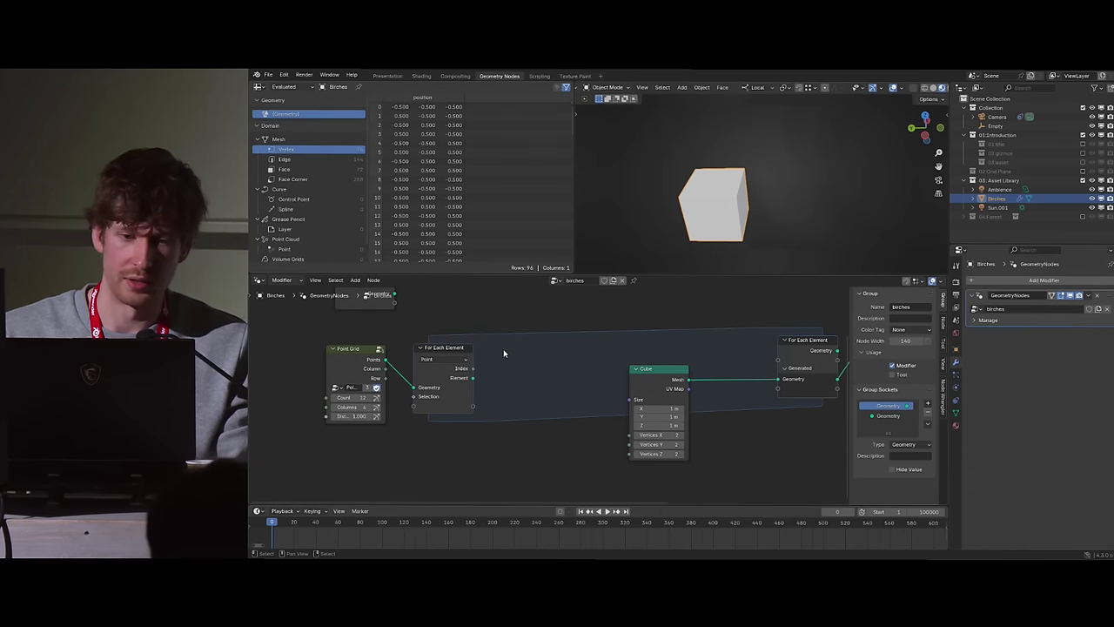
Move the Point Grid node further away from the starting For Each Element node
click(420, 359)
click(352, 360)
middle_drag(412, 373, 475, 363)
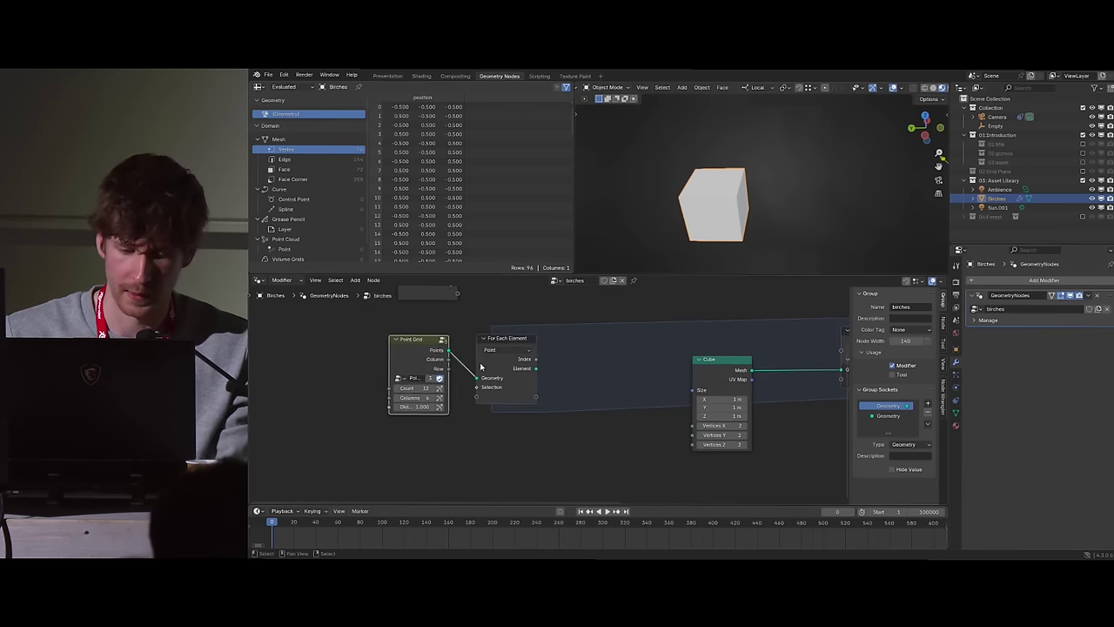
drag(416, 351, 352, 360)
Add a Position node directly below the Point Grid node
key(shift+a)
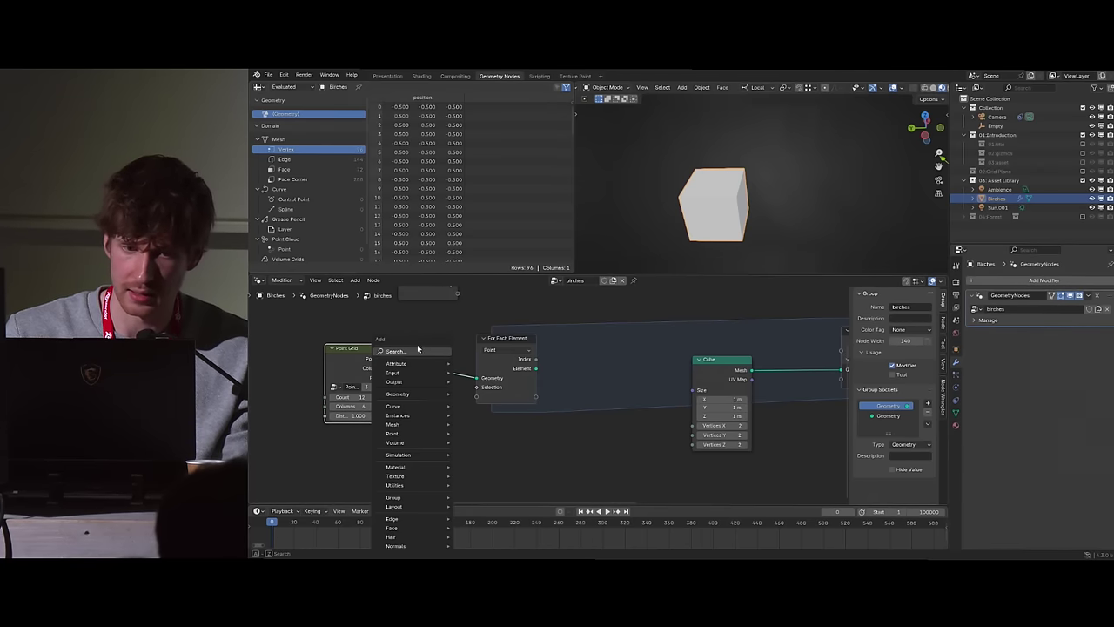
click(419, 349)
text(position)
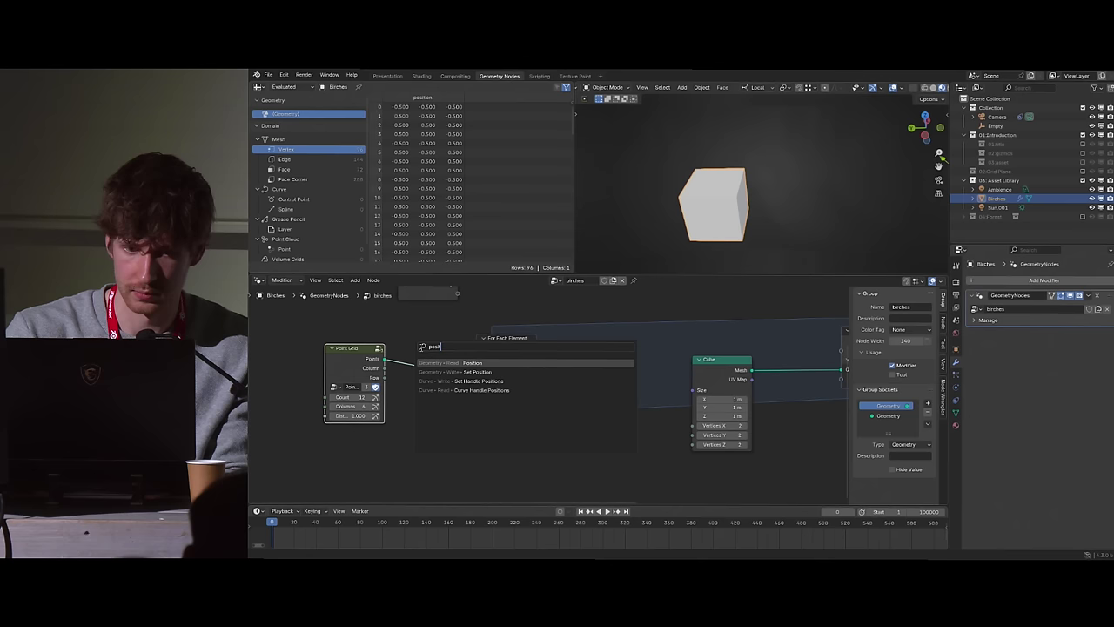
key(Return)
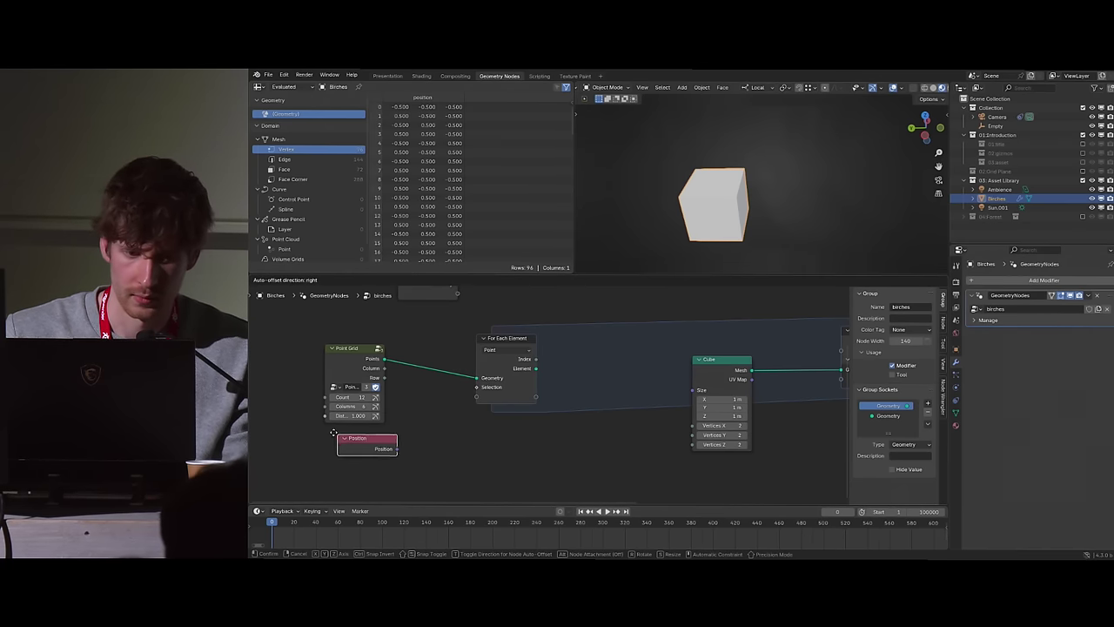
click(337, 440)
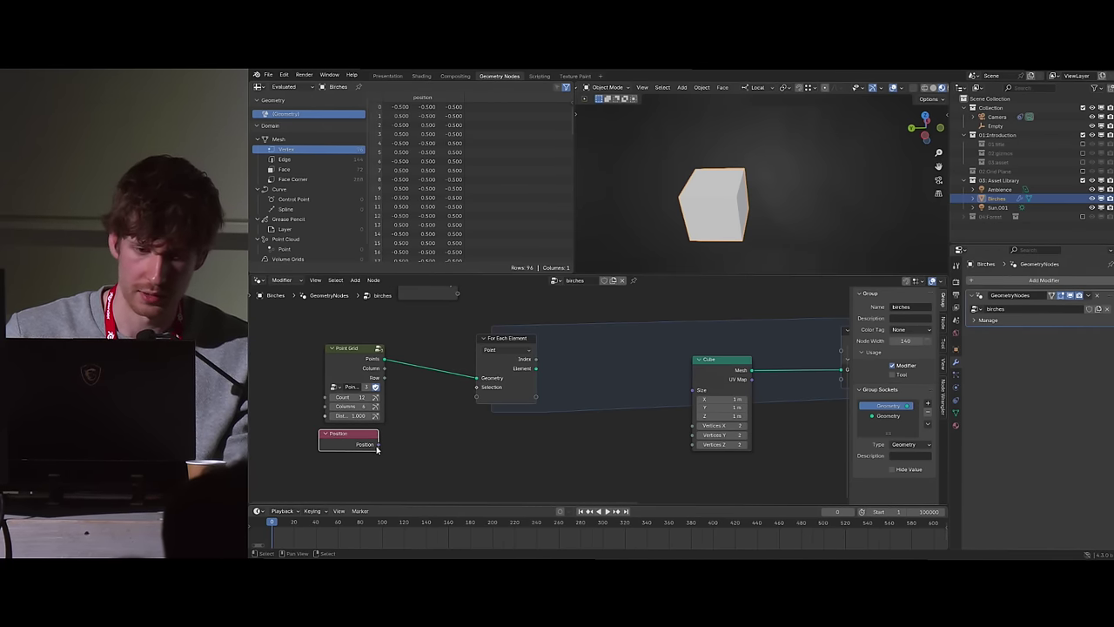
Link the Position node to the empty socket of the starting For Each Element node to create a Position input
drag(369, 438, 487, 398)
click(512, 339)
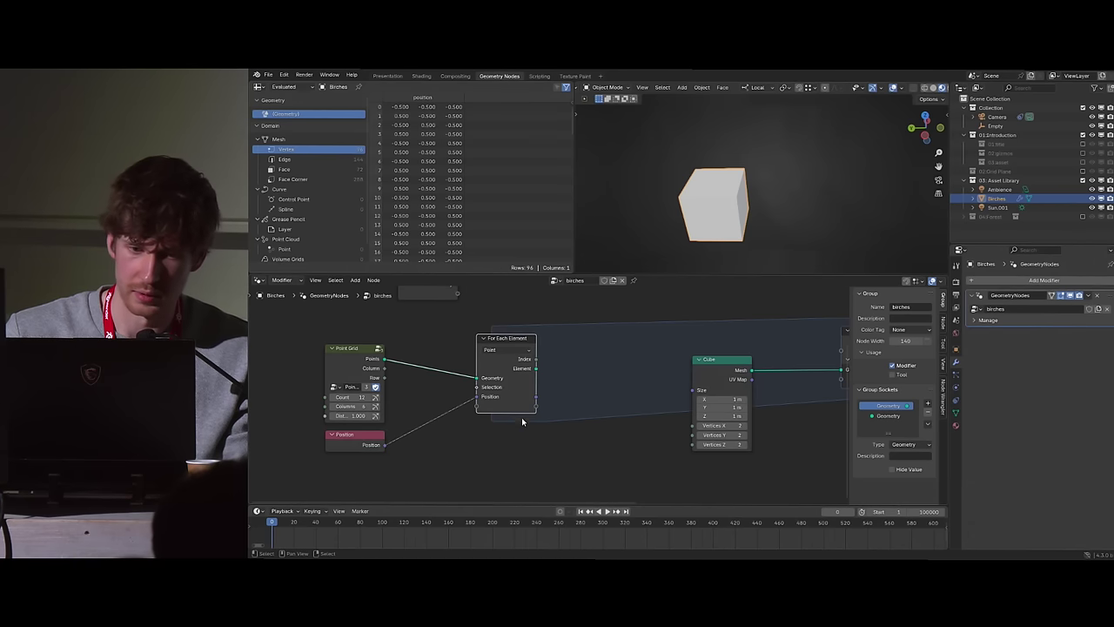
click(382, 446)
Examine the For Each Element node's Position input, its matching output socket and the nodes inside the zone
scroll(481, 391, up, 3)
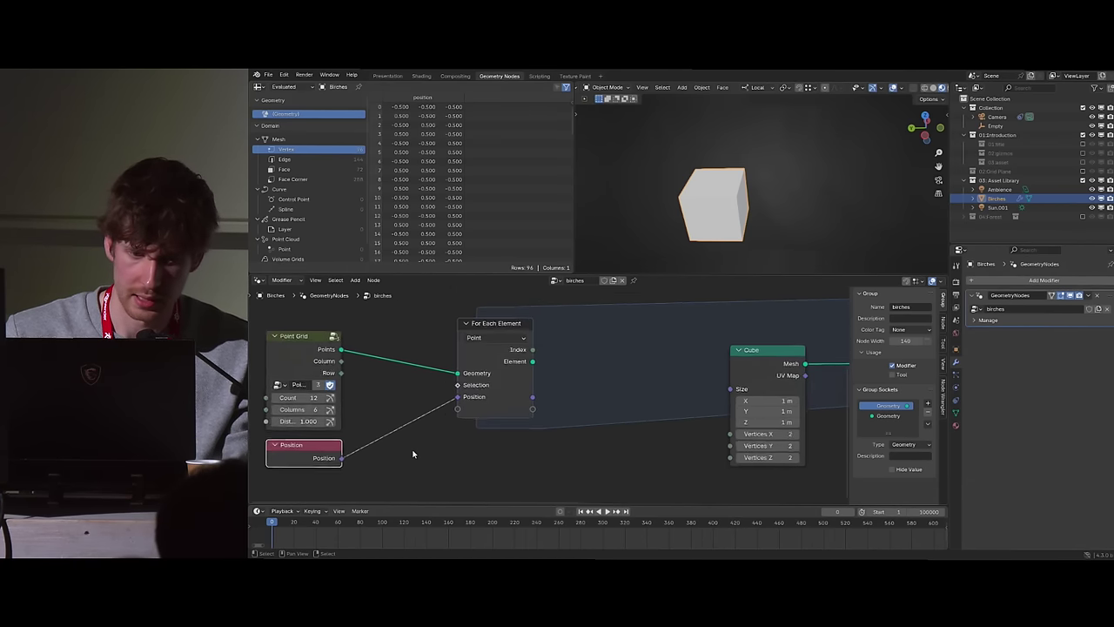
middle_drag(426, 429, 444, 429)
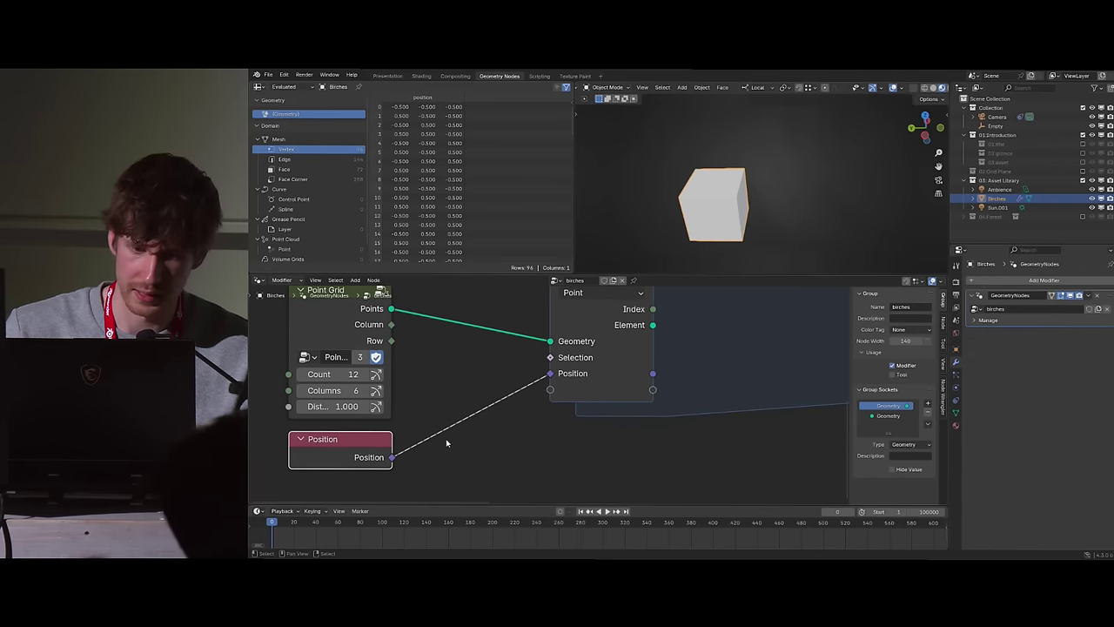
scroll(559, 394, down, 2)
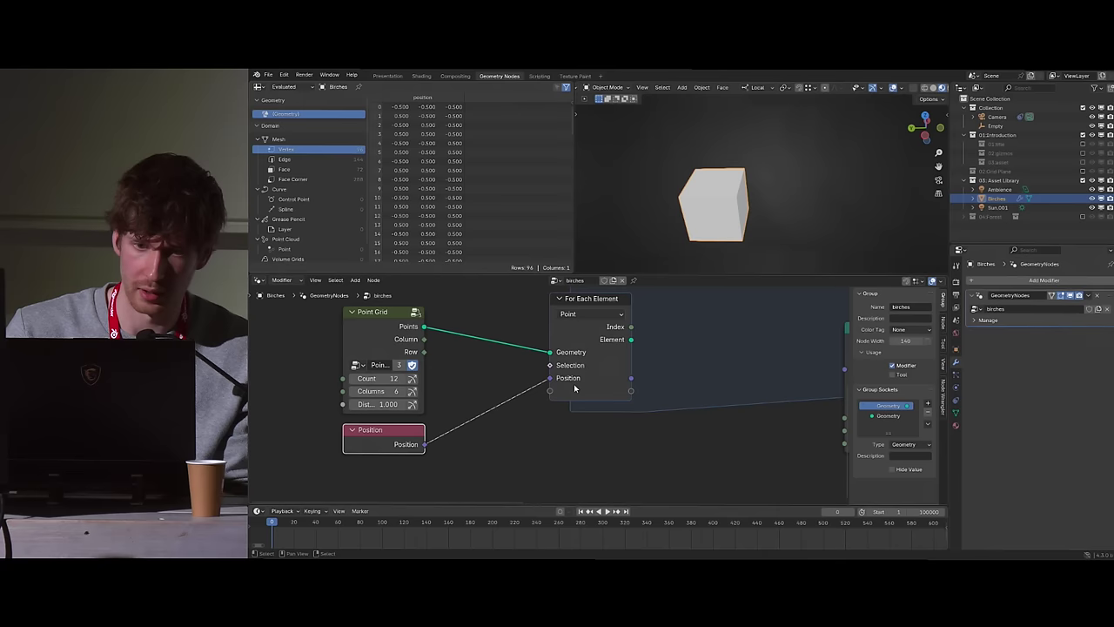
middle_drag(572, 385, 526, 406)
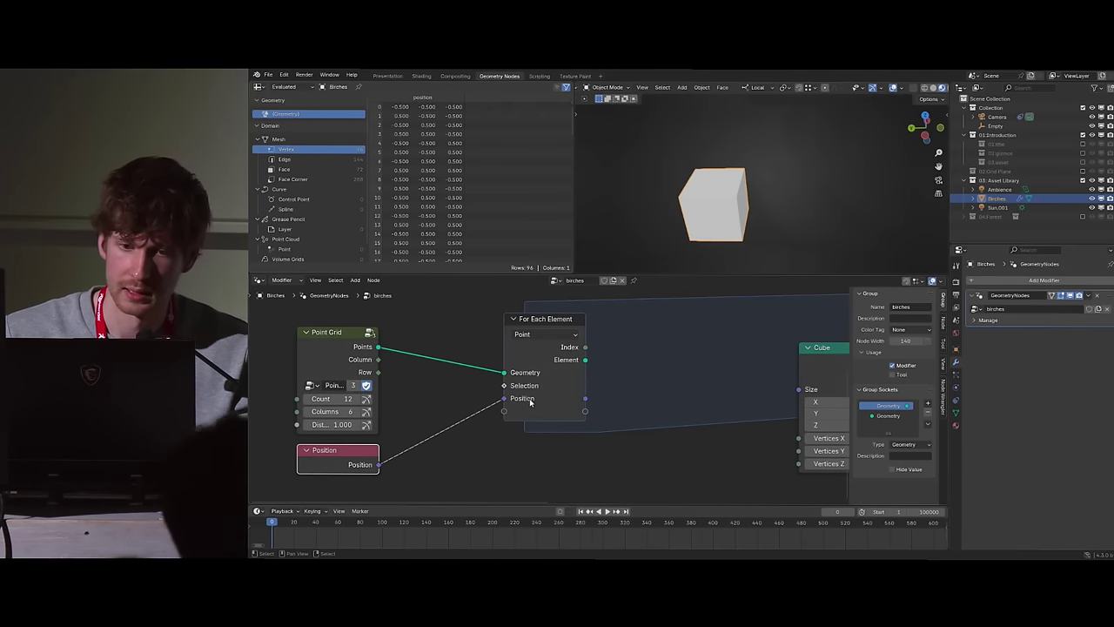
scroll(583, 401, up, 3)
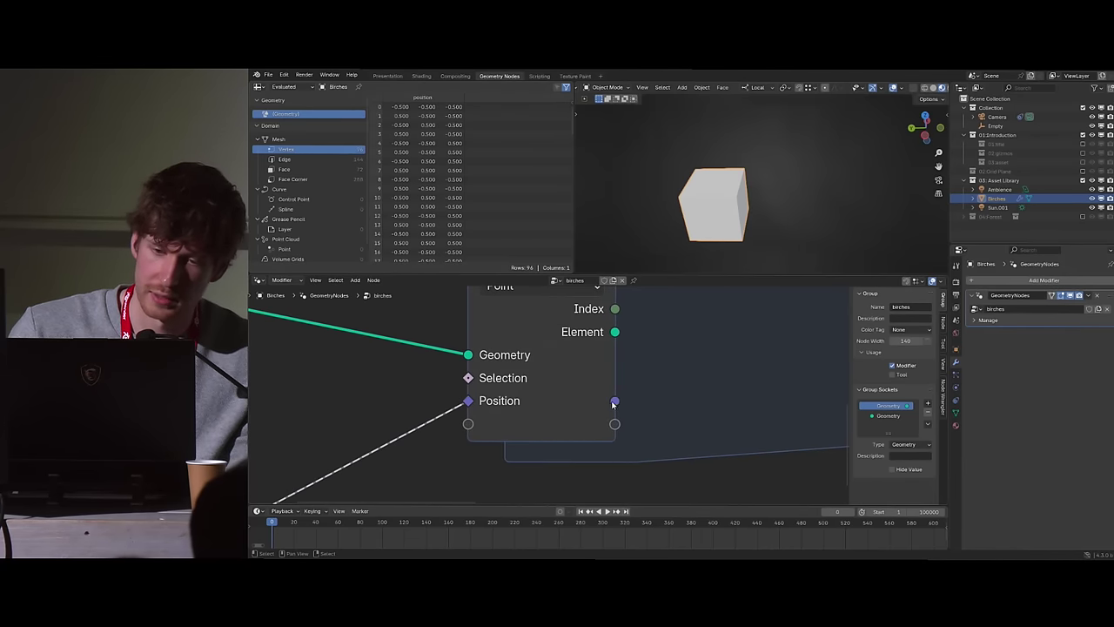
scroll(620, 402, down, 3)
middle_drag(601, 406, 487, 406)
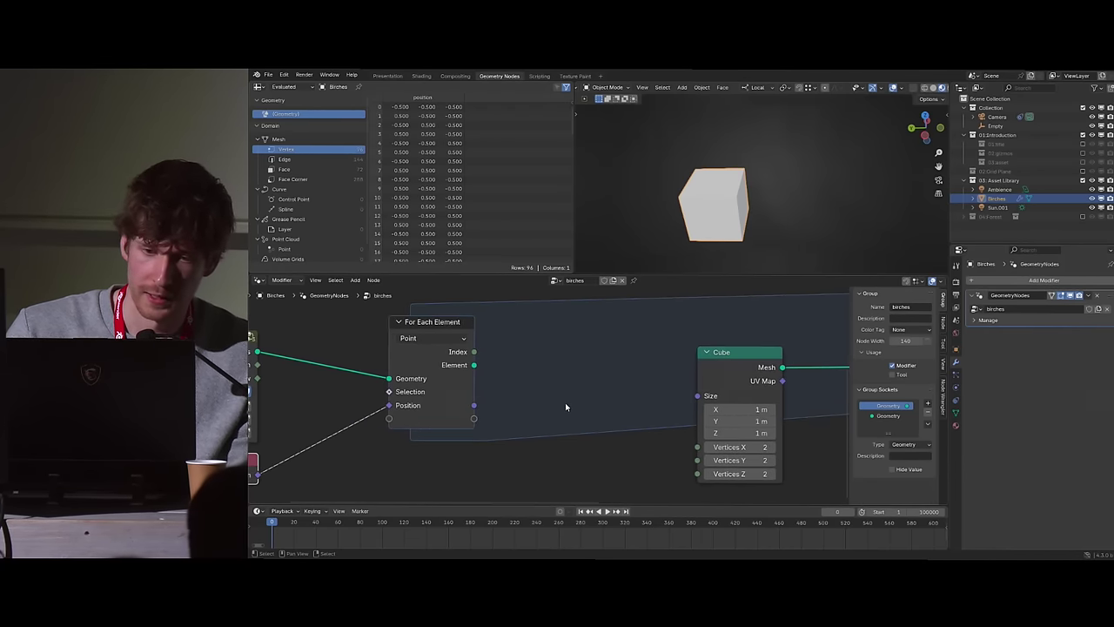
scroll(566, 406, down, 2)
middle_drag(587, 410, 532, 412)
click(399, 343)
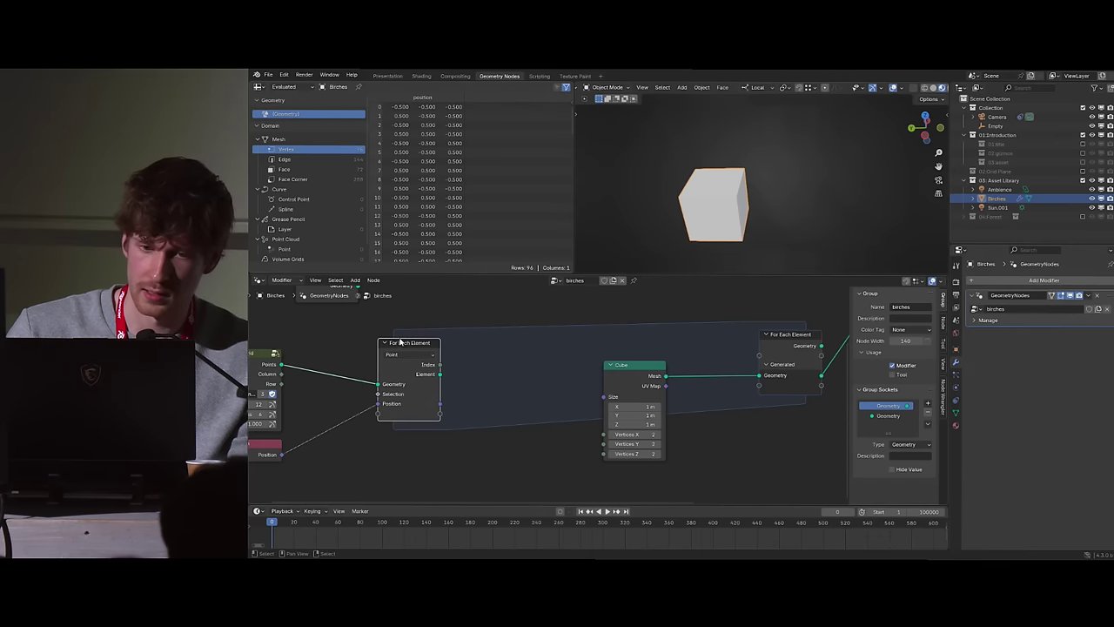
scroll(425, 411, up, 3)
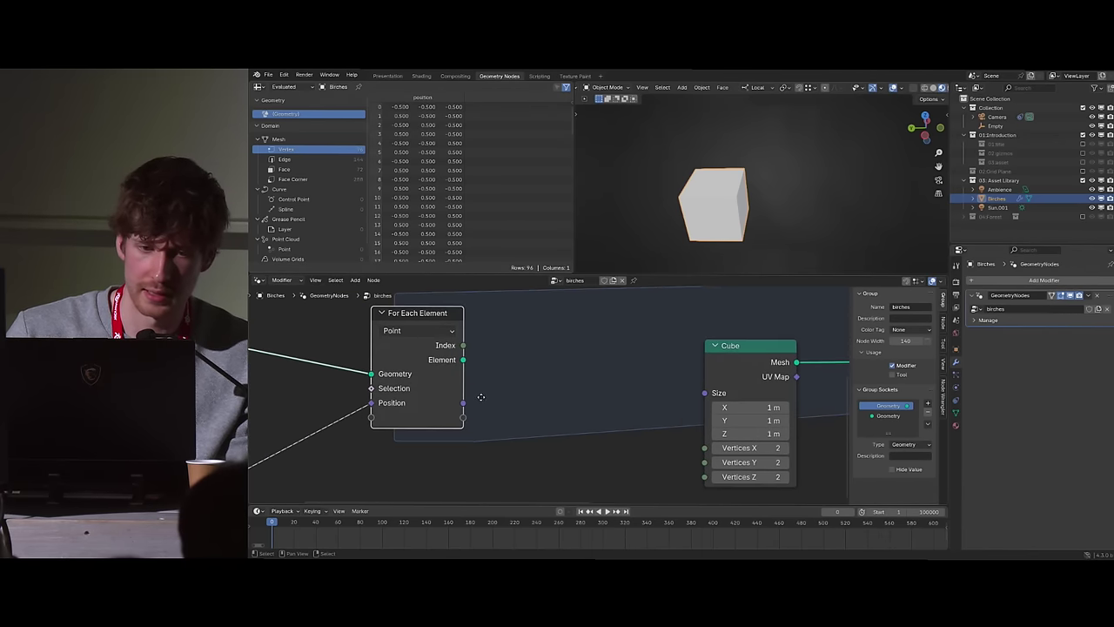
middle_drag(459, 373, 492, 363)
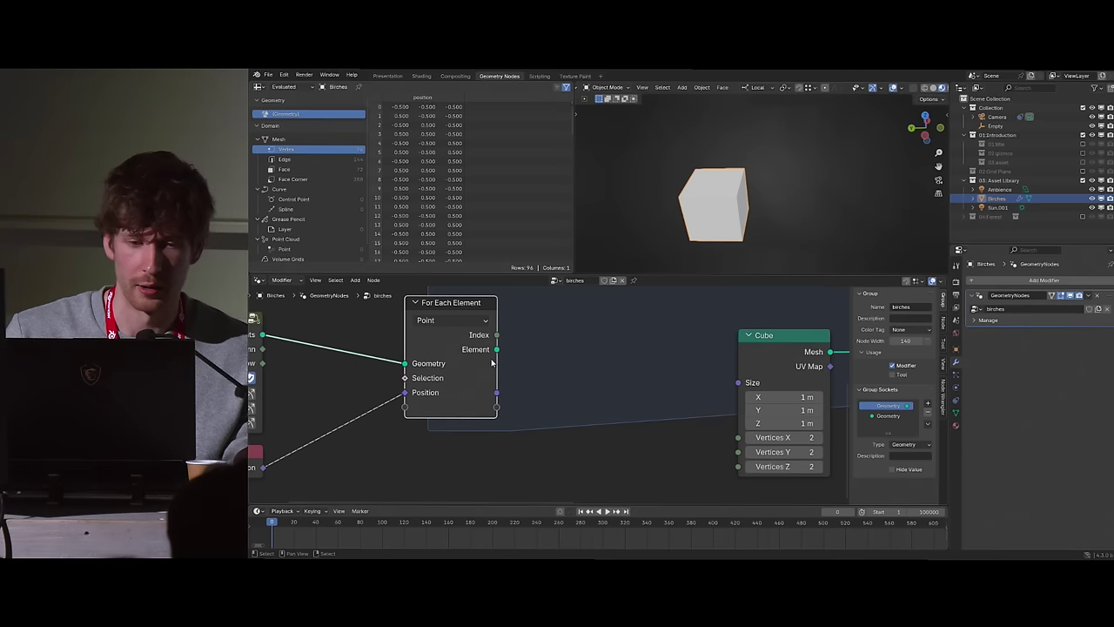
drag(498, 394, 570, 412)
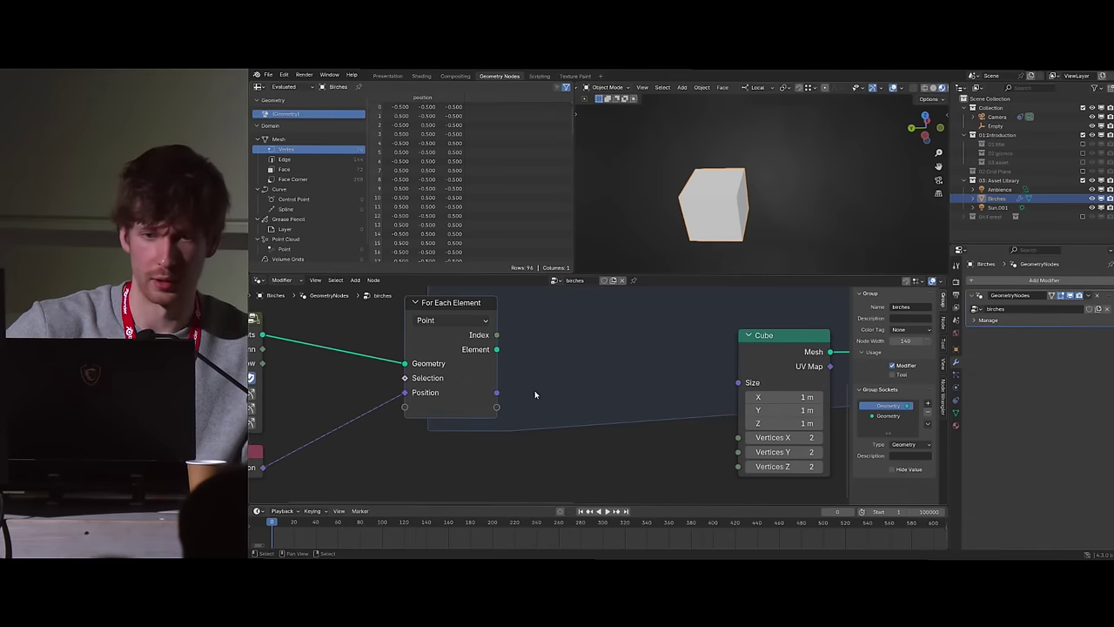
scroll(473, 406, down, 4)
Move the Cube node closer to the zone's starting node to free space behind it
key(b)
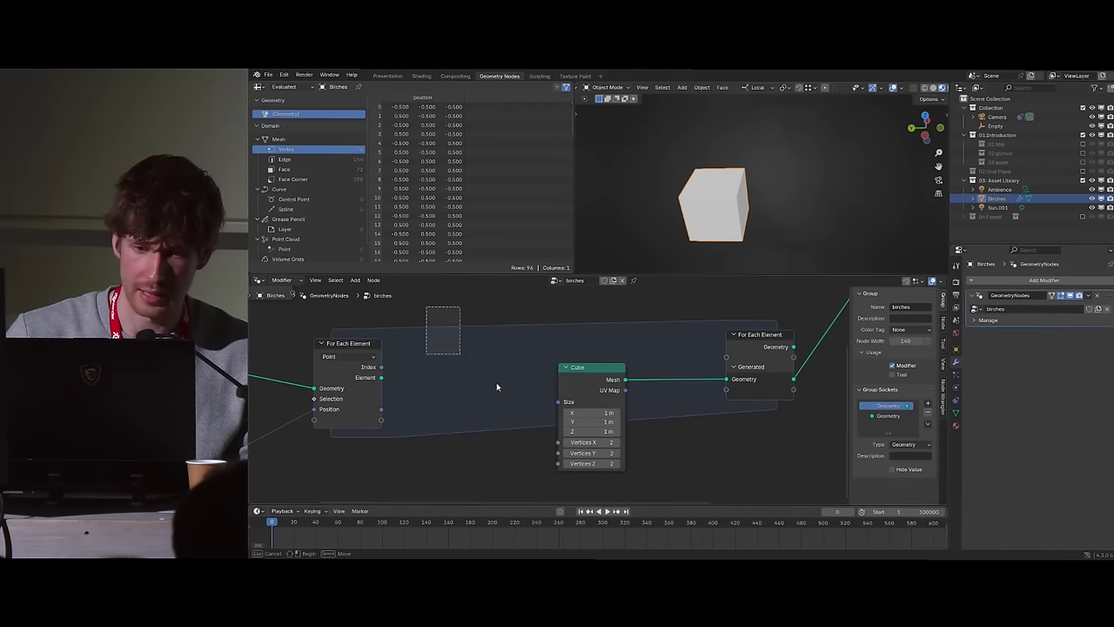
drag(496, 387, 705, 495)
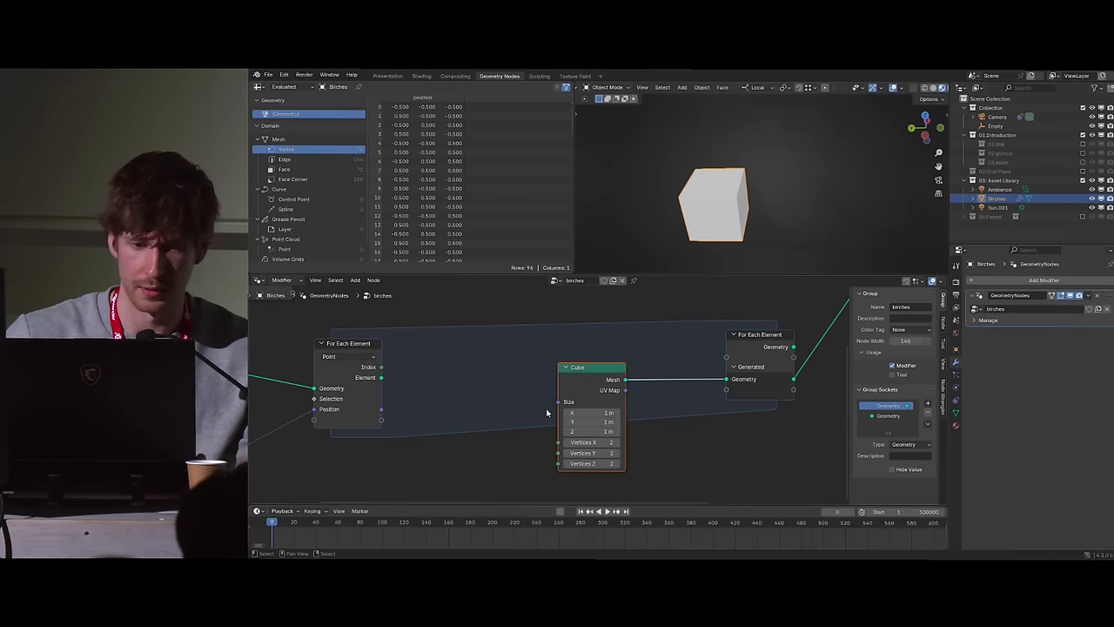
drag(584, 365, 476, 362)
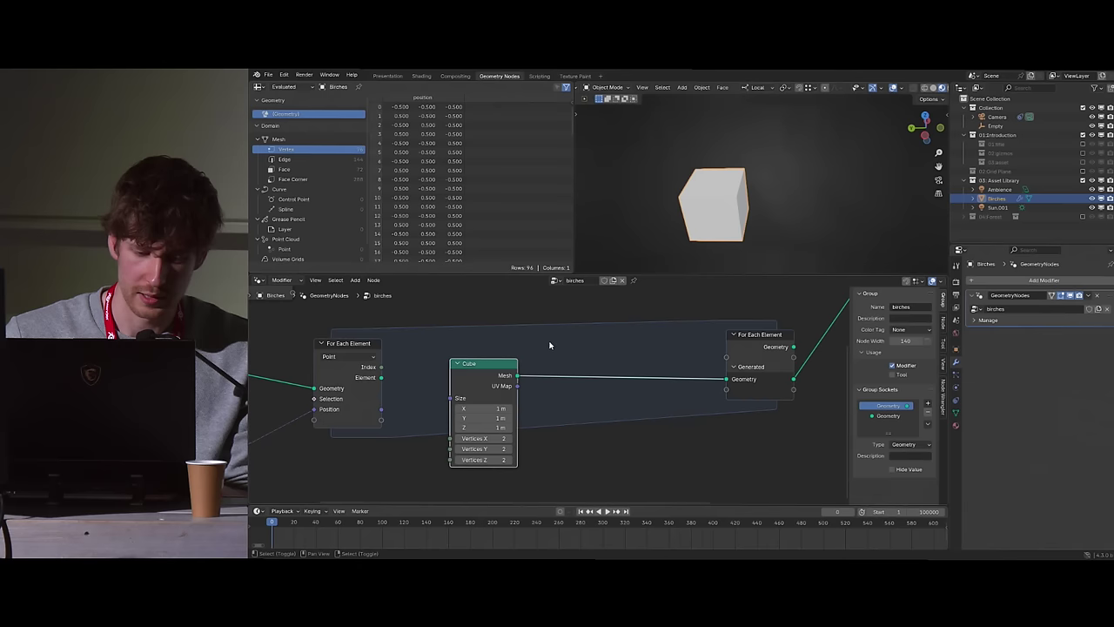
Insert a Transform Geometry node between the Cube's Mesh output and the zone's Generated Geometry input
key(shift+a)
text(tr)
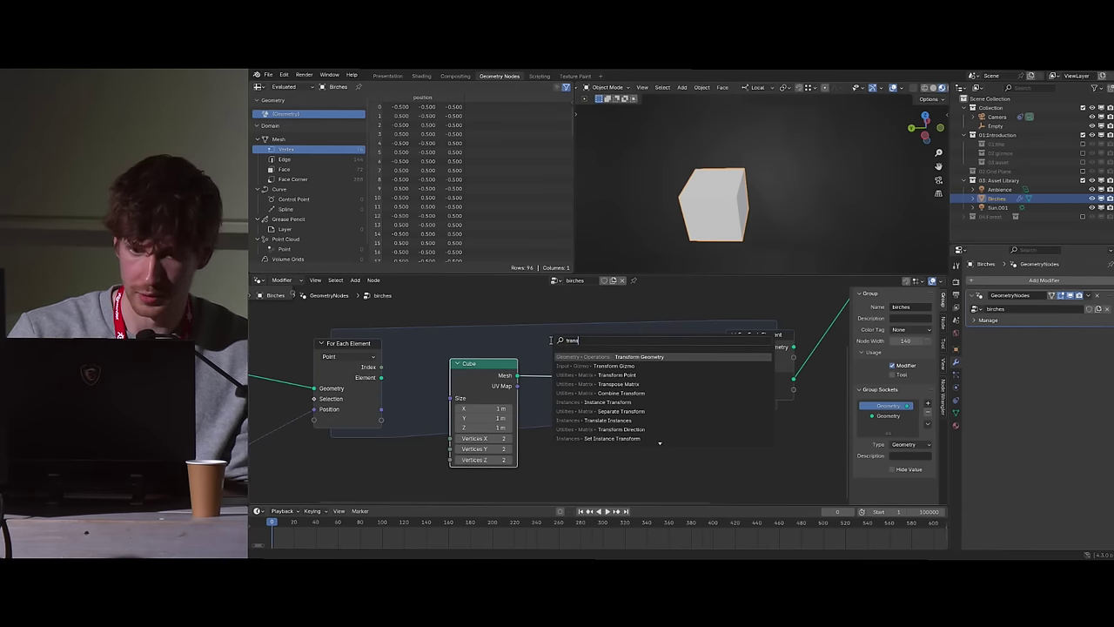
text(ans)
key(Return)
click(586, 352)
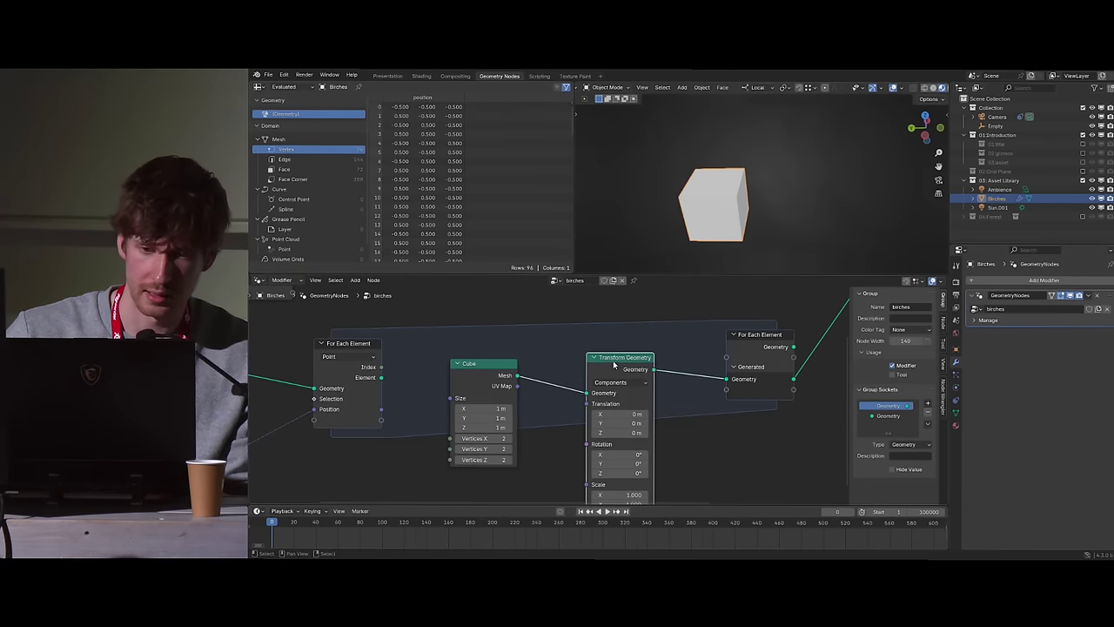
drag(612, 362, 601, 353)
Connect the zone's per-element Position output to the Transform Geometry node's Translation
middle_drag(522, 406, 598, 385)
scroll(598, 382, up, 3)
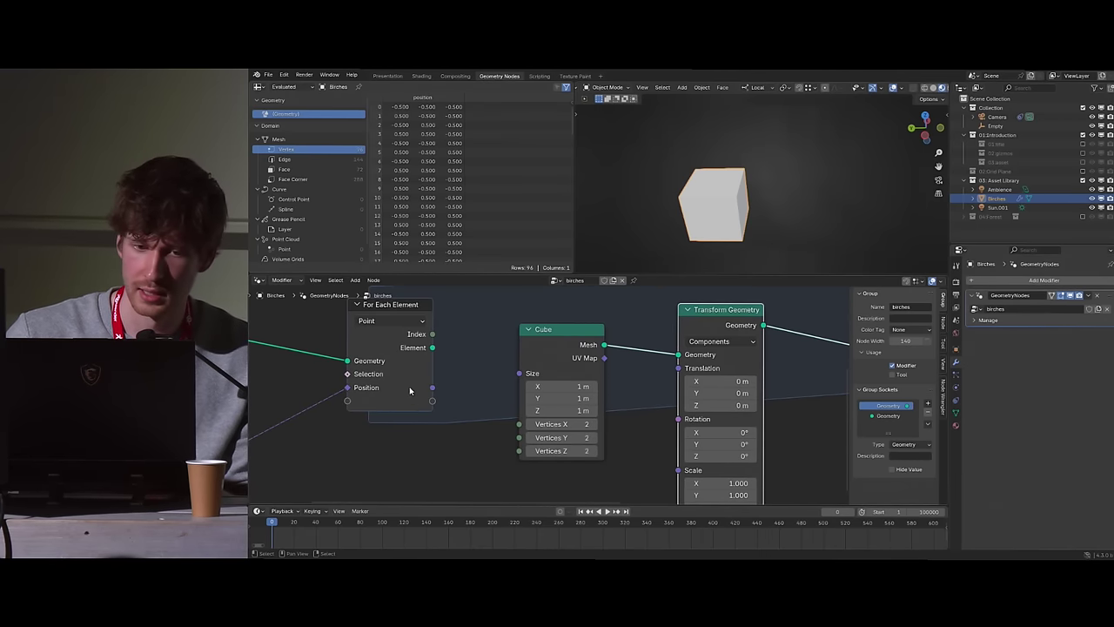
click(432, 393)
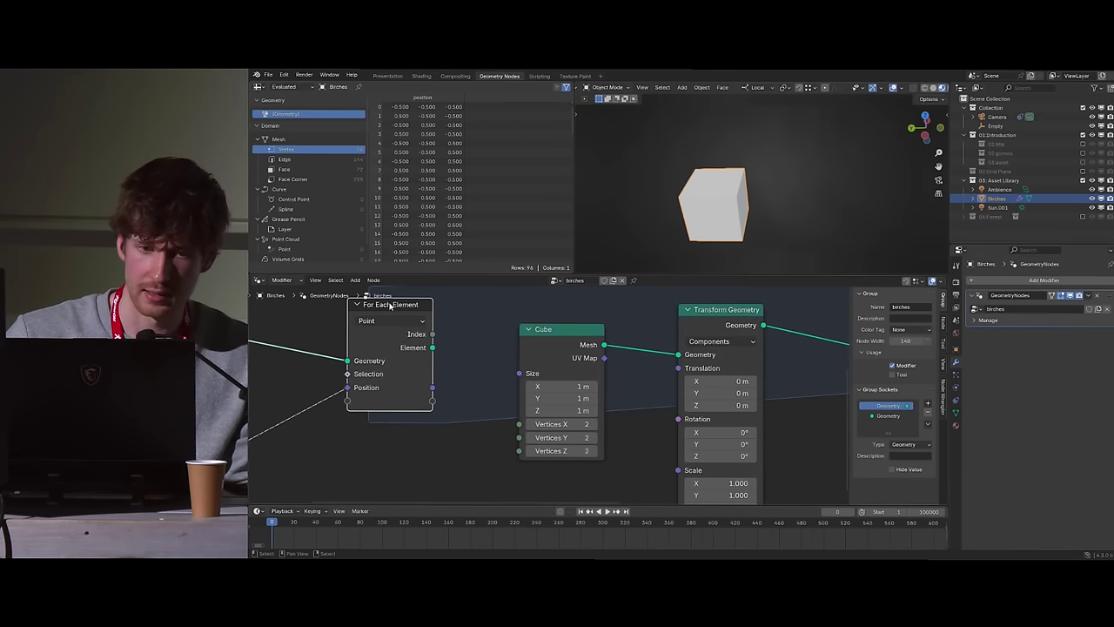
drag(430, 391, 681, 369)
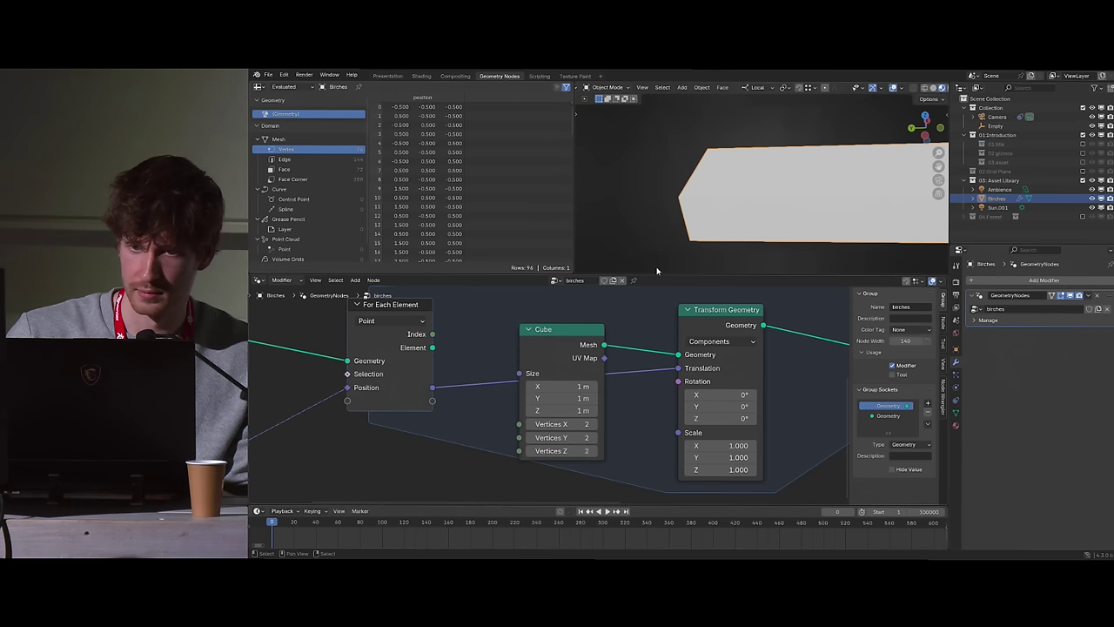
Set the Cube's size to 0.47 m on X, Y and Z and frame the grid of cubes in the viewport
drag(576, 387, 522, 410)
mouse_move(739, 189)
middle_down()
mouse_move(784, 219)
mouse_move(725, 215)
mouse_move(749, 209)
middle_up()
scroll(391, 376, down, 3)
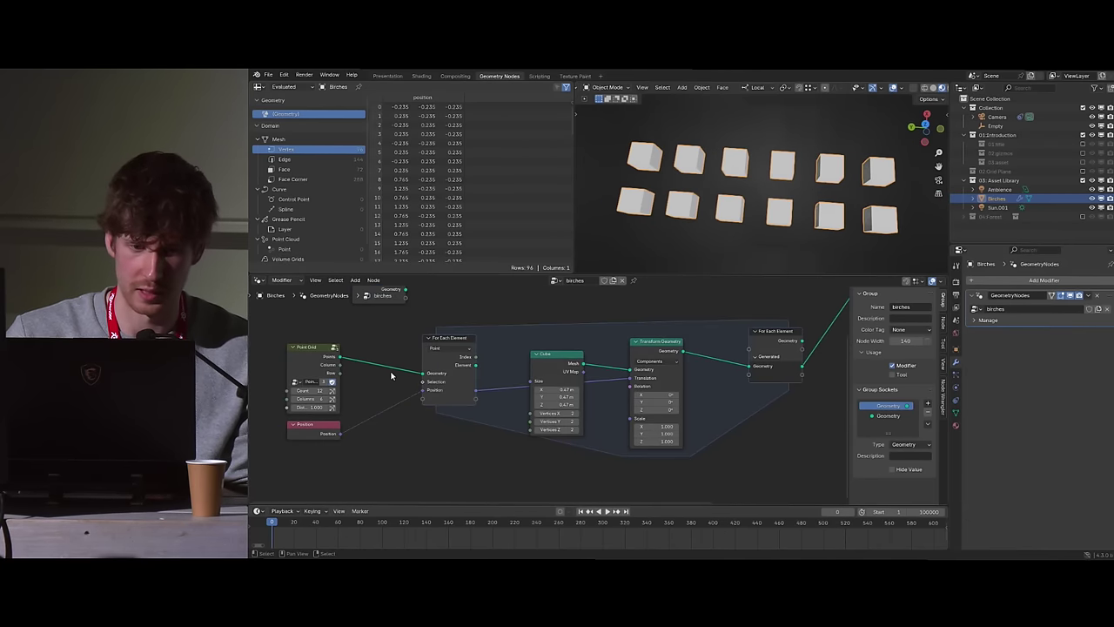
Inspect the Cube and Transform Geometry nodes in the zone and the cubes they generate in the viewport
middle_drag(391, 377, 463, 406)
mouse_move(390, 421)
mouse_down()
mouse_move(413, 420)
mouse_move(382, 420)
mouse_move(408, 421)
mouse_move(391, 421)
mouse_up()
middle_drag(635, 361, 520, 360)
drag(531, 353, 614, 424)
scroll(616, 424, up, 3)
middle_drag(608, 436, 586, 392)
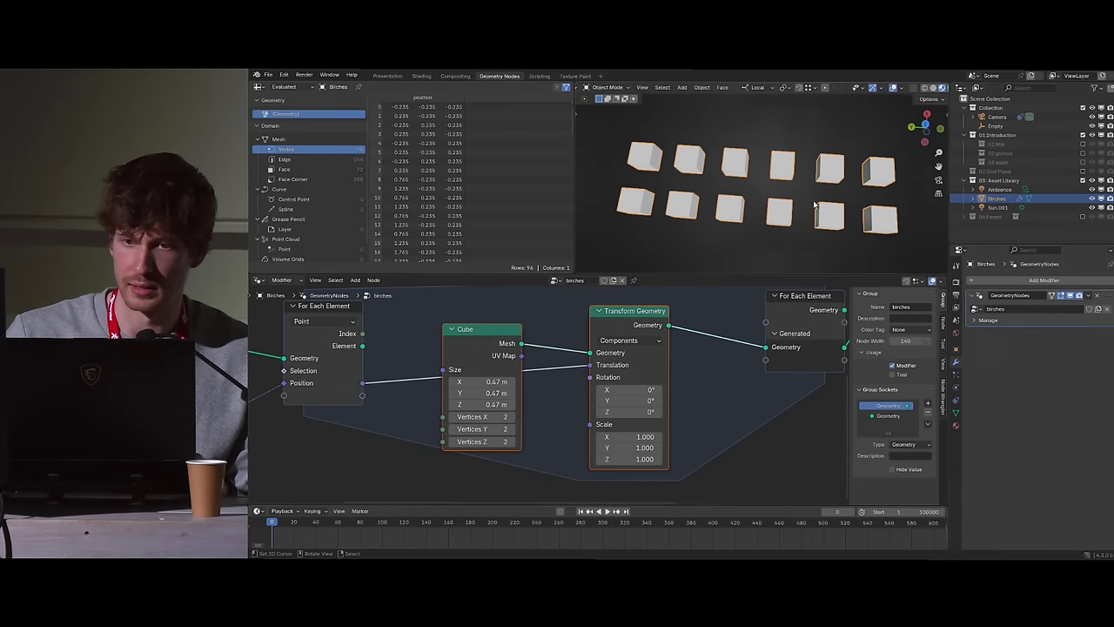
middle_drag(756, 209, 746, 185)
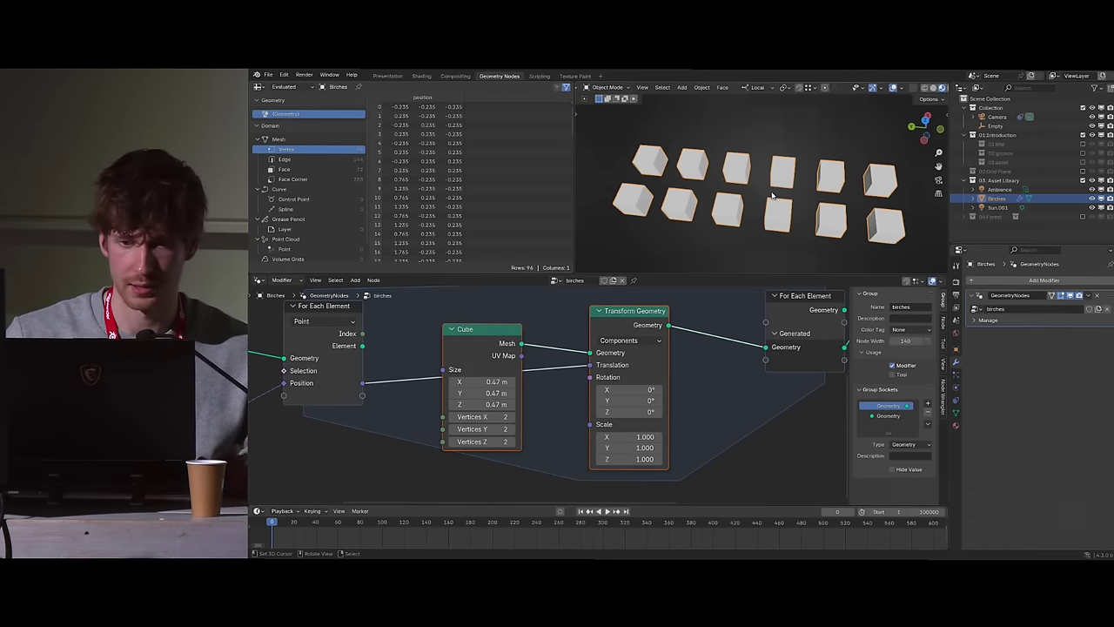
scroll(602, 375, down, 2)
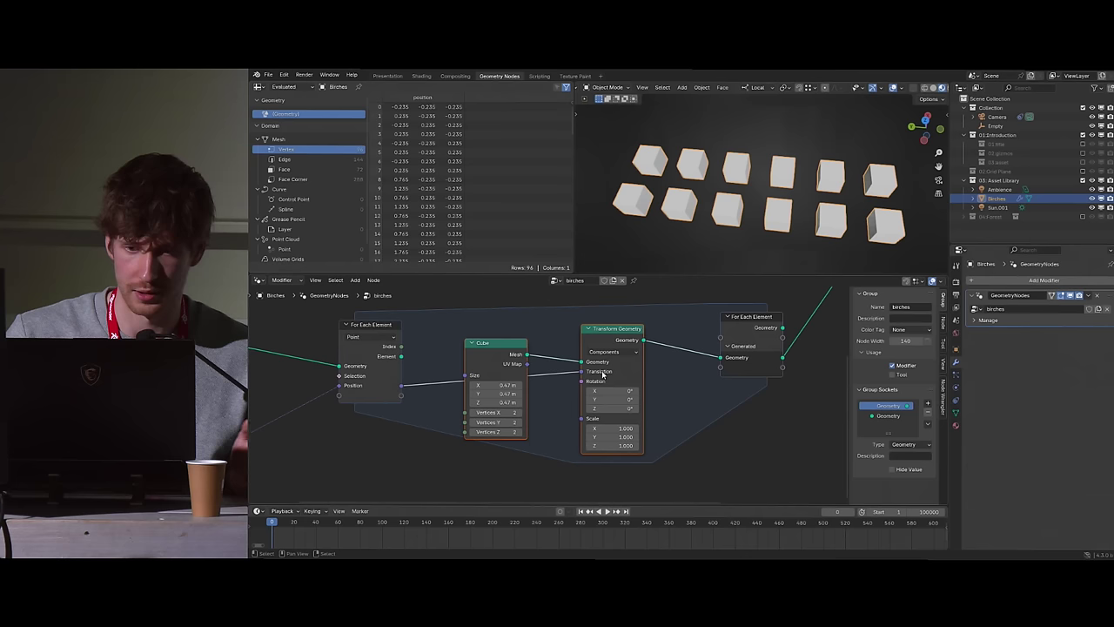
Review the zone's ending For Each Element node and trace the setup back to the Point Grid node
click(528, 322)
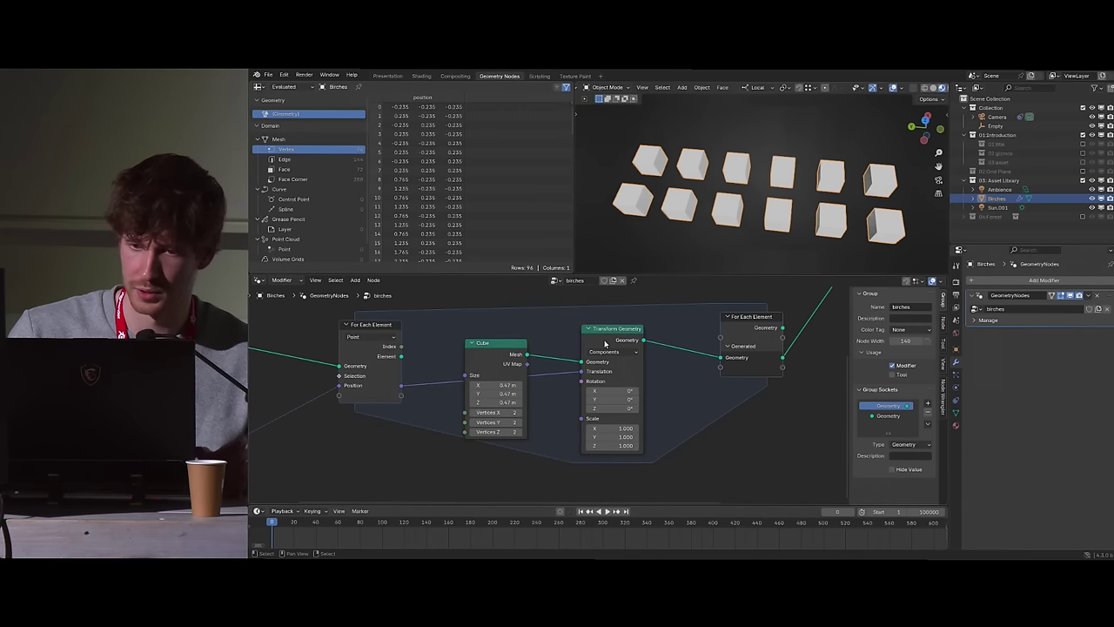
drag(748, 324, 709, 326)
right_click(712, 321)
middle_drag(743, 343, 692, 358)
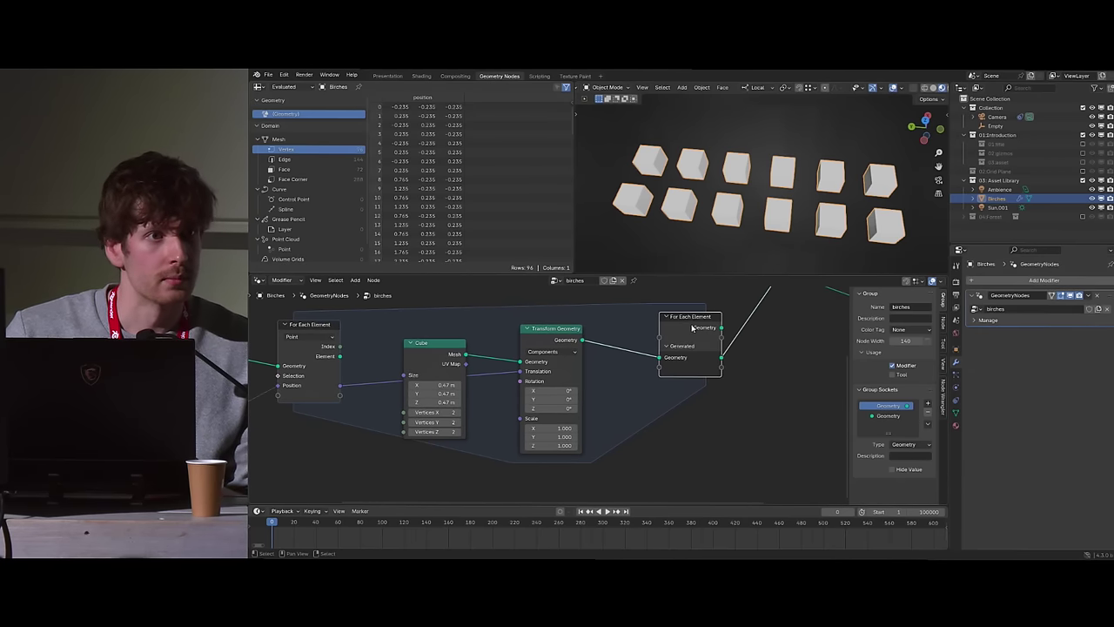
scroll(549, 425, down, 5)
middle_drag(305, 376, 450, 376)
scroll(542, 397, up, 2)
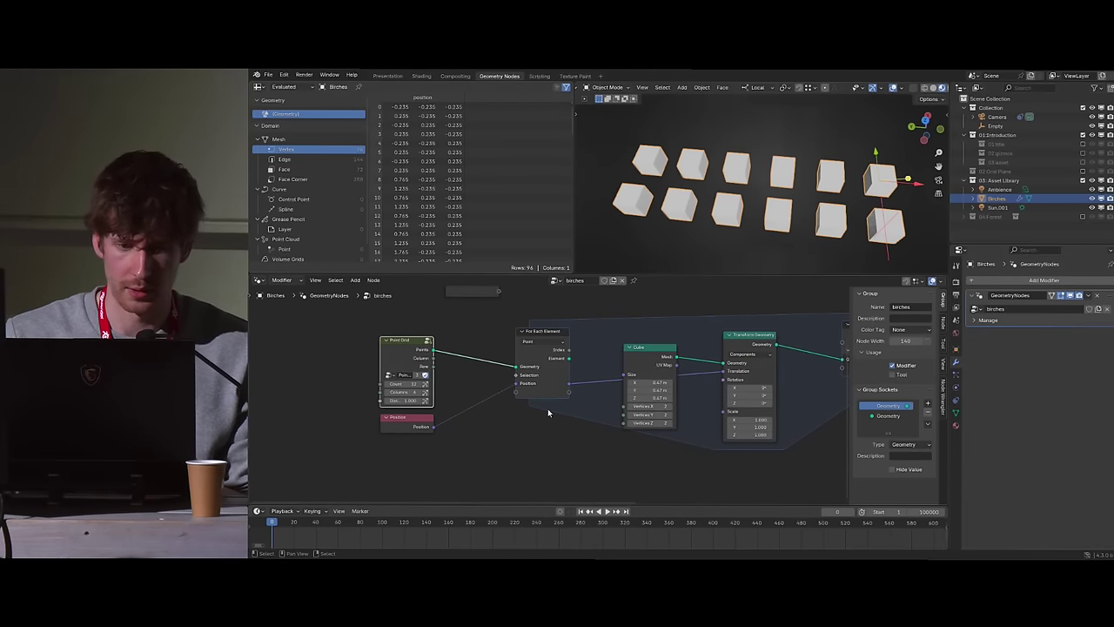
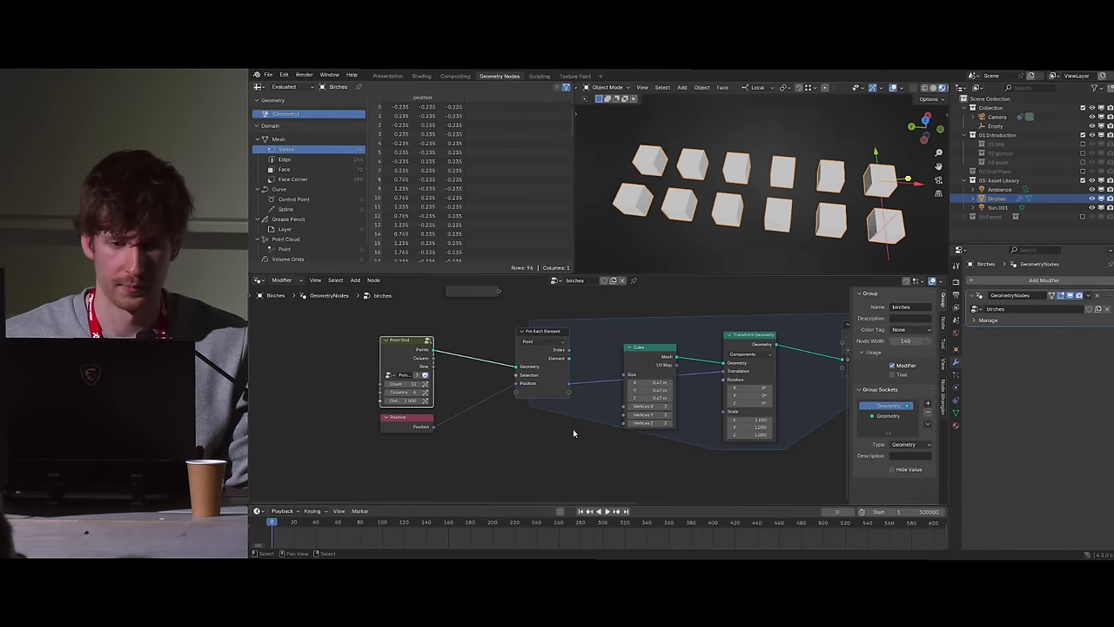
Cut the Point Grid link and feed the For Each Element Geometry input from a new Grid mesh node instead
ctrl+right_drag(476, 351, 473, 384)
key(shift+a)
click(463, 352)
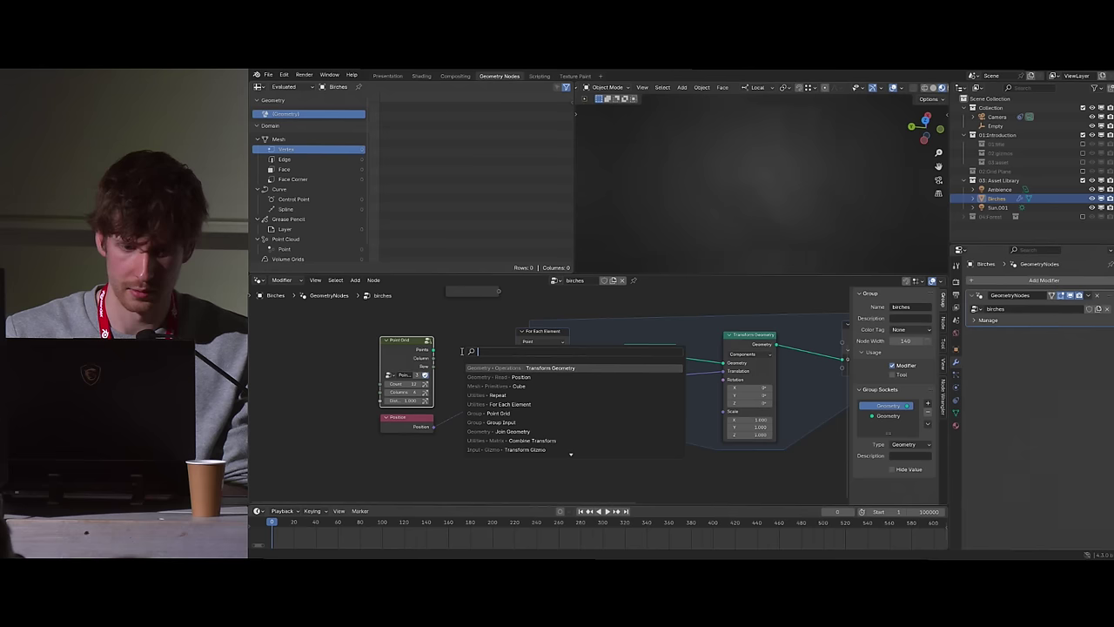
text(grid)
key(Return)
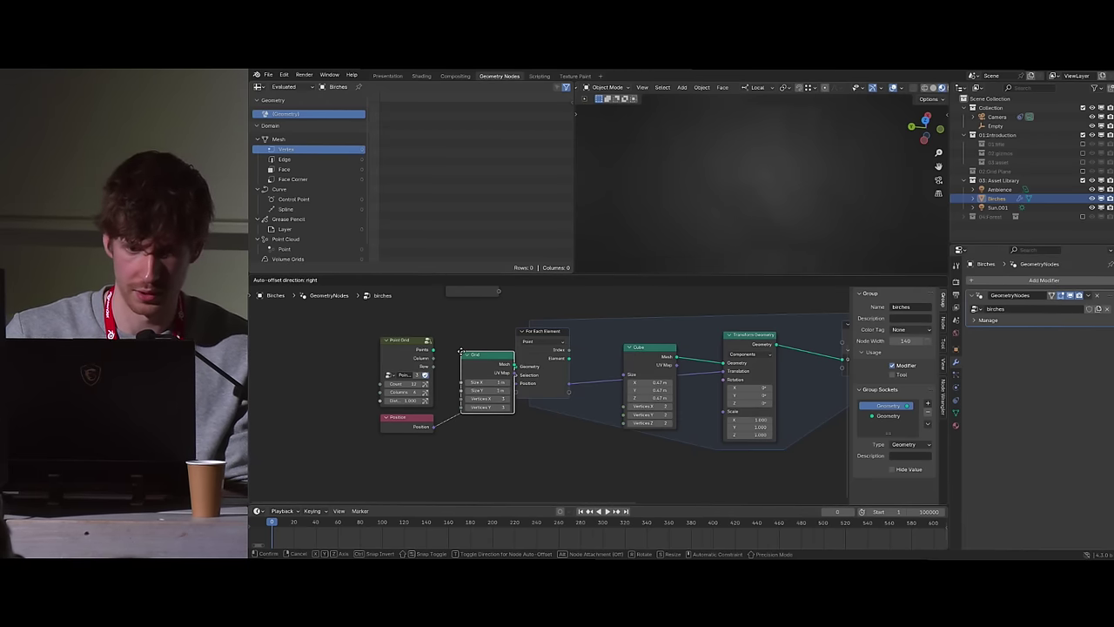
click(293, 339)
drag(346, 349, 518, 368)
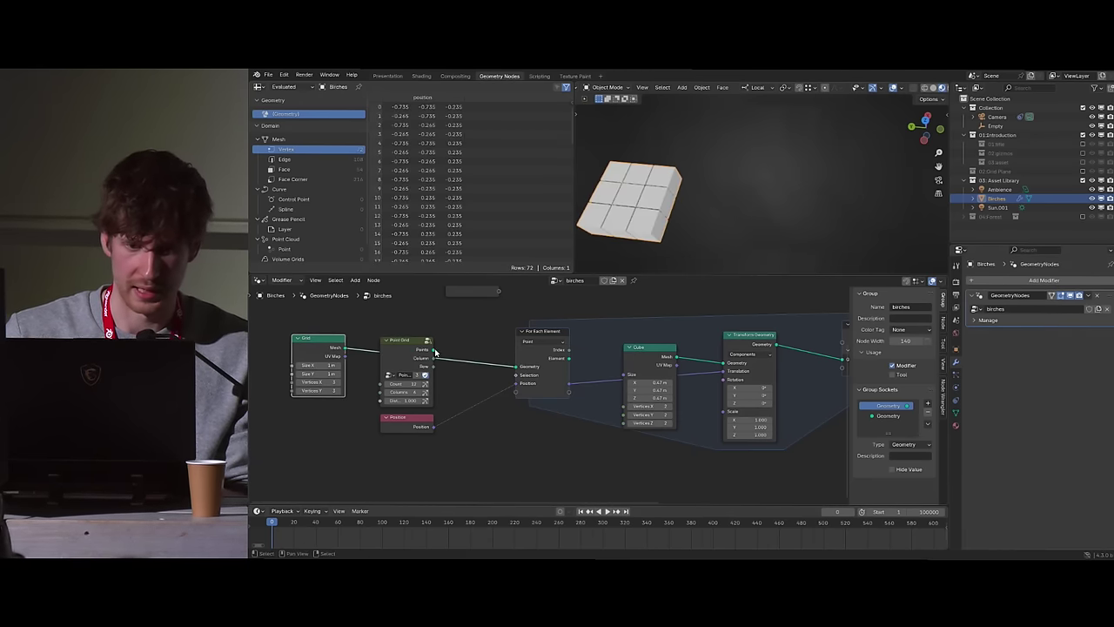
Move the Point Grid node aside and set the Grid node's Size X and Size Y to 2.13 m
drag(413, 354, 262, 487)
drag(318, 365, 319, 391)
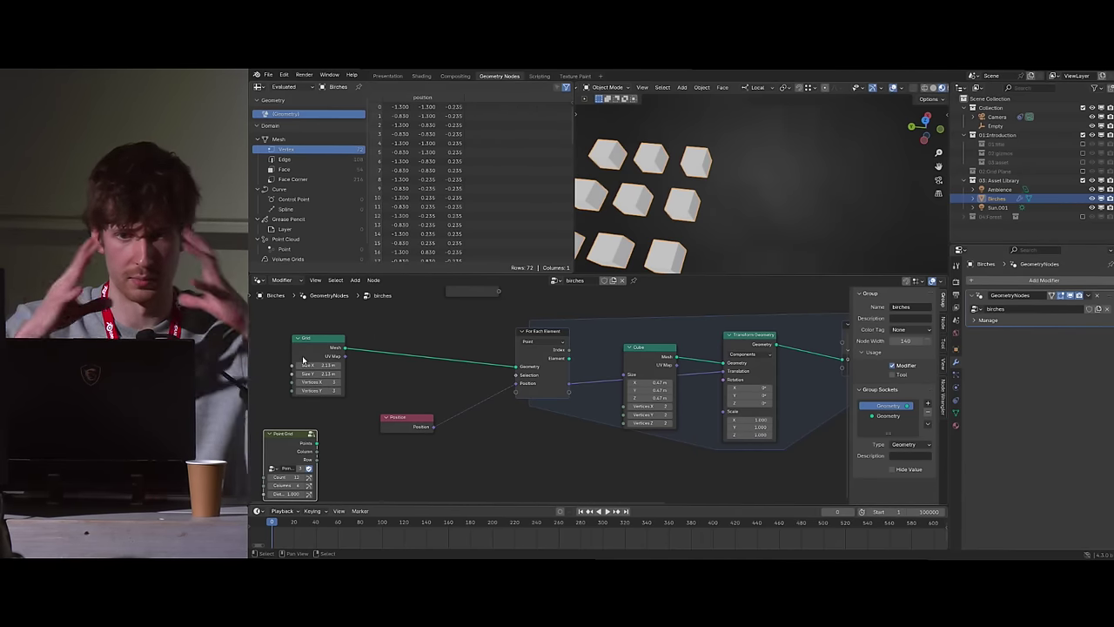
click(316, 350)
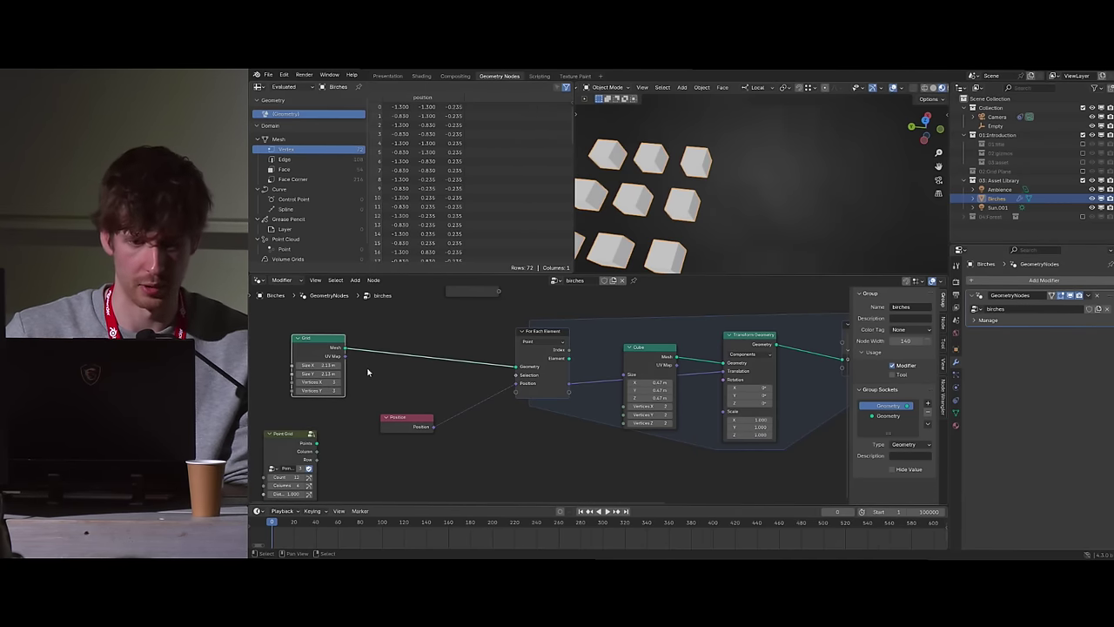
Open the Point Grid group, reposition its separate lower cluster of nodes, and return to the birches node tree
click(294, 442)
scroll(521, 392, down, 15)
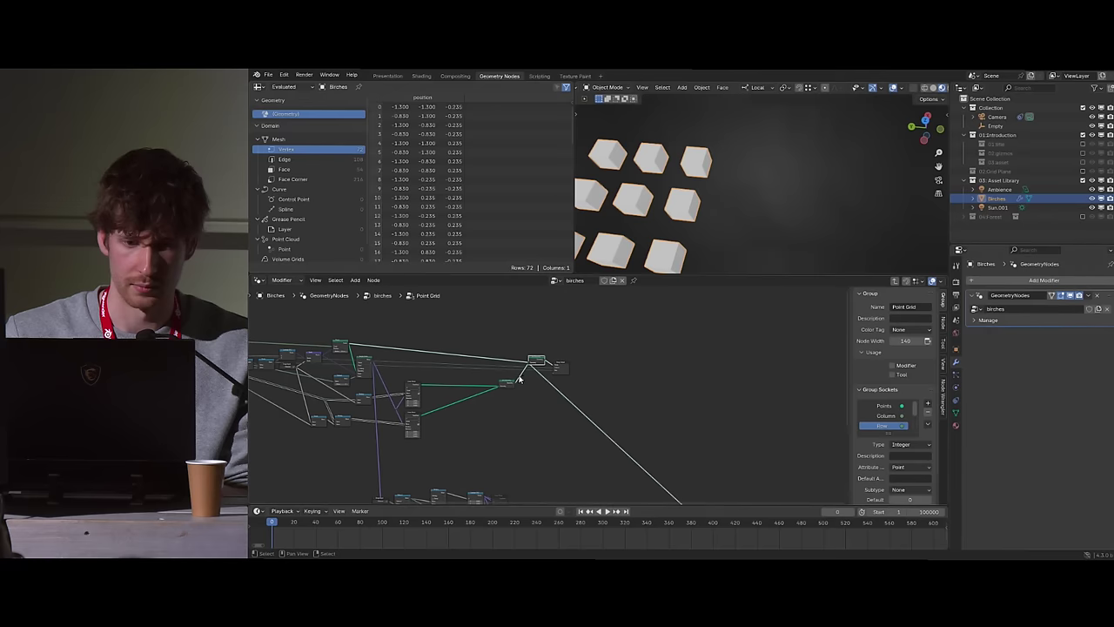
scroll(493, 430, up, 6)
drag(439, 443, 637, 512)
key(g)
click(555, 485)
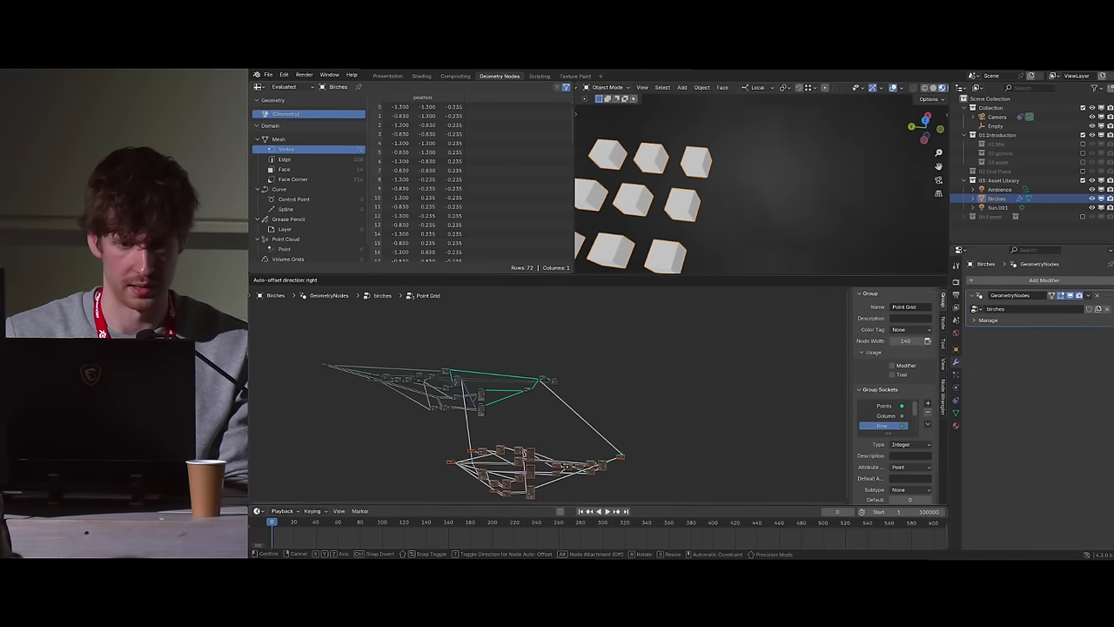
key(Tab)
scroll(500, 398, up, 6)
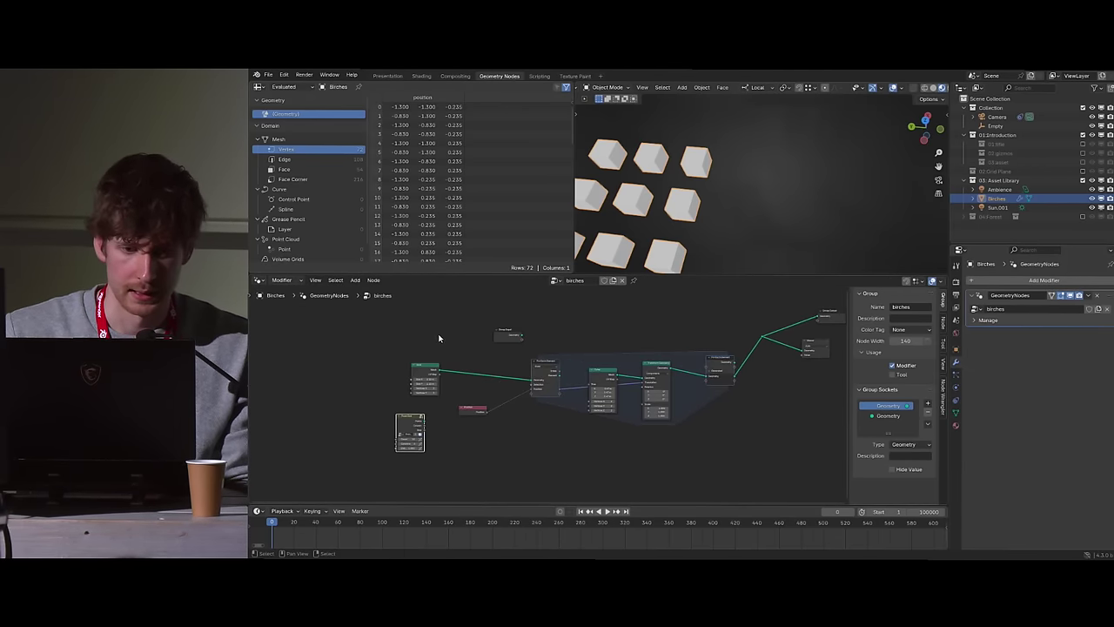
Delete the Grid node and feed the For Each Element Geometry input from the Point Grid's Points output again
click(425, 371)
key(x)
click(415, 415)
drag(415, 414, 518, 369)
scroll(494, 364, up, 7)
middle_drag(669, 365, 500, 377)
scroll(615, 376, down, 3)
scroll(688, 378, up, 5)
scroll(644, 374, down, 2)
scroll(566, 379, up, 1)
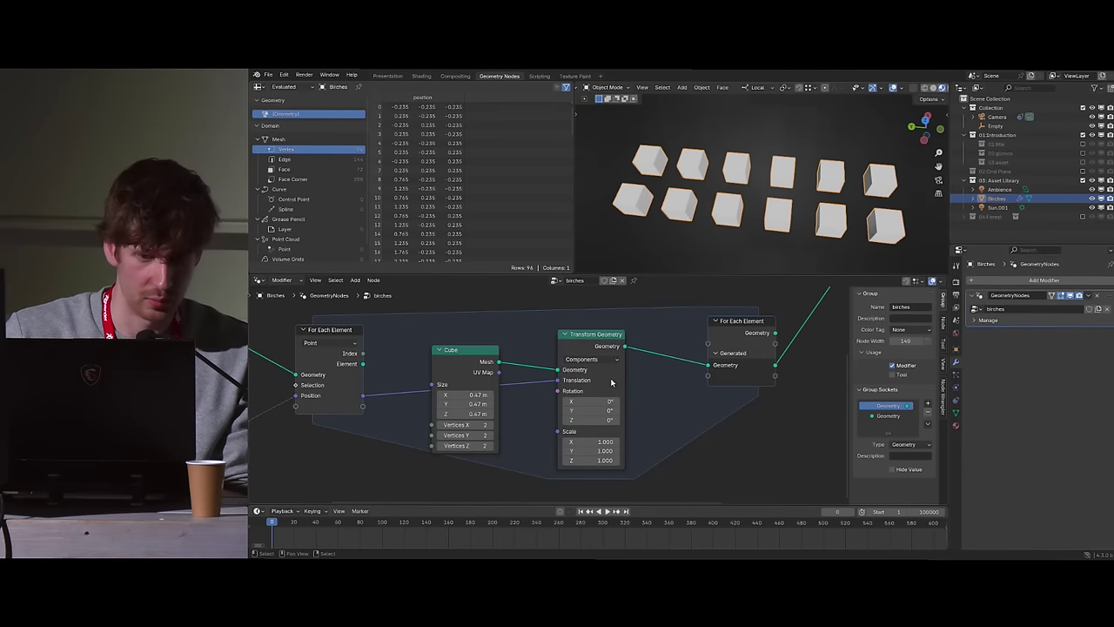
Reposition the zone's starting For Each Element node and the Point Grid node to tidy the layout
drag(323, 337, 346, 323)
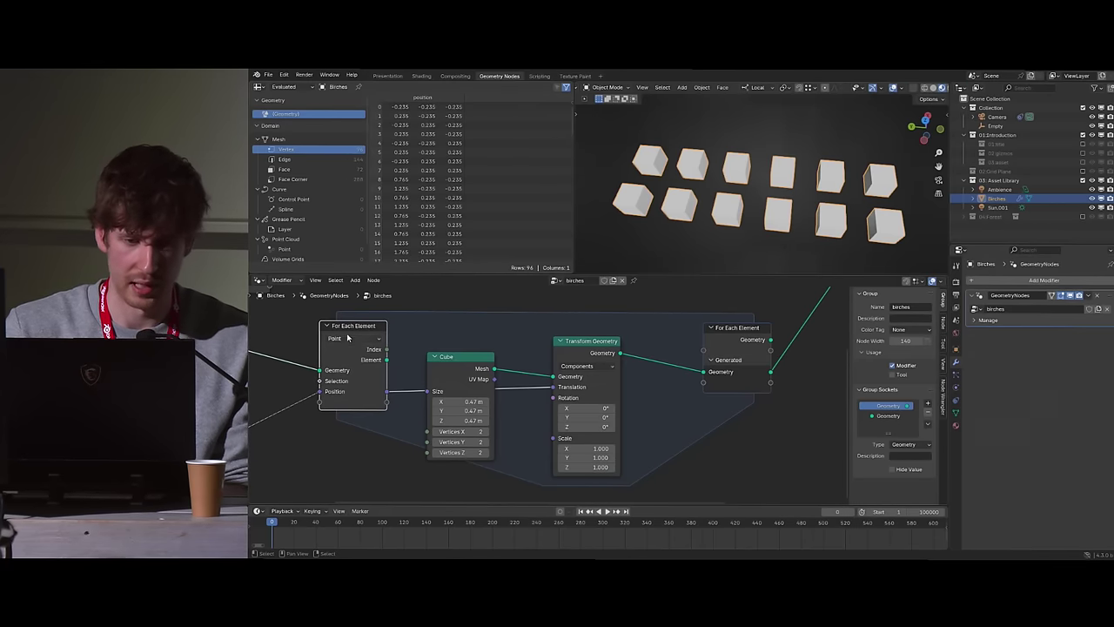
middle_drag(343, 347, 358, 352)
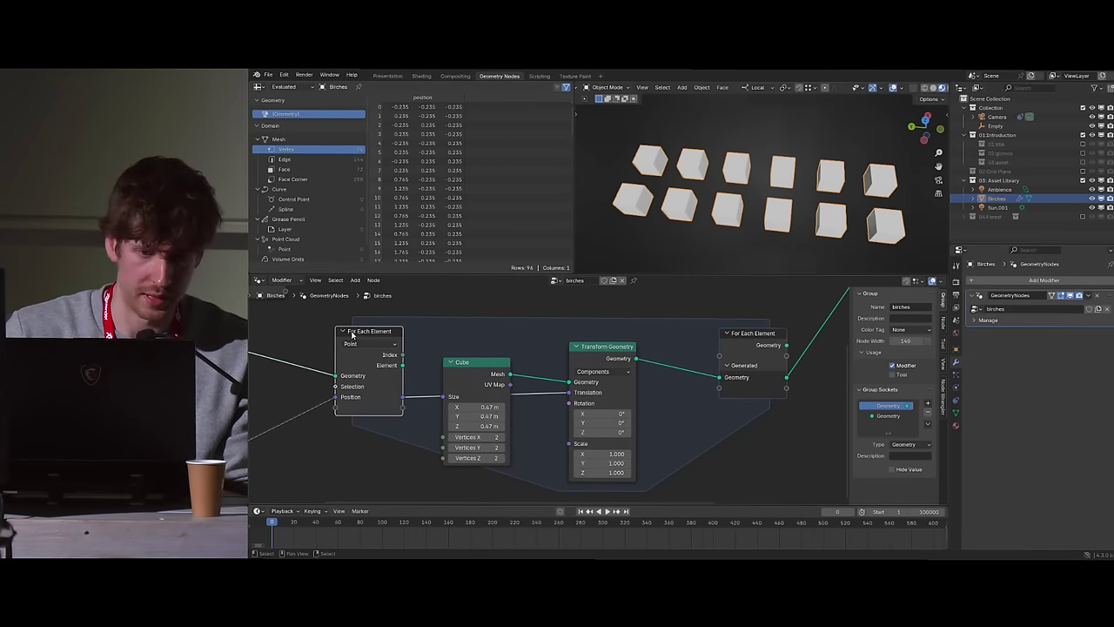
click(363, 318)
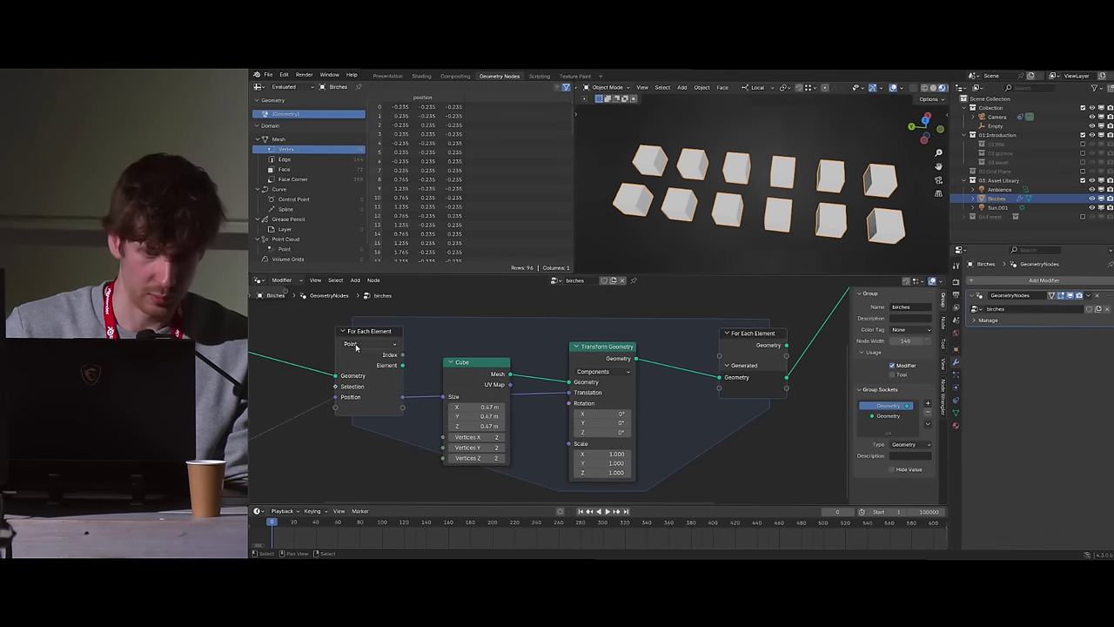
middle_drag(306, 335, 385, 339)
drag(296, 350, 335, 364)
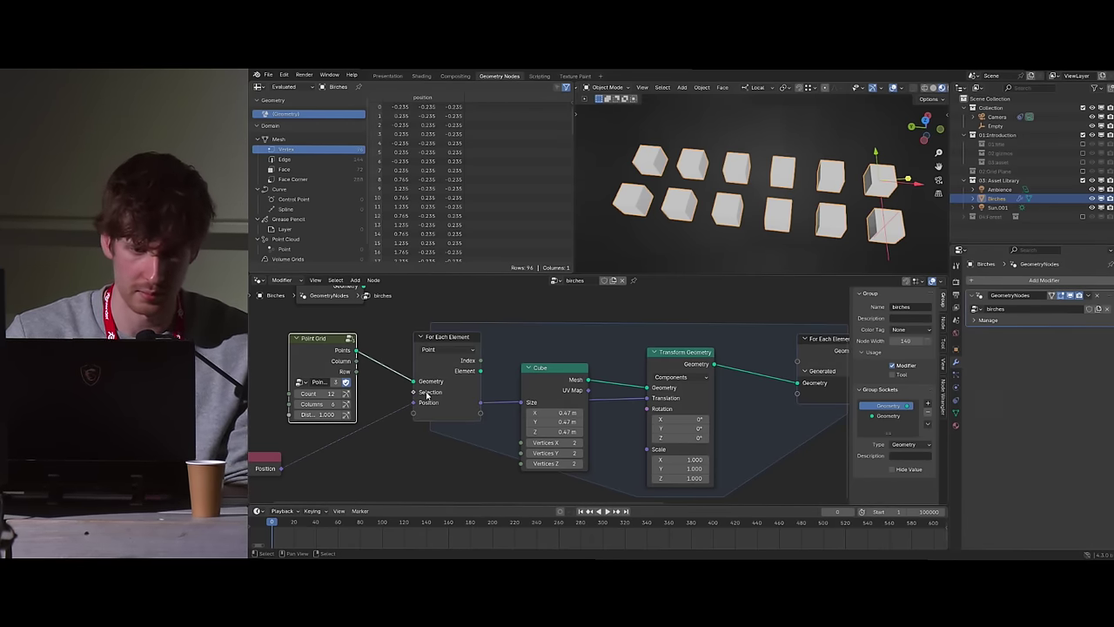
drag(328, 358, 318, 354)
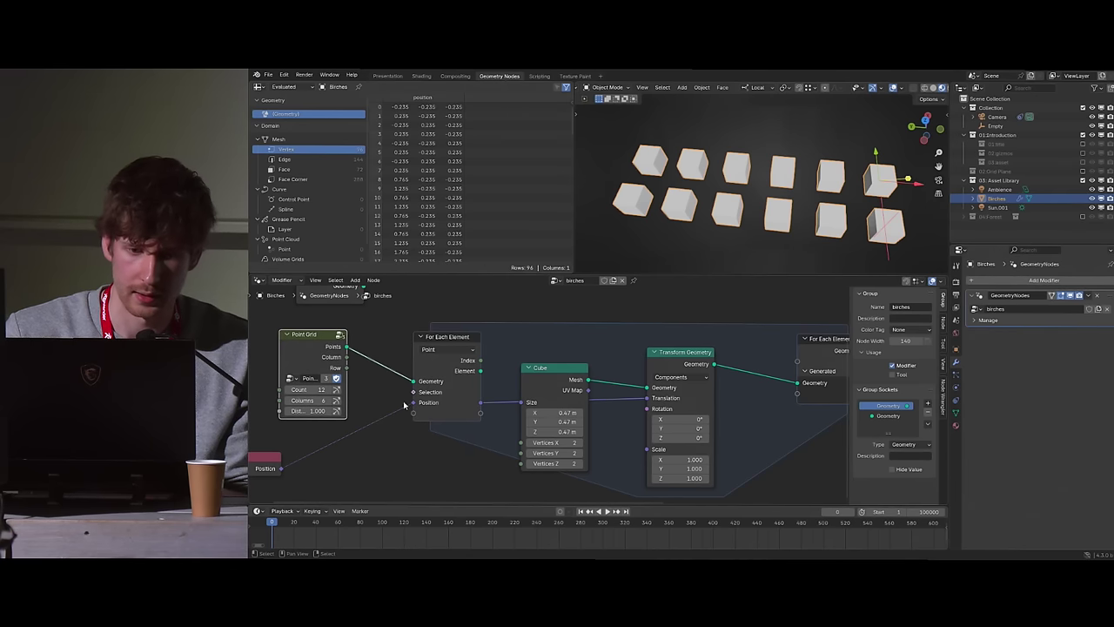
Examine the starting For Each Element node's domain, its Index and Element outputs, and its Position link into the zone
middle_drag(416, 397, 456, 366)
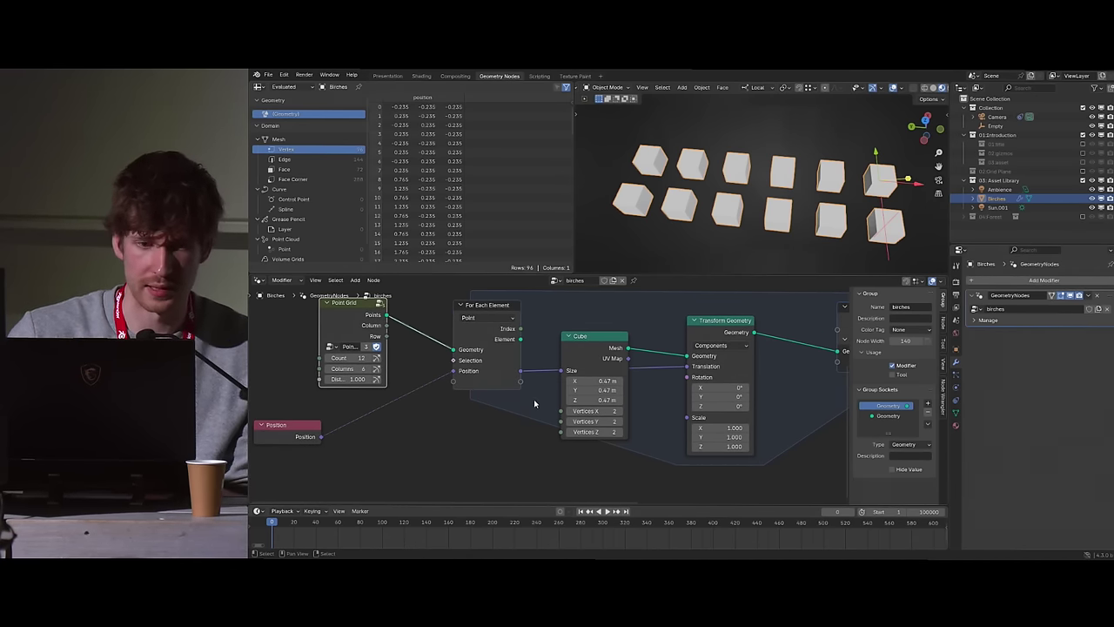
middle_drag(625, 351, 544, 374)
click(400, 356)
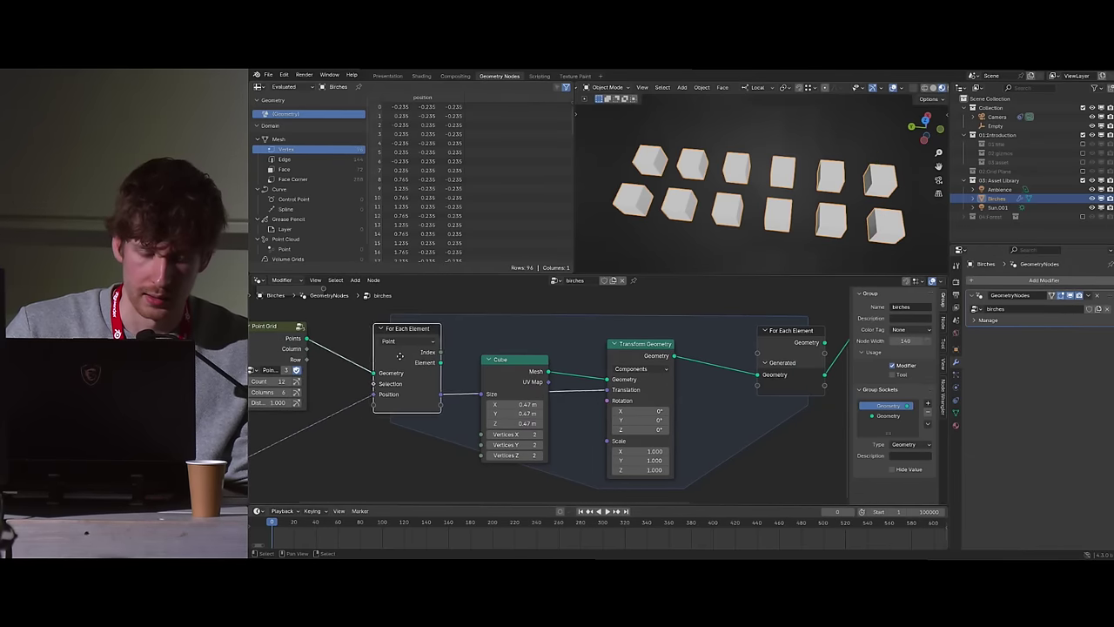
drag(400, 356, 376, 356)
right_click(376, 356)
scroll(437, 369, up, 4)
middle_drag(395, 357, 464, 384)
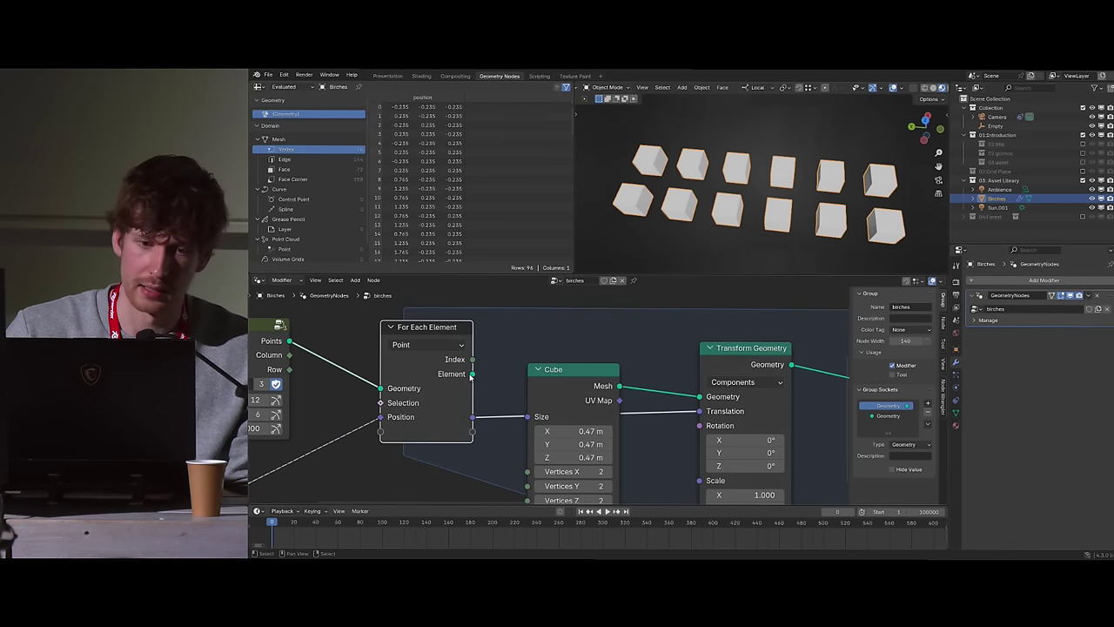
click(443, 346)
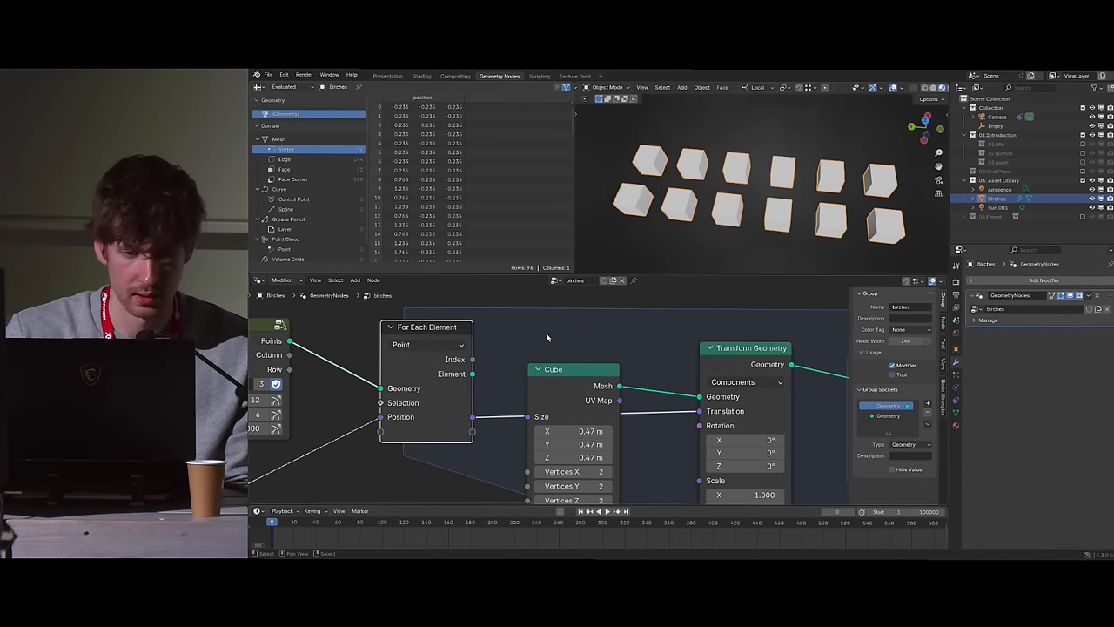
middle_drag(492, 360, 518, 362)
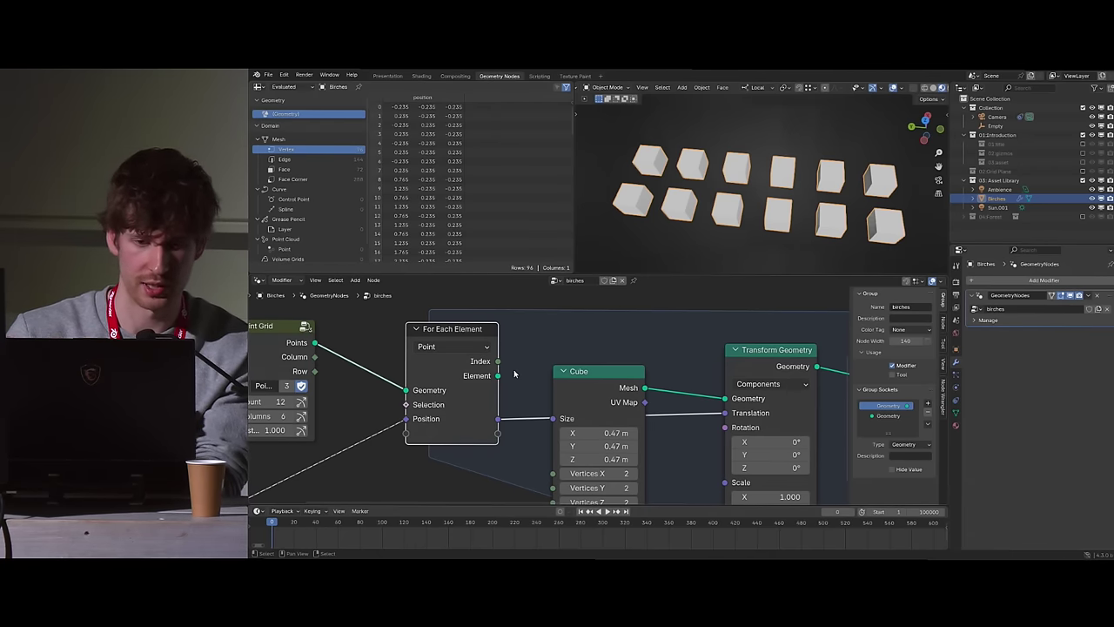
Try the Face Corner and Spline domains on the For Each Element node and return it to Point
click(451, 346)
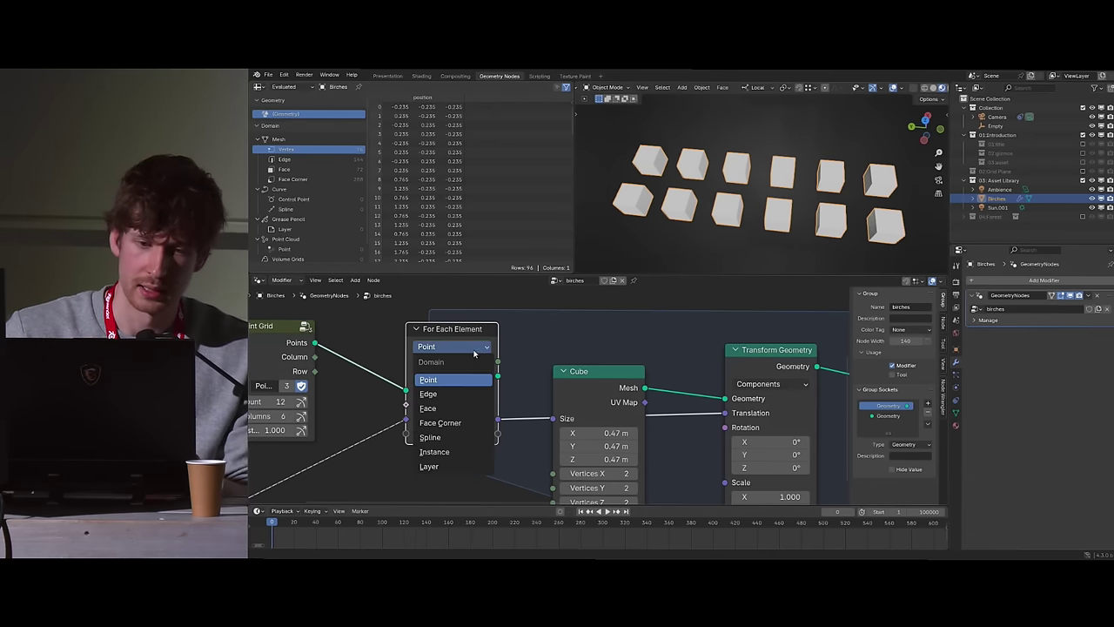
click(458, 423)
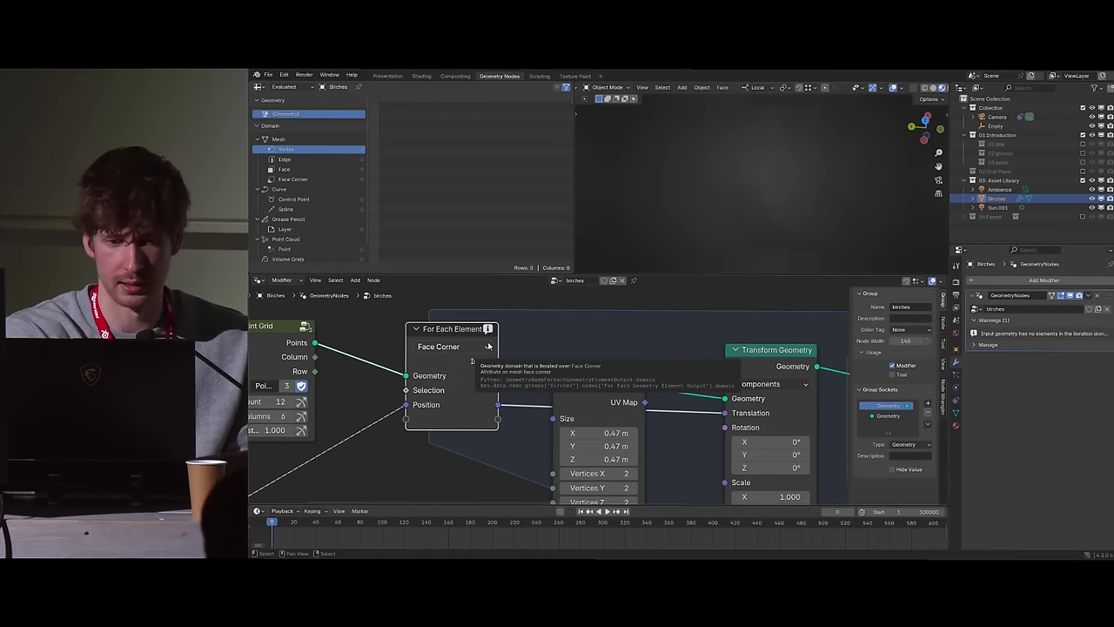
click(451, 346)
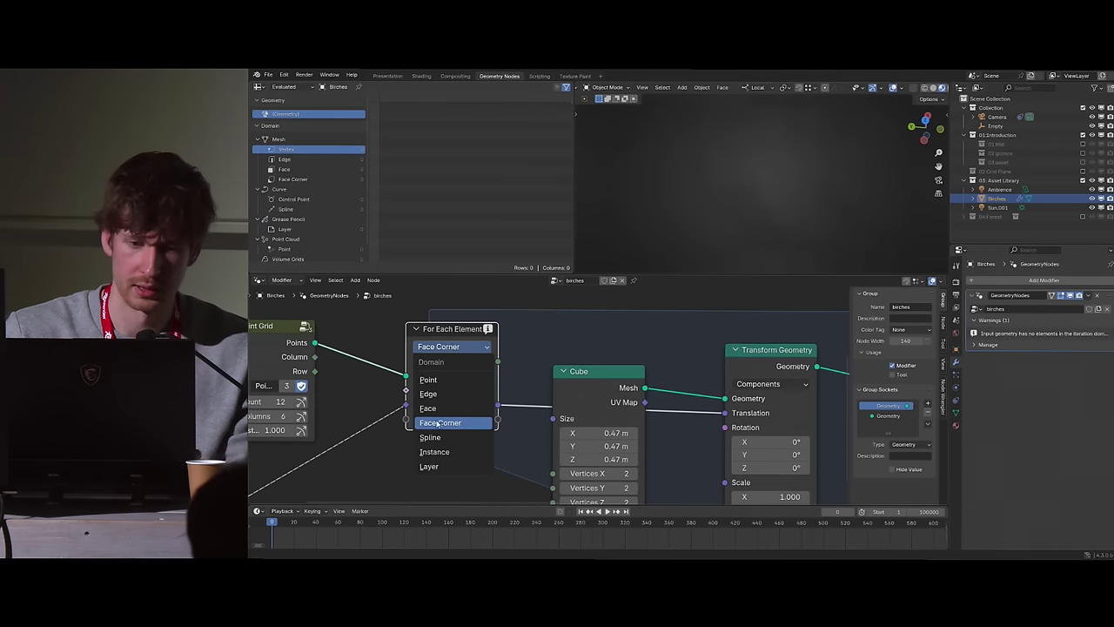
click(430, 438)
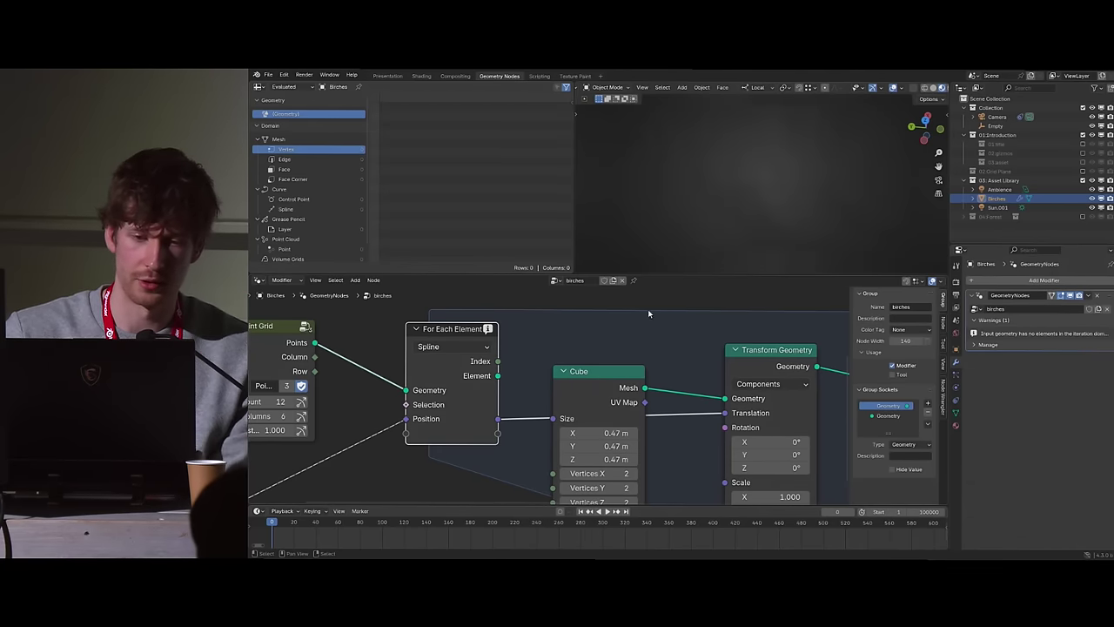
drag(498, 376, 648, 333)
right_click(648, 333)
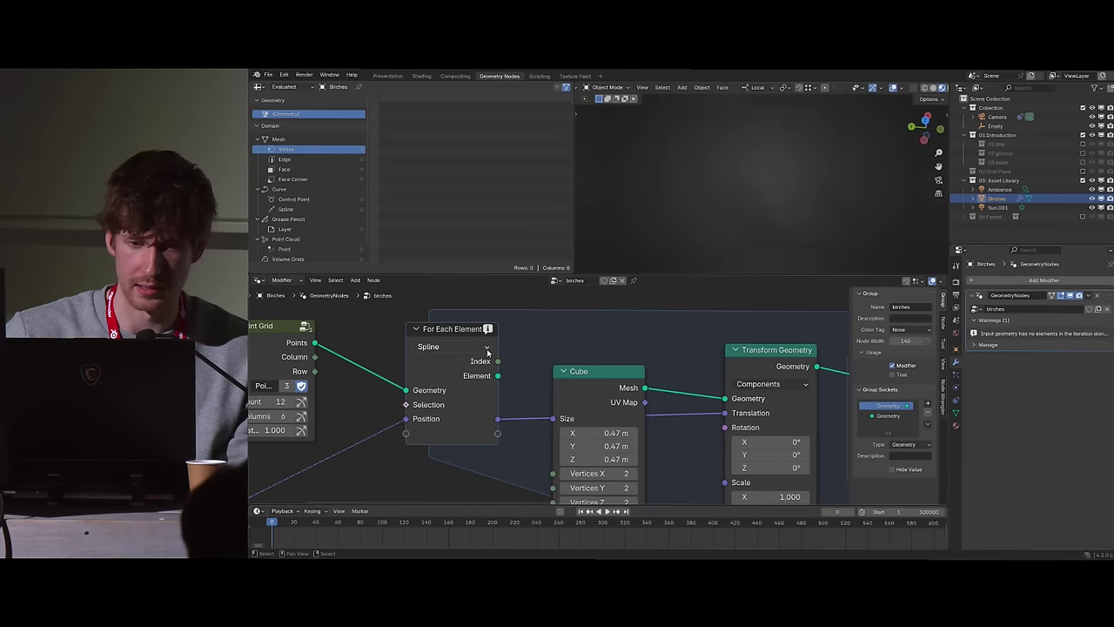
click(472, 348)
click(432, 380)
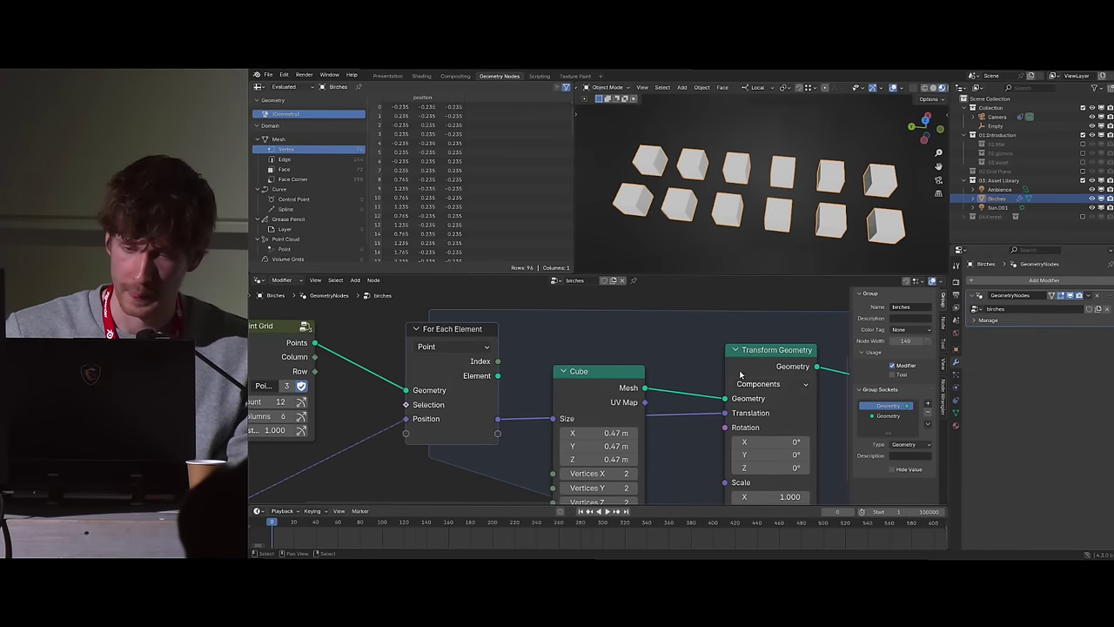
Examine the ending For Each Element node's main Geometry output and its Generated section
middle_drag(787, 371, 510, 393)
scroll(553, 393, down, 2)
middle_drag(660, 421, 651, 390)
scroll(710, 383, up, 2)
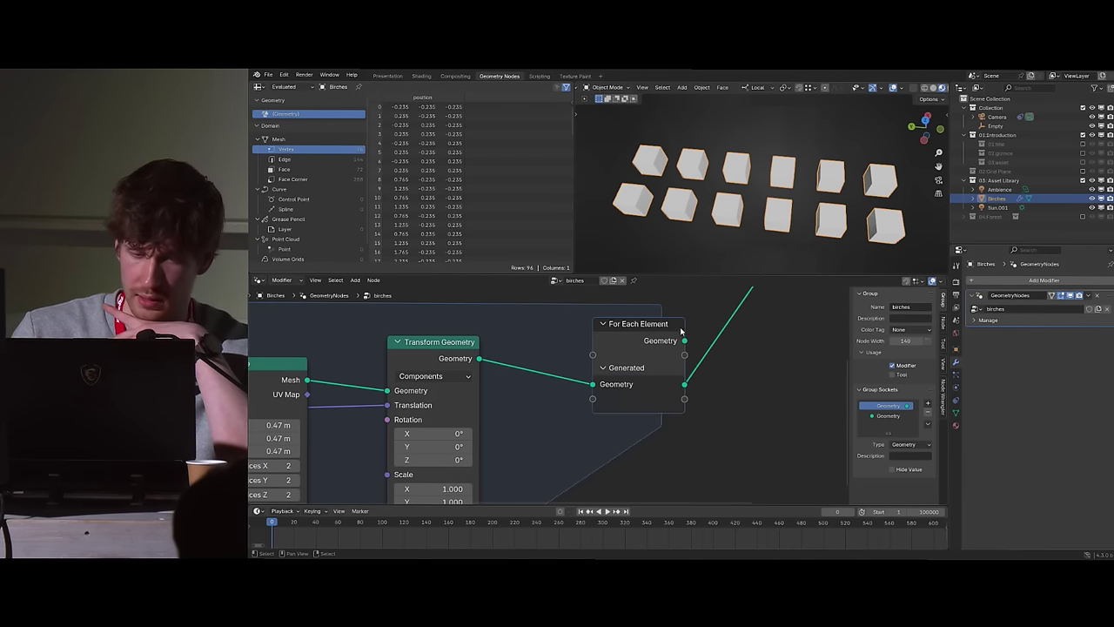
click(621, 328)
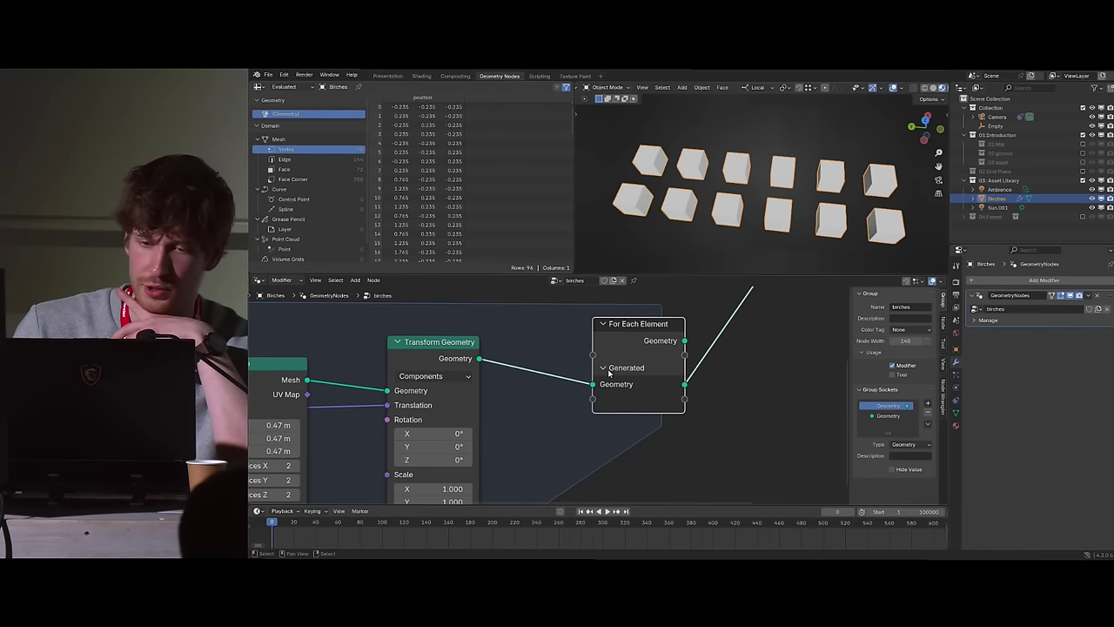
middle_drag(689, 356, 623, 428)
scroll(655, 388, up, 1)
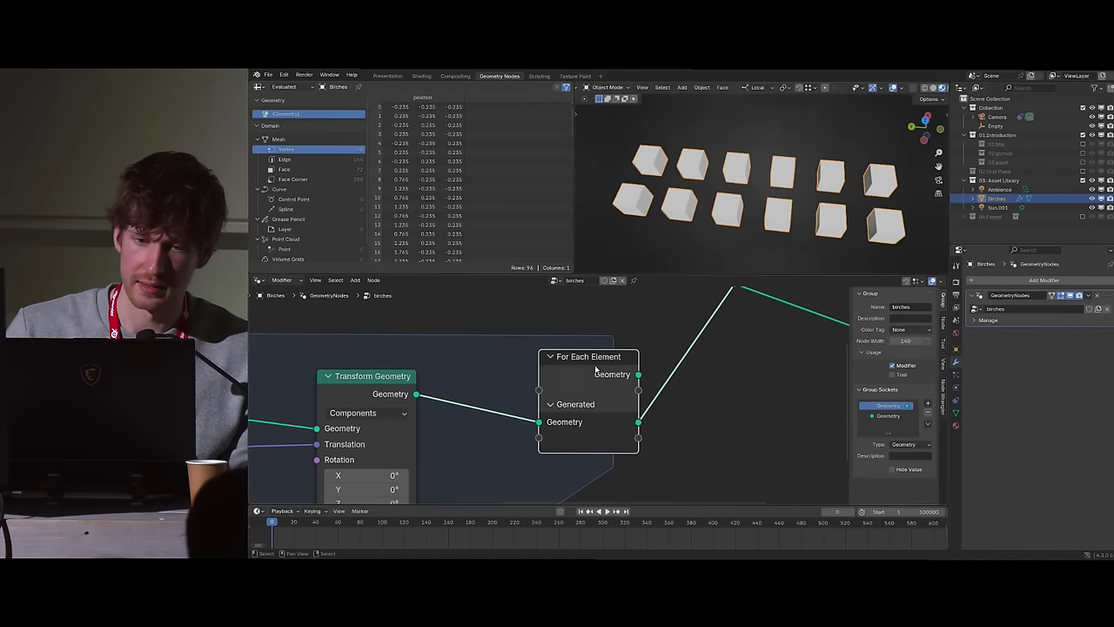
scroll(649, 376, down, 2)
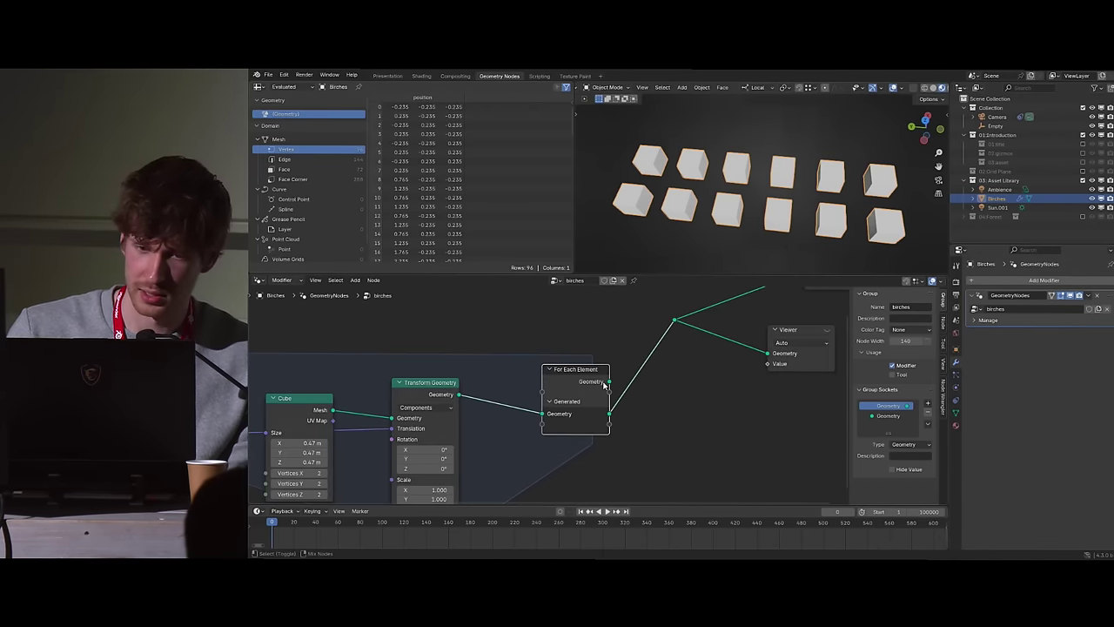
Preview the ending For Each Element node's main Geometry output in the Viewer and place the Viewer beside it
ctrl+shift+click(609, 388)
drag(675, 331, 799, 363)
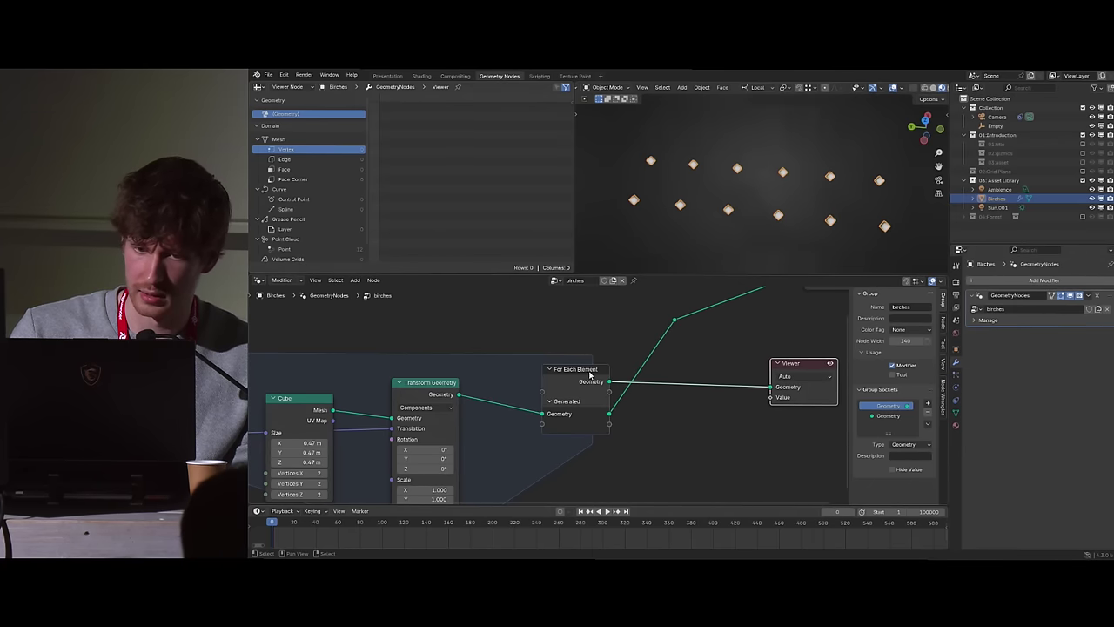
drag(590, 375, 586, 373)
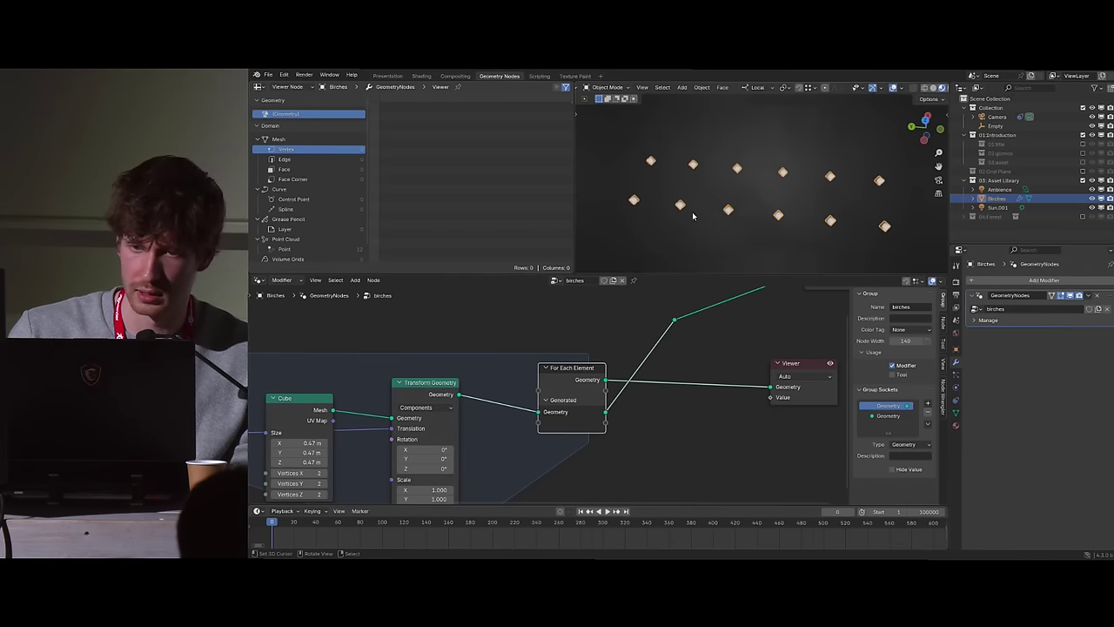
Link the starting node's Position output to a new main-section input on the ending For Each Element node
middle_drag(485, 351, 626, 322)
scroll(625, 324, down, 2)
drag(378, 322, 700, 481)
scroll(696, 398, up, 2)
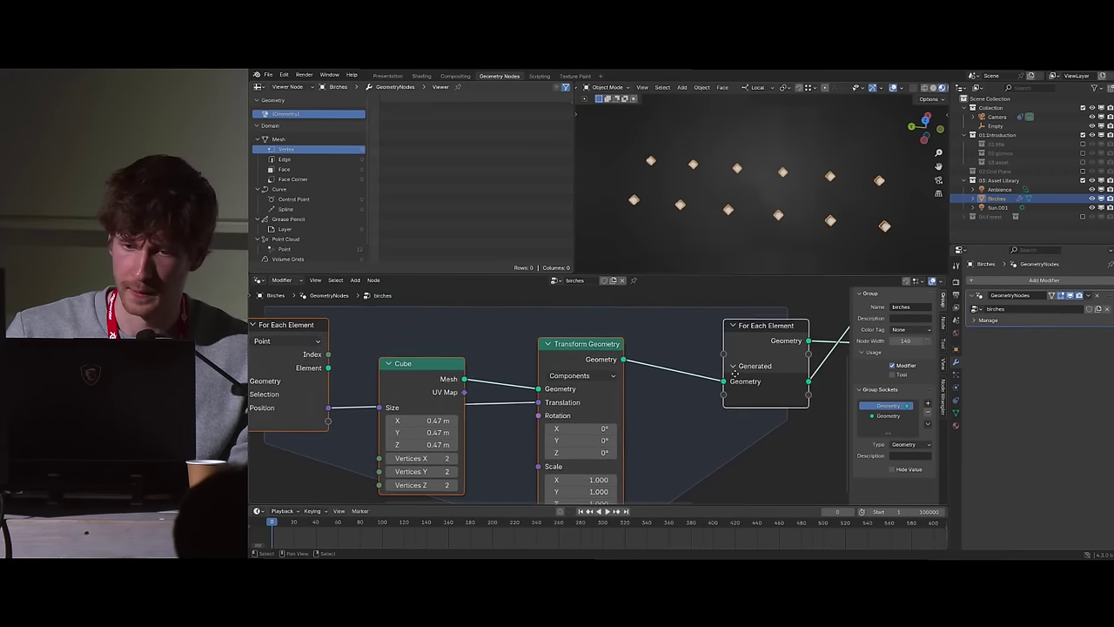
drag(735, 373, 622, 362)
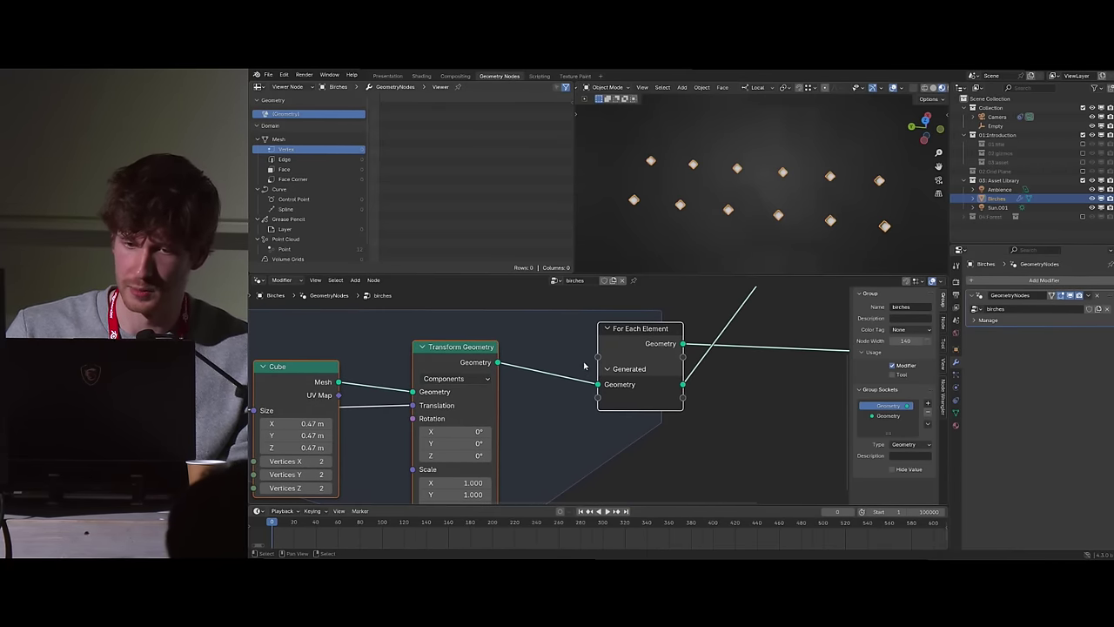
middle_drag(368, 375, 524, 375)
scroll(487, 383, down, 1)
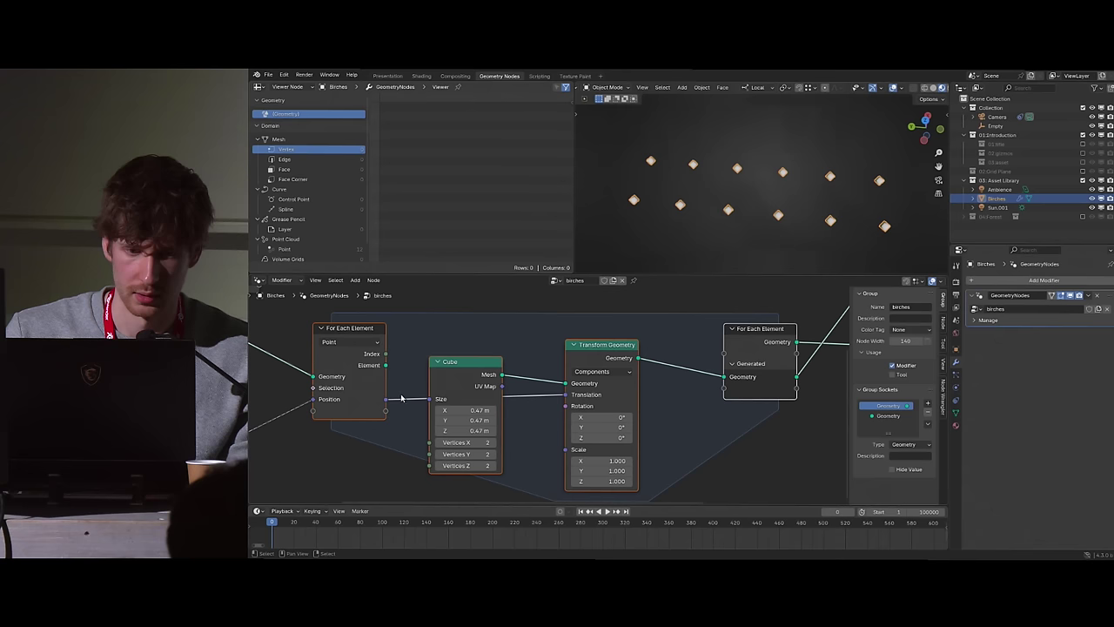
drag(386, 401, 724, 354)
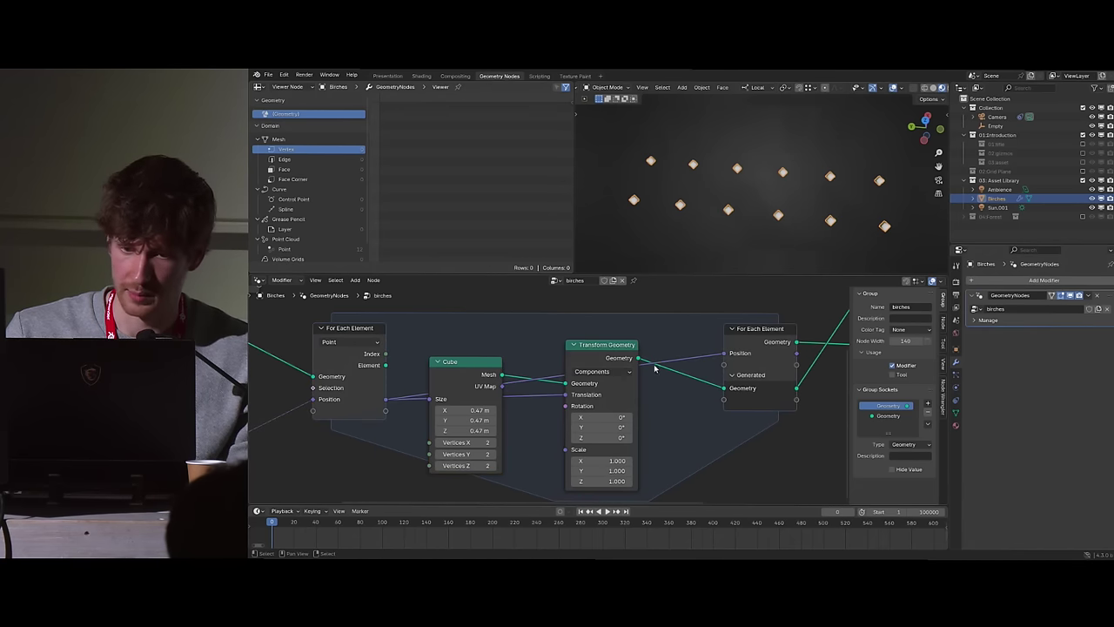
Move the Cube and Transform Geometry nodes below the Position link and select the ending For Each Element node
drag(635, 321, 454, 434)
key(g)
click(546, 414)
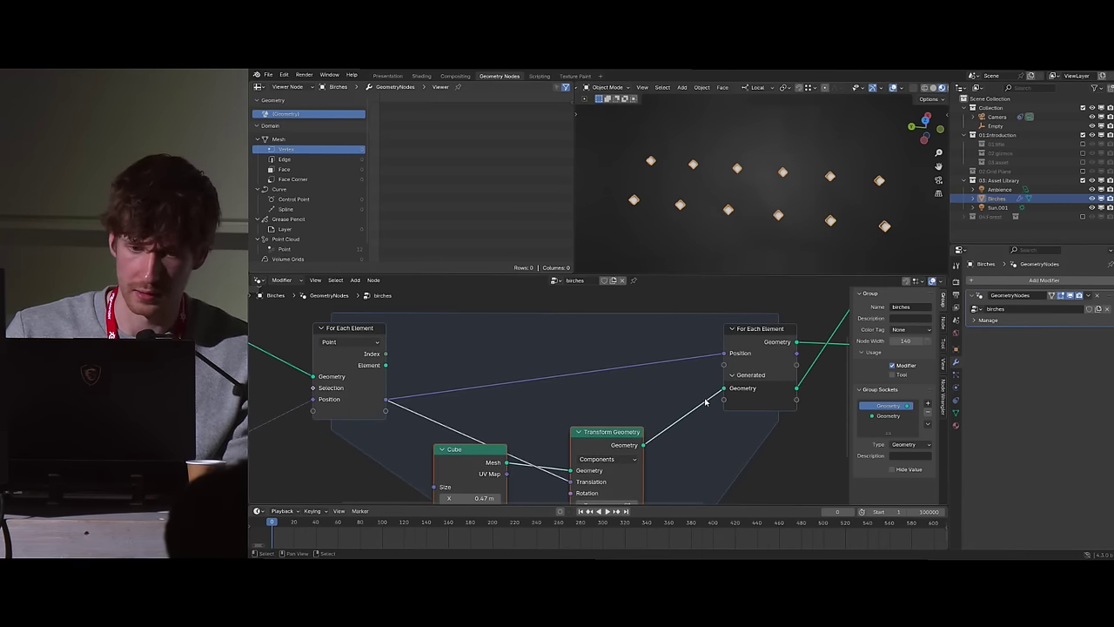
click(742, 340)
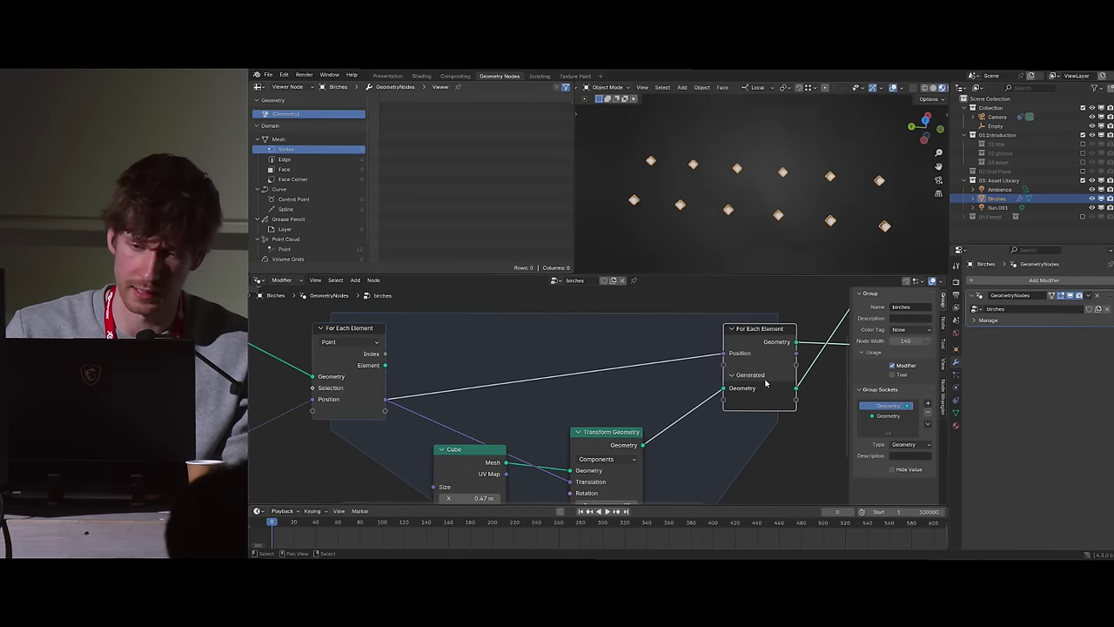
middle_drag(774, 368, 640, 375)
scroll(640, 375, up, 2)
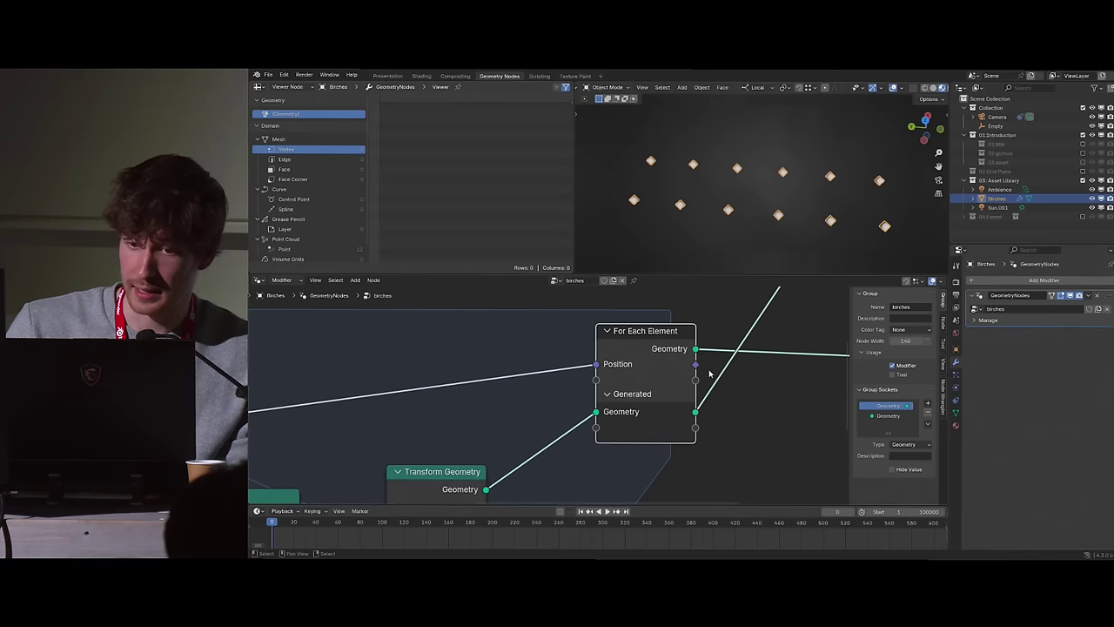
Select the starting For Each Element node and examine its inputs and the Position link to the ending node
middle_drag(519, 400, 718, 377)
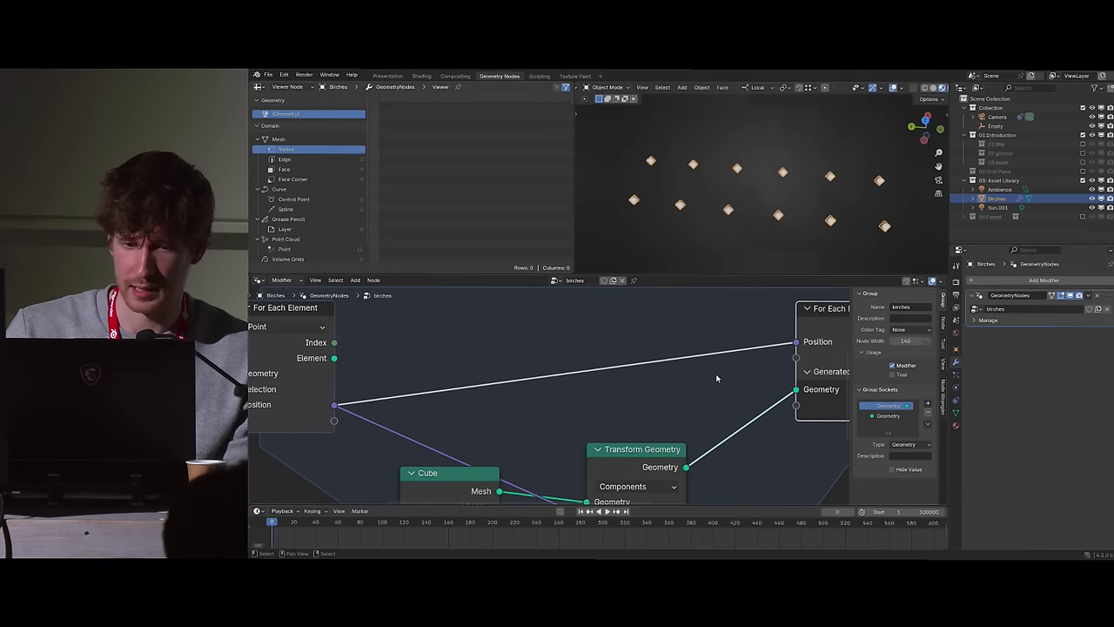
scroll(716, 378, down, 3)
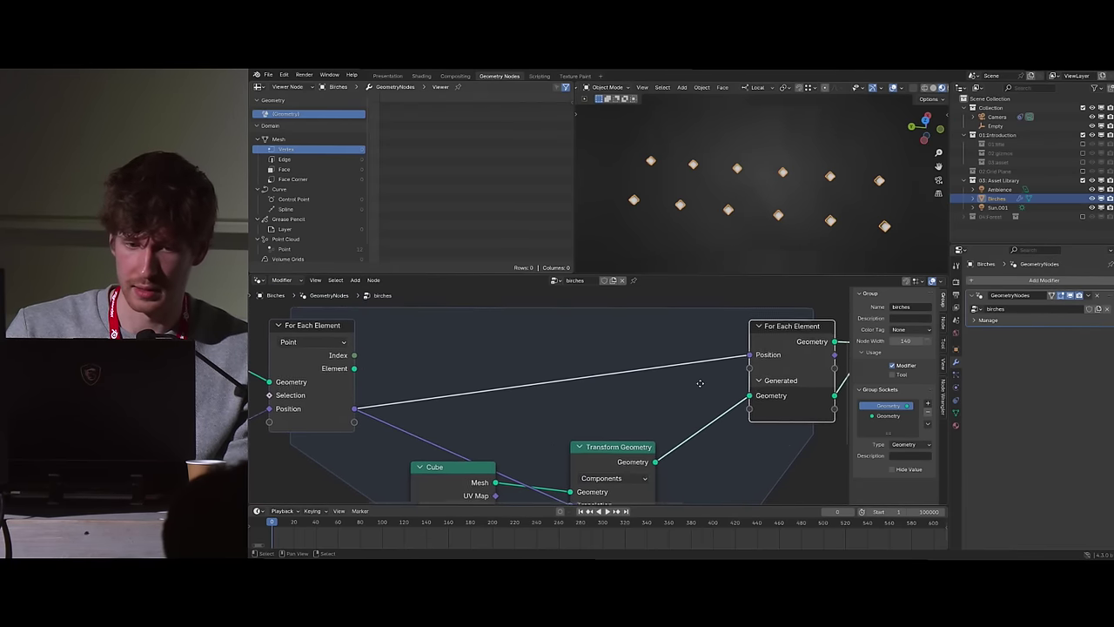
click(311, 337)
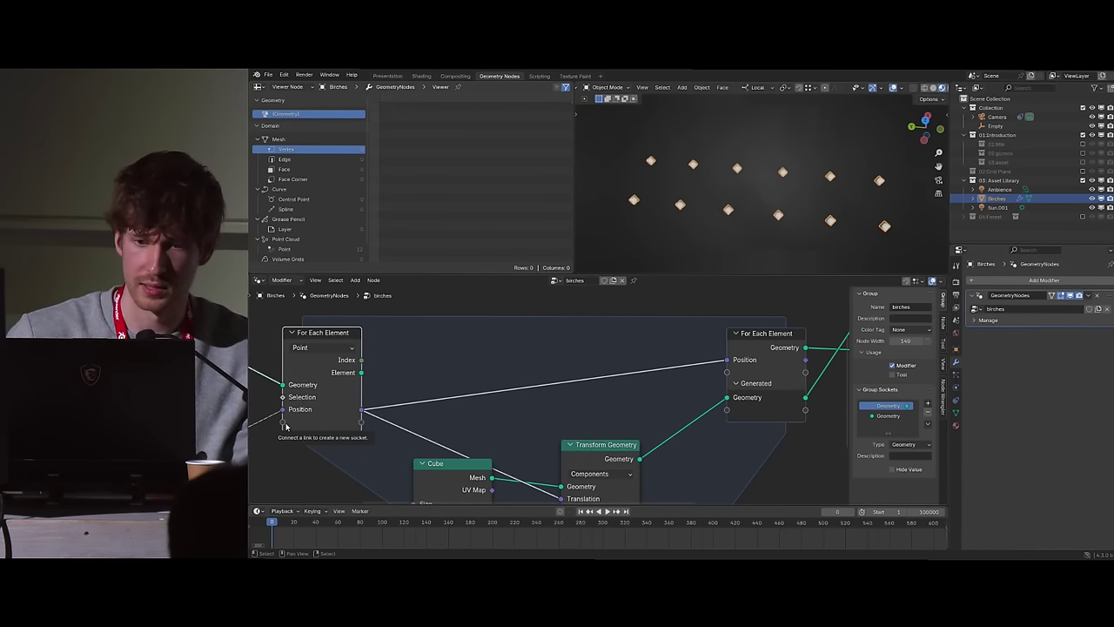
scroll(587, 391, down, 3)
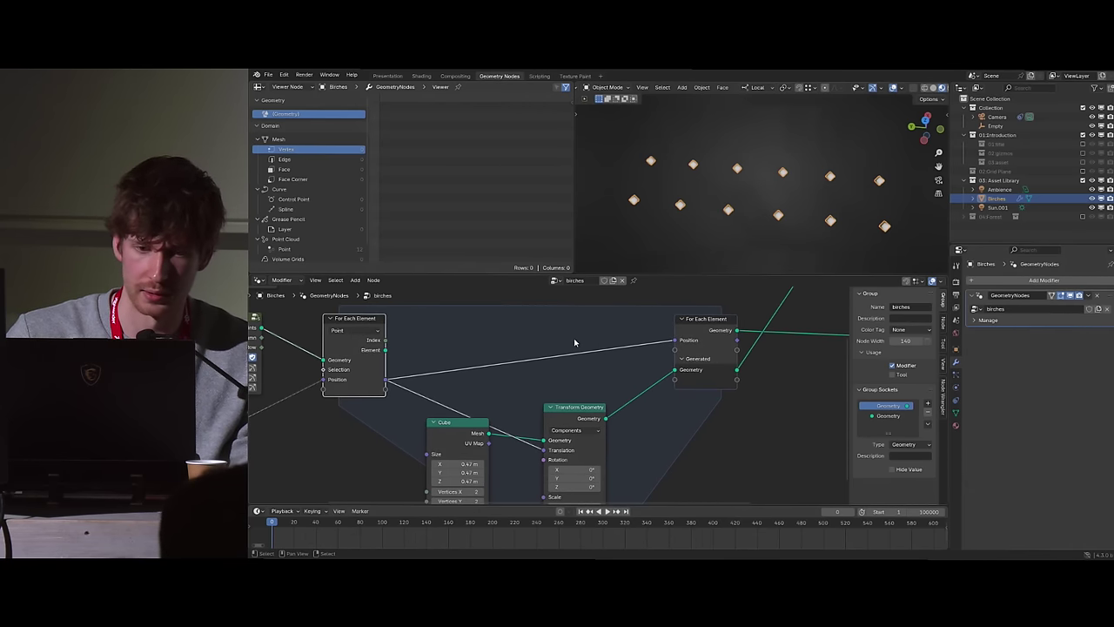
drag(444, 352, 600, 465)
key(g)
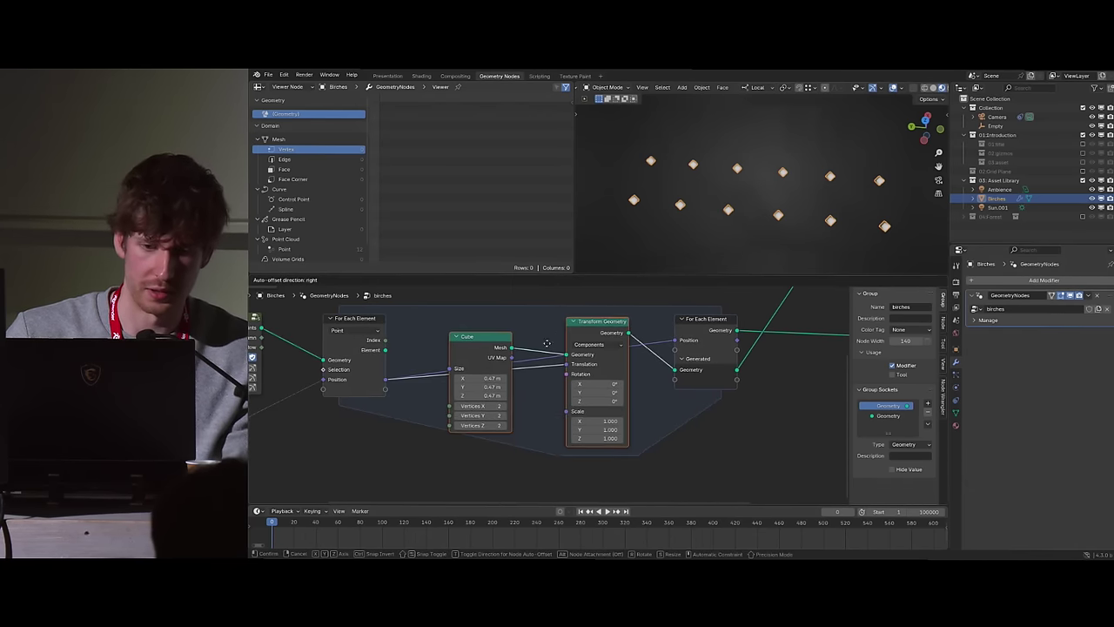
right_click(540, 384)
Preview the ending For Each Element node's main Position output in the Viewer and move the Viewer farther from the node
middle_drag(737, 339, 577, 367)
ctrl+shift+click(578, 366)
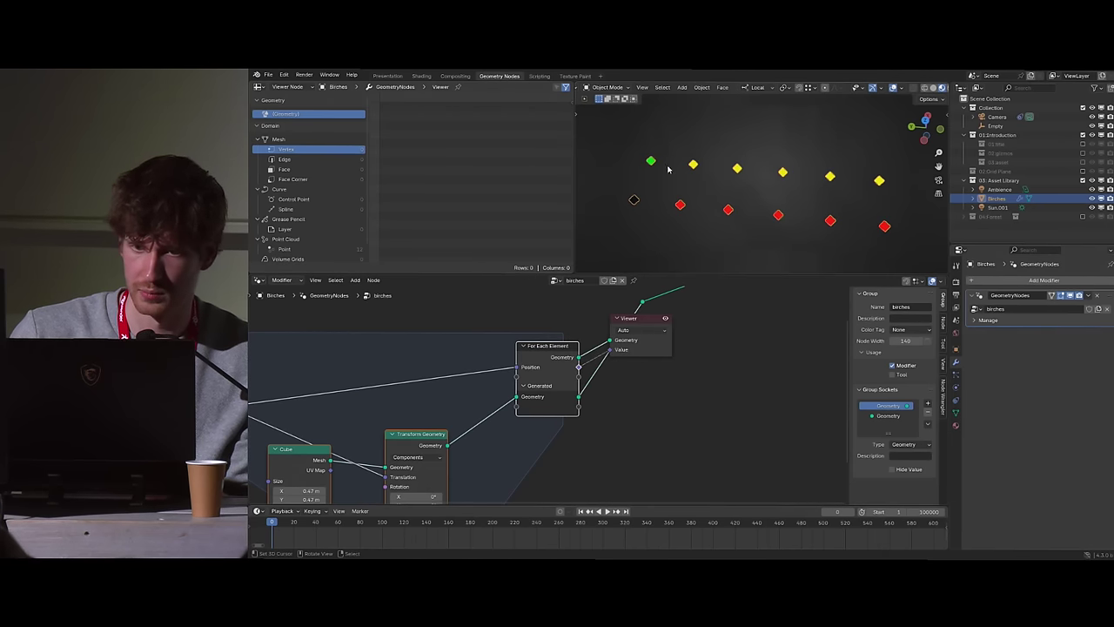
drag(645, 320, 694, 331)
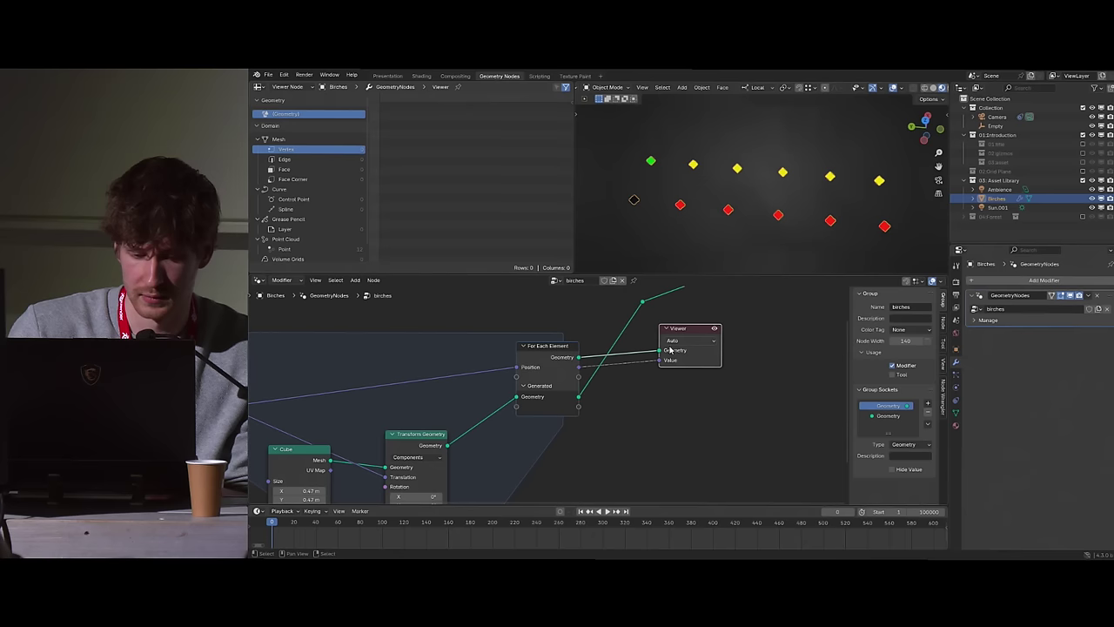
Delete the Viewer node and cut the link into the Position input of the For Each Element output node
key(x)
scroll(570, 376, up, 3)
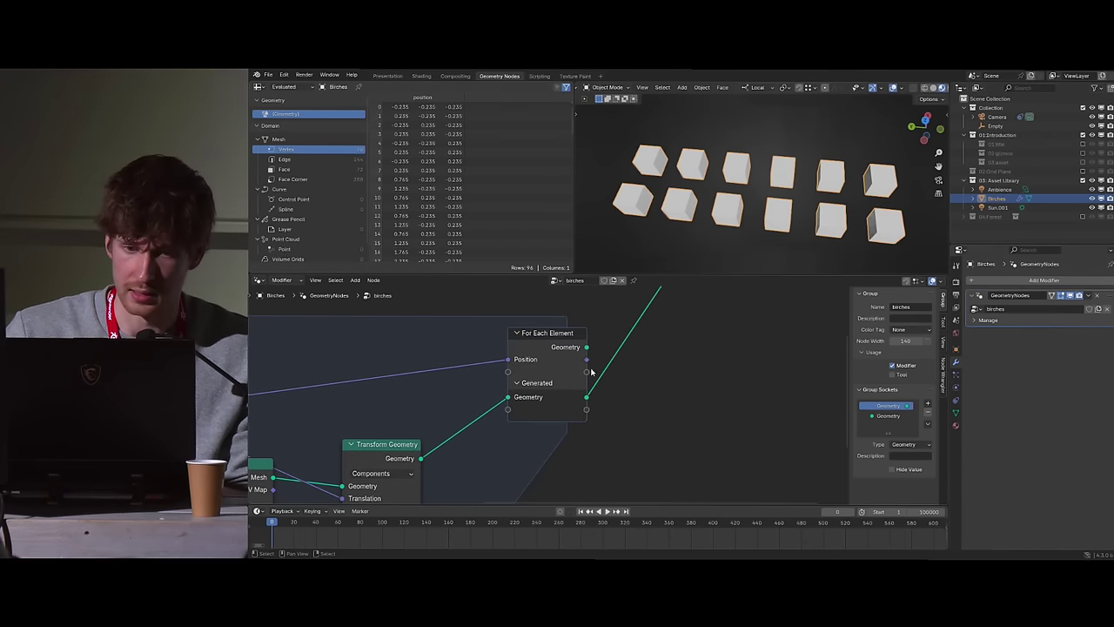
middle_drag(593, 372, 606, 383)
ctrl+right_drag(500, 367, 493, 388)
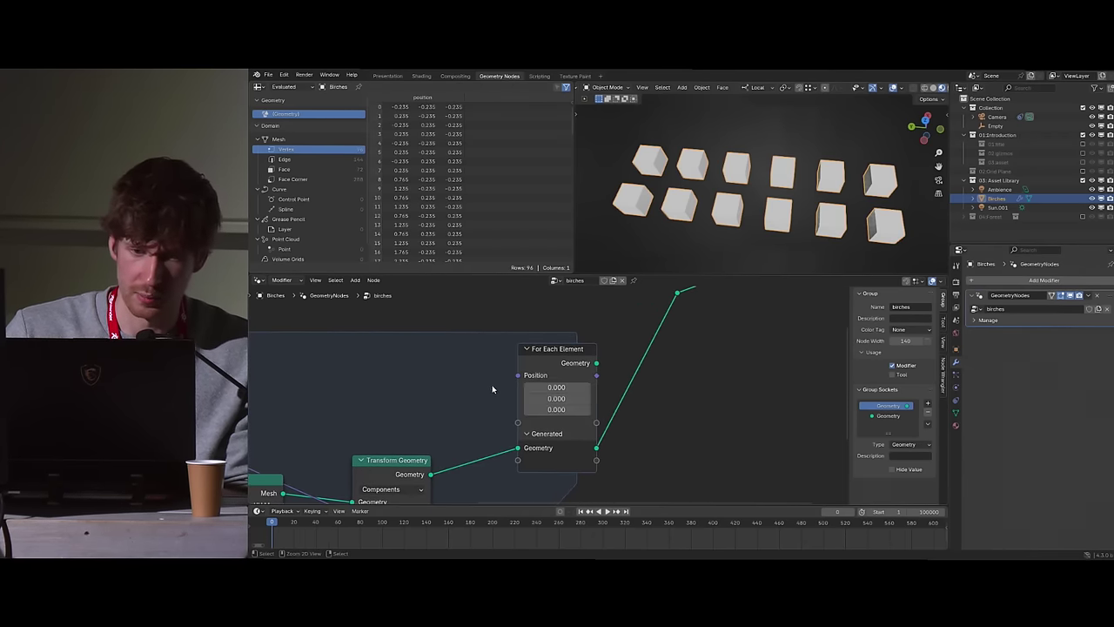
click(568, 359)
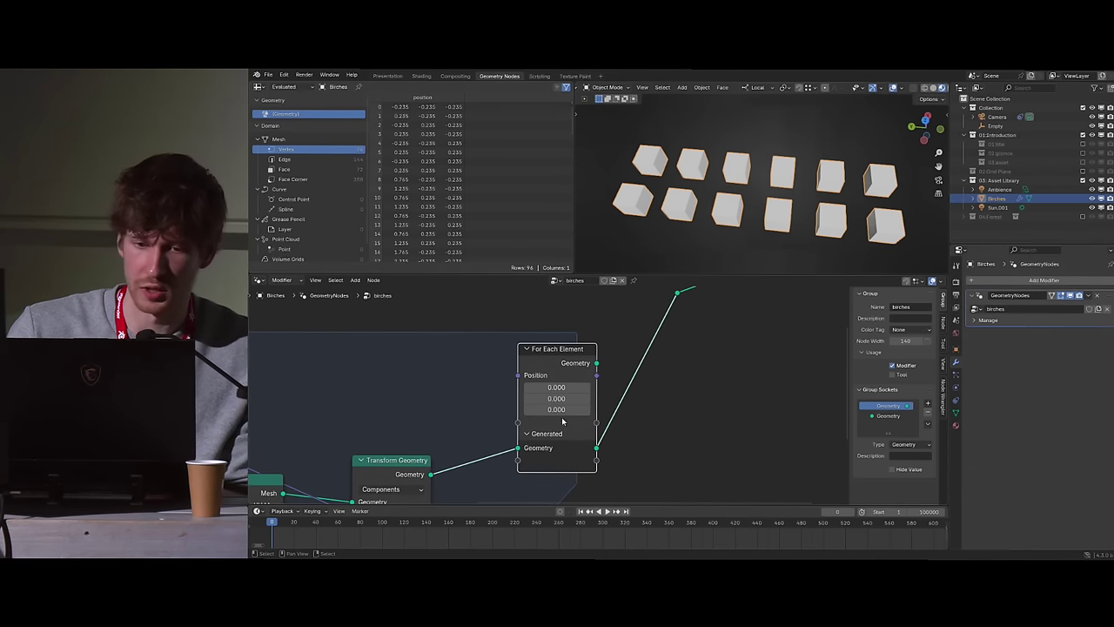
middle_drag(615, 425, 597, 398)
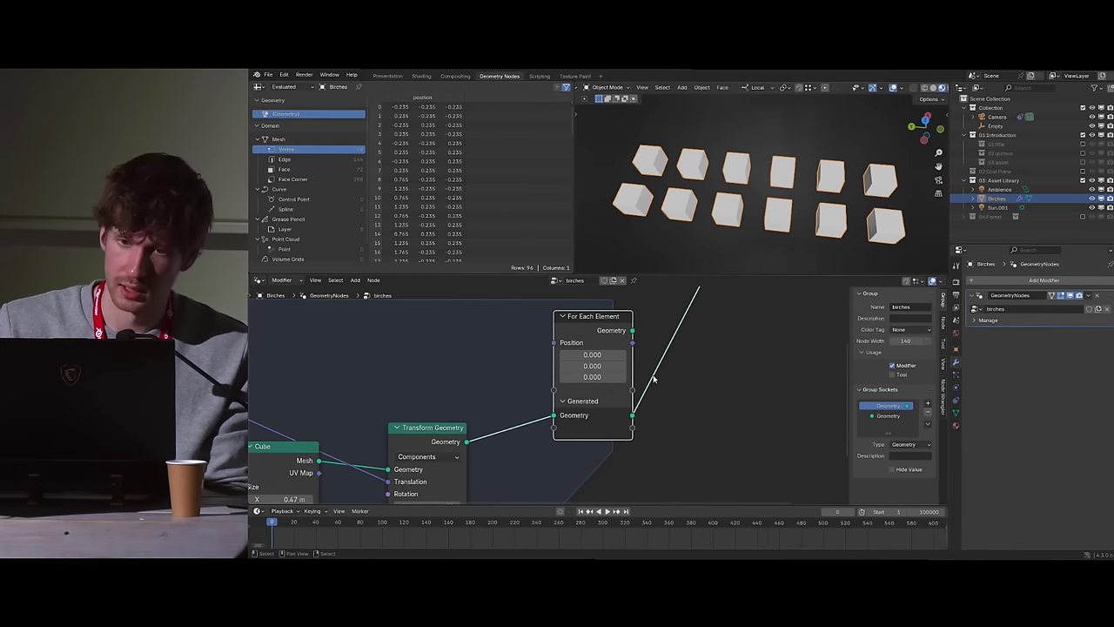
Move the Cube and Transform Geometry nodes up between the two For Each Element nodes
middle_drag(609, 382, 612, 373)
scroll(474, 380, down, 3)
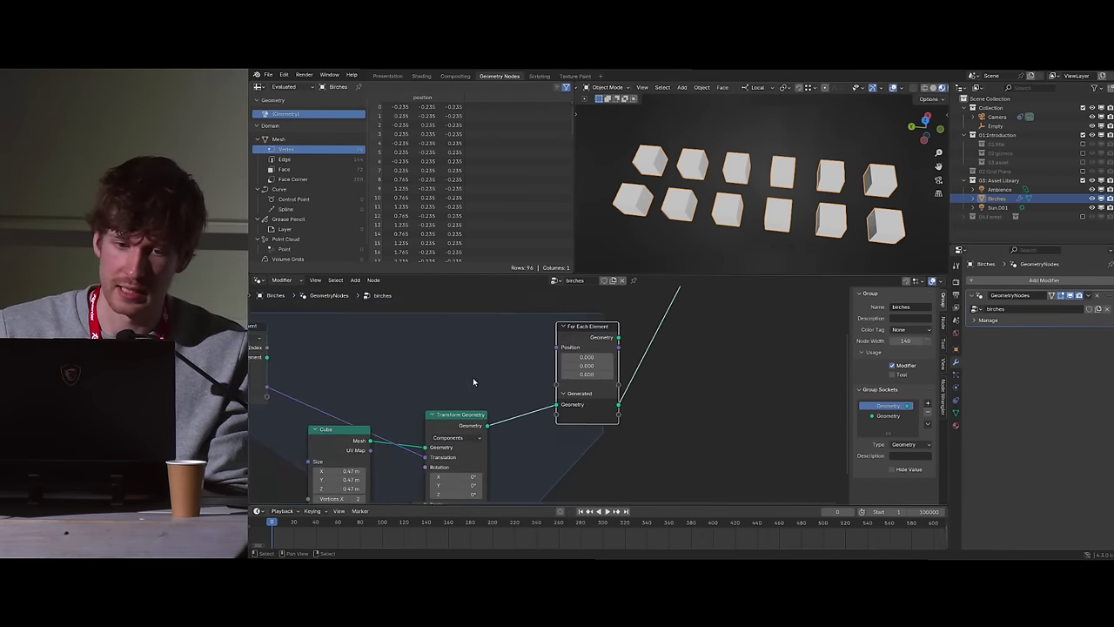
scroll(473, 381, down, 2)
middle_drag(436, 398, 471, 391)
drag(398, 422, 401, 391)
drag(503, 402, 490, 386)
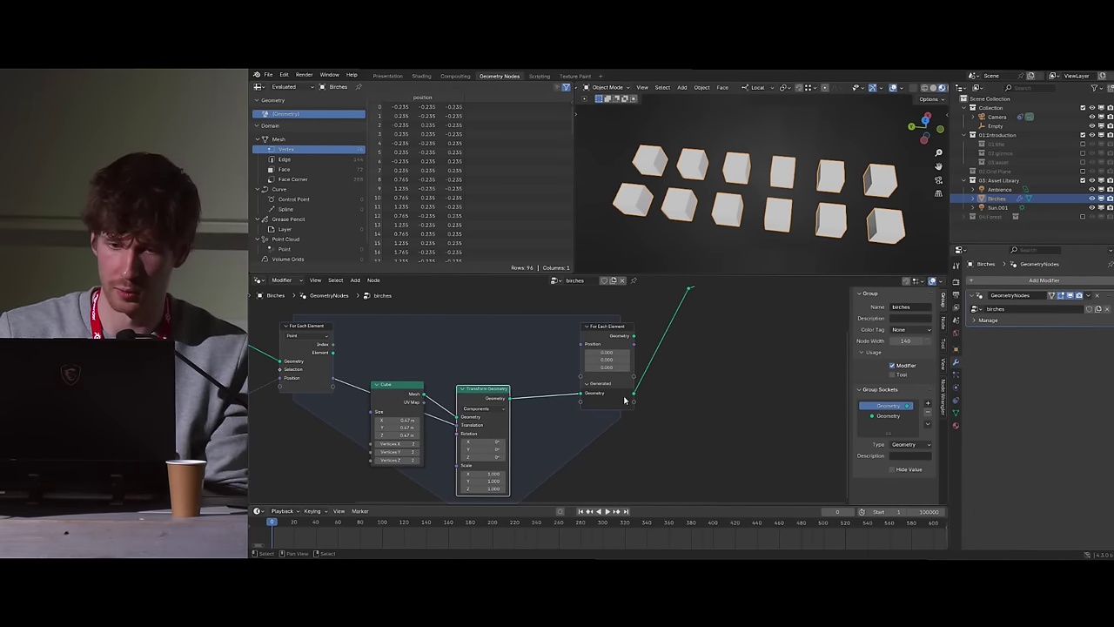
Connect the Cube's UV Map output to a new Generated input on the For Each Element output node
scroll(564, 449, up, 2)
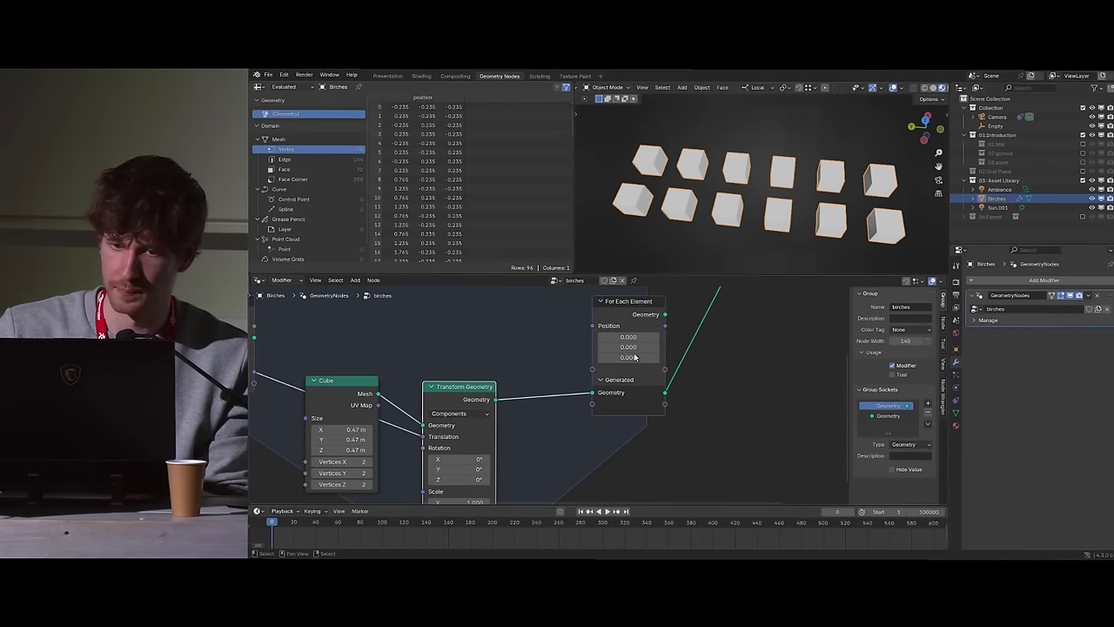
click(623, 306)
scroll(503, 409, up, 1)
scroll(504, 423, up, 1)
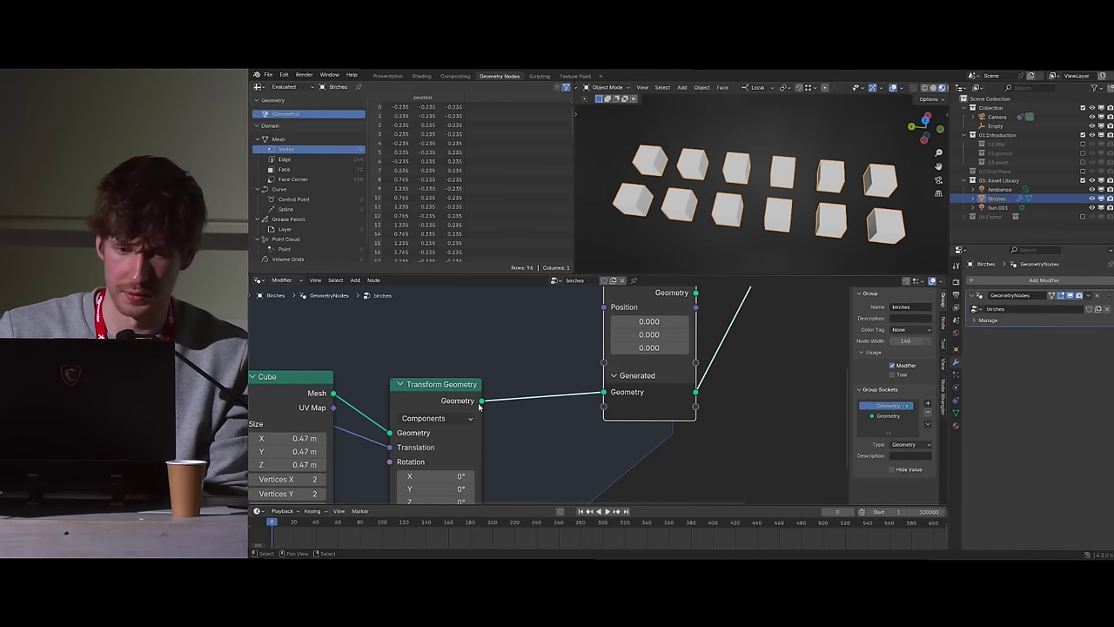
drag(332, 408, 604, 407)
click(655, 306)
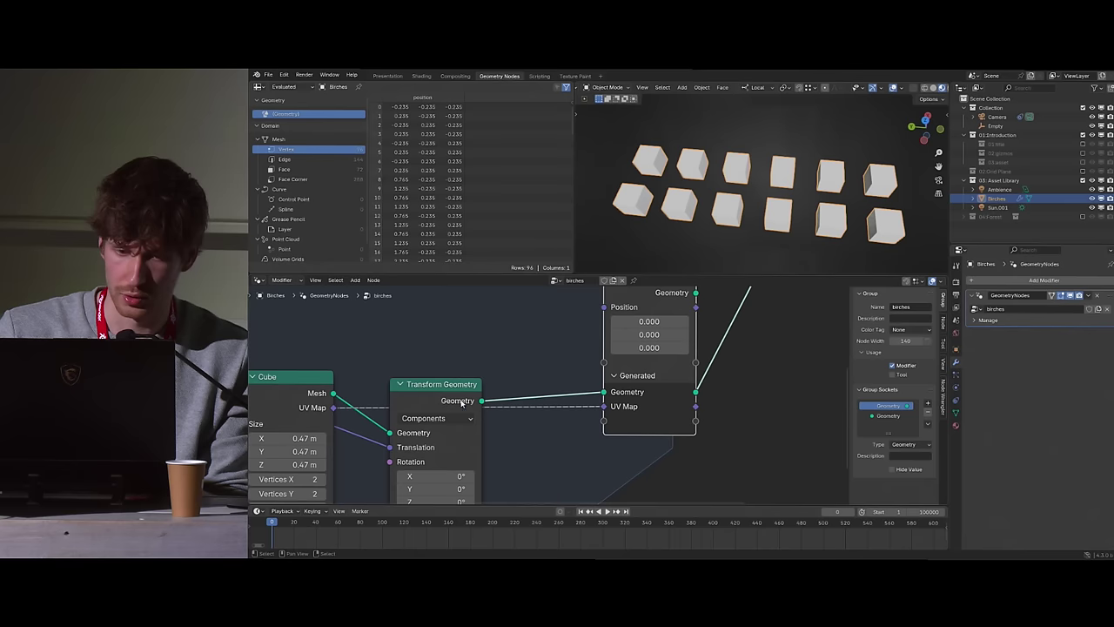
Shift the Transform Geometry and Cube nodes slightly to make the UV Map link easier to follow
drag(437, 386, 466, 376)
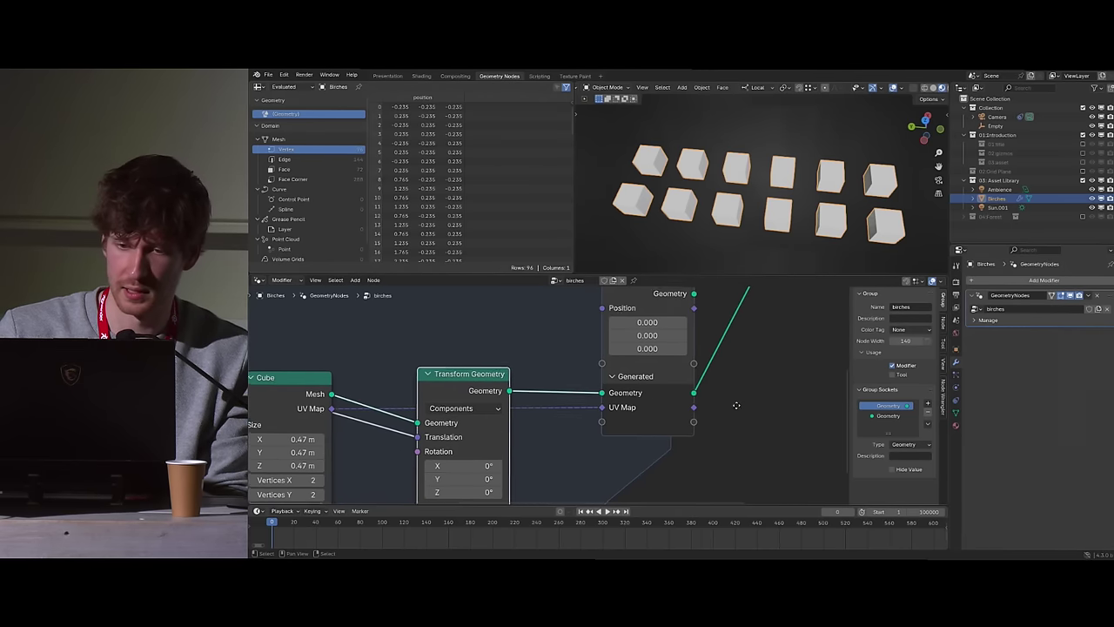
middle_drag(734, 398, 586, 446)
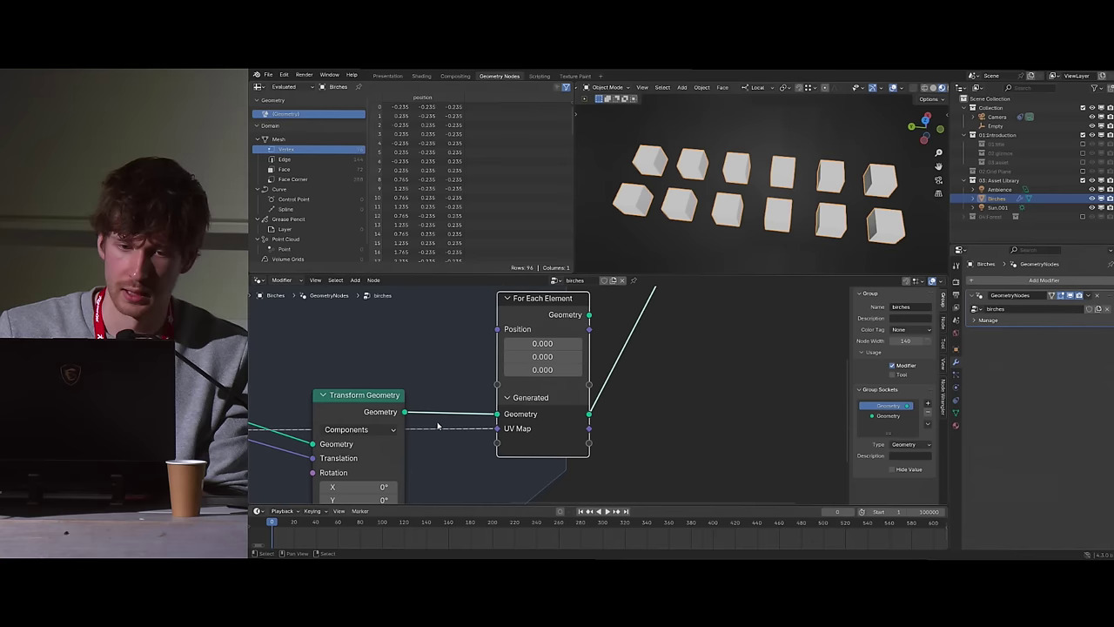
middle_drag(402, 426, 532, 404)
click(472, 352)
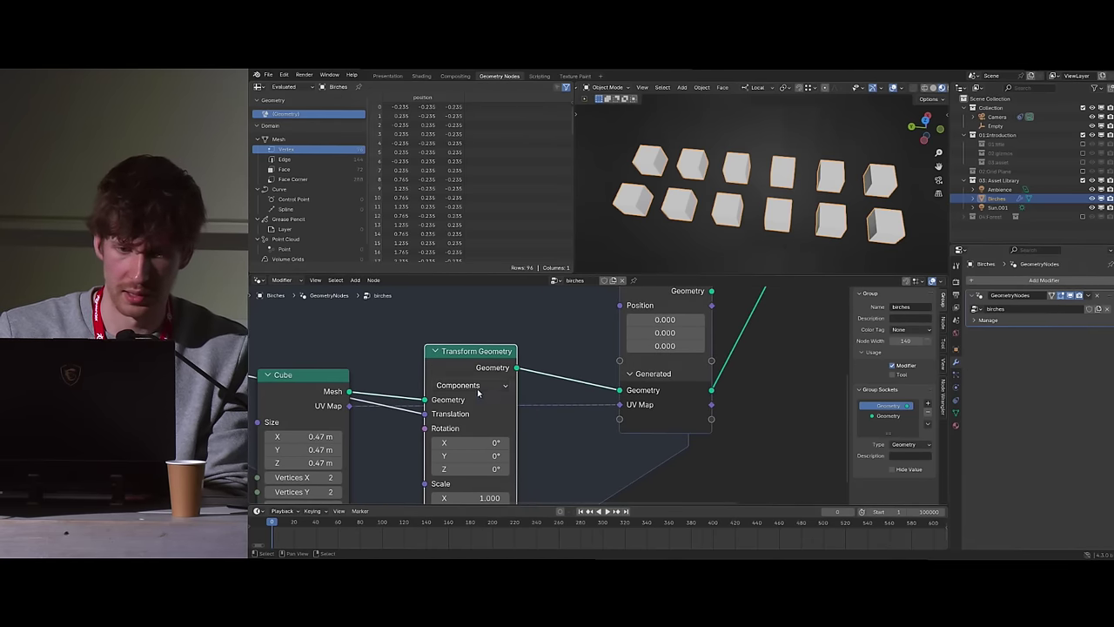
drag(287, 398, 315, 382)
middle_drag(365, 384, 380, 372)
key(shift+d)
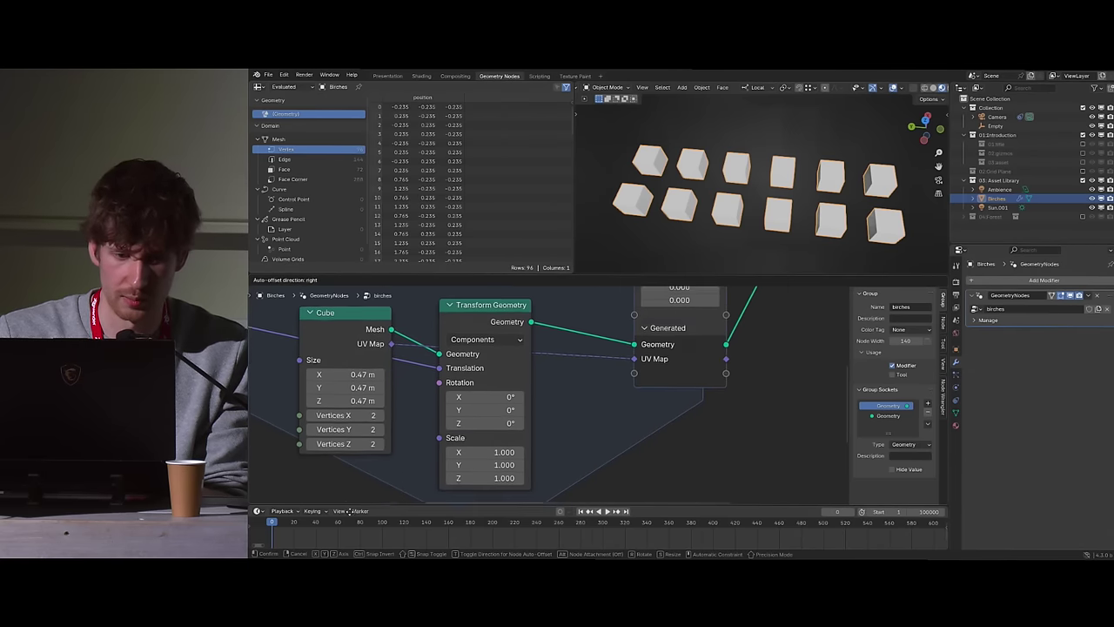
click(348, 459)
scroll(362, 484, down, 4)
key(x)
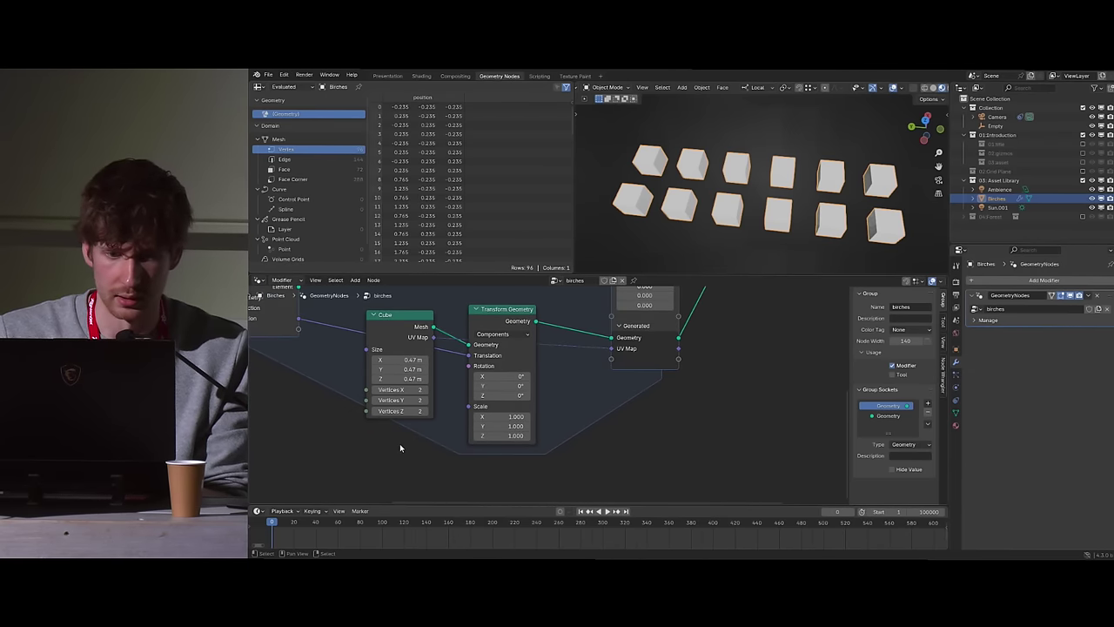
Add a UV Sphere below the Cube and connect its Mesh output to a new Generated input of the For Each Element node
key(shift+a)
text(sphere)
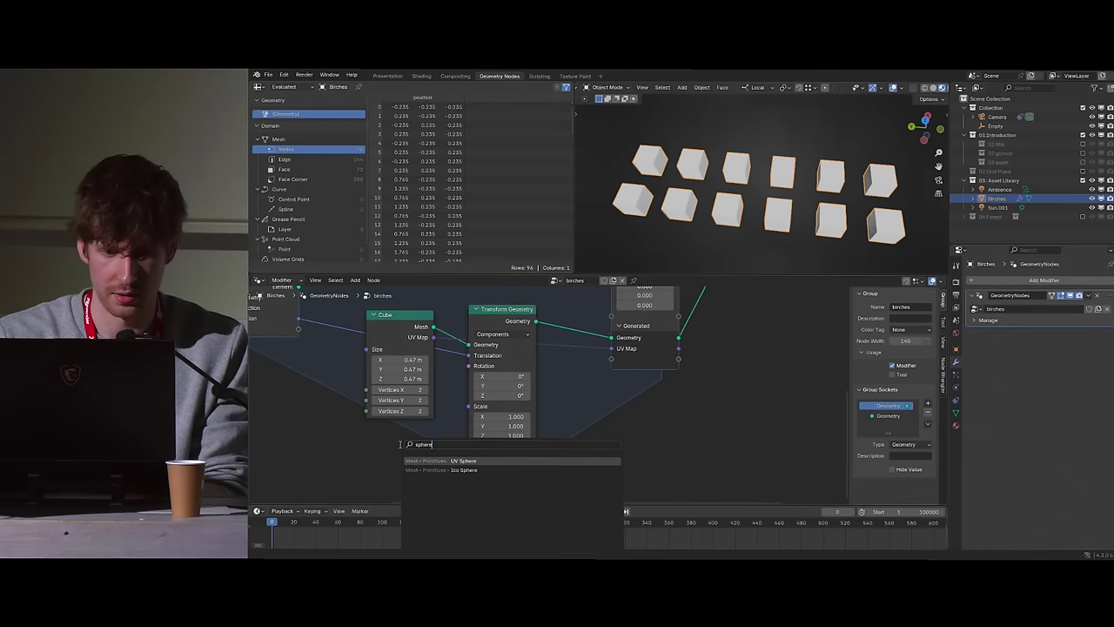
key(Return)
click(364, 435)
drag(440, 452, 613, 362)
scroll(613, 369, up, 2)
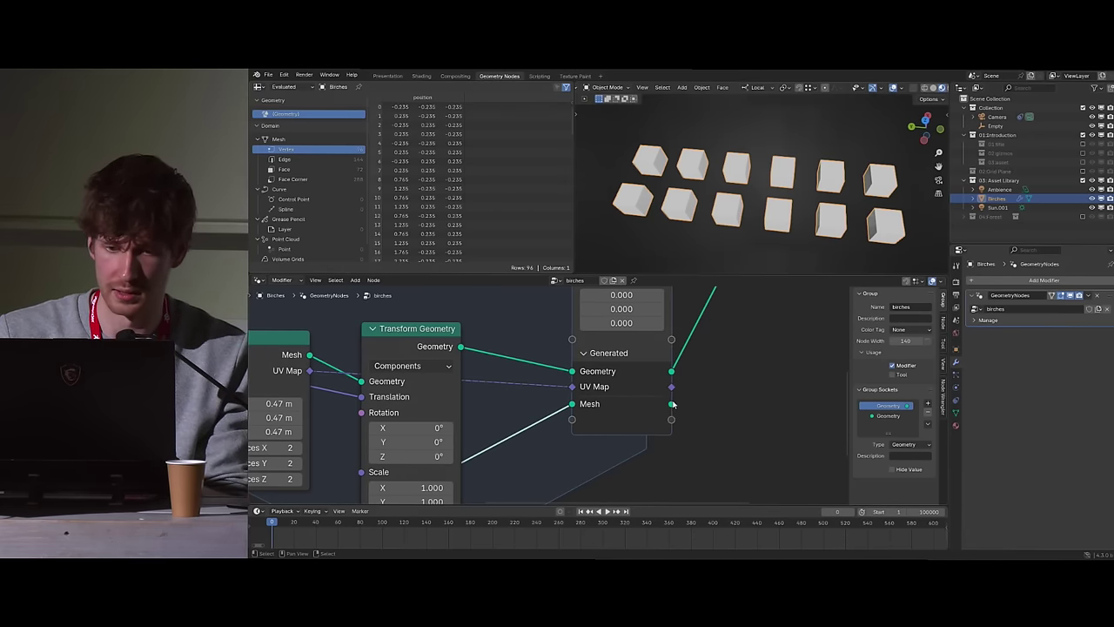
Remove the sphere's Mesh socket from the Generated items and delete the UV Sphere node
scroll(713, 386, down, 2)
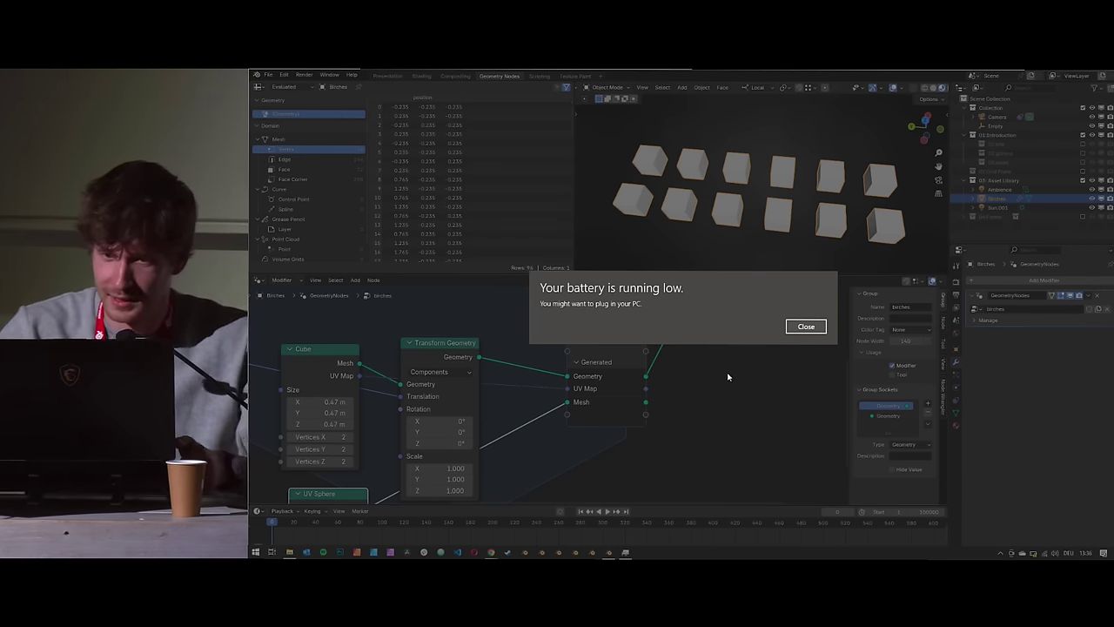
scroll(659, 427, down, 4)
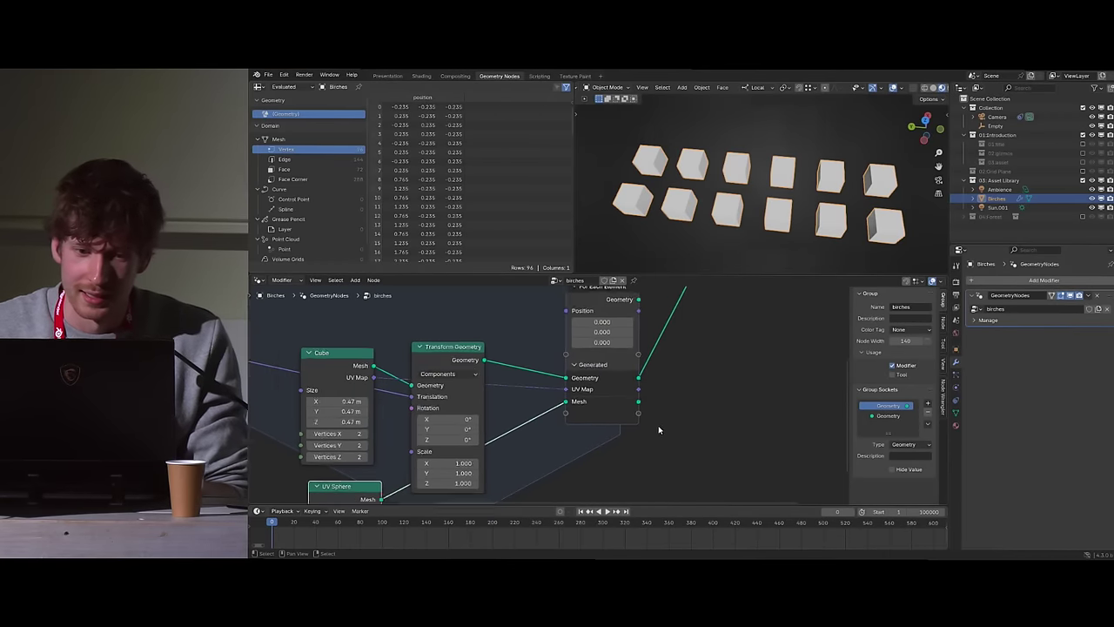
middle_drag(662, 396, 668, 409)
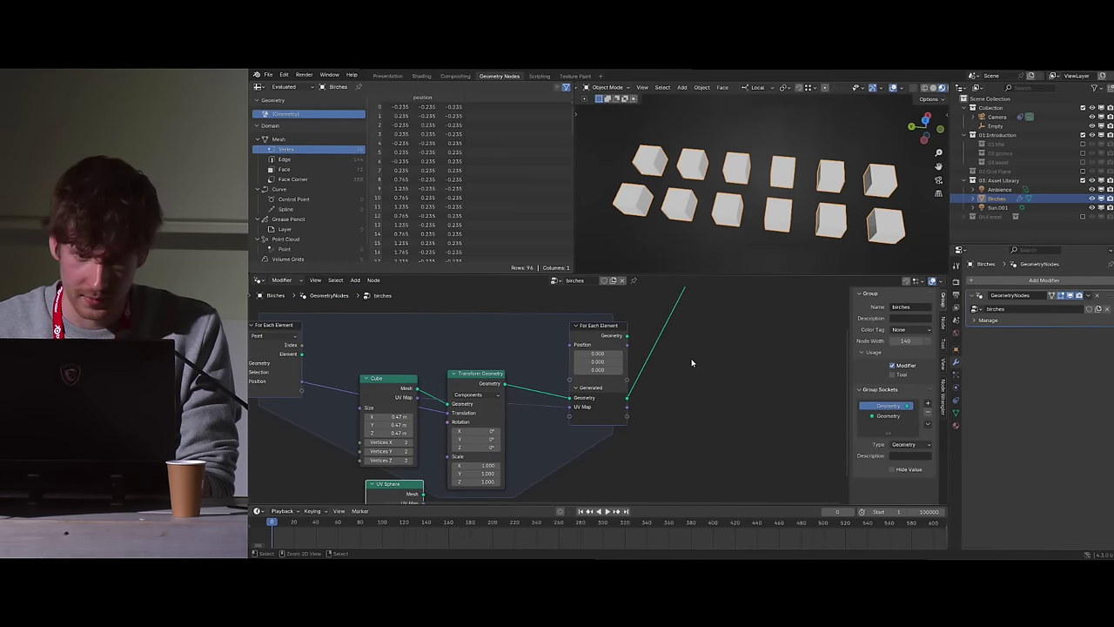
scroll(520, 423, down, 3)
scroll(520, 424, left, 2)
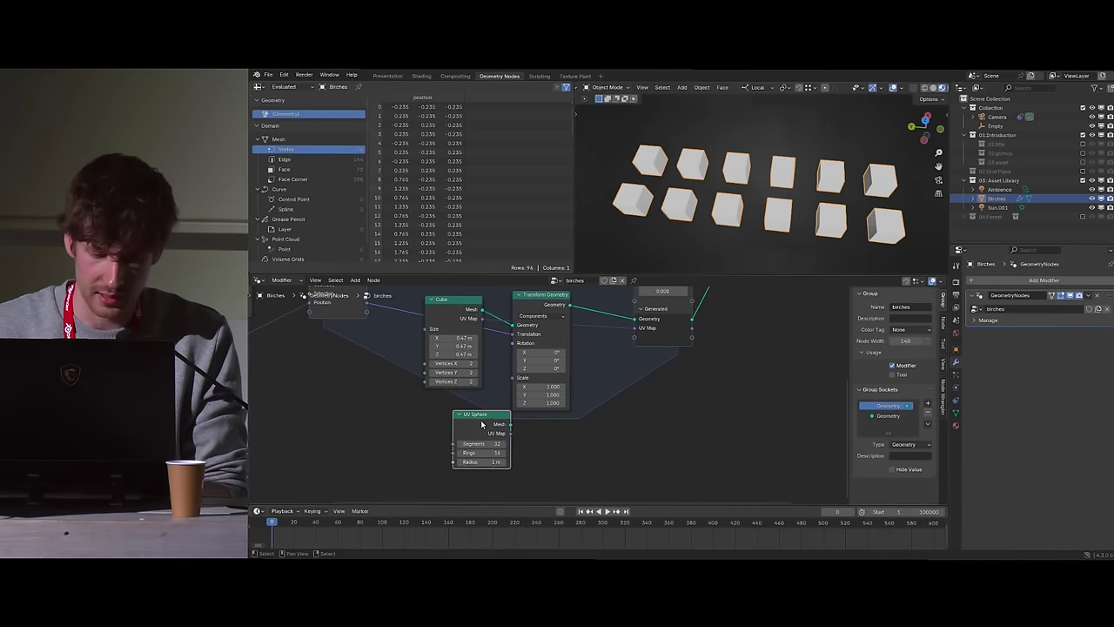
key(x)
scroll(641, 369, up, 2)
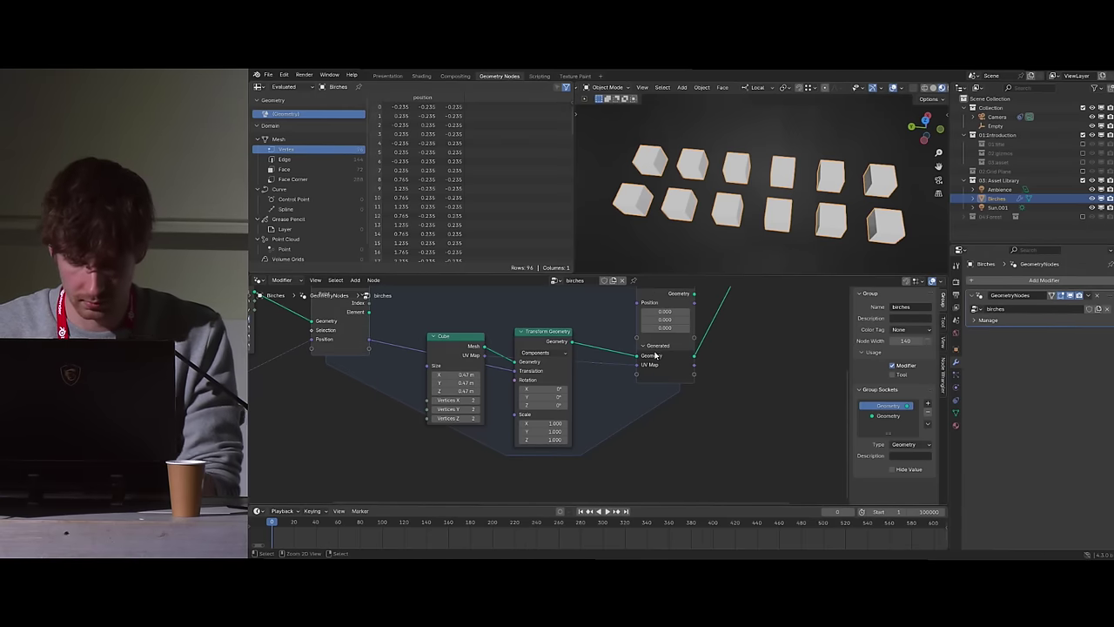
Undo the recent node edits back to before the UV Map was connected to the For Each Element node
key(ctrl+z)
key(ctrl+z)
key(ctrl+z)
key(ctrl+z)
key(ctrl+z)
key(ctrl+z)
key(ctrl+z)
key(ctrl+z)
key(ctrl+z)
key(ctrl+z)
key(ctrl+z)
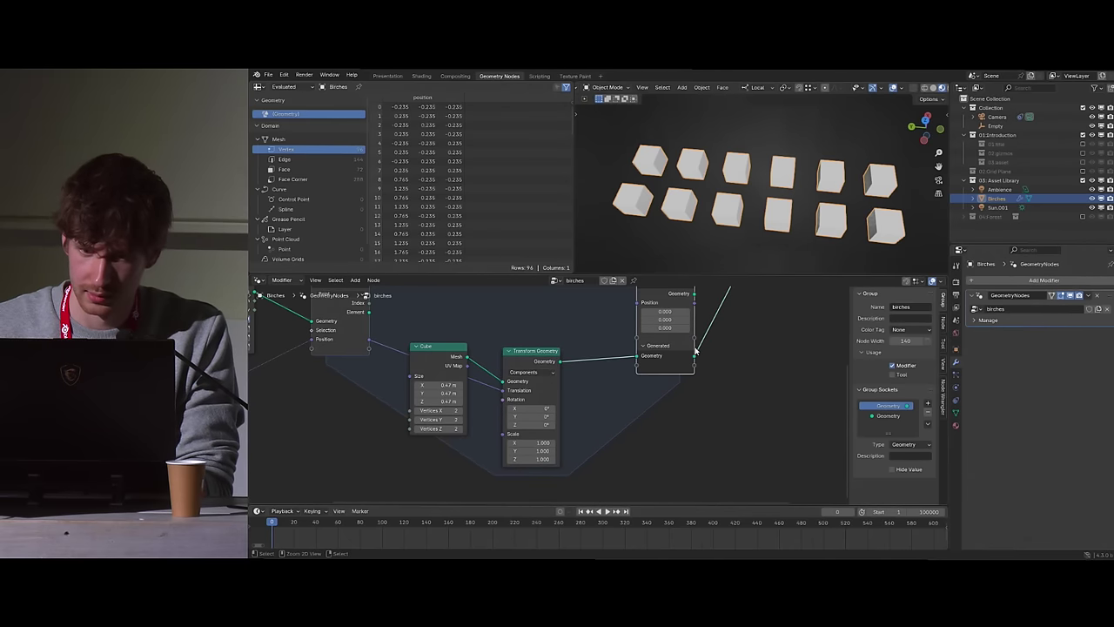
Delete the Cube and Transform Geometry nodes inside the For Each Element zone
middle_drag(662, 300, 642, 344)
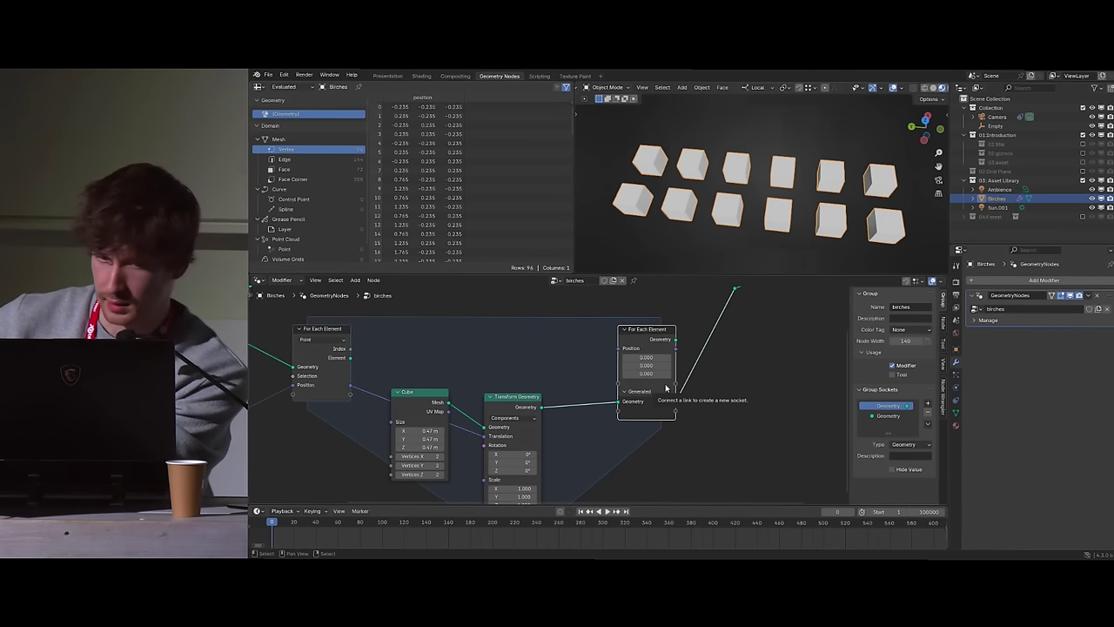
drag(550, 354, 437, 439)
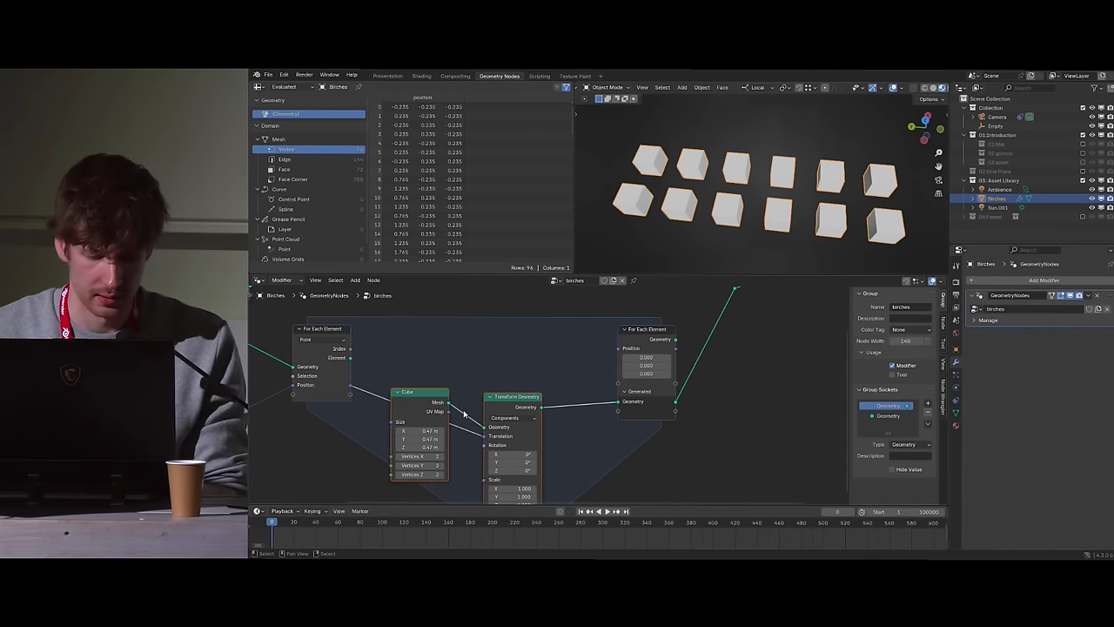
key(x)
Add the birch node group and place it between the two For Each Element nodes
middle_drag(469, 382, 475, 381)
key(shift+a)
click(471, 353)
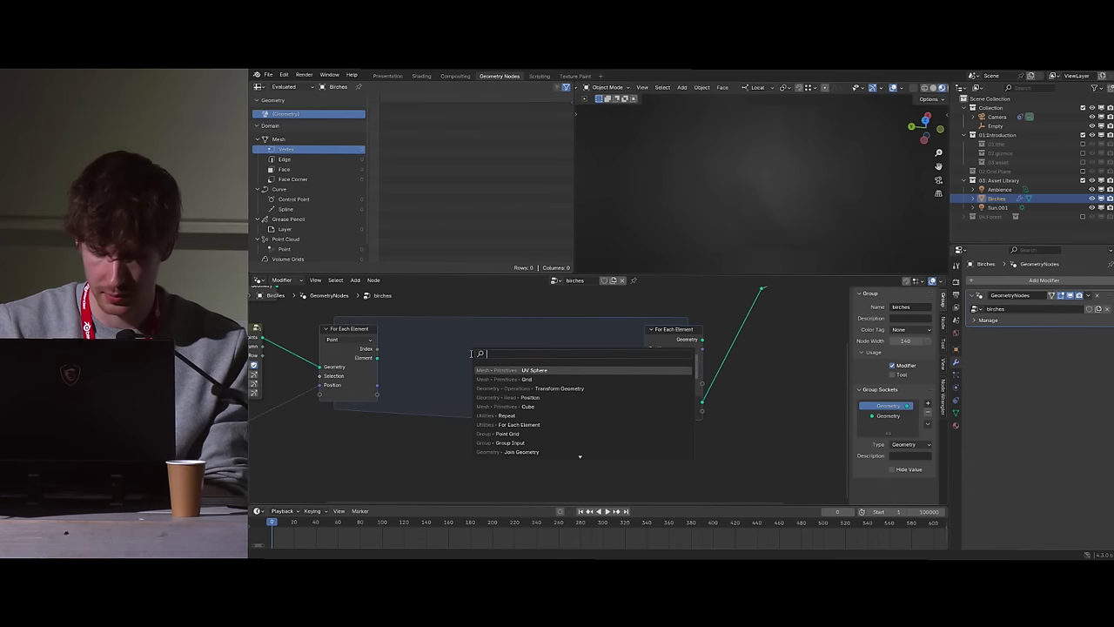
text(birch)
key(Return)
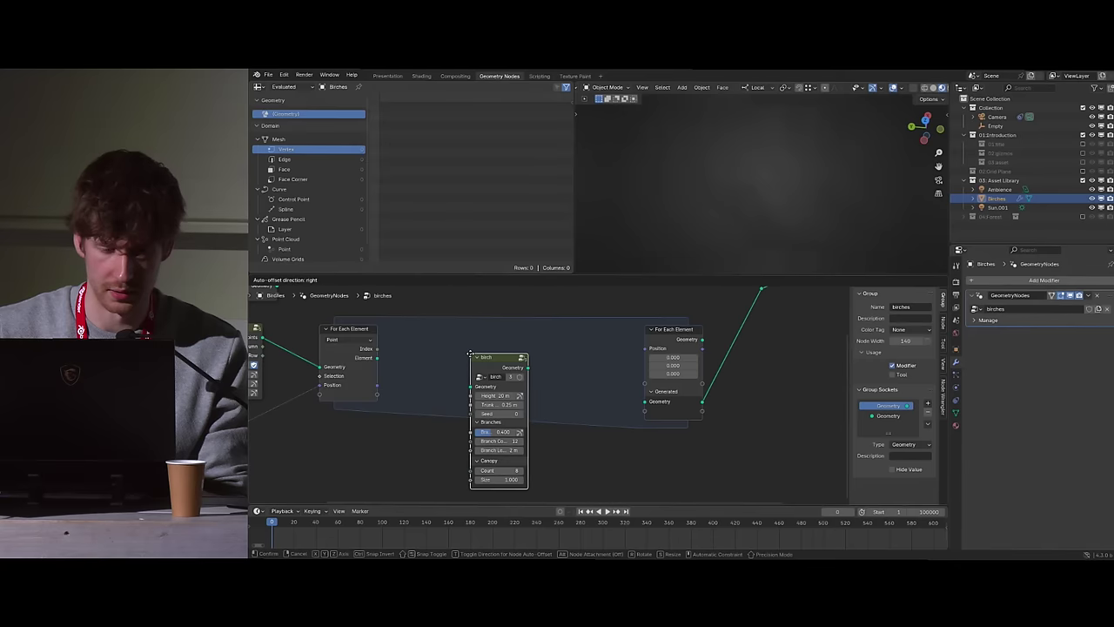
click(501, 322)
drag(525, 322, 486, 397)
Preview the birch node's geometry with a Viewer node placed above the zone and frame the tree in the viewport
ctrl+shift+click(539, 338)
drag(568, 325, 640, 310)
scroll(685, 194, down, 2)
scroll(685, 194, down, 4)
shift+middle_drag(701, 164, 702, 240)
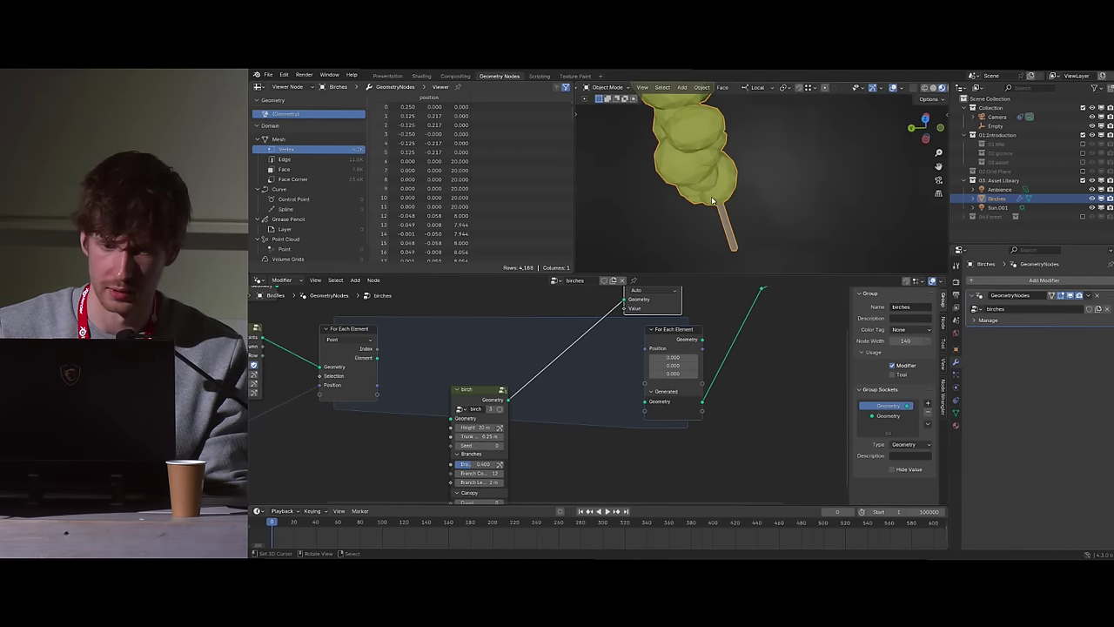
Set the birch's height to 12.2 m and bring the whole tree into view
drag(468, 428, 523, 446)
right_click(490, 436)
right_click(522, 446)
scroll(733, 239, down, 5)
middle_drag(768, 199, 766, 171)
drag(480, 396, 481, 368)
shift+middle_drag(737, 108, 744, 170)
drag(744, 171, 749, 172)
right_click(750, 173)
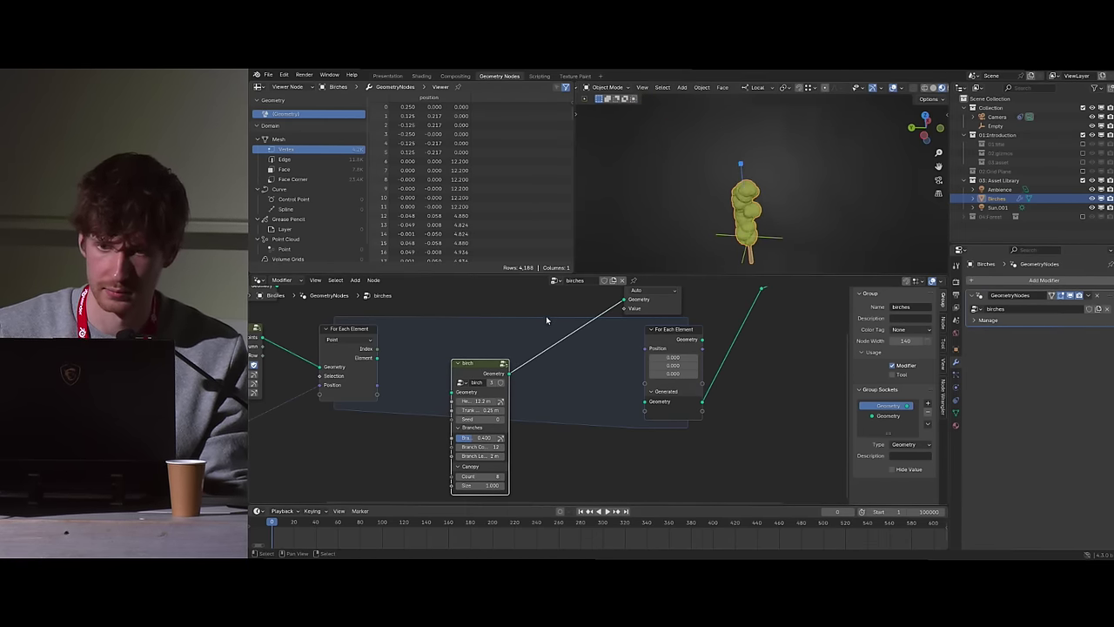
Reposition the birch node so its top lines up with the upper edge of the For Each Element zone
click(536, 328)
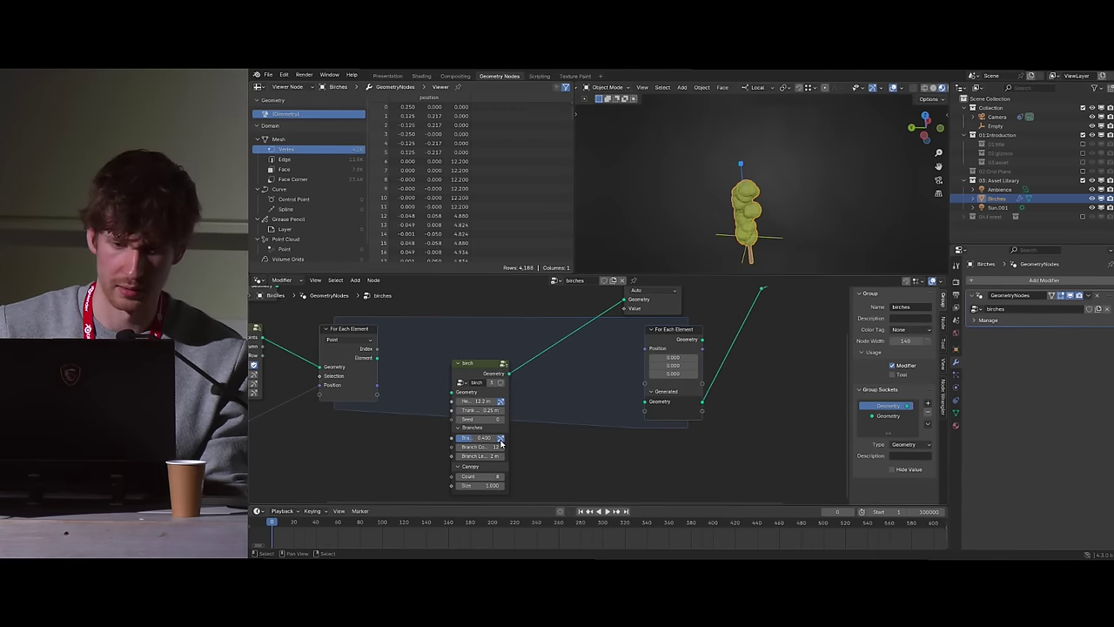
drag(490, 361, 514, 317)
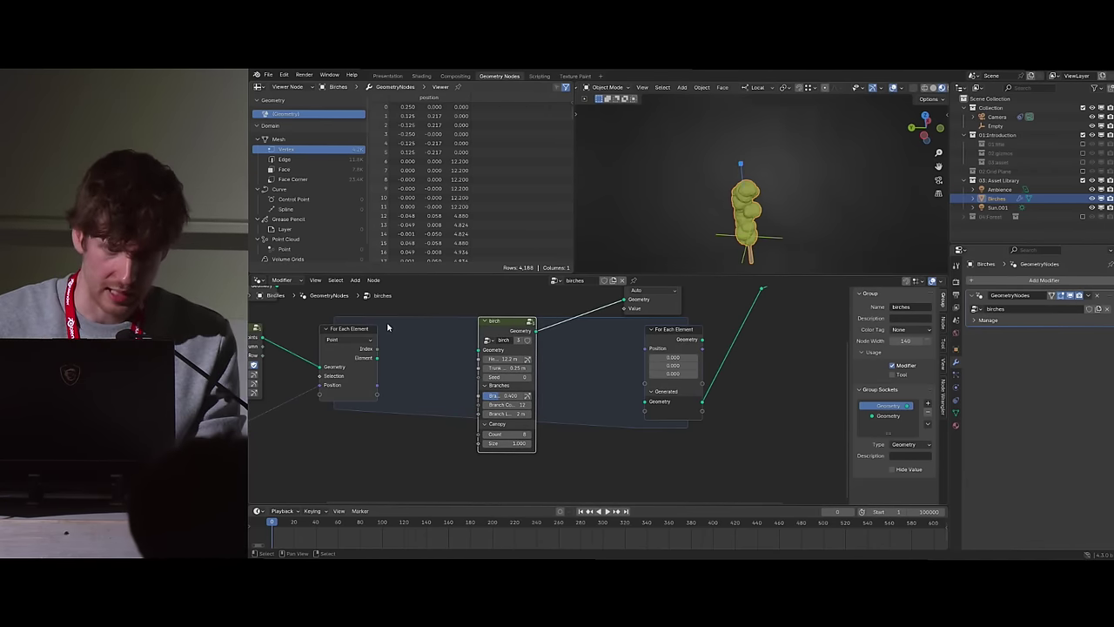
middle_drag(399, 340, 401, 376)
drag(505, 358, 499, 358)
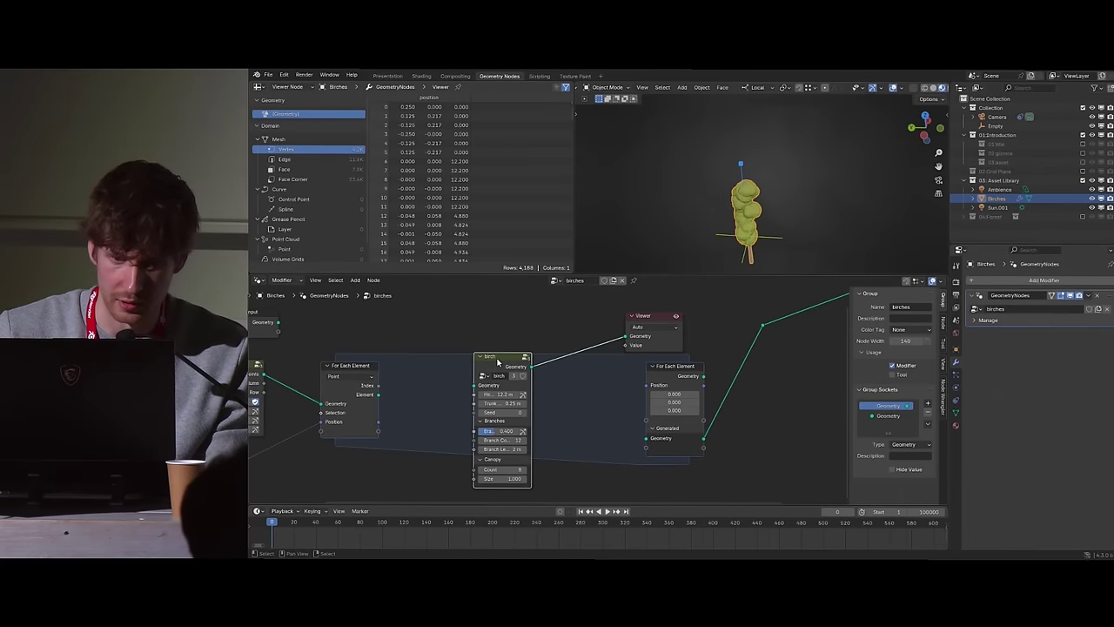
drag(431, 306, 553, 503)
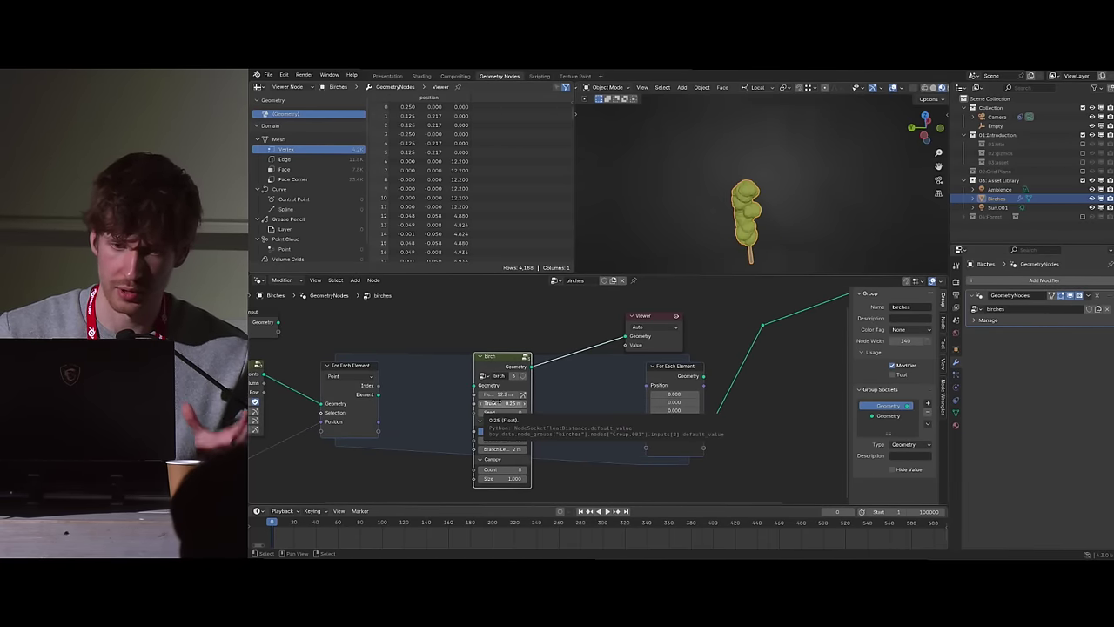
click(492, 431)
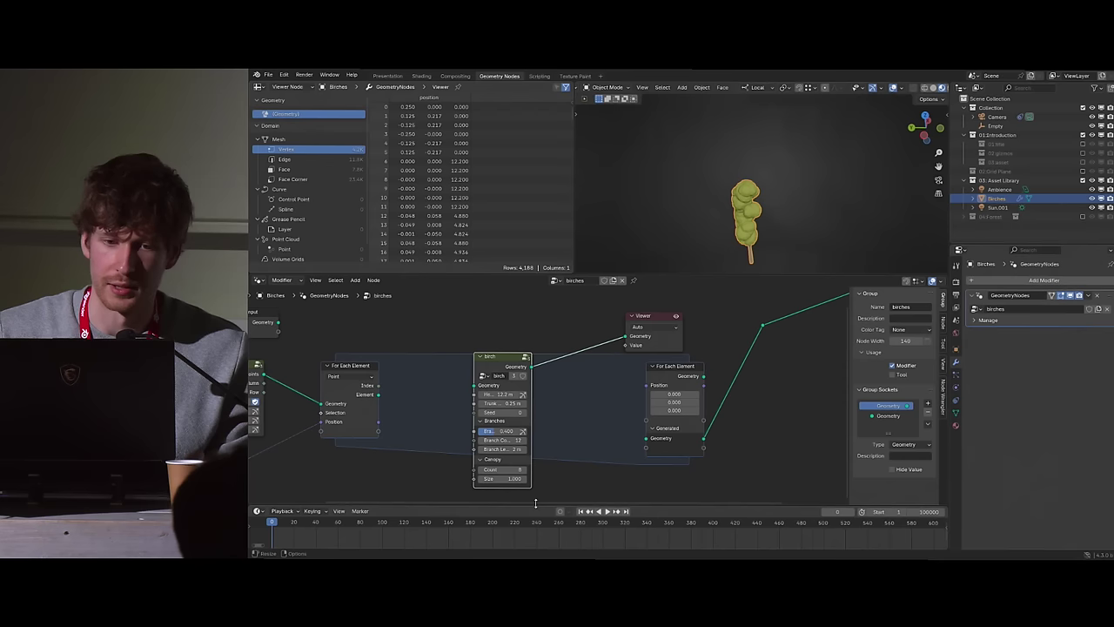
click(509, 367)
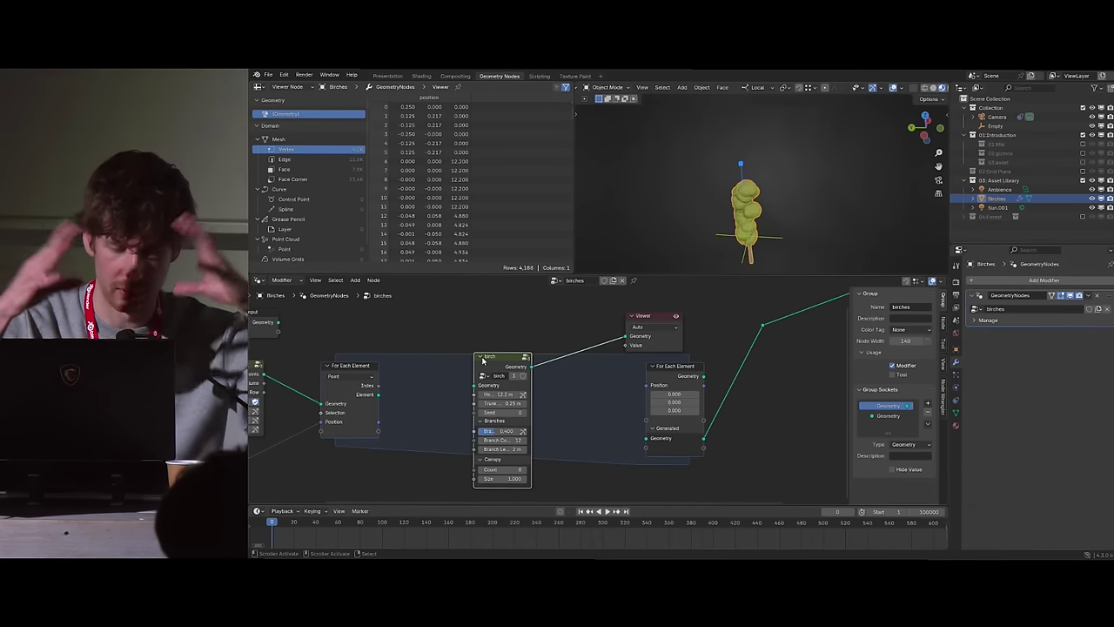
drag(429, 327, 549, 495)
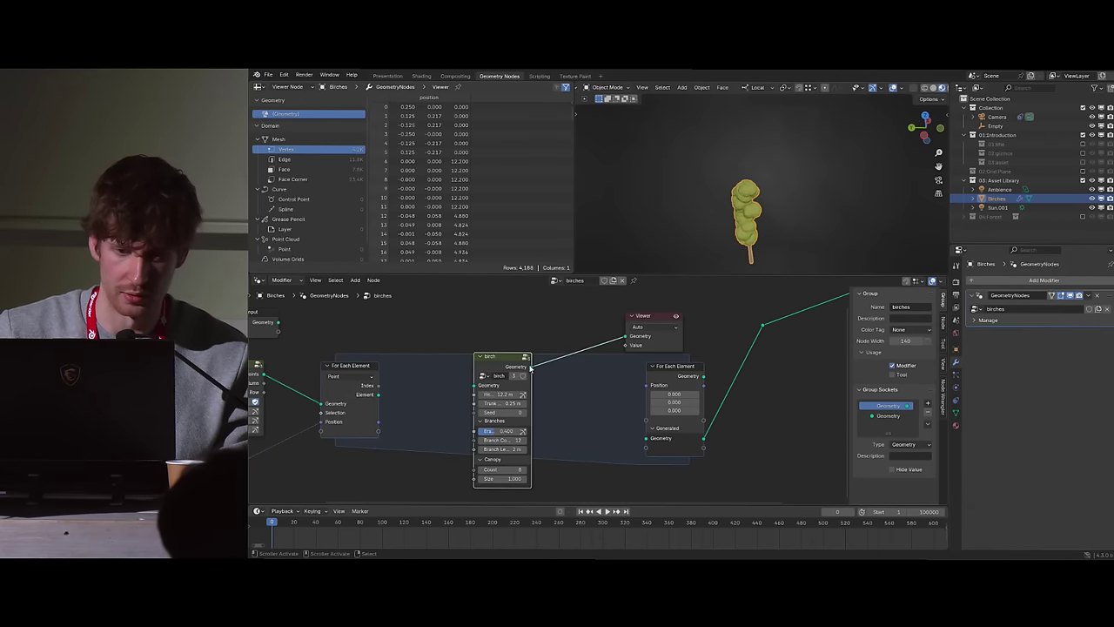
key(g)
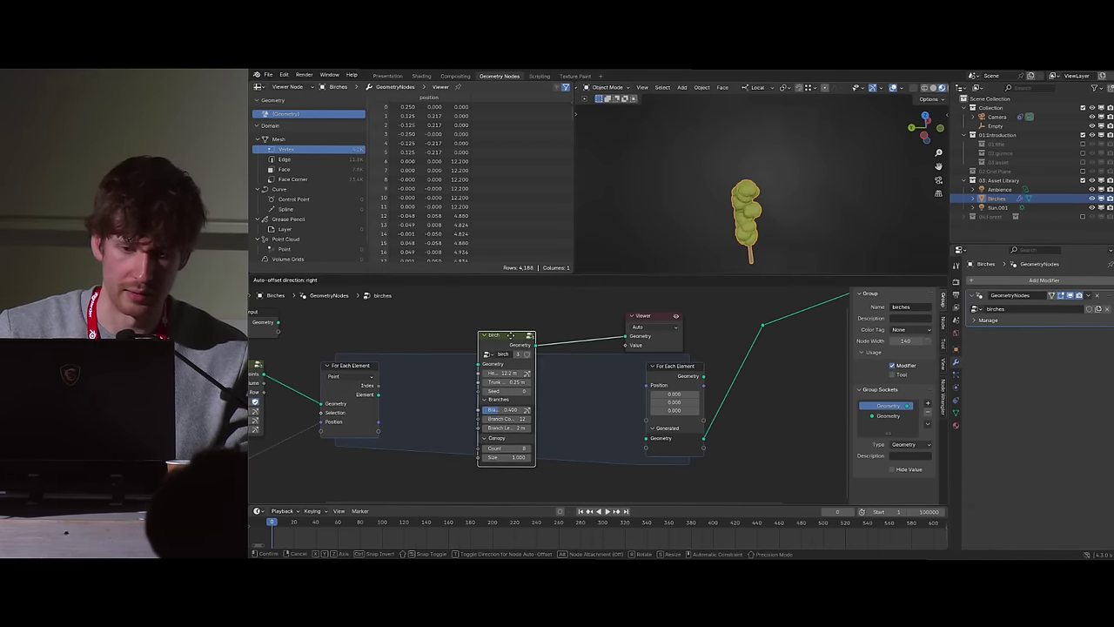
click(512, 326)
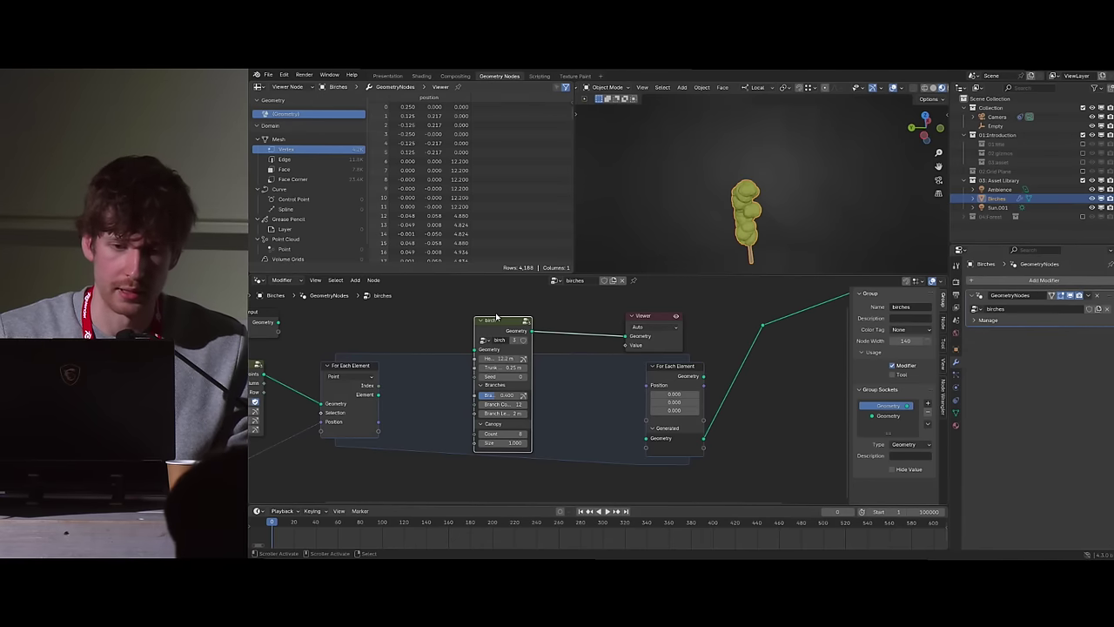
drag(350, 307, 675, 473)
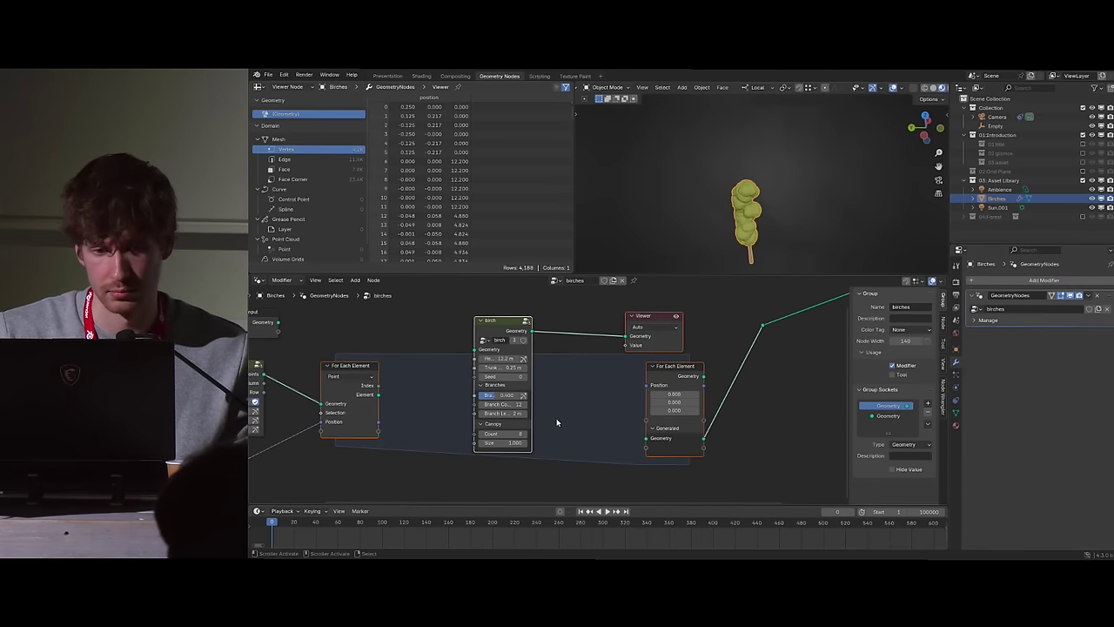
middle_drag(547, 385, 564, 383)
click(527, 324)
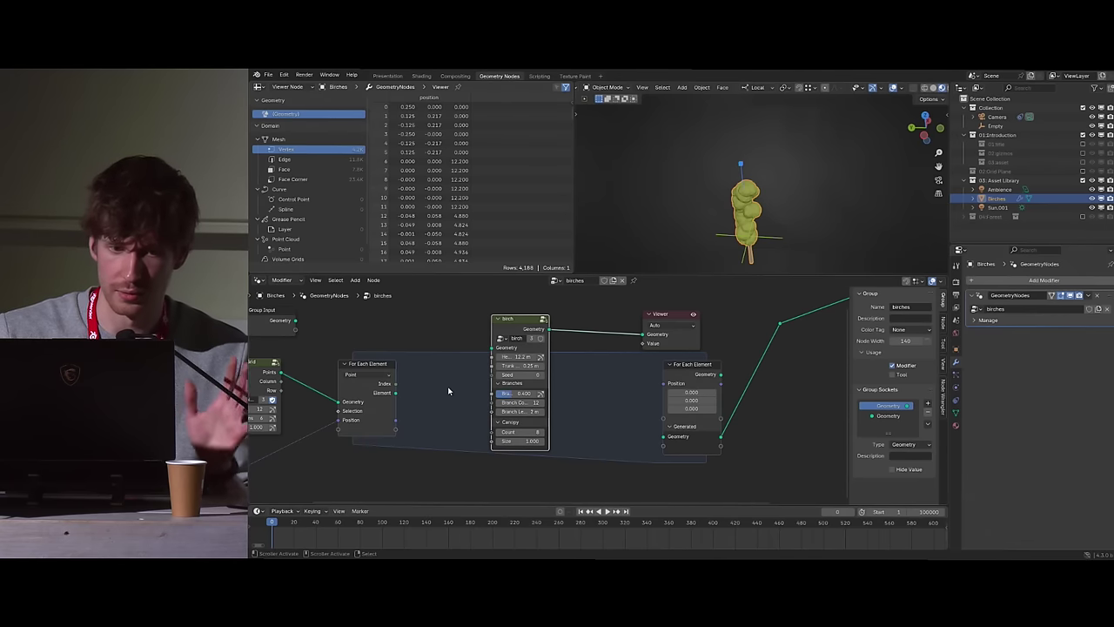
click(379, 387)
click(681, 385)
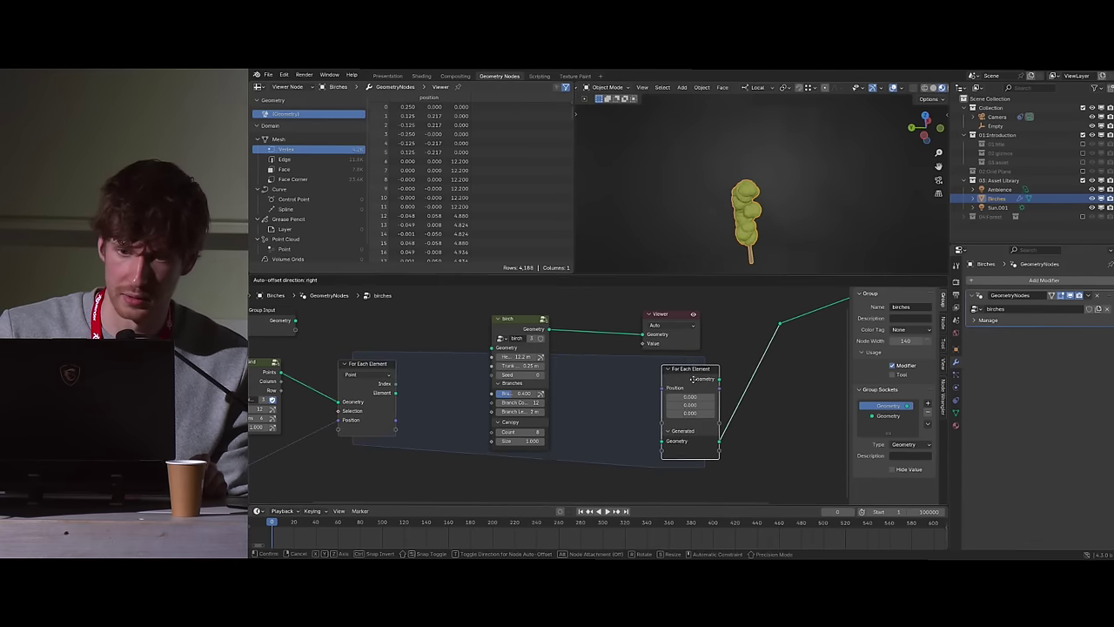
Move the birch node lower in the zone and connect its Geometry output to the zone's Generated Geometry input
drag(517, 322, 520, 376)
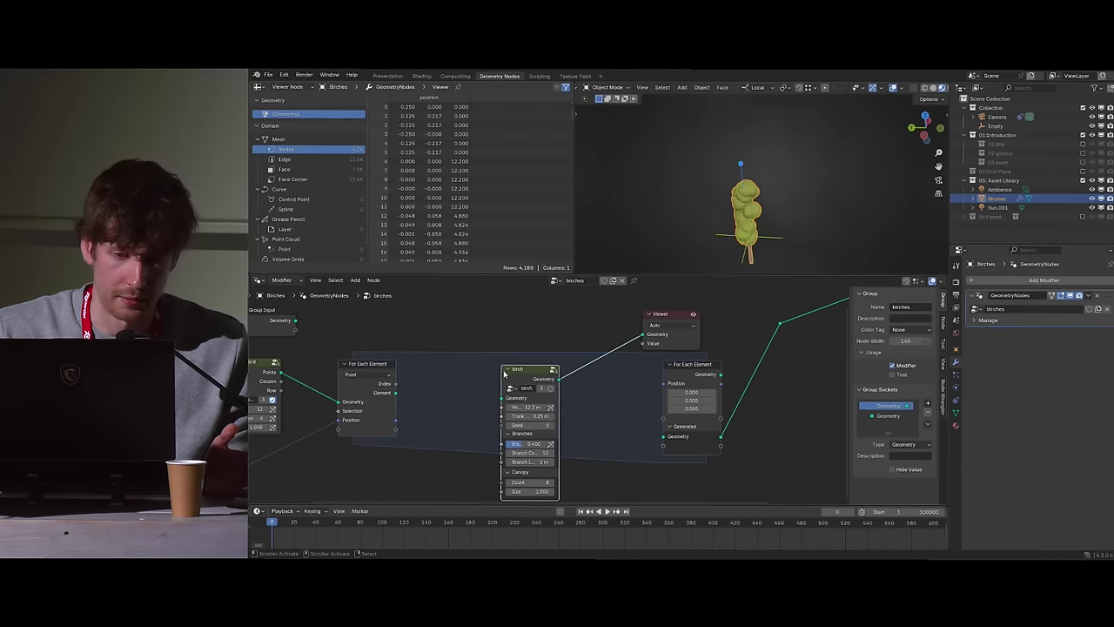
middle_drag(508, 366, 504, 358)
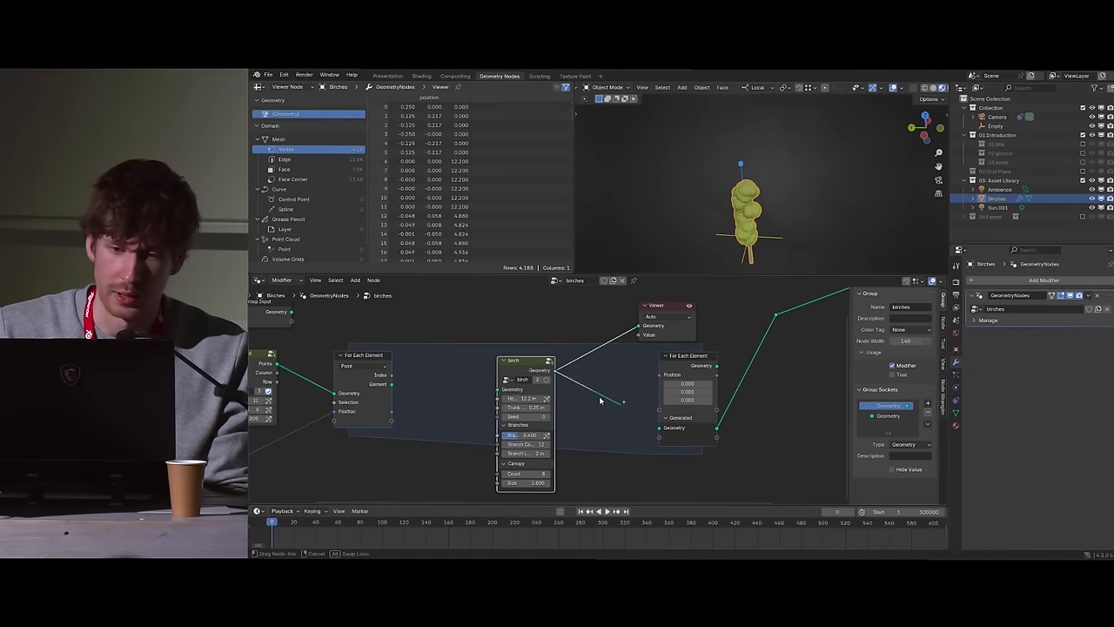
drag(531, 369, 662, 431)
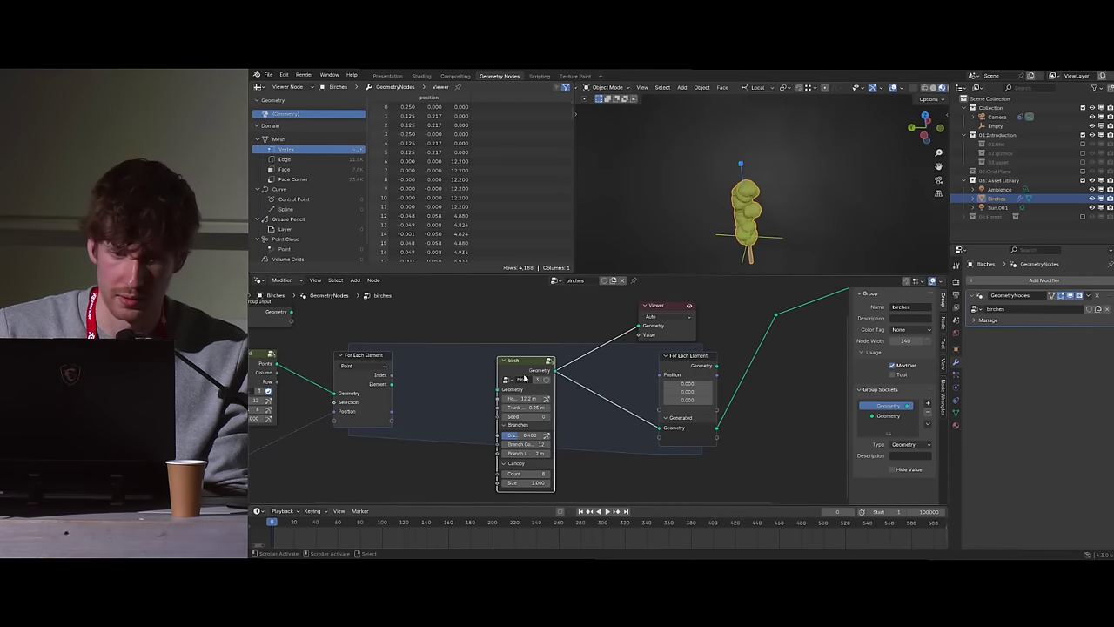
Insert a Transform Geometry node between the birch and the zone output, and feed the zone's Position into its Translation
middle_drag(483, 350, 516, 346)
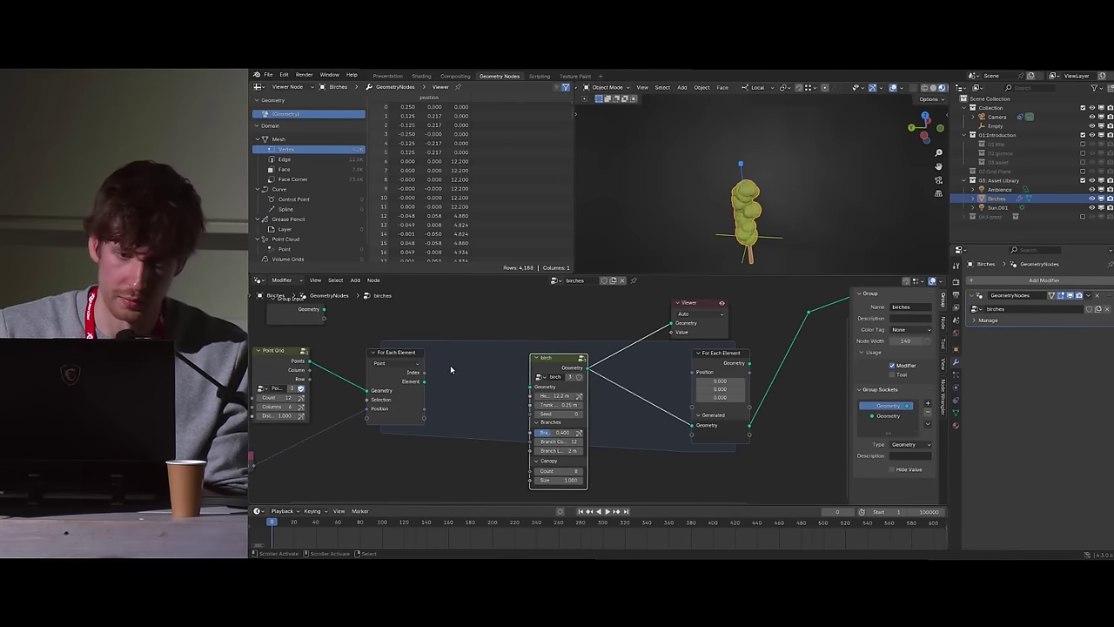
click(569, 330)
drag(540, 369, 494, 364)
key(shift+a)
click(550, 349)
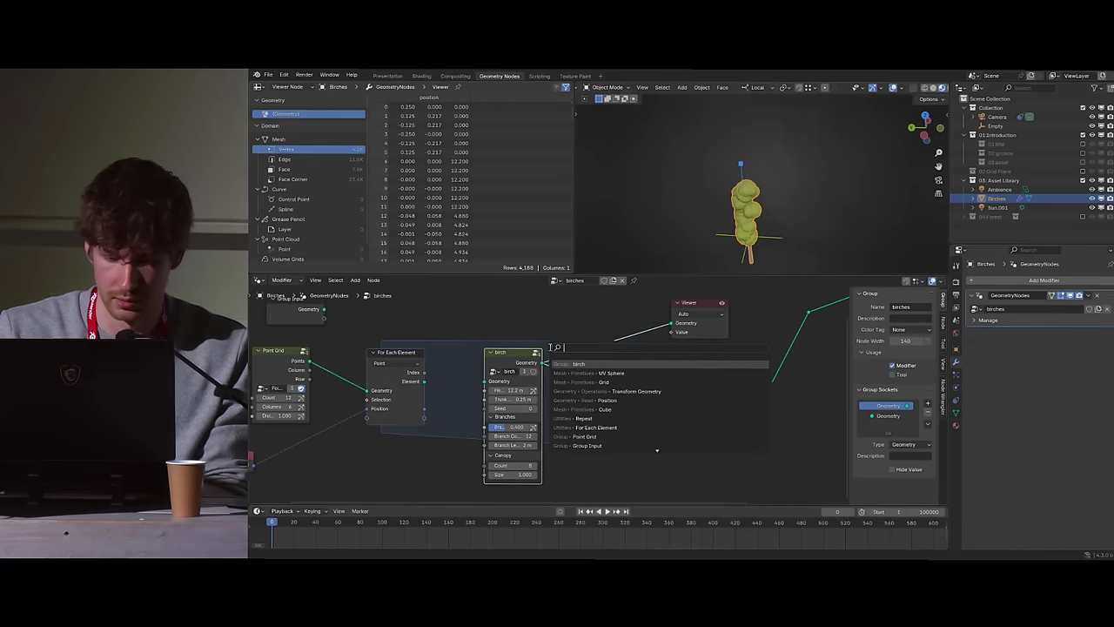
text(trans)
key(Return)
click(586, 381)
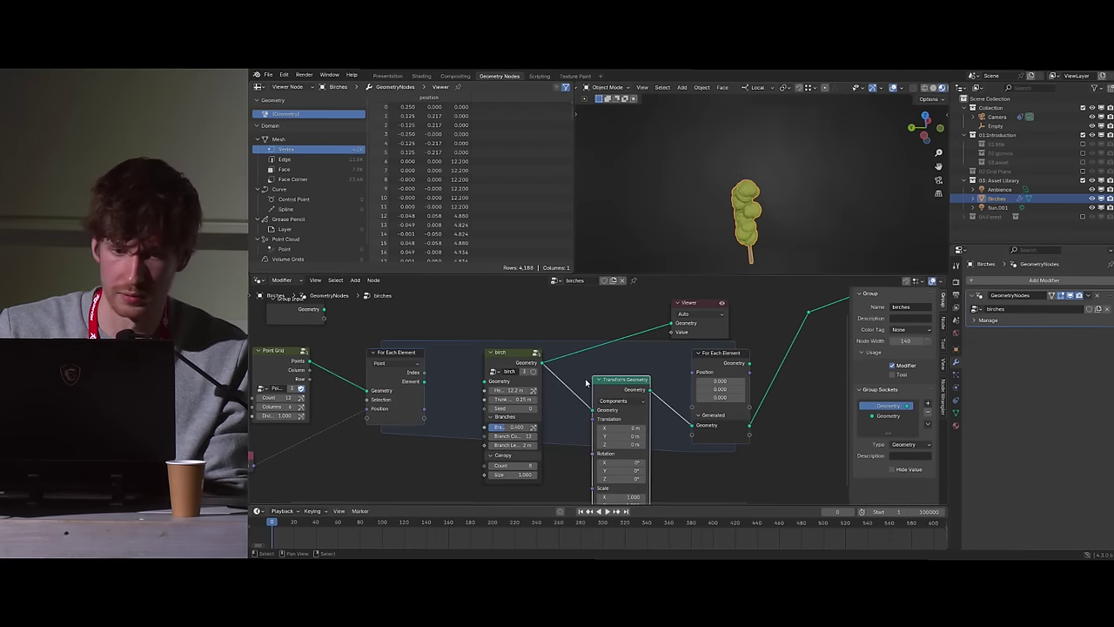
drag(424, 413, 593, 418)
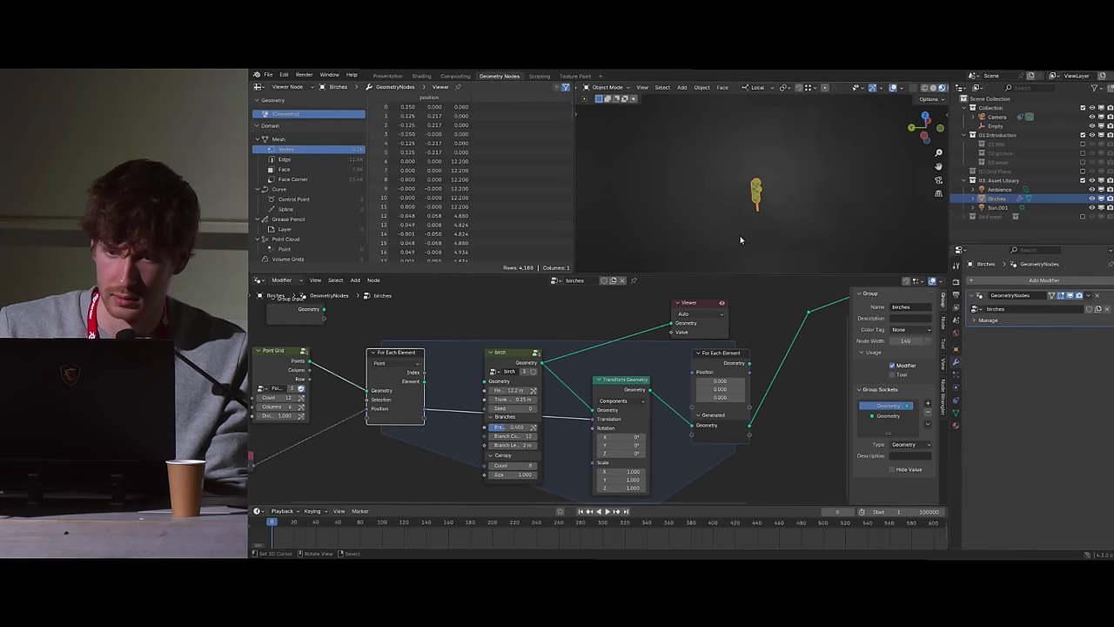
Preview the zone's generated geometry by attaching the Viewer at the reroute after it, and frame all the trees
middle_drag(806, 369, 652, 378)
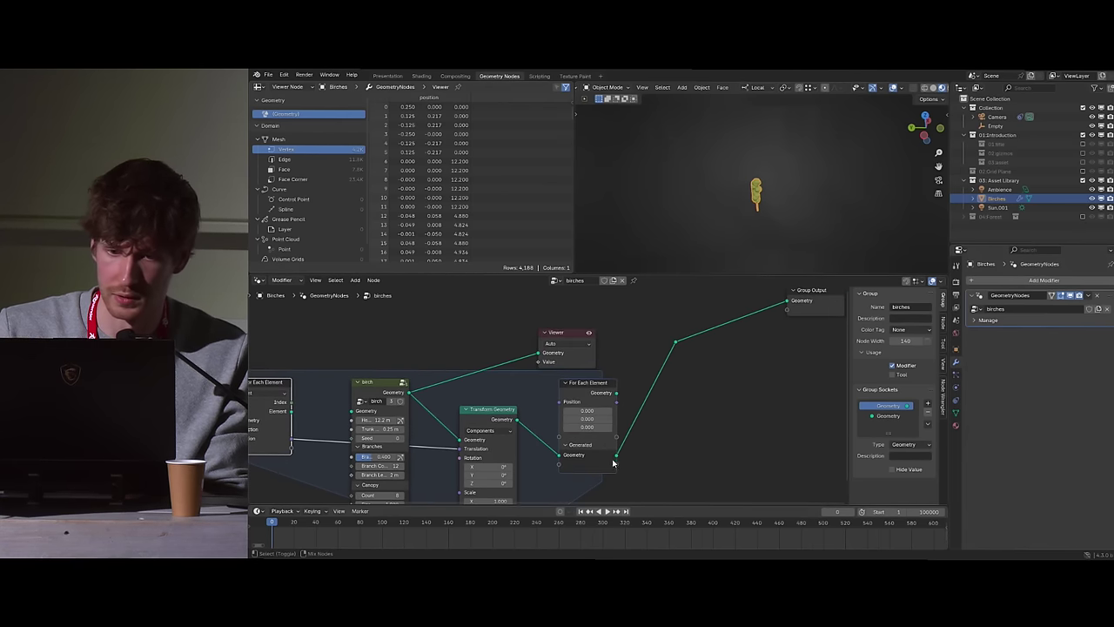
ctrl+shift+click(670, 347)
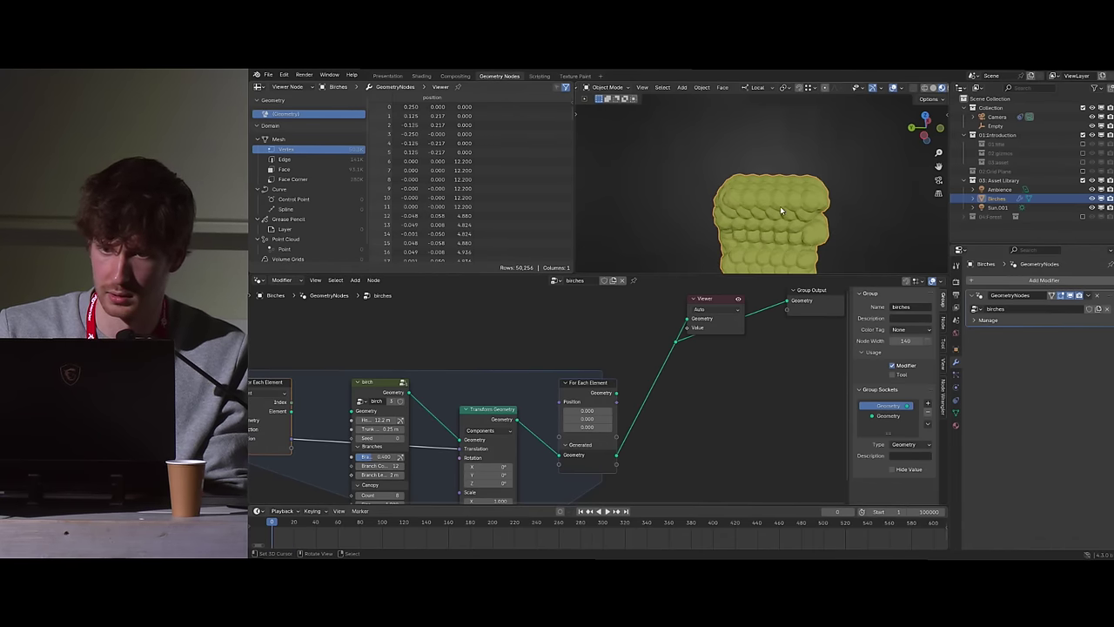
middle_drag(761, 250, 745, 199)
middle_drag(569, 353, 609, 323)
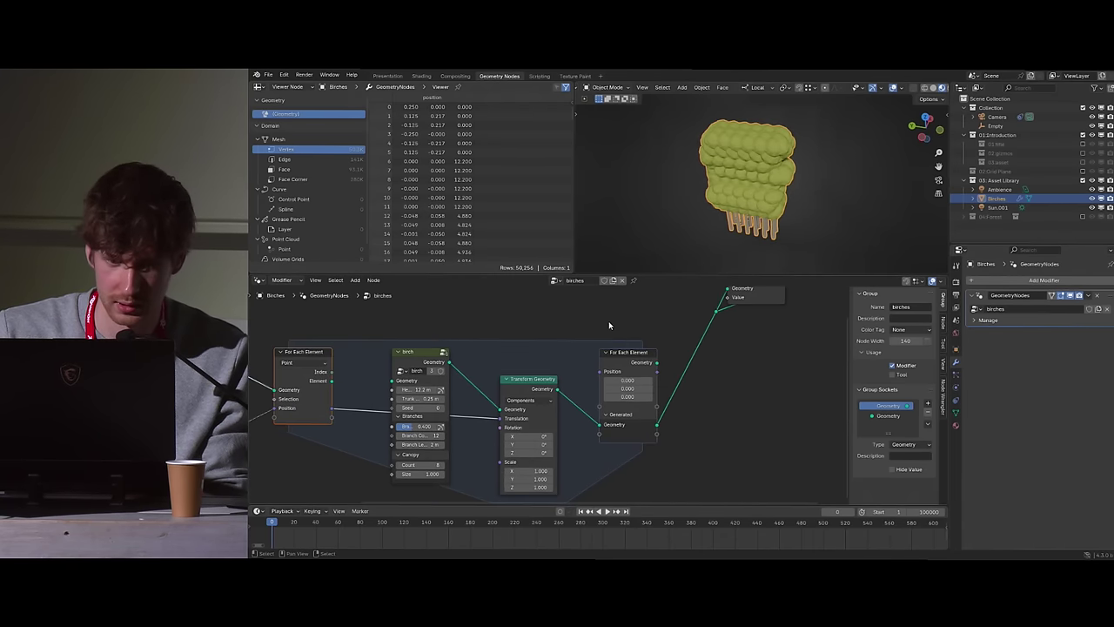
Set the Point Grid's distance to 6.397 to space the trees apart, and bring the whole row into view
middle_drag(357, 395, 626, 396)
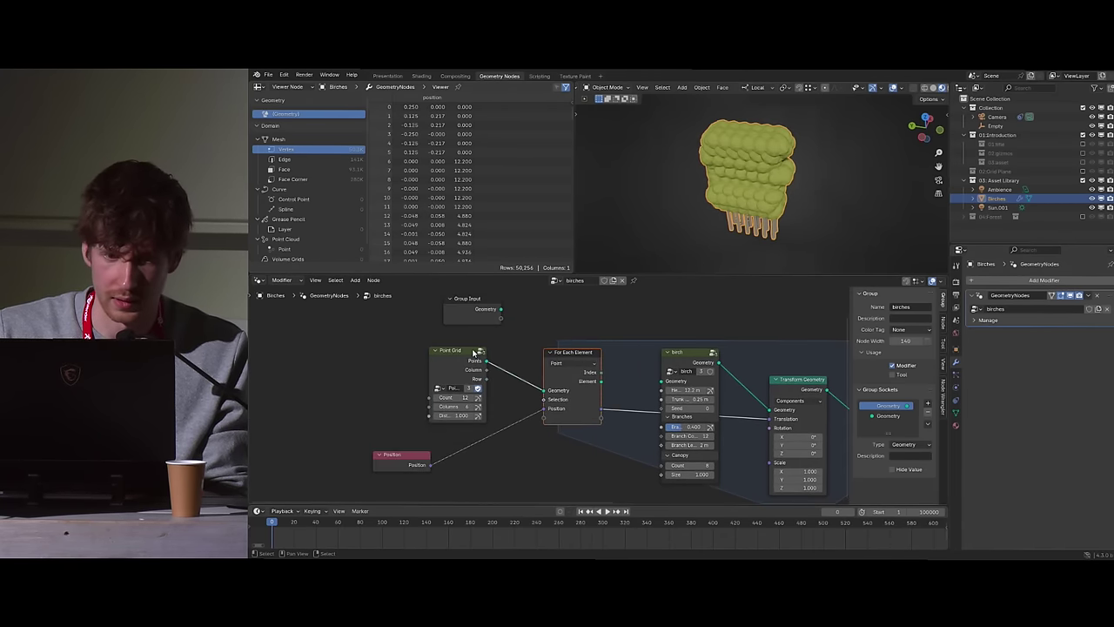
drag(806, 233, 699, 217)
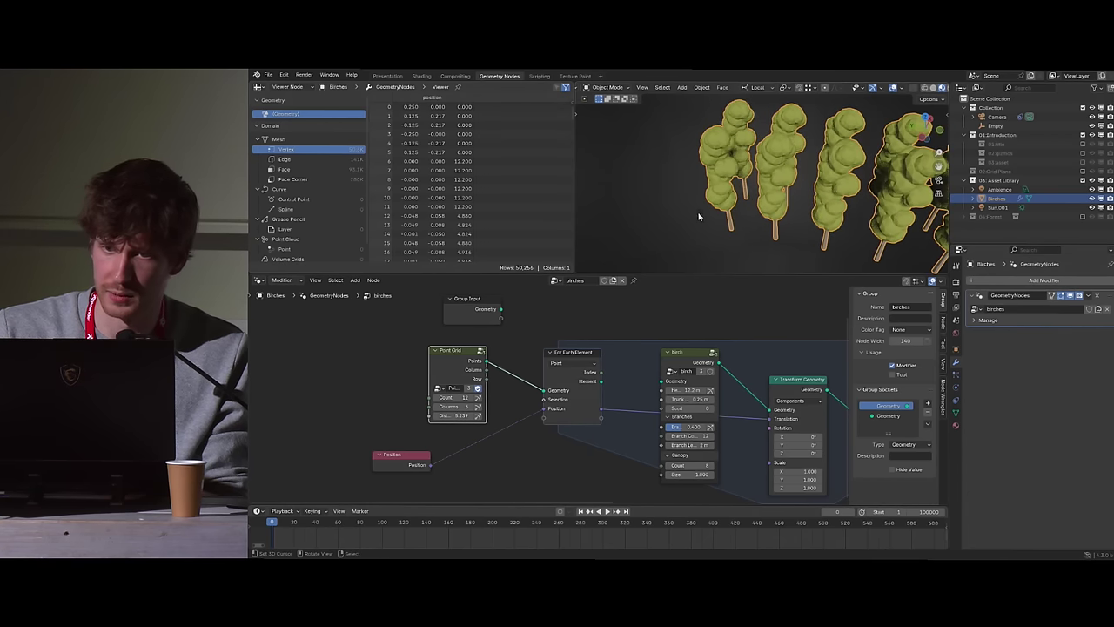
scroll(700, 217, down, 4)
middle_drag(888, 207, 836, 198)
drag(854, 211, 859, 256)
Move the grid and zone input nodes away from the birch node, and place Transform Geometry right beside the birch
middle_drag(662, 327, 588, 324)
drag(522, 288, 298, 495)
key(g)
click(457, 401)
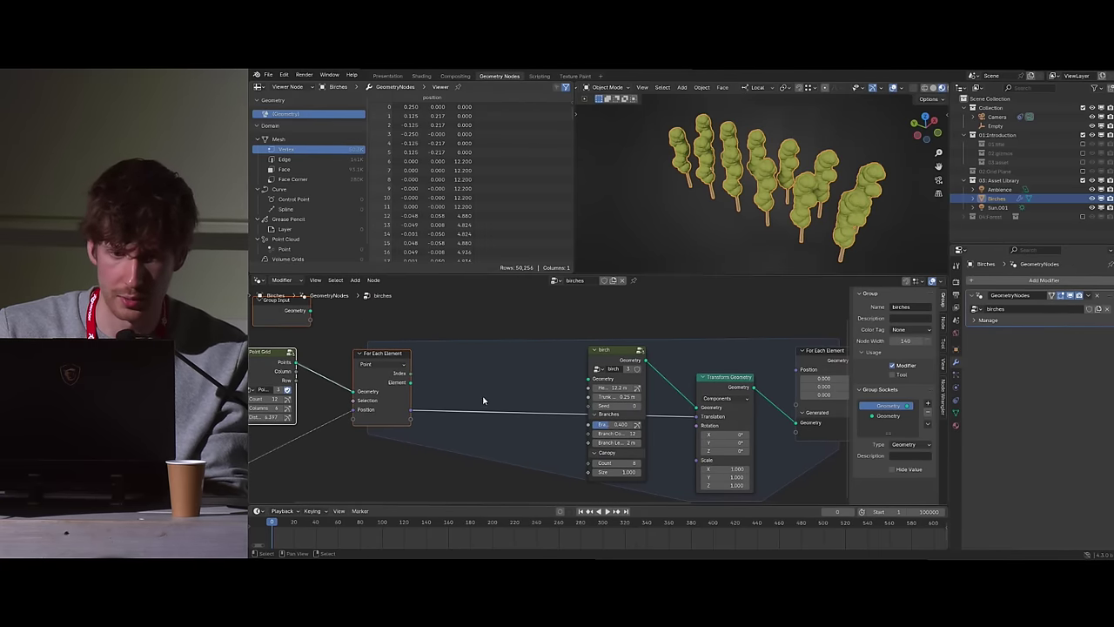
drag(620, 350, 620, 360)
drag(710, 377, 690, 350)
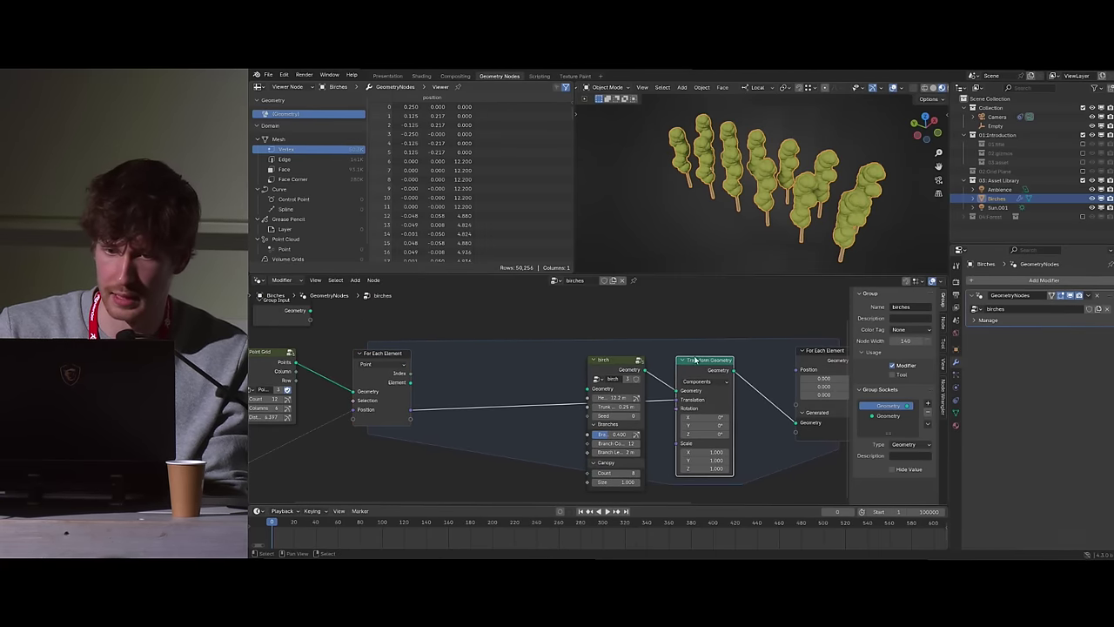
Try a different height on the birch node and undo the change
click(622, 363)
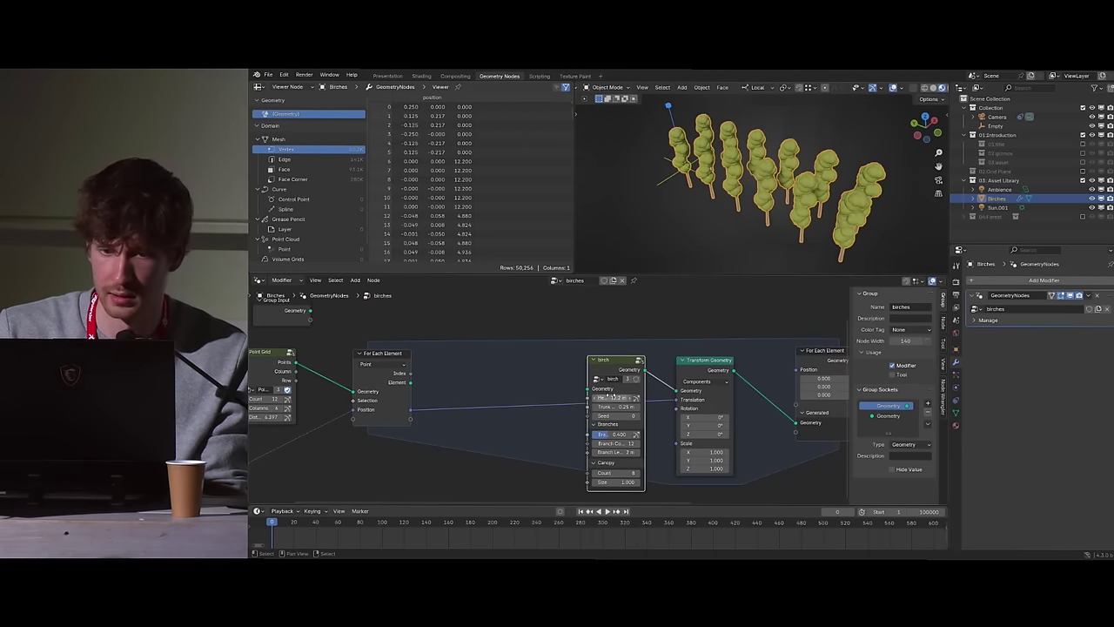
mouse_move(610, 400)
mouse_down()
mouse_move(645, 400)
mouse_move(611, 400)
mouse_move(627, 400)
mouse_up()
key(ctrl+z)
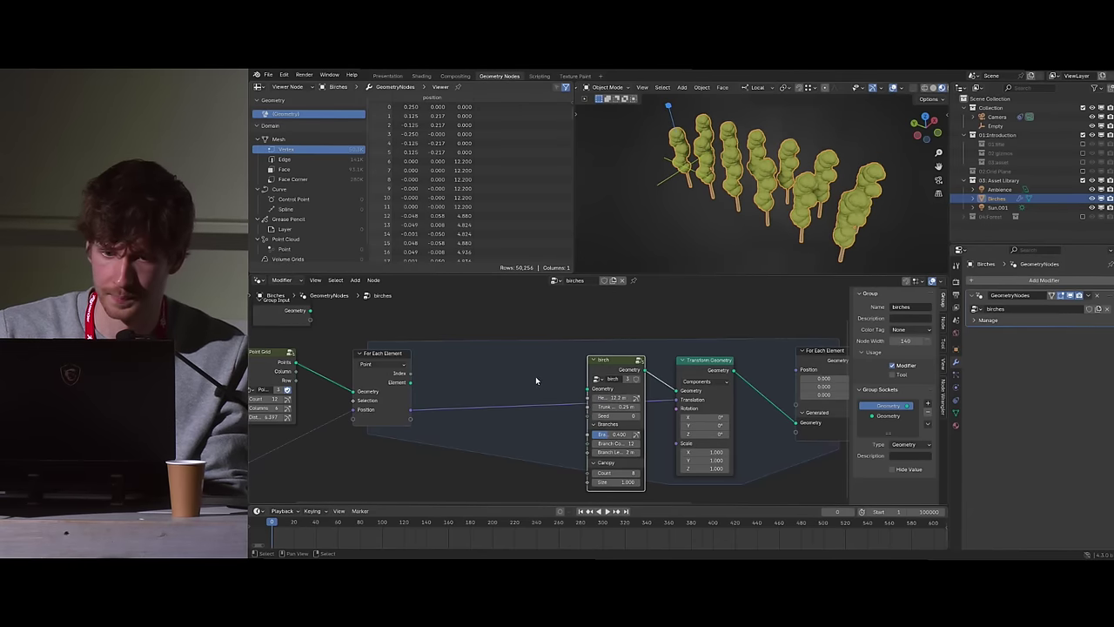
middle_drag(536, 376, 528, 384)
key(shift+a)
click(500, 357)
key(Escape)
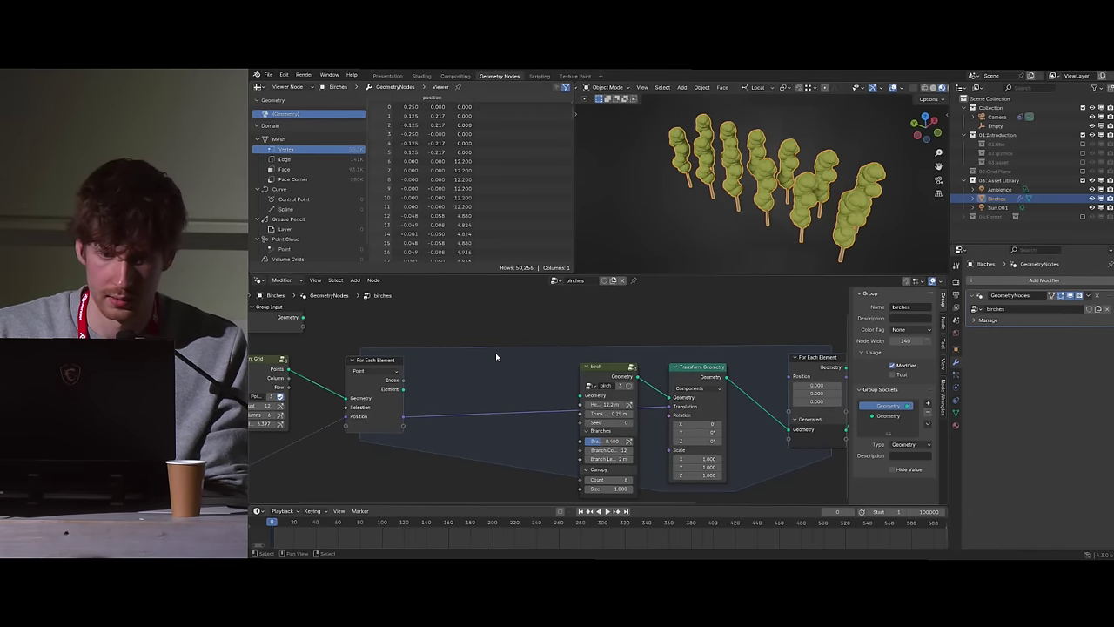
Add a Random Value node inside the zone and connect its Value to the birch's Branch Start input
key(shift+a)
click(491, 352)
text(random)
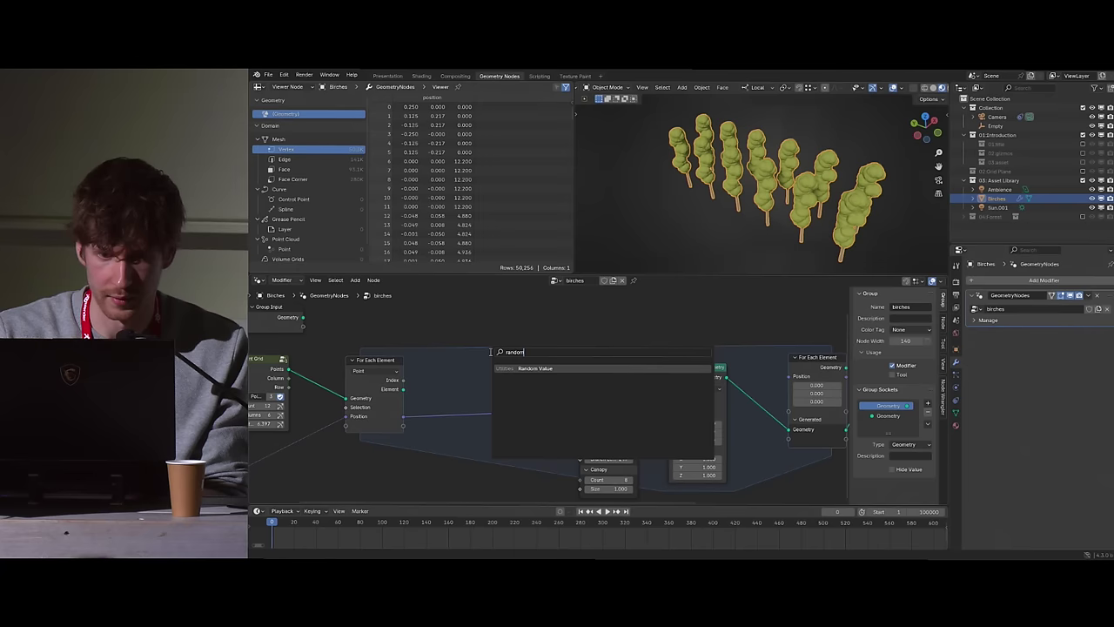
key(Return)
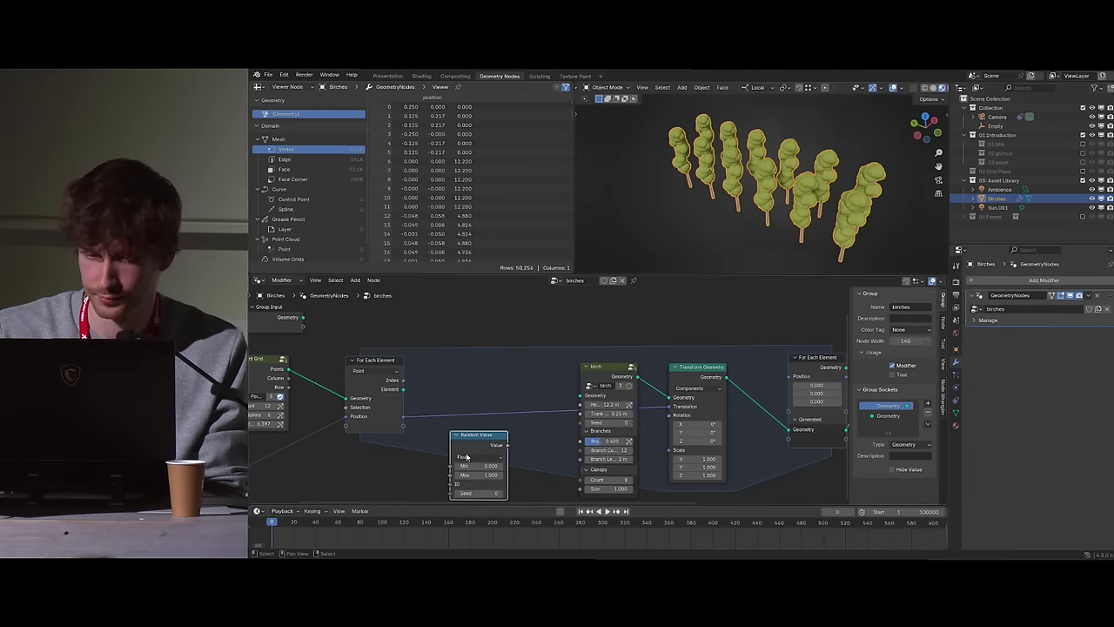
middle_drag(487, 478, 505, 455)
drag(523, 422, 598, 418)
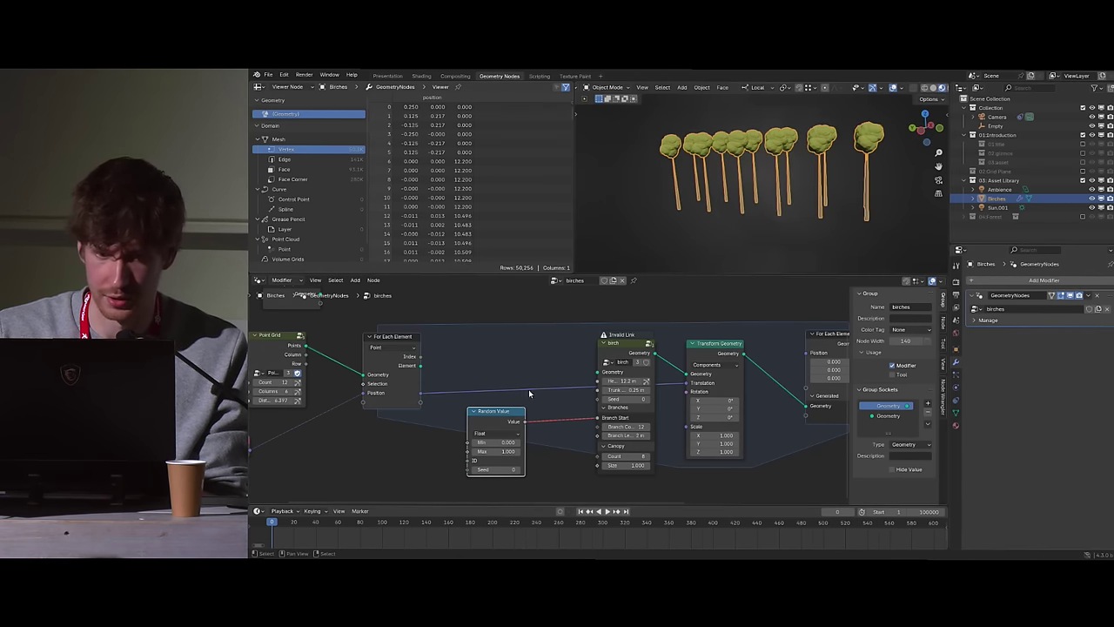
Shift the grid, Position, zone input and Random Value nodes away from the birch to make more room
click(392, 349)
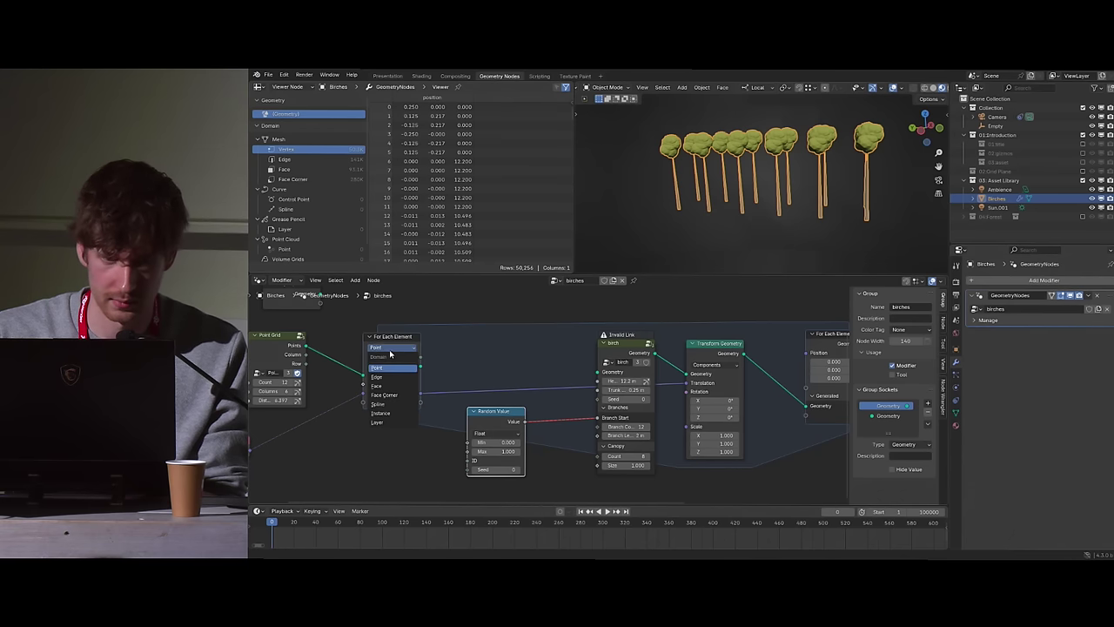
drag(408, 338, 382, 340)
middle_drag(501, 365, 565, 346)
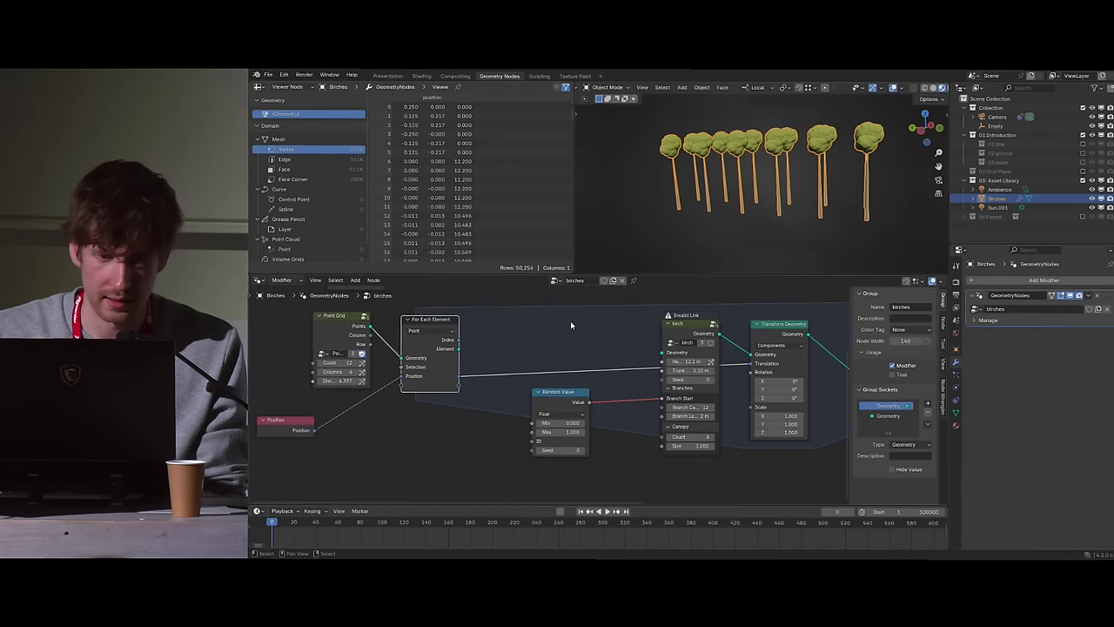
drag(572, 320, 308, 455)
key(g)
click(427, 418)
click(428, 418)
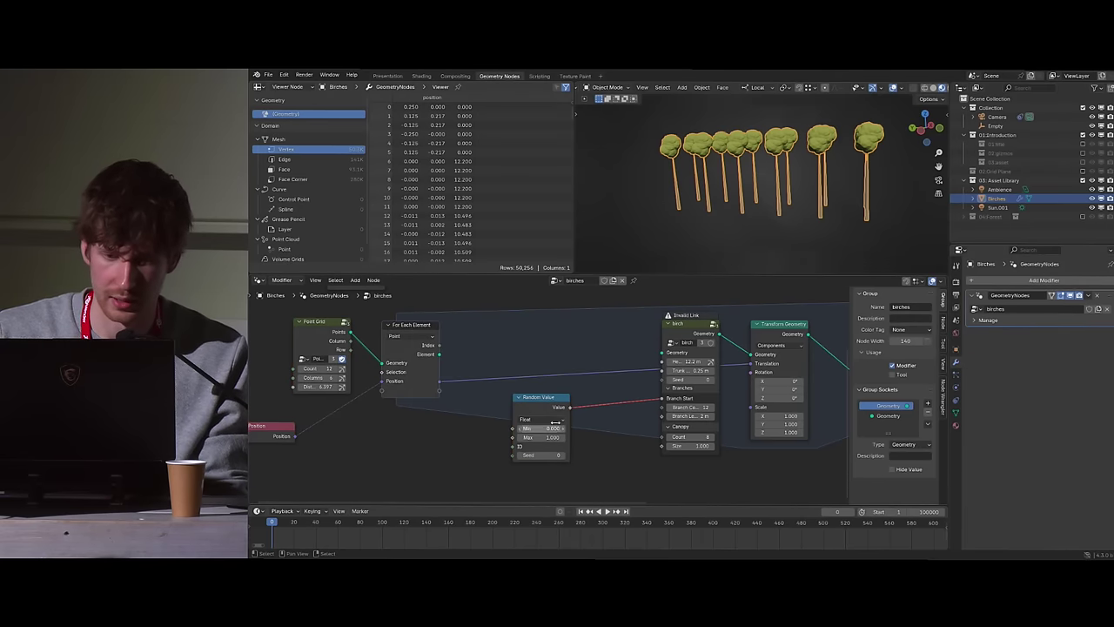
Unlink the Random Value node from the birch's Branch Start input and link it again
click(560, 395)
drag(511, 374, 682, 493)
scroll(665, 421, up, 3)
drag(692, 400, 674, 405)
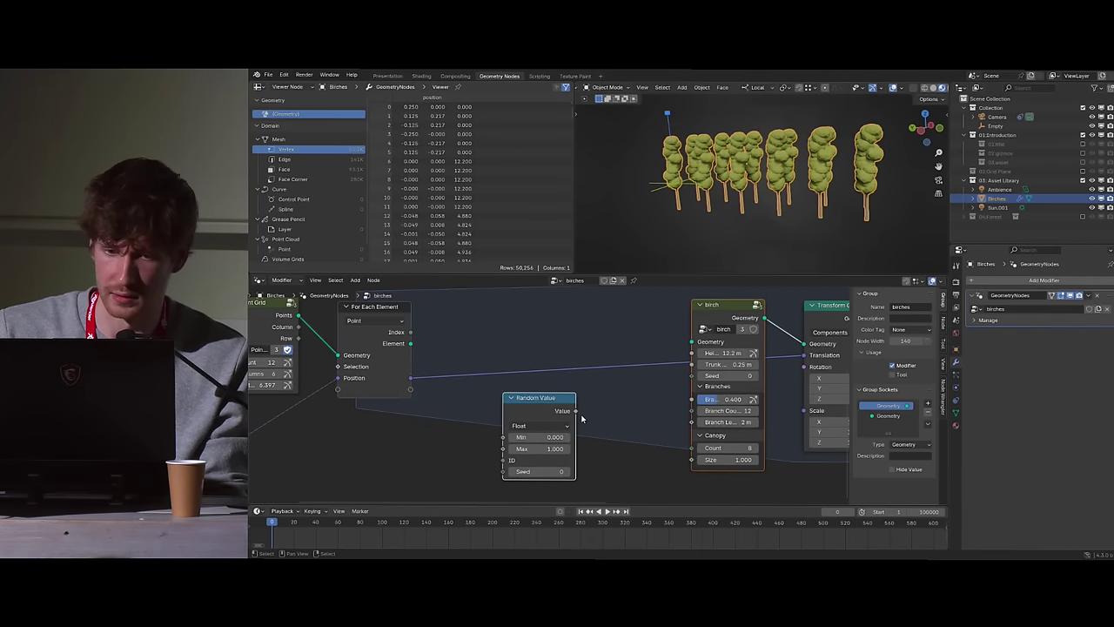
drag(576, 411, 691, 399)
drag(529, 410, 549, 409)
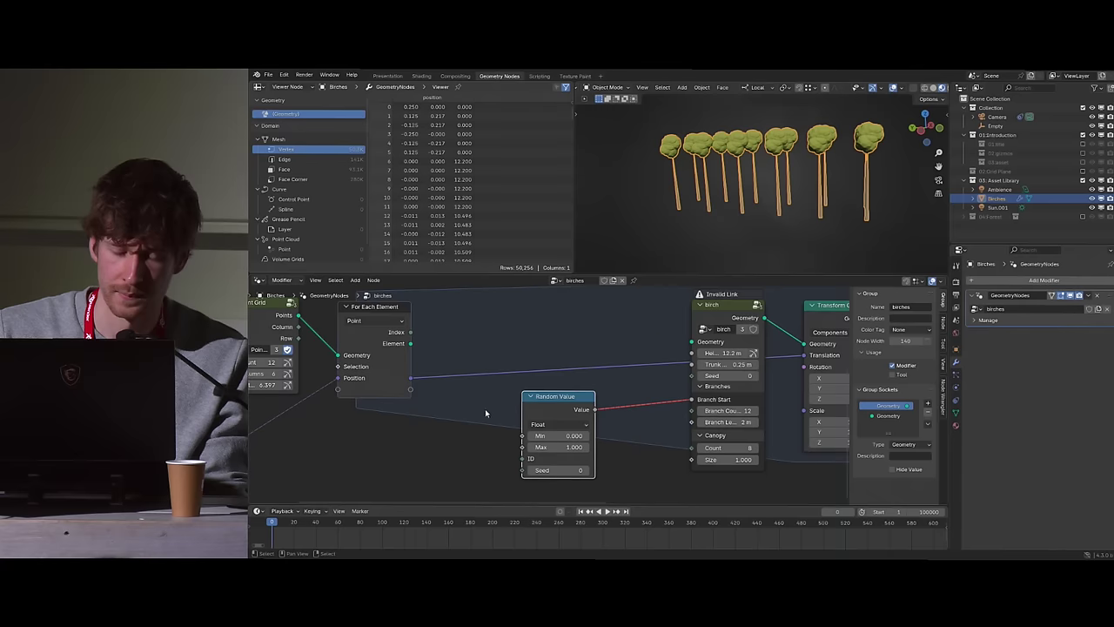
middle_drag(485, 409, 483, 383)
scroll(543, 402, up, 4)
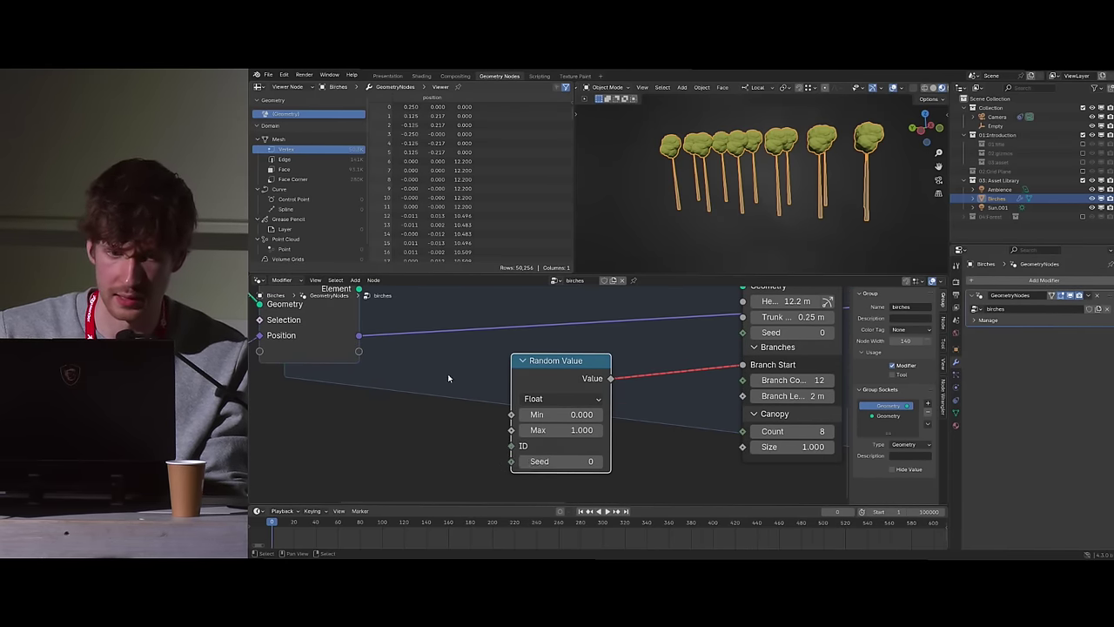
scroll(437, 351, down, 4)
middle_drag(436, 350, 441, 392)
scroll(416, 356, up, 1)
scroll(544, 391, up, 1)
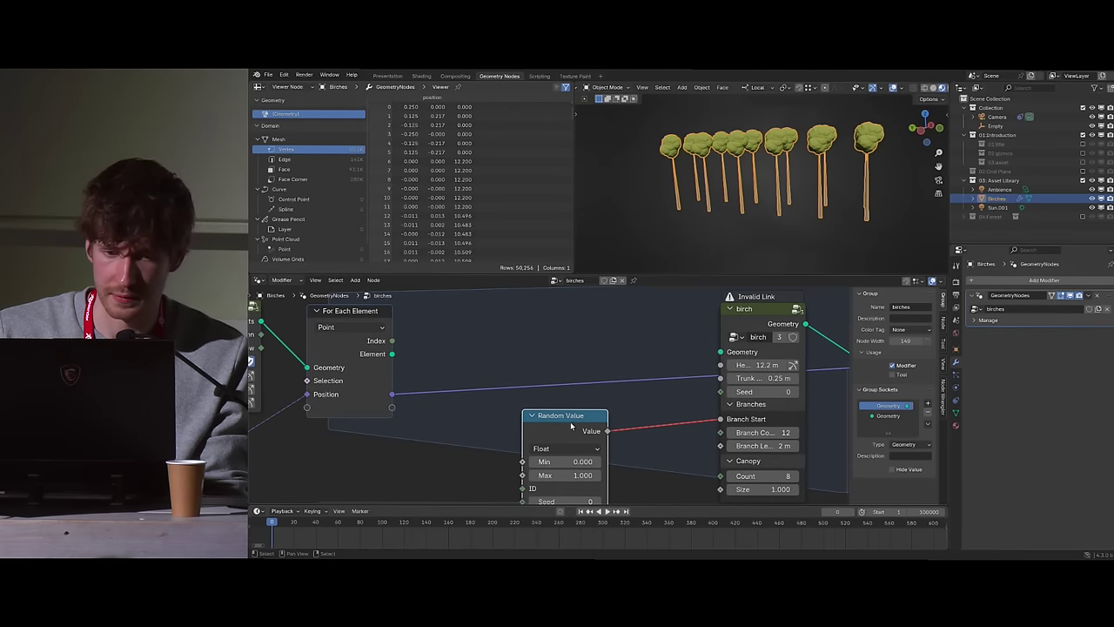
drag(572, 427, 589, 424)
right_click(590, 424)
drag(748, 326, 730, 326)
right_click(728, 326)
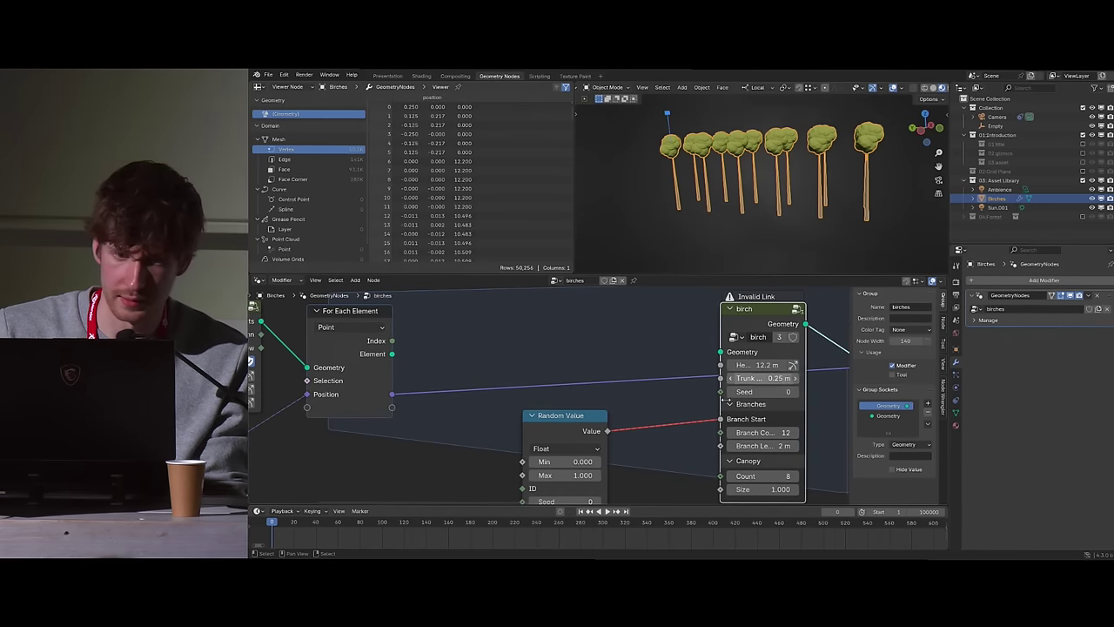
Connect the zone's Index output to the Random Value node's ID input so each tree gets its own value
drag(566, 415, 574, 418)
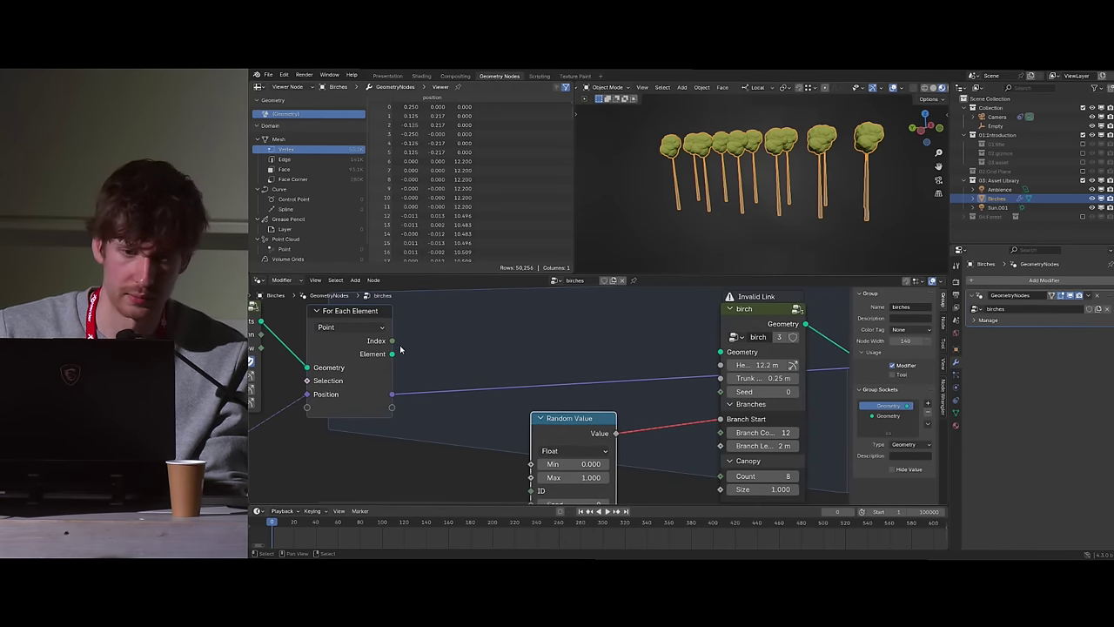
middle_drag(477, 357, 475, 326)
drag(392, 310, 538, 462)
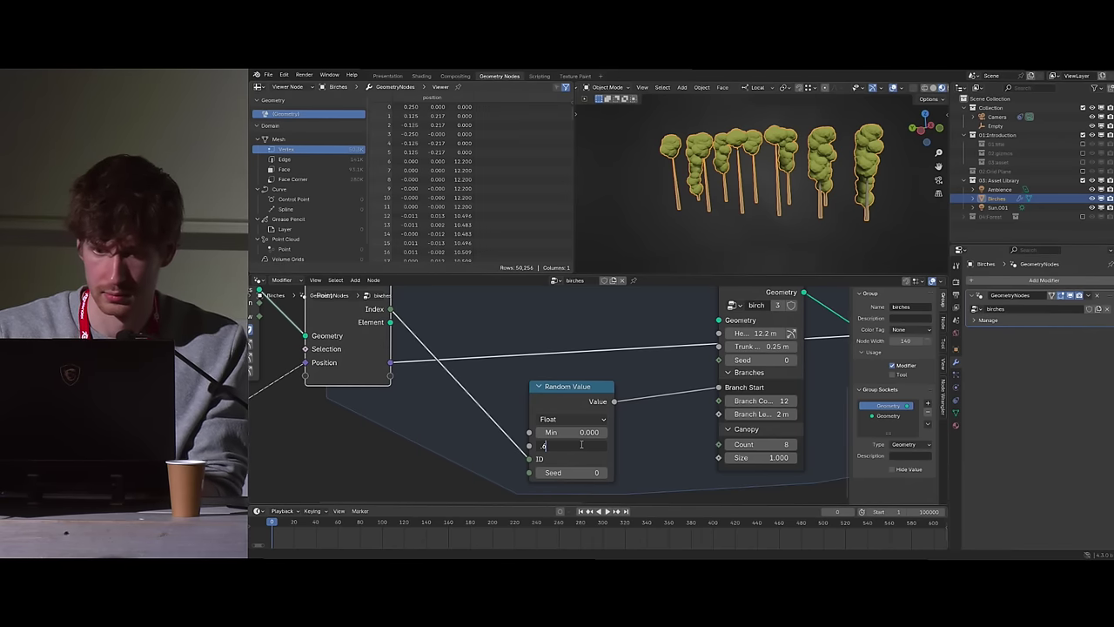
Set the Random Value node's Max to 0.6 and Min to 0.21, and raise the birch's Branch Length to 5.6 m
key(Return)
double_click(577, 432)
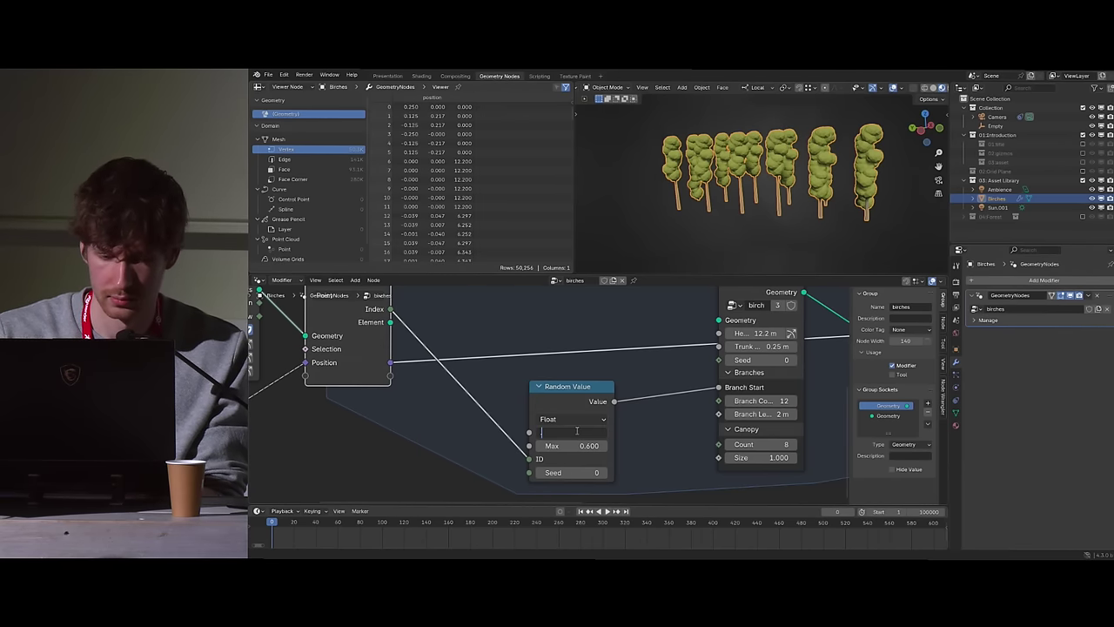
text(.4)
key(Return)
mouse_move(575, 431)
mouse_down()
mouse_move(555, 432)
mouse_move(573, 431)
mouse_up()
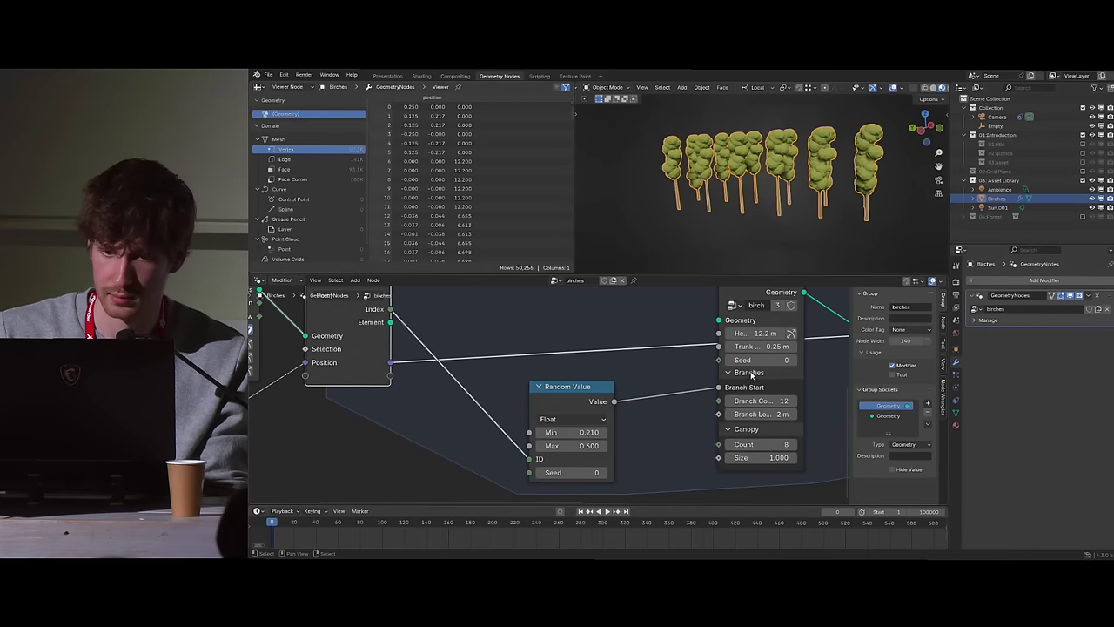
mouse_move(762, 401)
mouse_down()
mouse_move(794, 413)
mouse_move(778, 413)
mouse_up()
middle_drag(796, 235, 775, 245)
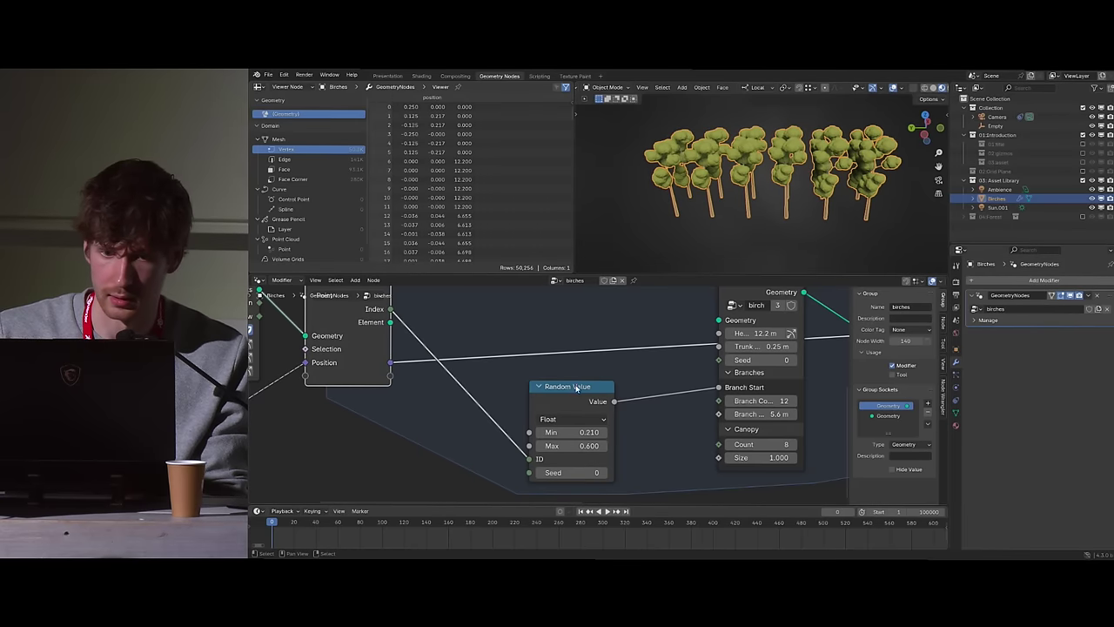
Duplicate the Random Value node beneath the original and connect the copy's Value to the birch's Height input
drag(564, 386, 507, 310)
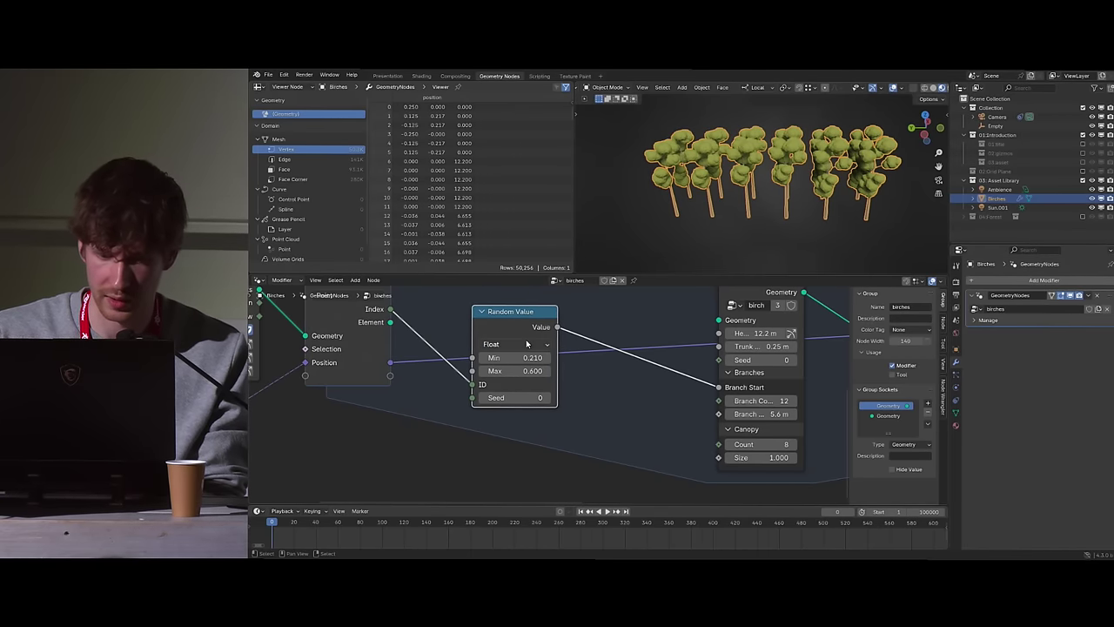
key(shift)
key(shift+d)
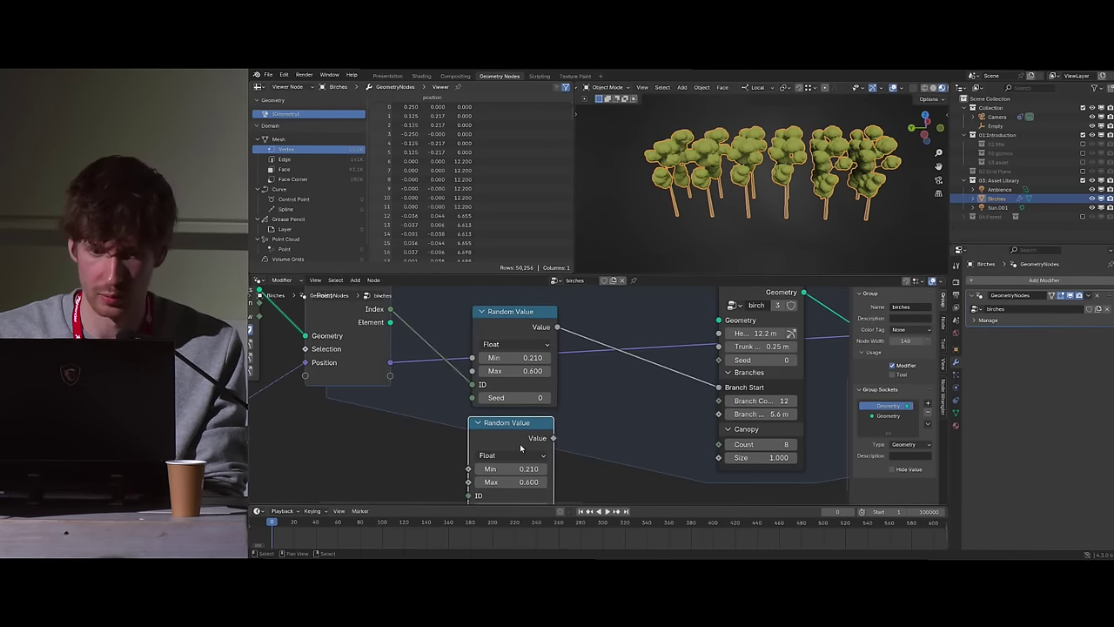
drag(554, 437, 719, 334)
middle_drag(460, 439, 479, 391)
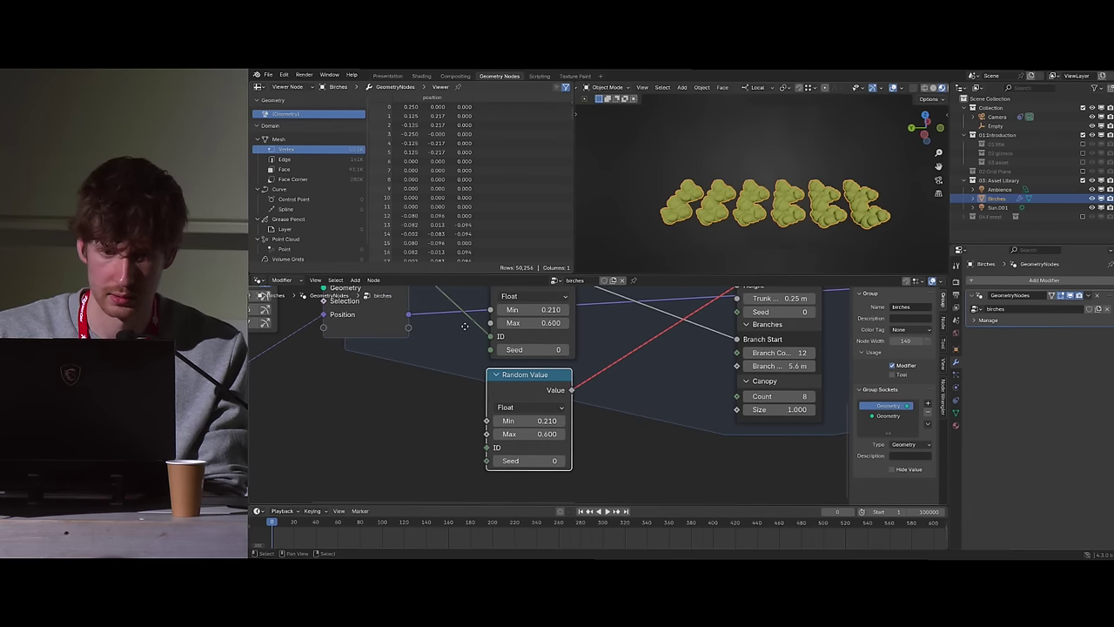
Connect the zone's Index output to the duplicated Random Value node's ID and set that node's Max to 9.13
middle_drag(465, 327, 445, 396)
drag(388, 337, 468, 454)
scroll(554, 397, down, 1)
scroll(525, 449, up, 1)
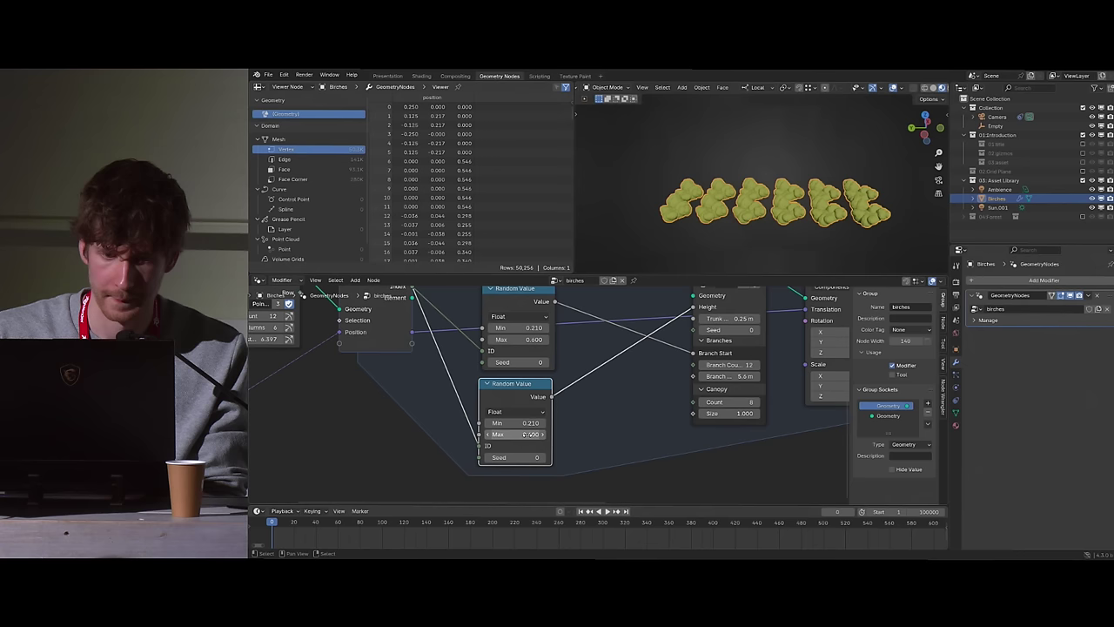
mouse_move(527, 435)
mouse_down()
mouse_move(562, 435)
mouse_move(521, 424)
mouse_up()
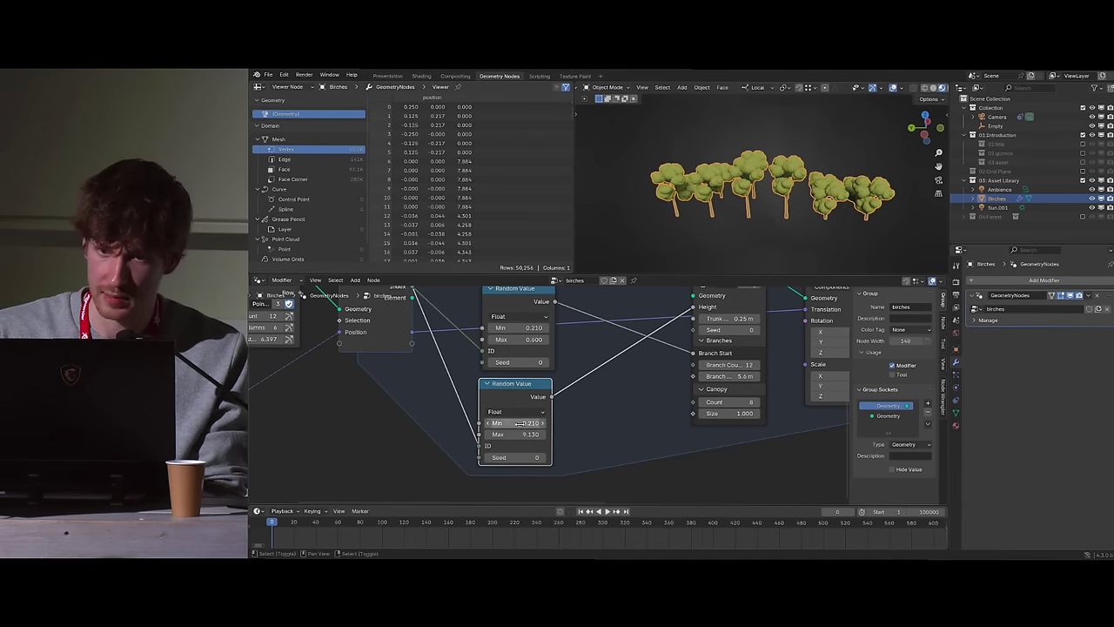
middle_drag(768, 228, 747, 205)
middle_drag(711, 307, 636, 351)
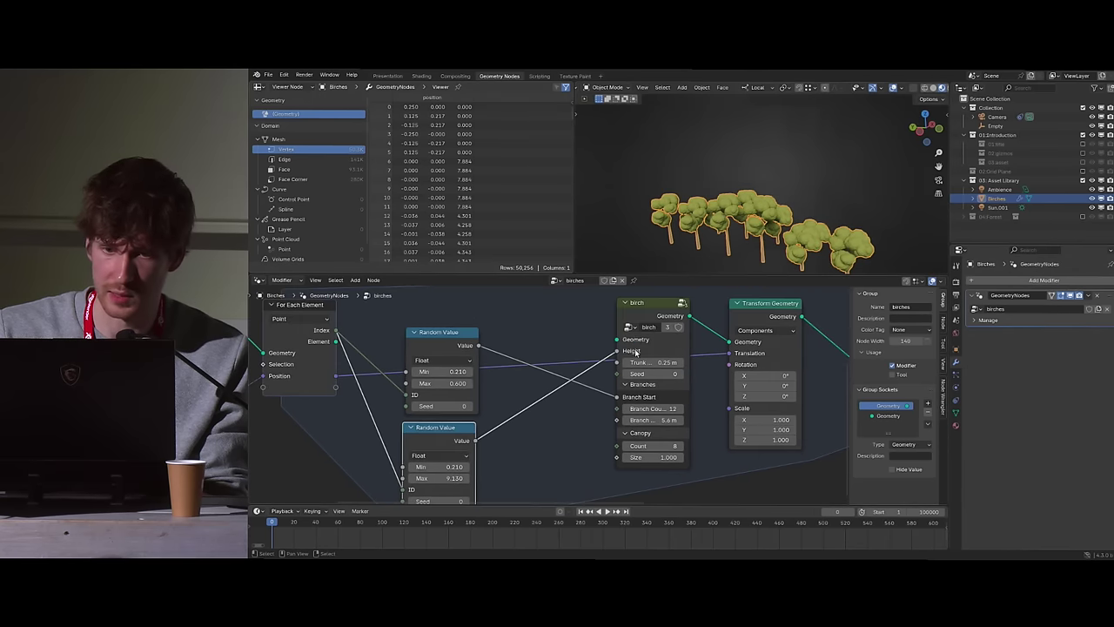
click(636, 319)
shift+middle_drag(731, 229, 764, 207)
scroll(766, 206, up, 3)
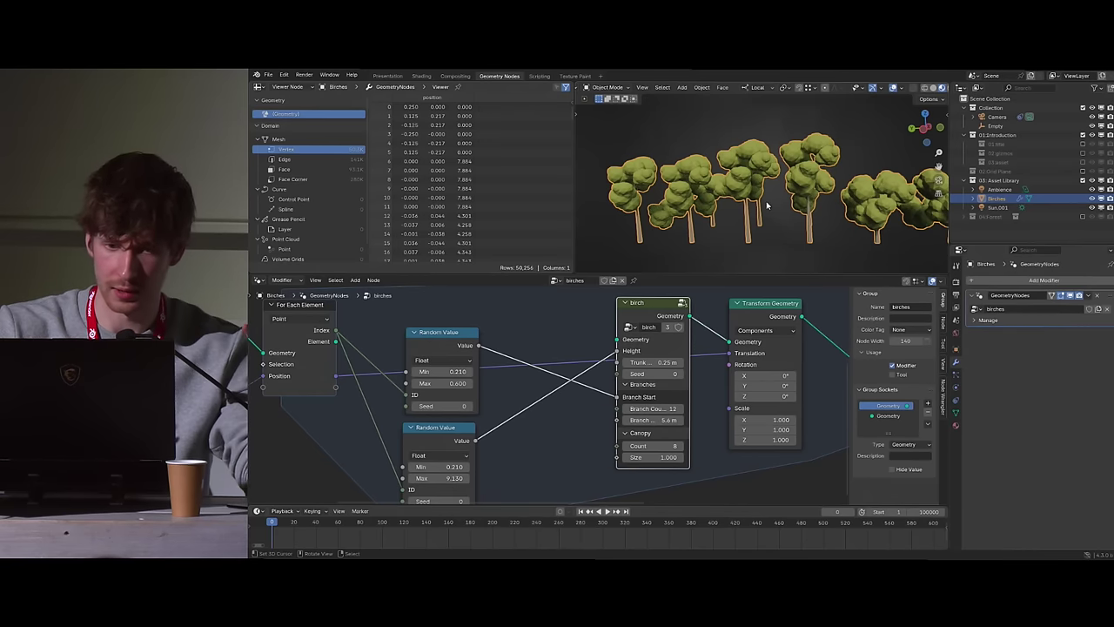
Move the grid, Position, zone input and both Random Value nodes farther from the birch to make room for more nodes
click(449, 427)
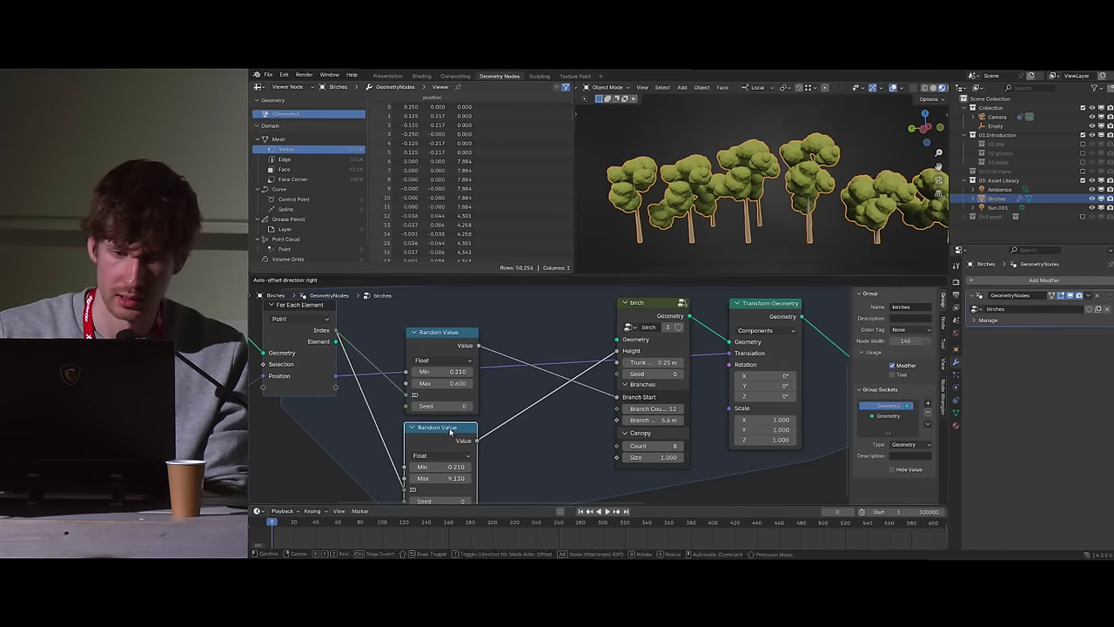
scroll(494, 414, down, 3)
drag(515, 313, 318, 483)
scroll(406, 435, down, 5)
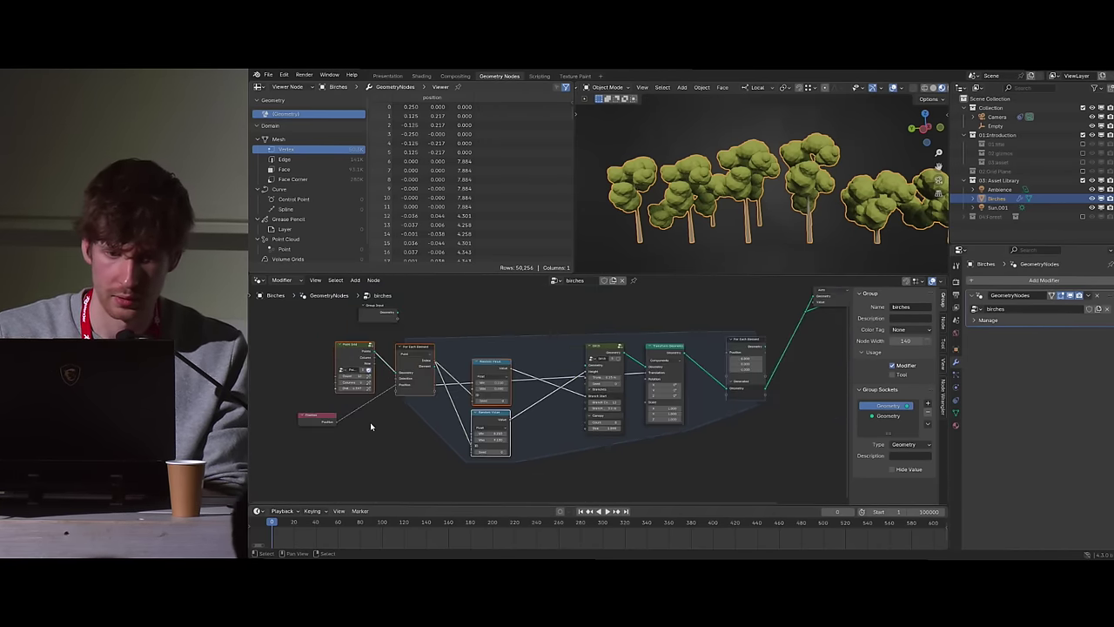
middle_drag(370, 422, 400, 410)
drag(308, 300, 550, 449)
key(g)
click(509, 448)
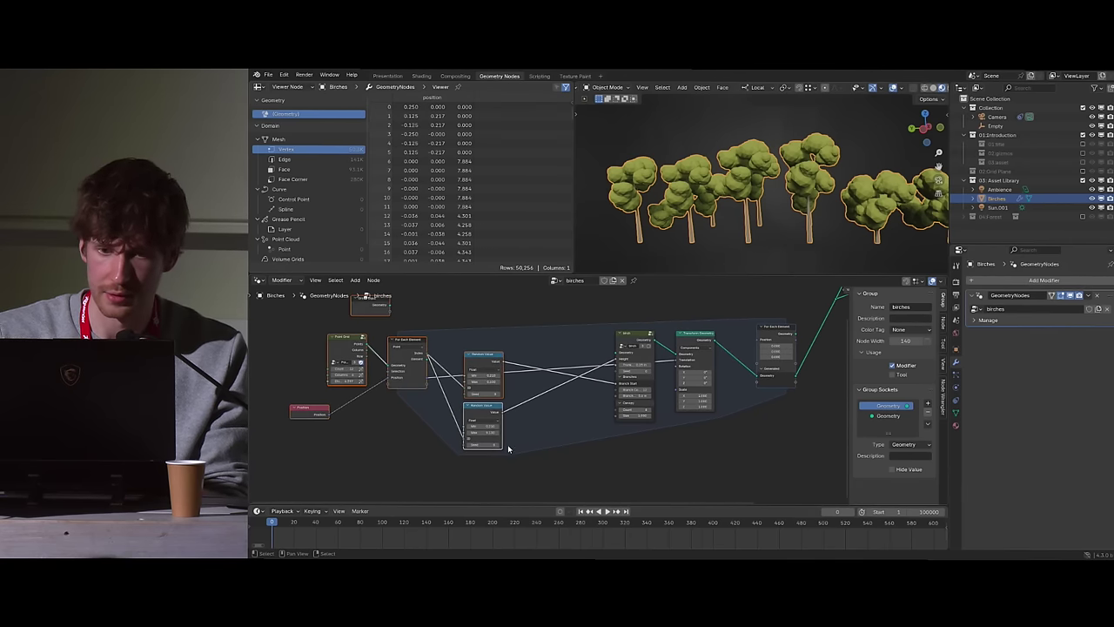
scroll(552, 408, up, 7)
Cut the link into the birch's Height and feed the lower Random Value node's Value into a new Multiply node
ctrl+right_drag(539, 364, 555, 404)
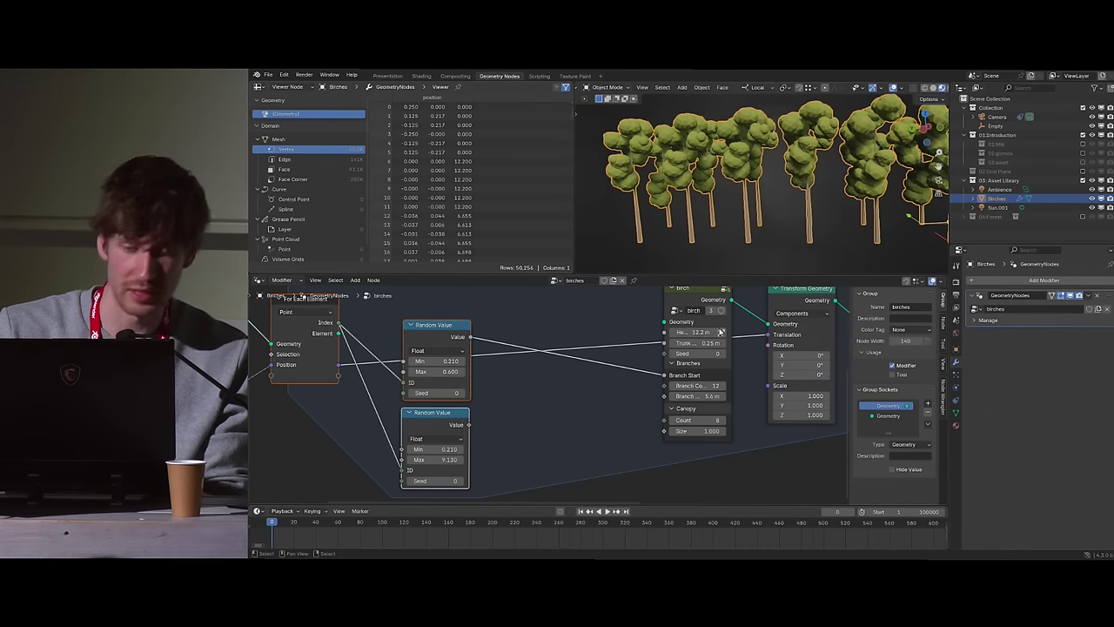
click(427, 424)
click(496, 422)
drag(453, 424, 589, 431)
right_click(464, 438)
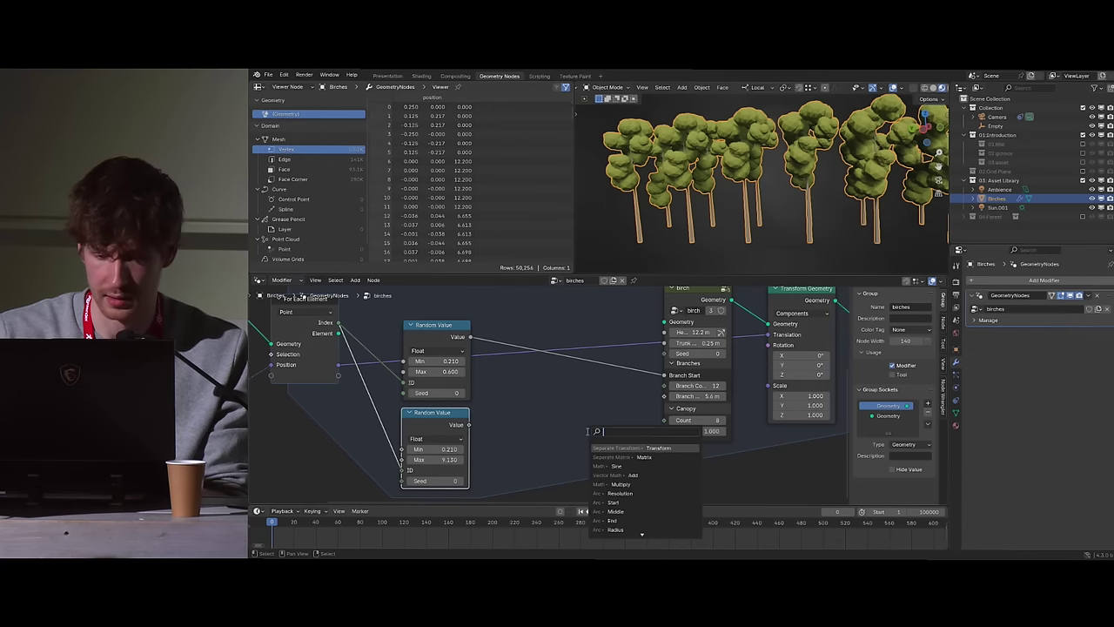
text(mult)
key(Return)
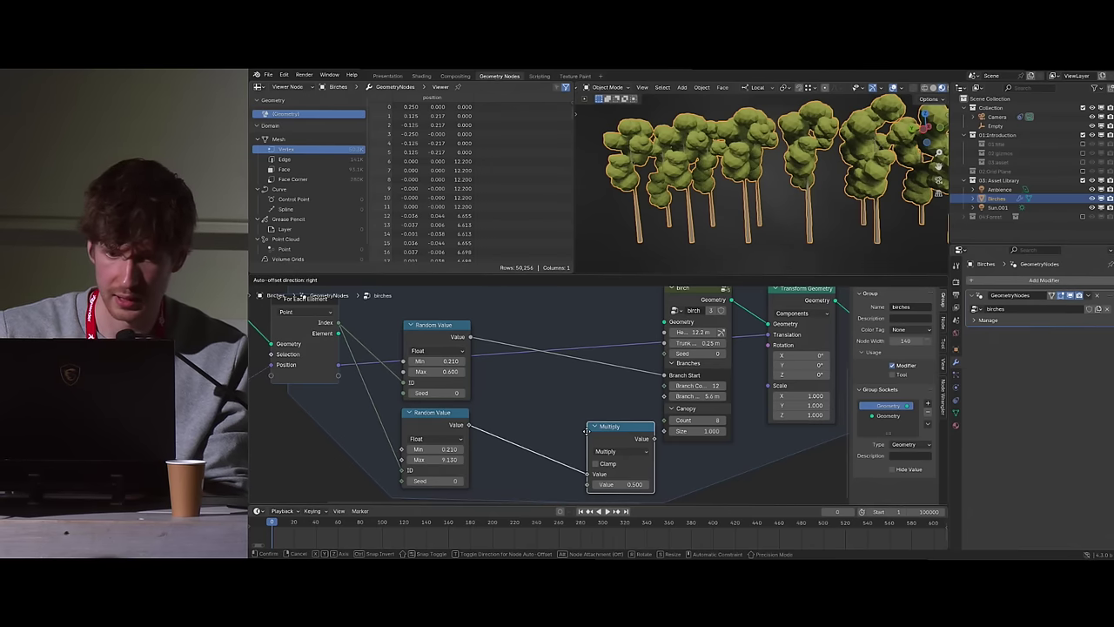
click(561, 407)
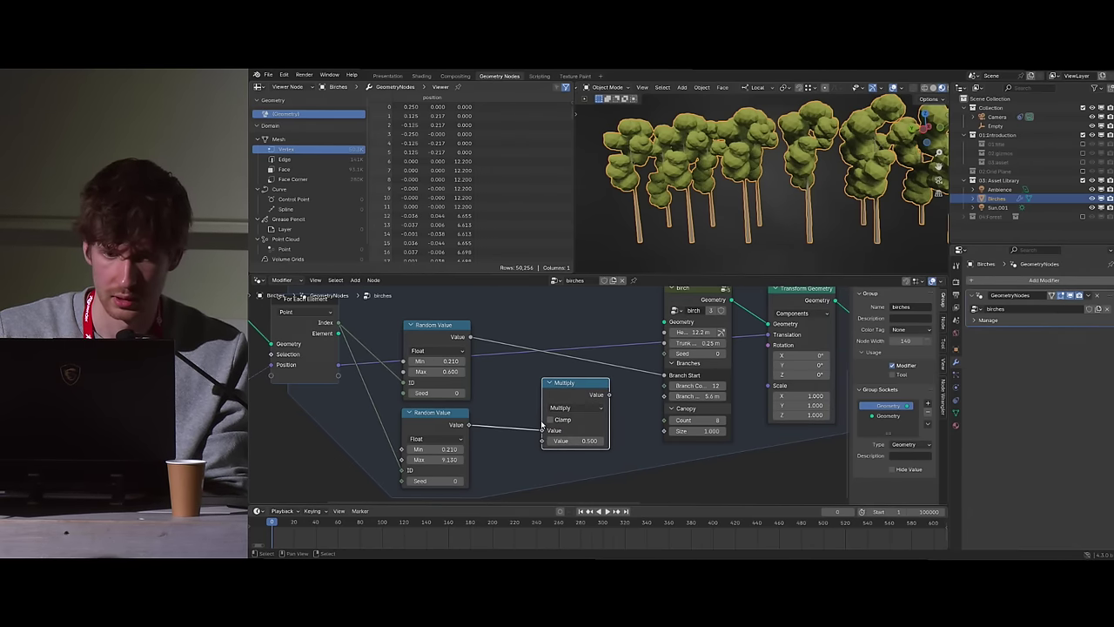
Add a Value node set to 10 as the Multiply node's other factor and shift Multiply over to fit it
drag(541, 440, 527, 315)
text(val)
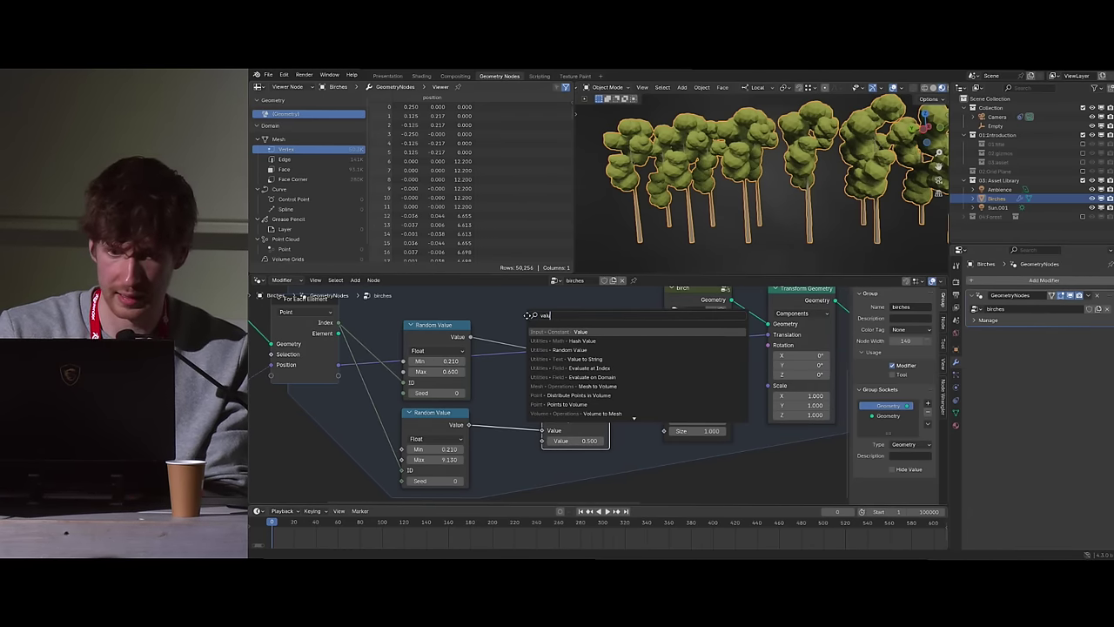
key(Return)
click(544, 391)
drag(544, 391, 547, 431)
drag(611, 383, 635, 383)
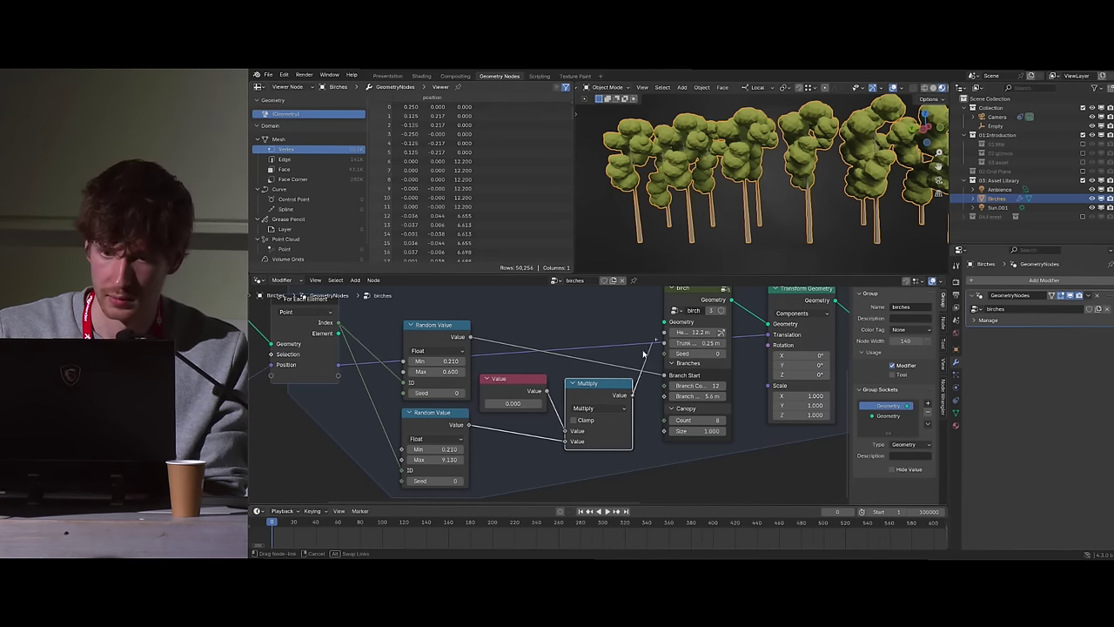
click(530, 403)
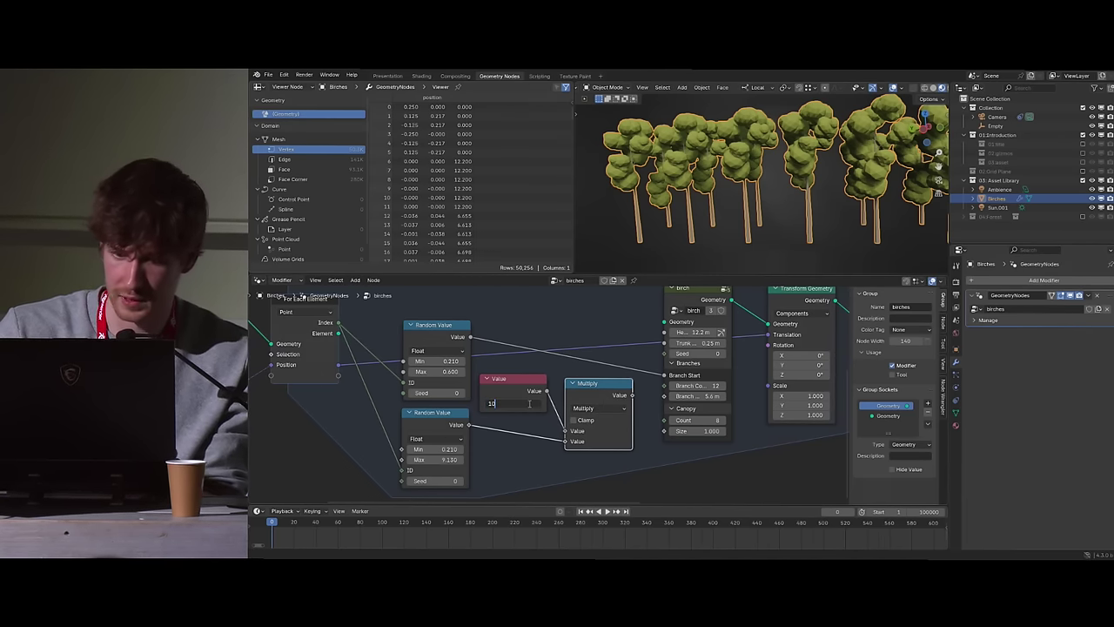
key(Return)
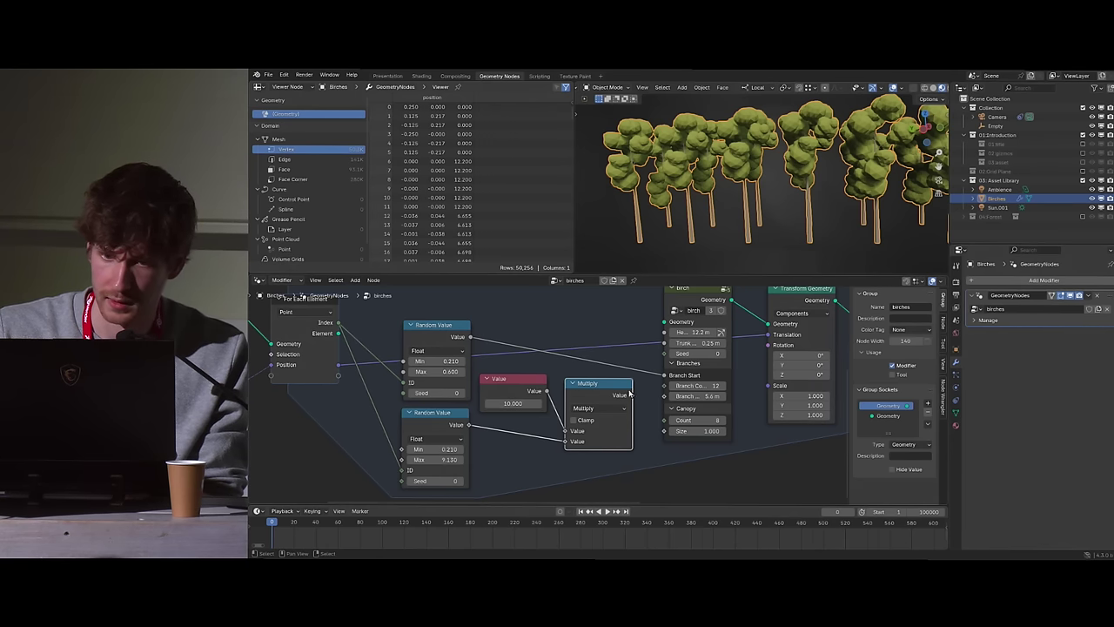
Connect the Multiply result to the birch's Height and set the lower Random Value node's Max to 1
drag(630, 394, 664, 332)
click(435, 460)
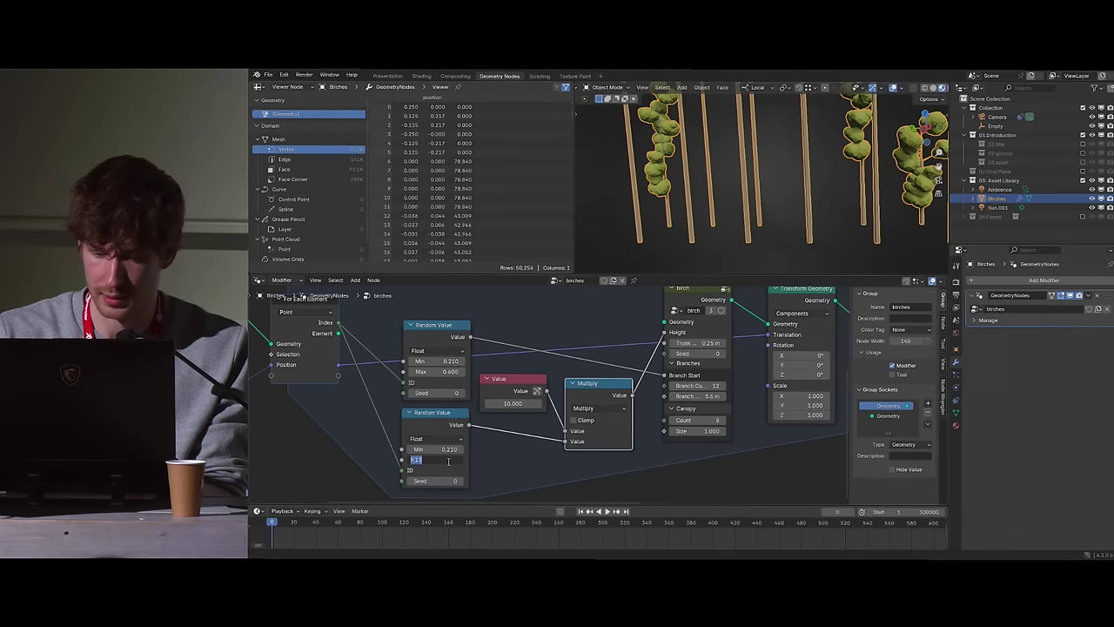
text(1)
key(Return)
middle_drag(746, 235, 709, 228)
mouse_move(513, 404)
mouse_down()
mouse_move(561, 404)
mouse_move(513, 404)
mouse_up()
drag(450, 423, 511, 404)
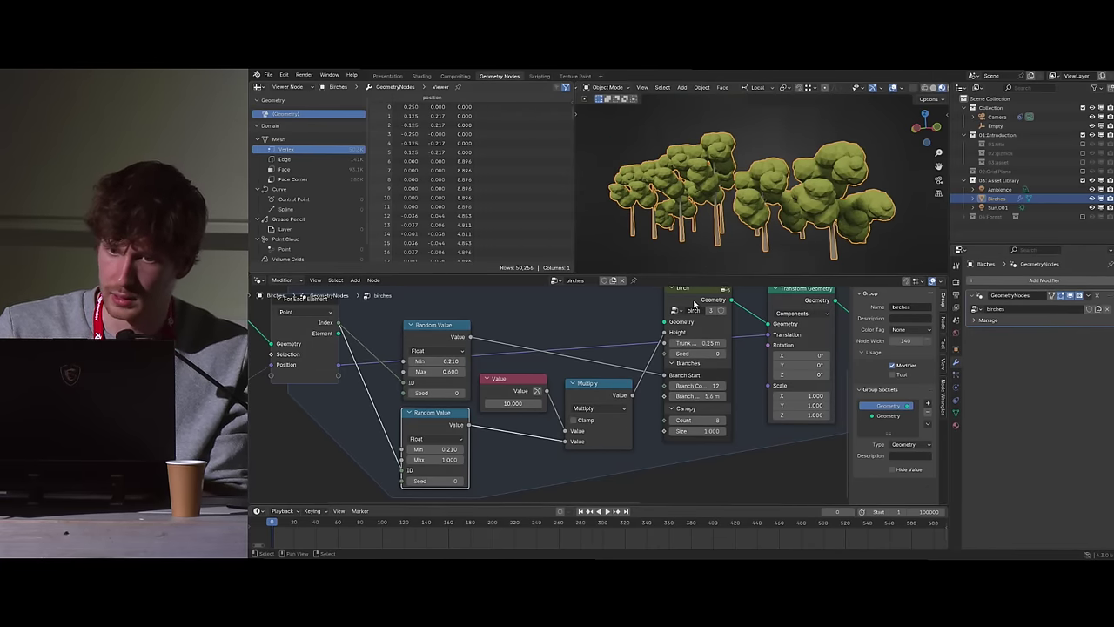
Examine the birch group's inner network, especially where its Trunk Radius input is used, and compare it with the birches setup
click(695, 303)
scroll(629, 398, down, 3)
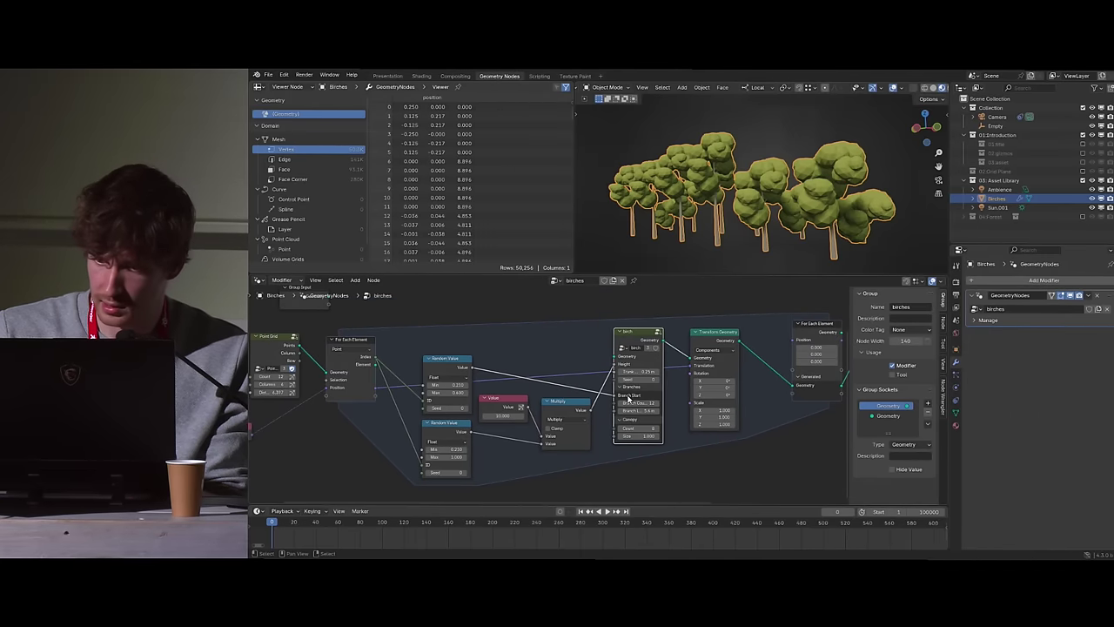
scroll(620, 370, up, 2)
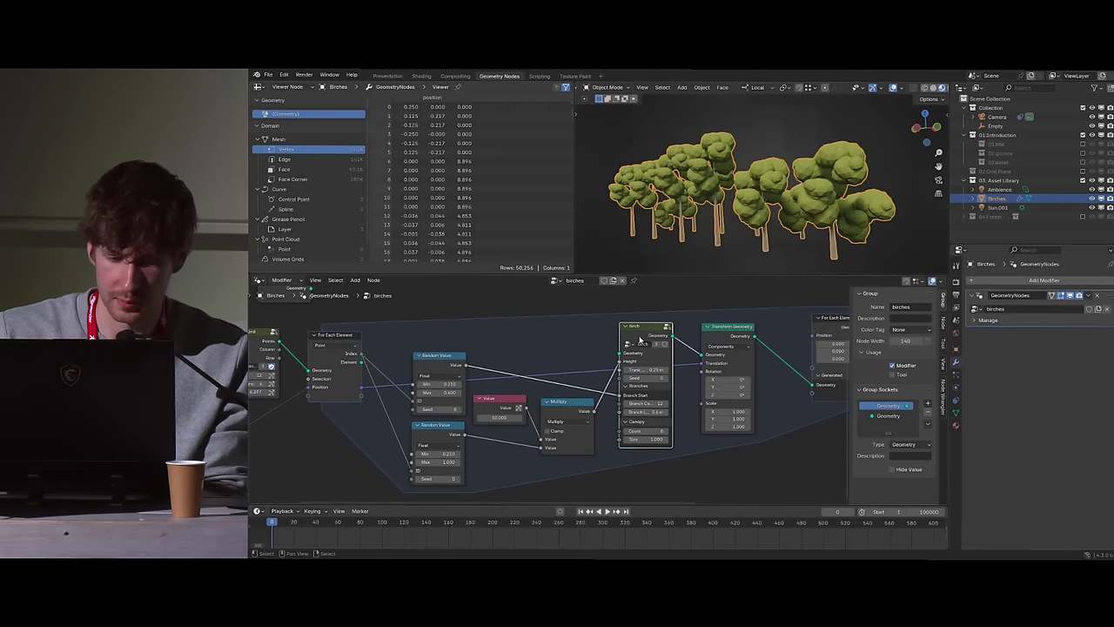
key(Tab)
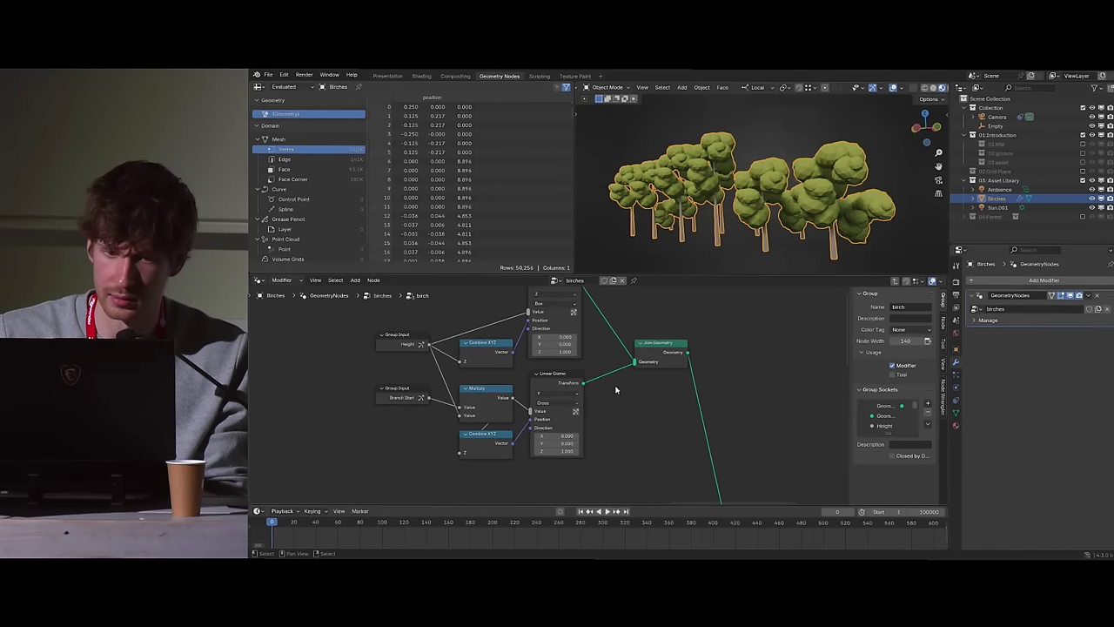
scroll(631, 367, down, 4)
key(Tab)
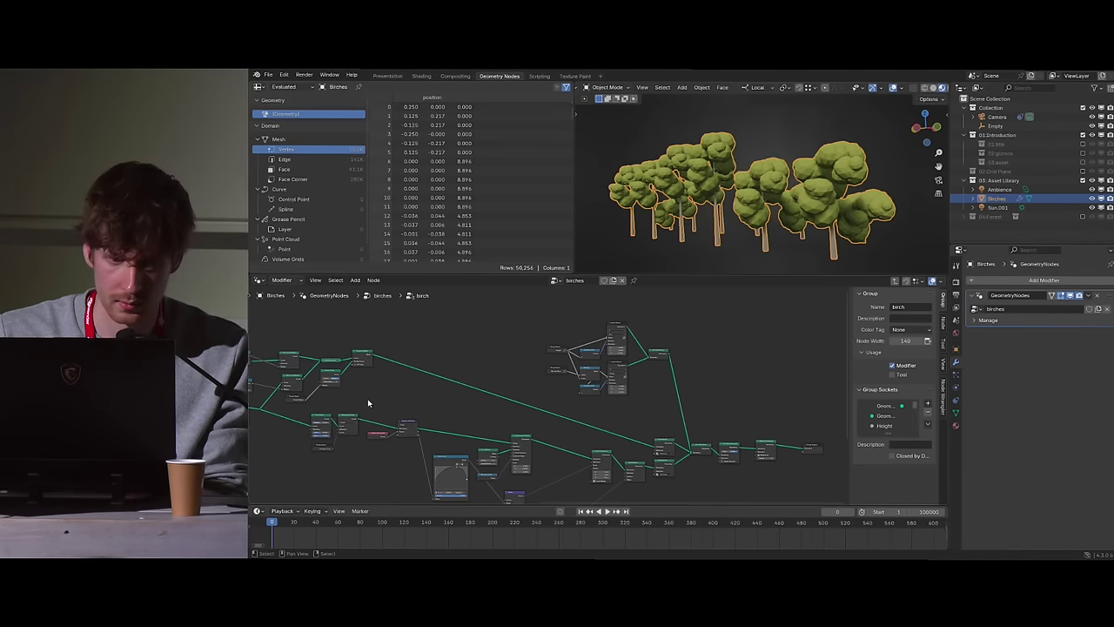
scroll(522, 388, up, 4)
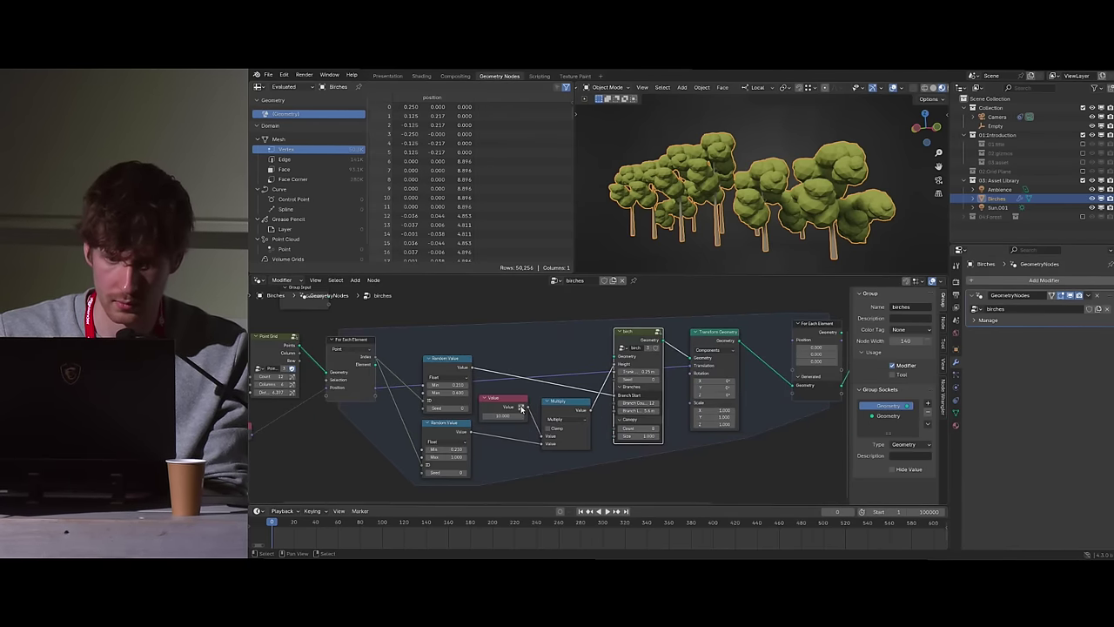
key(Tab)
scroll(730, 203, down, 4)
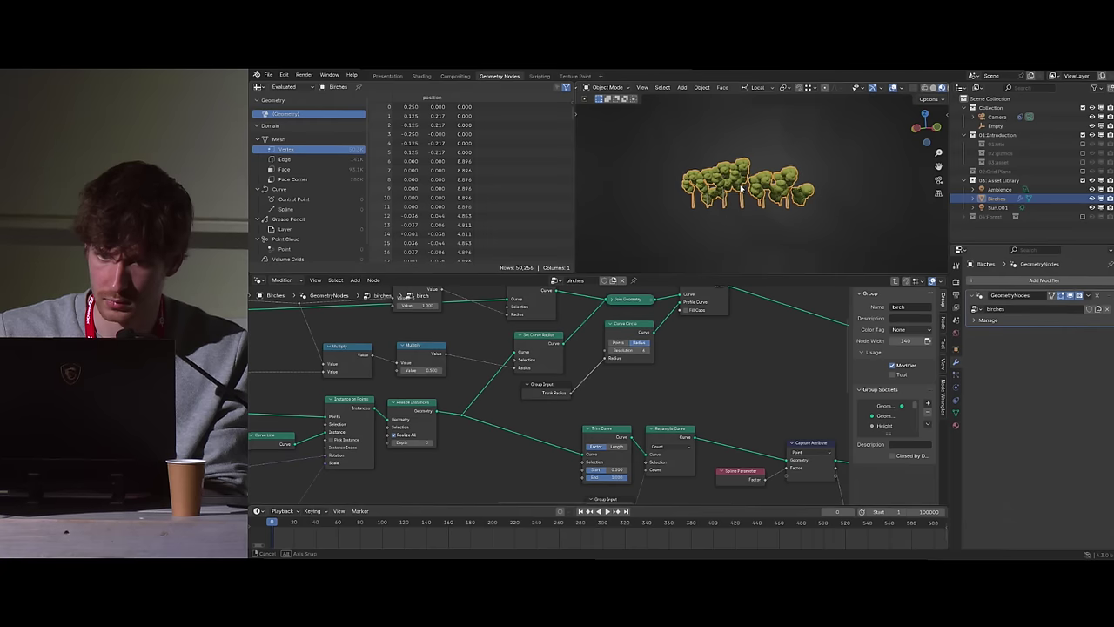
middle_drag(688, 199, 730, 203)
scroll(730, 202, up, 5)
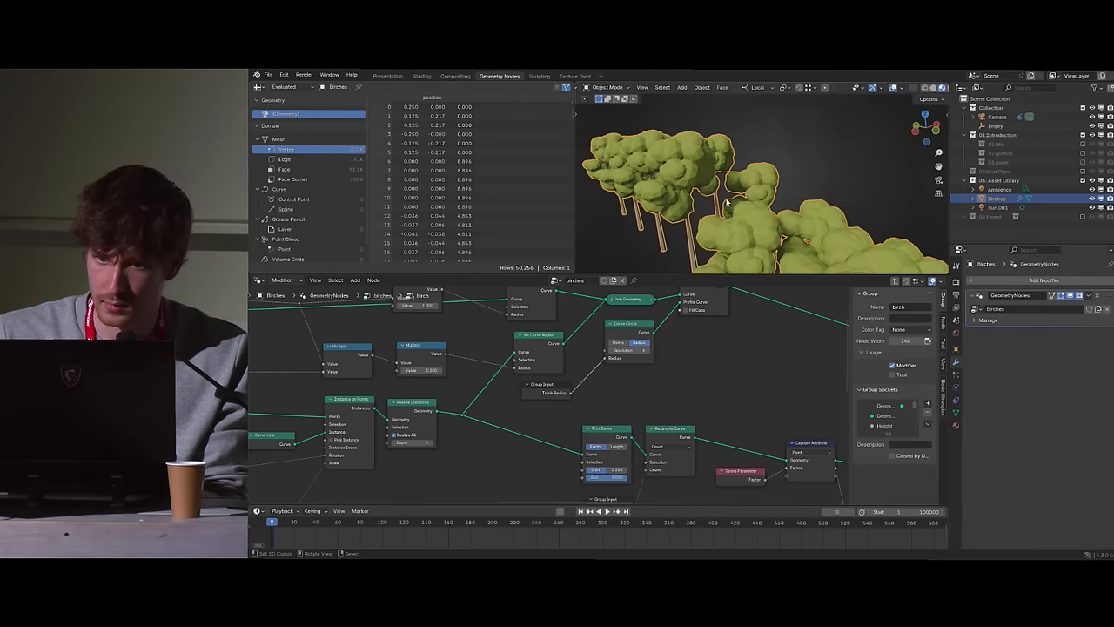
click(550, 388)
drag(549, 393, 538, 394)
key(Tab)
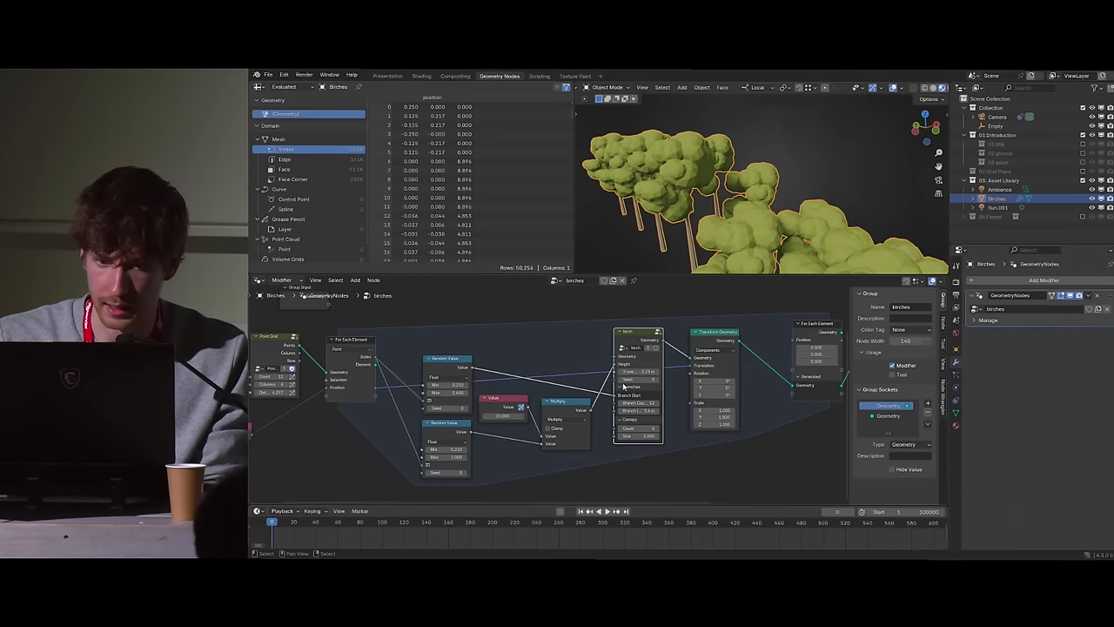
click(547, 401)
click(547, 403)
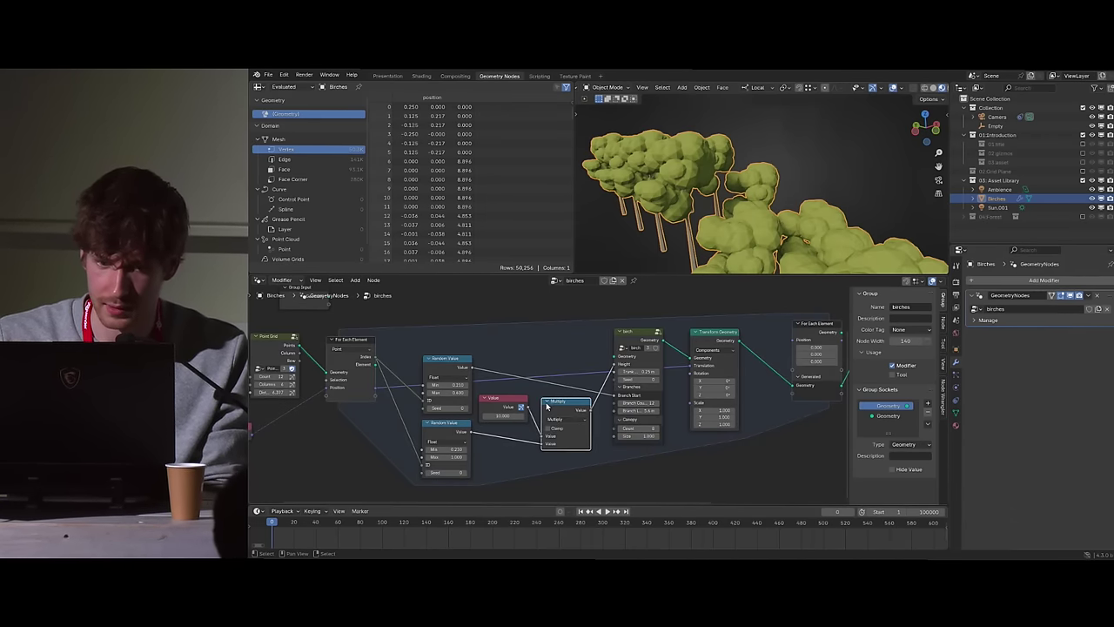
Reopen the birch group and inspect the Height and Branch Start Group Input nodes that drive the gizmos
click(643, 343)
key(Tab)
scroll(662, 348, down, 3)
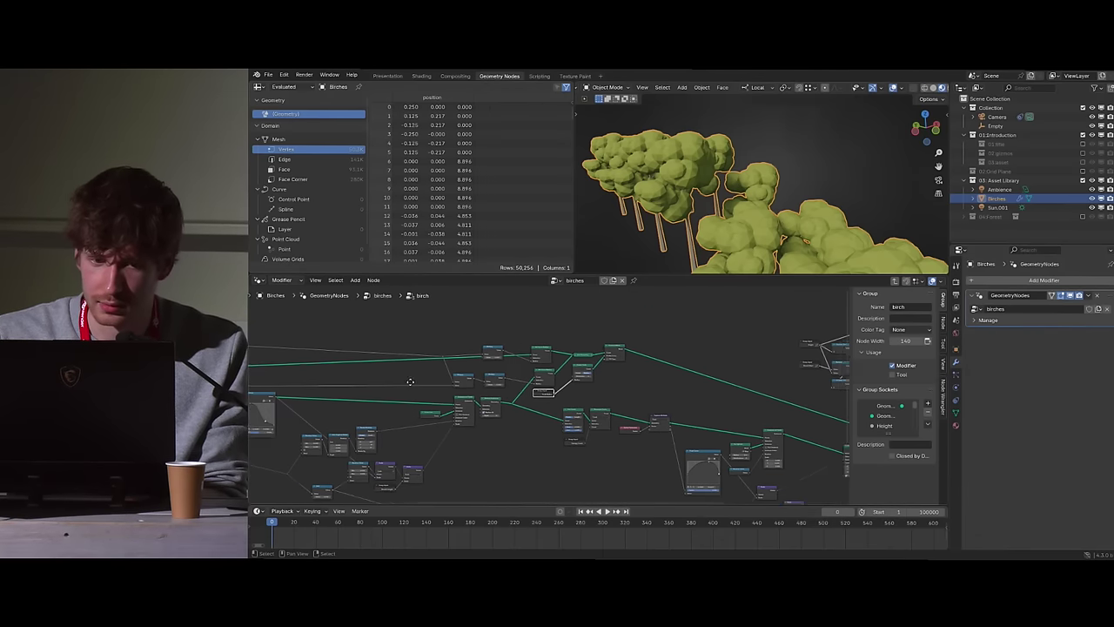
scroll(410, 382, down, 3)
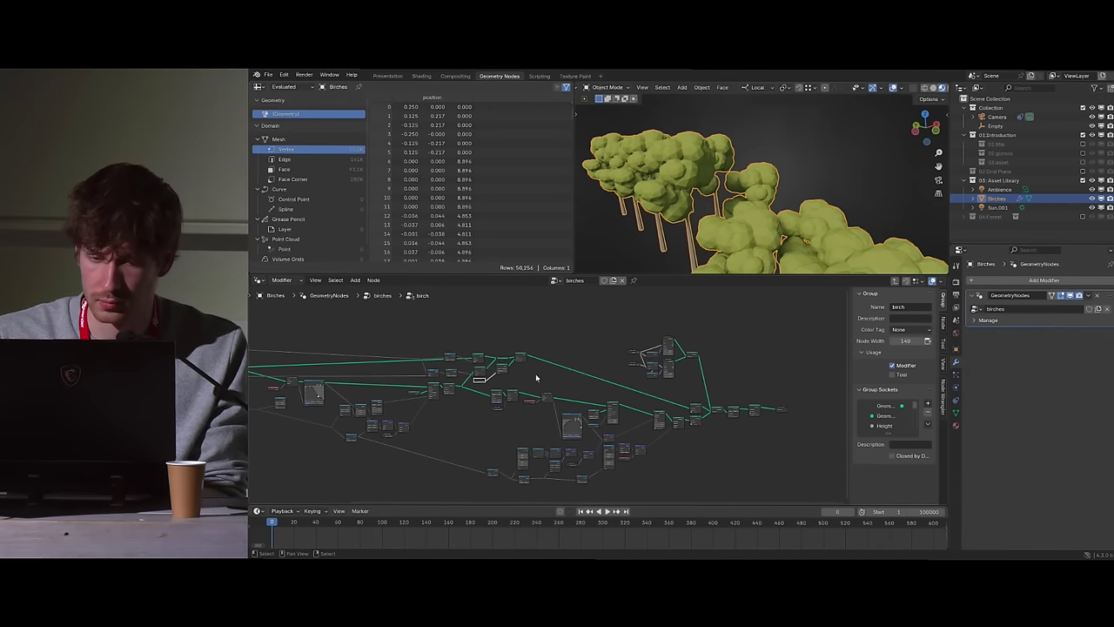
scroll(664, 366, up, 3)
click(720, 308)
click(721, 330)
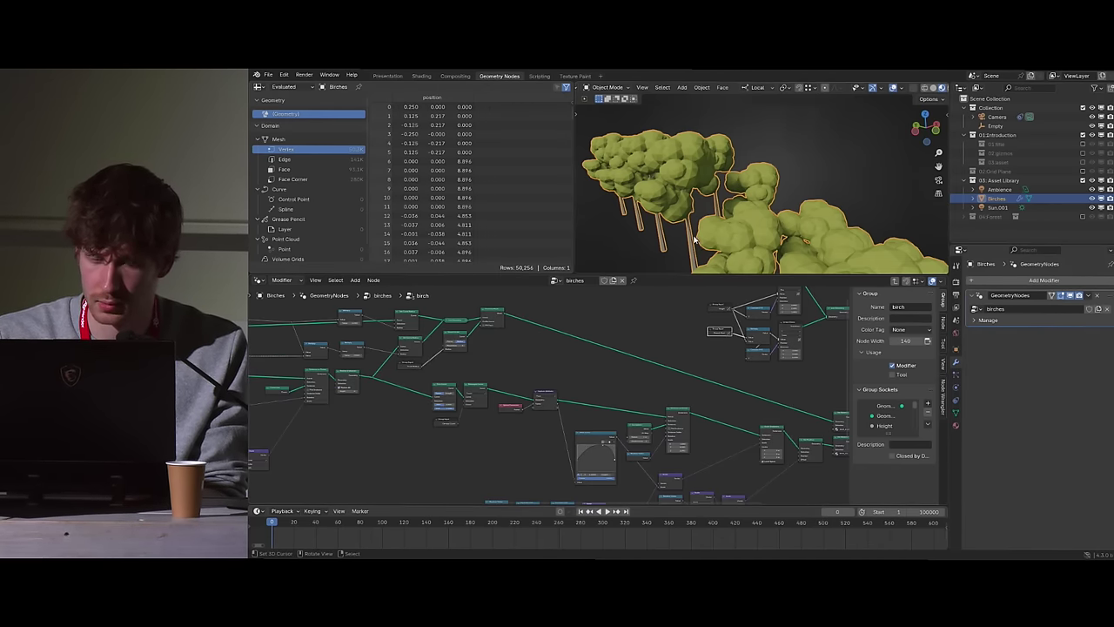
Return from the birch group to the birches network and view the whole row of trees beside its node setup
scroll(685, 228, down, 5)
middle_drag(686, 228, 768, 229)
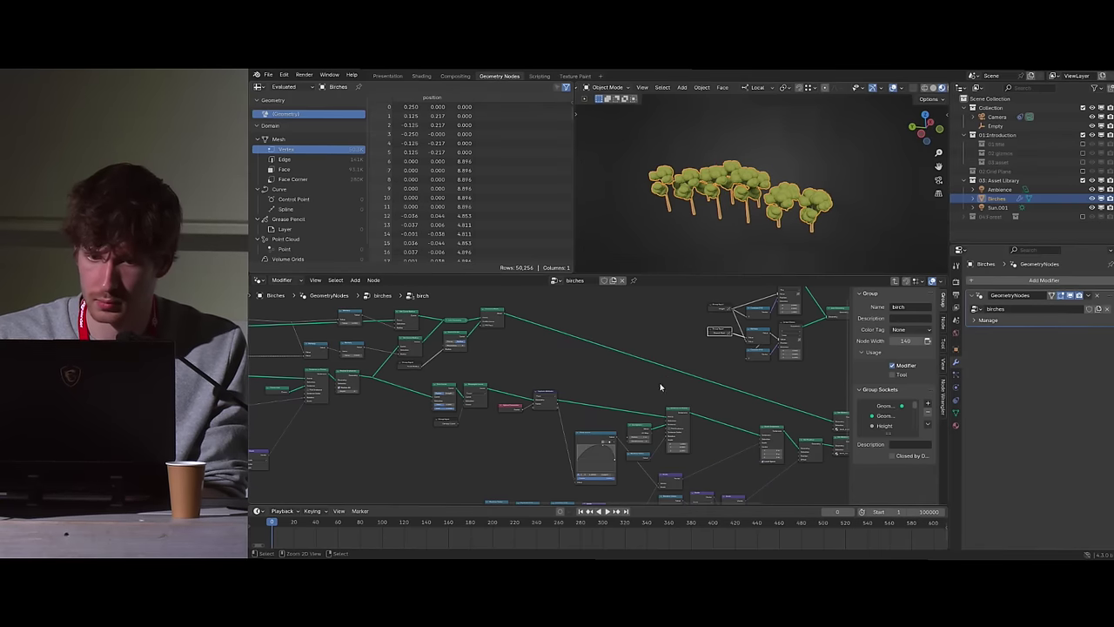
key(Tab)
key(Home)
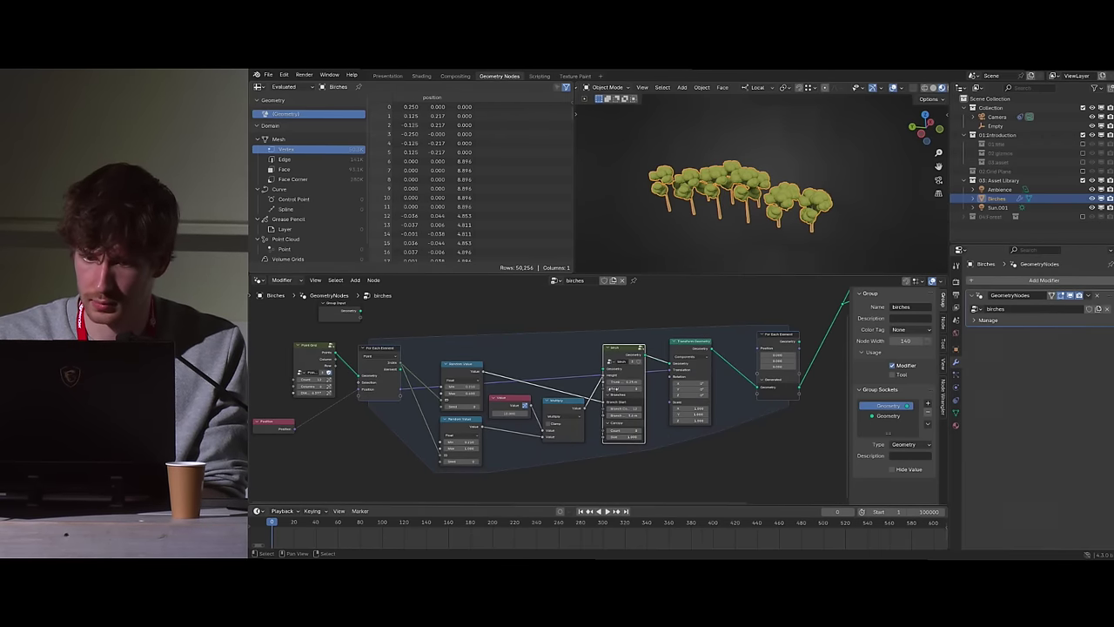
drag(589, 409, 607, 376)
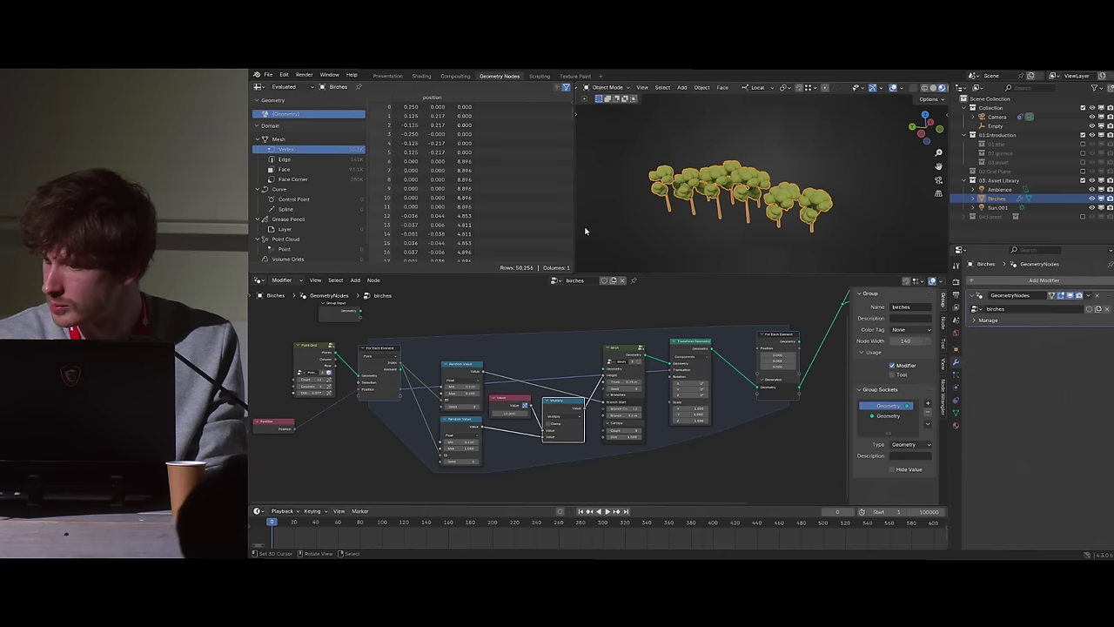
scroll(549, 400, up, 2)
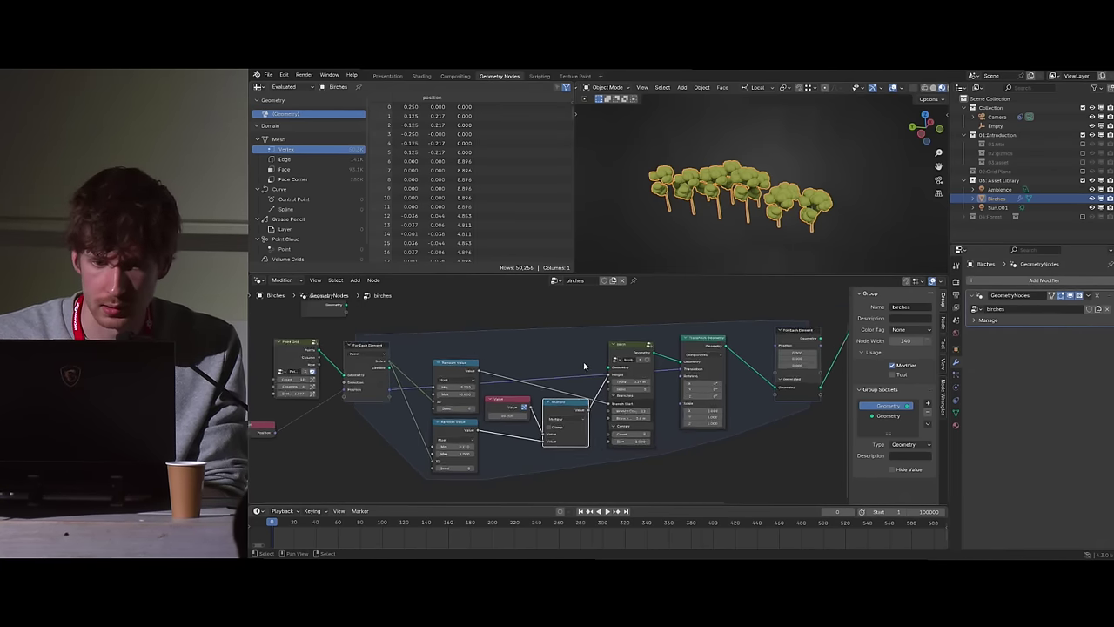
Disconnect the lower Random Value from Multiply and Multiply from the birch's Height, and check the inside of the birch group
drag(537, 452, 550, 422)
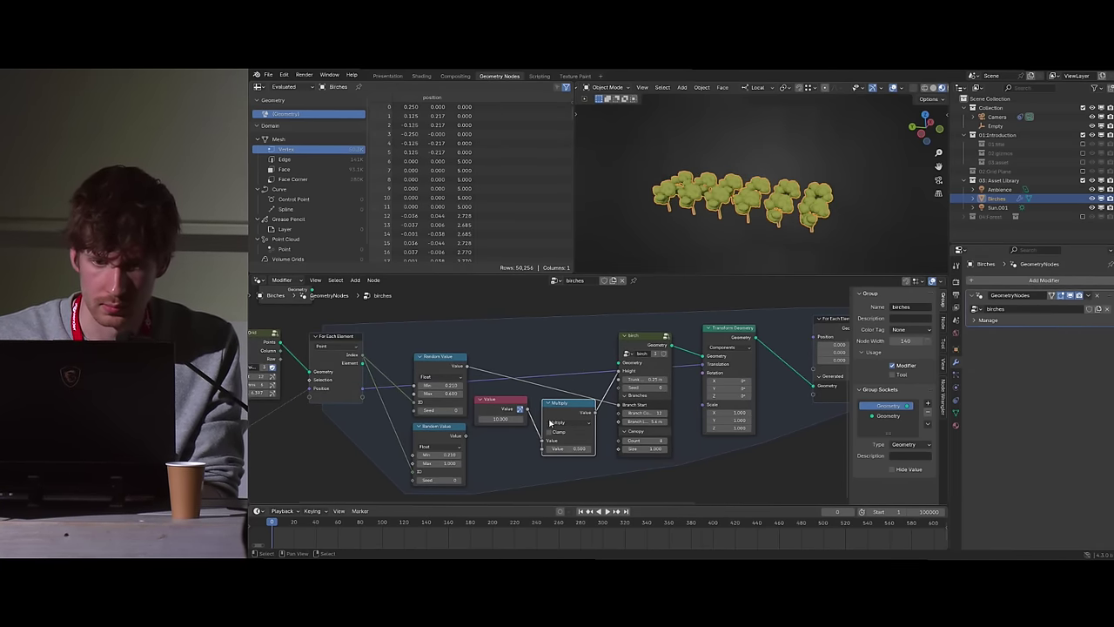
click(631, 340)
key(Tab)
key(Tab)
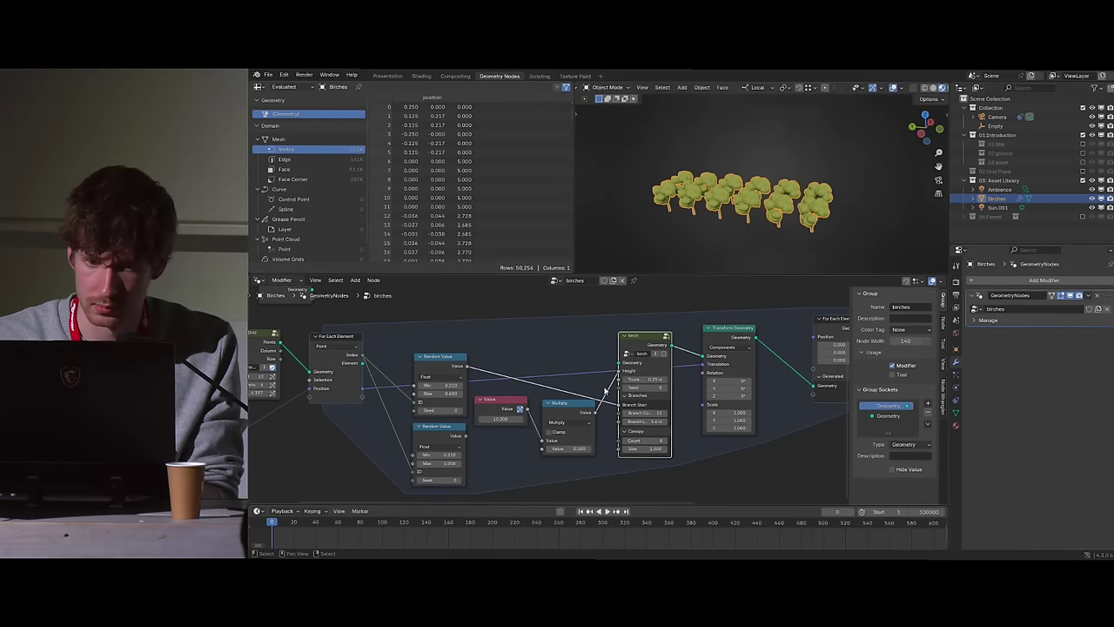
ctrl+right_drag(605, 389, 621, 385)
key(Tab)
scroll(627, 357, down, 5)
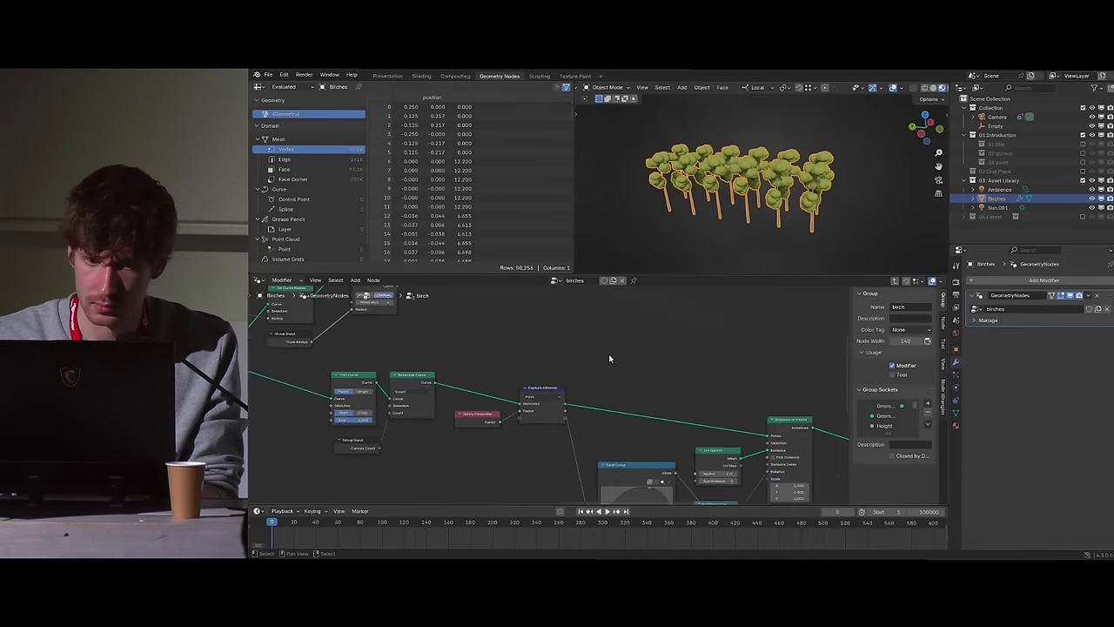
key(ctrl+Tab)
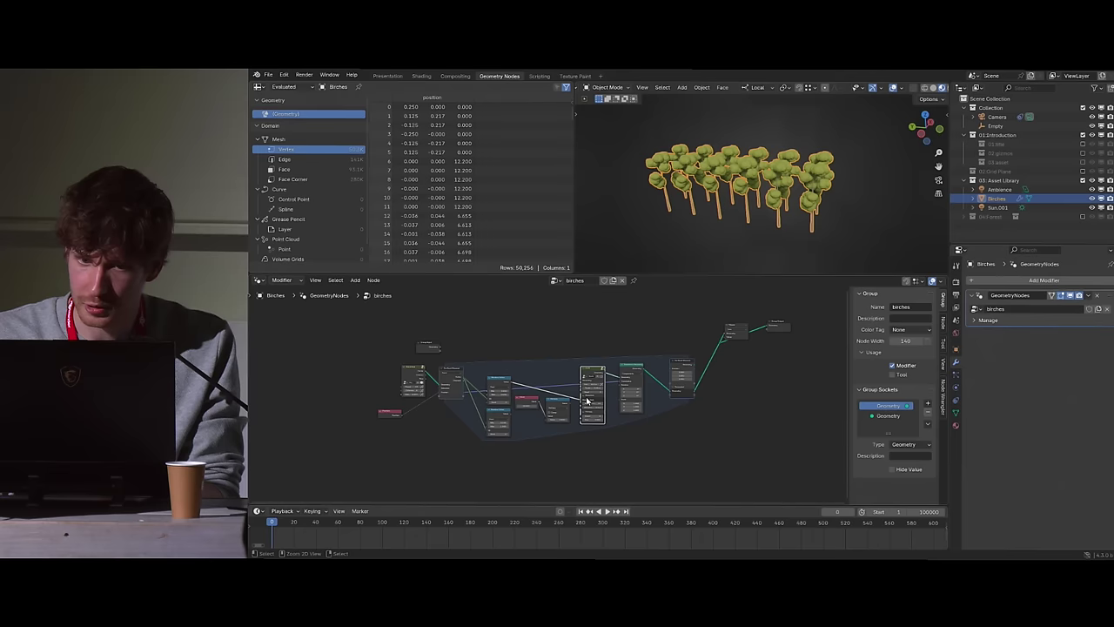
Reconnect the lower Random Value to Multiply's second input and the Multiply result to the birch's Height
scroll(580, 398, up, 5)
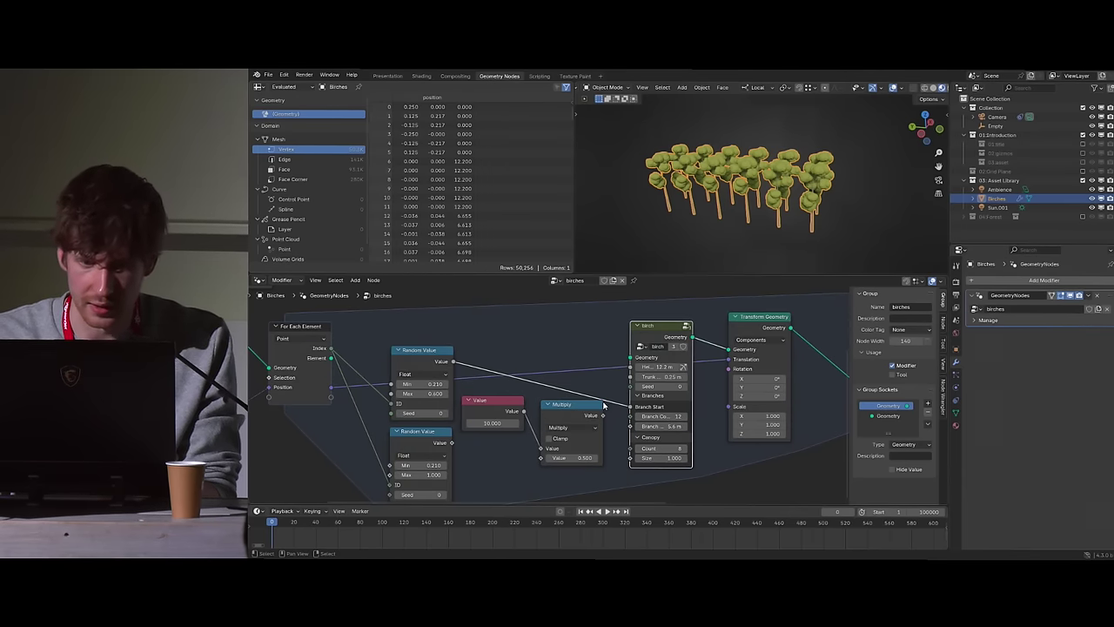
middle_drag(600, 356, 587, 361)
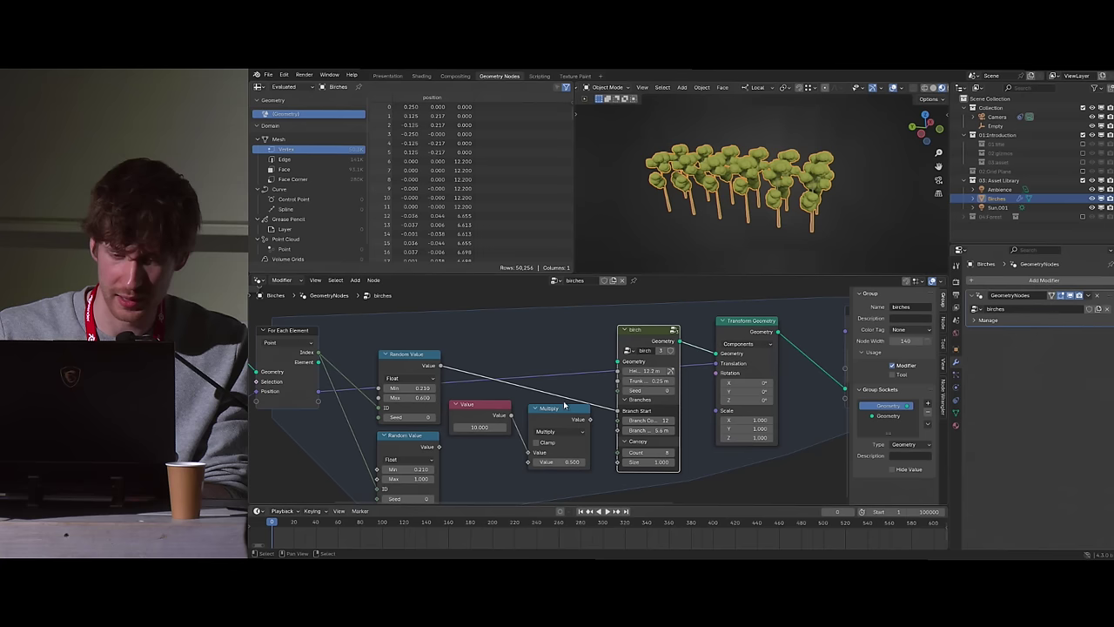
click(496, 428)
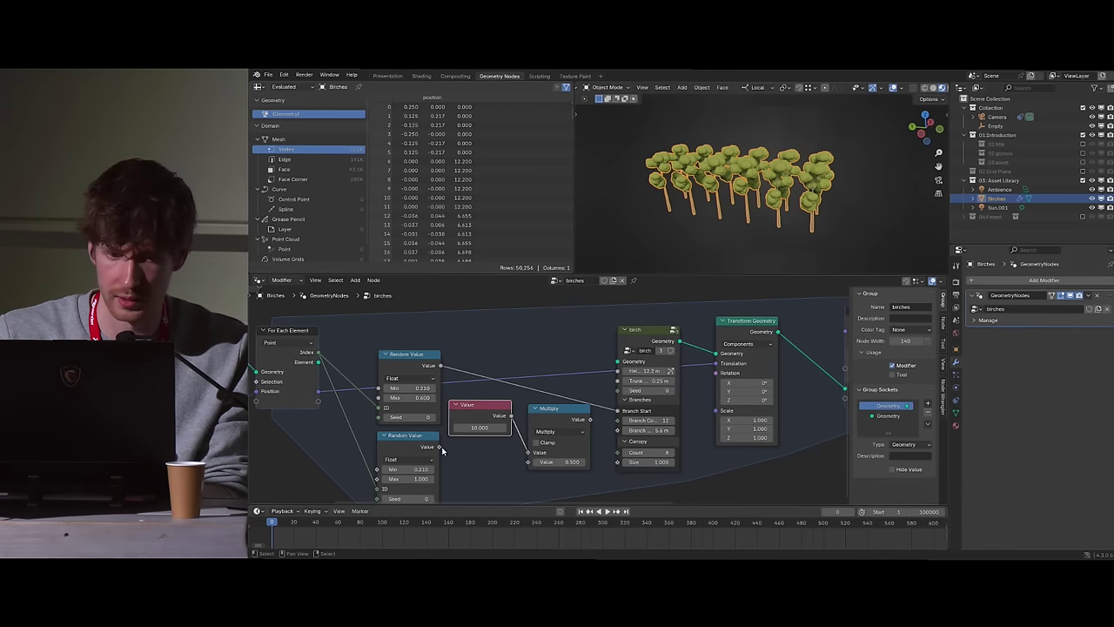
drag(439, 448, 531, 463)
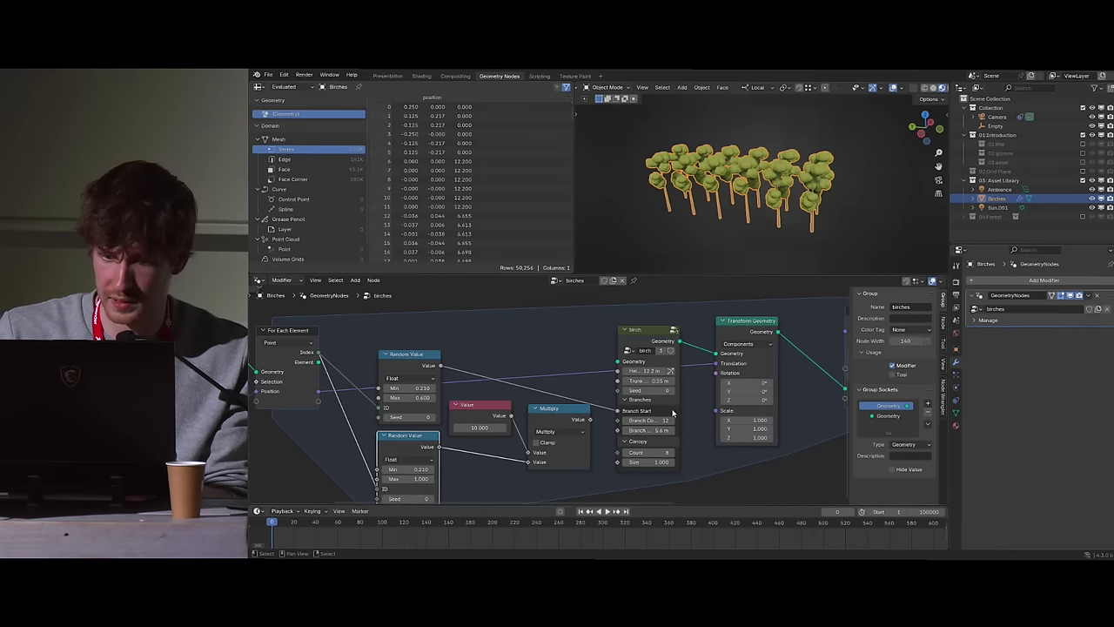
drag(590, 419, 617, 371)
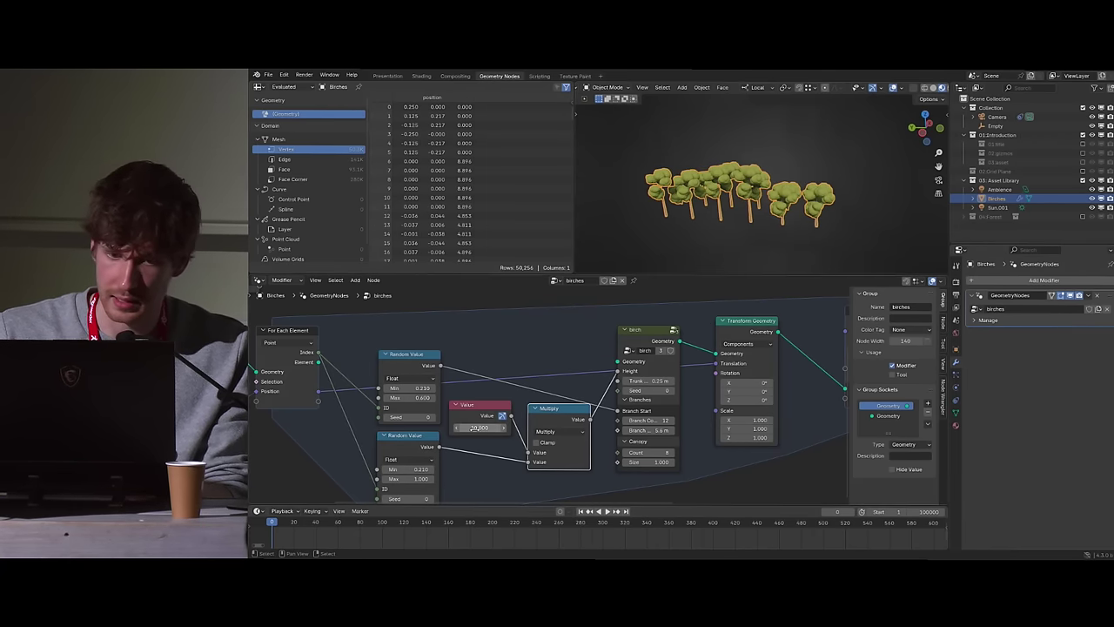
Add a reroute on the Index links to both Random Value nodes and place it just before their ID inputs
middle_drag(416, 447, 418, 422)
click(418, 422)
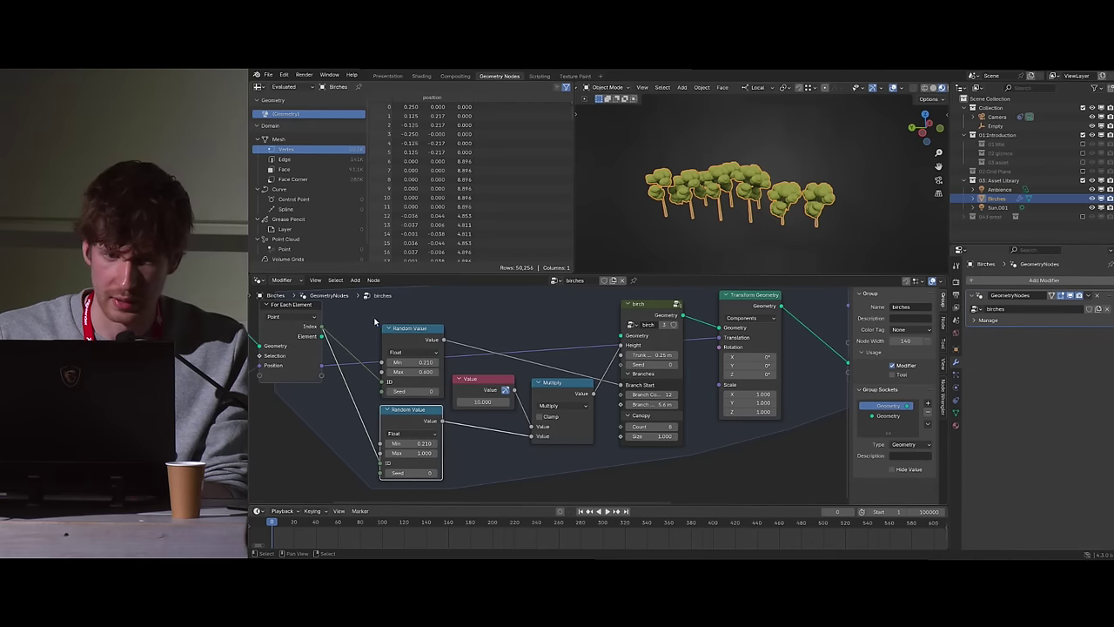
shift+right_drag(348, 341, 329, 352)
drag(336, 348, 339, 350)
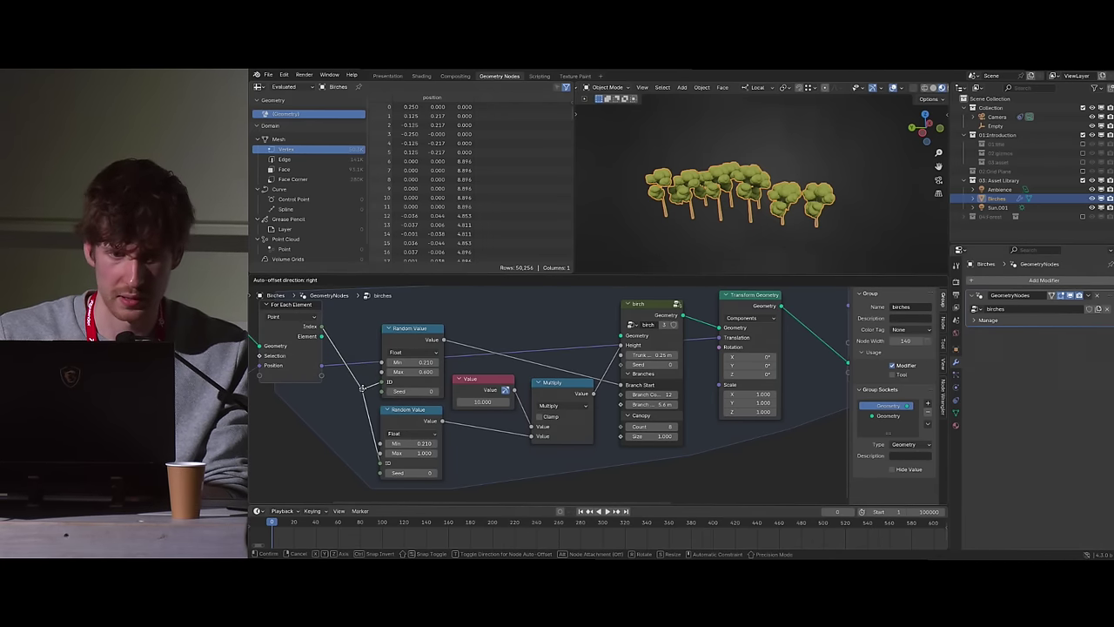
click(351, 386)
Set the lower Random Value node's Min to 0.470 and check the tree heights from above
drag(420, 445, 443, 445)
scroll(573, 411, down, 1)
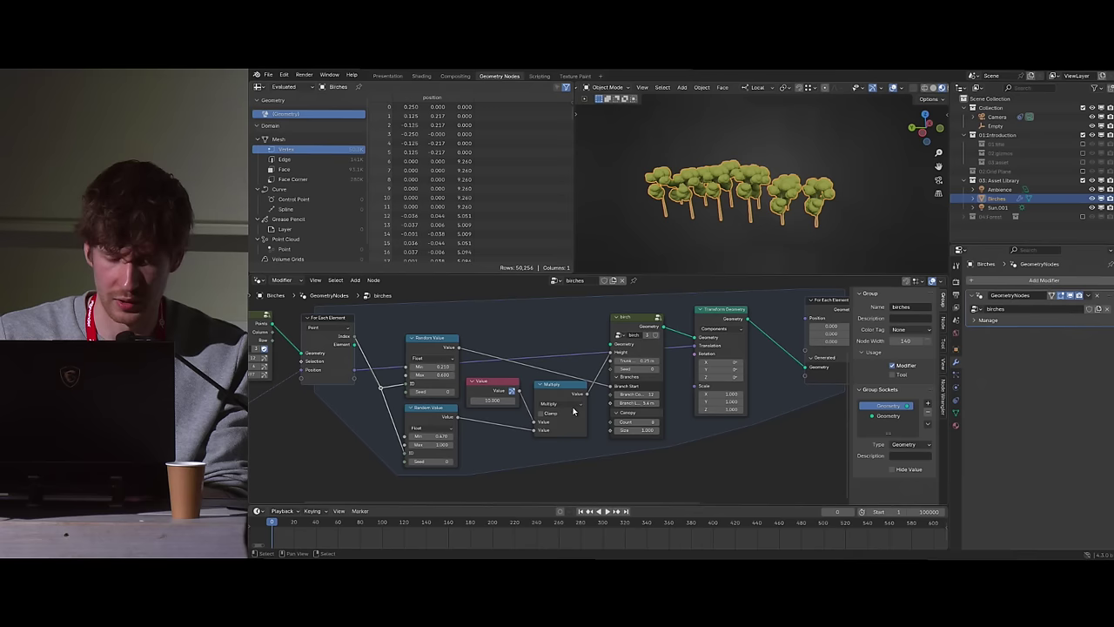
scroll(595, 378, up, 2)
scroll(636, 405, down, 1)
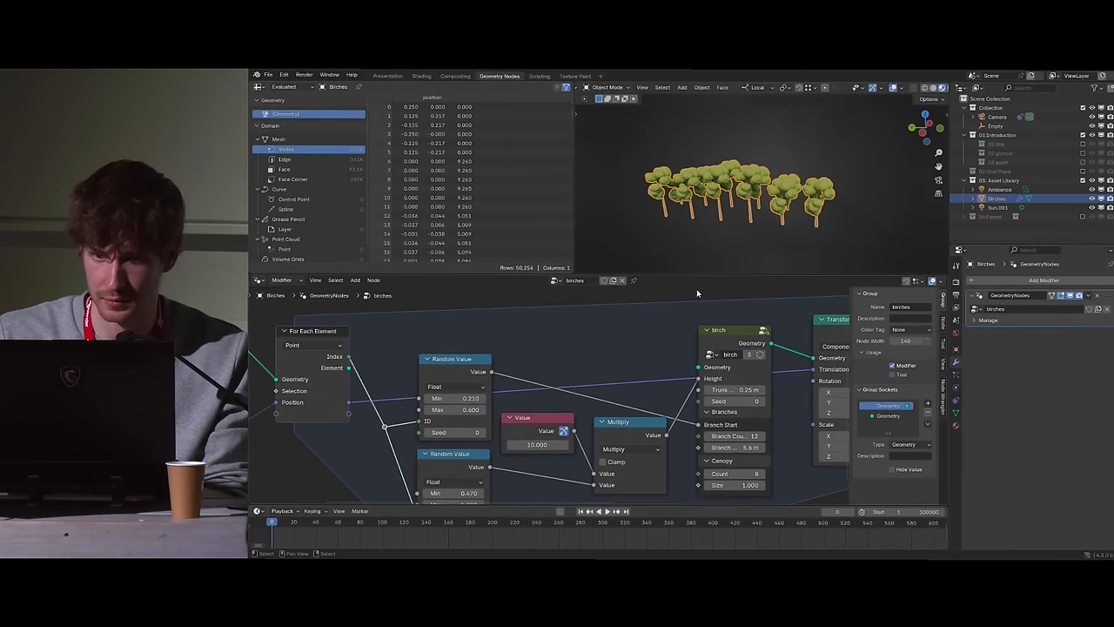
middle_drag(696, 257, 759, 230)
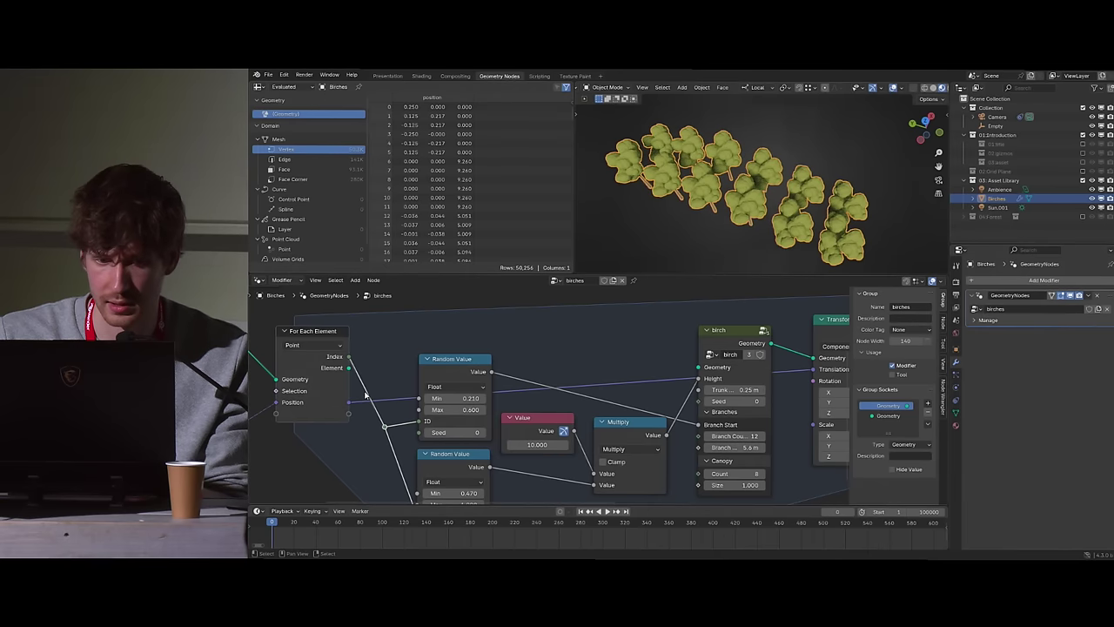
Expose the birch's Seed as a group input through a new Group Input node placed below the For Each Element node
click(716, 339)
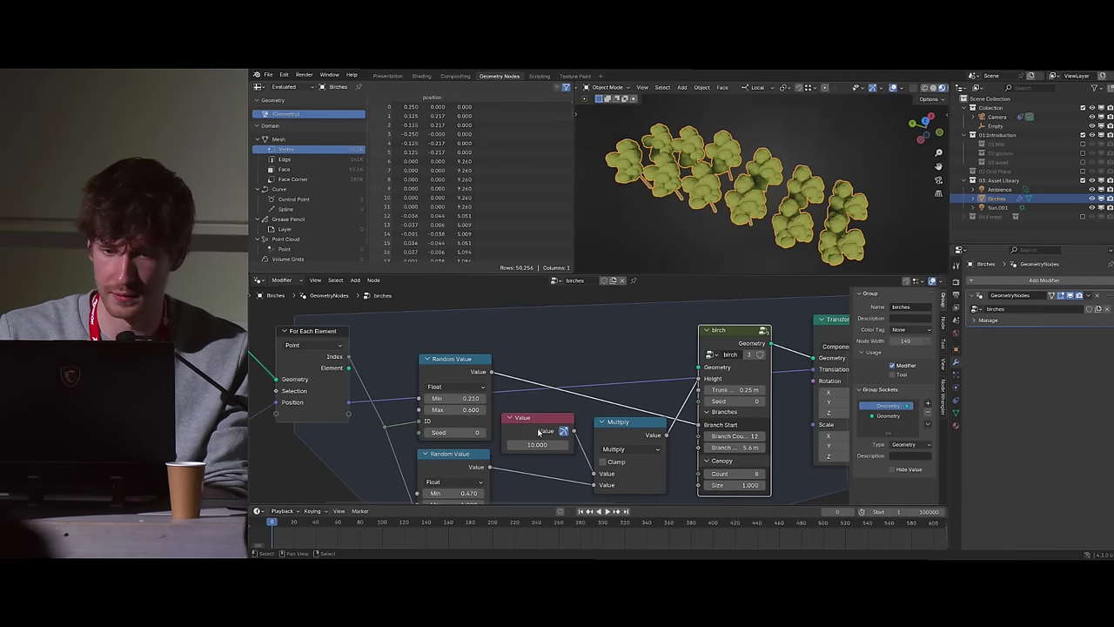
drag(540, 433, 327, 463)
text(inpu)
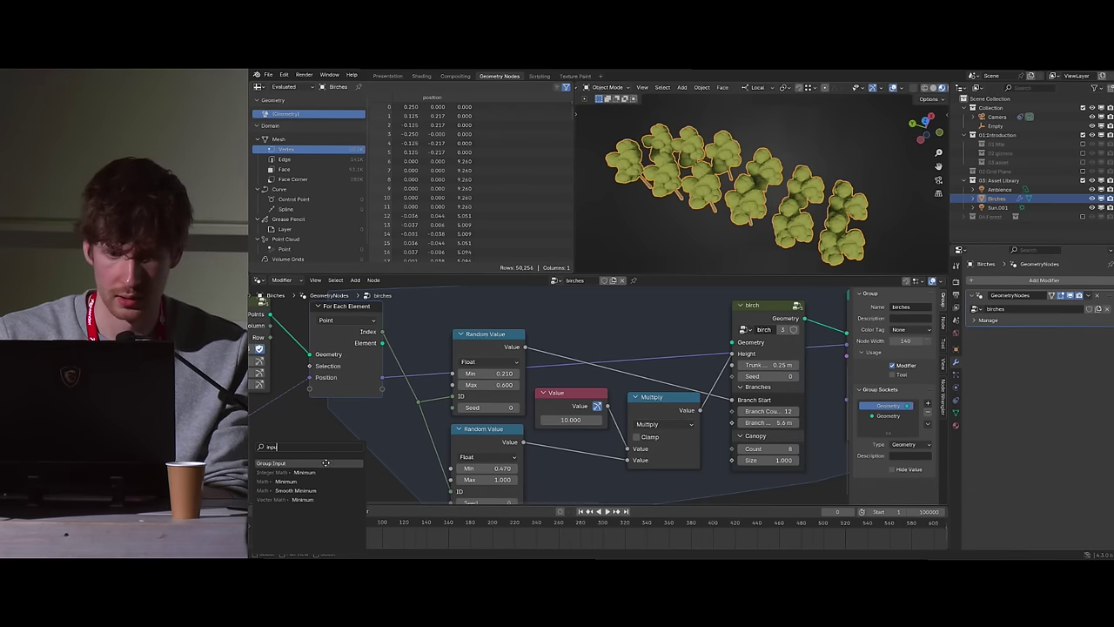
key(Return)
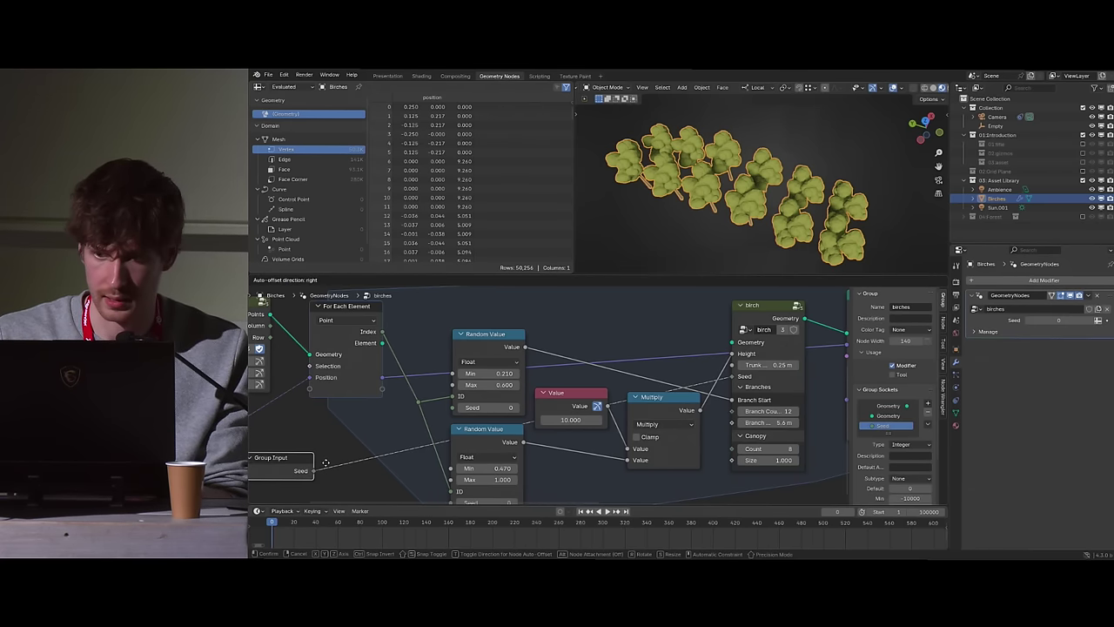
click(368, 457)
mouse_move(1064, 320)
mouse_down()
mouse_move(1080, 320)
mouse_move(1064, 320)
mouse_up()
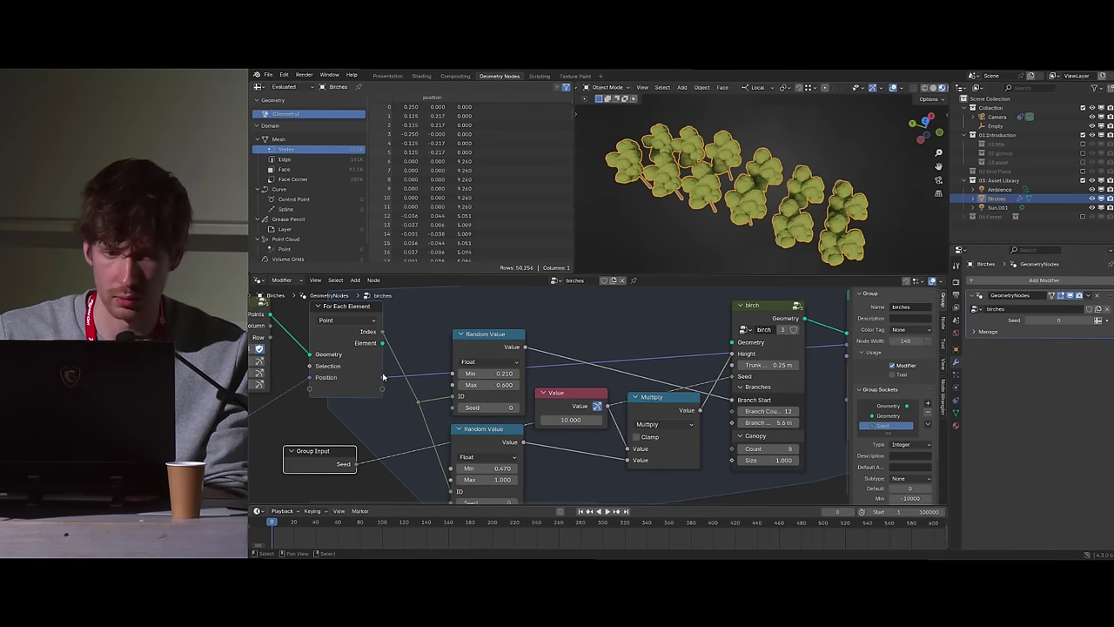
Cut the Group Input's link to the birch's Seed and feed that Seed from the Index reroute instead
ctrl+right_drag(367, 448, 380, 417)
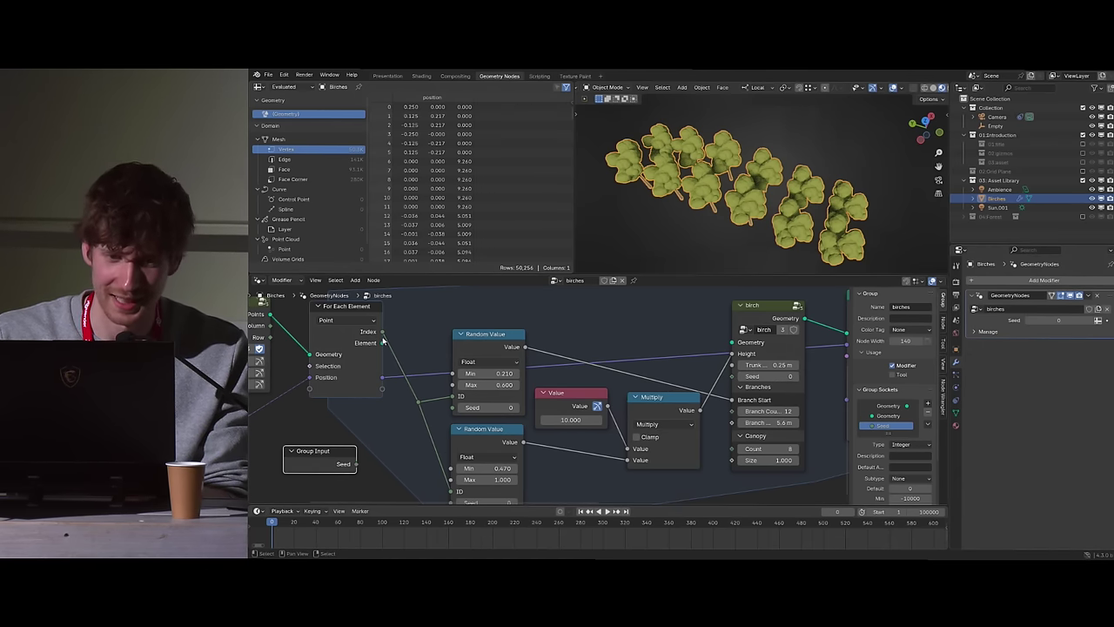
drag(418, 402, 732, 376)
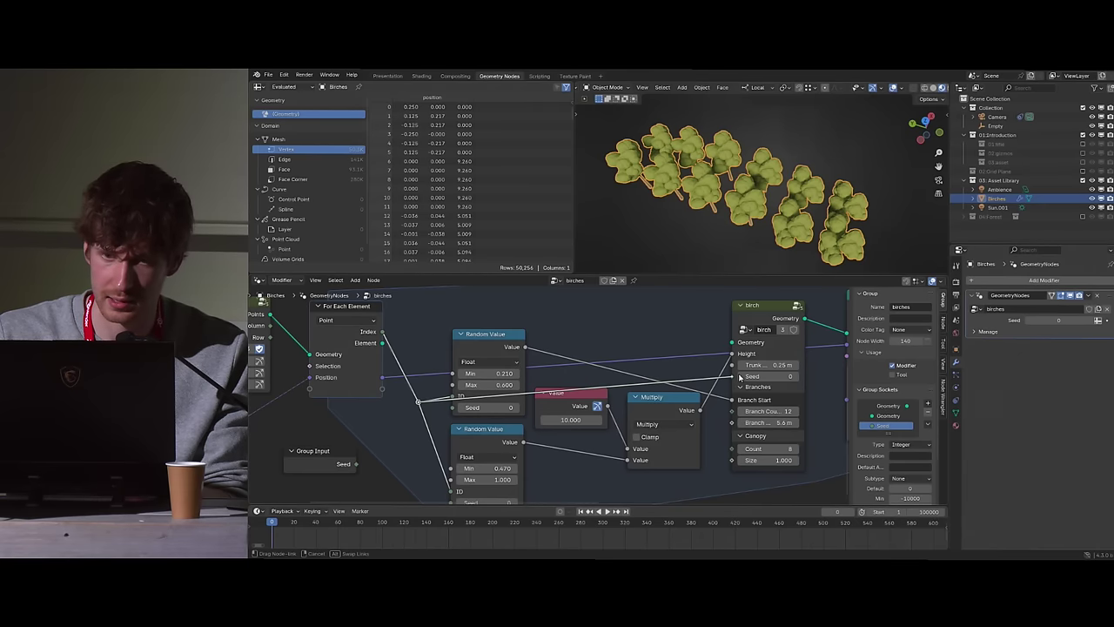
key(shift+a)
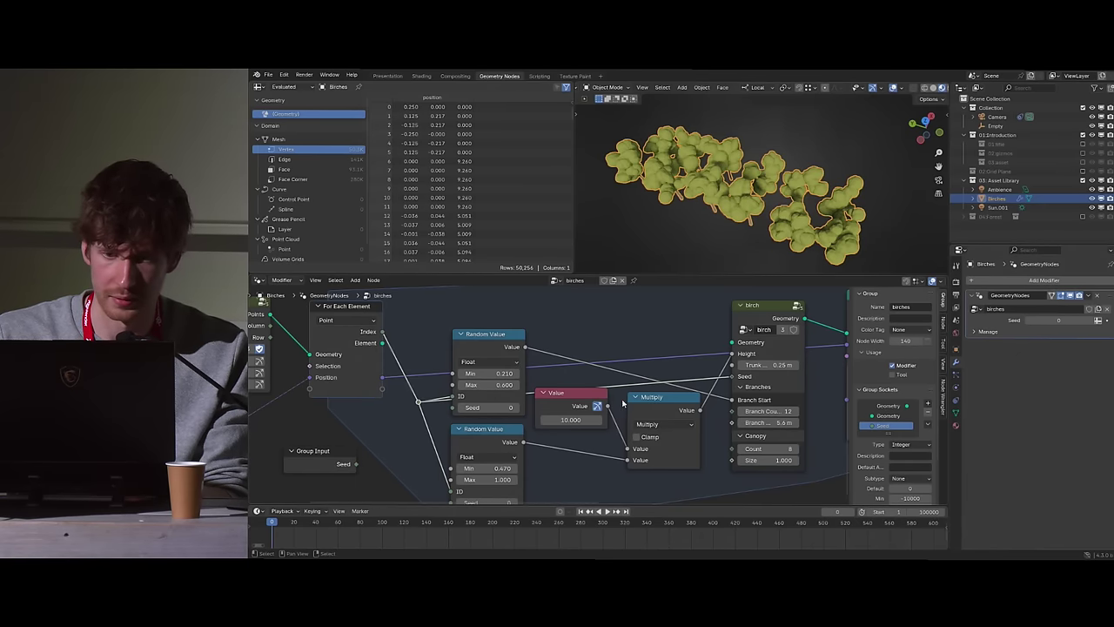
scroll(434, 408, down, 3)
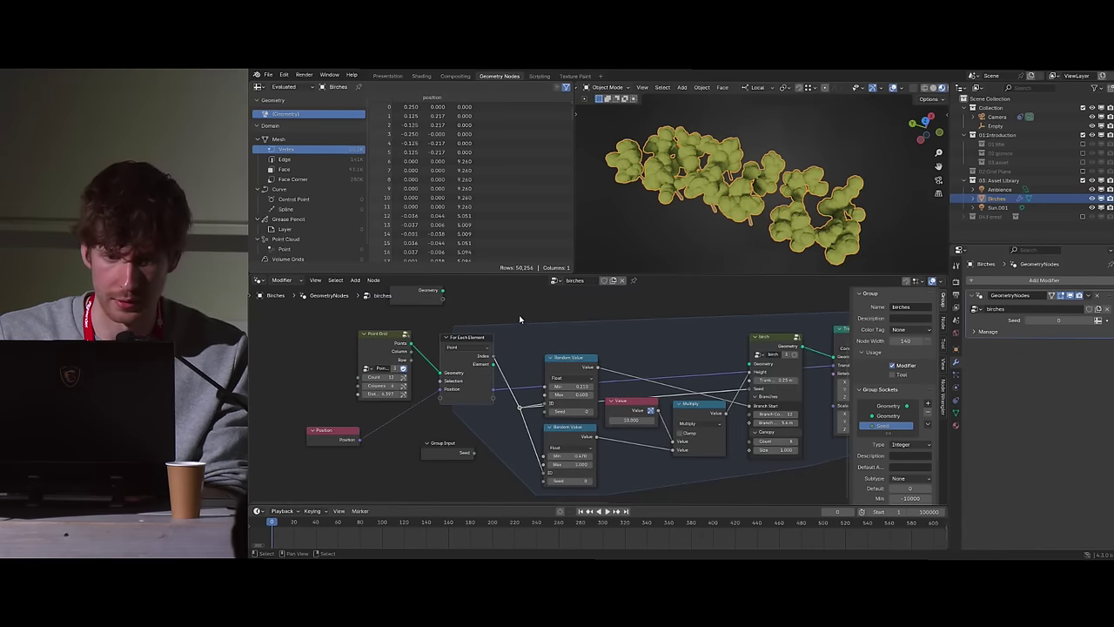
Move the Point Grid, Position, For Each Element input and Group Input nodes away from the Random Value nodes to make room
drag(331, 298, 533, 484)
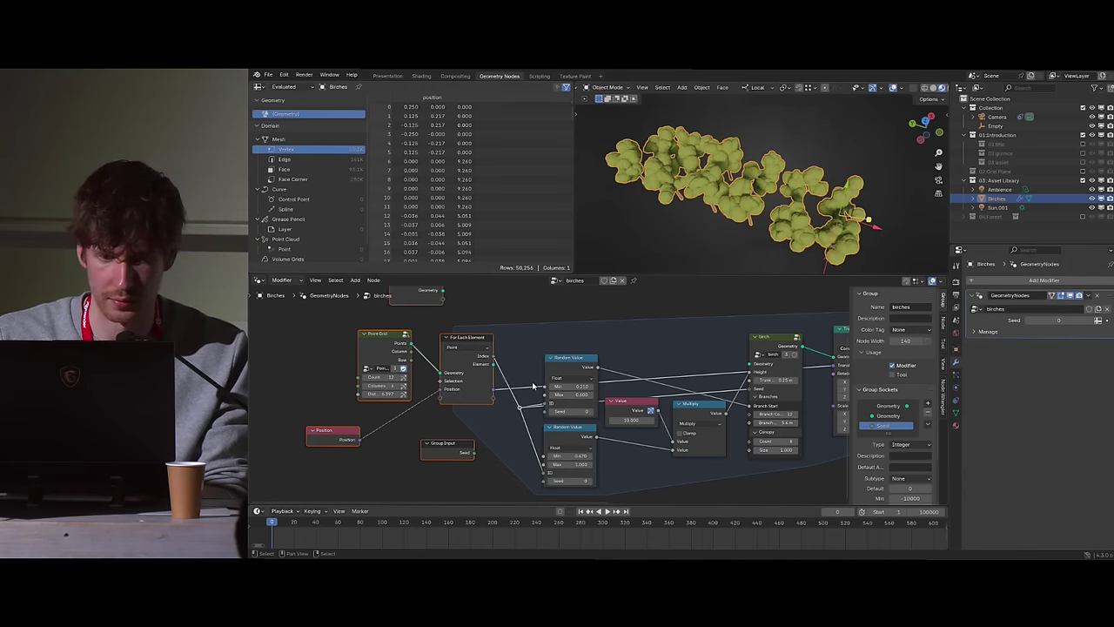
key(g)
click(481, 381)
middle_drag(481, 397, 483, 390)
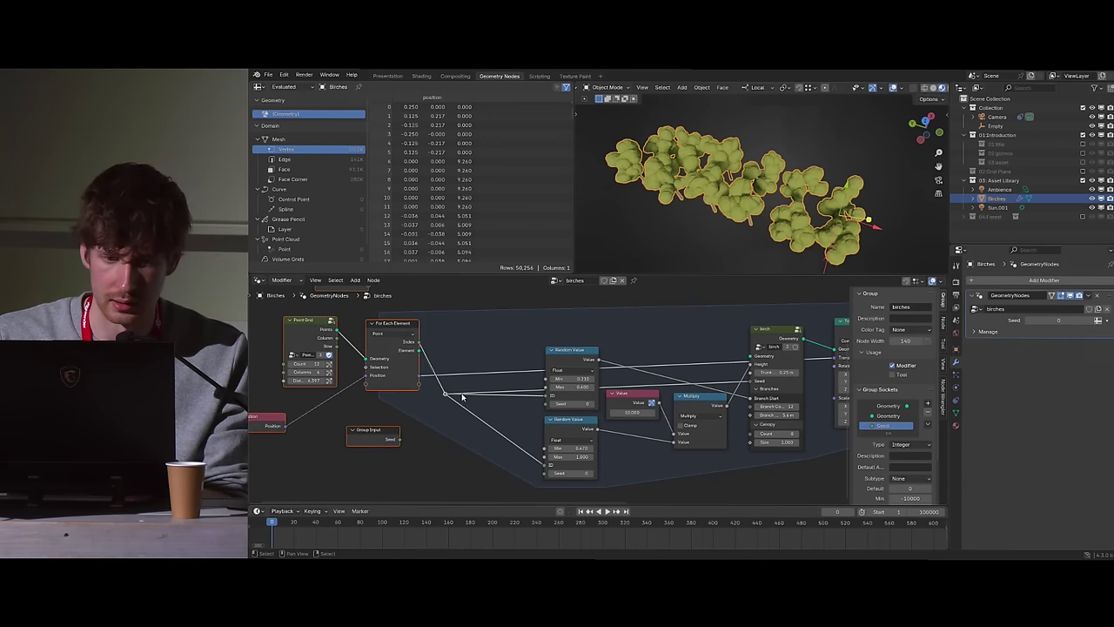
Insert an Add math node between the Index reroute and the birch's Seed, with the group's Seed as second value
click(446, 401)
drag(446, 396, 483, 437)
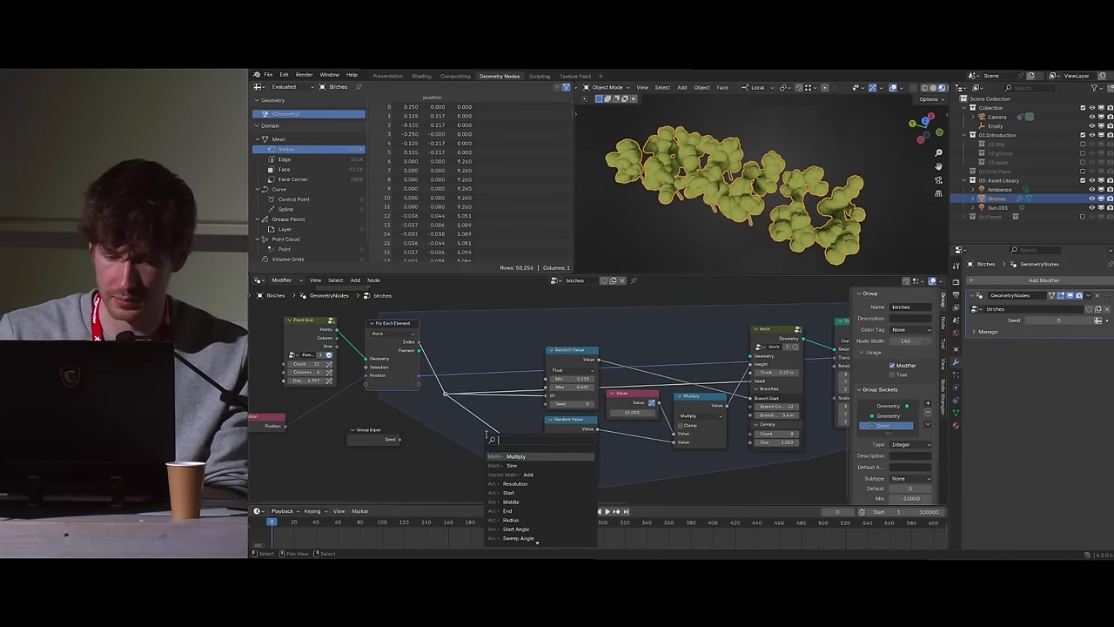
text(add)
key(Return)
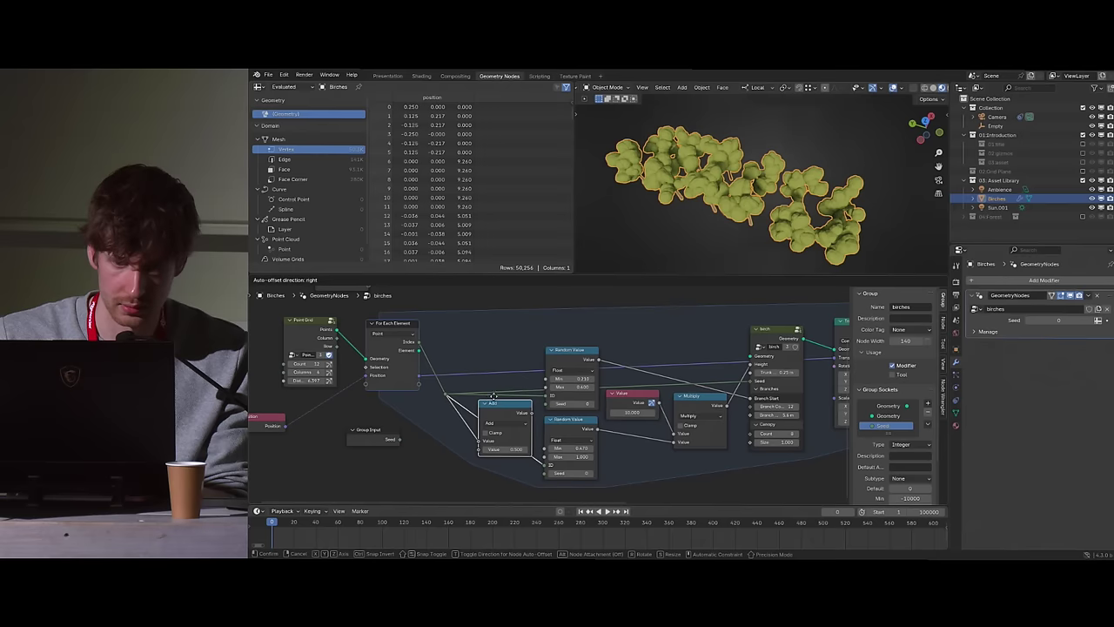
click(483, 407)
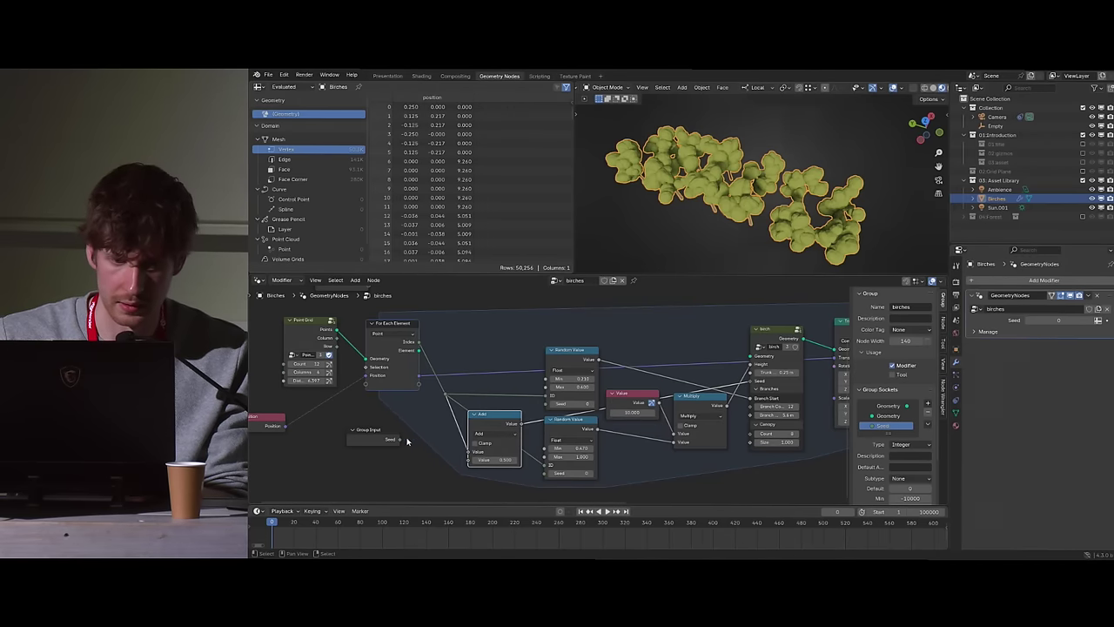
drag(391, 440, 470, 459)
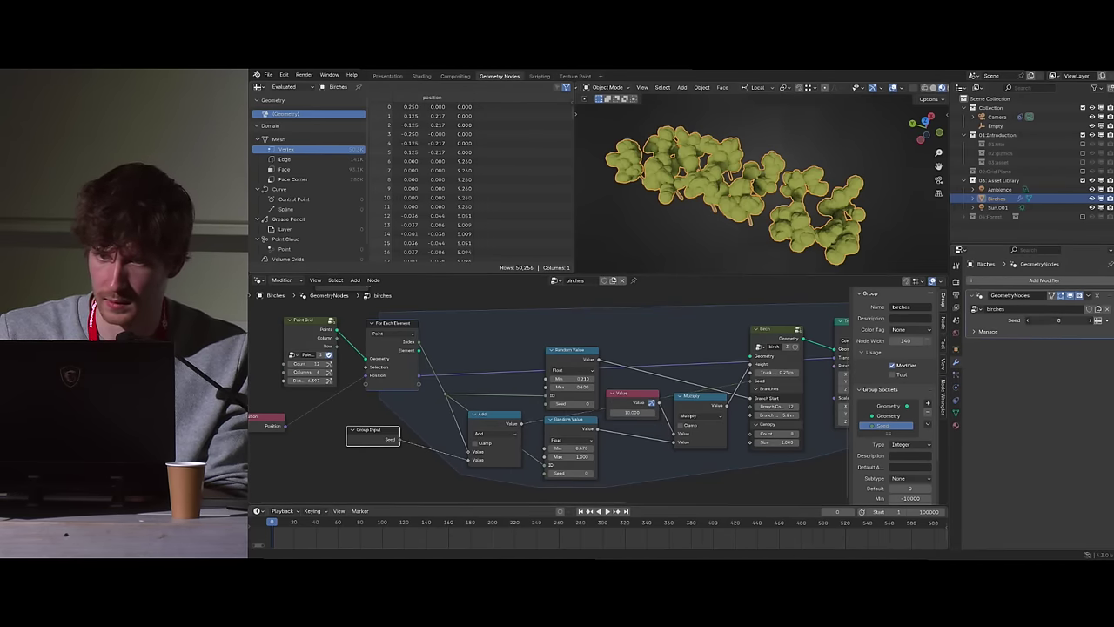
Raise the Seed in the birches modifier and check the varied trees from above and from the side
drag(1029, 321, 1082, 320)
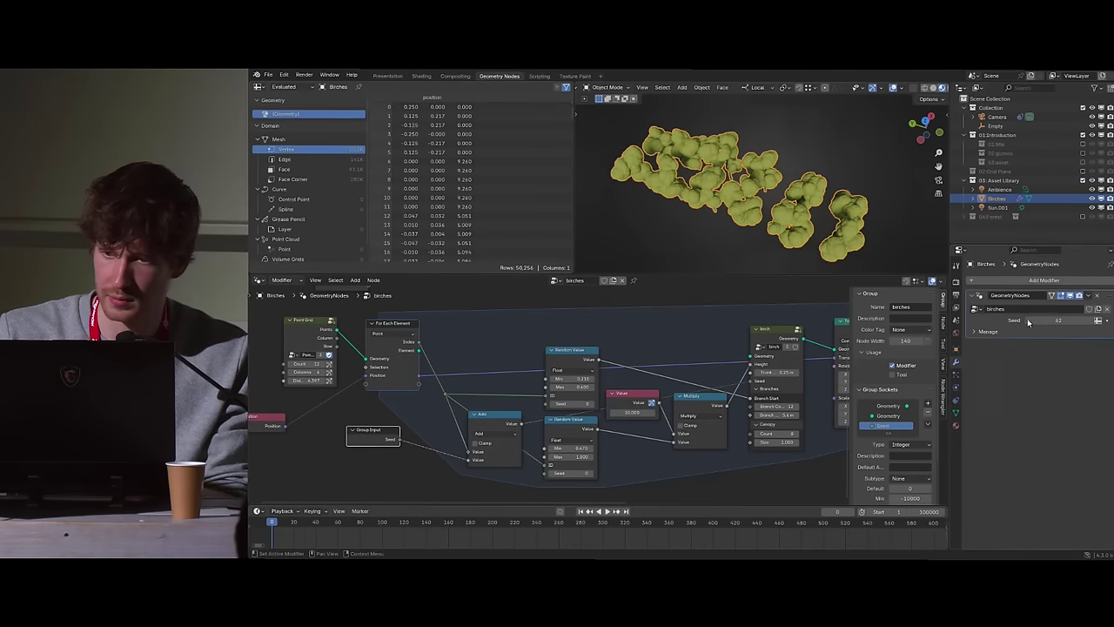
middle_drag(766, 200, 721, 299)
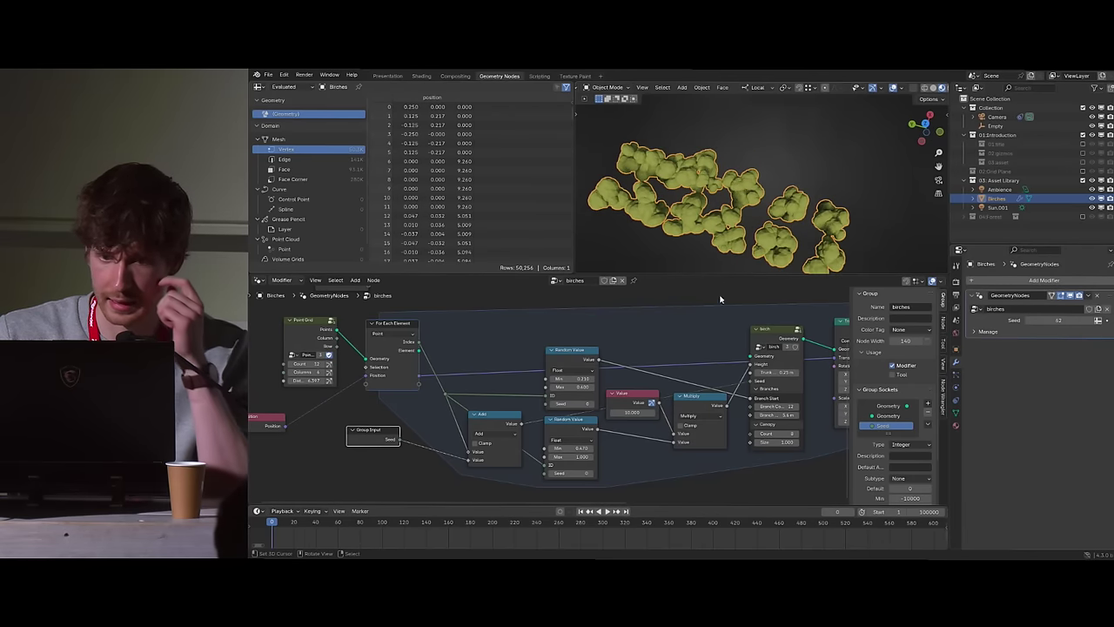
middle_drag(736, 153, 720, 284)
scroll(684, 376, down, 2)
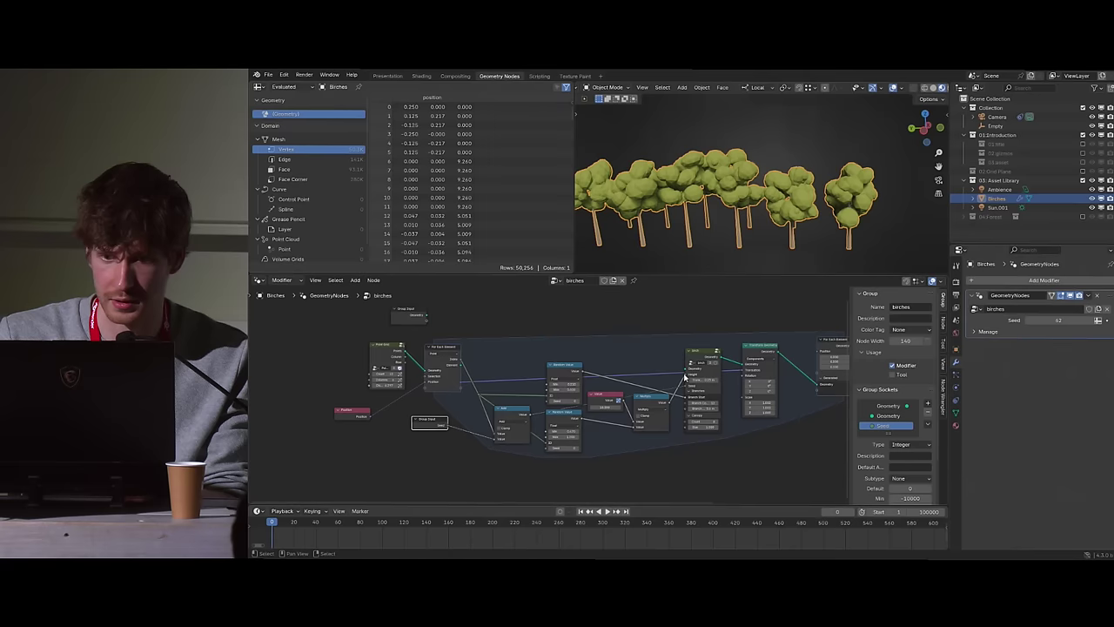
Raise the Value node that feeds the height Multiply to about 11.06
scroll(688, 376, down, 1)
middle_drag(729, 365, 683, 380)
scroll(545, 436, up, 5)
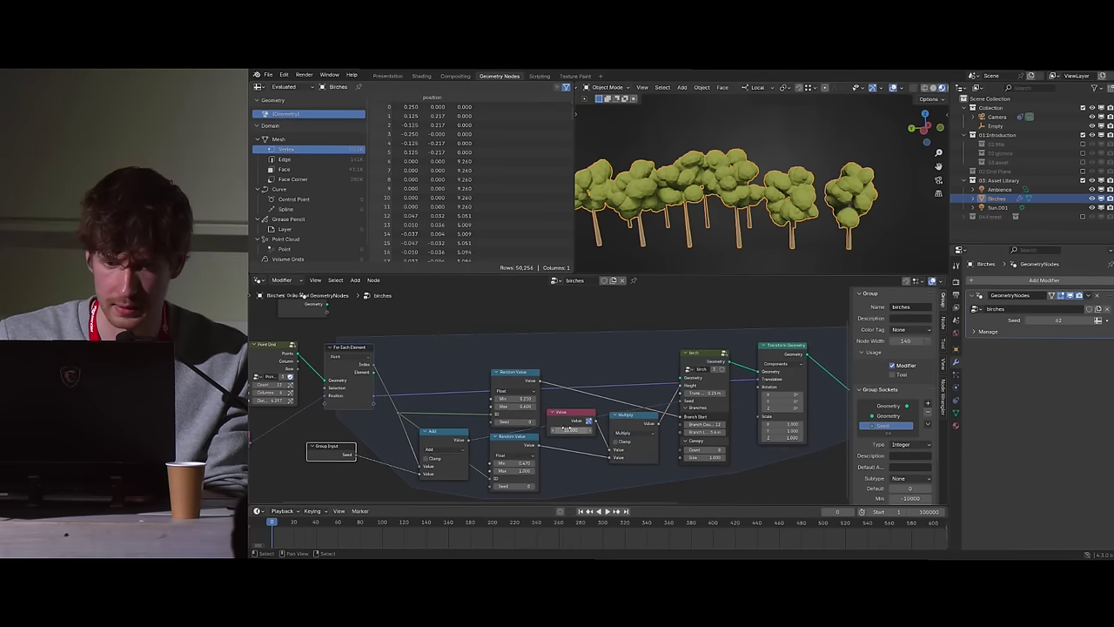
drag(566, 428, 622, 428)
scroll(688, 416, down, 4)
middle_drag(775, 411, 670, 405)
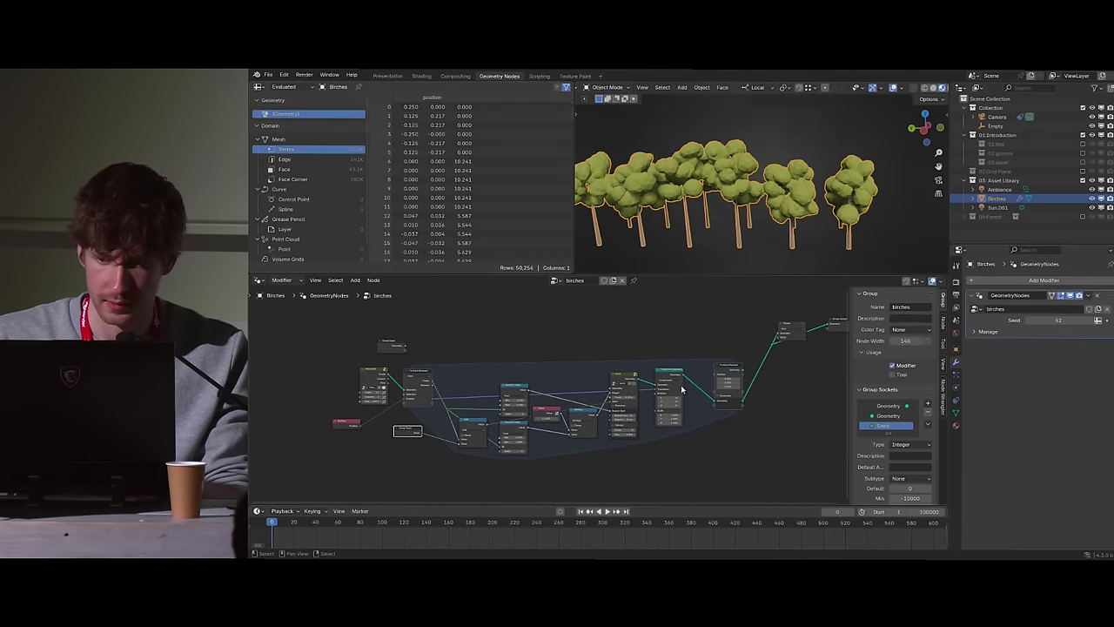
Move the zone's nodes as a group away from the For Each Element output to make room, and enlarge the spreadsheet area
drag(686, 332, 352, 482)
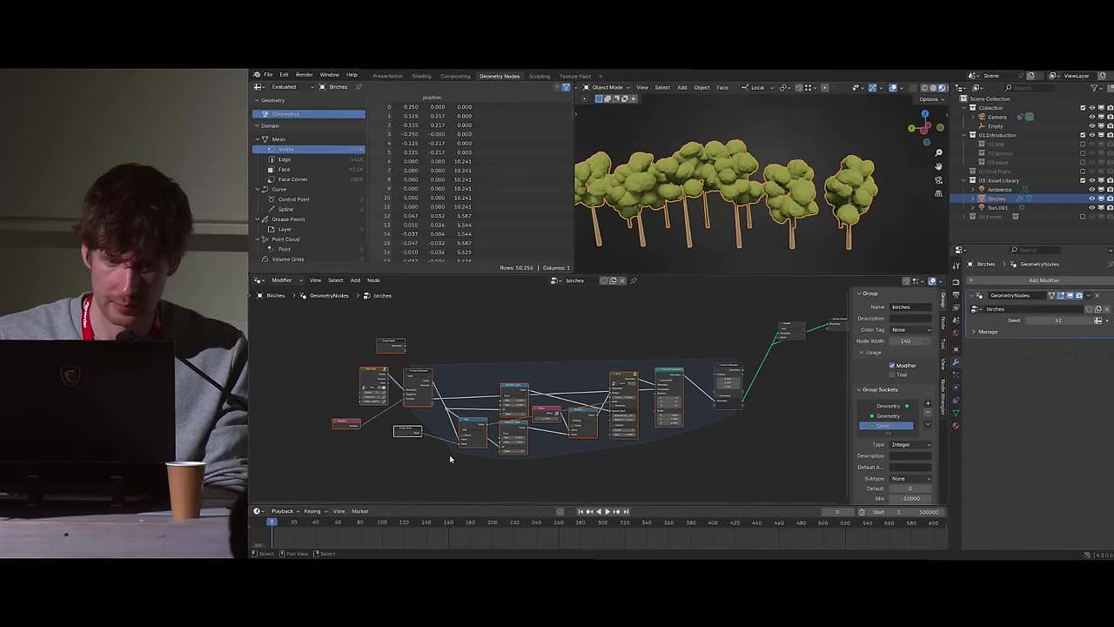
key(g)
click(604, 421)
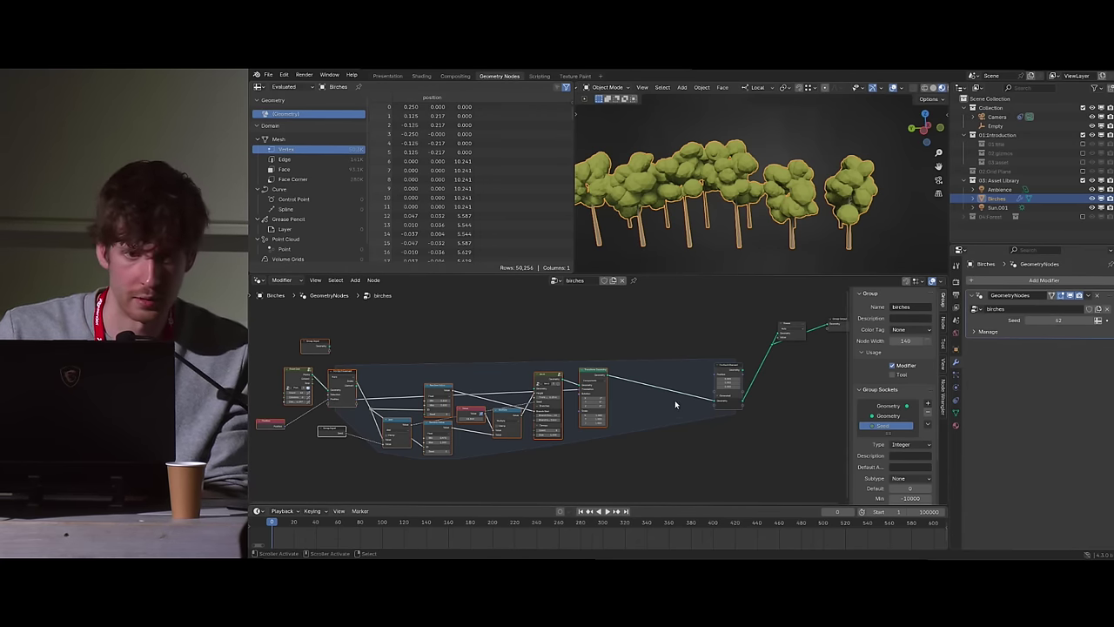
scroll(661, 411, up, 3)
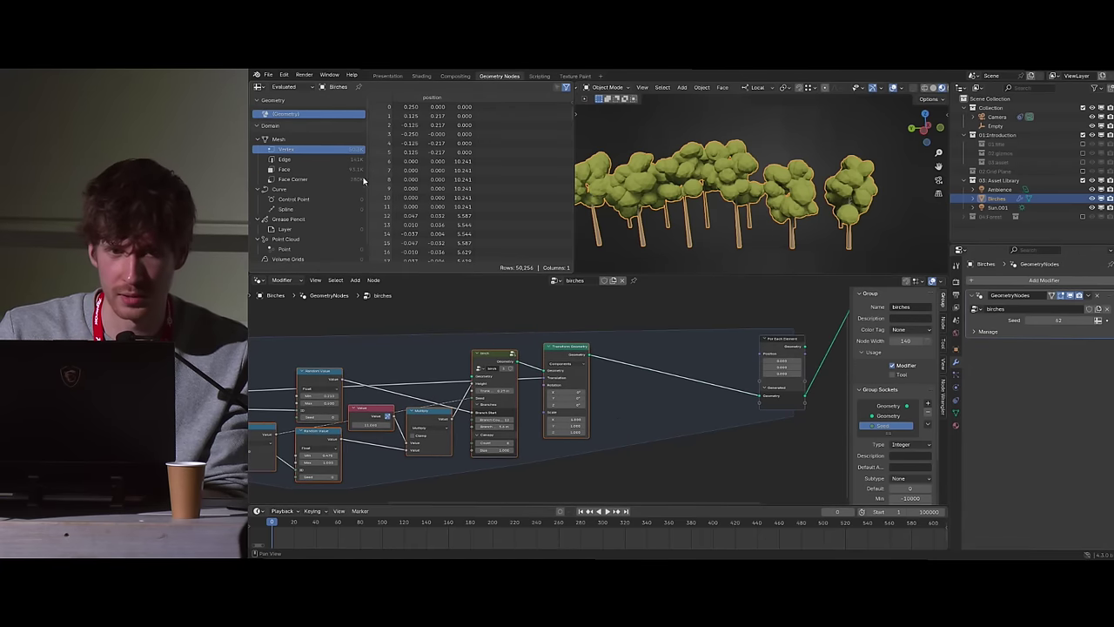
drag(457, 274, 456, 299)
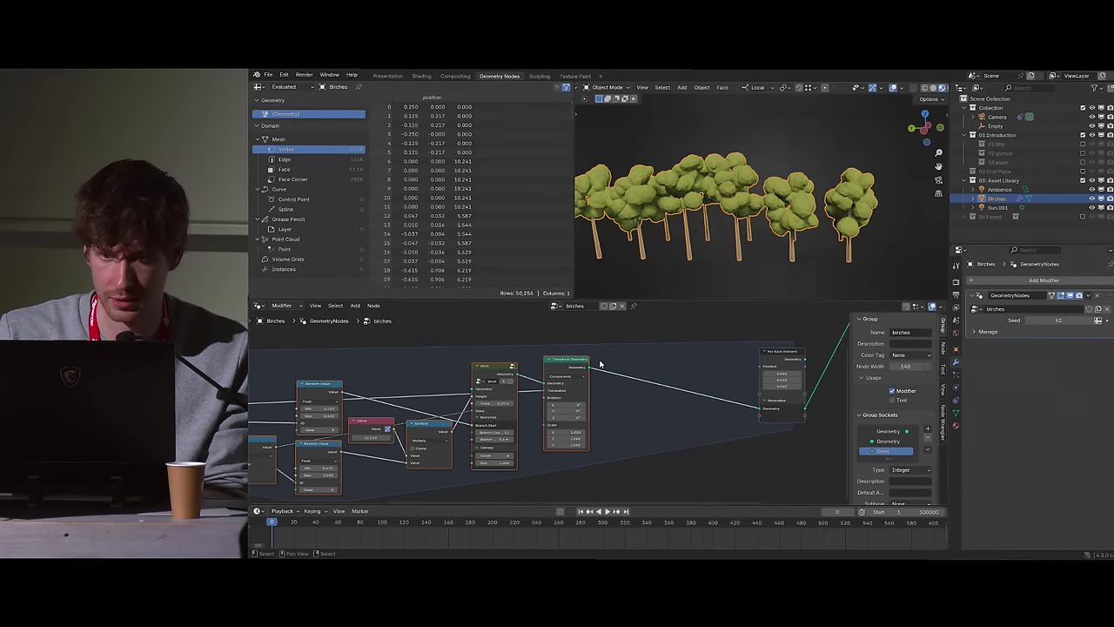
Insert a Set Geometry Name node between Transform Geometry and the For Each Element output
middle_drag(598, 368, 574, 382)
key(shift+a)
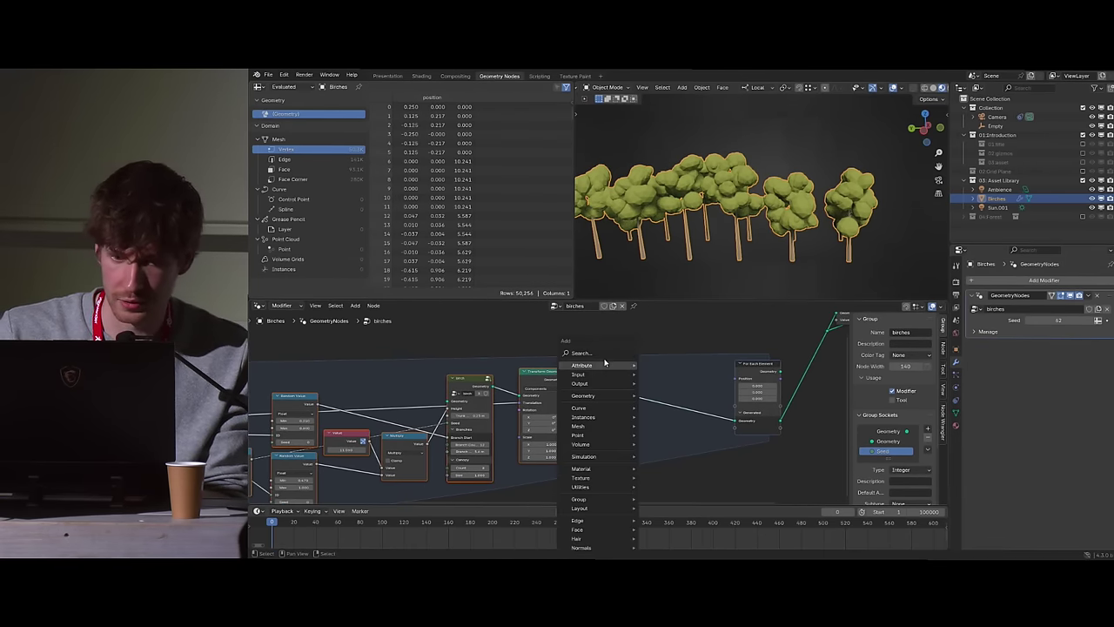
click(600, 354)
text(set)
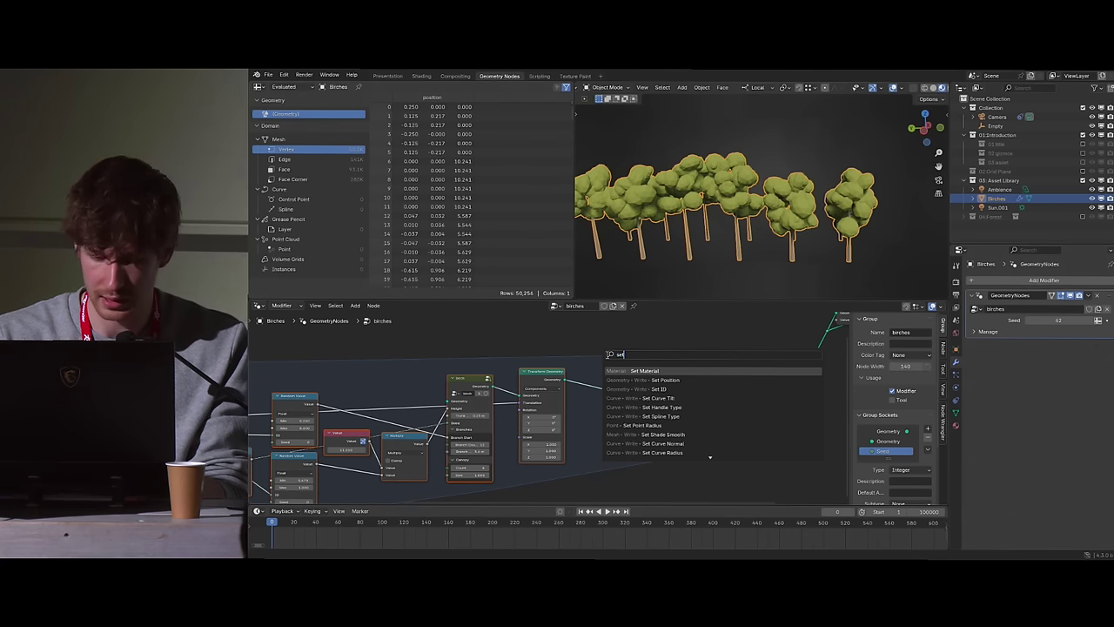
text( name)
key(Return)
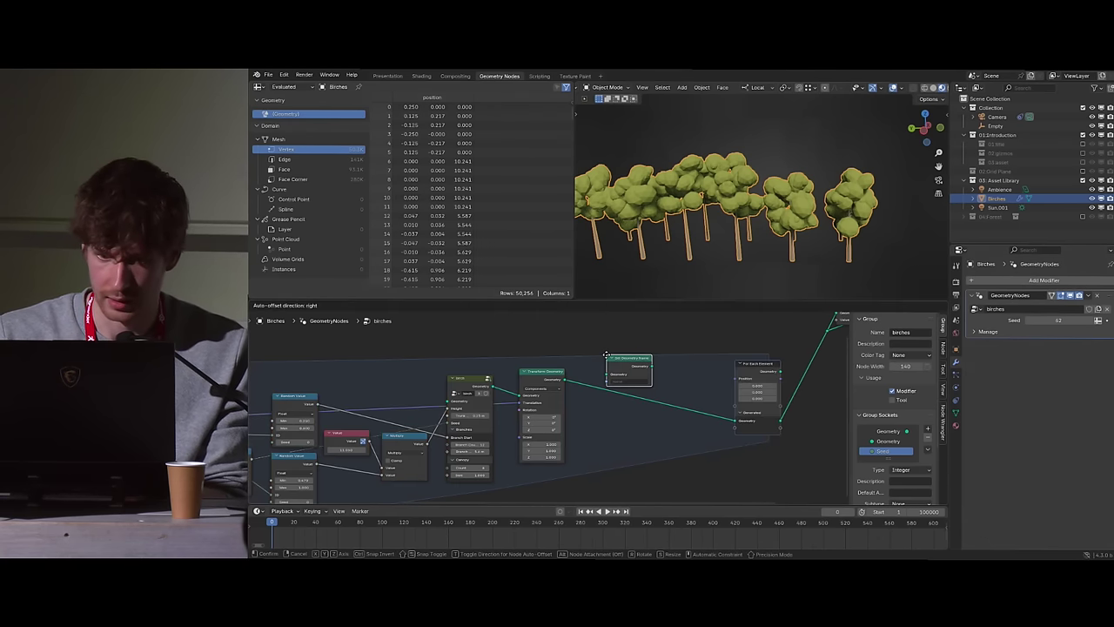
scroll(627, 430, up, 2)
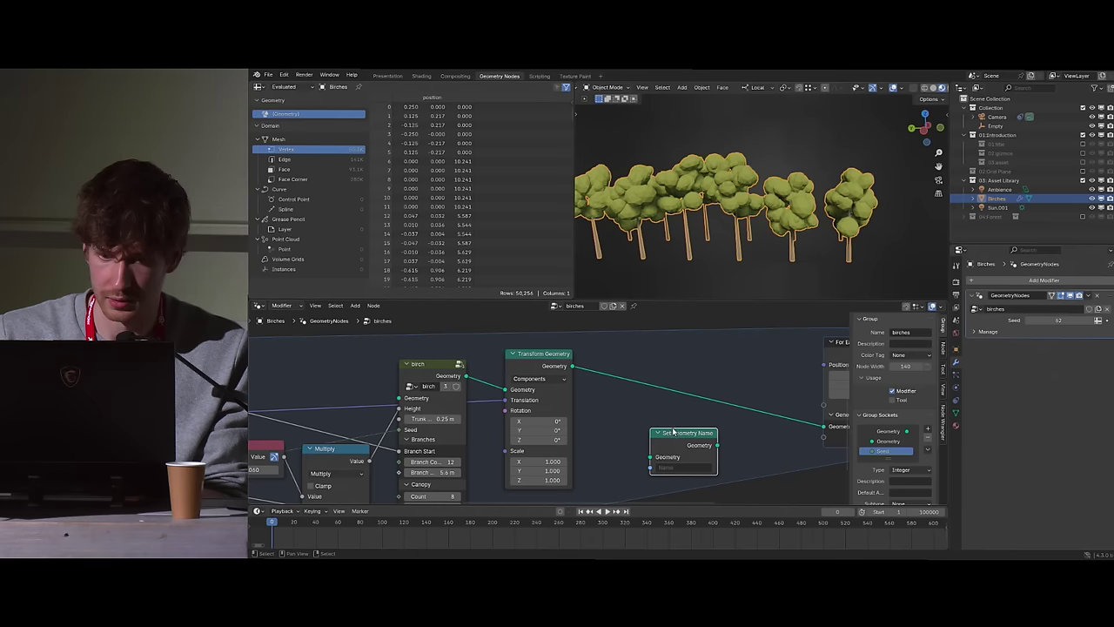
click(650, 381)
drag(664, 402, 695, 399)
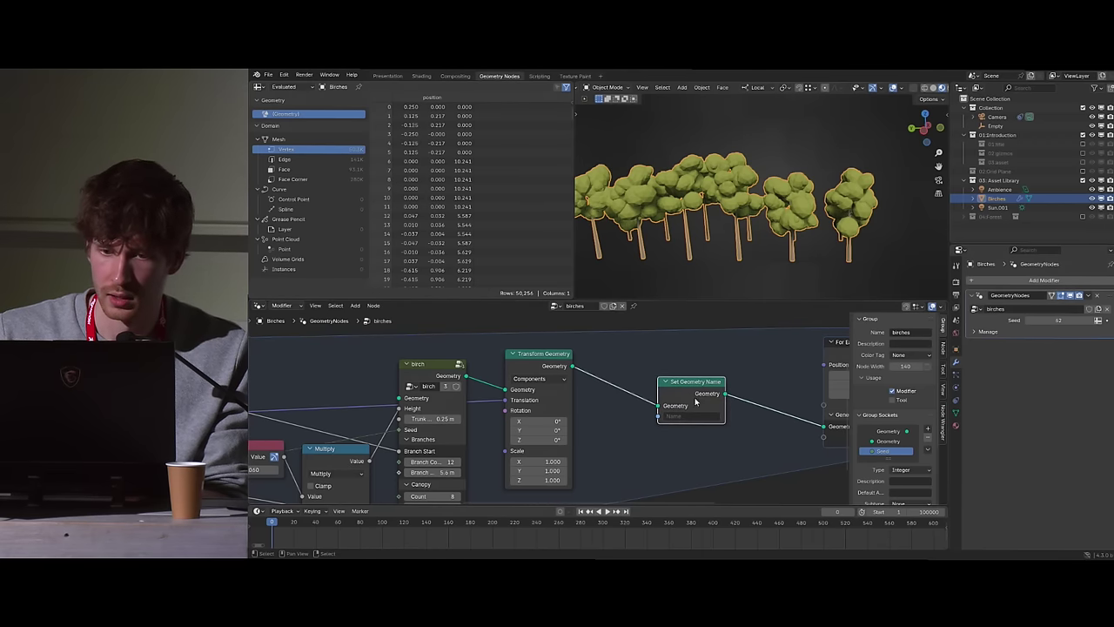
scroll(634, 386, down, 2)
scroll(696, 383, up, 5)
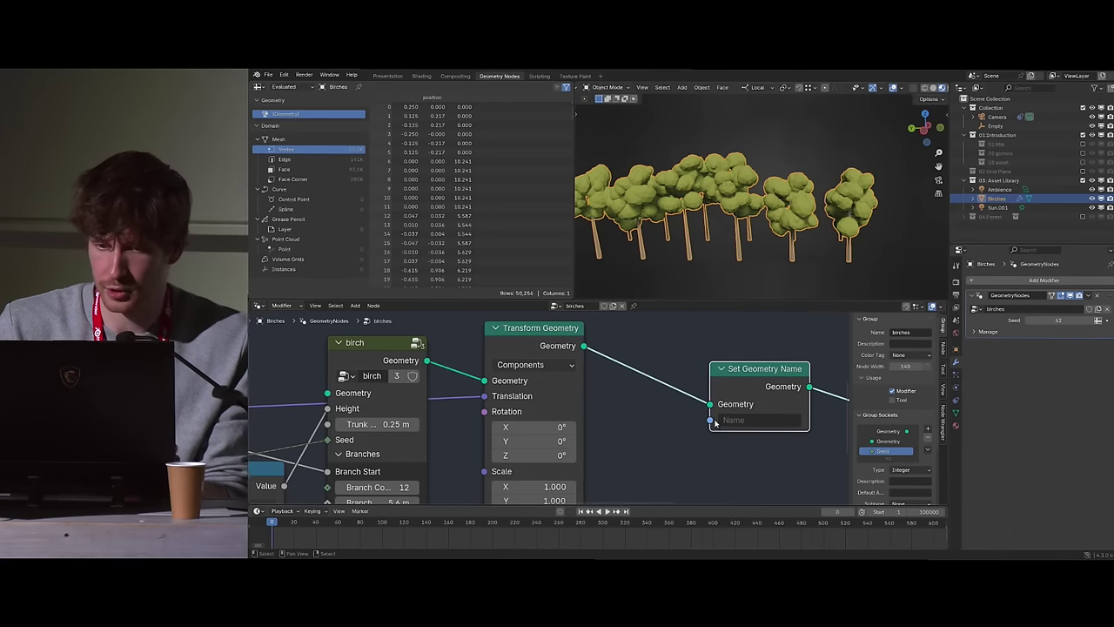
Add a String node with the text Birch between the Transform Geometry and Set Geometry Name nodes
scroll(738, 386, down, 3)
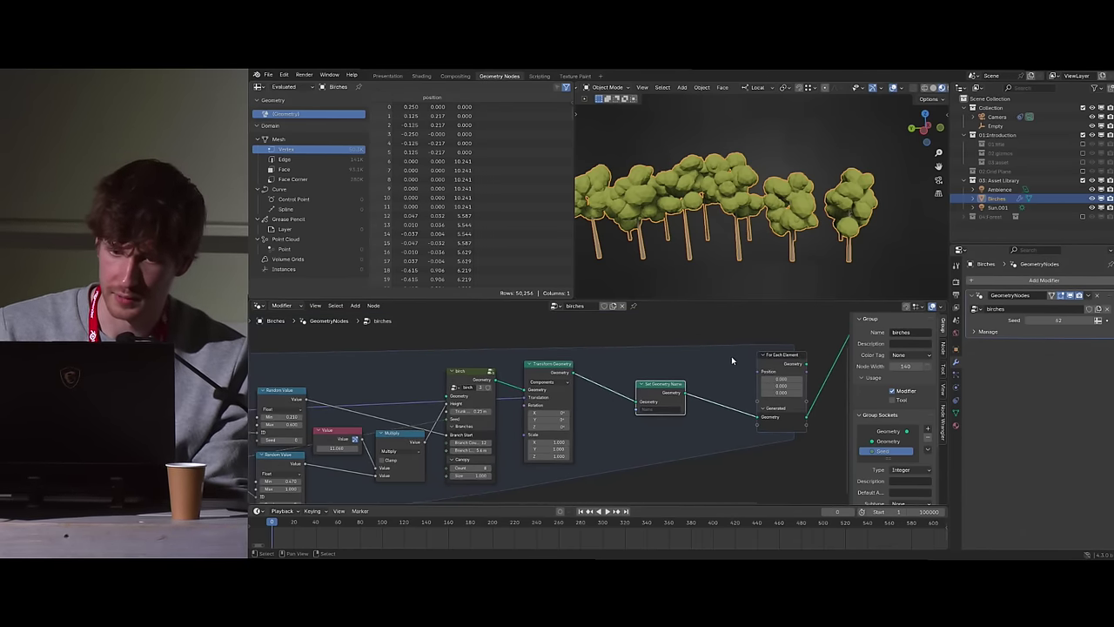
middle_drag(479, 402, 614, 390)
scroll(450, 408, down, 2)
scroll(432, 403, up, 2)
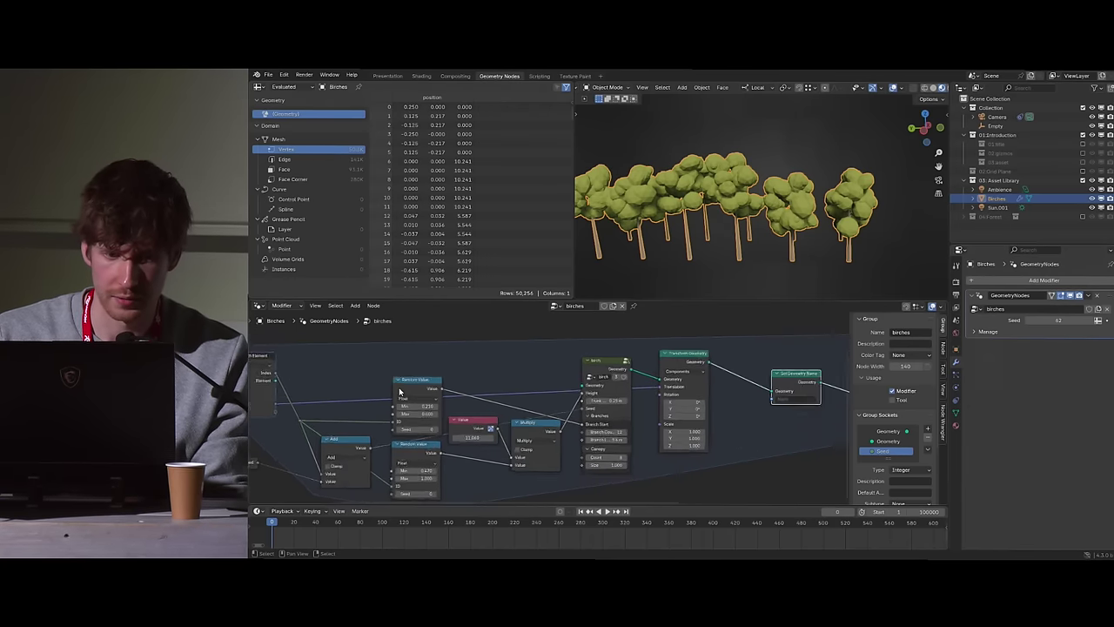
middle_drag(370, 382, 395, 385)
scroll(394, 384, down, 2)
scroll(367, 405, up, 1)
key(shift+a)
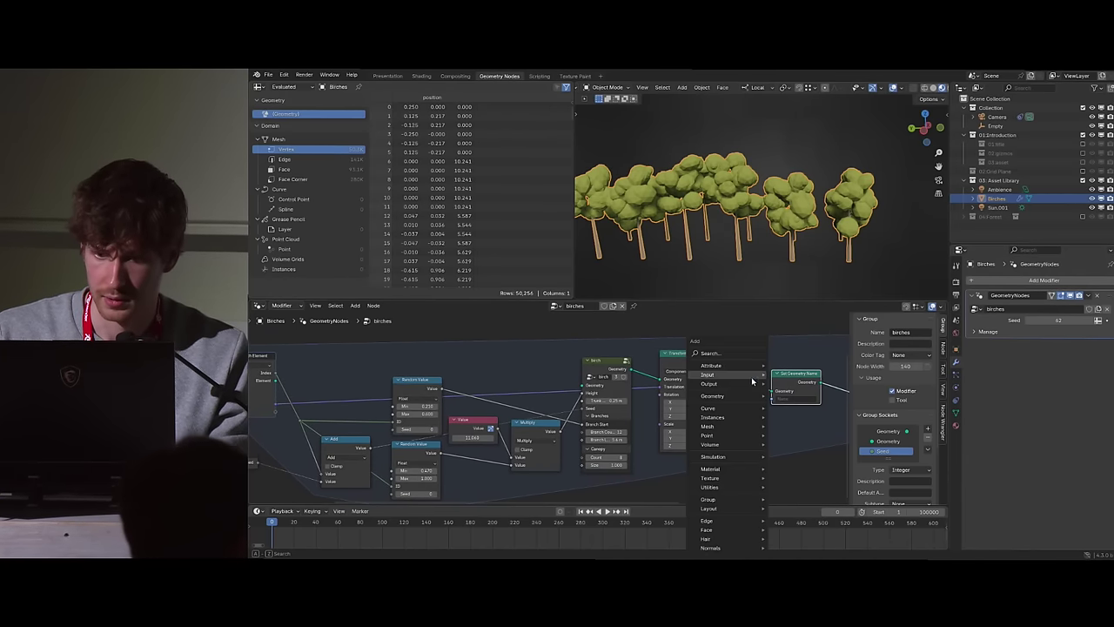
text(string)
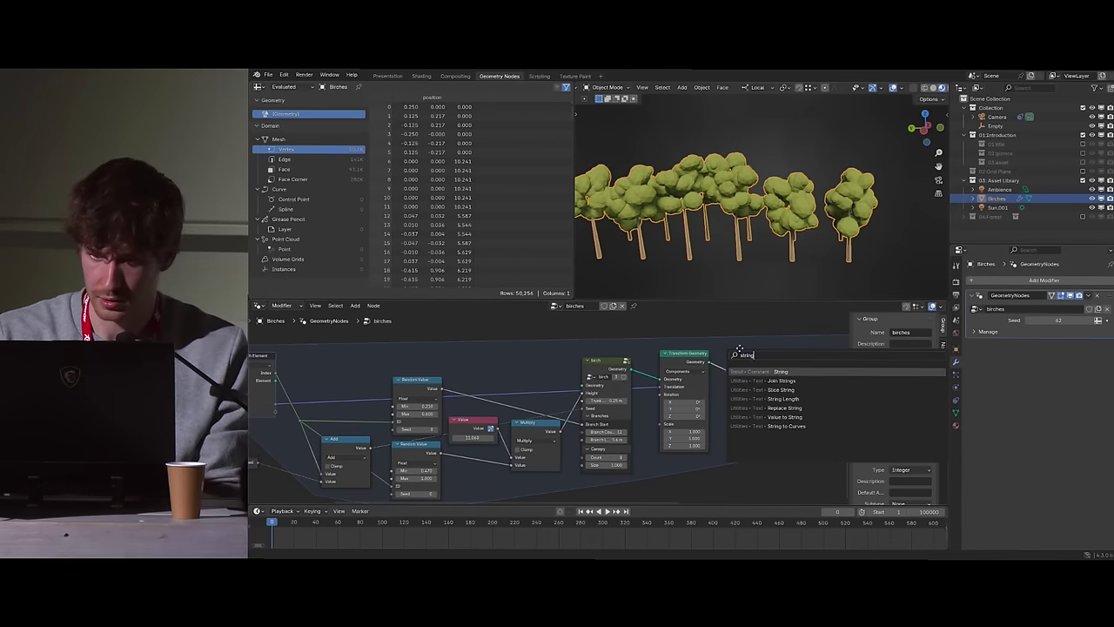
key(Return)
middle_drag(596, 391, 463, 412)
drag(655, 397, 701, 387)
click(623, 443)
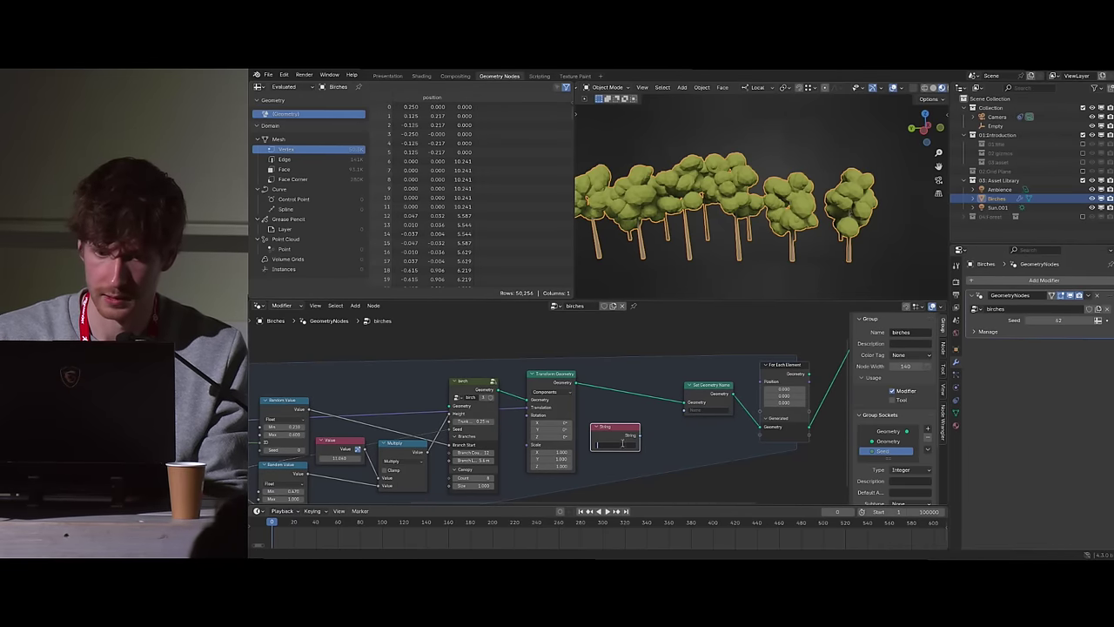
text(Birch)
key(Return)
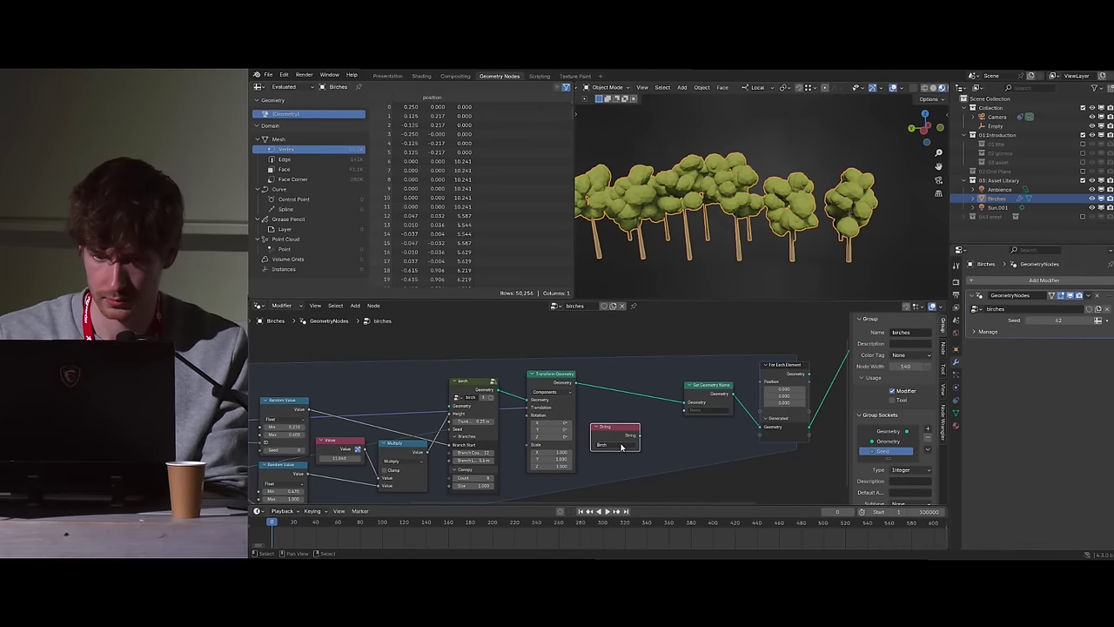
Connect the String node to the Name input of Set Geometry Name and place the two nodes close together
scroll(621, 444, up, 2)
drag(675, 446, 734, 411)
key(g)
click(647, 398)
drag(771, 376, 746, 374)
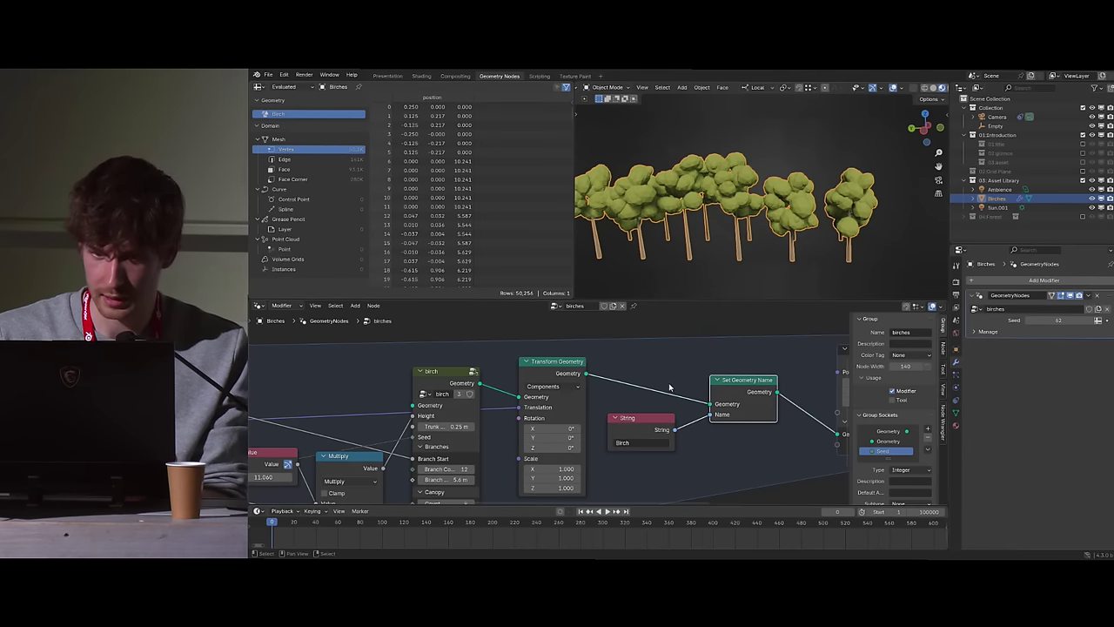
Move the Viewer, Group Output and For Each Element output nodes farther from Set Geometry Name
scroll(703, 396, down, 3)
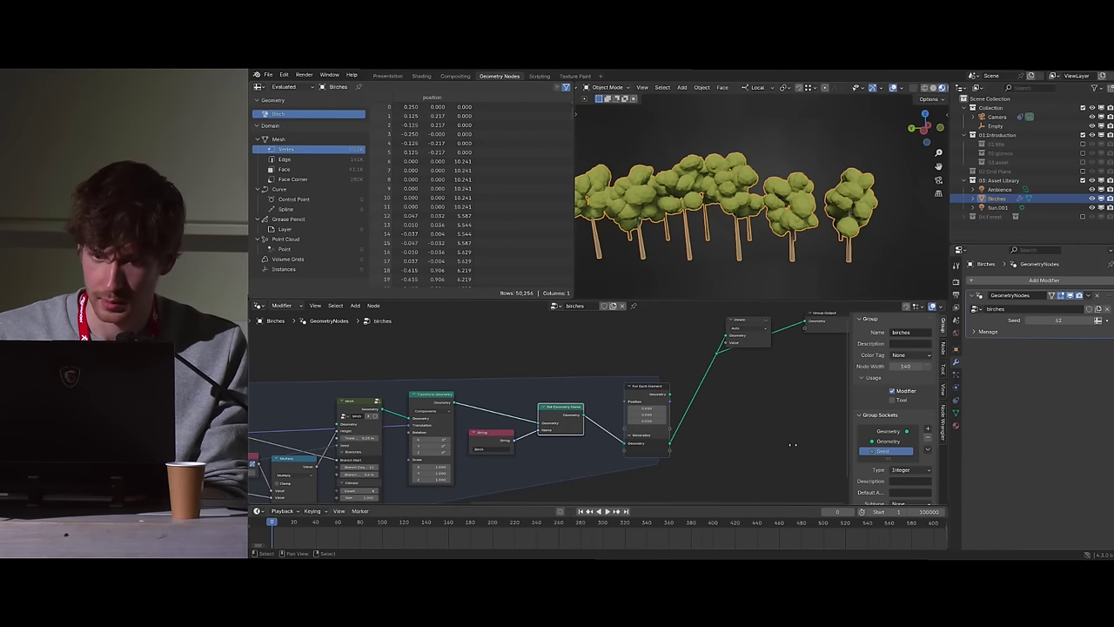
drag(671, 327, 886, 512)
key(g)
click(696, 425)
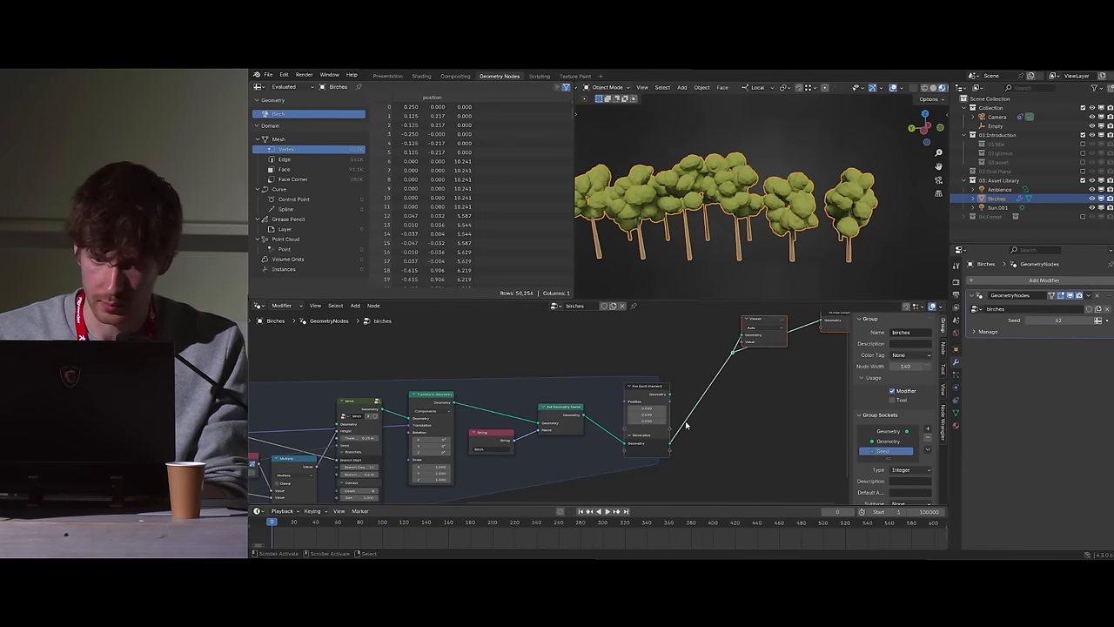
drag(646, 391, 727, 396)
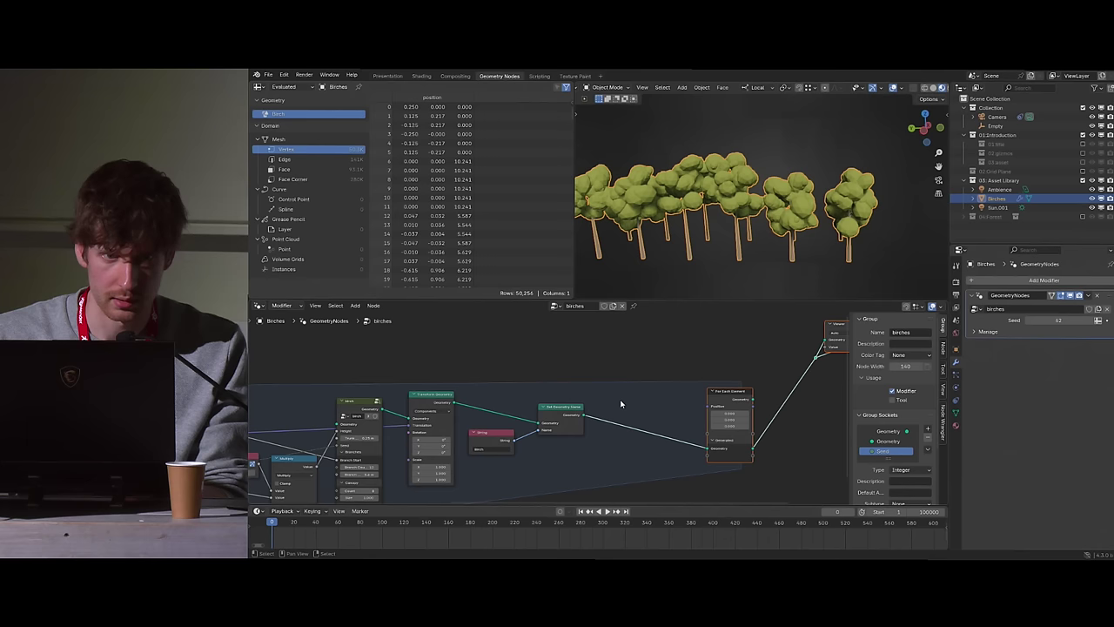
Lower the Viewer and Group Output to the zone output's level and shift the For Each Element output closer to them
scroll(585, 400, up, 3)
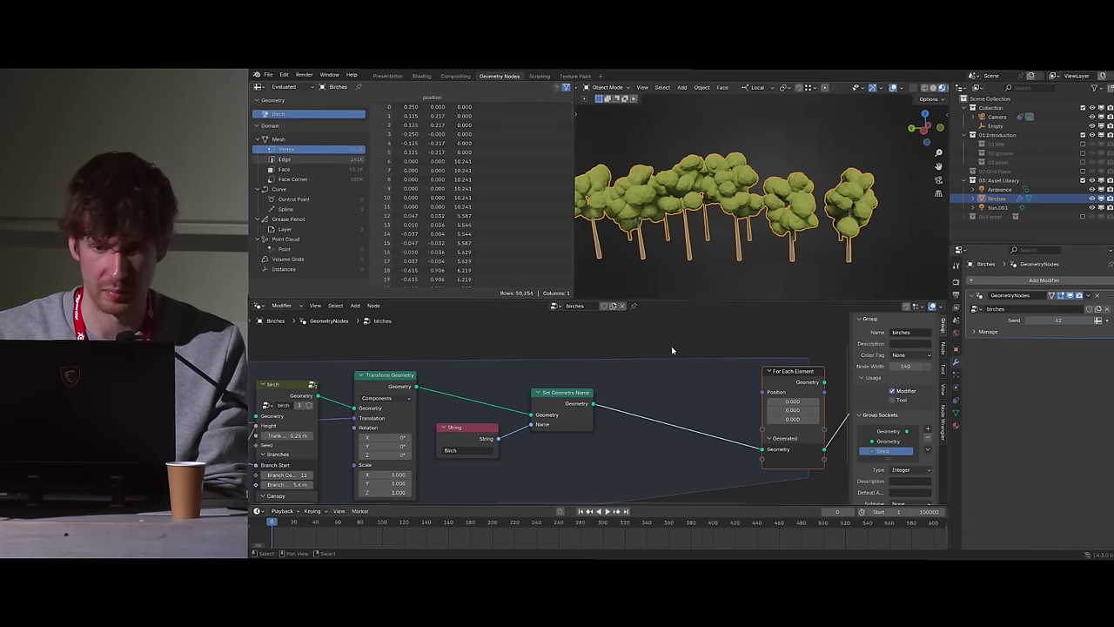
scroll(718, 358, down, 4)
middle_drag(723, 360, 535, 425)
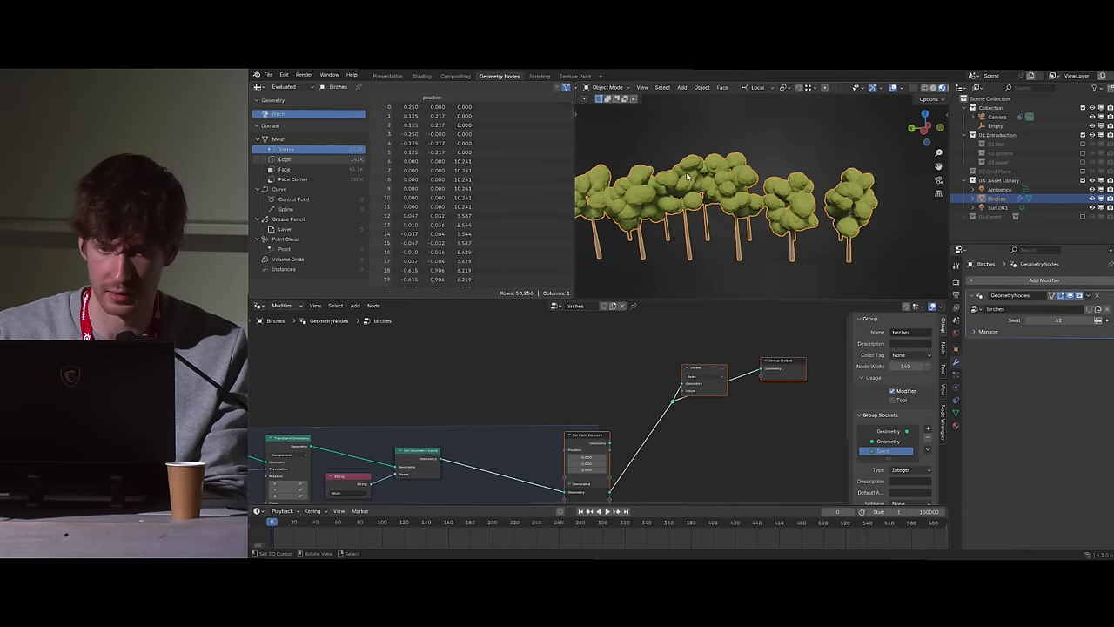
middle_drag(601, 435, 615, 355)
scroll(626, 400, up, 2)
middle_drag(626, 400, 581, 423)
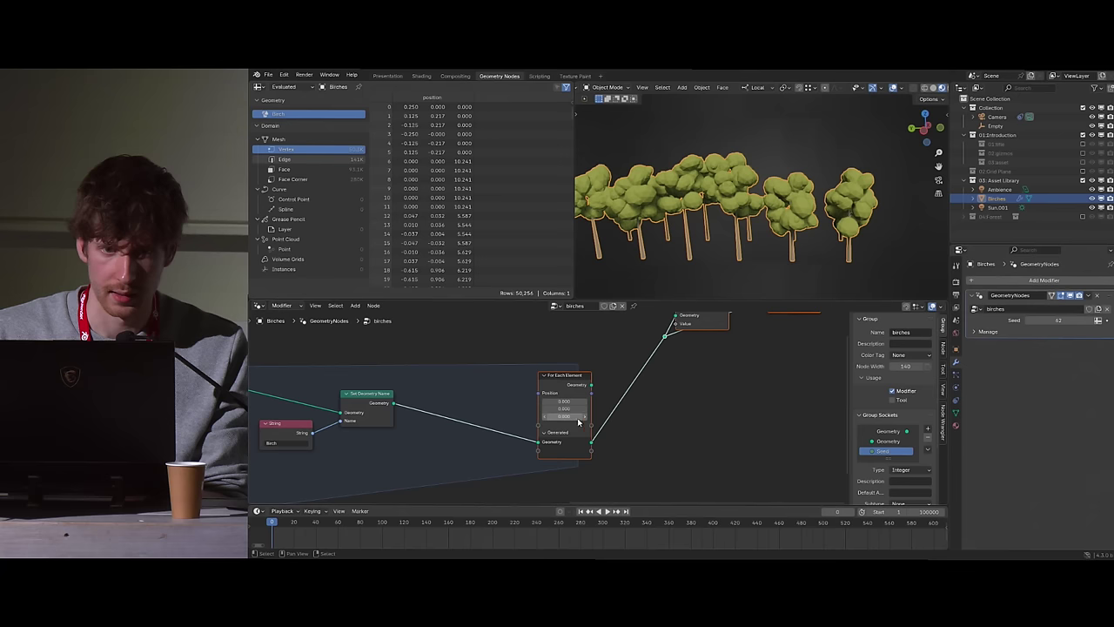
scroll(582, 419, down, 5)
drag(607, 333, 709, 378)
key(g)
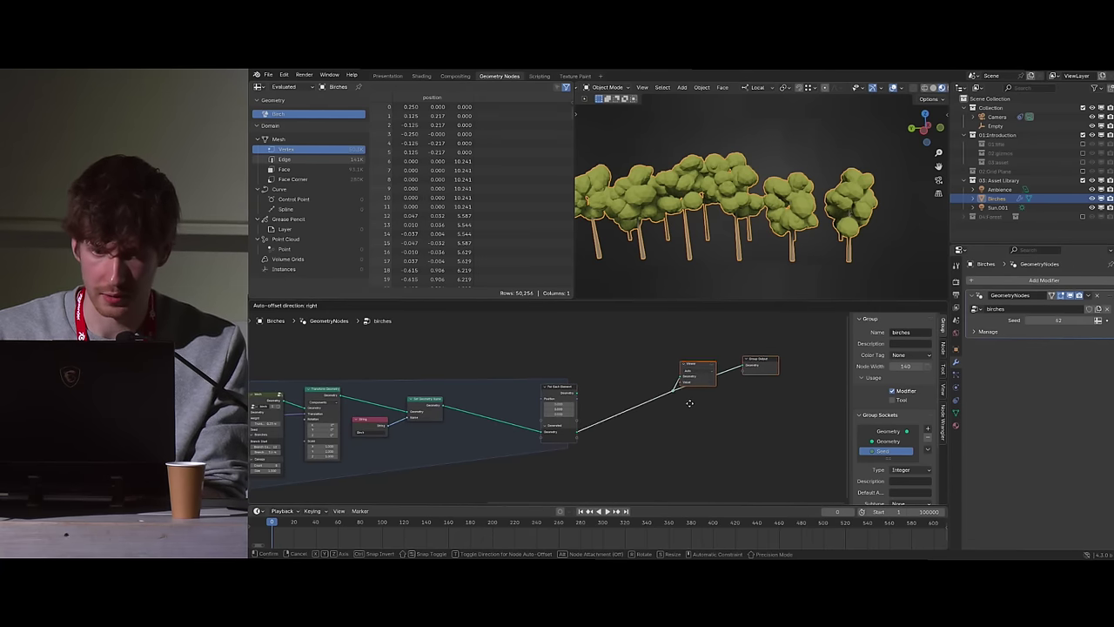
click(675, 425)
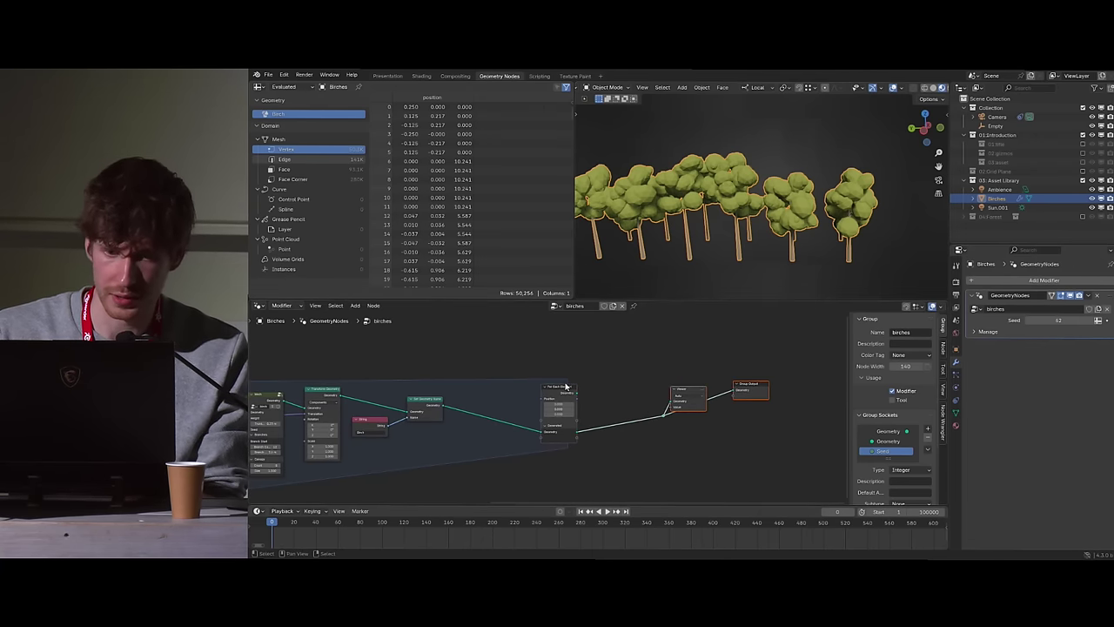
drag(568, 391, 607, 388)
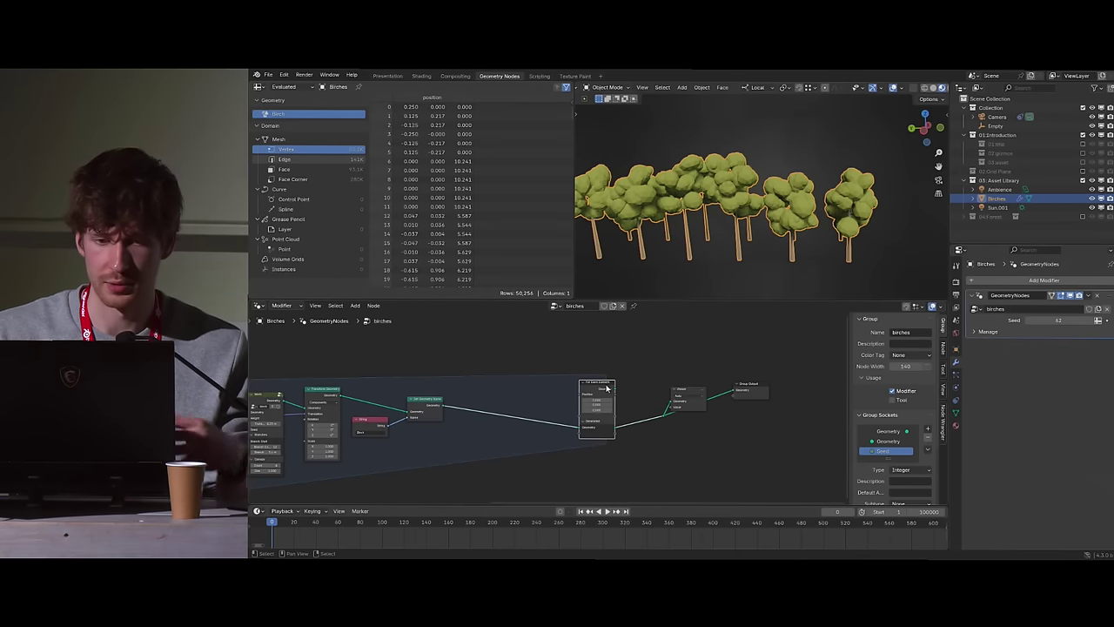
Insert a Geometry to Instance node between Set Geometry Name and the For Each Element output, and center the trees in the viewport
scroll(625, 431, up, 3)
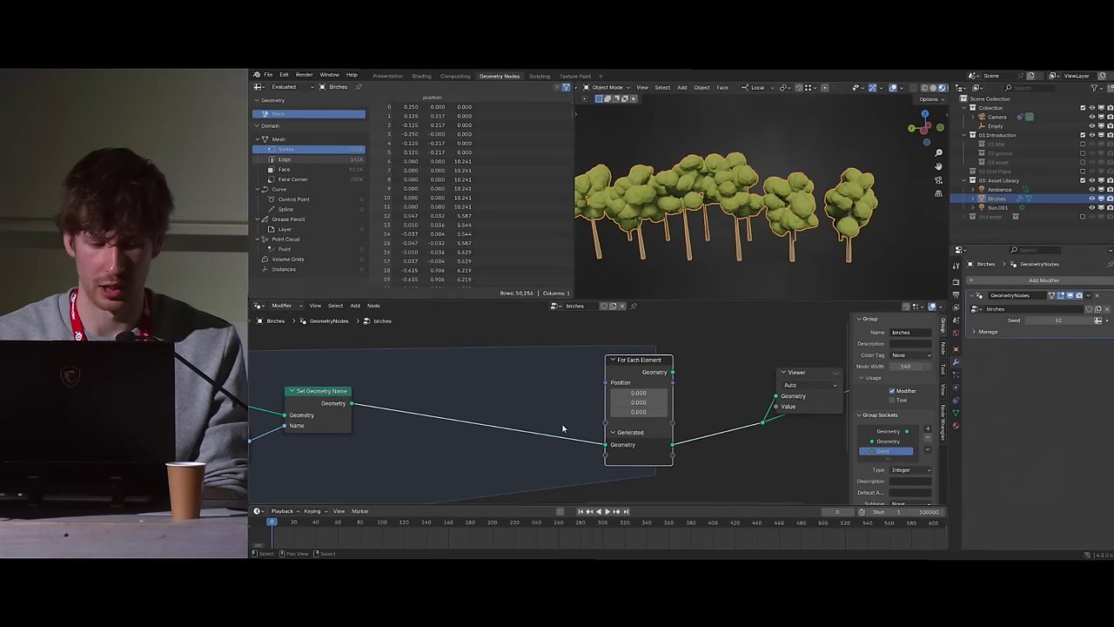
key(shift+a)
text(ge)
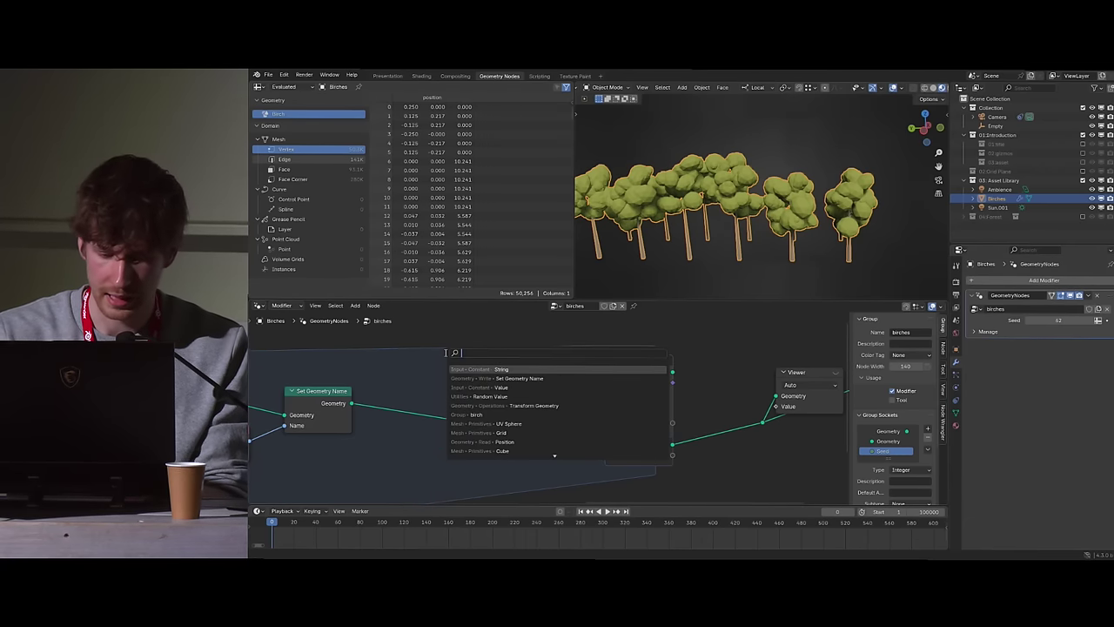
text(ometr zo)
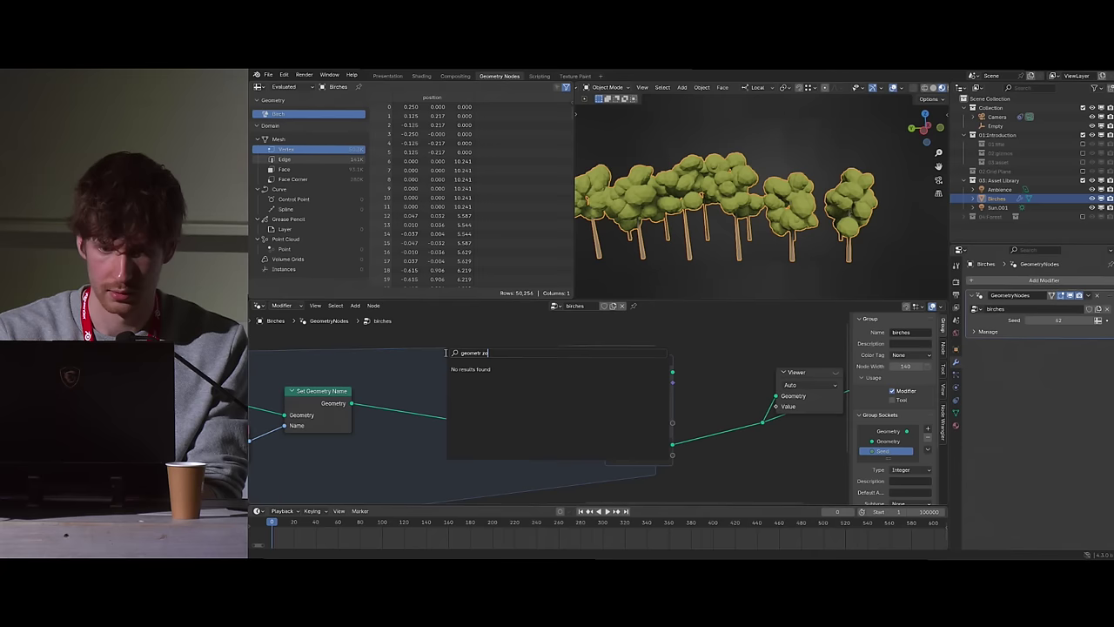
key(BackSpace)
key(BackSpace)
key(BackSpace)
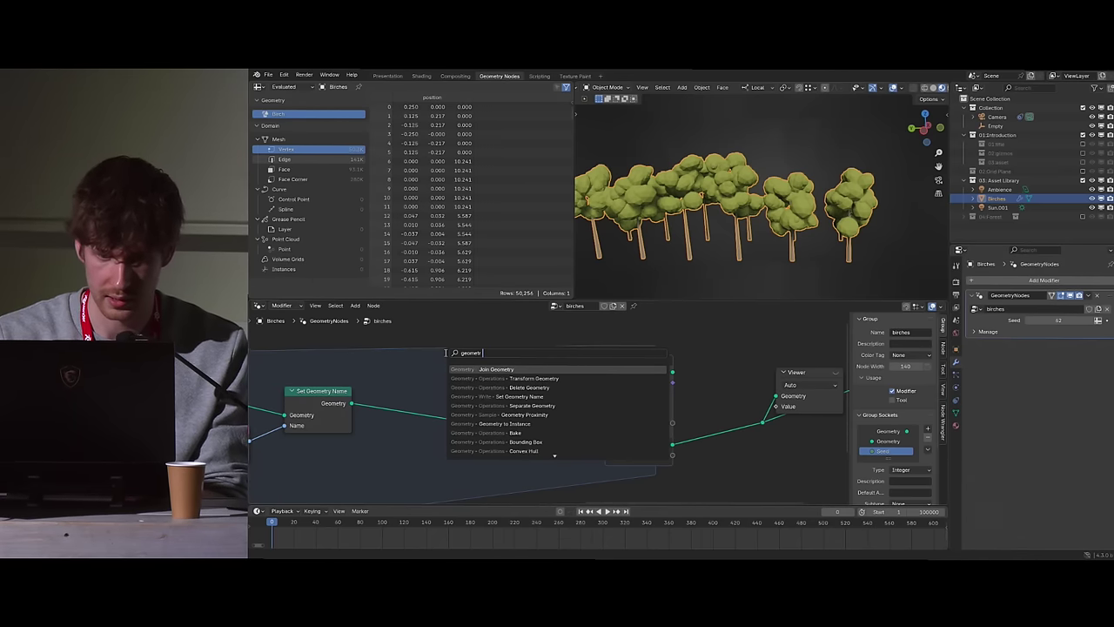
text(to)
key(Return)
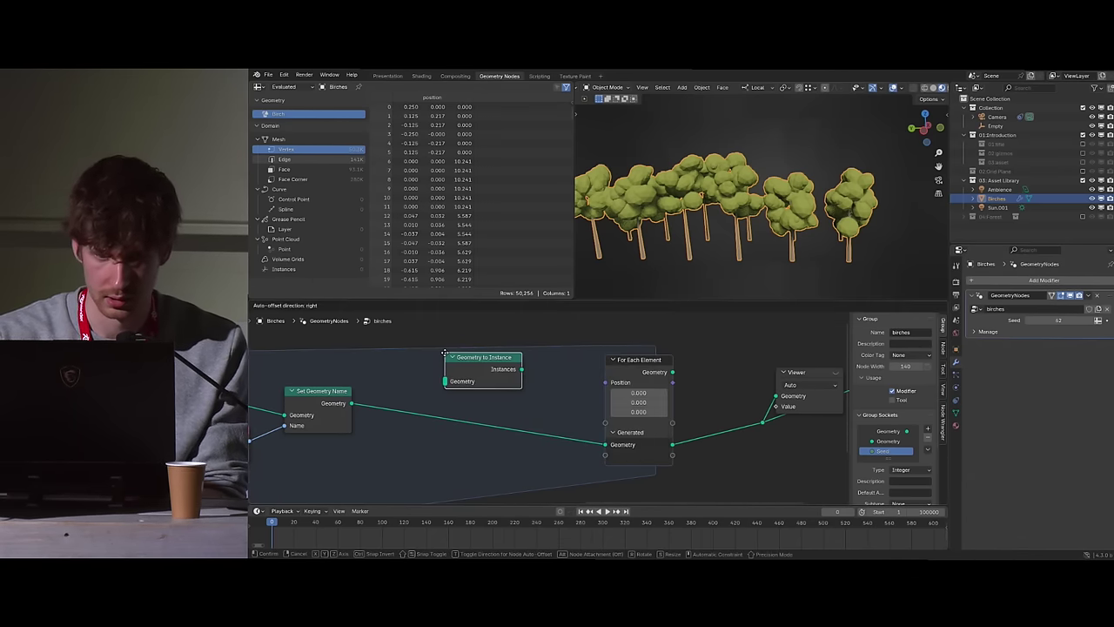
click(462, 404)
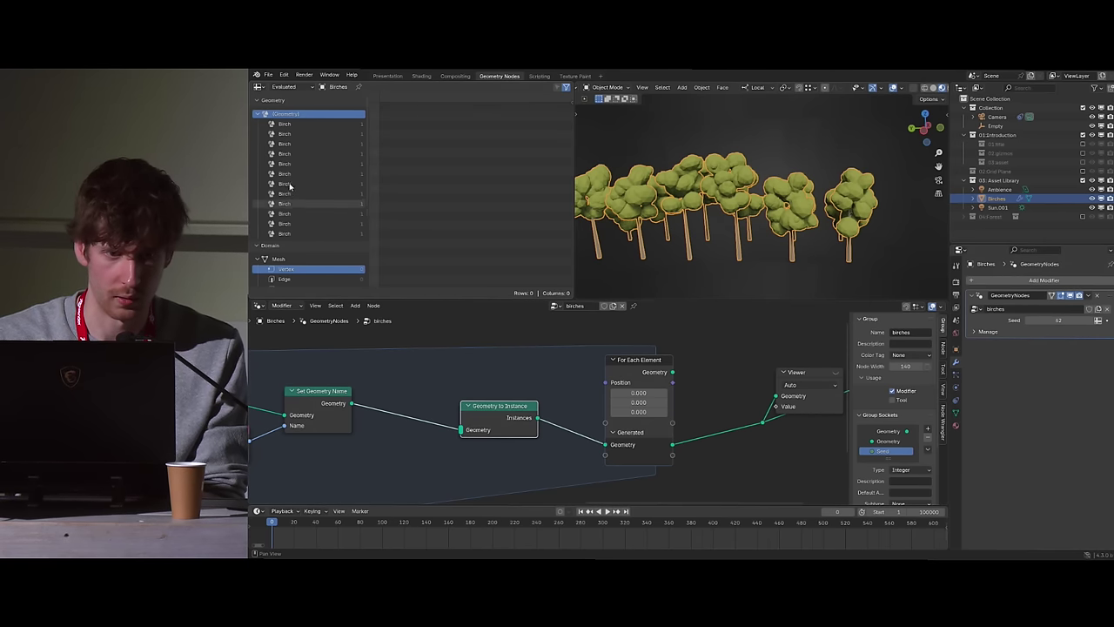
shift+middle_drag(653, 207, 704, 203)
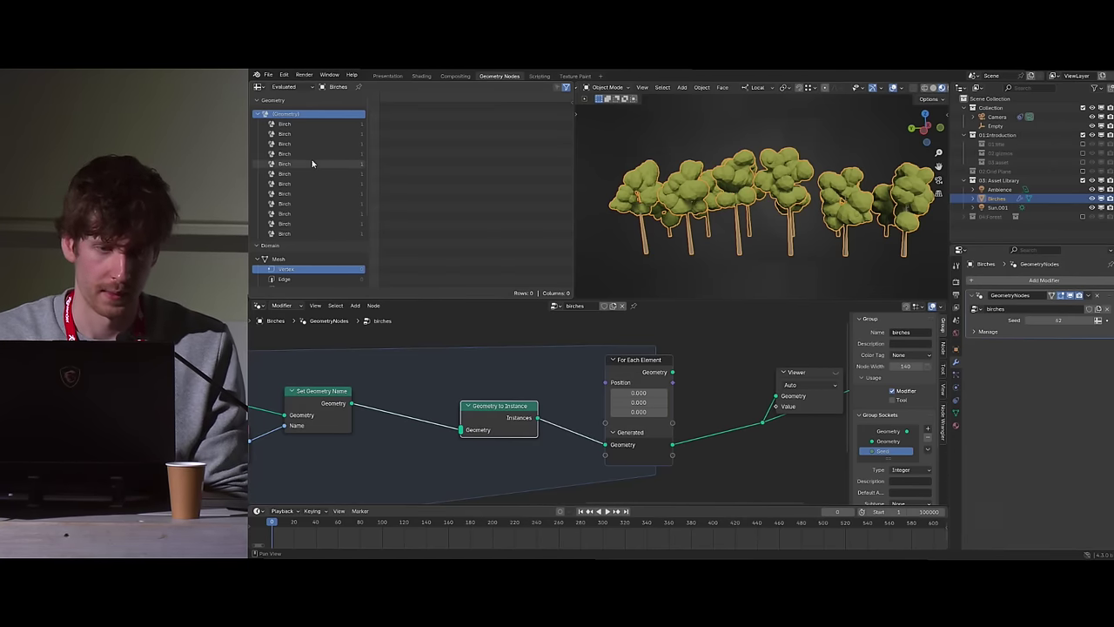
Move the Set Geometry Name node closer to the Geometry to Instance node
scroll(414, 370, down, 3)
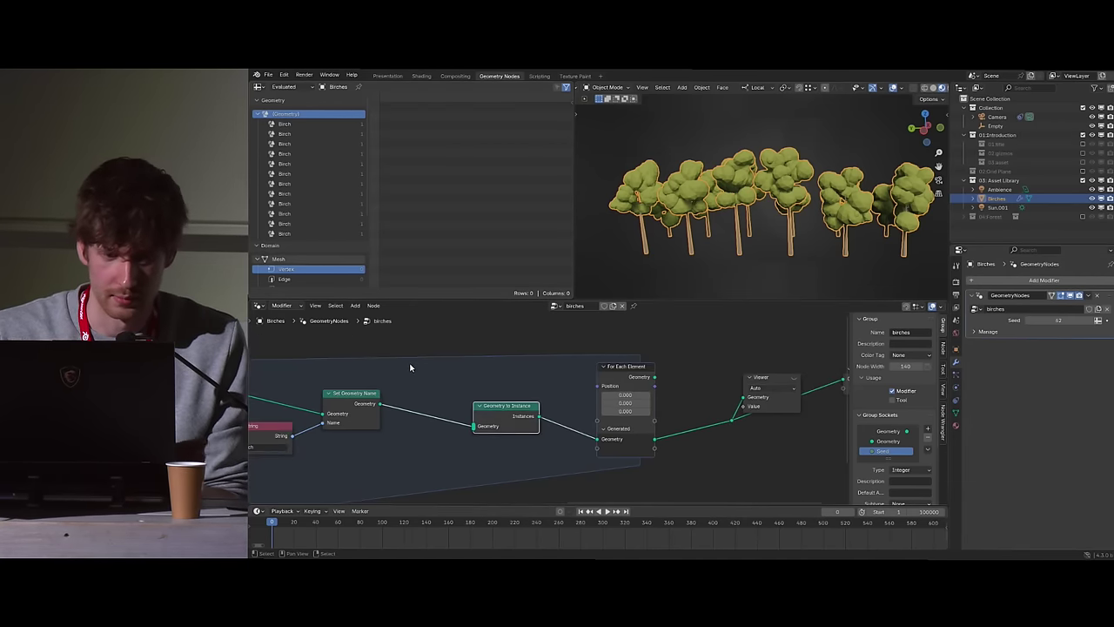
middle_drag(430, 378, 440, 374)
drag(415, 346, 456, 435)
key(g)
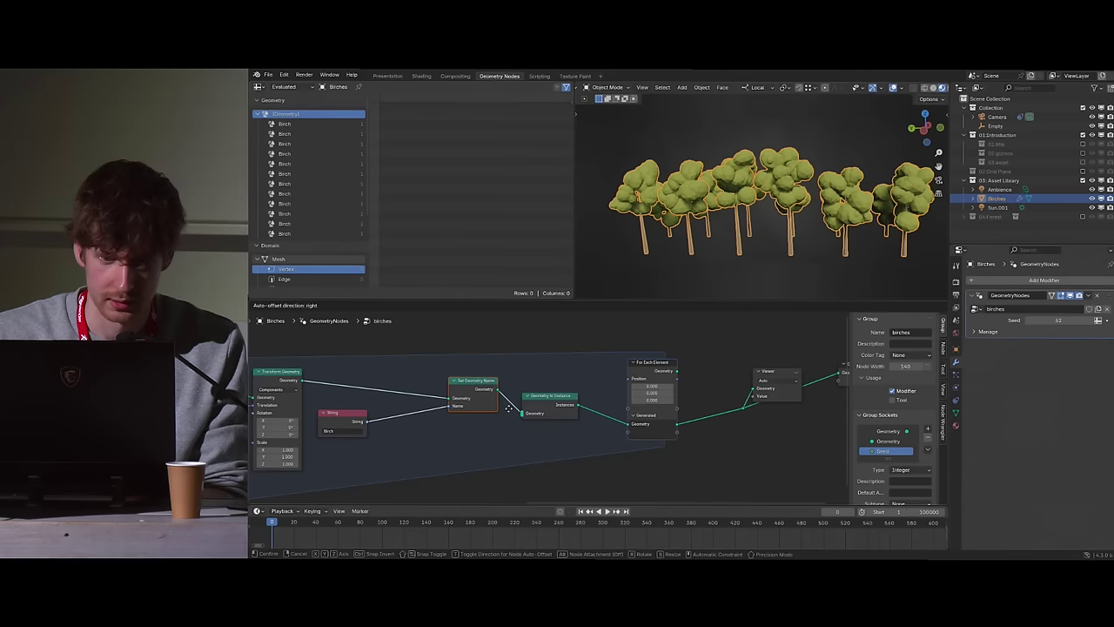
click(509, 407)
Insert a Join Strings node on the link between the Birch String node and Set Geometry Name
middle_drag(344, 416, 412, 390)
drag(406, 398, 404, 392)
scroll(442, 381, up, 5)
key(shift+a)
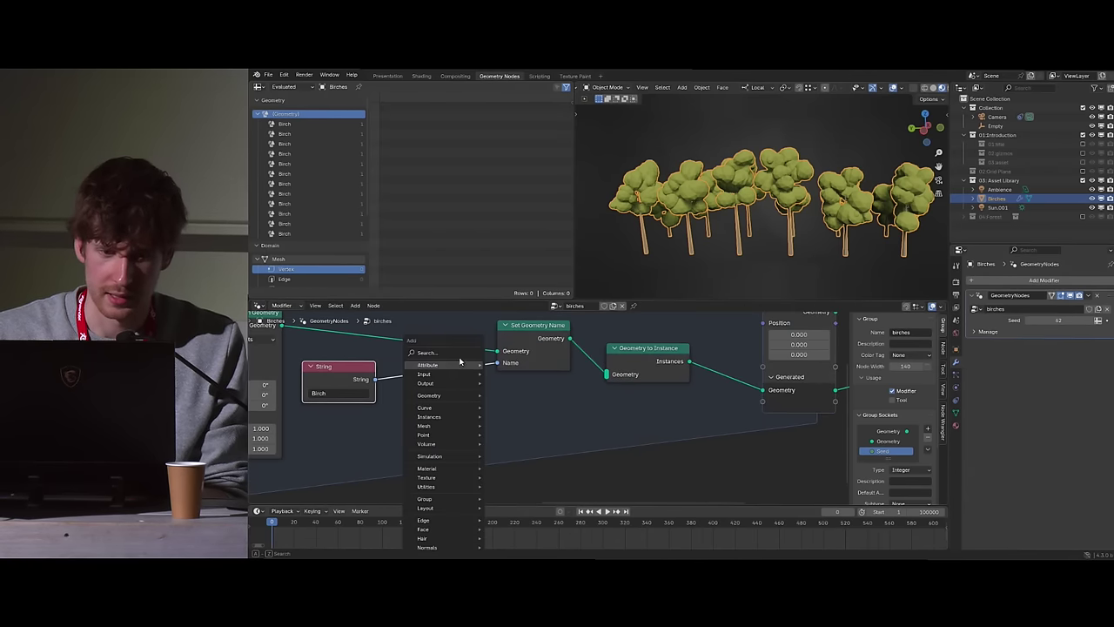
click(448, 351)
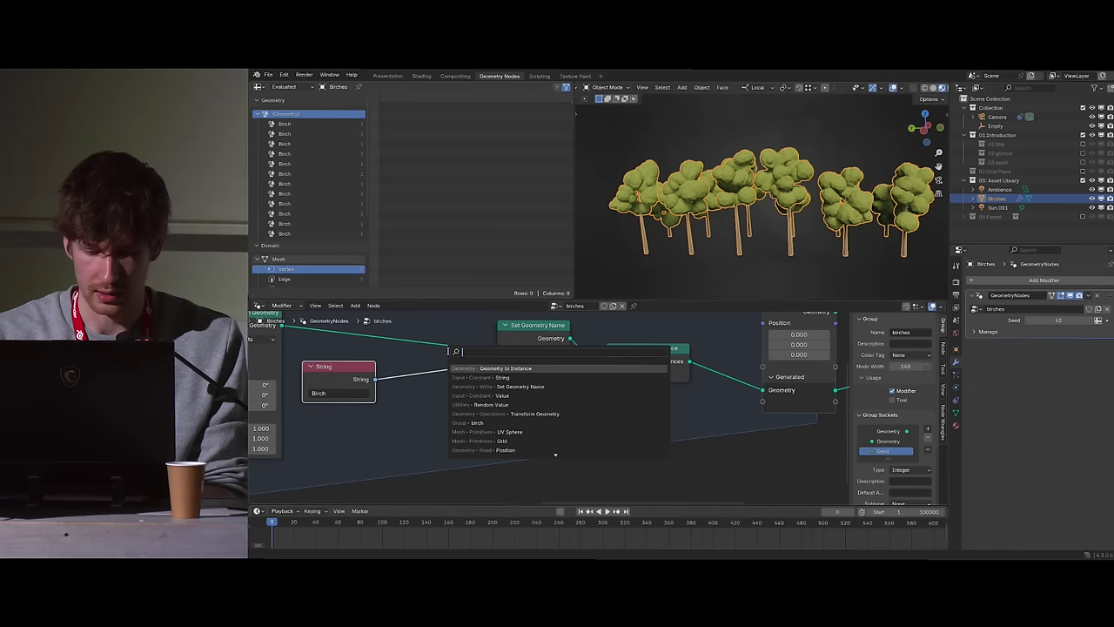
text(join)
key(Down)
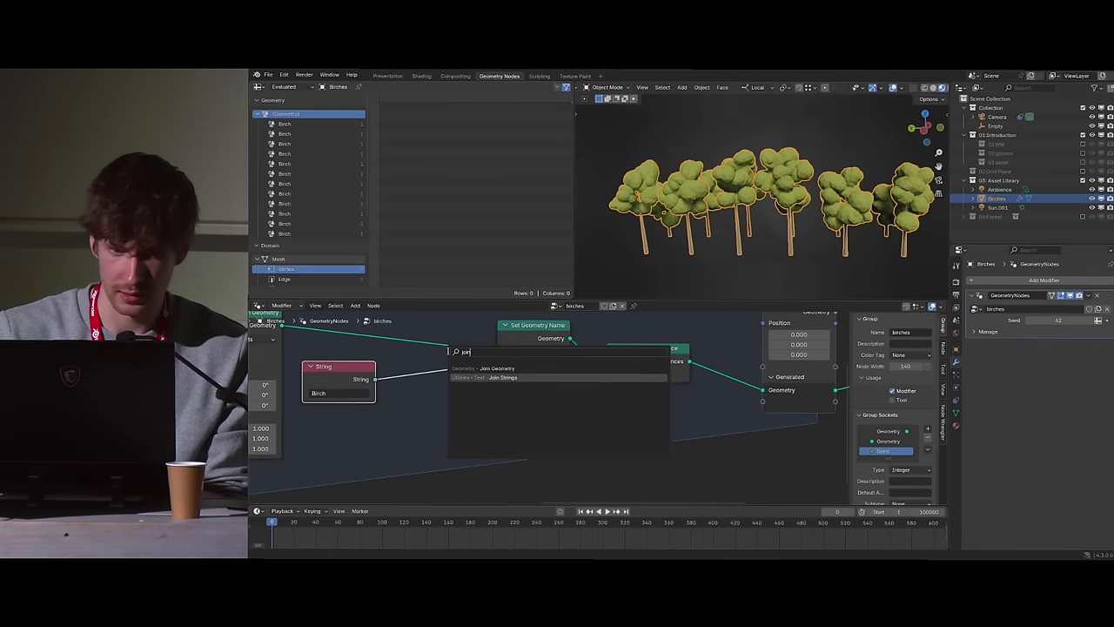
key(Return)
click(380, 415)
middle_drag(381, 406, 495, 389)
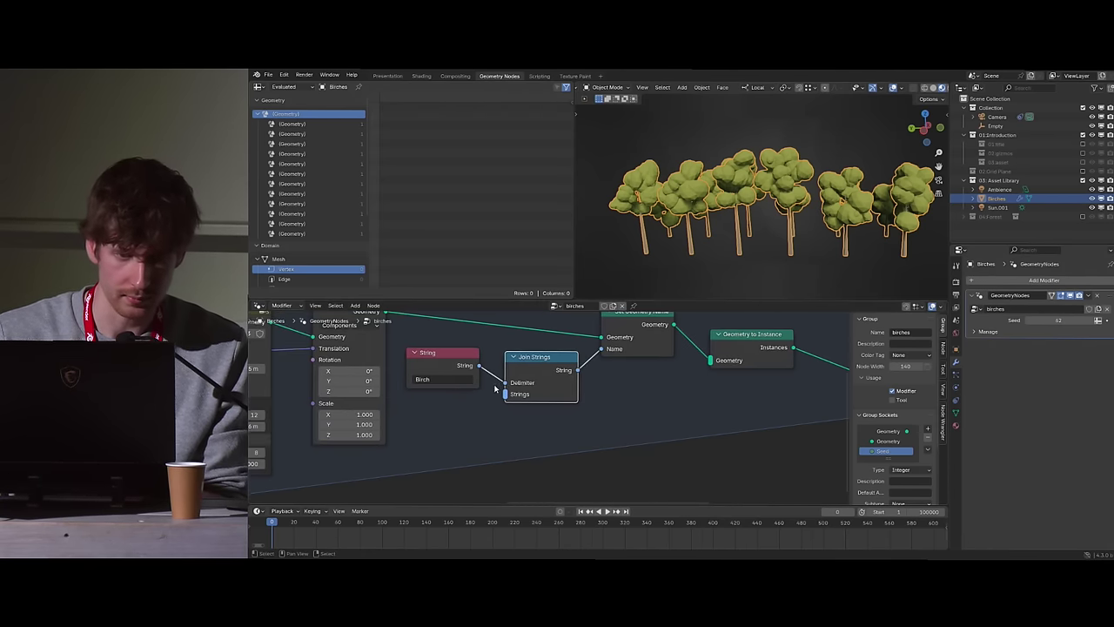
Reconnect the Birch string from the Delimiter input to the Strings input of Join Strings
scroll(404, 367, down, 3)
middle_drag(412, 348, 499, 368)
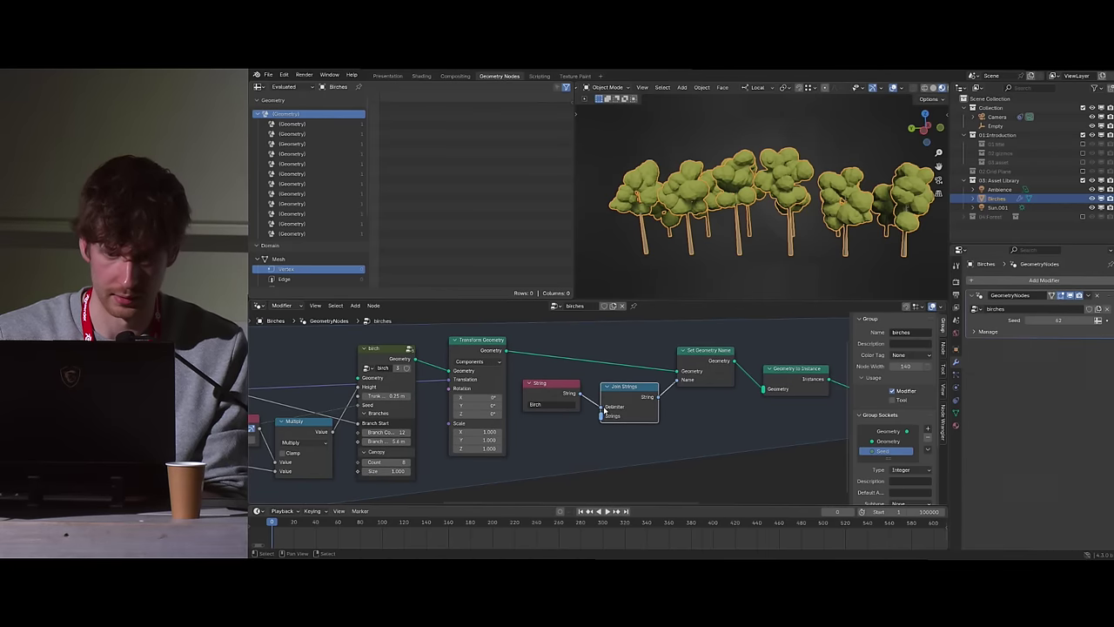
drag(603, 408, 566, 405)
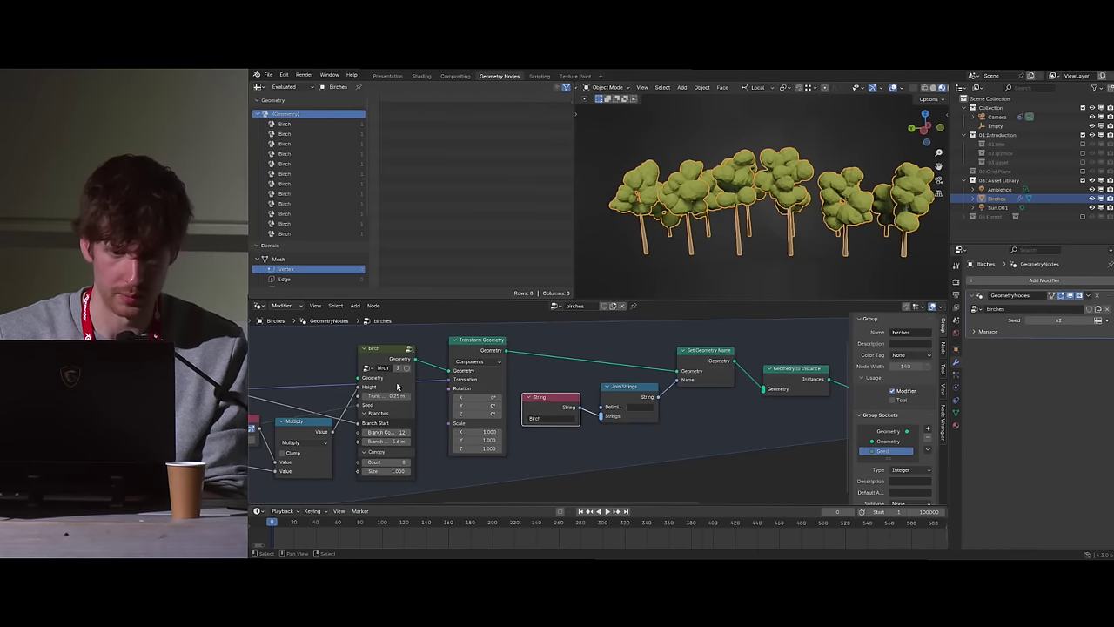
Try to connect the For Each Element zone's Index output directly to the Strings input of Join Strings
middle_drag(398, 385, 535, 390)
scroll(356, 412, down, 3)
middle_drag(355, 412, 497, 386)
drag(348, 358, 753, 399)
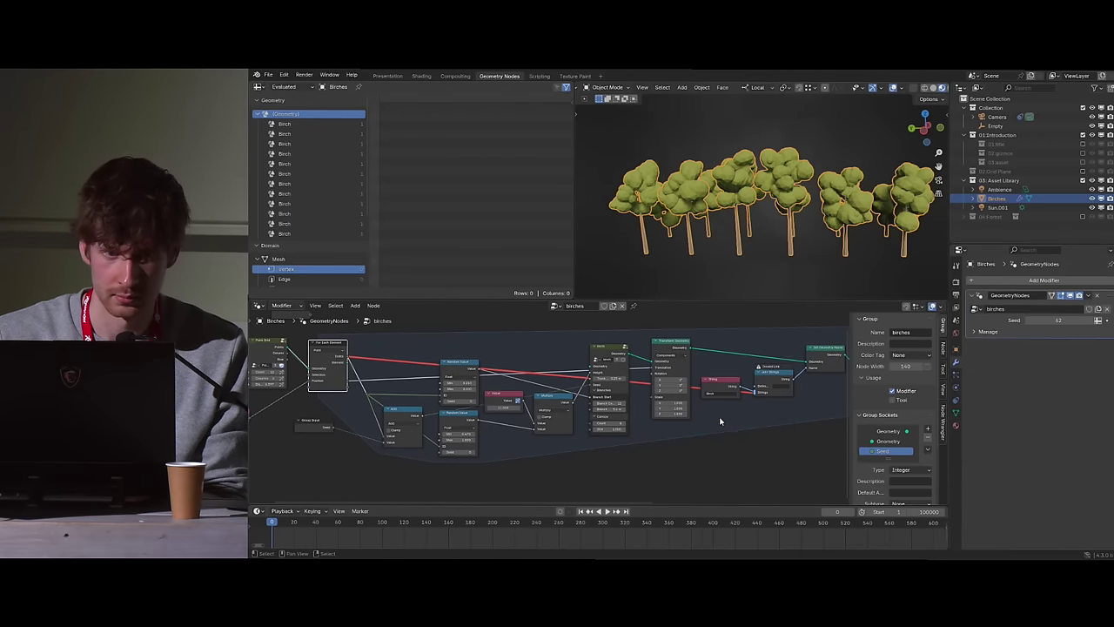
scroll(671, 368, up, 5)
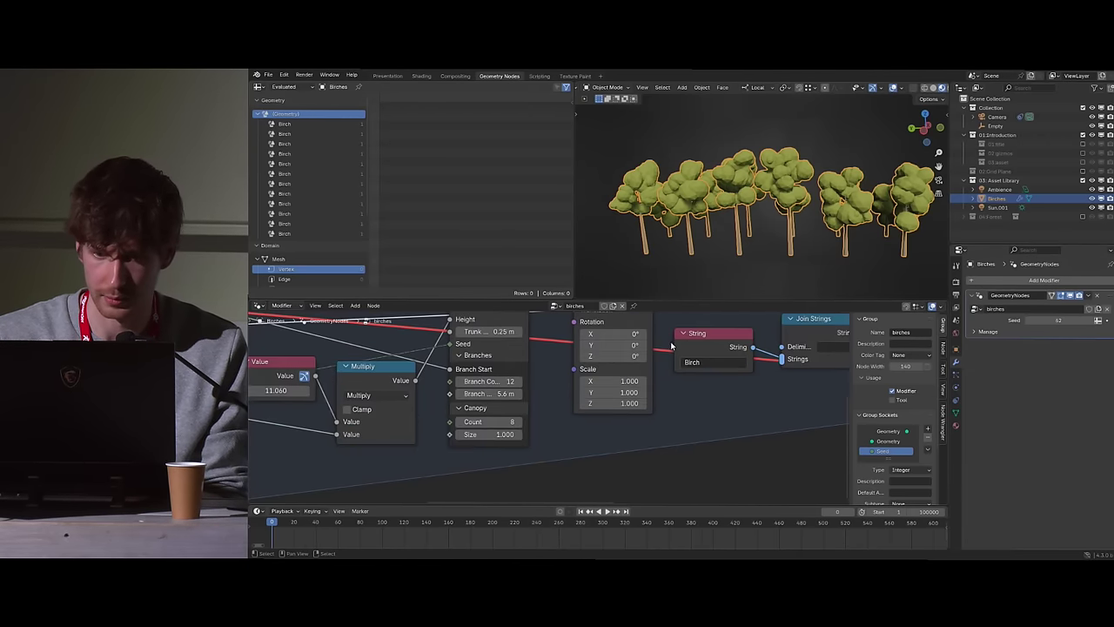
scroll(378, 385, down, 5)
Convert the zone's Index with an Integer Value to String node and connect its String output to the Strings input of Join Strings
middle_drag(378, 386, 259, 367)
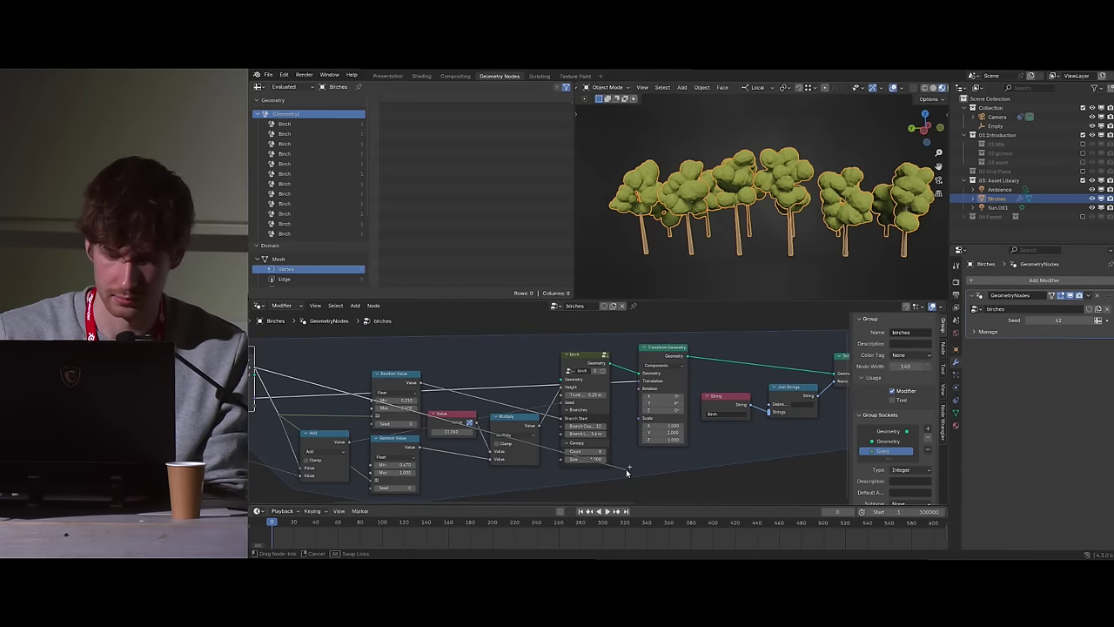
key(shift+a)
text(to strin)
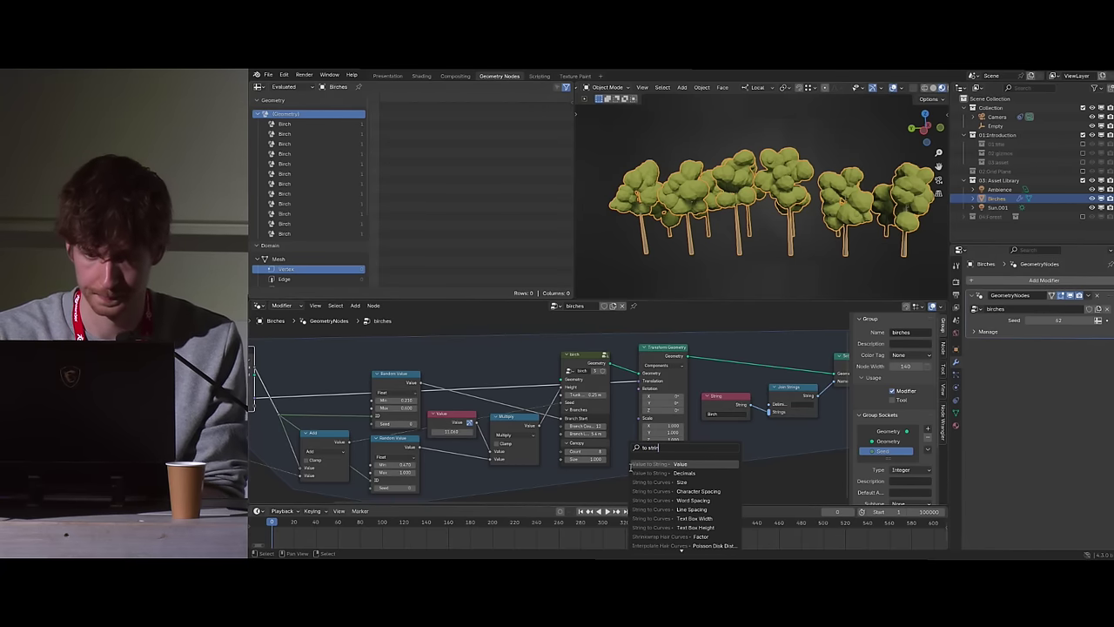
key(Return)
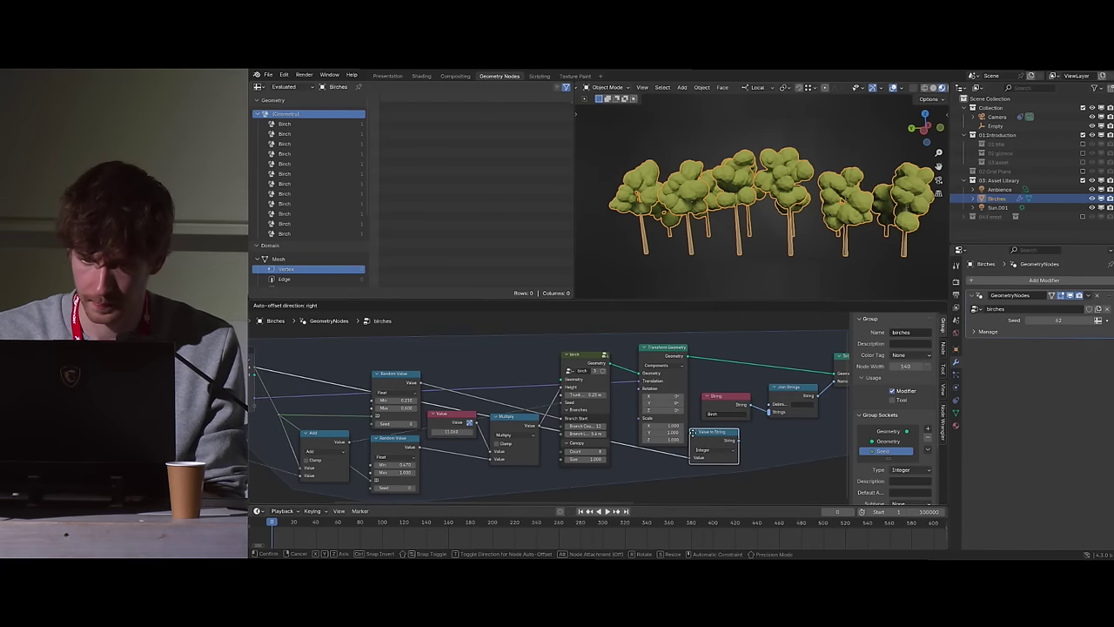
drag(748, 443, 770, 411)
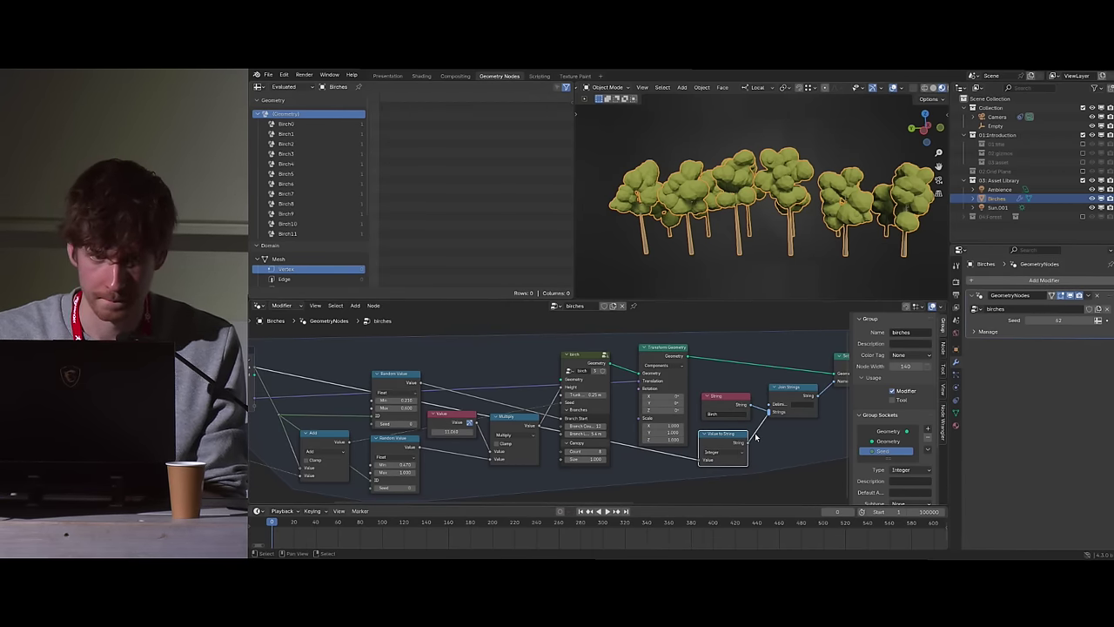
Go through the instances Birch0 to Birch11 in the spreadsheet one by one and examine each tree's vertex positions
click(288, 125)
click(286, 135)
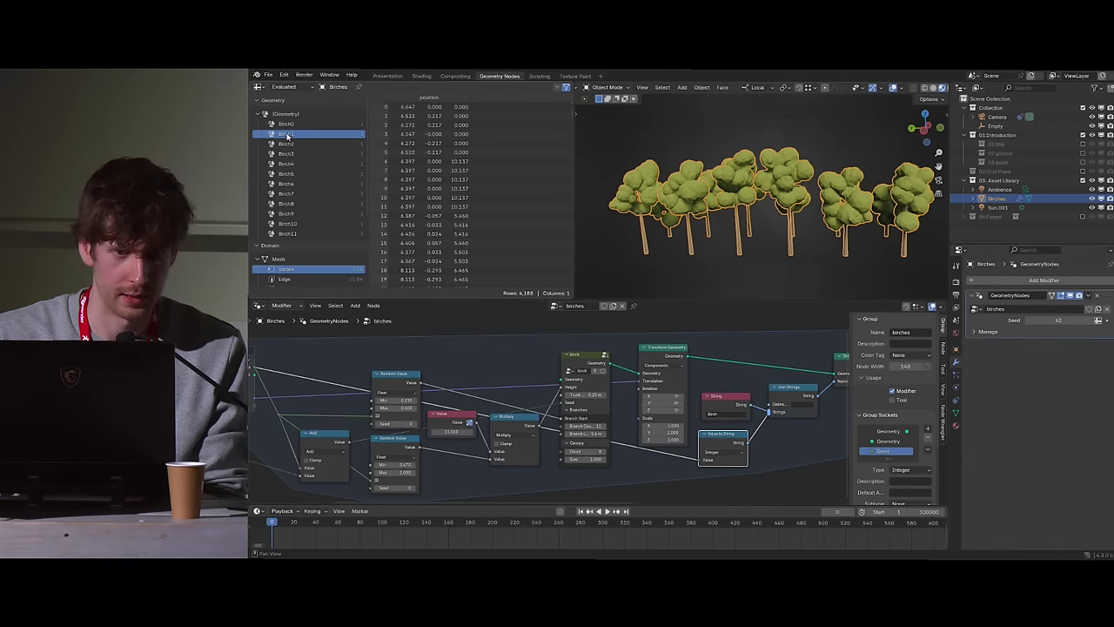
click(289, 145)
click(290, 153)
click(291, 164)
click(292, 173)
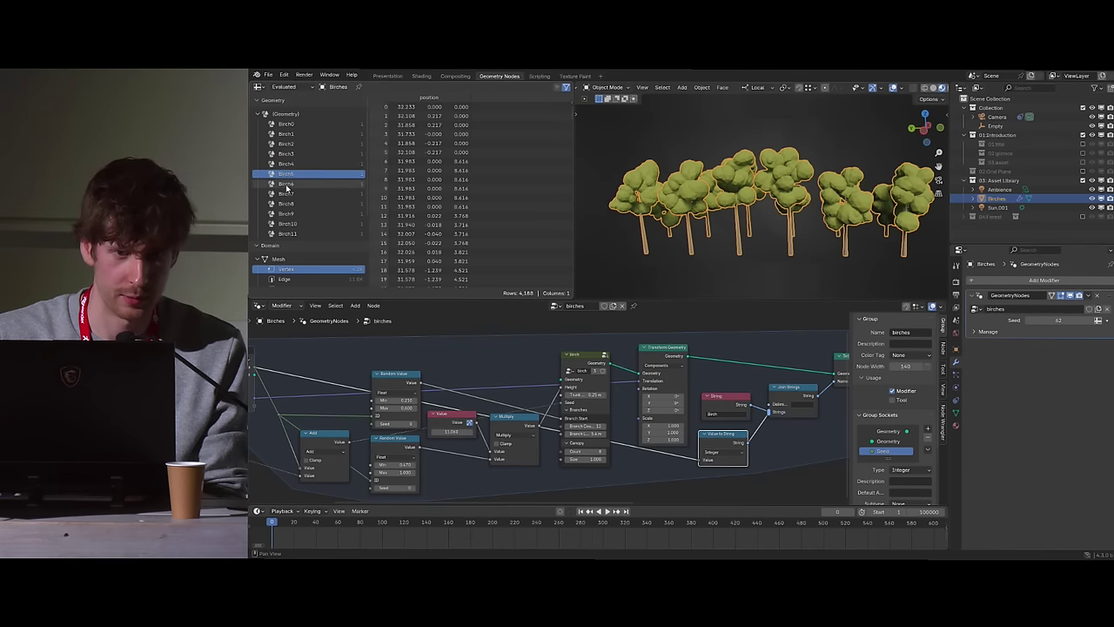
click(294, 184)
click(296, 193)
click(297, 204)
click(298, 213)
click(299, 223)
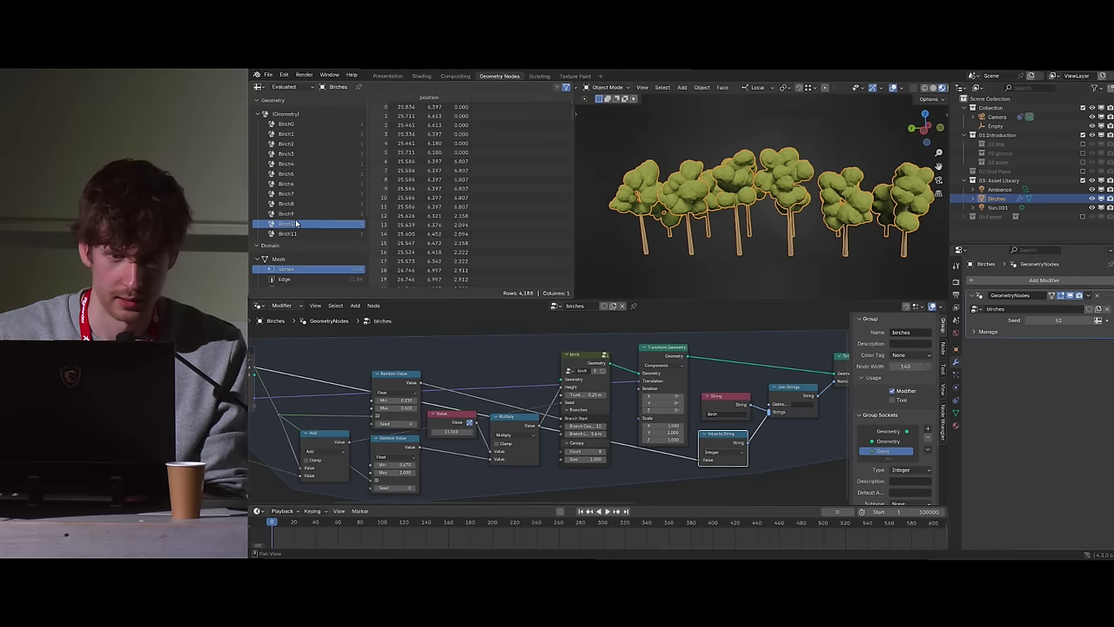
click(300, 233)
Examine the spreadsheet's domain list and compare the vertex data of several individual birch instances
scroll(291, 217, down, 5)
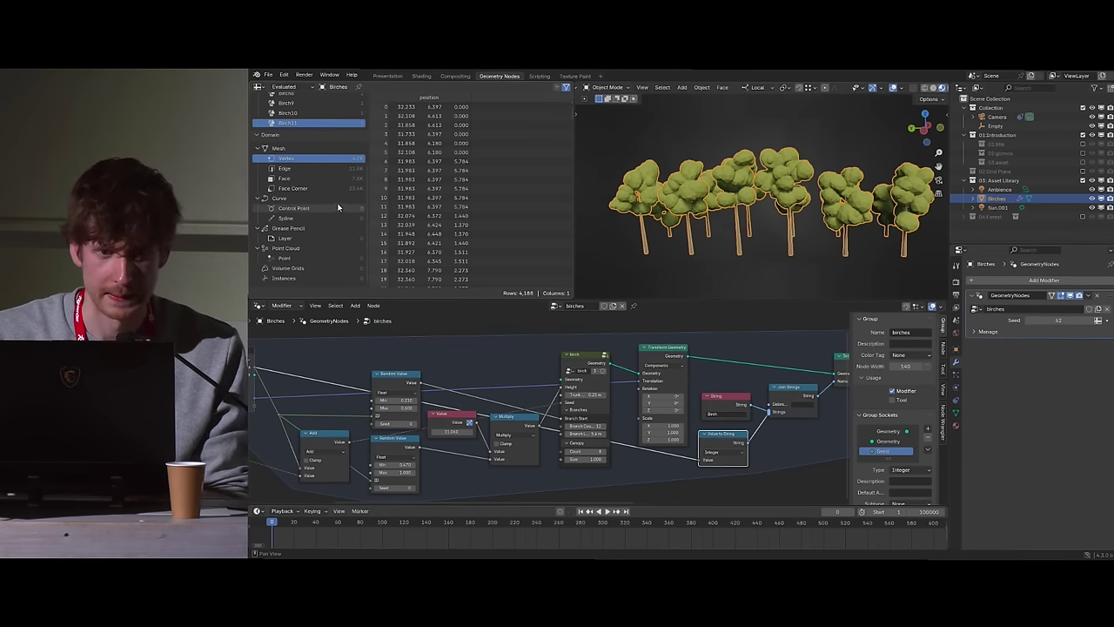
scroll(326, 230, up, 4)
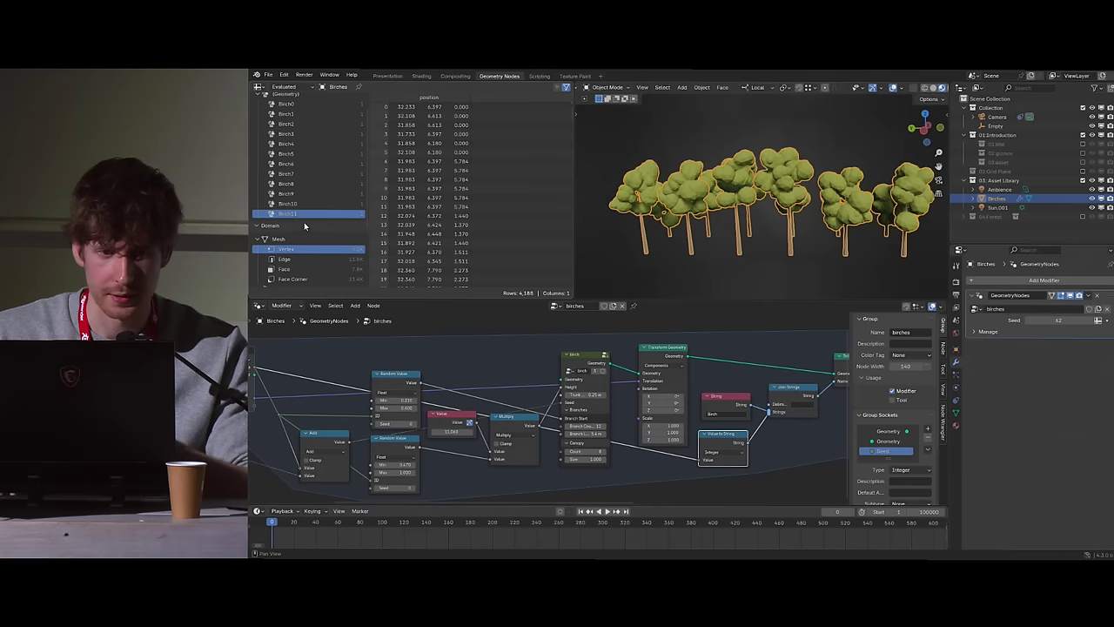
scroll(304, 218, down, 2)
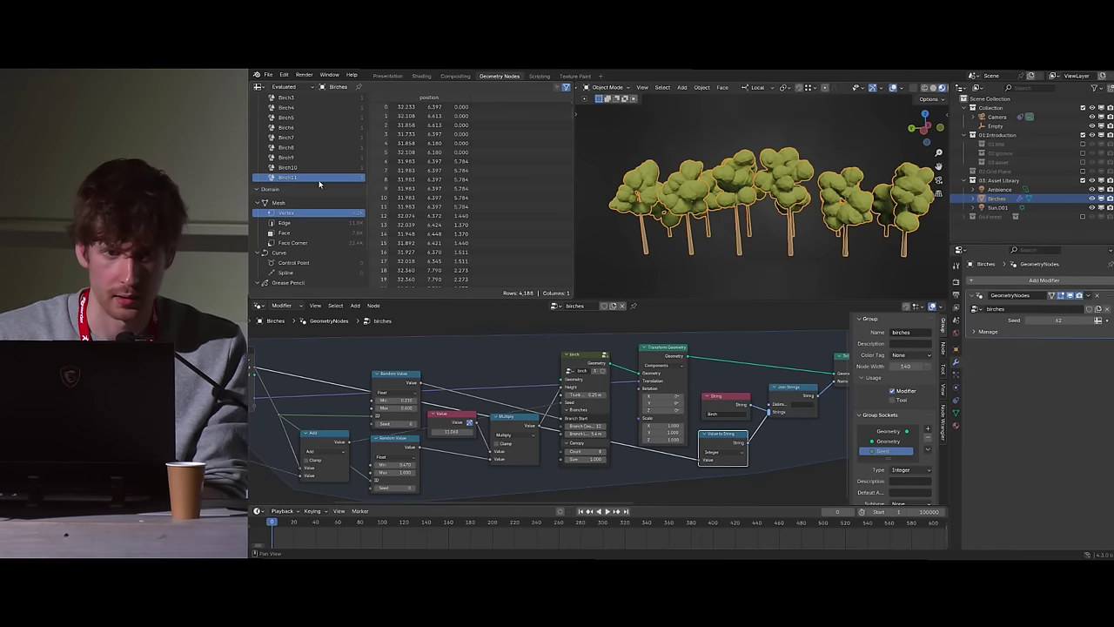
click(291, 127)
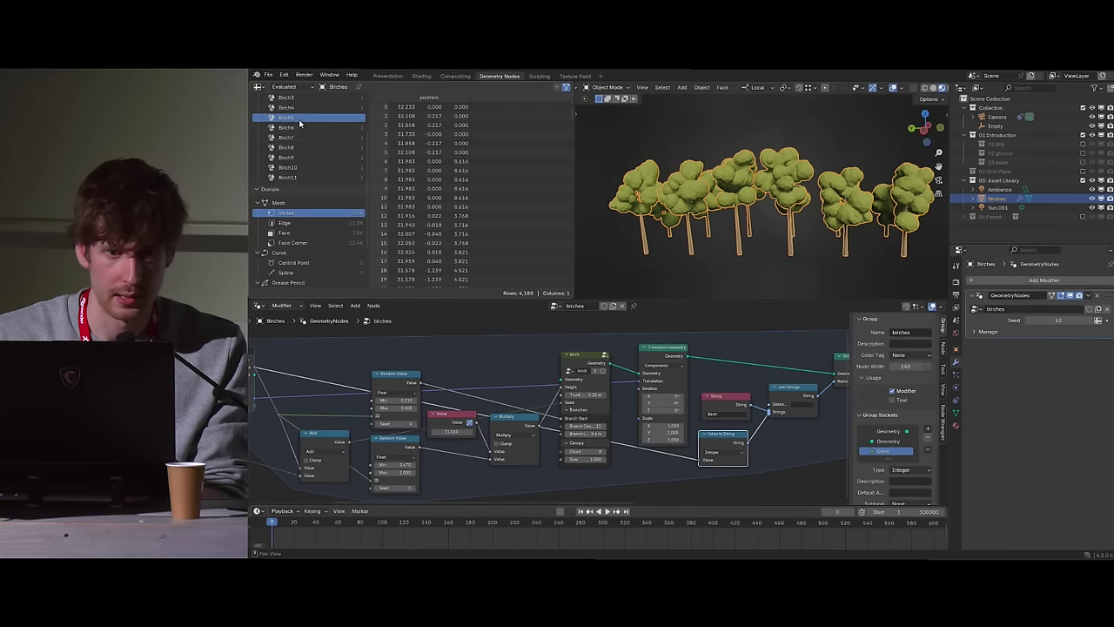
click(307, 148)
scroll(304, 162, up, 3)
click(293, 136)
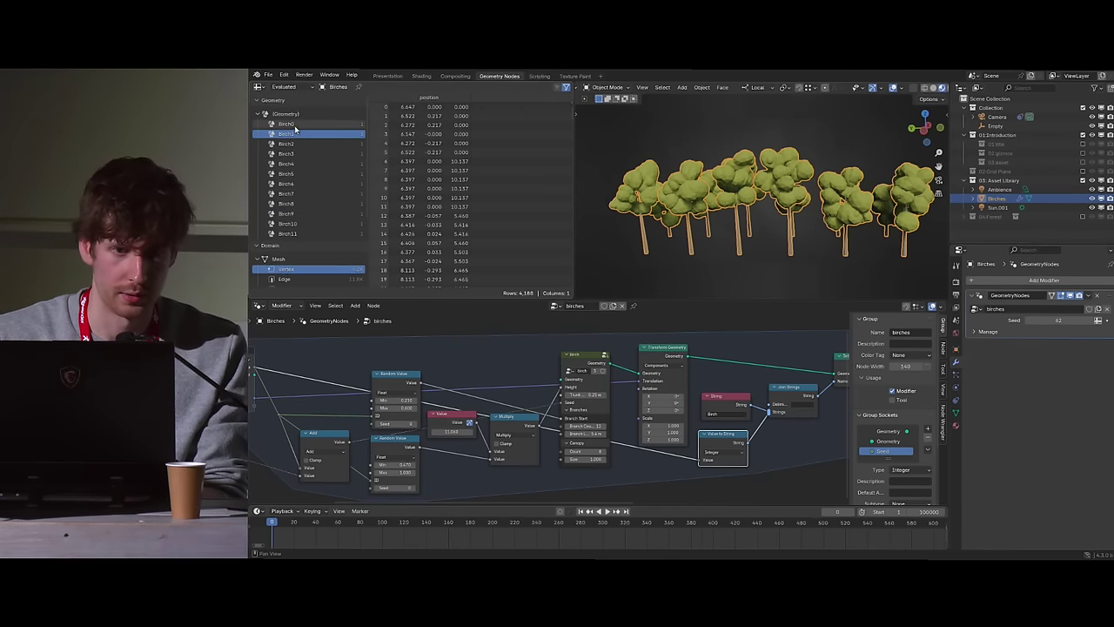
click(294, 127)
click(295, 163)
click(298, 204)
click(291, 165)
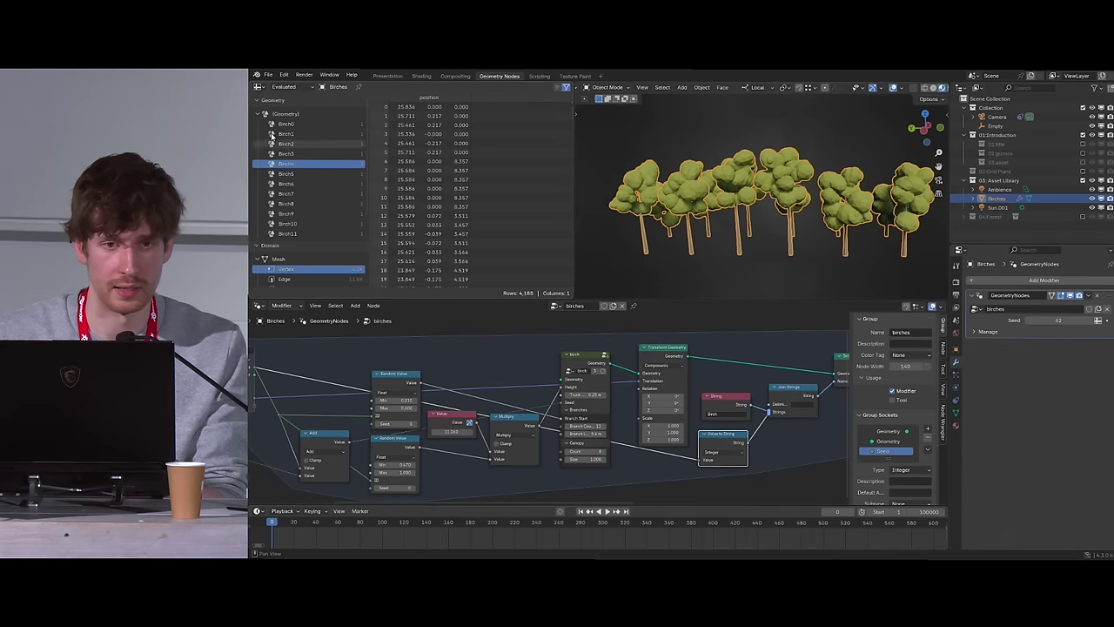
click(307, 145)
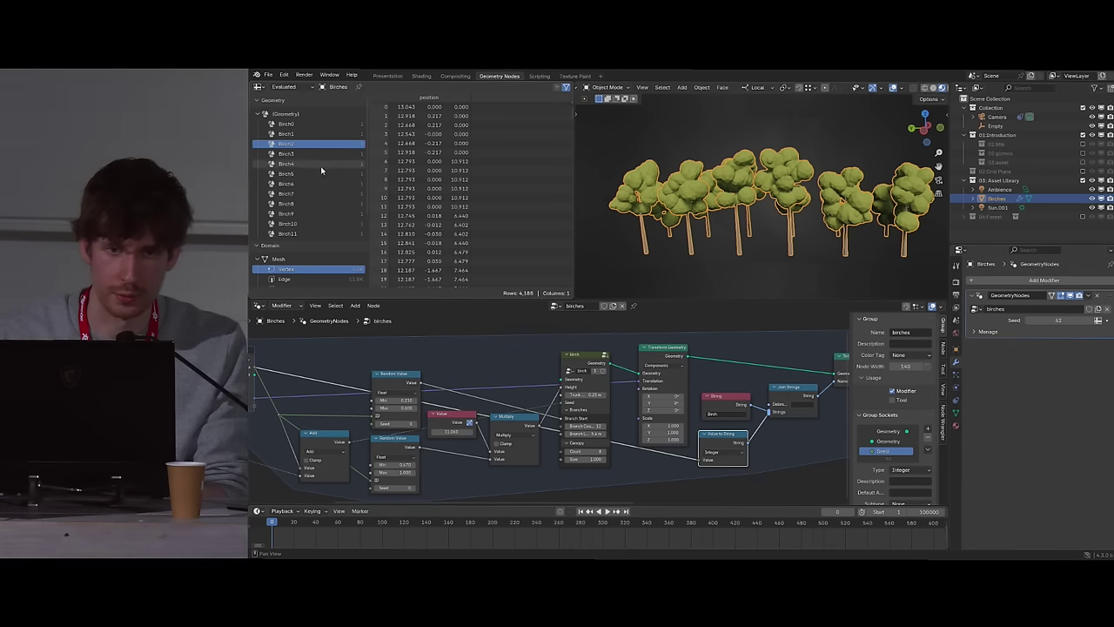
click(322, 168)
click(318, 203)
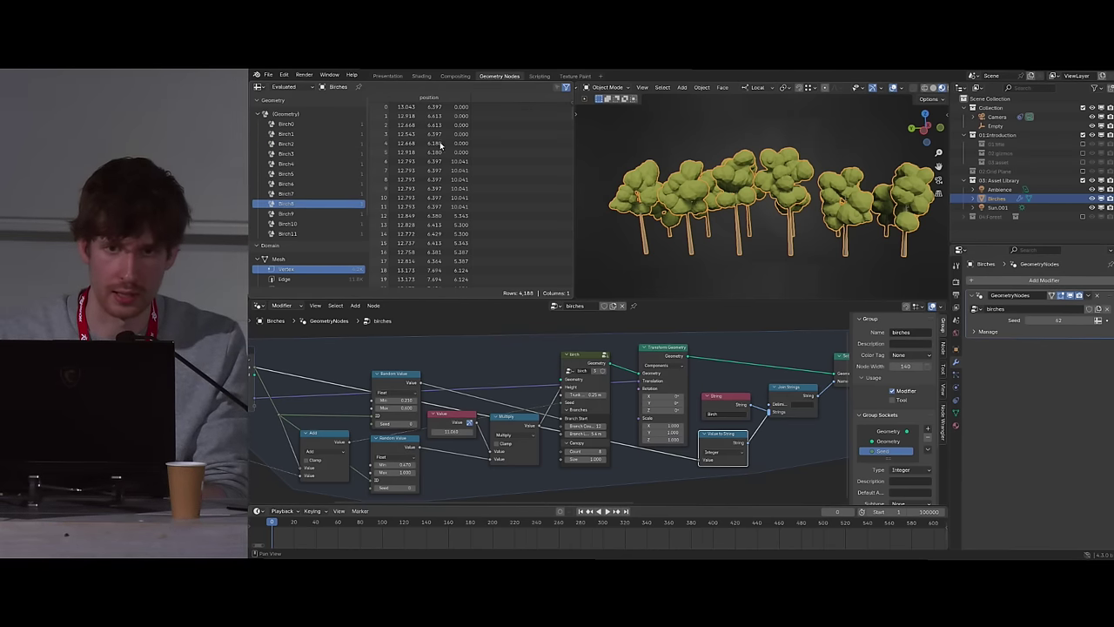
click(301, 174)
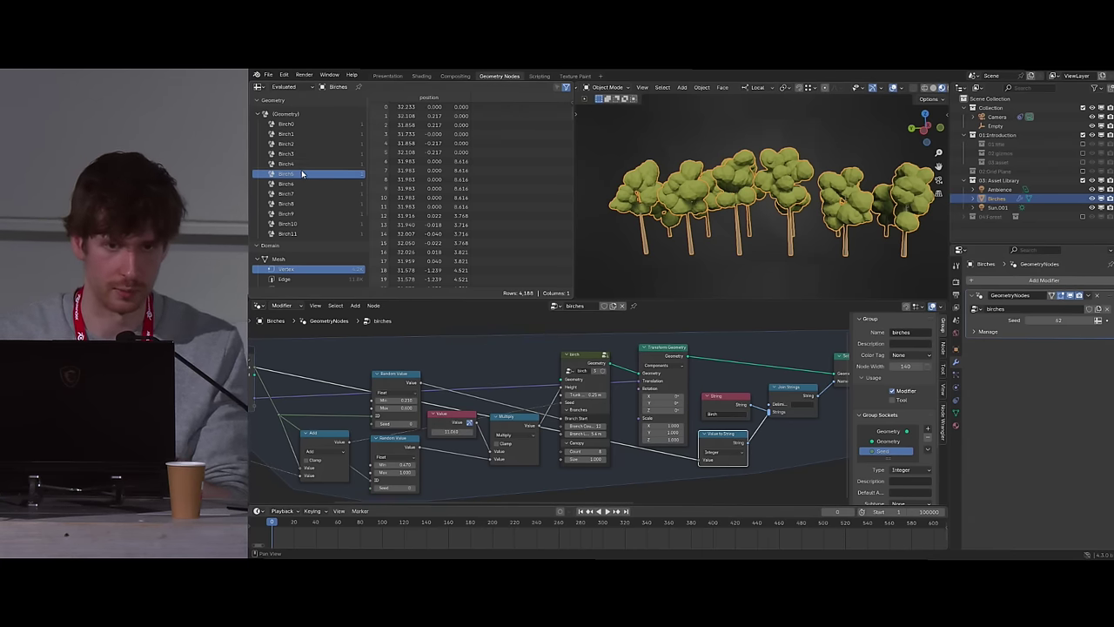
scroll(302, 174, down, 5)
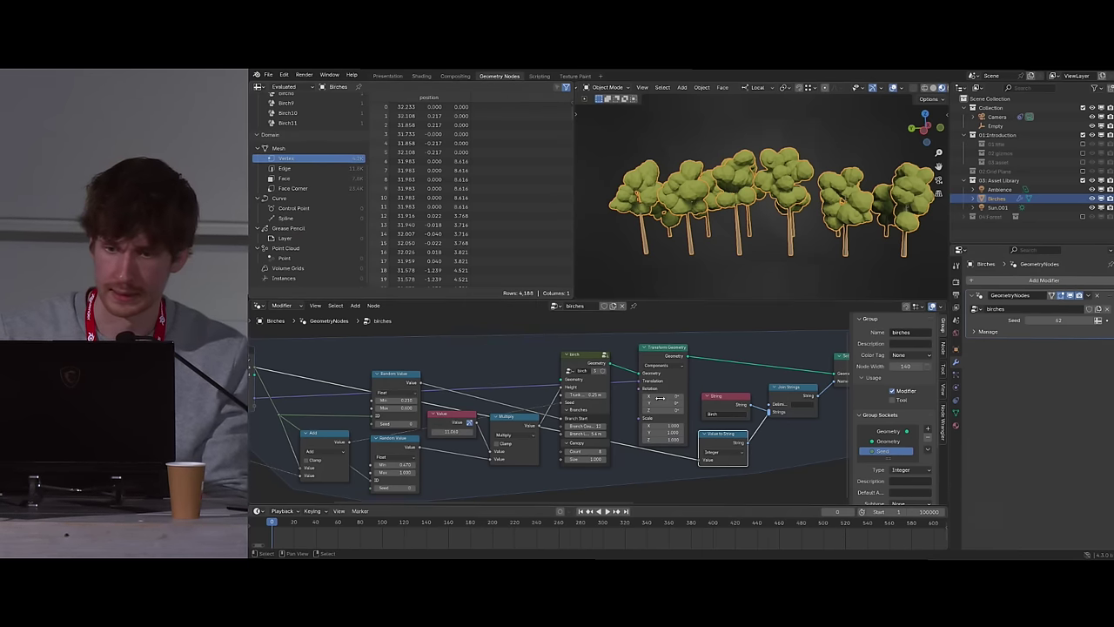
Insert an Integer Math node set to Add with a value of 1 between the Index and Value to String
middle_drag(660, 398, 599, 358)
key(shift+a)
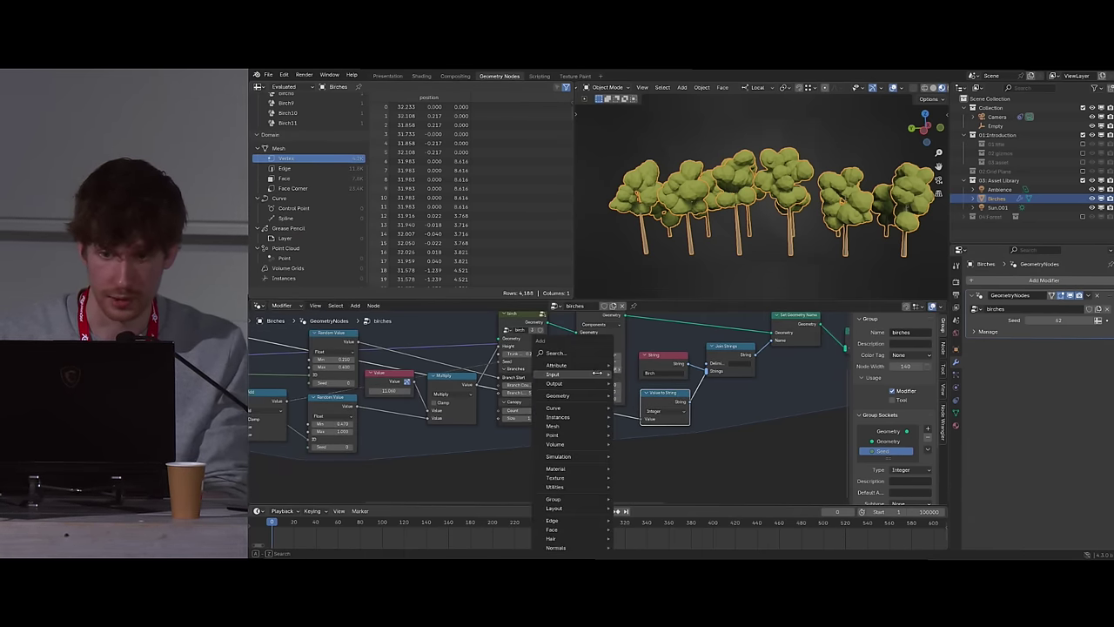
click(569, 355)
text(inte)
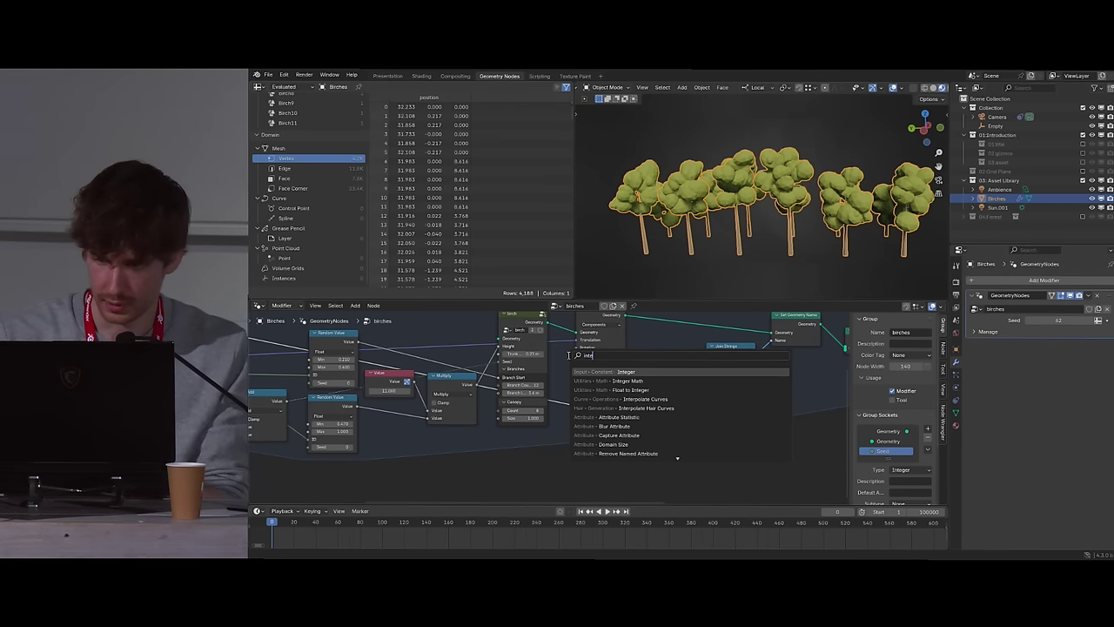
key(Down)
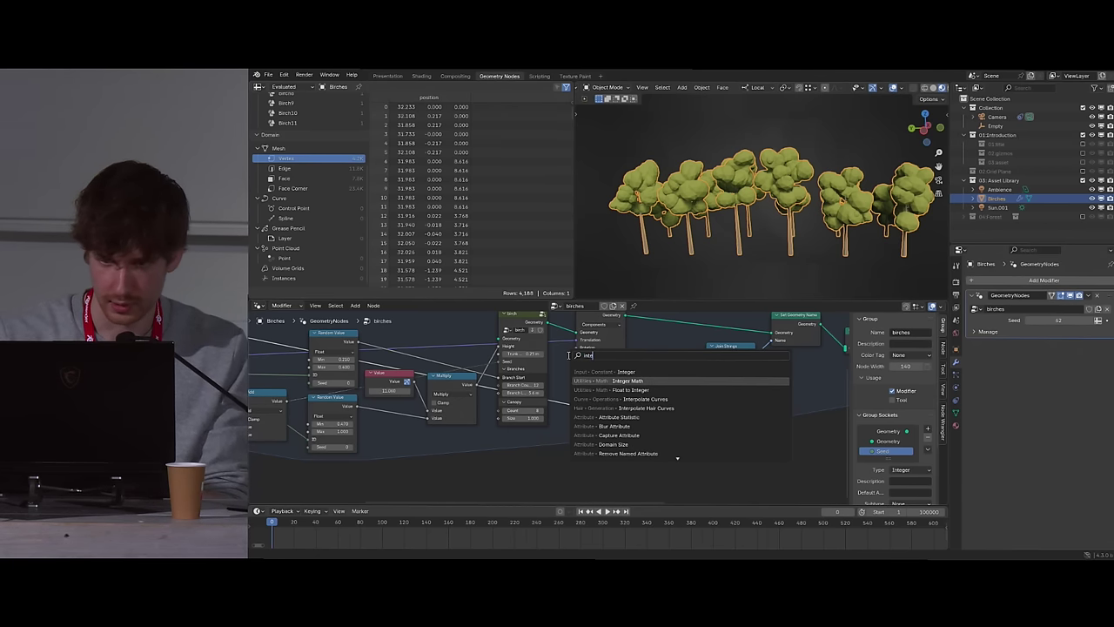
key(Return)
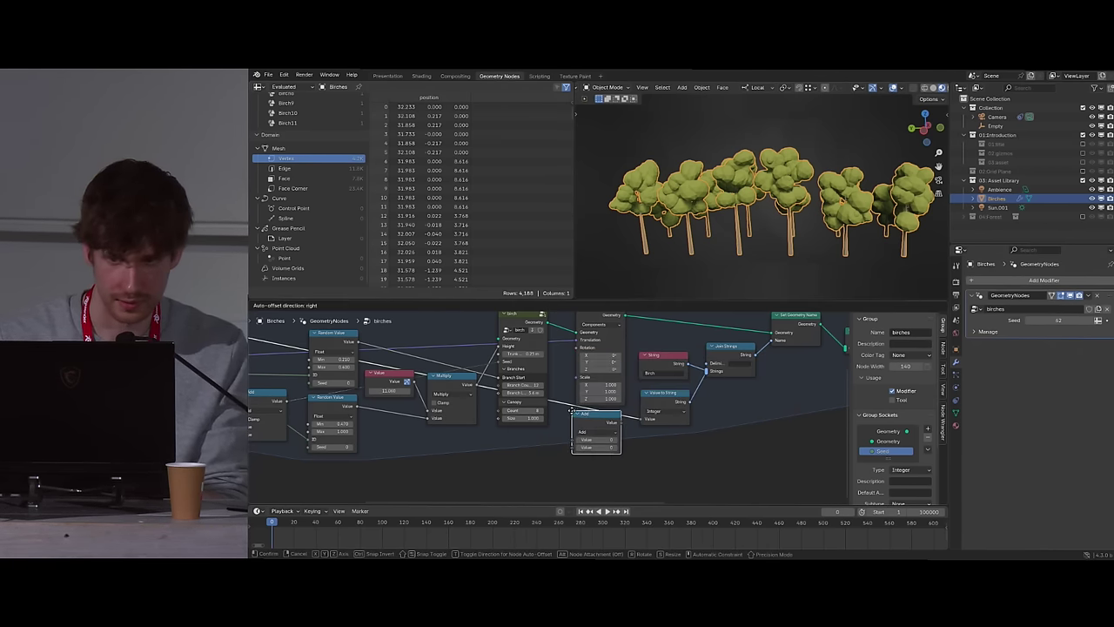
click(578, 408)
scroll(613, 446, up, 2)
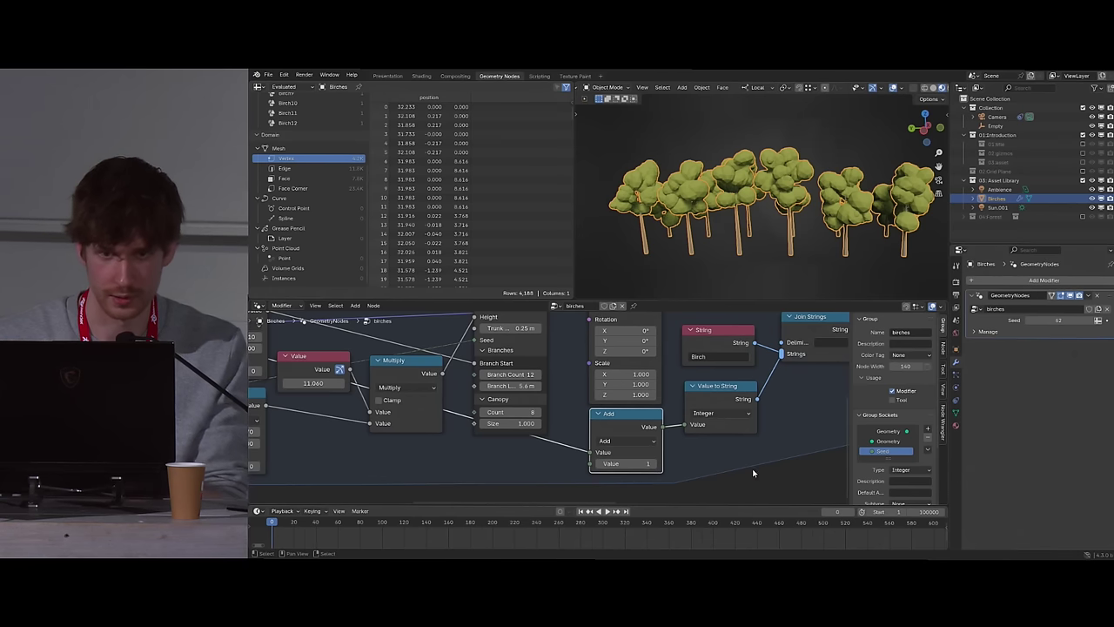
scroll(324, 184, up, 5)
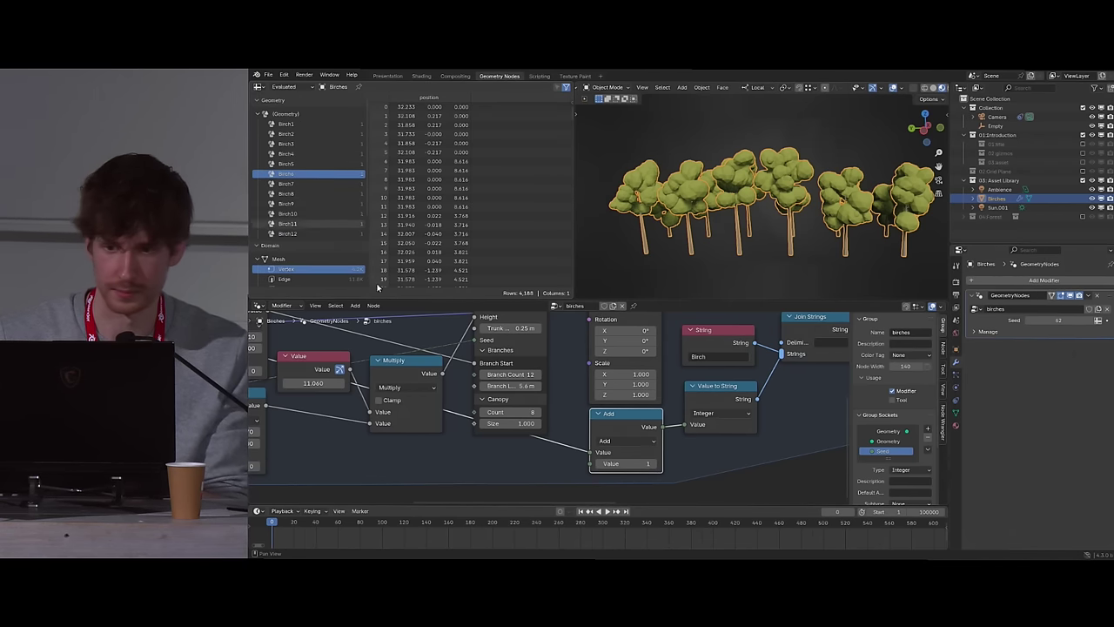
scroll(736, 424, down, 4)
scroll(522, 418, down, 3)
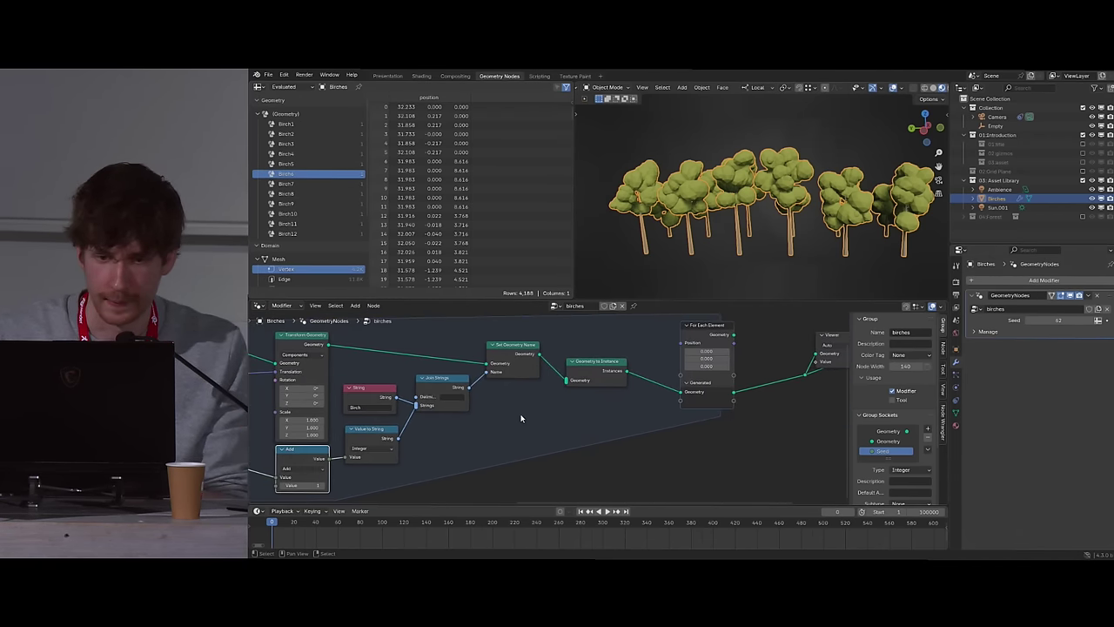
scroll(651, 362, down, 3)
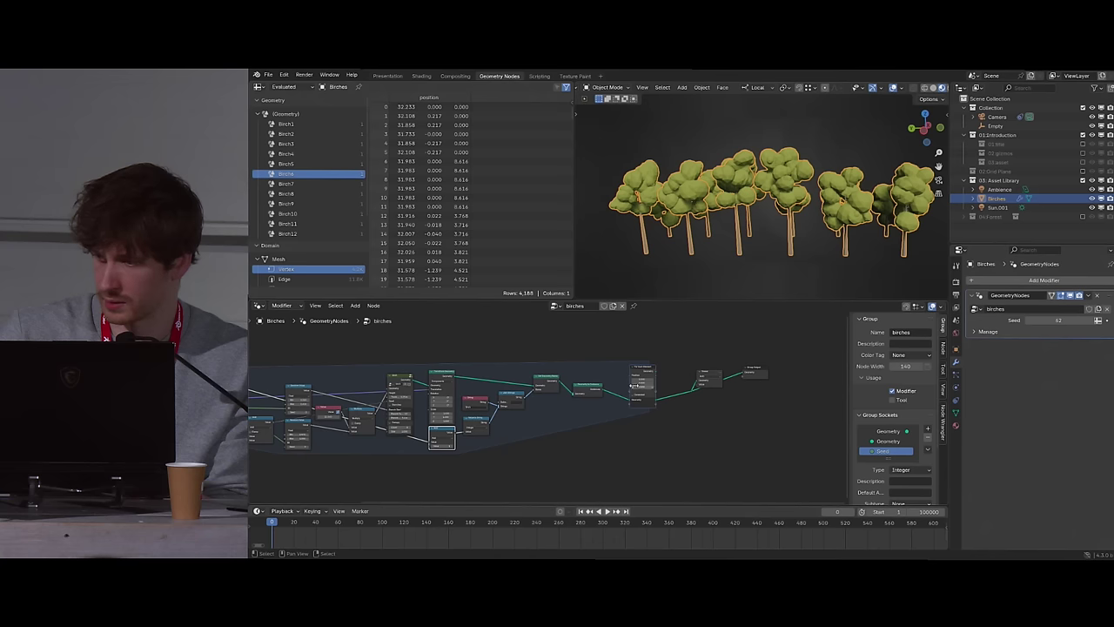
Exclude the 03: Asset Library collection from the view layer and enable the 04:Forest collection
scroll(613, 407, down, 1)
middle_drag(677, 220, 748, 208)
scroll(728, 207, down, 4)
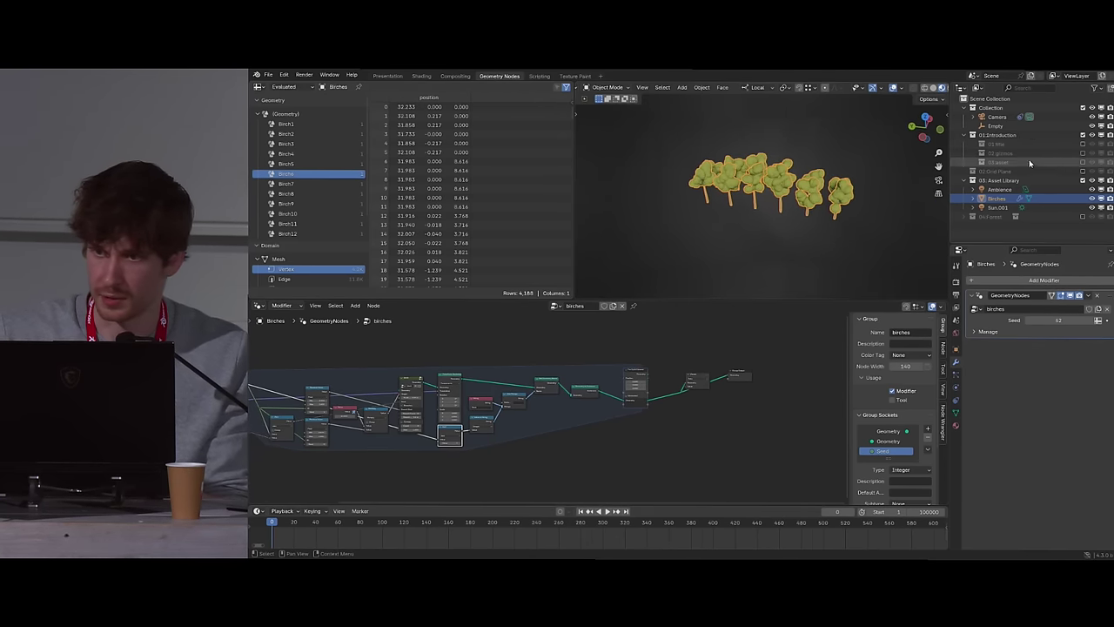
click(1083, 180)
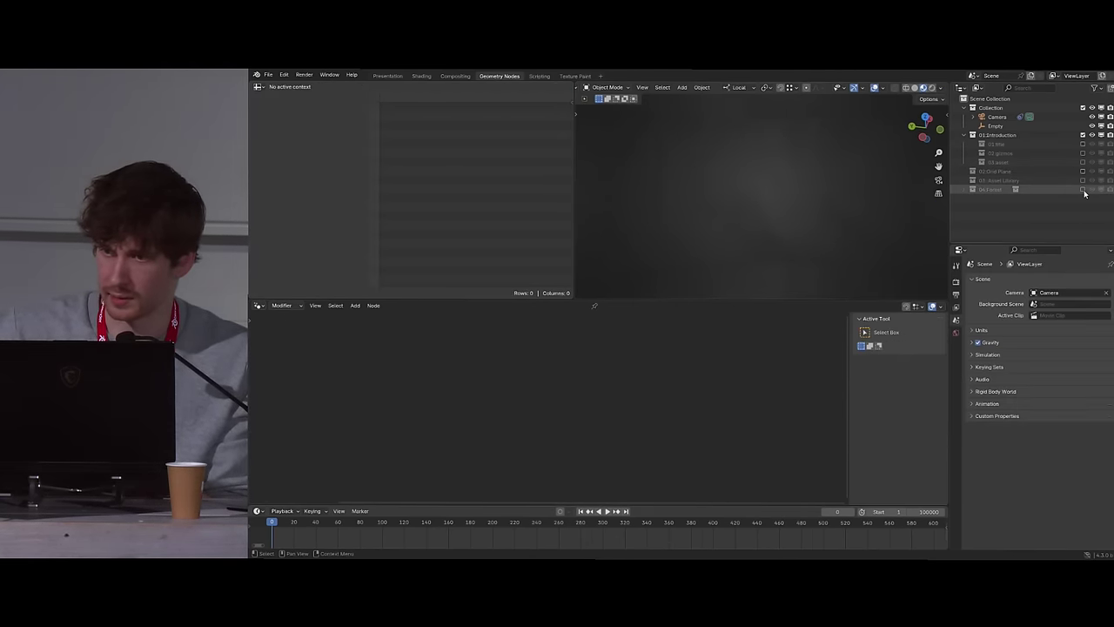
click(1083, 189)
middle_drag(762, 199, 766, 258)
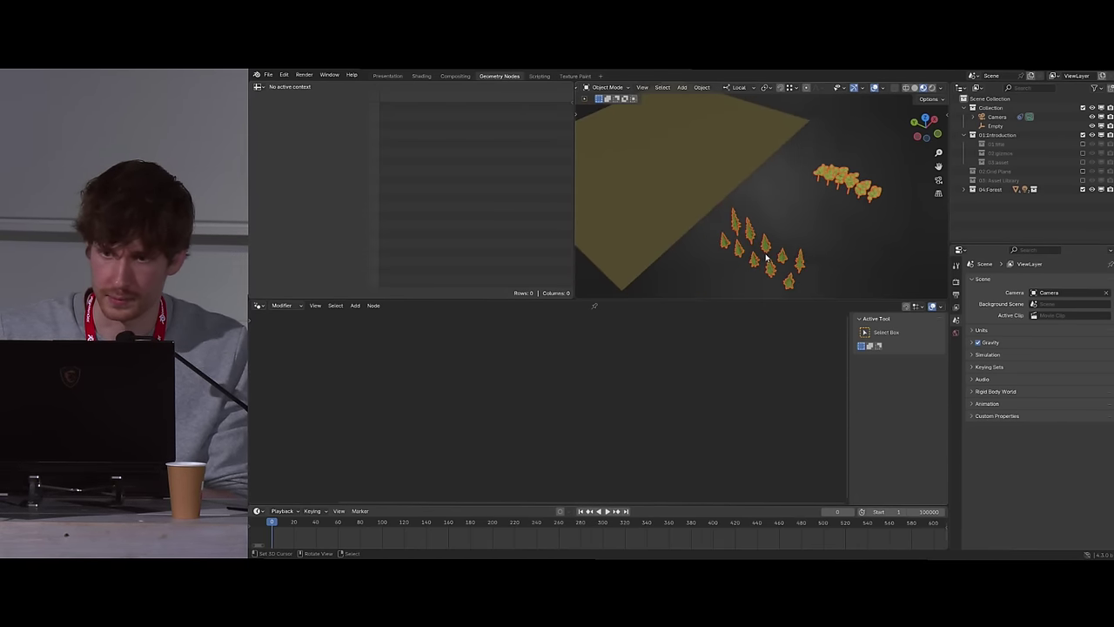
Look at the birches and pines in the scene, select the large forest plane and maximize its node tree
click(766, 244)
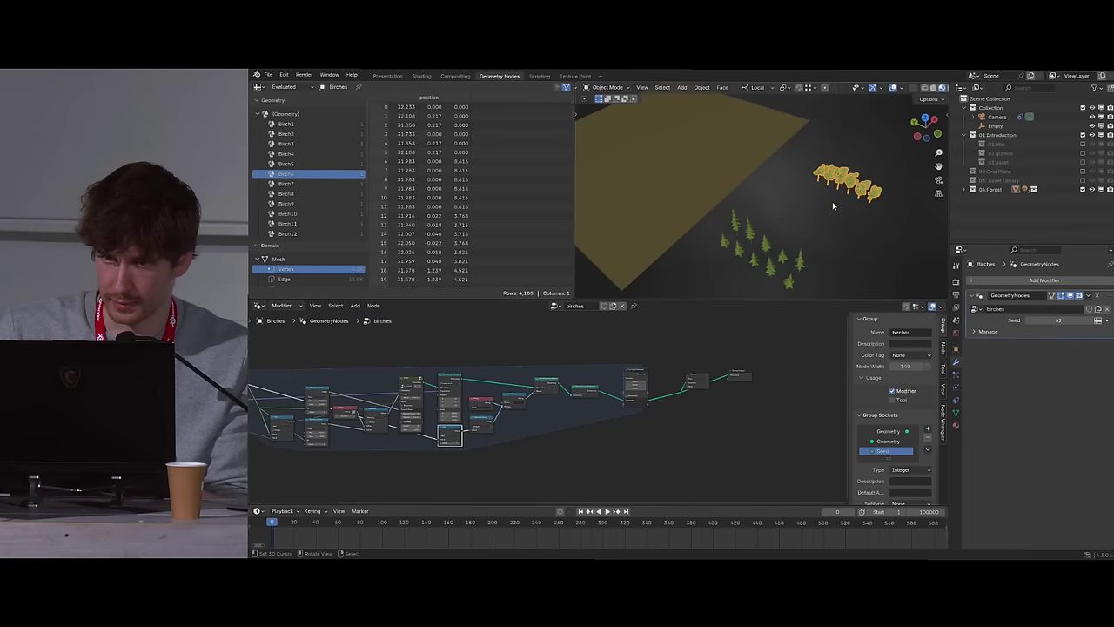
click(781, 252)
click(766, 245)
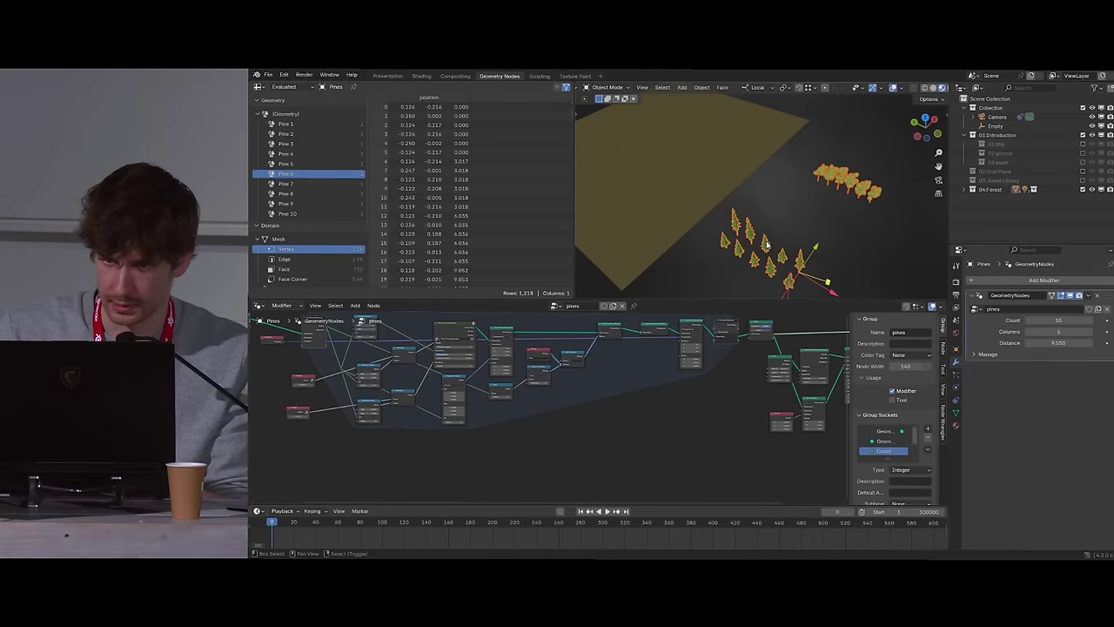
click(705, 161)
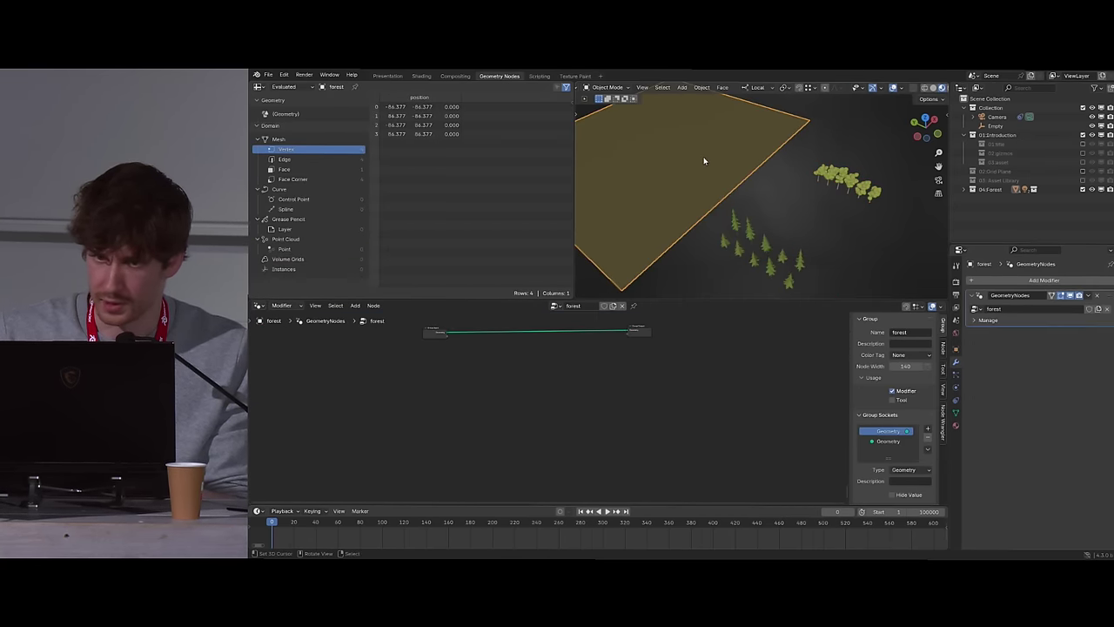
scroll(546, 351, down, 5)
middle_drag(551, 351, 546, 393)
key(ctrl+space)
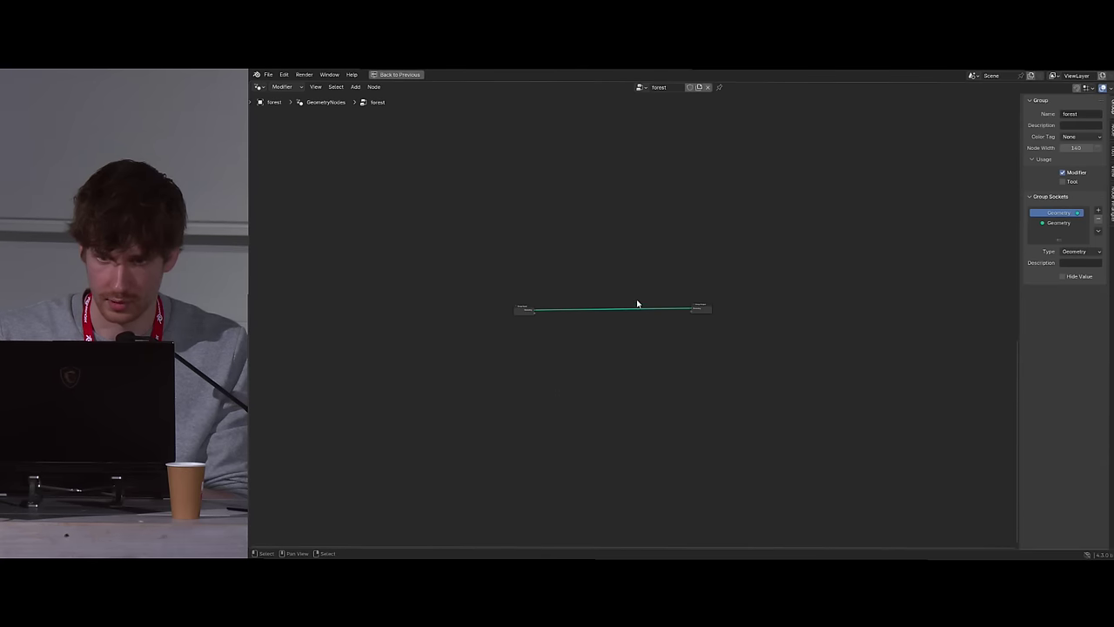
Move the prepared group of scattering nodes down between the Group Input and Group Output of the forest tree
middle_drag(637, 305, 589, 441)
scroll(615, 362, down, 4)
middle_drag(610, 268, 605, 342)
drag(765, 278, 425, 130)
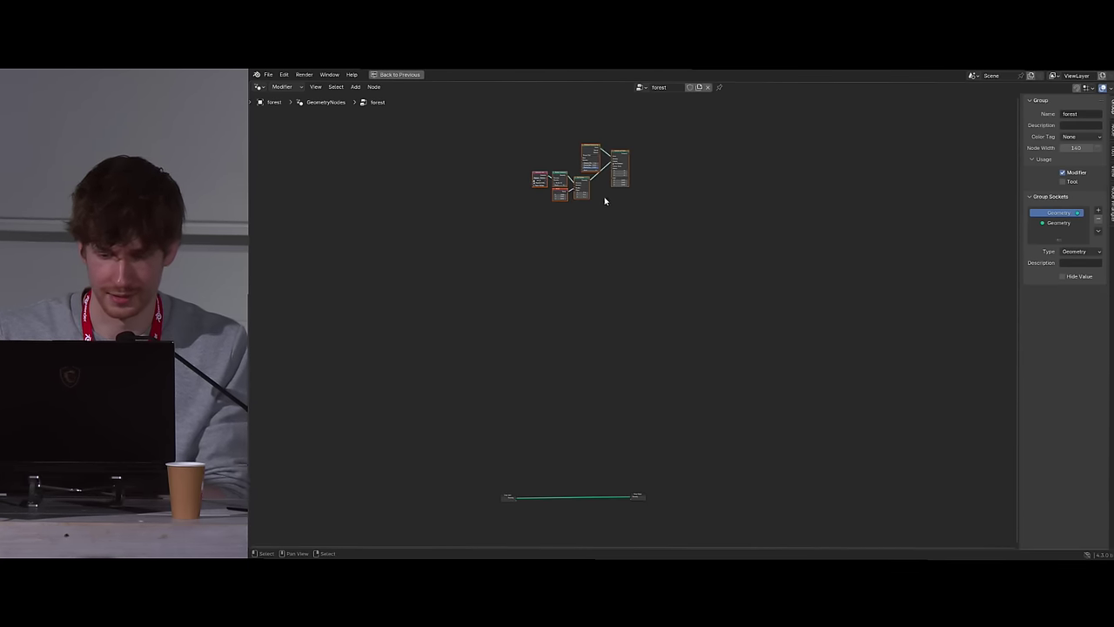
key(g)
click(597, 524)
middle_drag(599, 519, 607, 364)
scroll(559, 371, up, 7)
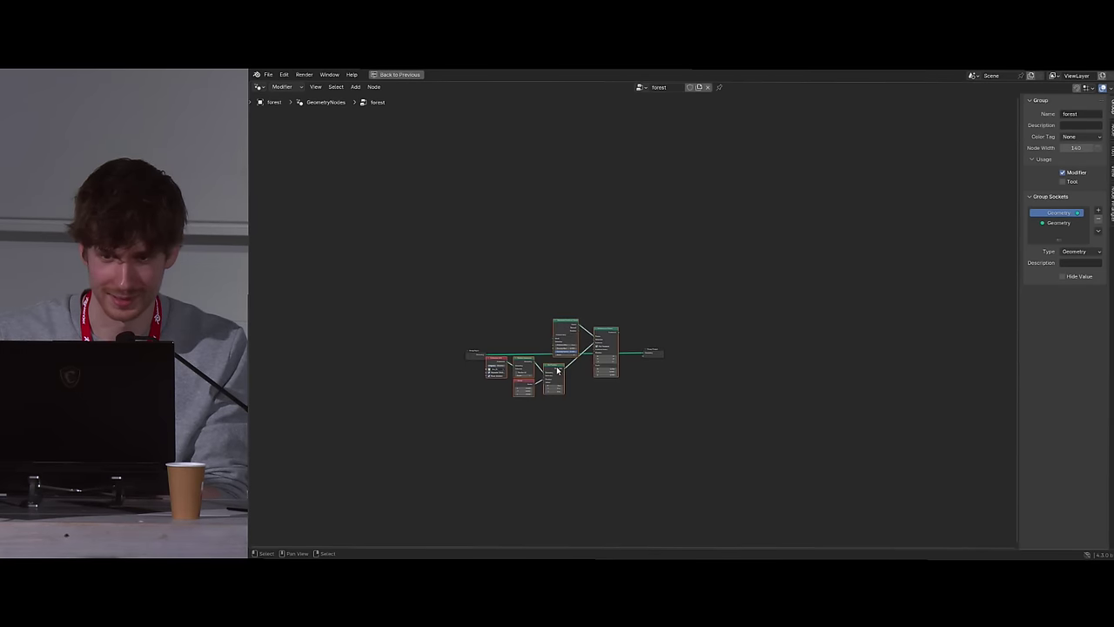
middle_drag(349, 393, 480, 339)
key(g)
click(486, 404)
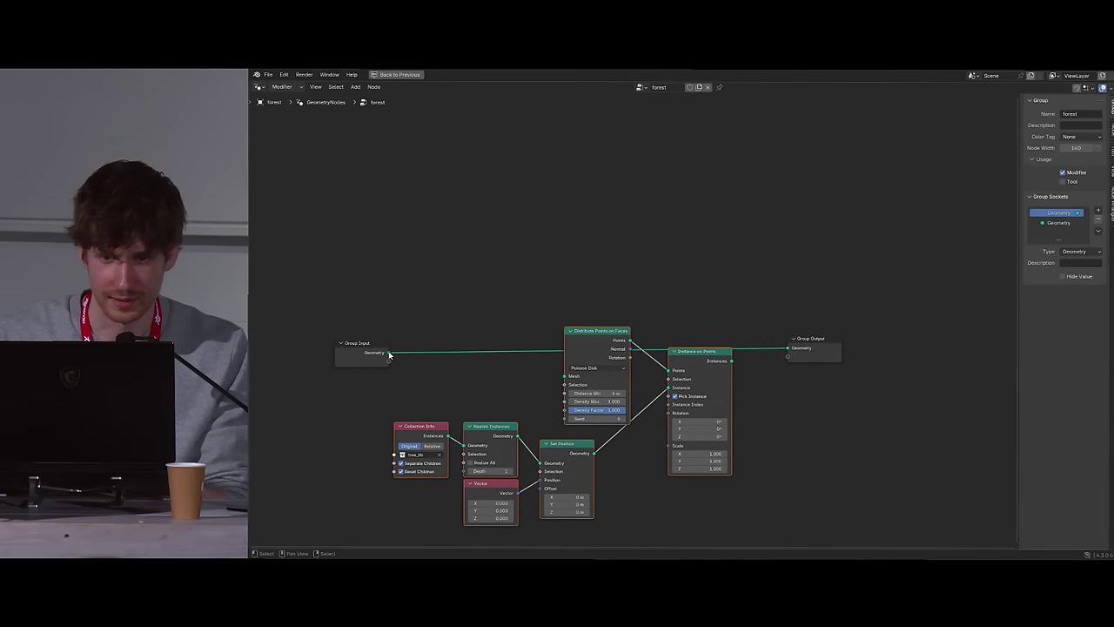
Connect the Group Input geometry to Distribute Points on Faces' Mesh and Instance on Points' Instances to the Group Output
drag(389, 354, 565, 375)
drag(731, 361, 789, 349)
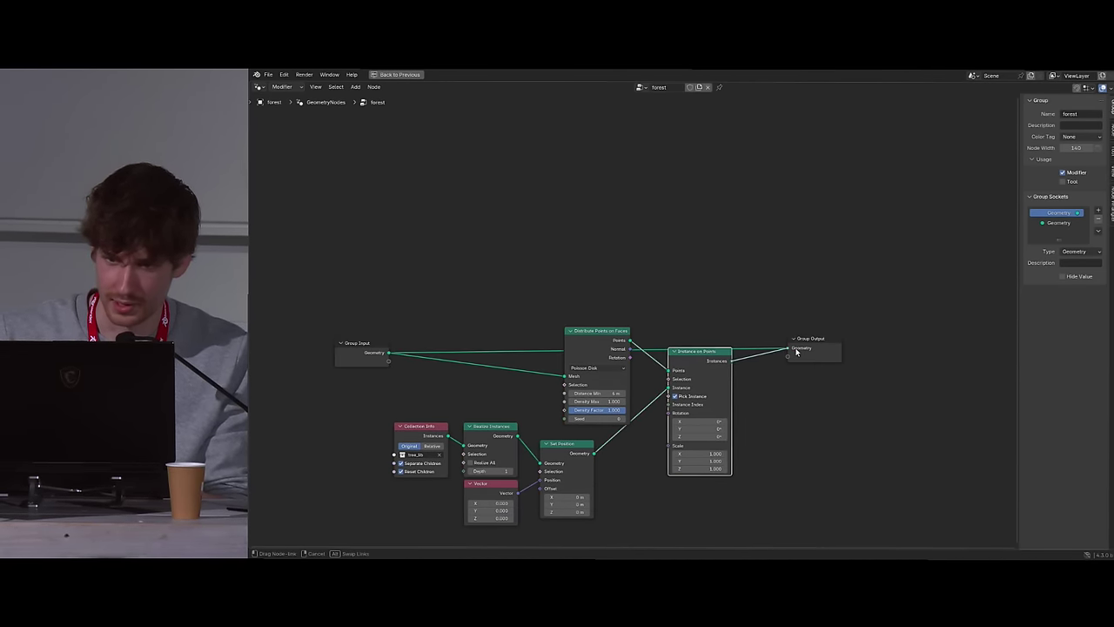
scroll(585, 379, up, 3)
drag(565, 387, 476, 344)
drag(712, 381, 688, 364)
right_click(688, 364)
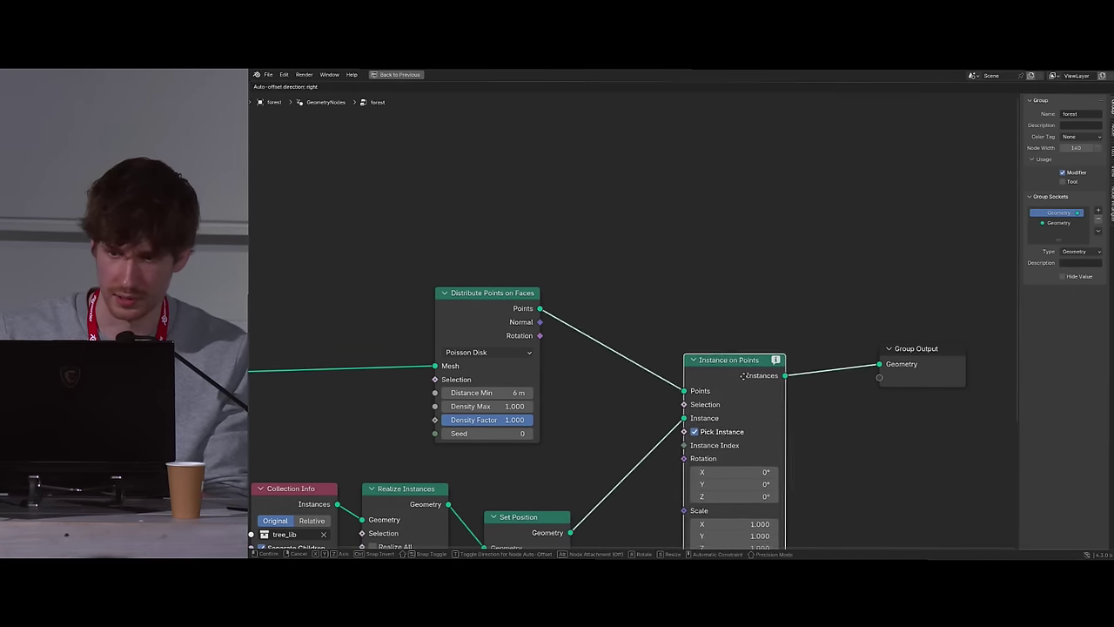
key(ctrl+space)
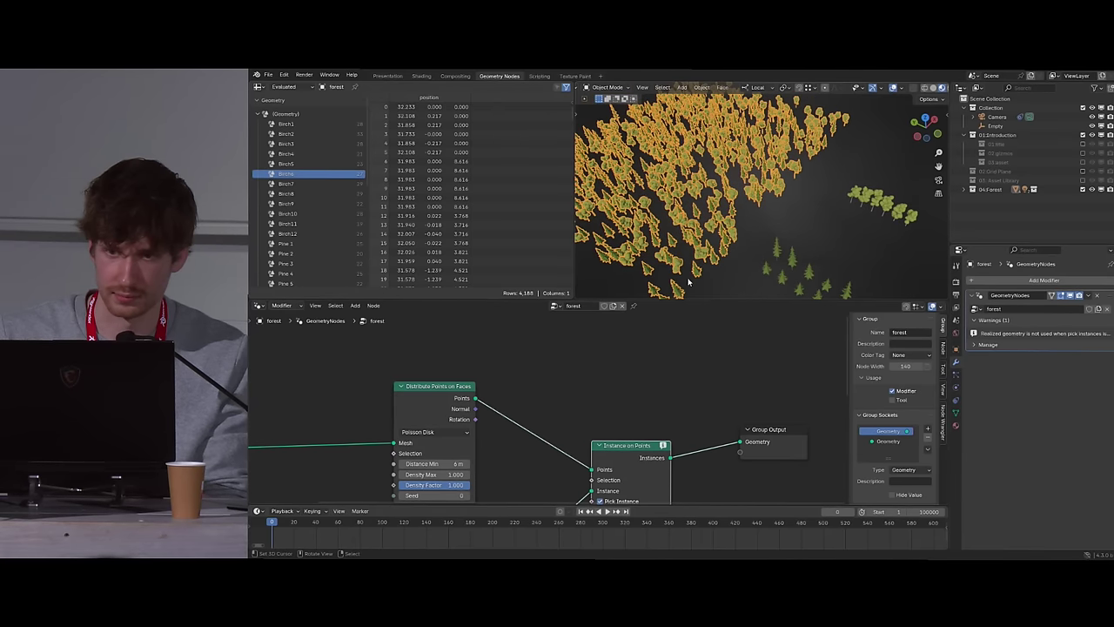
key(ctrl+space)
middle_drag(630, 358, 699, 283)
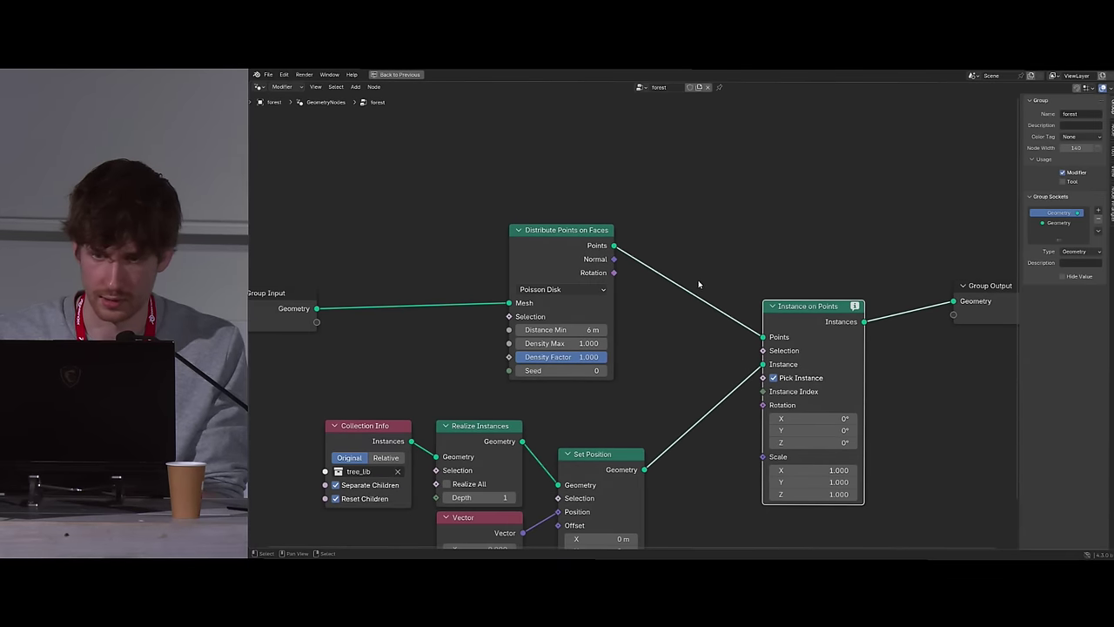
drag(552, 237, 591, 226)
right_click(591, 226)
click(811, 327)
drag(808, 327, 808, 330)
right_click(808, 330)
middle_drag(583, 390, 641, 298)
Move the Collection Info, Realize Instances, Vector and Set Position nodes further below Distribute Points on Faces, and restore the full workspace
drag(709, 324, 397, 503)
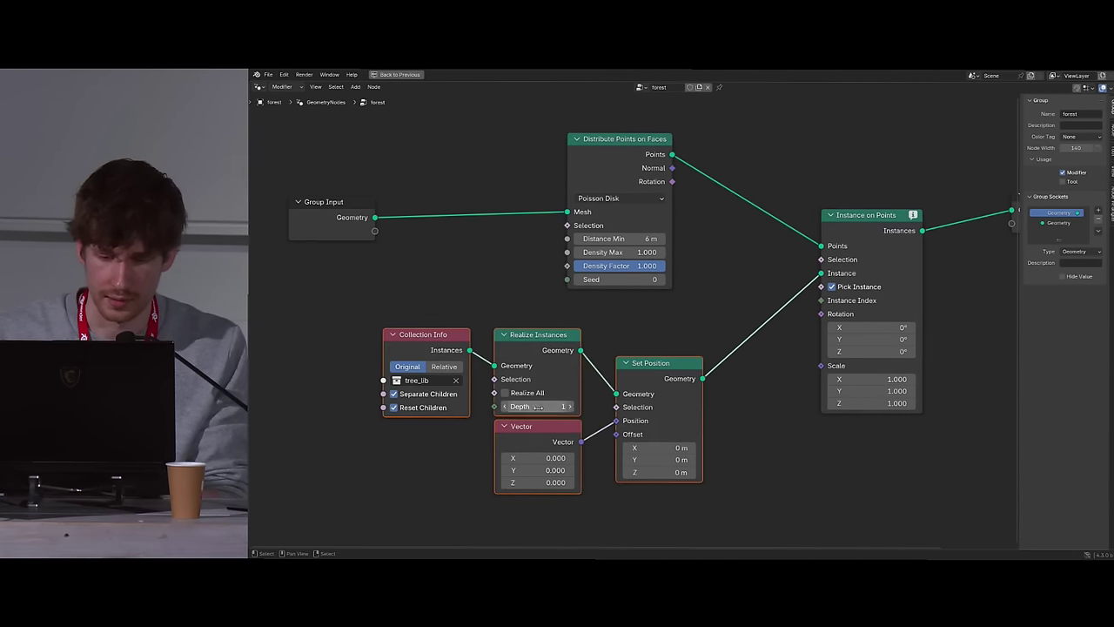
key(g)
click(536, 458)
click(574, 358)
key(ctrl+space)
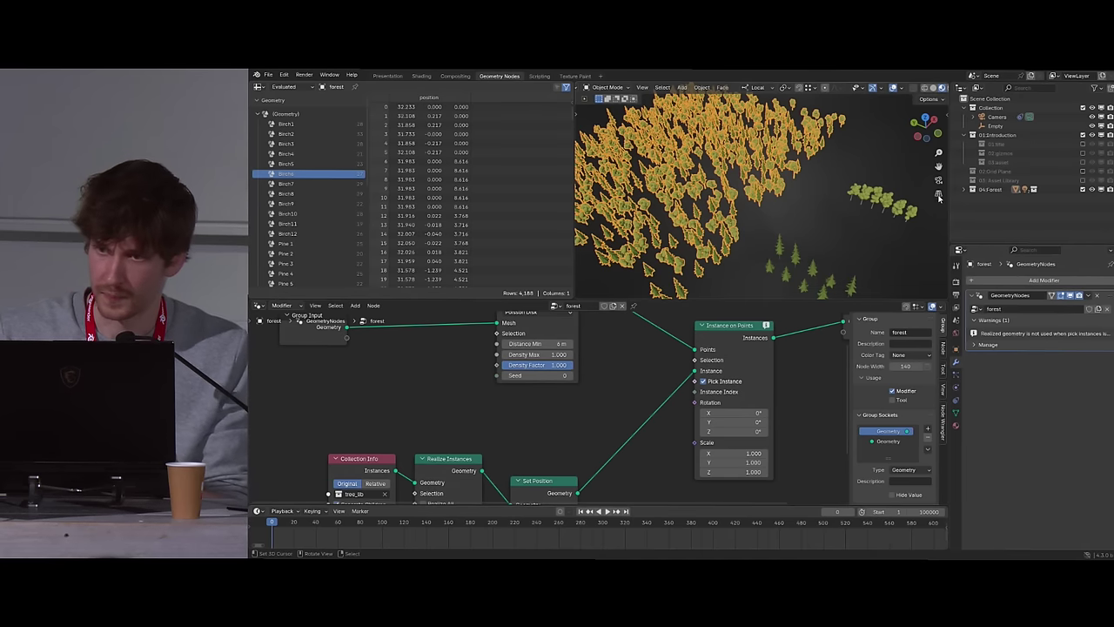
Select the Collection Info node, expand the 04:Forest collection in the outliner and select its tree_lib collection
middle_drag(451, 426, 611, 361)
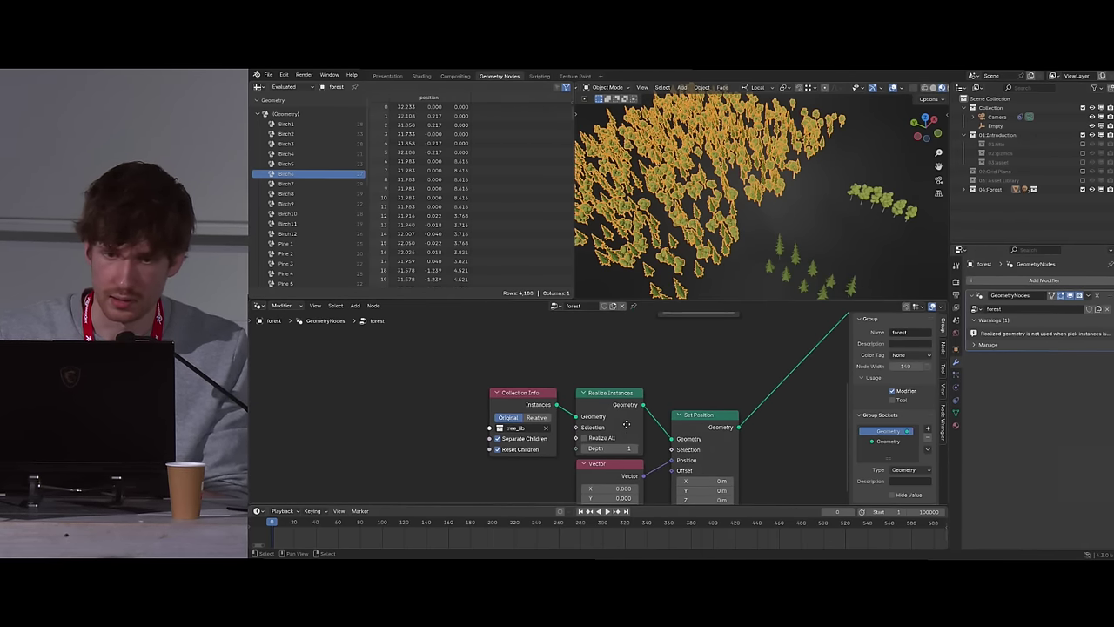
middle_drag(626, 423, 615, 415)
click(513, 386)
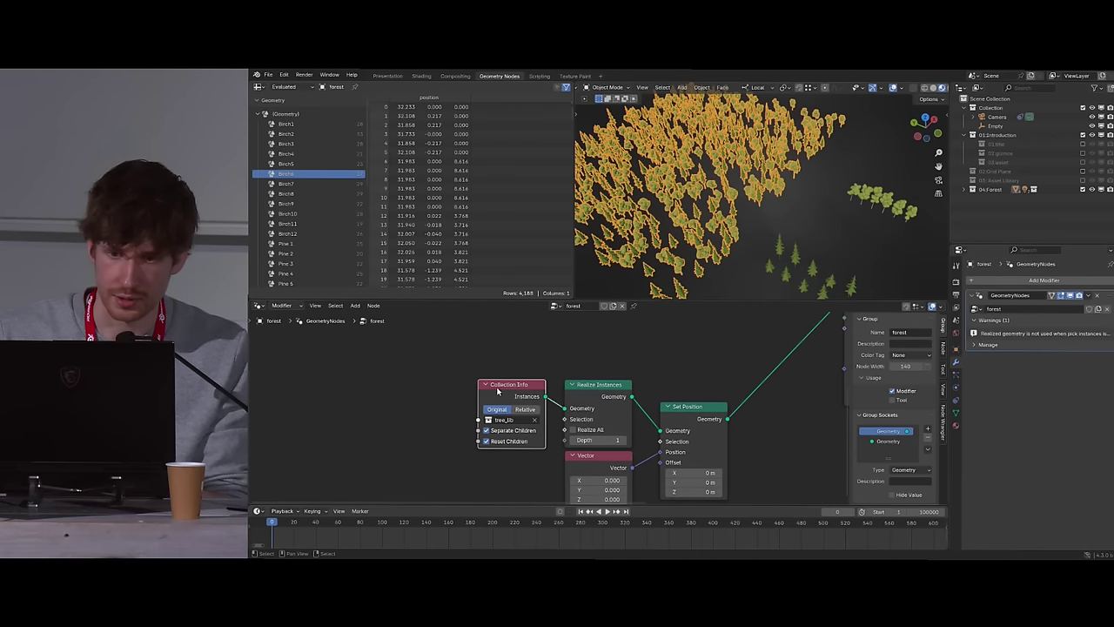
click(972, 189)
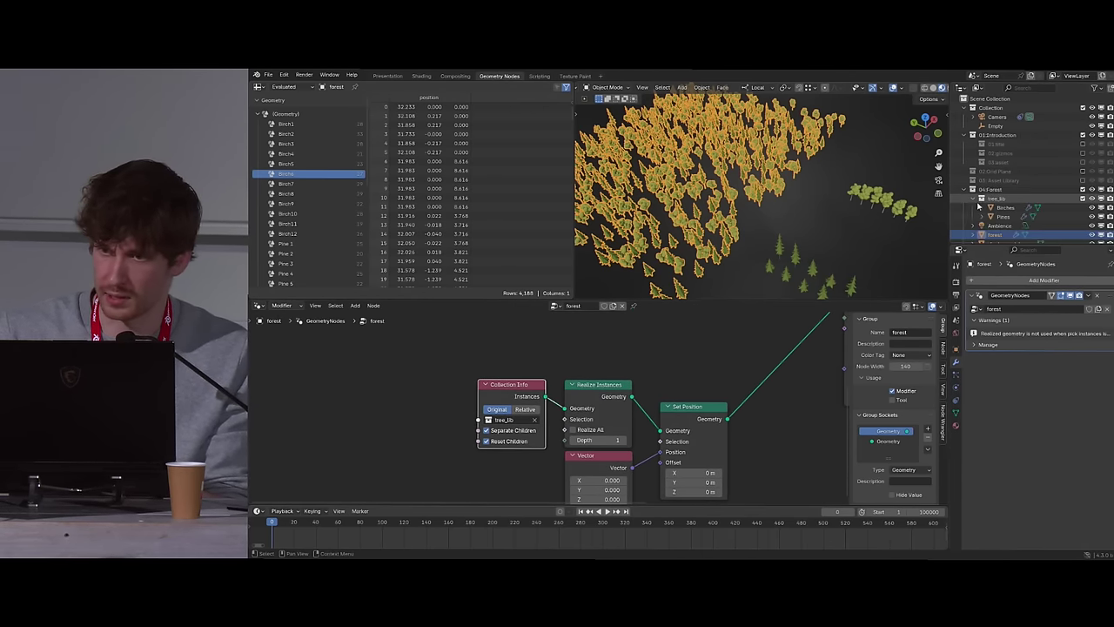
scroll(988, 202, down, 1)
click(996, 179)
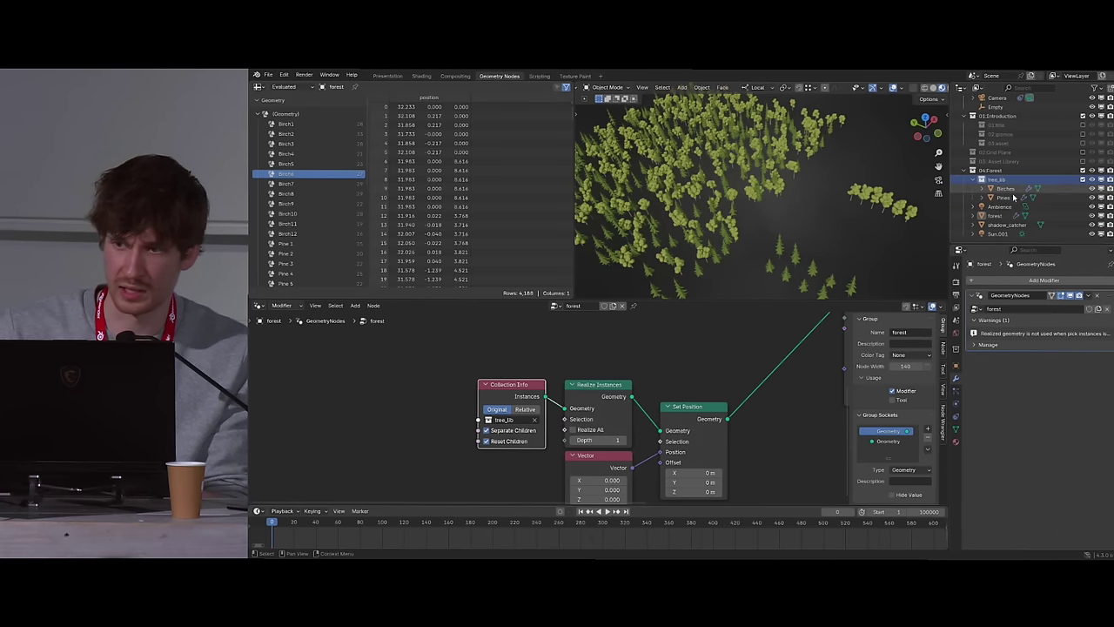
Examine the Birches and Pines objects in tree_lib and compare their node trees
click(1016, 189)
middle_drag(914, 212, 833, 212)
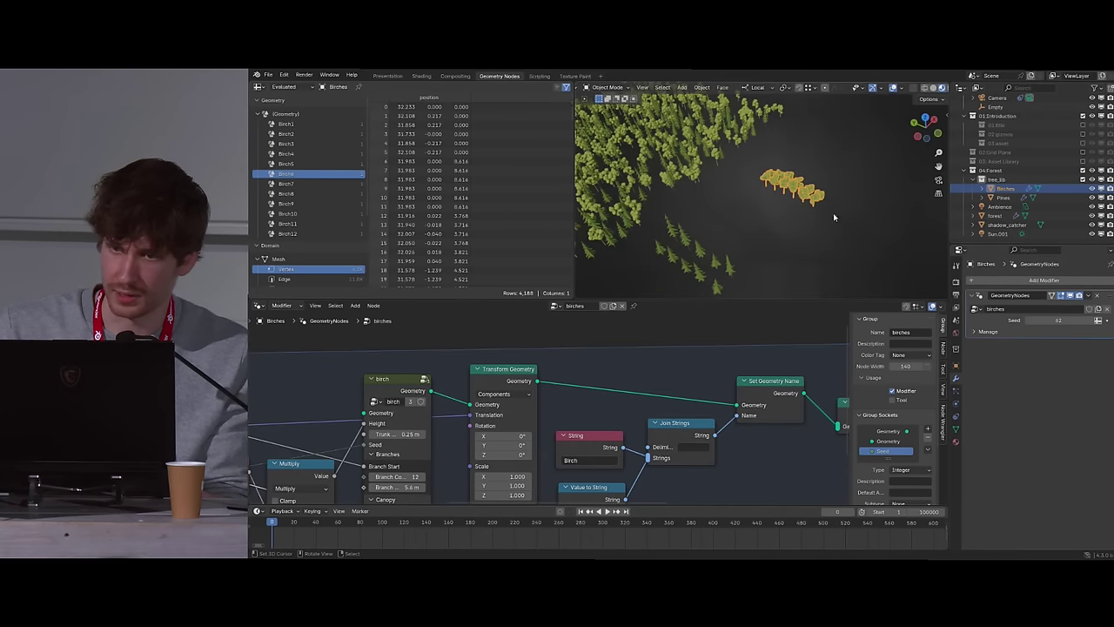
click(1003, 198)
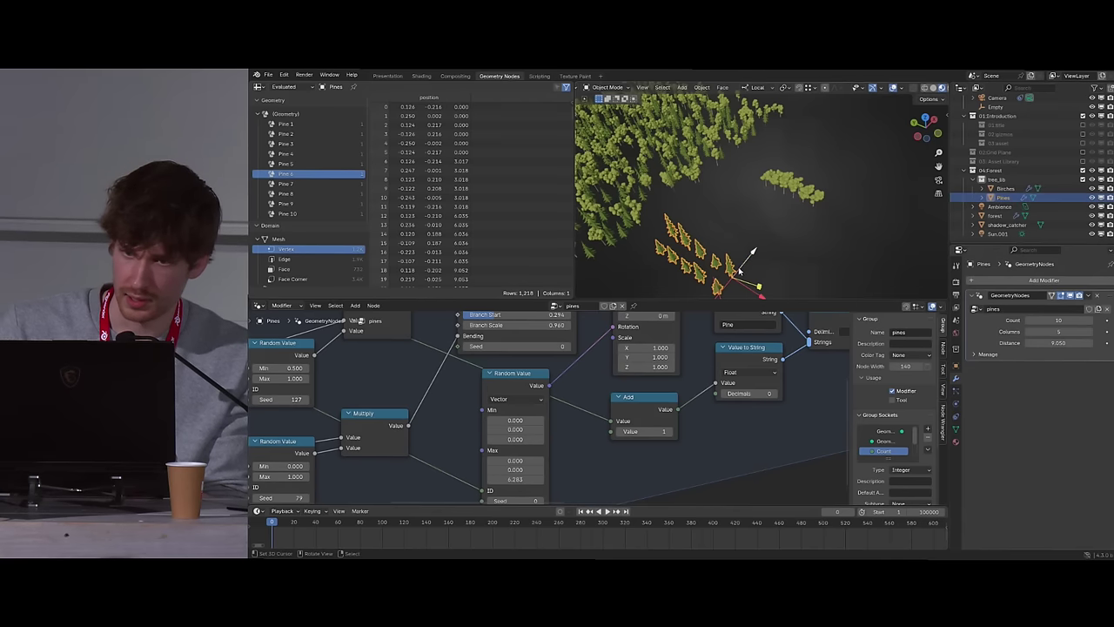
shift+middle_drag(740, 255, 770, 248)
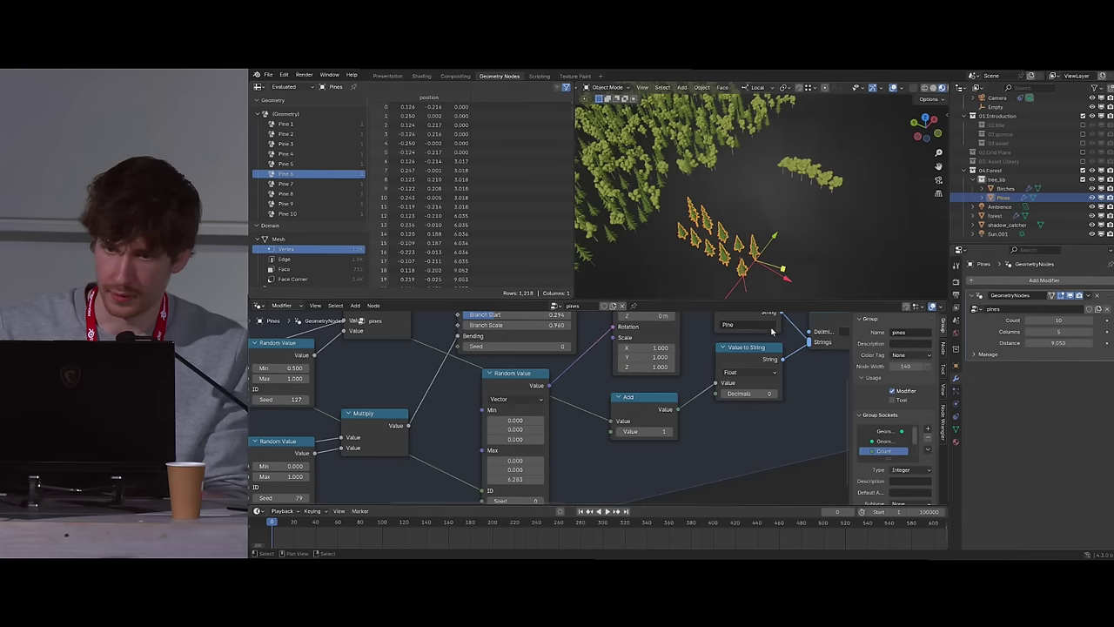
scroll(776, 338, down, 7)
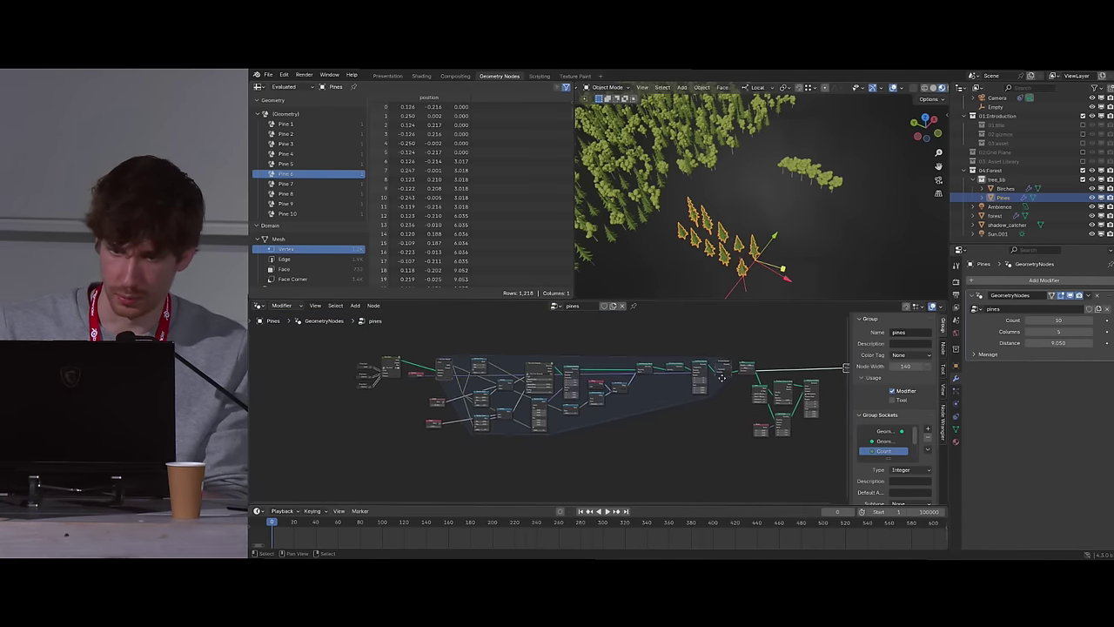
click(1005, 189)
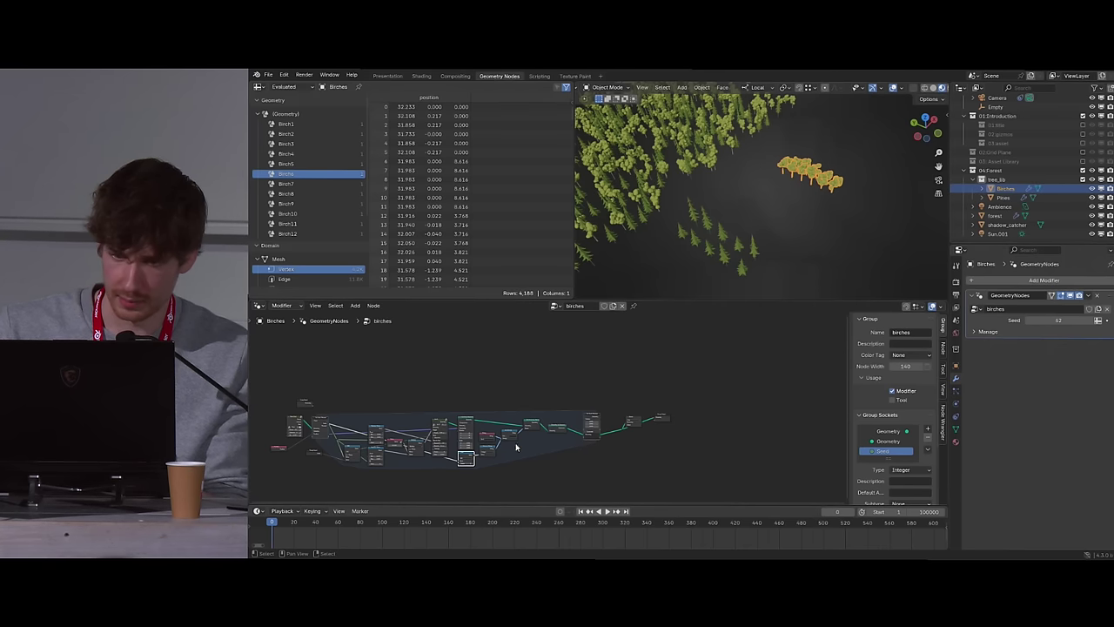
middle_drag(657, 371, 729, 352)
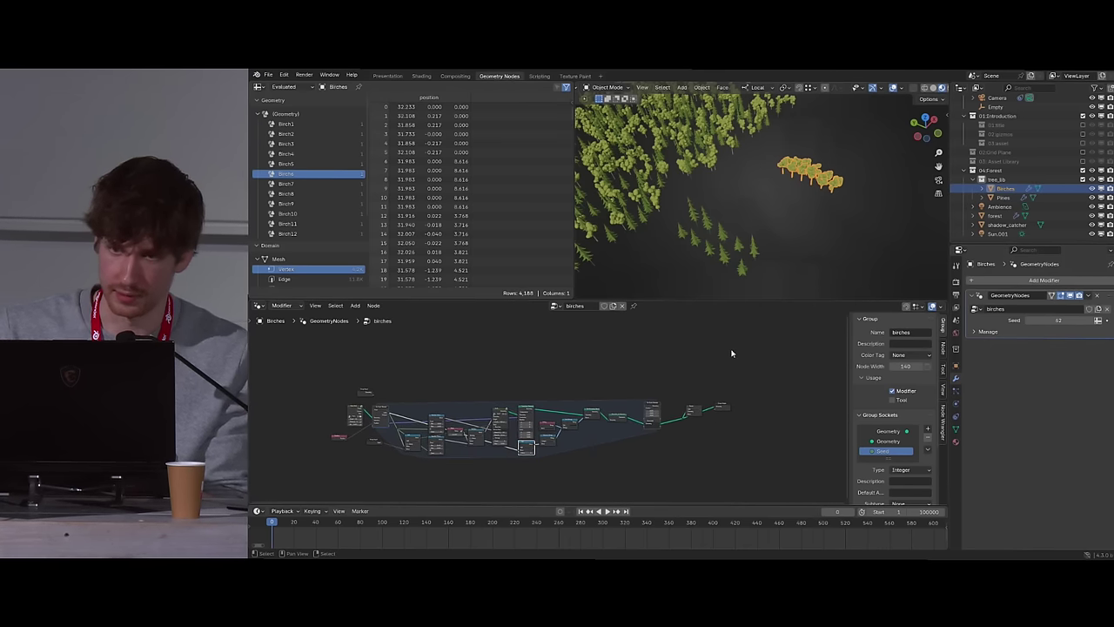
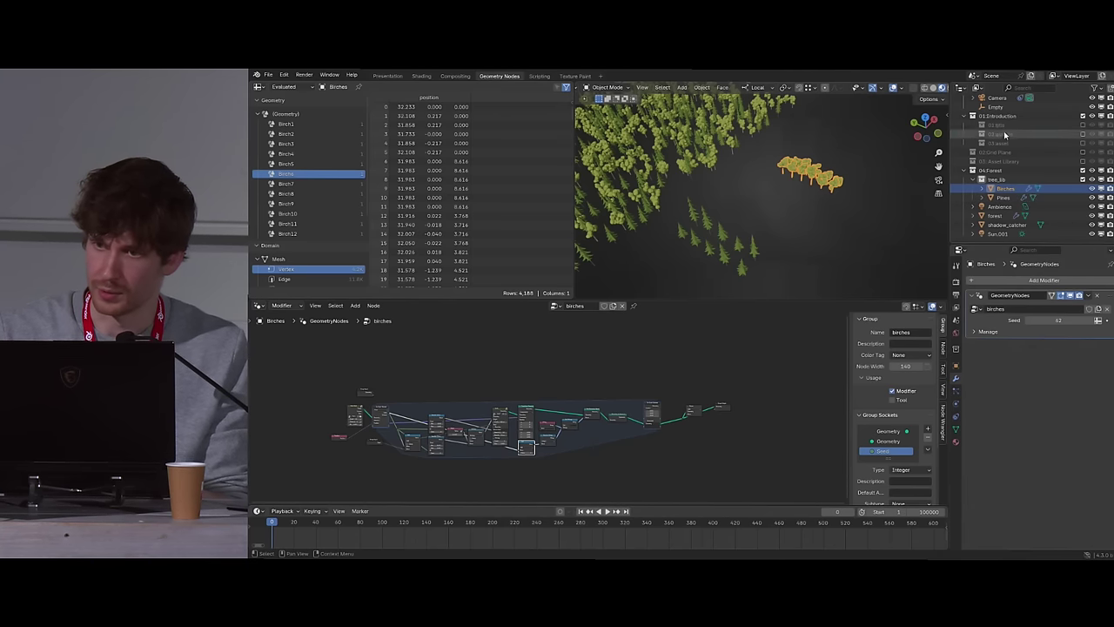
Return to the forest object's node tree, move Collection Info slightly away from Realize Instances, and widen the spreadsheet's geometry list
click(1005, 215)
scroll(500, 450, up, 3)
scroll(500, 451, up, 3)
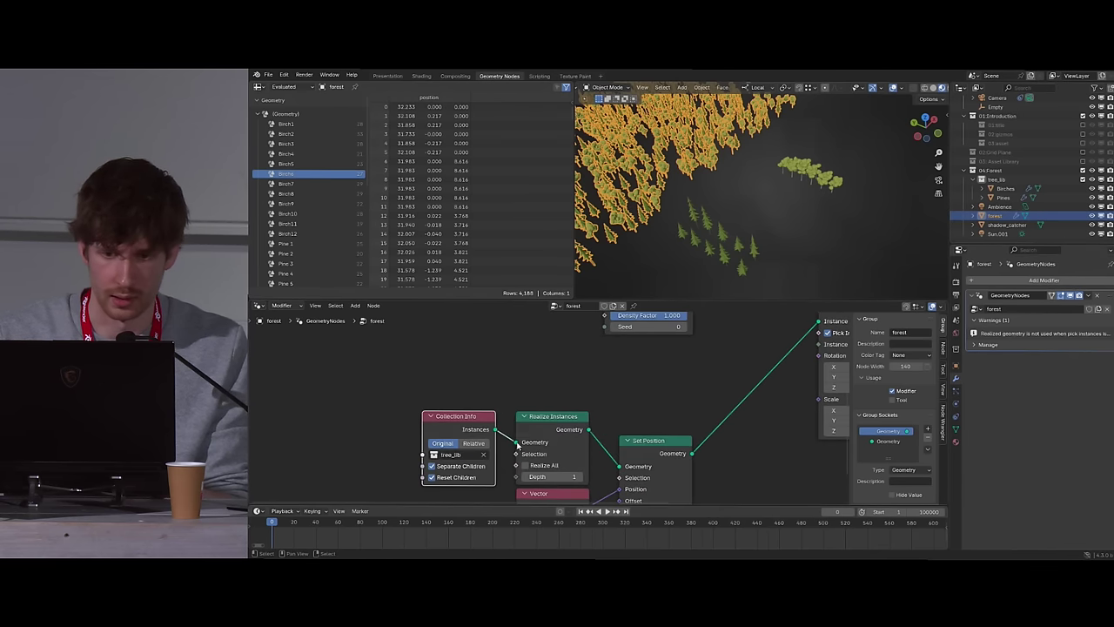
mouse_move(534, 423)
mouse_down()
mouse_move(528, 403)
mouse_move(548, 416)
mouse_up()
right_click(549, 415)
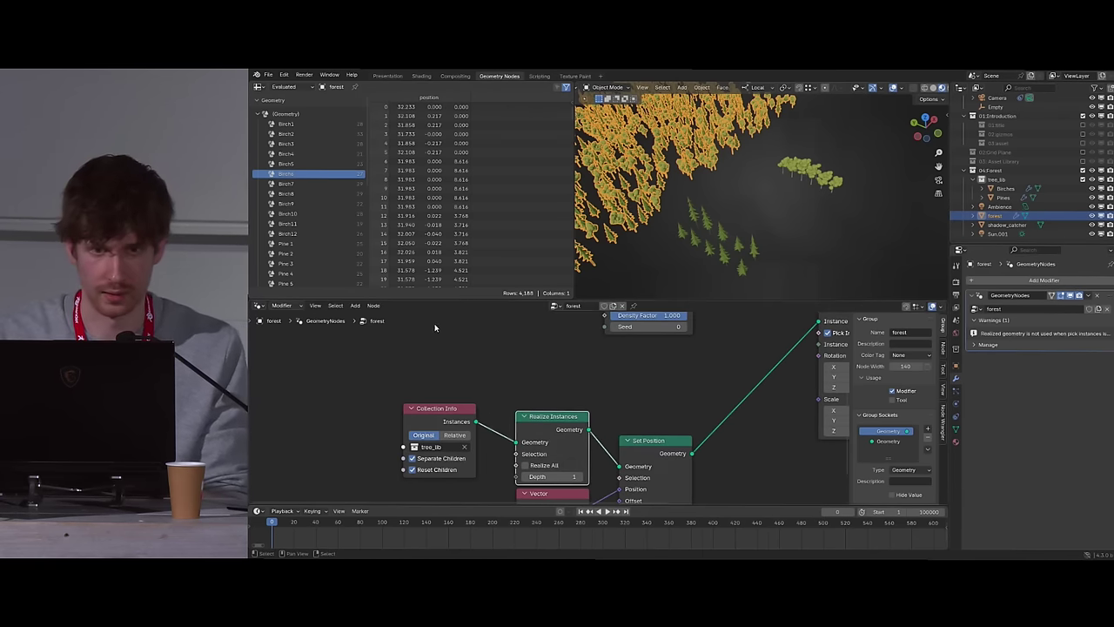
drag(368, 197, 376, 188)
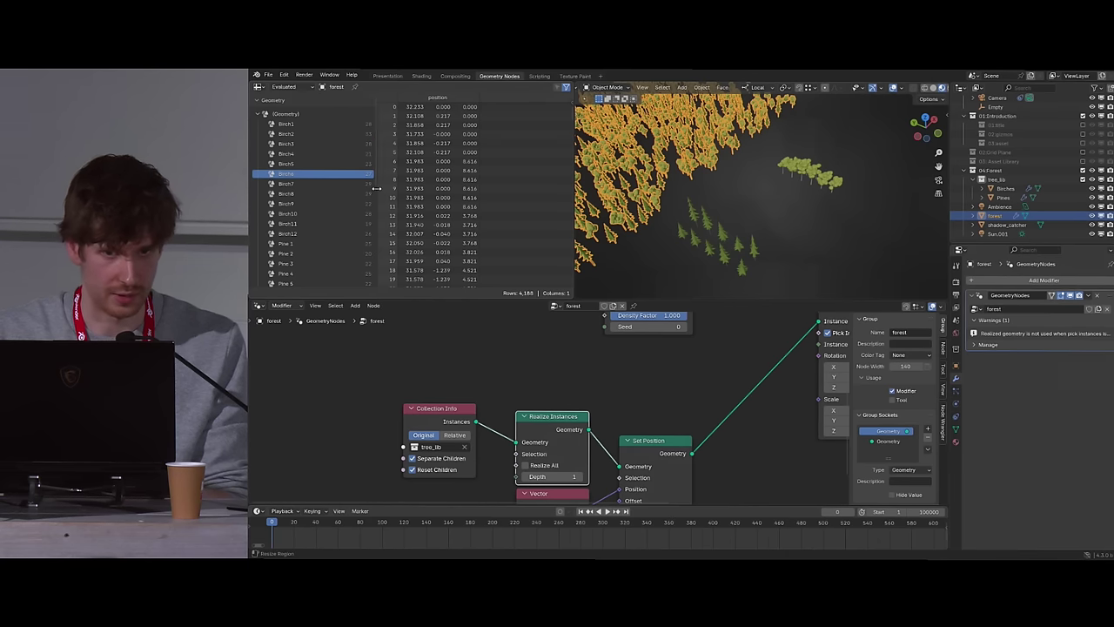
middle_drag(473, 388, 458, 365)
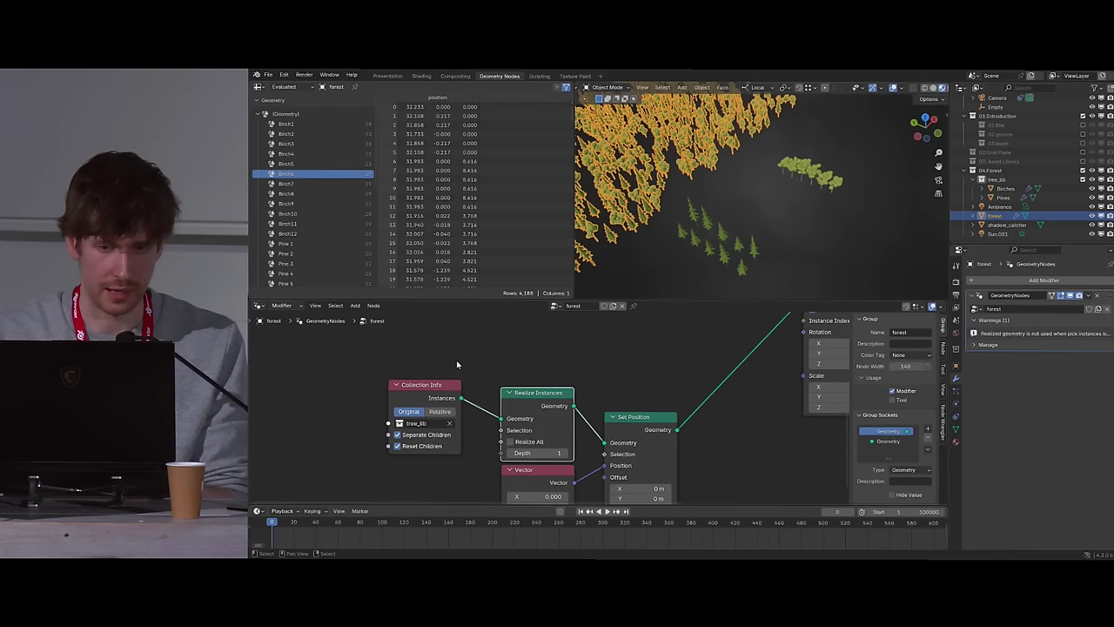
Preview Collection Info's instances with a Viewer node, move Collection Info aside, and expand the Birches entry under tree_lib in the spreadsheet
ctrl+shift+click(427, 396)
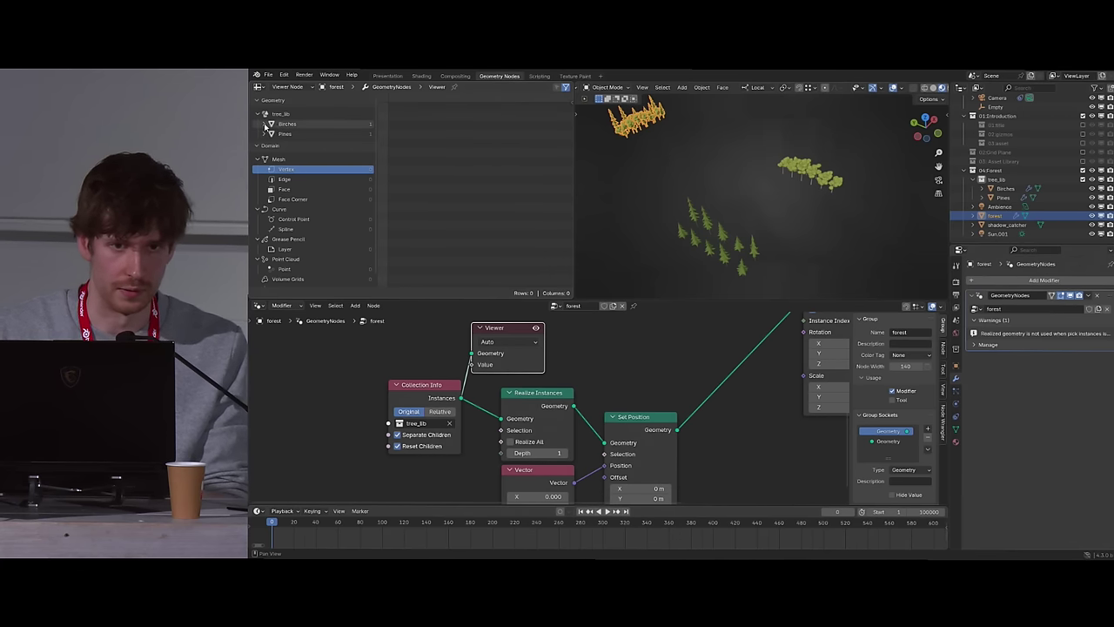
click(420, 392)
drag(420, 392, 384, 361)
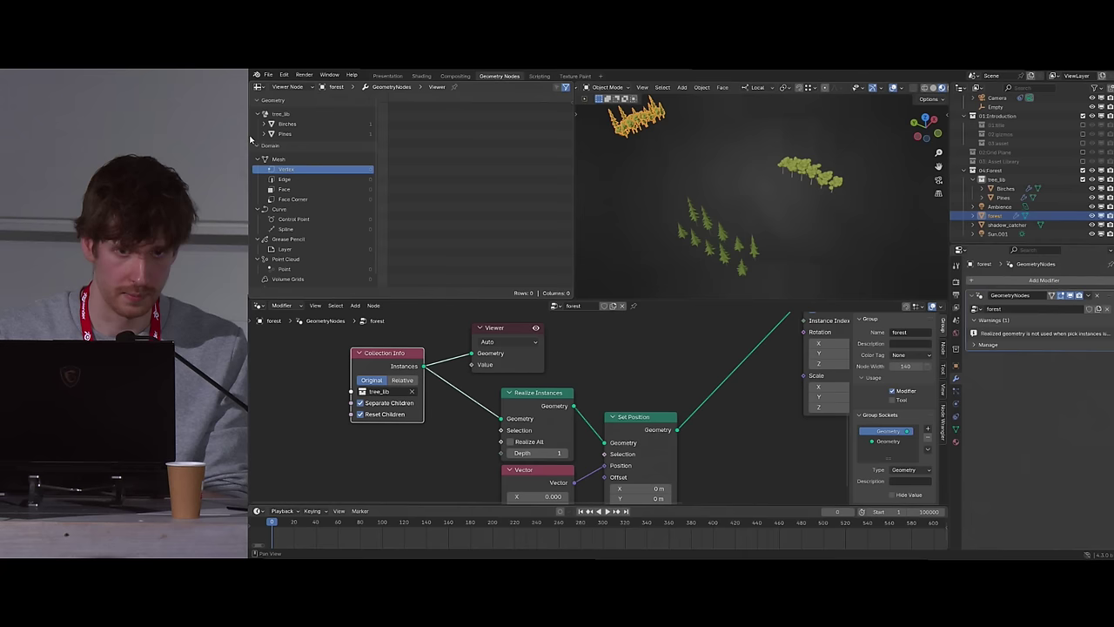
click(277, 115)
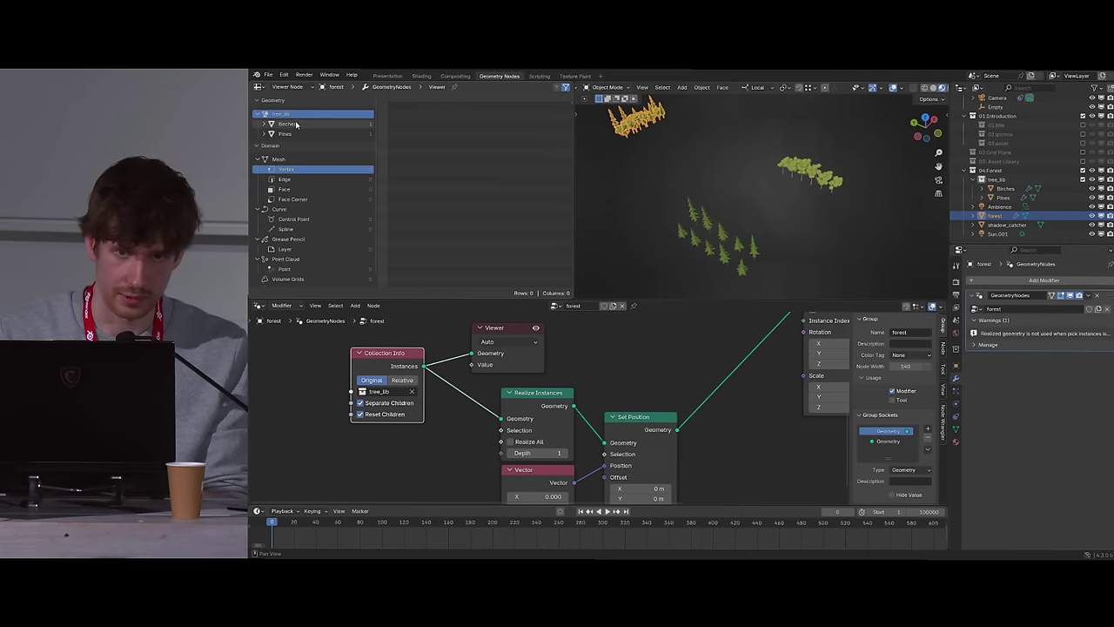
click(270, 125)
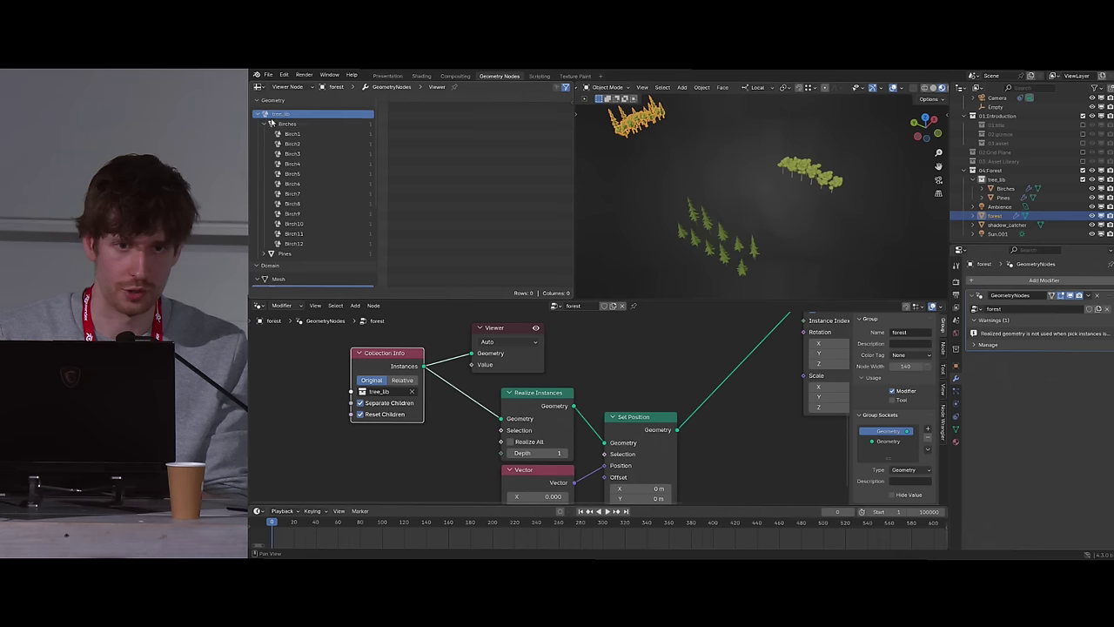
Select the Birches entry in the spreadsheet's instance tree, then expand and select the Pines entry
click(287, 124)
click(271, 253)
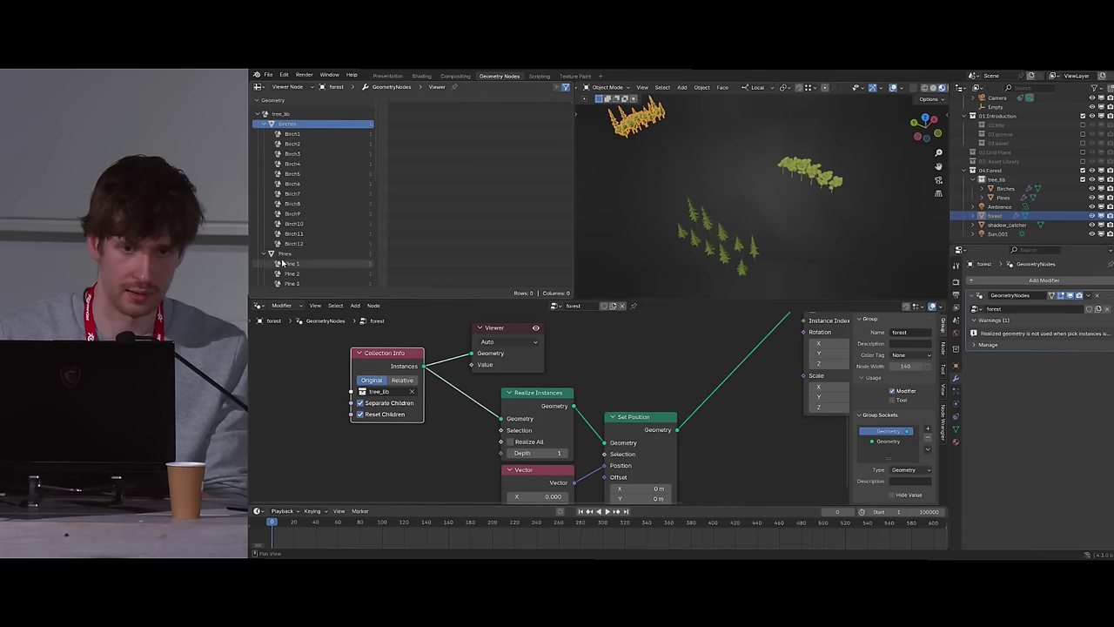
click(286, 253)
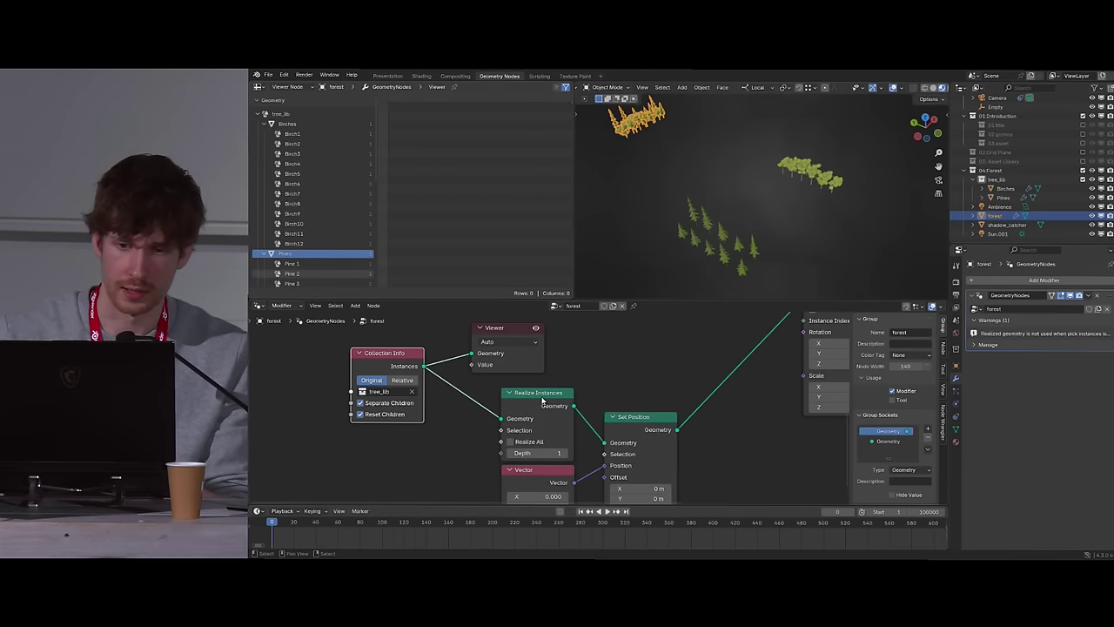
Preview Realize Instances with the Viewer node and space both nodes further from their neighbours
drag(506, 327, 603, 325)
ctrl+shift+click(534, 397)
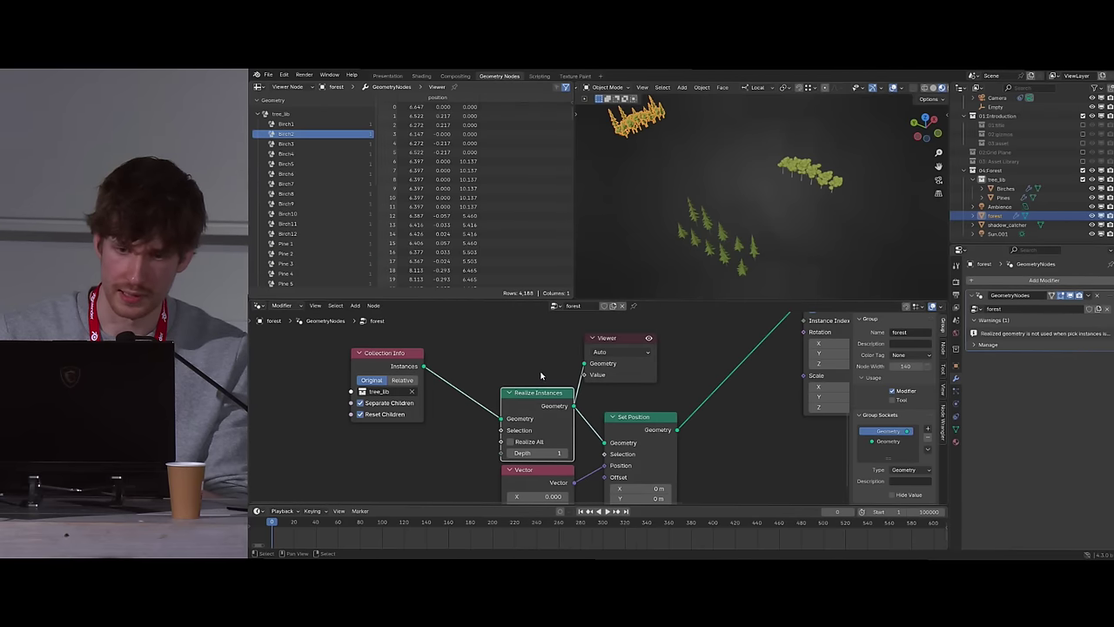
drag(538, 393, 509, 362)
Compare Realize Instances with Realize All switched on and off, and step its Depth down and back to 1
scroll(547, 406, up, 2)
click(450, 413)
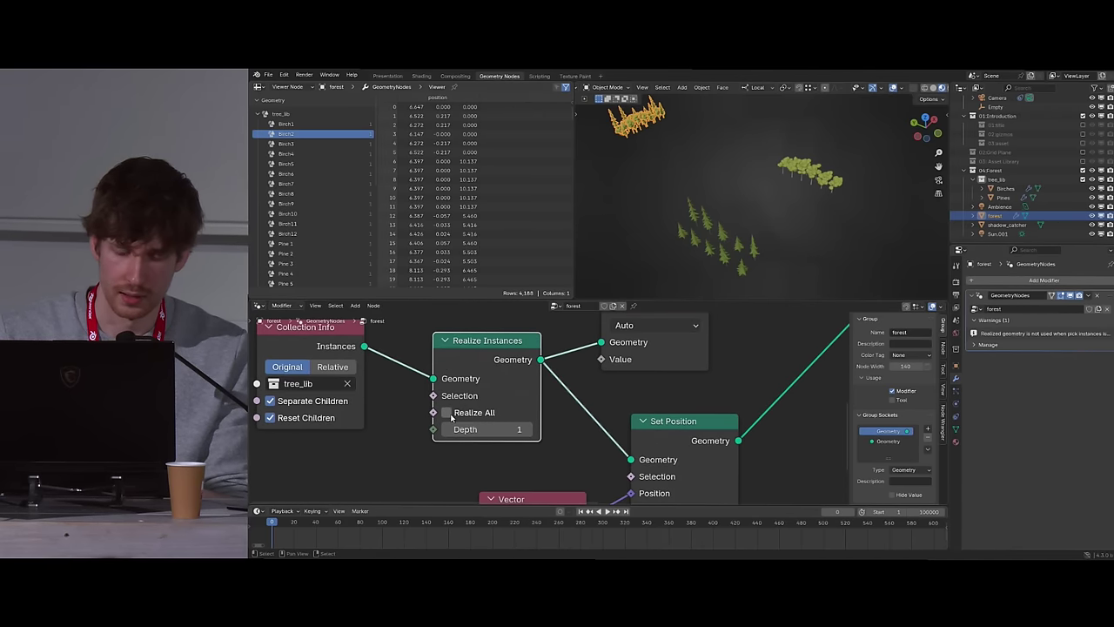
click(448, 414)
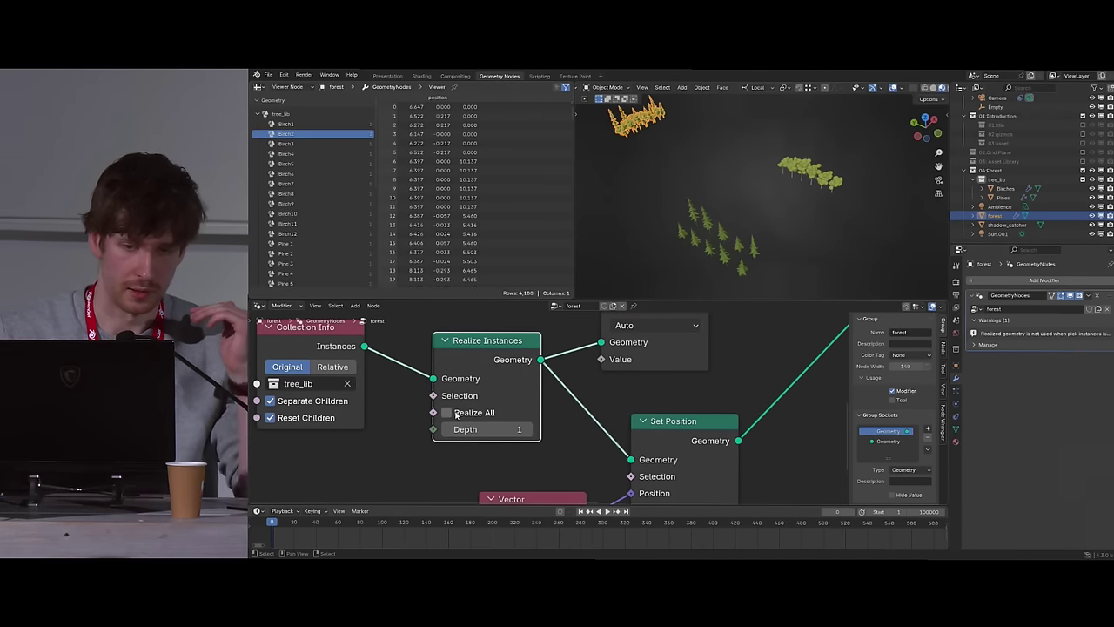
click(456, 415)
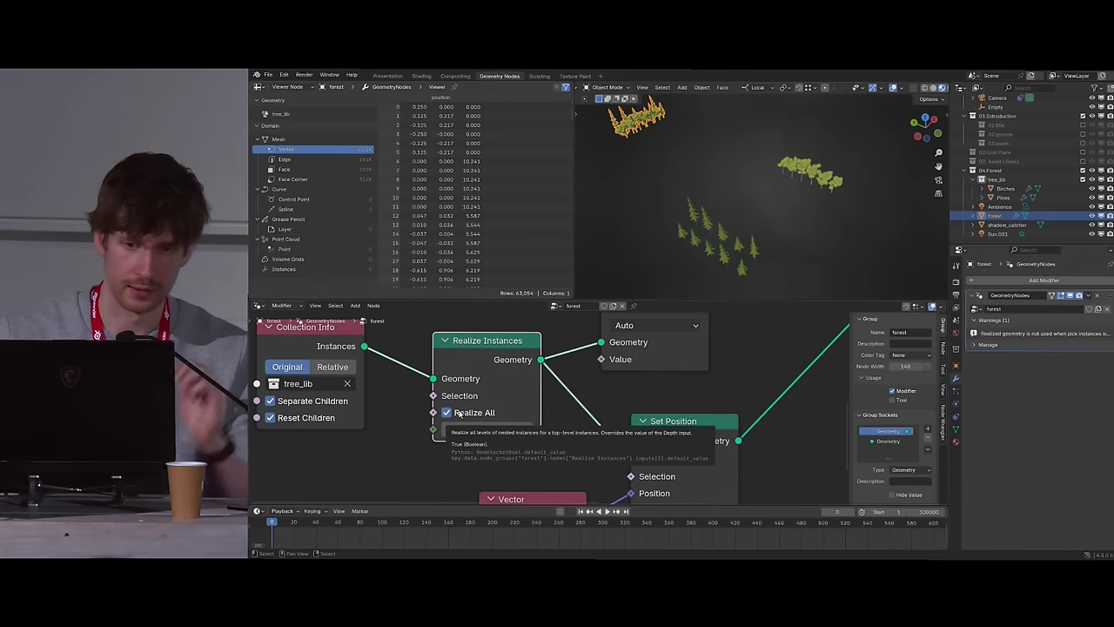
click(456, 413)
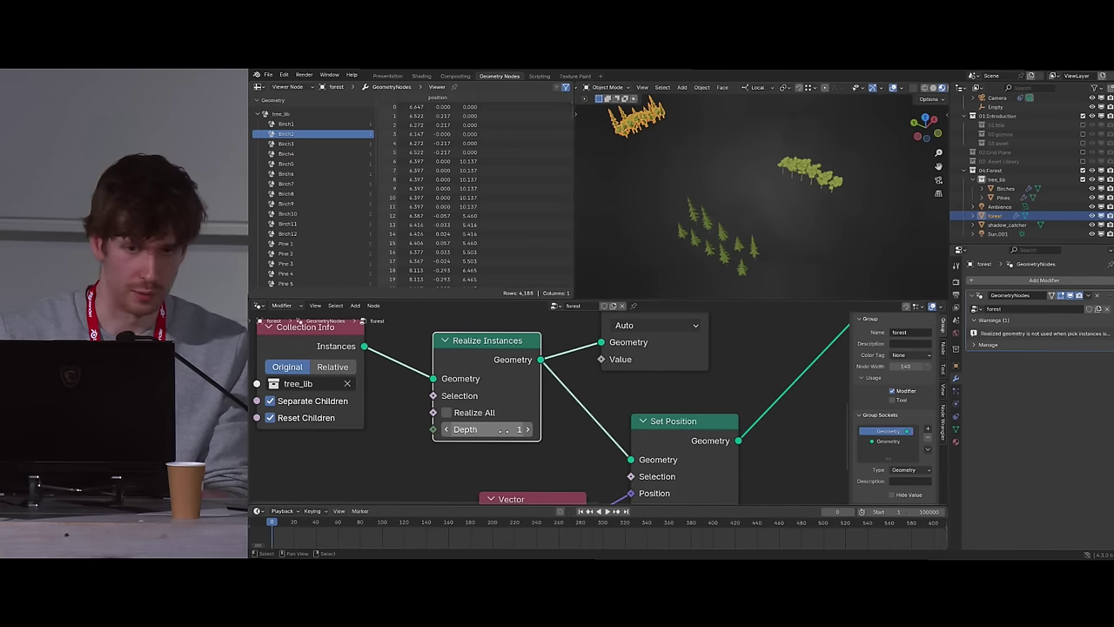
click(448, 429)
click(528, 429)
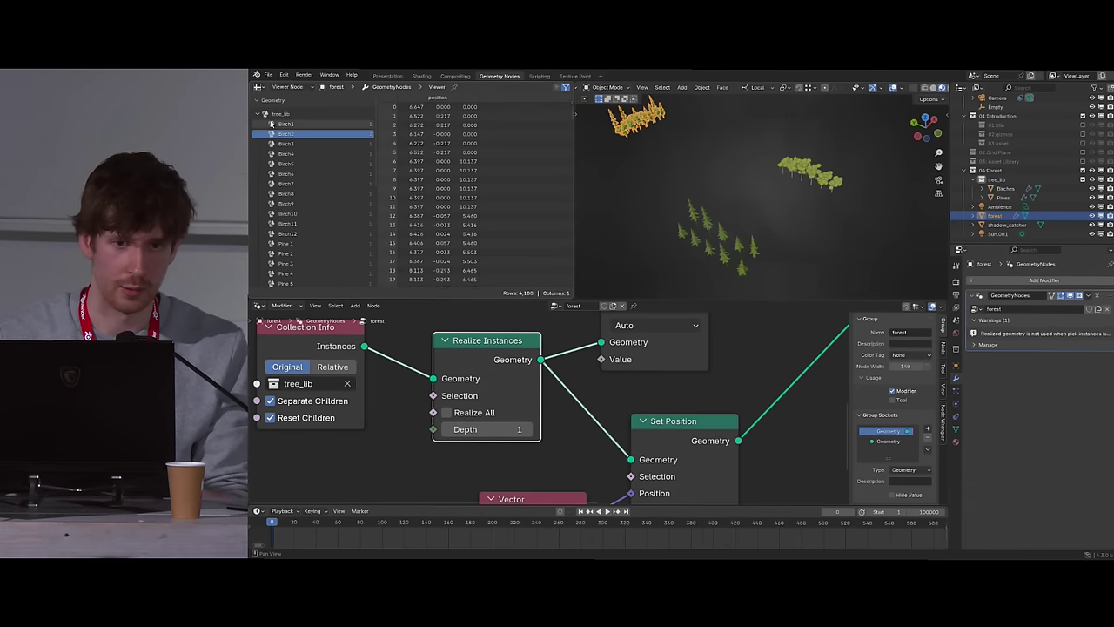
Examine the list of Birch and Pine instances in the spreadsheet and the previewed trees in the viewport
scroll(287, 165, down, 2)
scroll(297, 128, up, 1)
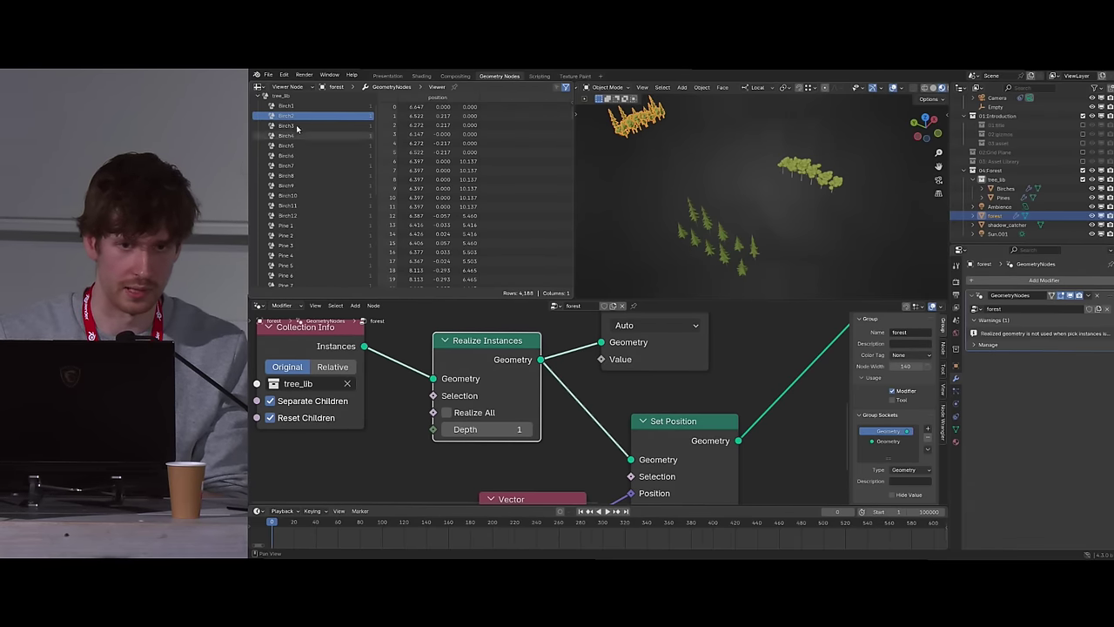
scroll(301, 174, down, 4)
scroll(551, 407, down, 3)
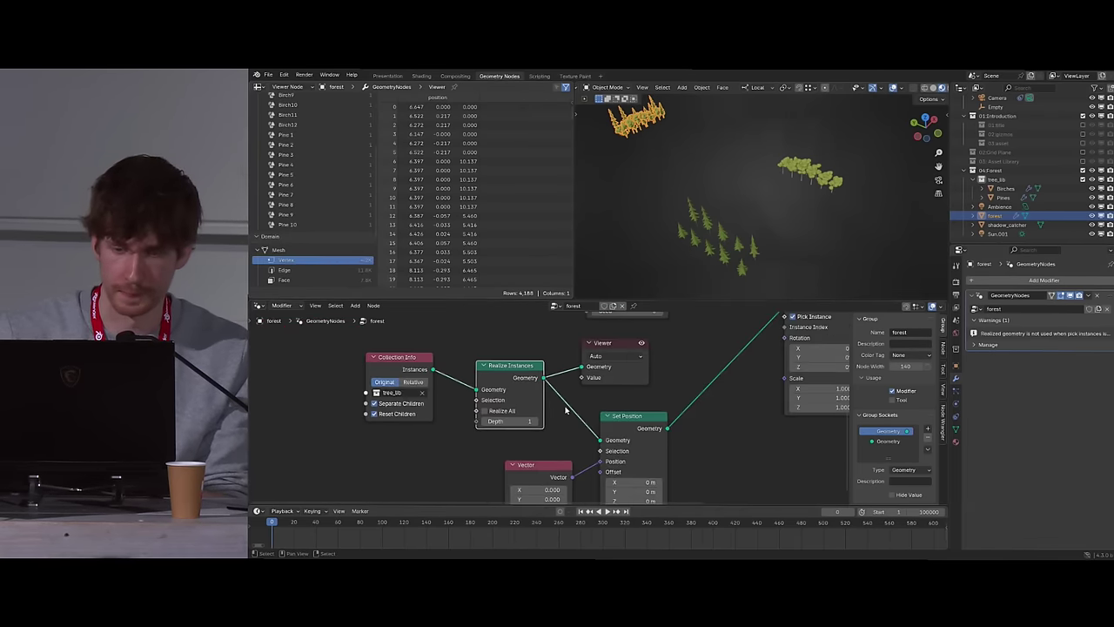
middle_drag(668, 230, 794, 254)
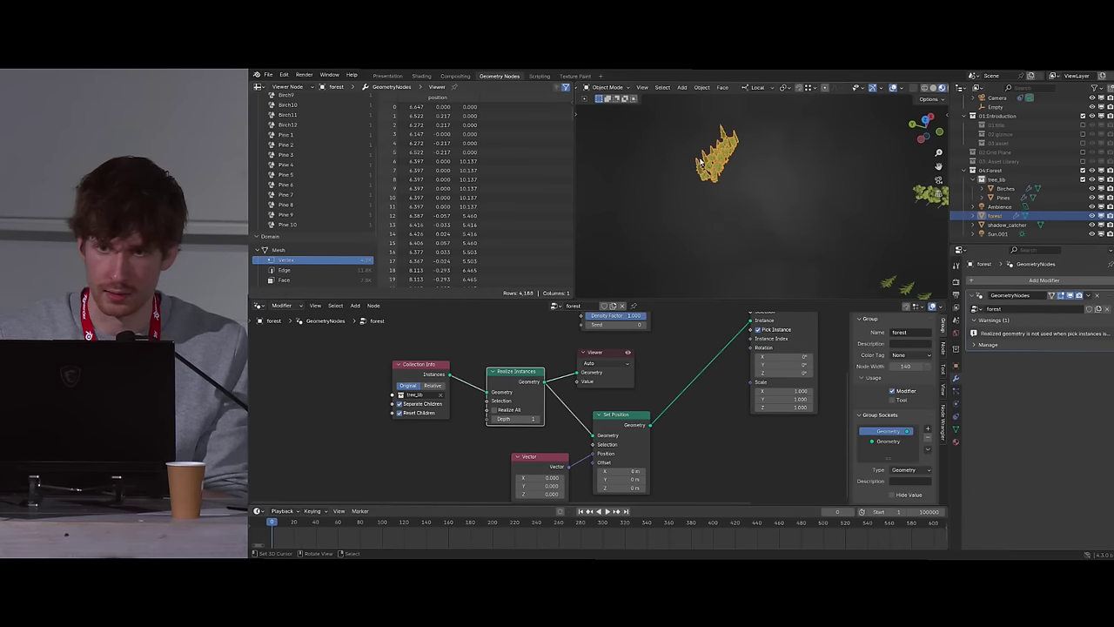
middle_drag(711, 155, 720, 211)
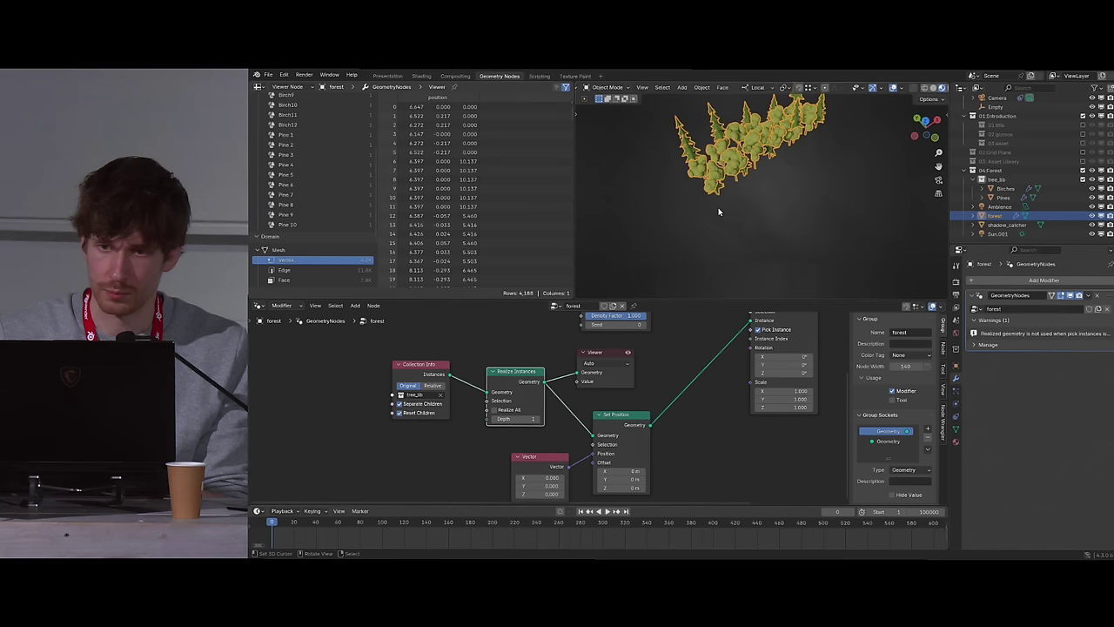
Preview the Set Position node's output with the Viewer, move the Viewer clear of the link, and inspect the previewed trees
scroll(656, 388, down, 1)
ctrl+shift+click(611, 424)
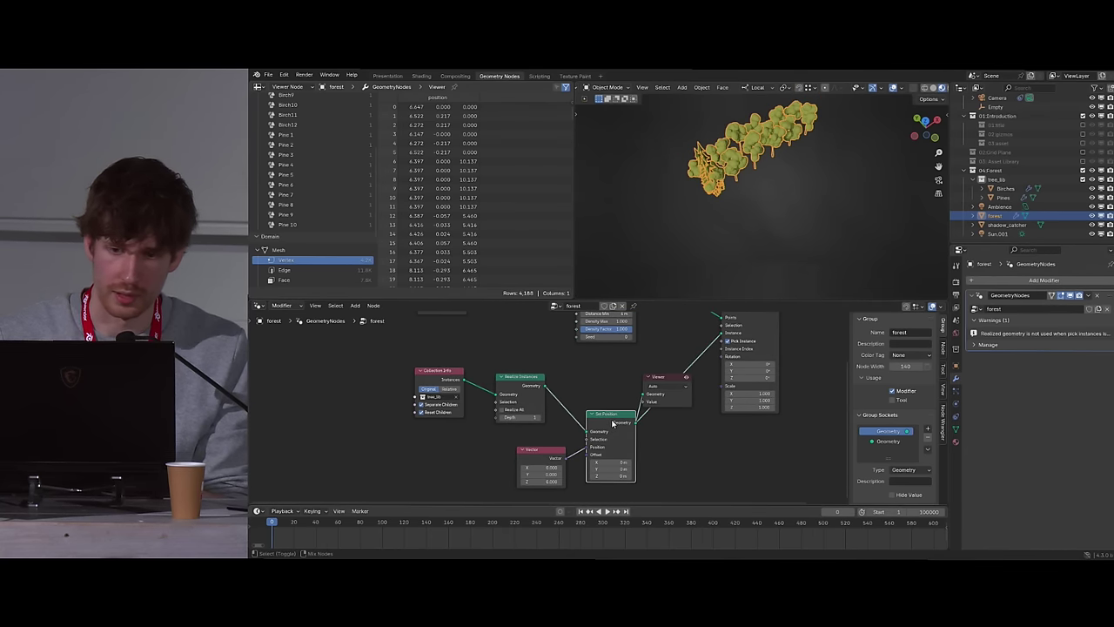
drag(668, 379, 690, 426)
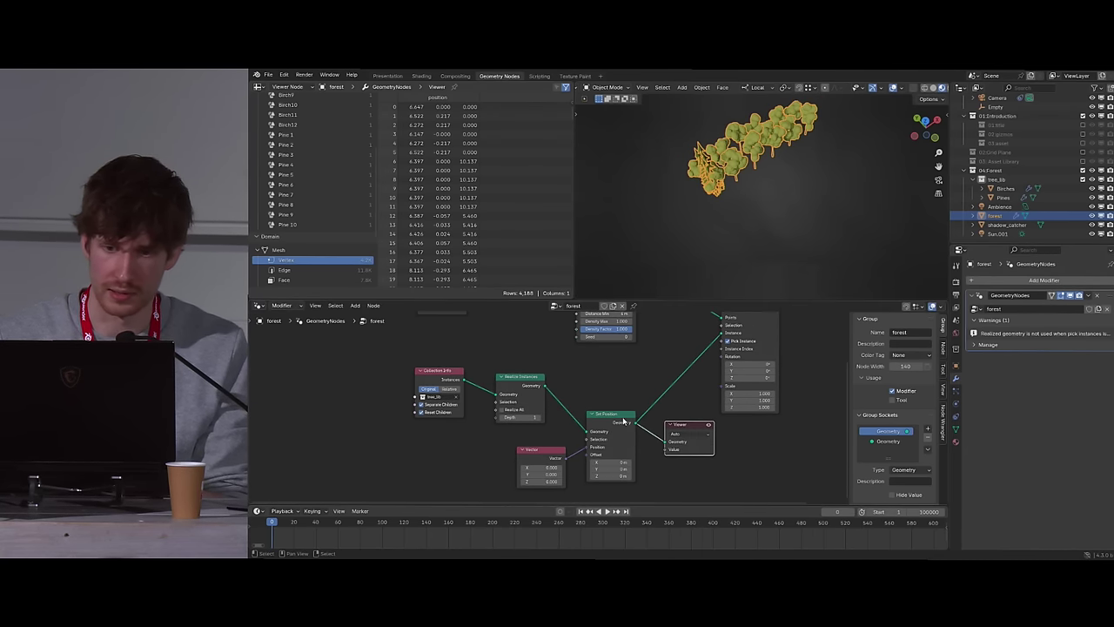
click(619, 420)
middle_drag(761, 235, 717, 267)
scroll(756, 384, down, 4)
middle_drag(756, 384, 653, 415)
scroll(616, 392, up, 2)
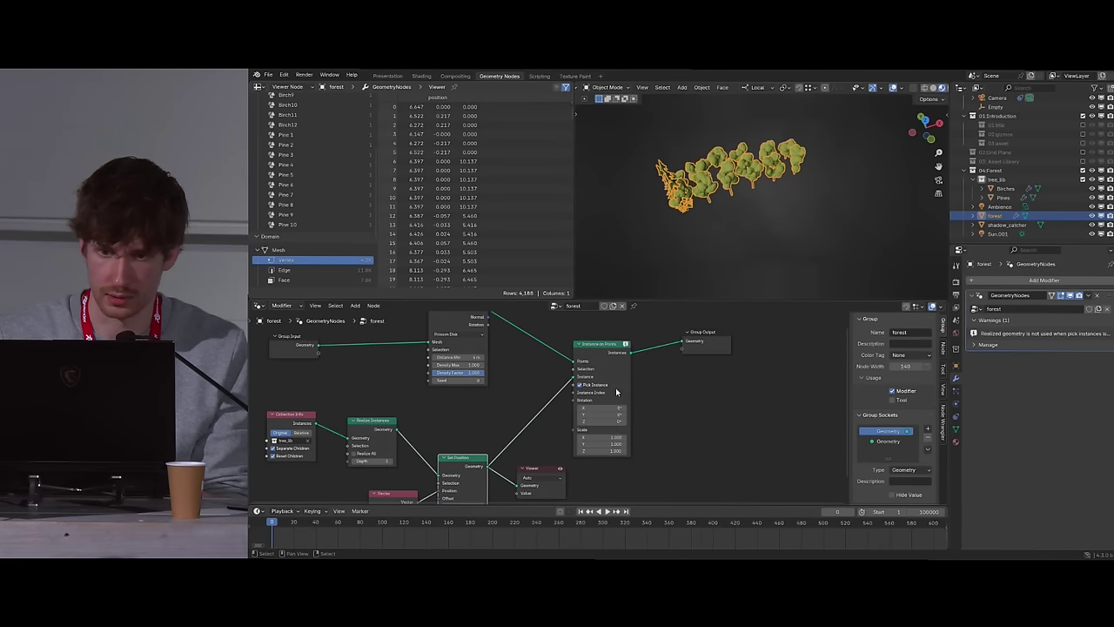
In the Birches node tree, move Transform Geometry after Geometry to Instance and link For Each Element's Position to its Translation
click(1005, 188)
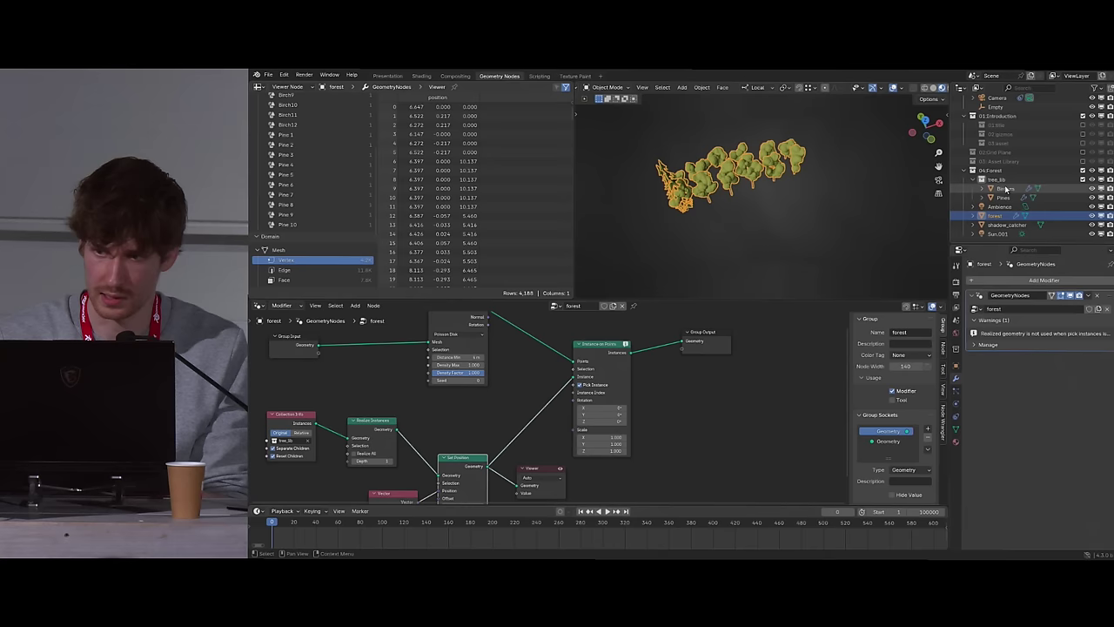
middle_drag(650, 414, 468, 406)
scroll(564, 423, up, 2)
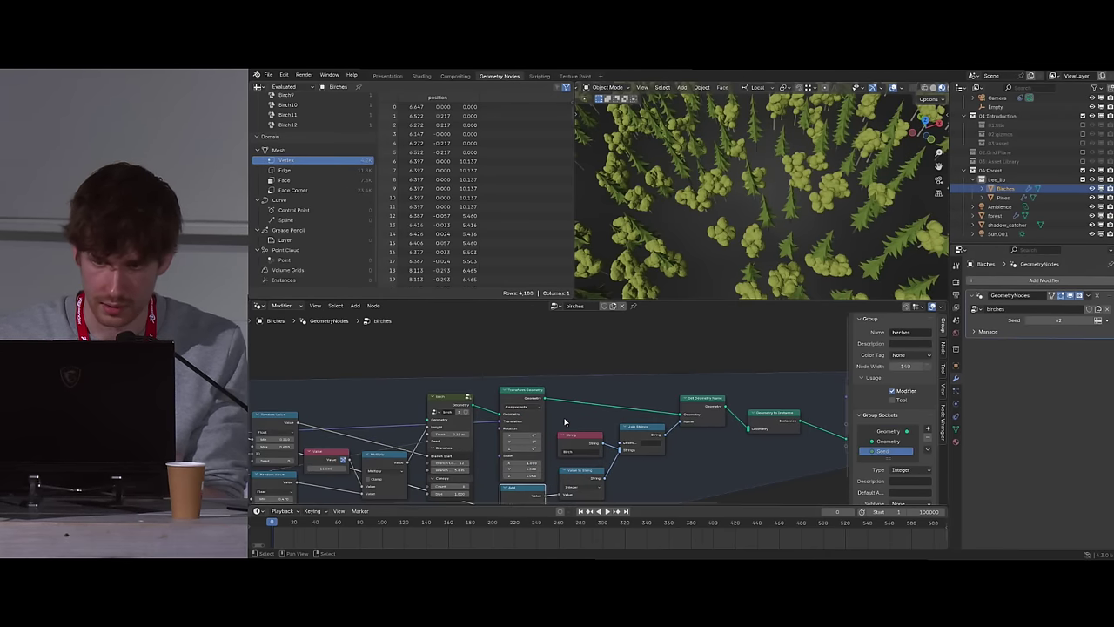
scroll(564, 394, down, 3)
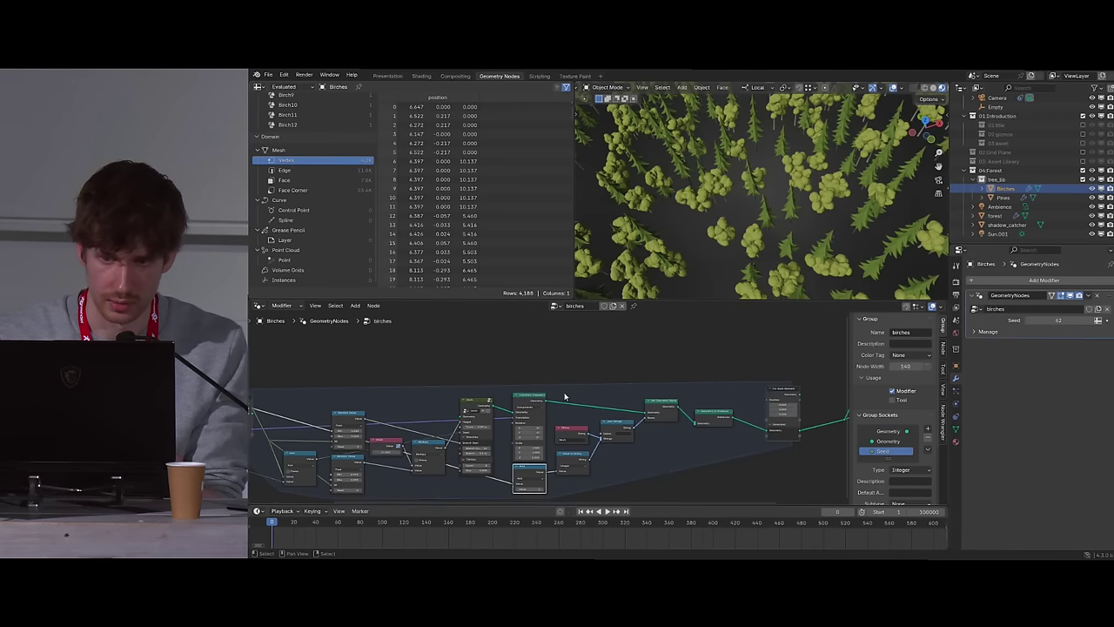
alt+drag(531, 406, 667, 446)
scroll(679, 453, up, 5)
drag(740, 459, 738, 405)
scroll(562, 431, down, 4)
scroll(494, 450, up, 2)
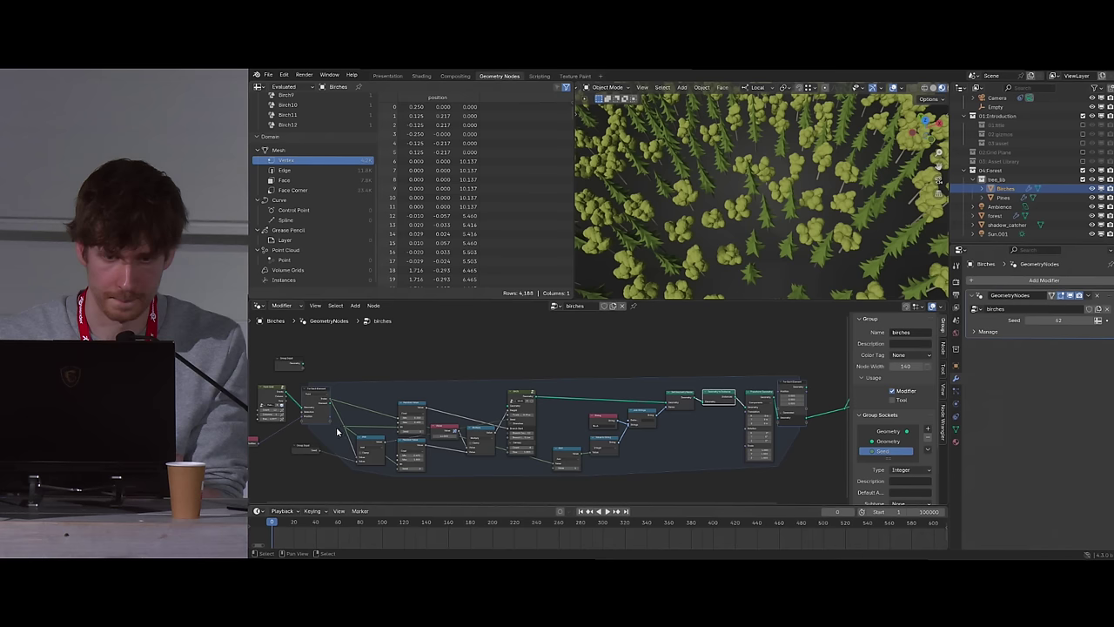
drag(329, 415, 746, 416)
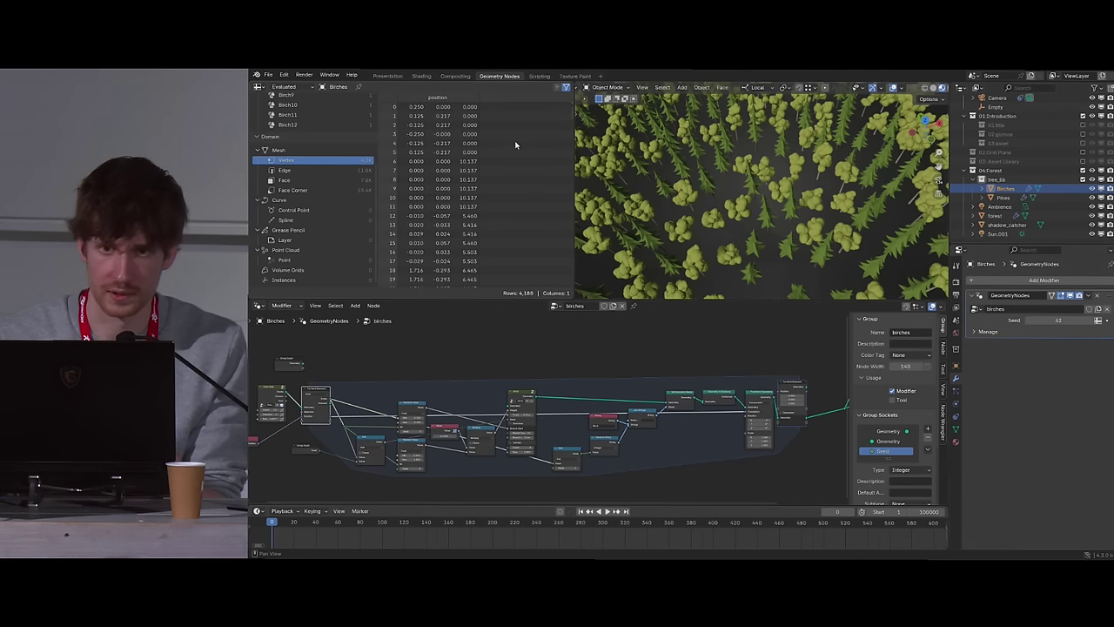
Return to the forest object, check the Viewer's preview of the Set Position output, and switch back to the full forest
click(1000, 216)
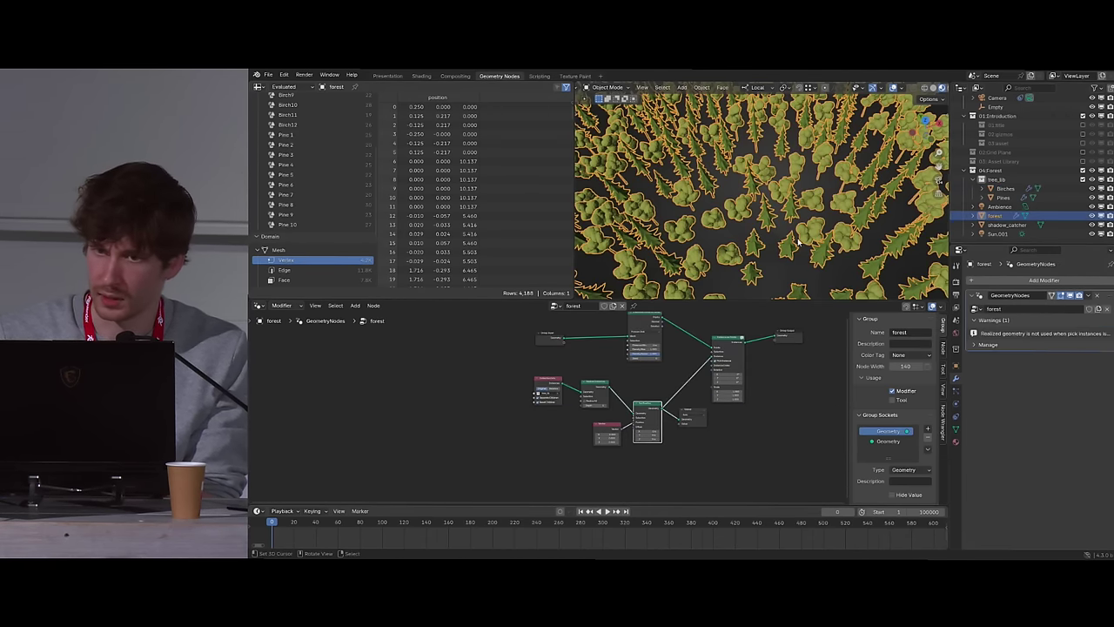
scroll(796, 239, down, 5)
middle_drag(755, 361, 670, 403)
scroll(603, 460, up, 1)
click(606, 457)
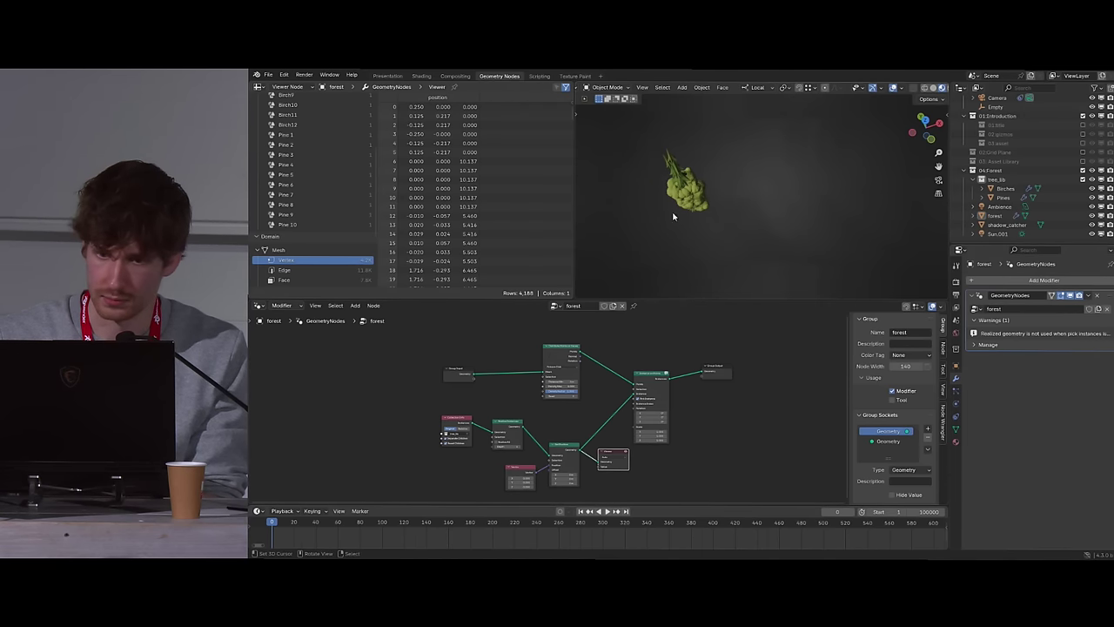
scroll(671, 398, up, 1)
ctrl+shift+click(727, 402)
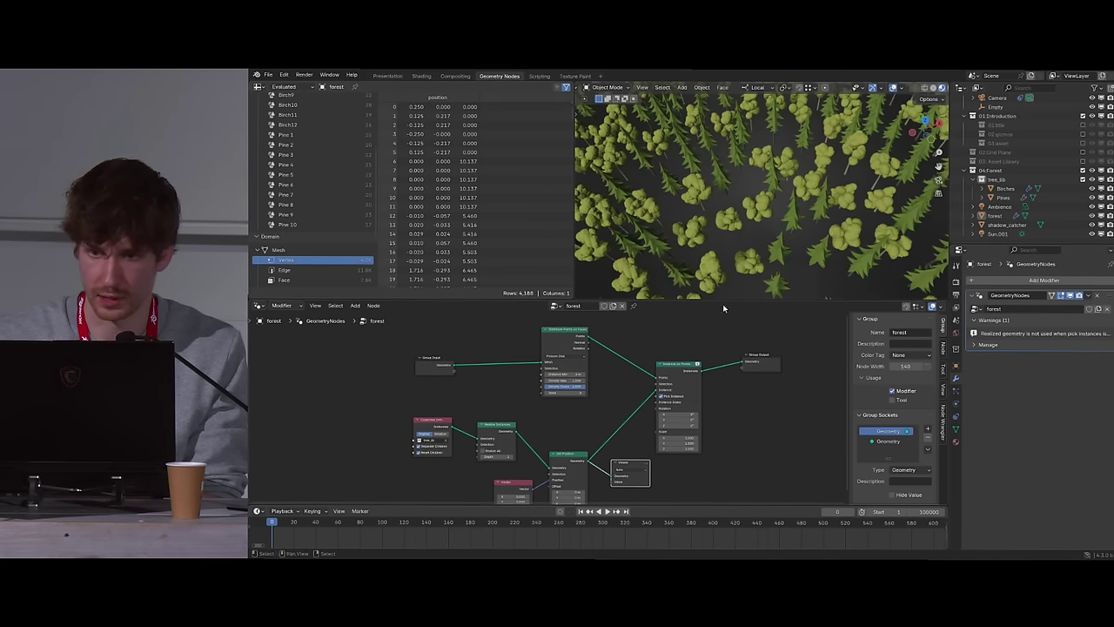
Inspect the scattered forest in a maximized viewport, select the Birches object beside it, and restore the split layout
scroll(738, 239, down, 6)
middle_drag(753, 222, 727, 311)
key(ctrl+space)
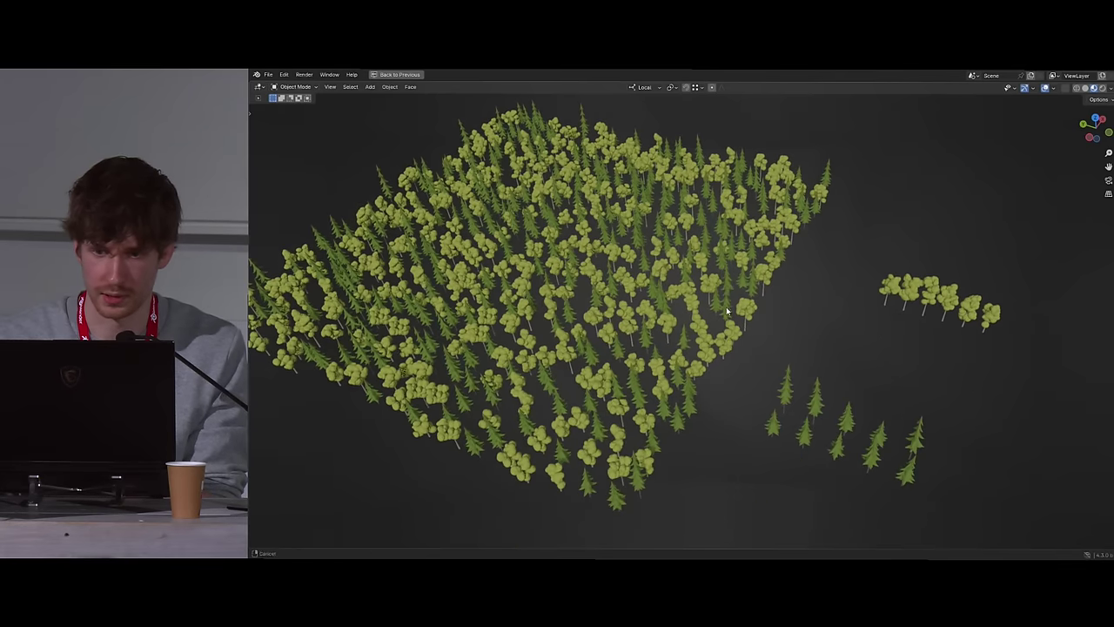
right_click(846, 420)
shift+middle_drag(895, 443, 871, 407)
click(894, 273)
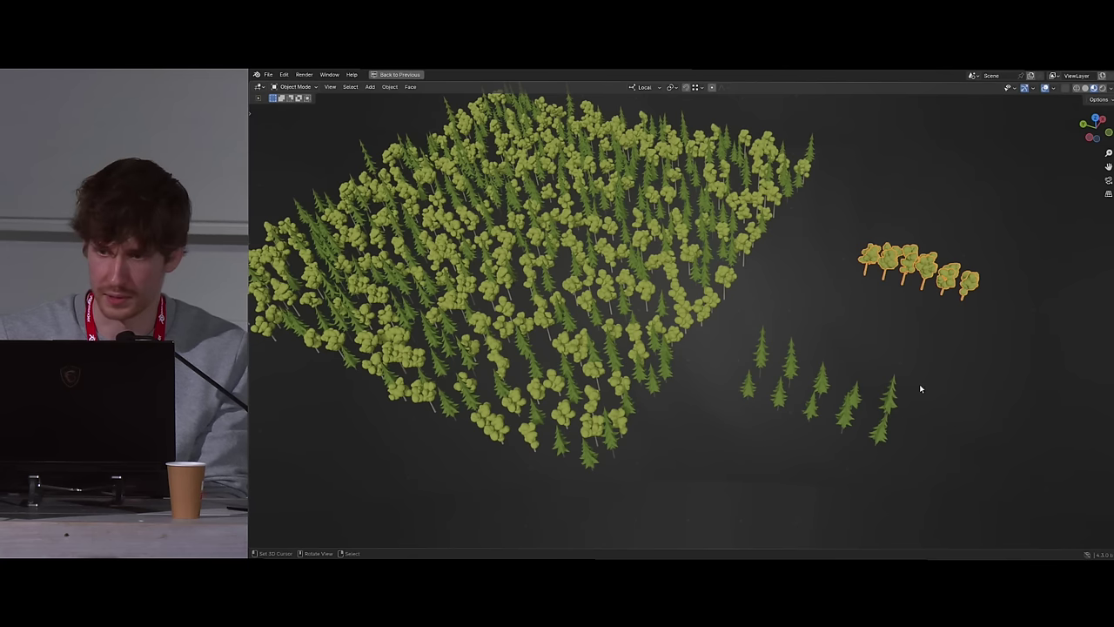
right_click(899, 261)
right_click(824, 411)
click(900, 263)
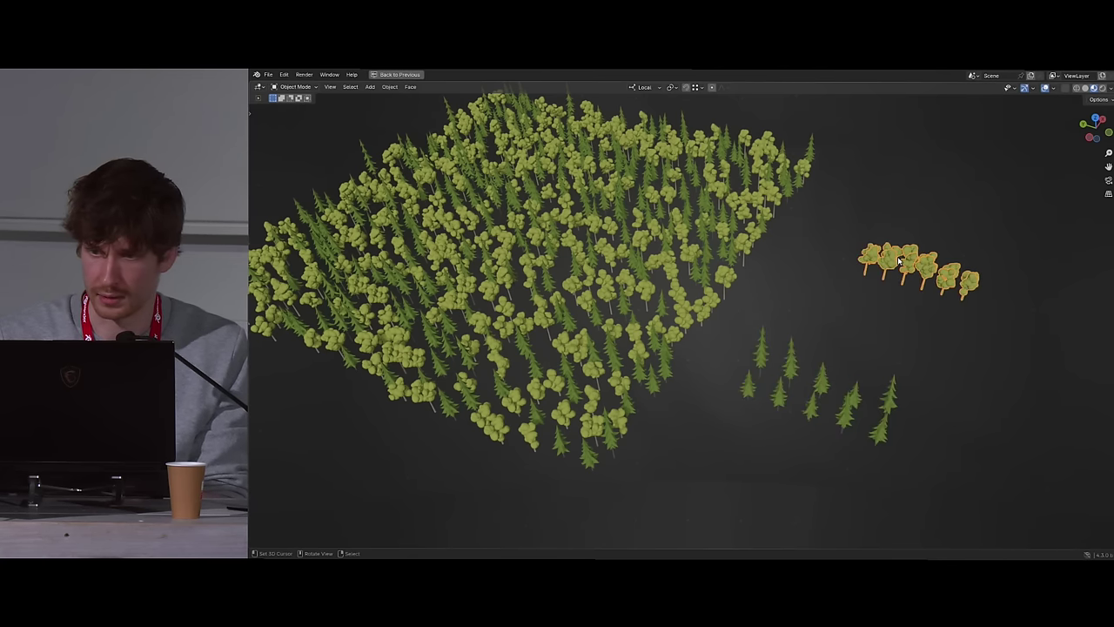
key(ctrl+space)
Expose the Point Grid node's Count, Columns and Distance as separate group inputs in the birches node tree
scroll(444, 404, up, 4)
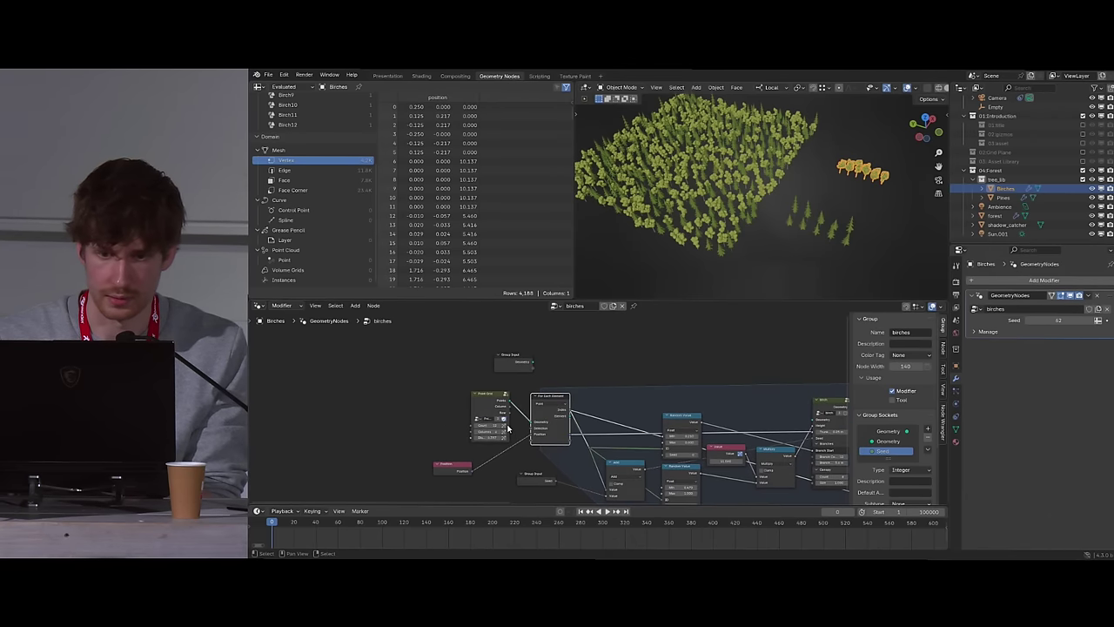
drag(521, 389, 375, 379)
click(390, 396)
click(473, 363)
drag(519, 400, 383, 409)
key(Return)
click(451, 398)
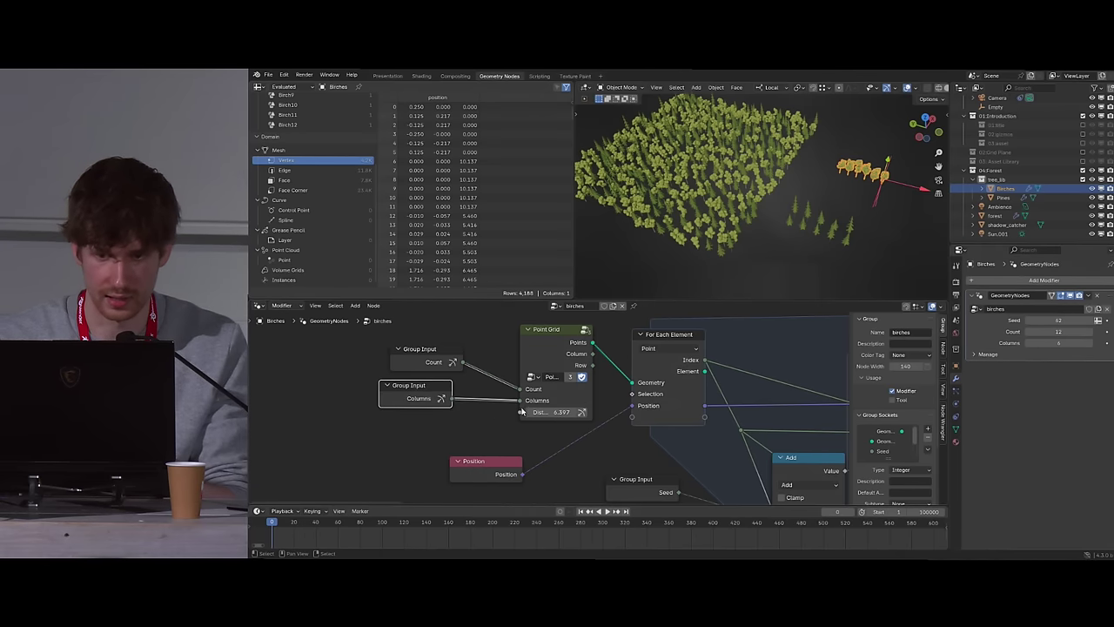
drag(520, 411, 409, 457)
key(Return)
click(444, 427)
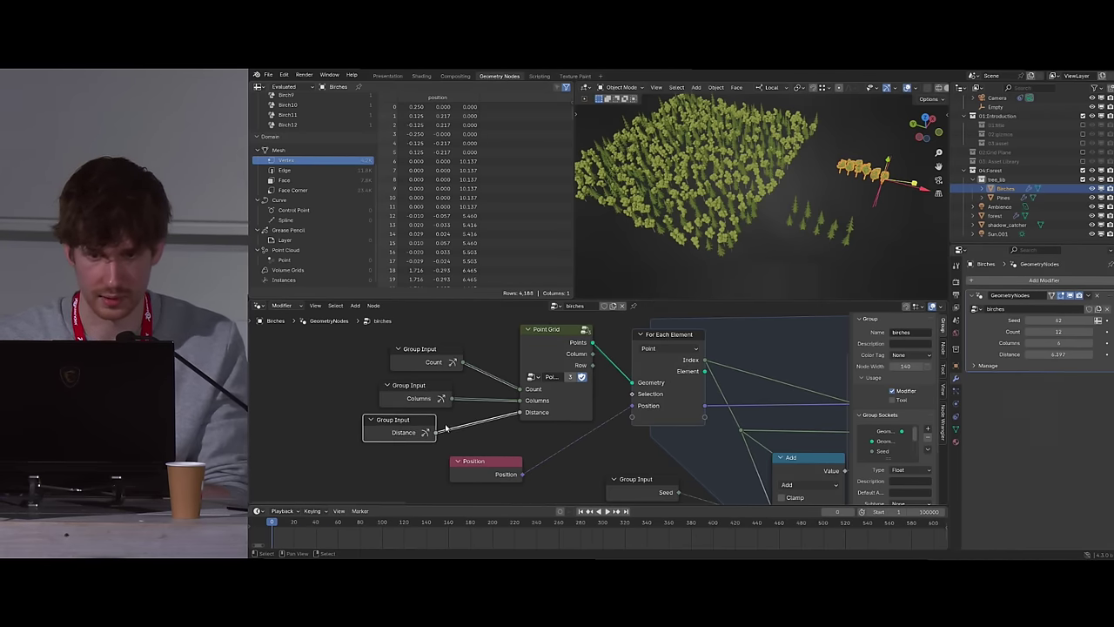
Switch to the Presentation workspace and vary the Birches Count with its viewport gizmo, trying values such as 14 and 18
click(387, 76)
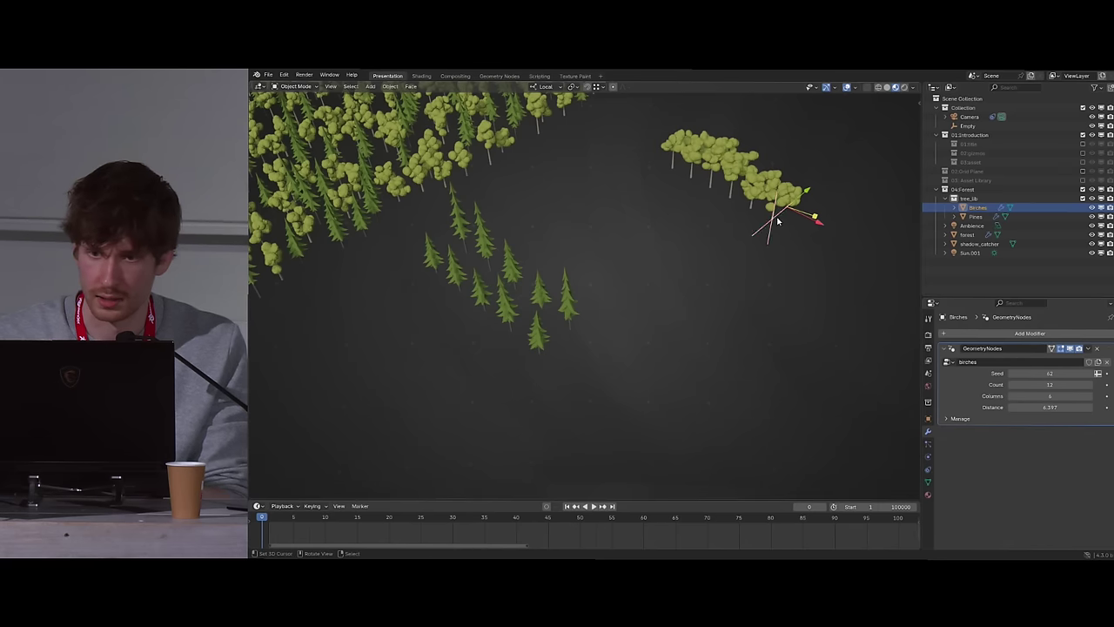
click(511, 293)
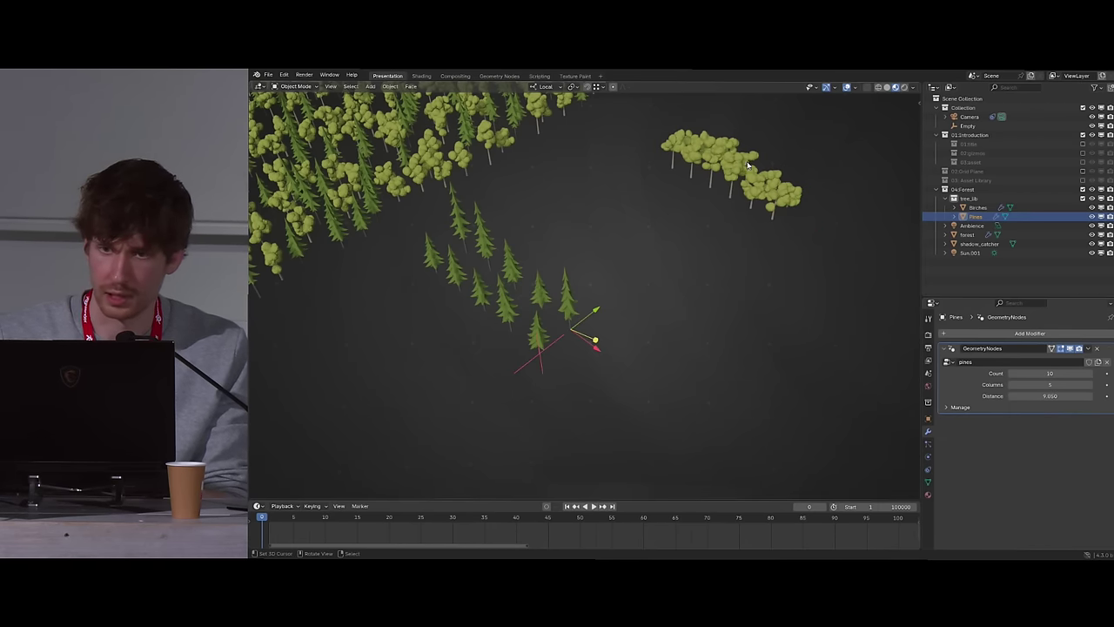
click(814, 217)
key(s)
drag(861, 240, 851, 236)
shift+middle_drag(462, 201, 545, 286)
scroll(545, 286, down, 2)
middle_drag(567, 195, 654, 383)
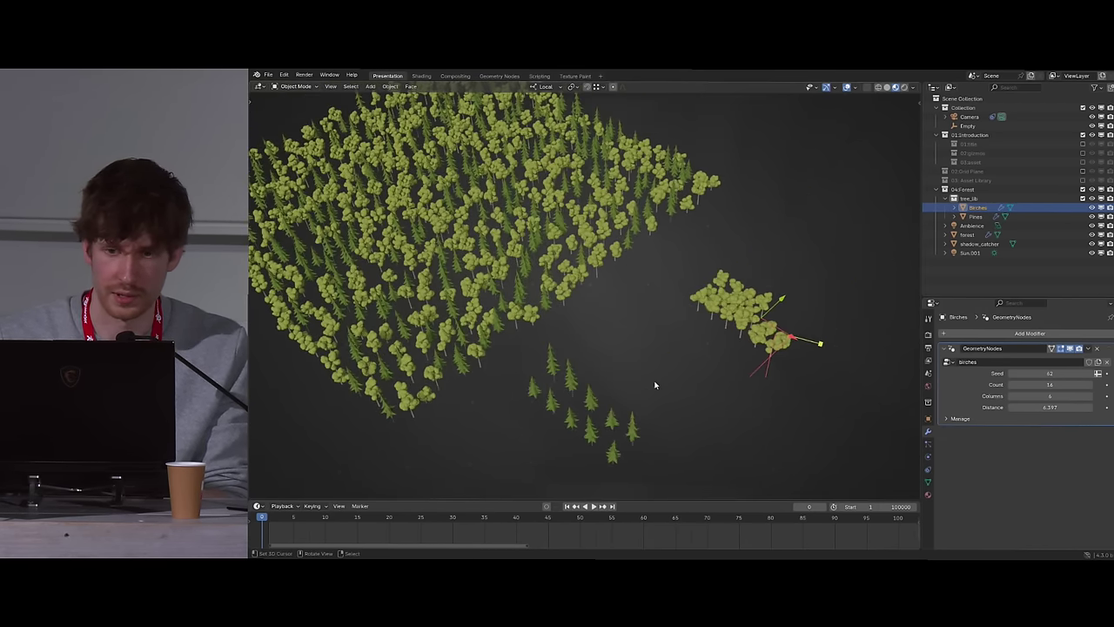
key(s)
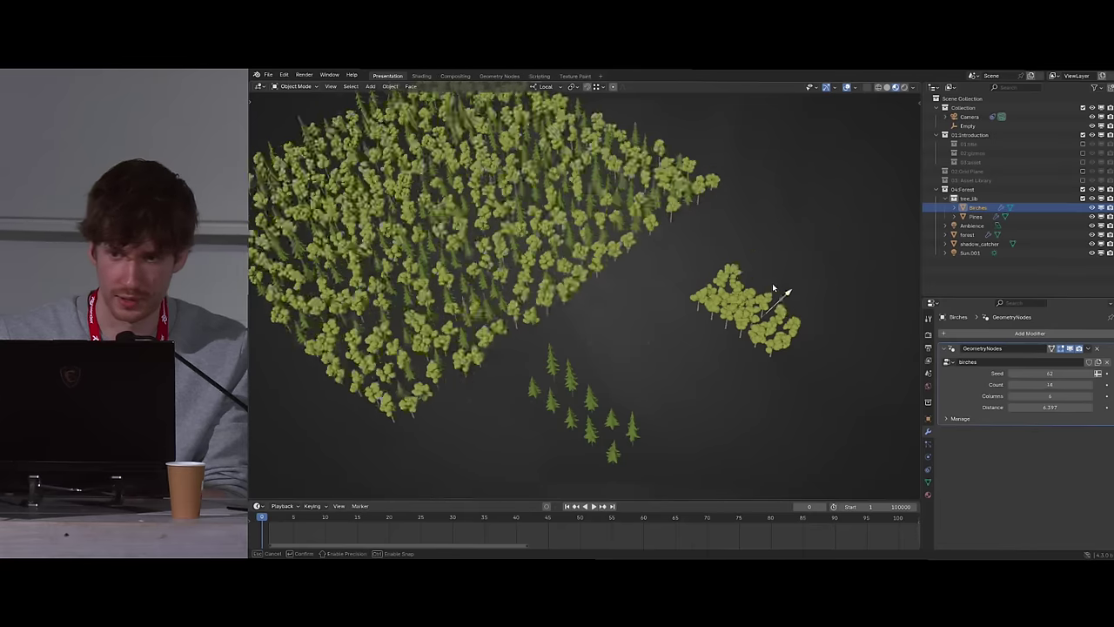
click(778, 299)
Reduce the Pines Count to 4 with its viewport gizmo and inspect the updated forest
click(628, 400)
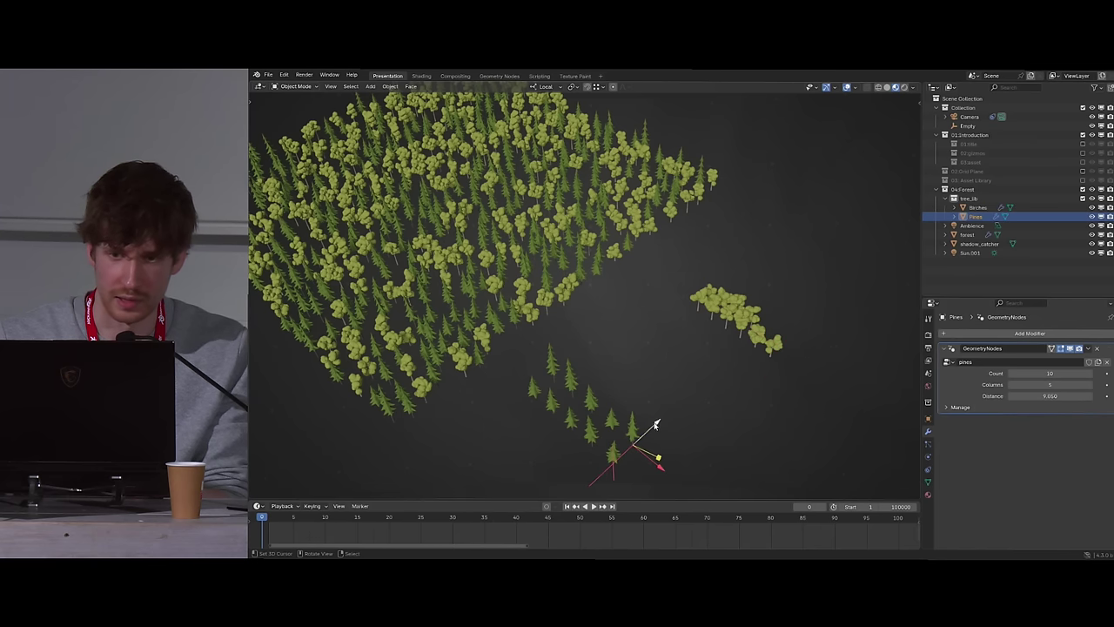
key(s)
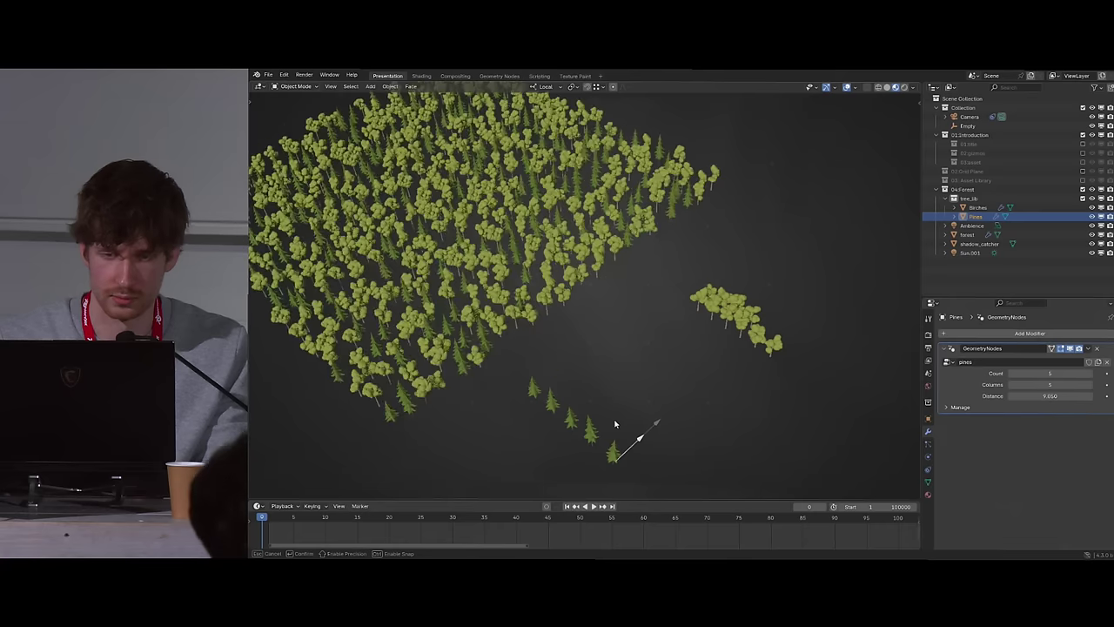
click(629, 432)
middle_drag(548, 356, 658, 291)
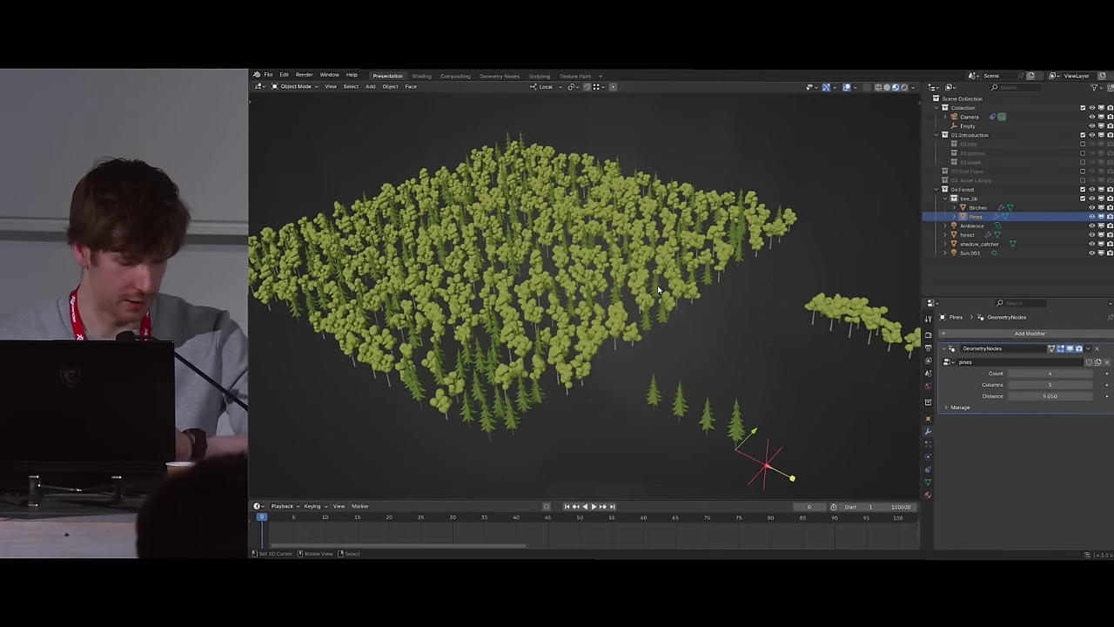